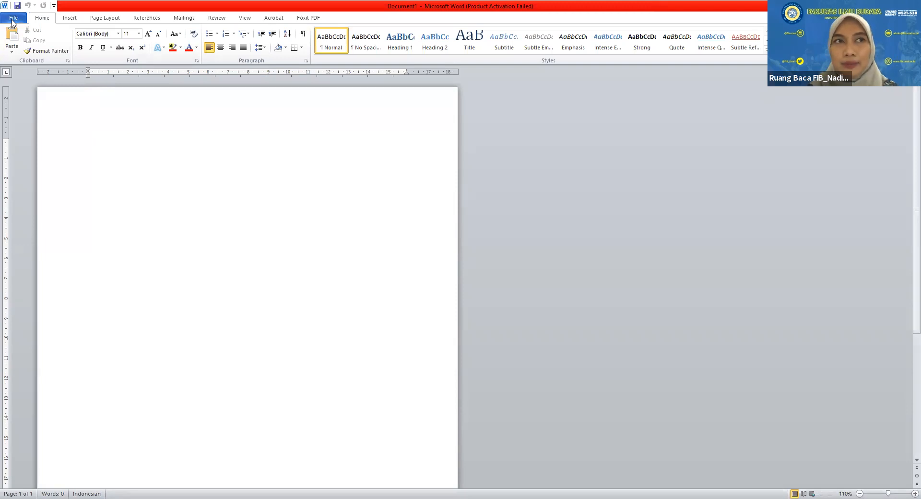
# Set the measurement units to Centimeters in the program's advanced display options and apply the setting.
pyautogui.click(13, 20)
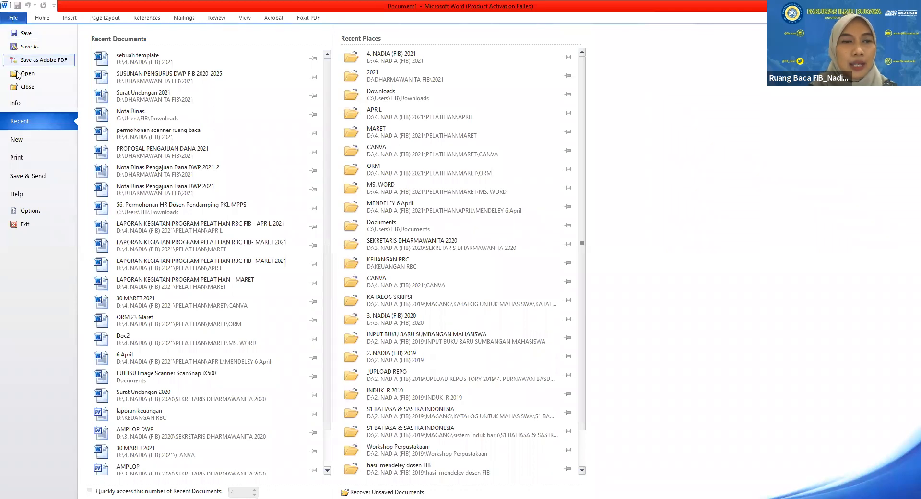
pyautogui.click(30, 211)
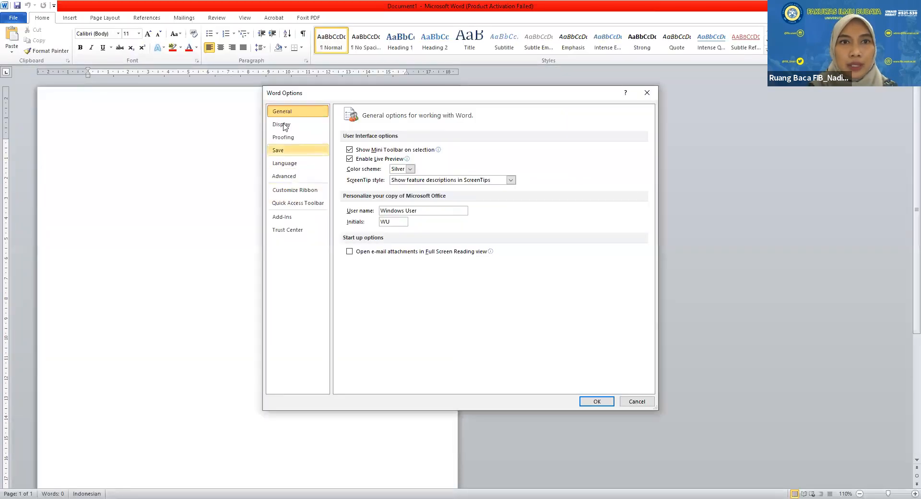
pyautogui.click(285, 177)
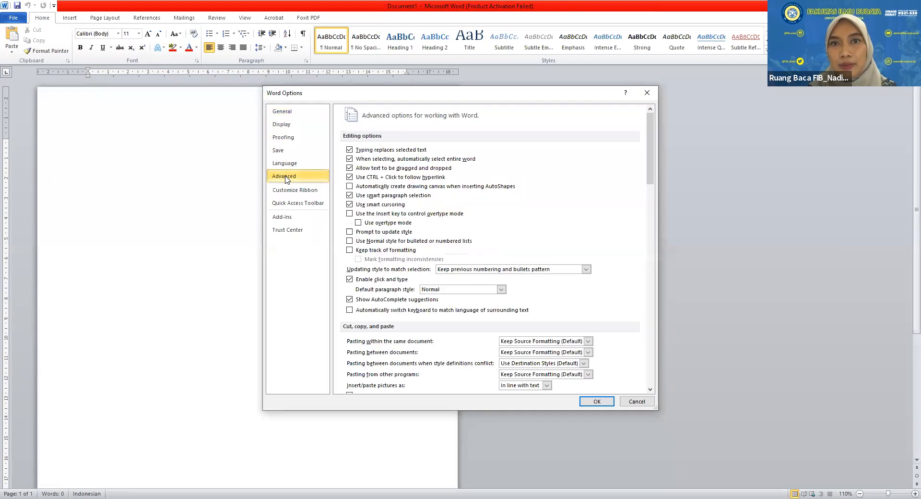
pyautogui.scroll(-5, 462, 260)
pyautogui.scroll(-3, 464, 260)
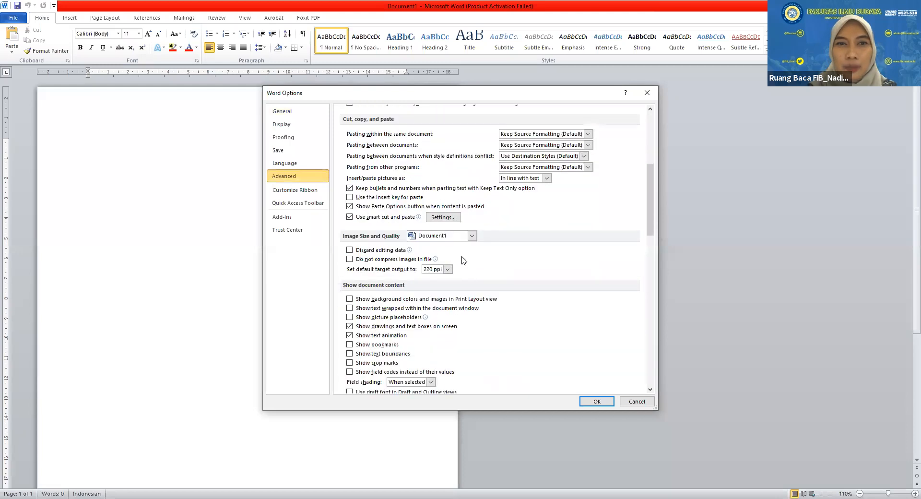
pyautogui.scroll(-9, 464, 261)
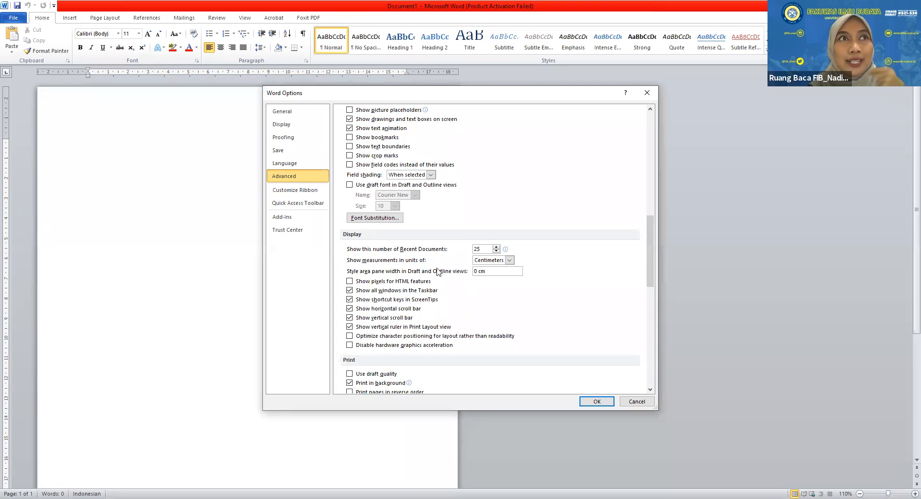
pyautogui.click(510, 260)
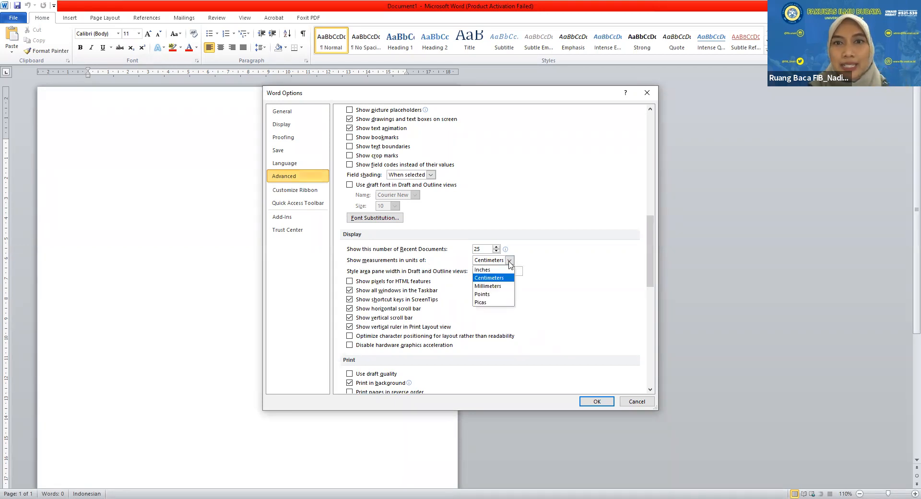
pyautogui.click(504, 270)
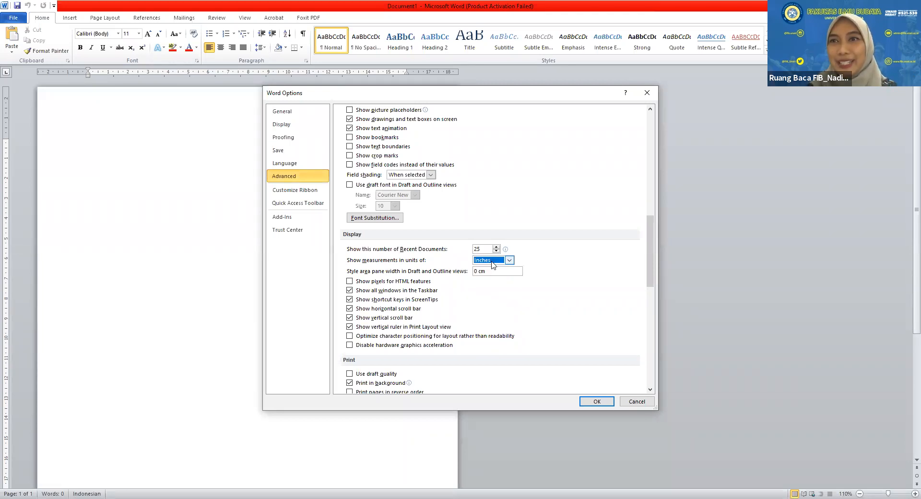
pyautogui.click(491, 261)
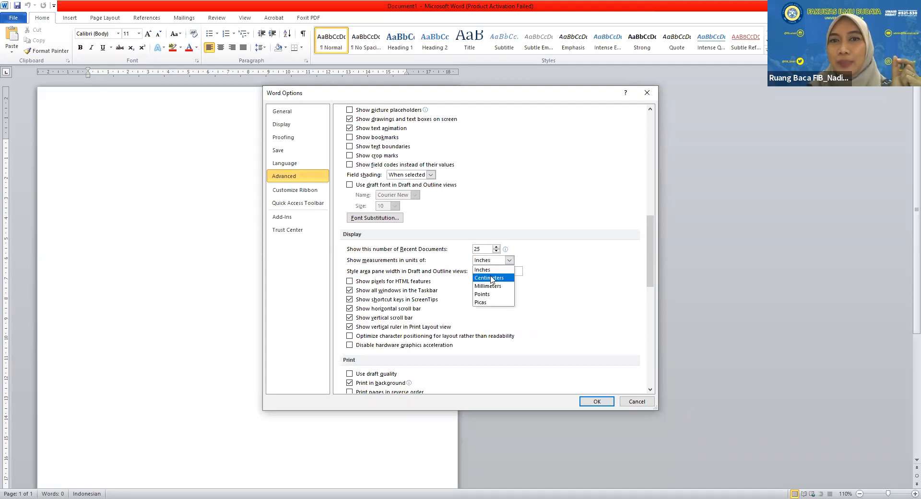
pyautogui.click(491, 278)
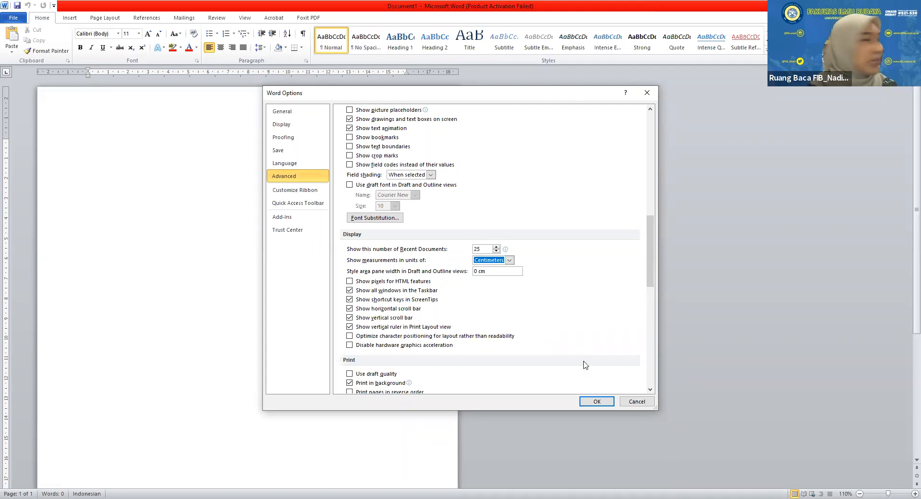
pyautogui.click(598, 402)
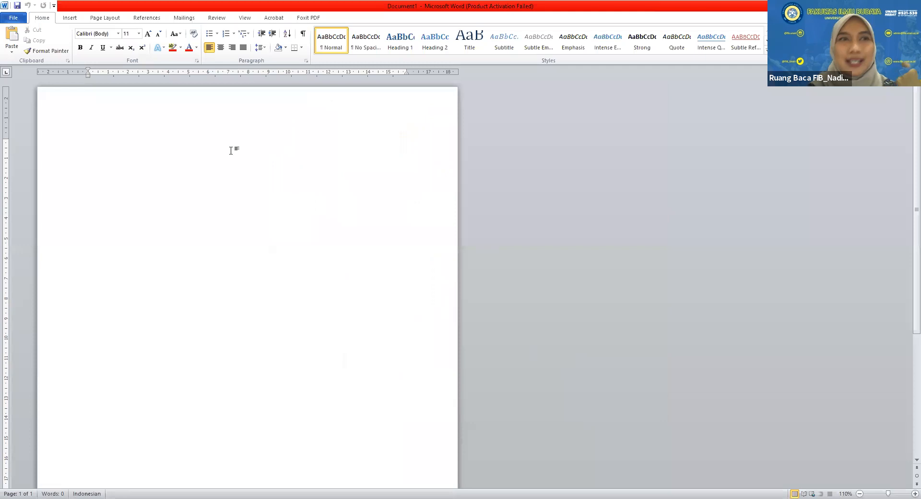
# Reopen the advanced display options and check the measurement unit, keeping Centimeters selected.
pyautogui.click(13, 18)
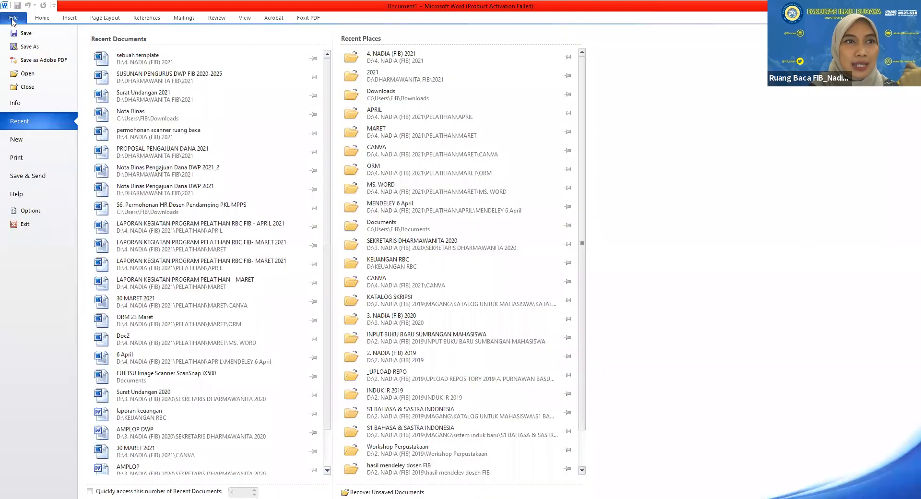
pyautogui.click(28, 212)
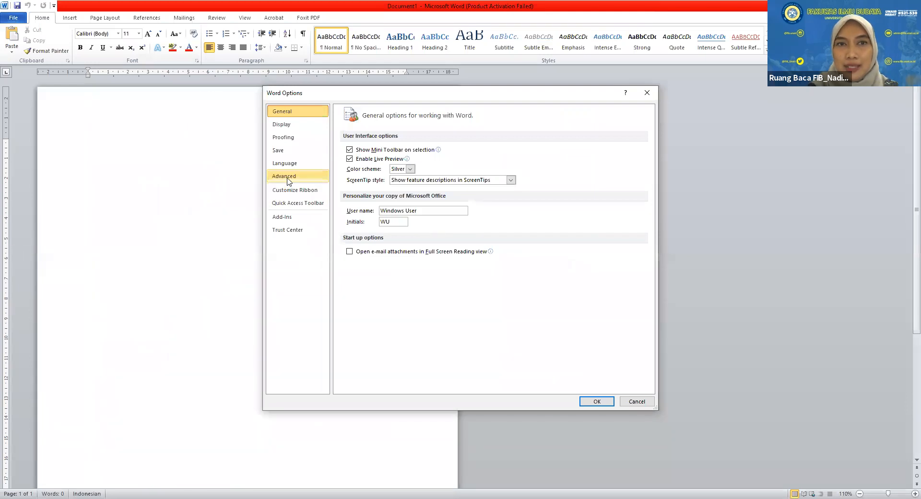
pyautogui.click(288, 178)
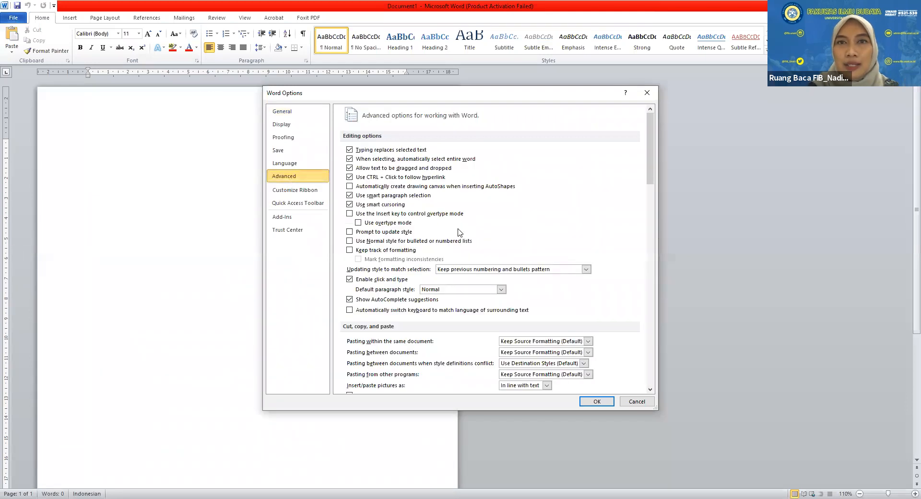
pyautogui.scroll(-15, 456, 239)
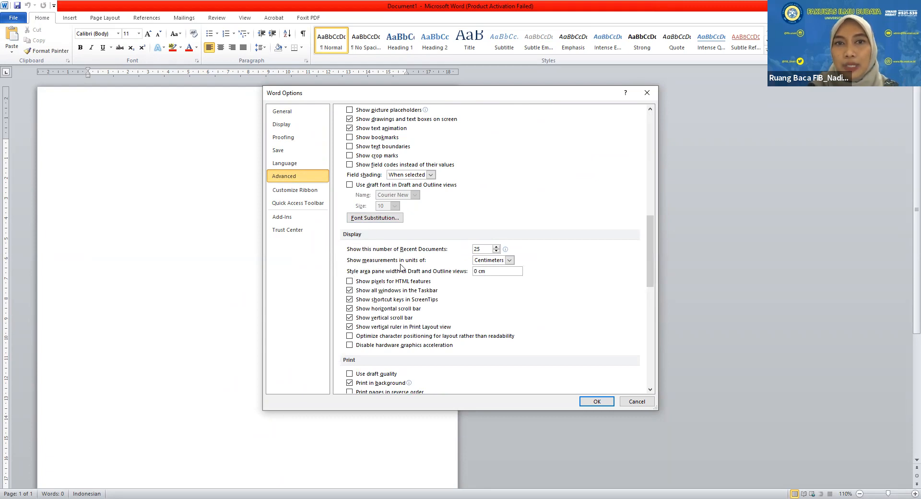
pyautogui.click(510, 260)
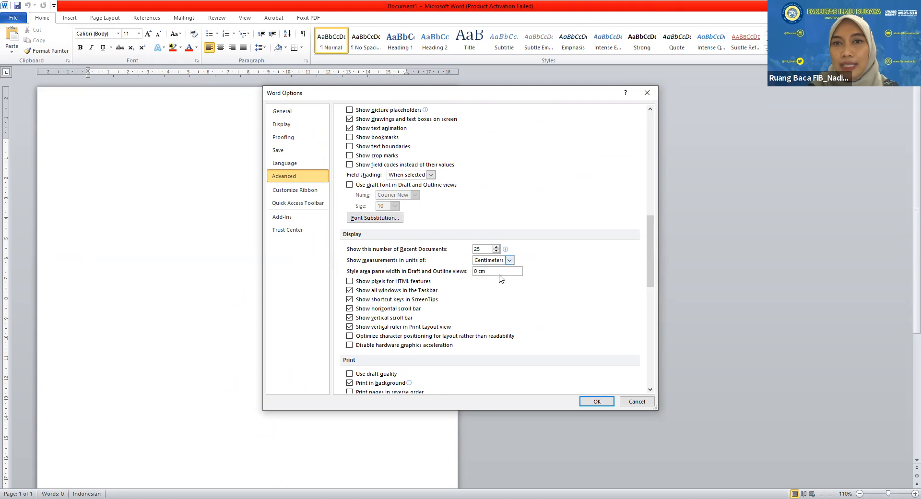
pyautogui.click(500, 279)
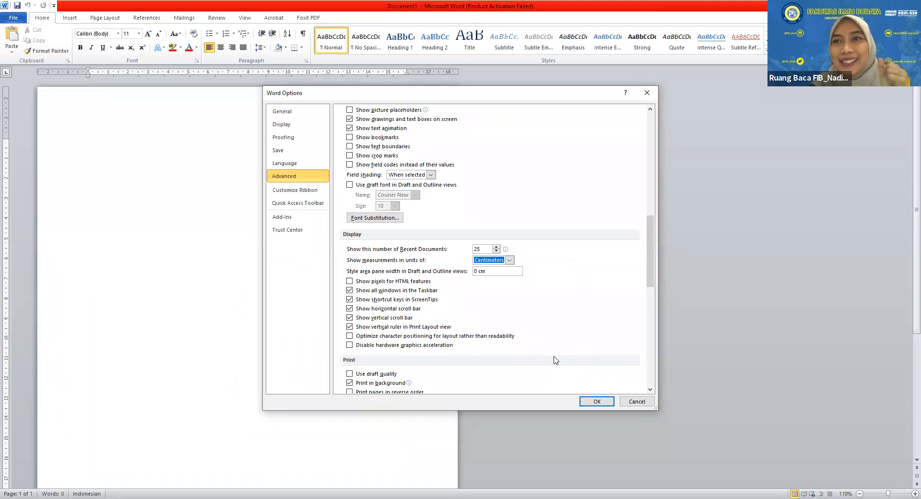
pyautogui.click(600, 405)
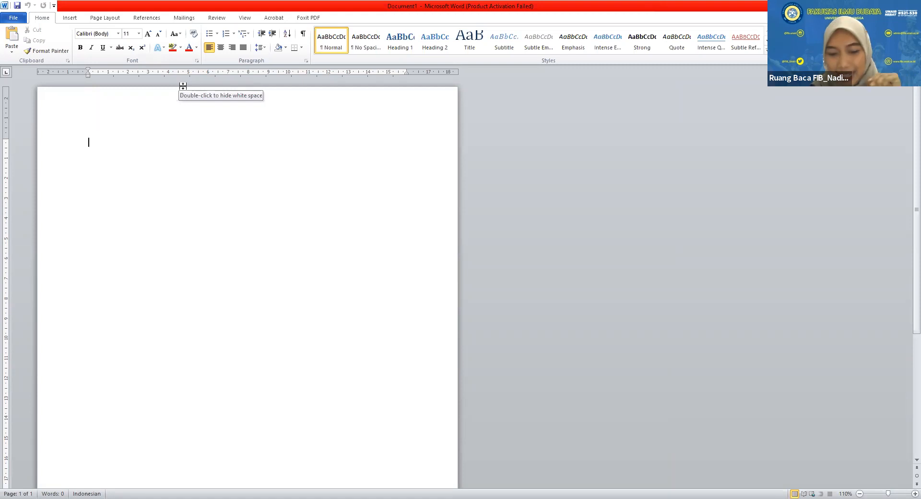
# Set the page margins to 4 cm top, 4 cm left, 3 cm bottom and 3 cm right for the whole document.
pyautogui.click(107, 19)
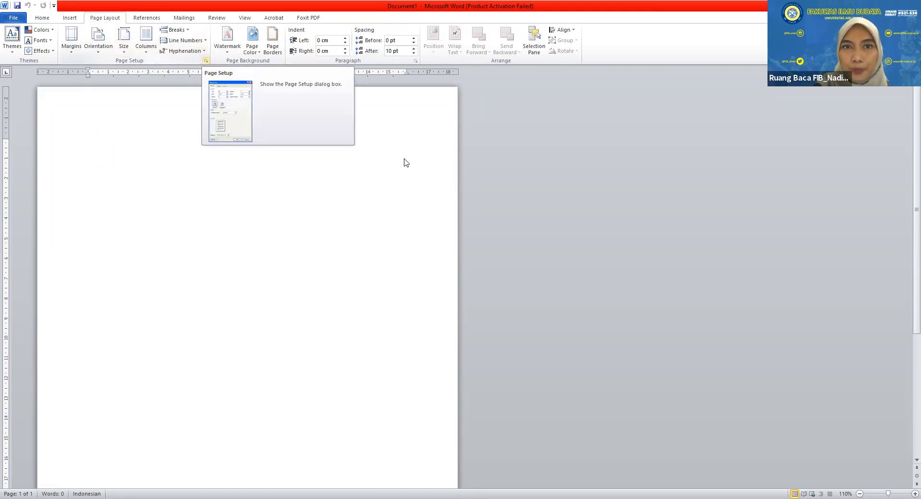
pyautogui.write('4 cm')
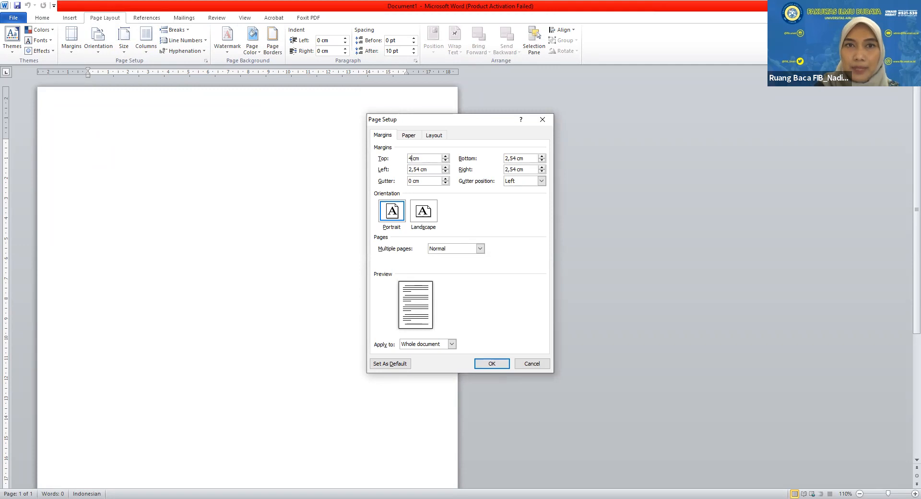
pyautogui.doubleClick(412, 169)
pyautogui.write('4')
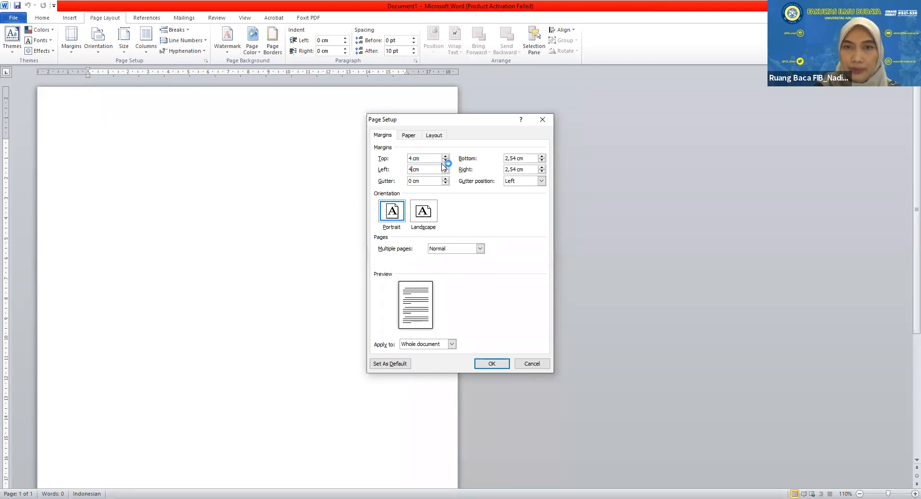
pyautogui.doubleClick(516, 158)
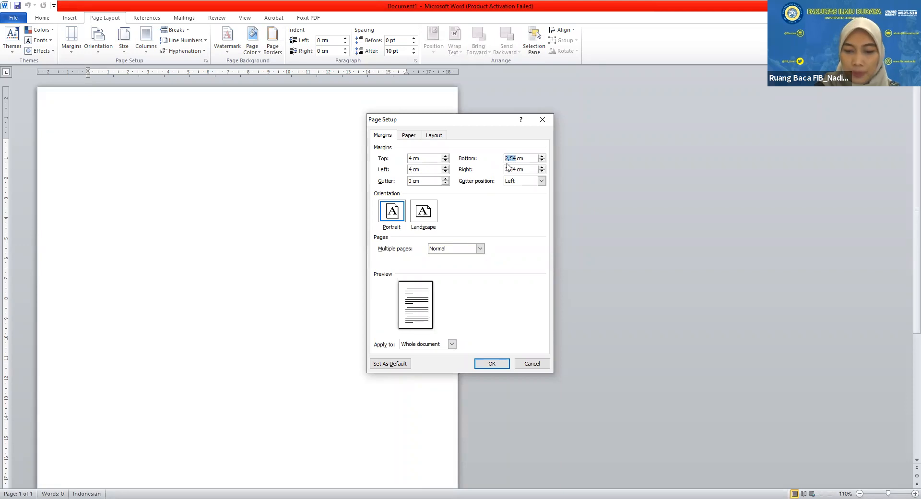
pyautogui.write('3')
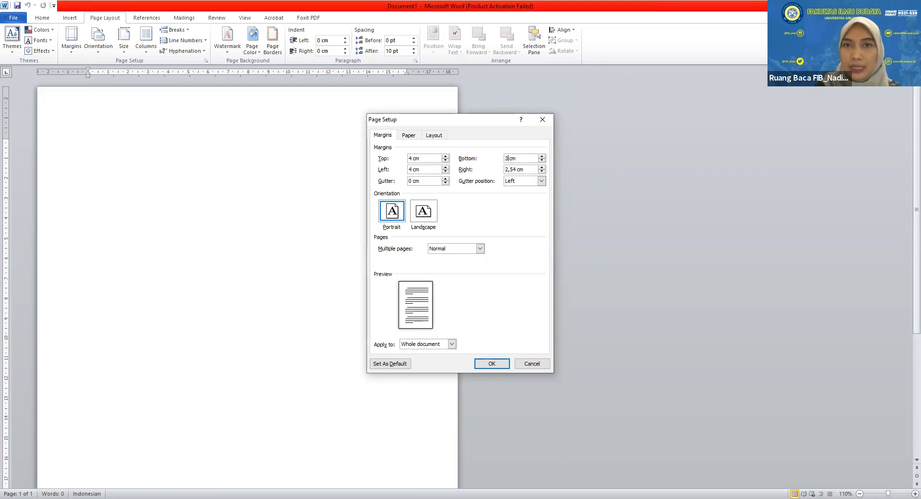
pyautogui.doubleClick(512, 169)
pyautogui.write('3')
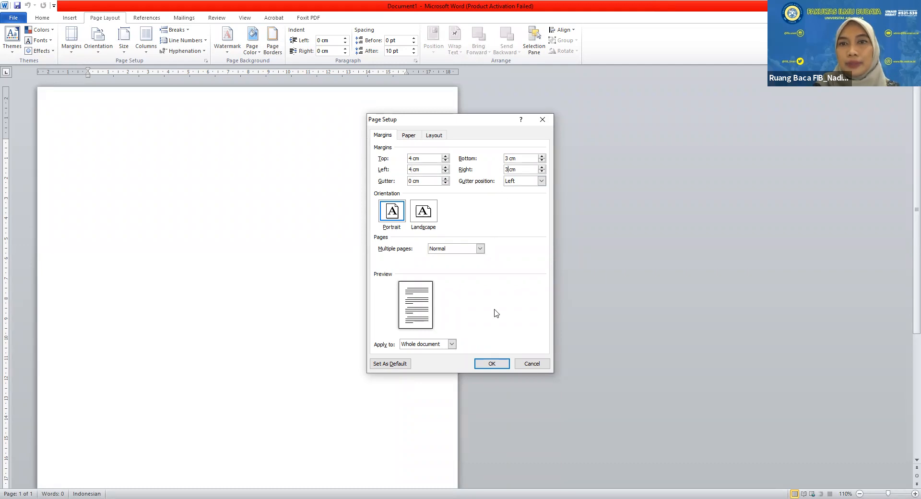
pyautogui.click(483, 366)
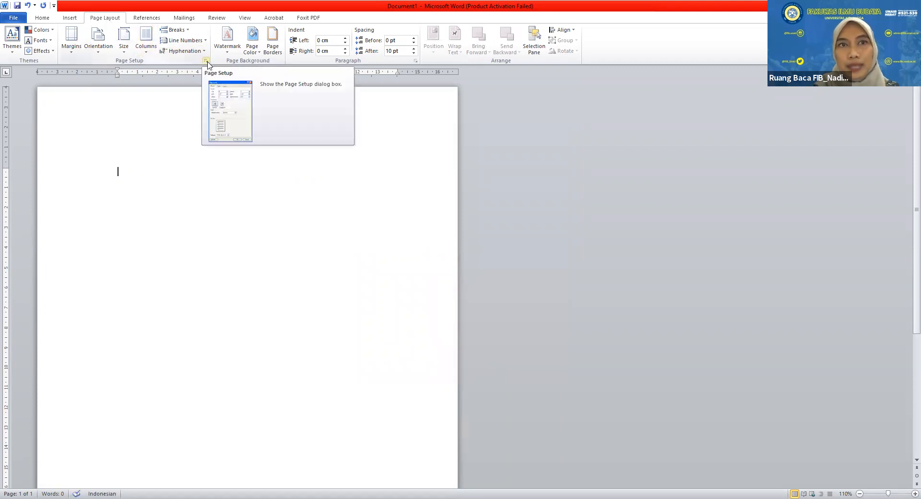
# Review the top, left, bottom and right margin values in the page setup, leaving them as they are.
pyautogui.click(207, 61)
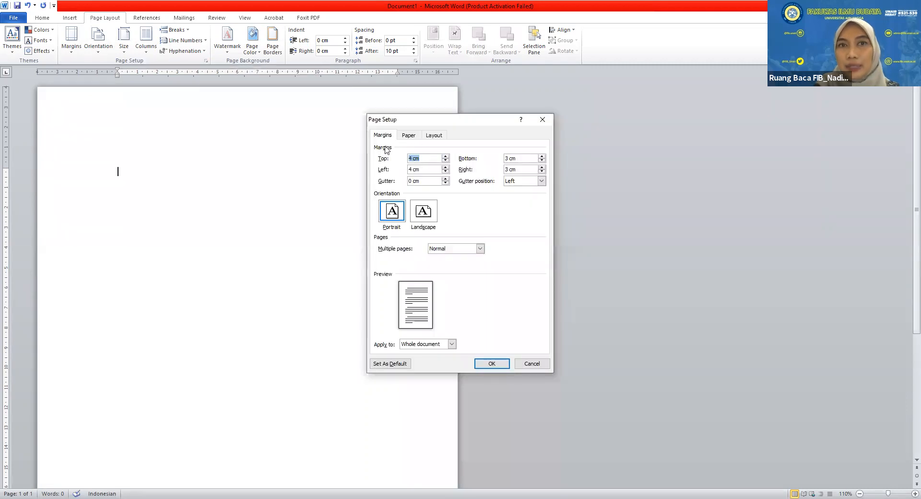
pyautogui.click(428, 159)
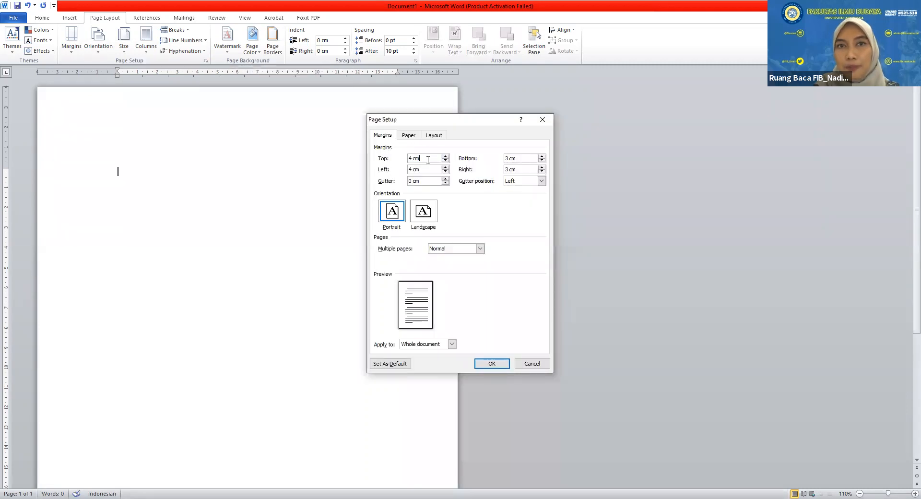
pyautogui.click(423, 170)
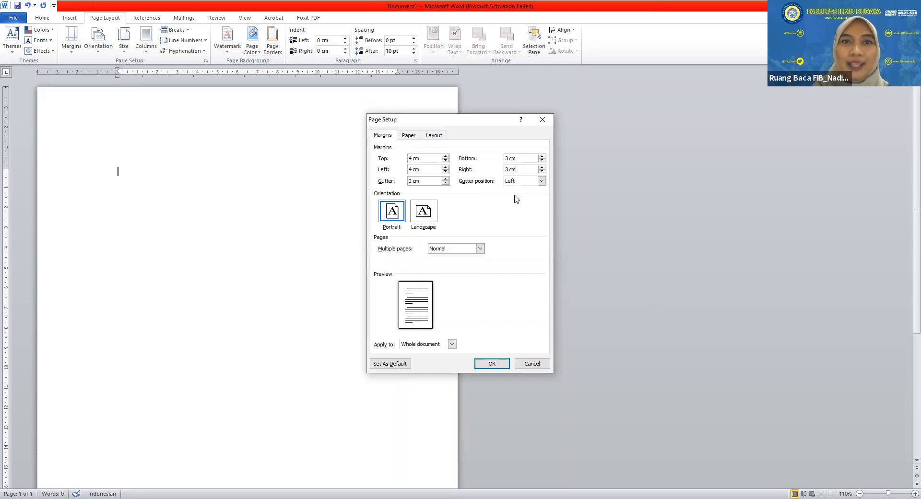
pyautogui.click(494, 365)
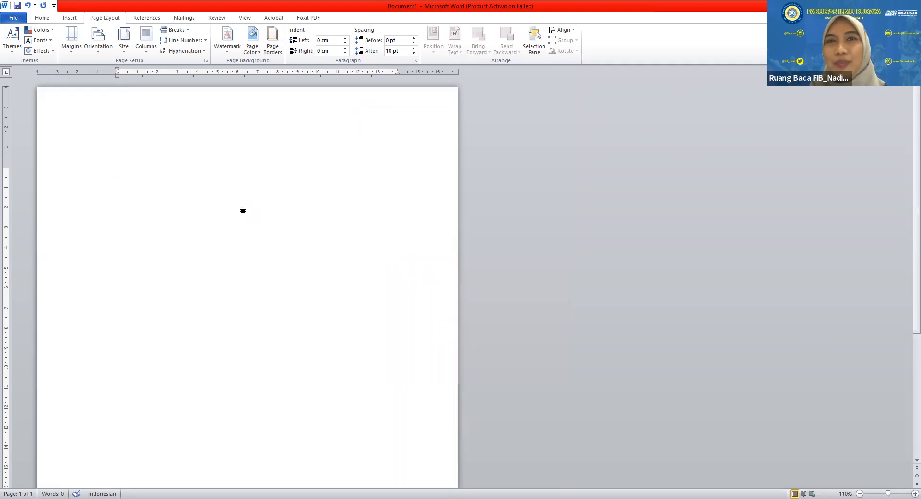
# Start saving the document as a new file and choose the 2021 FIB folder on Local Disk (D:) as its location.
pyautogui.click(11, 18)
pyautogui.click(19, 47)
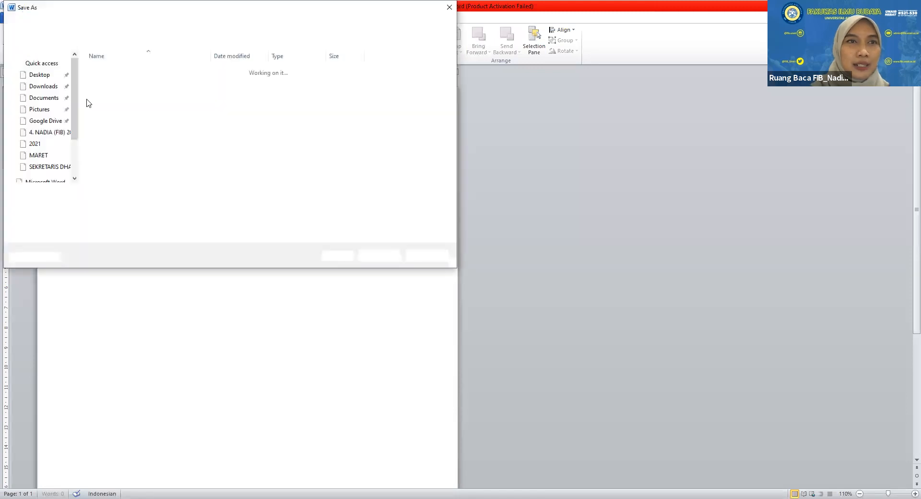
pyautogui.moveTo(77, 108); pyautogui.dragTo(76, 143)
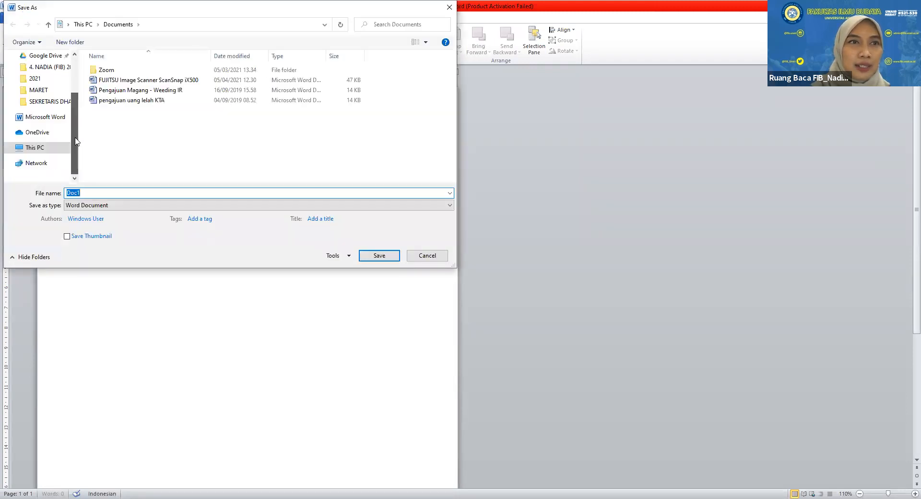
pyautogui.click(39, 150)
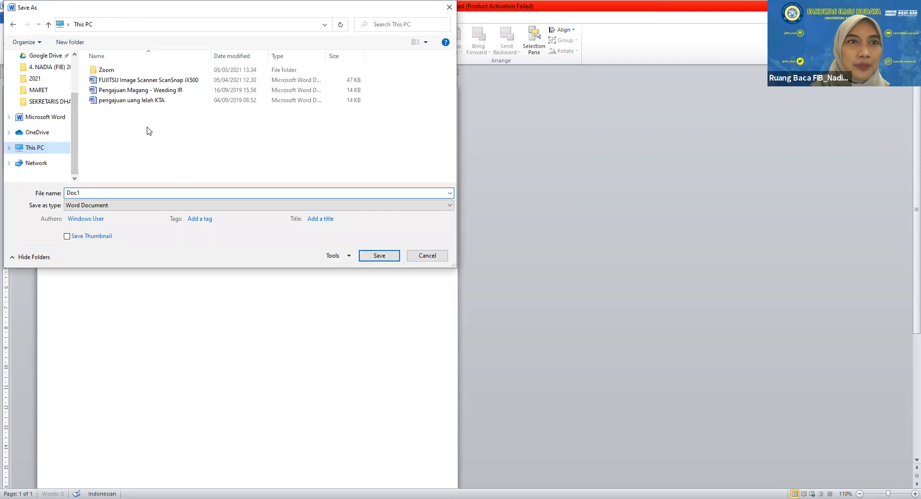
pyautogui.scroll(-2, 230, 141)
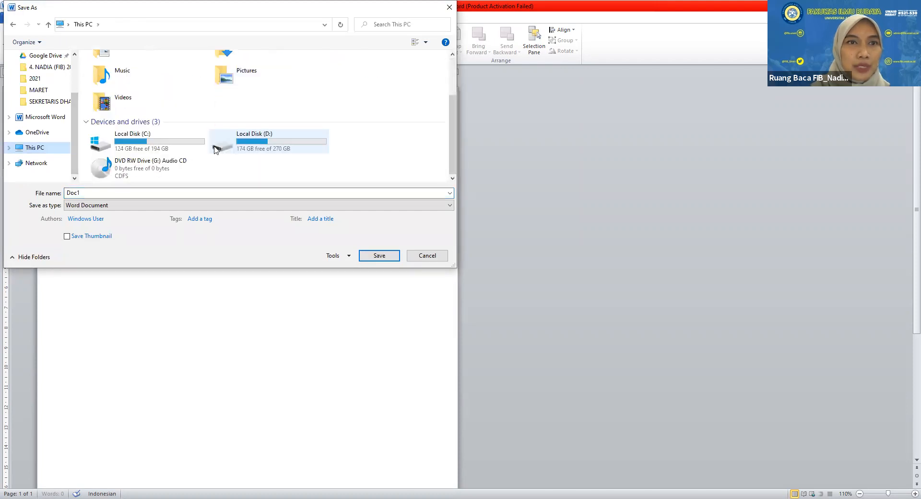
pyautogui.doubleClick(260, 143)
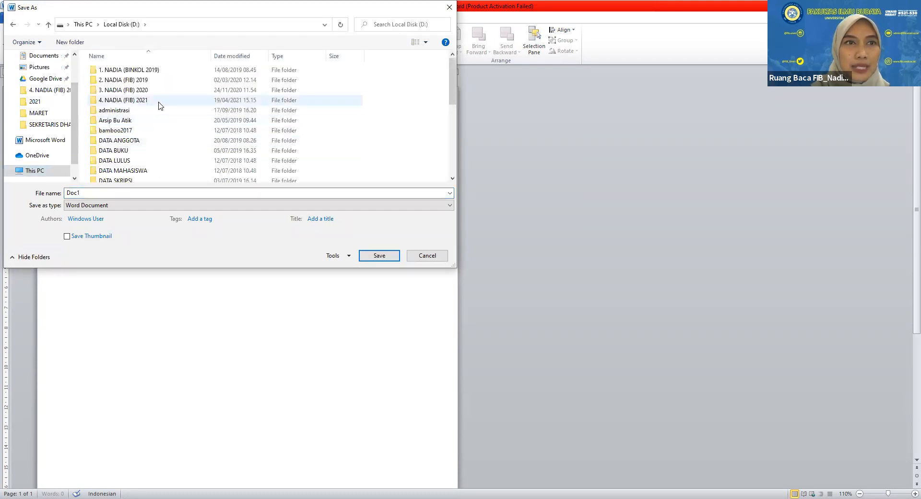
pyautogui.doubleClick(160, 103)
# Name the file "Template Daftar Isi Otomatis MS. Word 20 April.docx" and save it as a Word Document in the chosen folder.
pyautogui.click(135, 195)
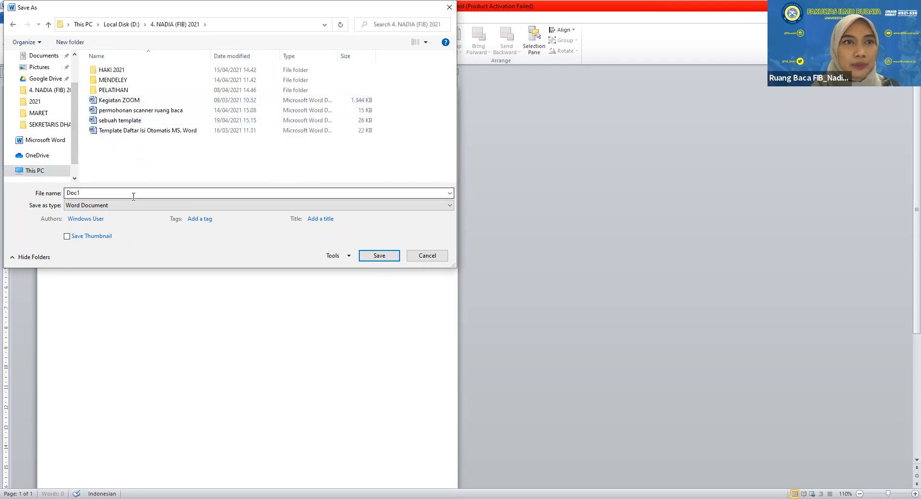
pyautogui.write('tempa')
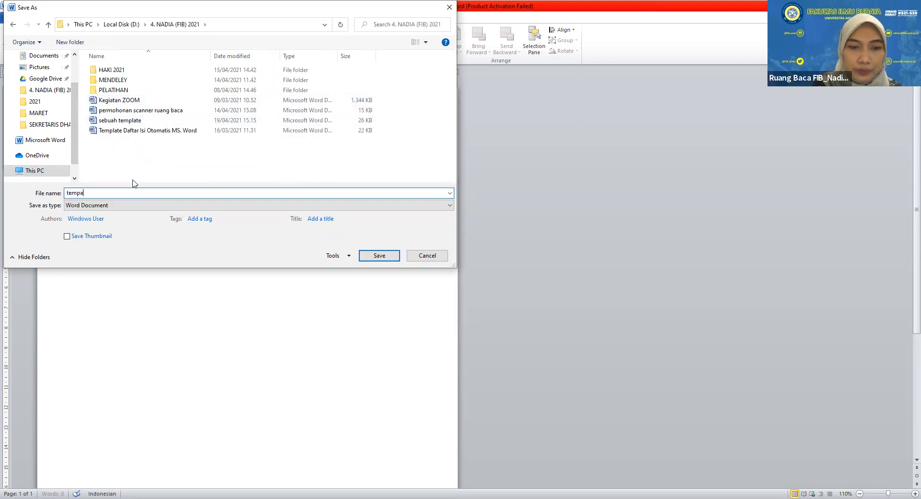
pyautogui.press('BackSpace')
pyautogui.write('late')
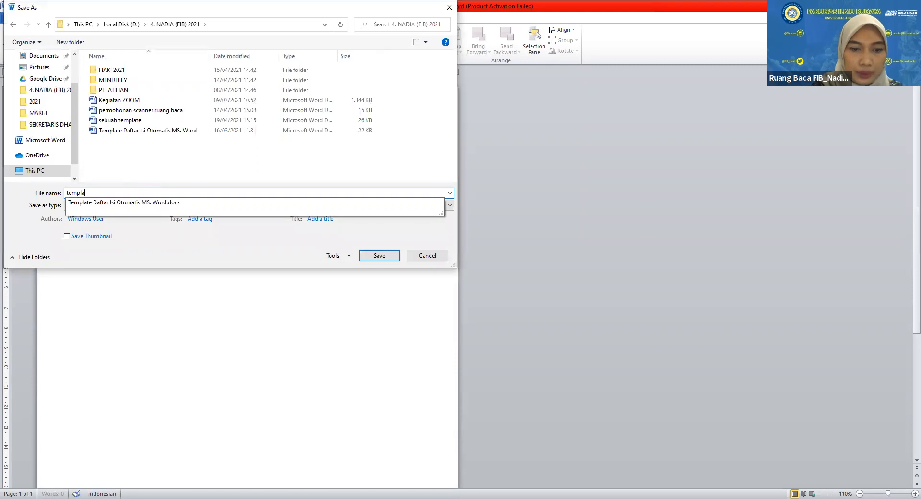
pyautogui.click(120, 202)
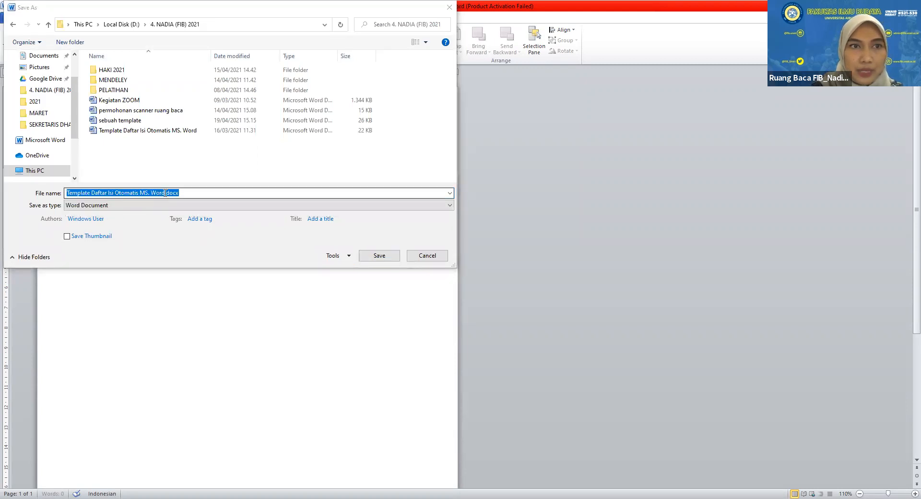
pyautogui.click(165, 193)
pyautogui.write('20')
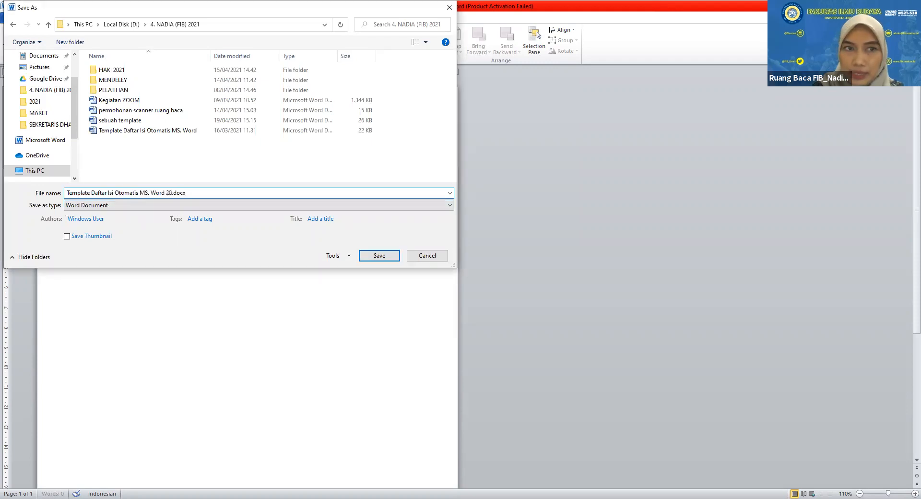
pyautogui.write(' April')
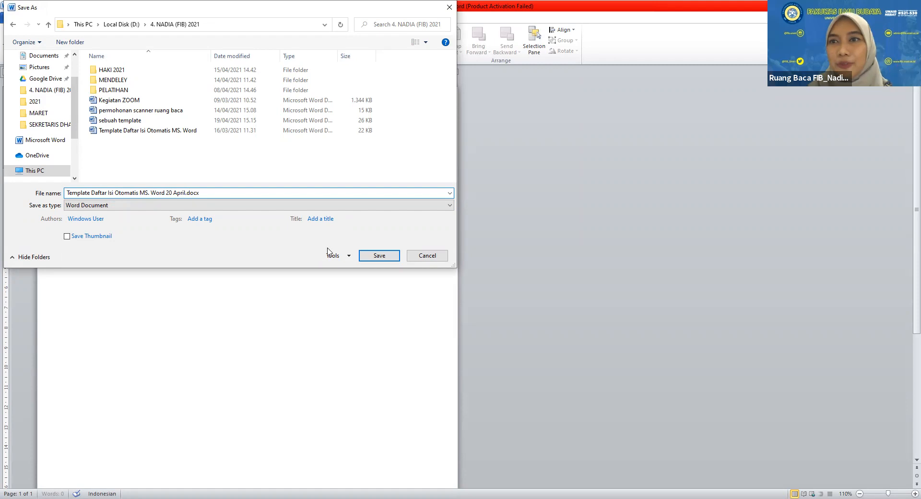
pyautogui.click(374, 257)
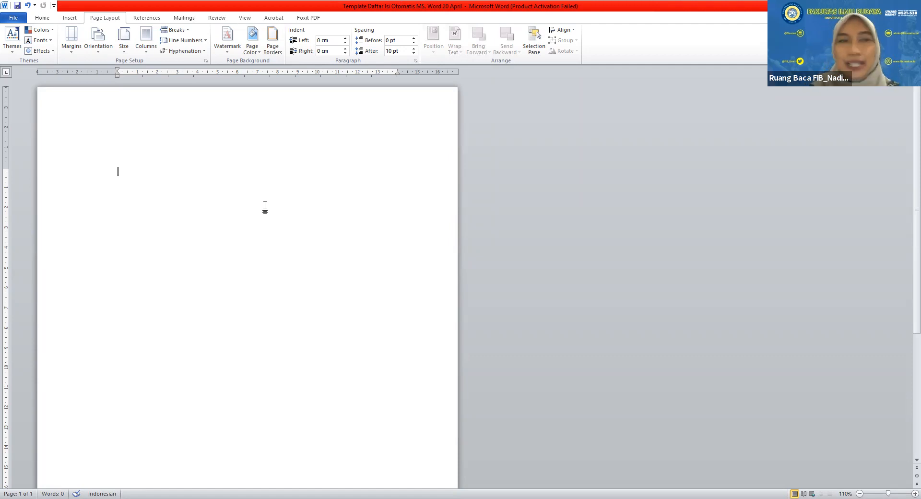
# Start modifying the Normal style and set its font to Times New Roman, size 12, with the Automatic colour.
pyautogui.click(42, 19)
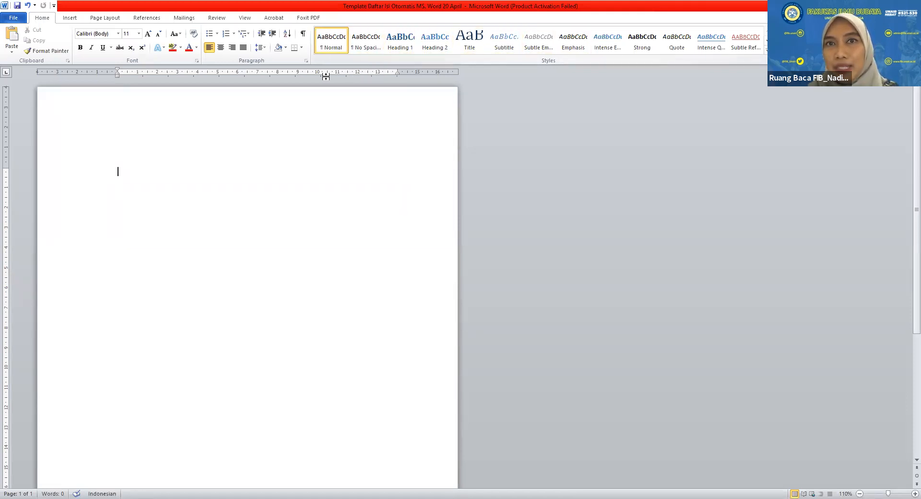
pyautogui.rightClick(328, 50)
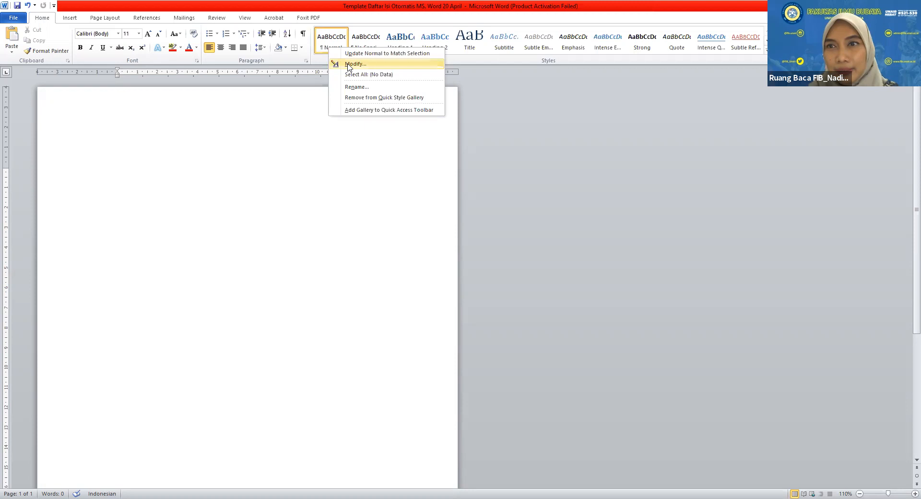
pyautogui.click(349, 65)
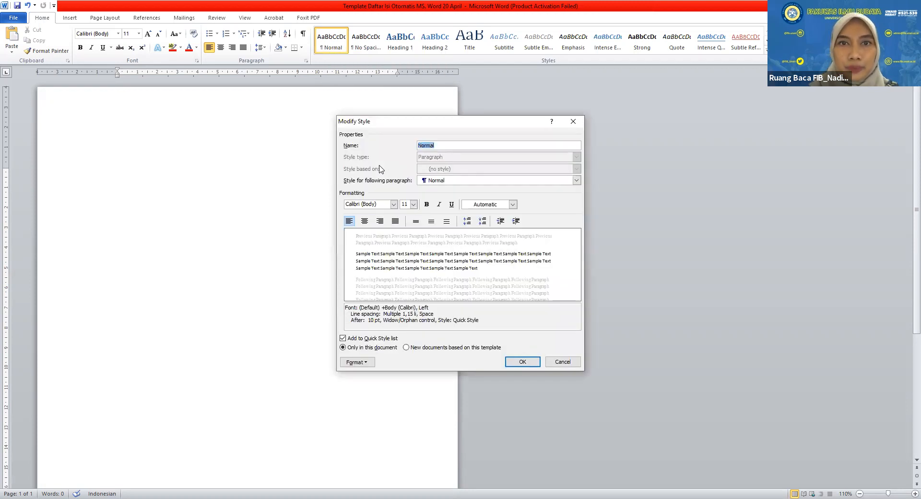
pyautogui.moveTo(370, 121); pyautogui.dragTo(291, 120)
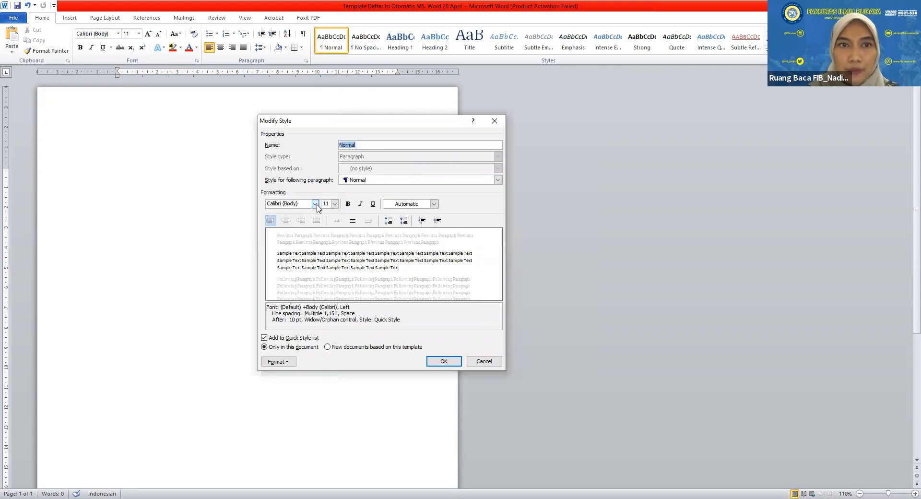
pyautogui.click(315, 204)
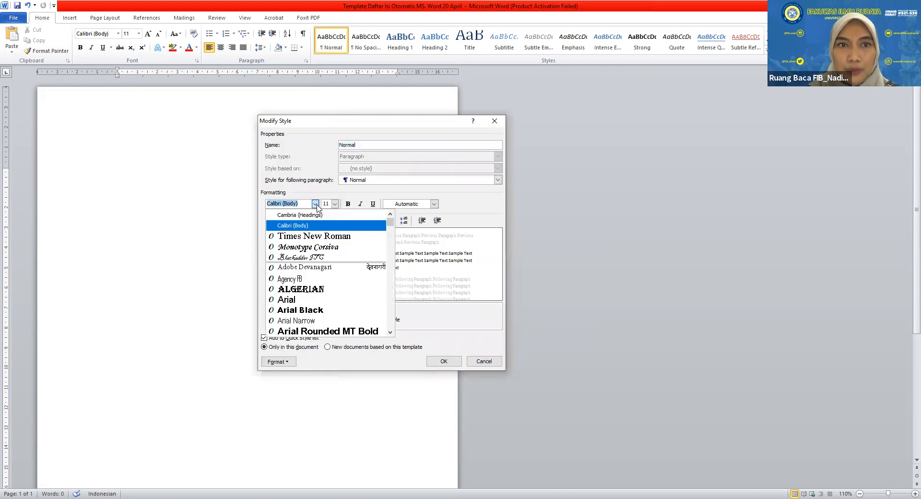
pyautogui.click(320, 236)
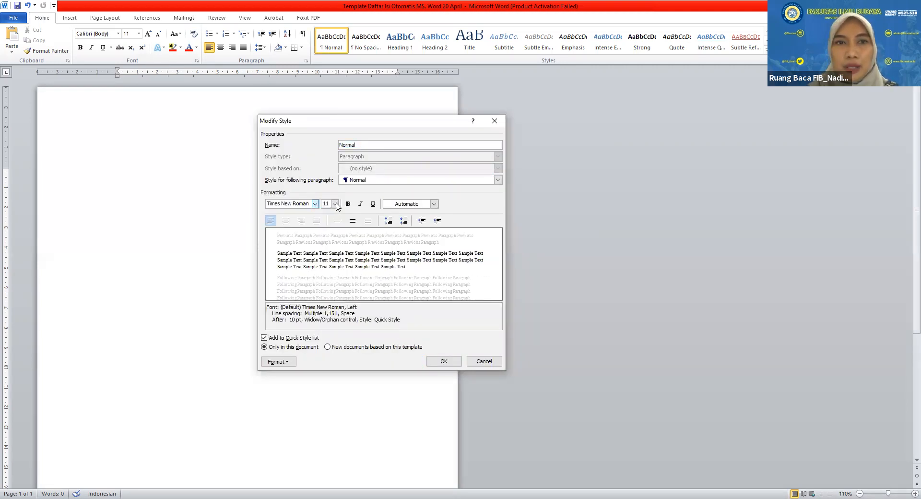
pyautogui.click(335, 204)
pyautogui.click(327, 239)
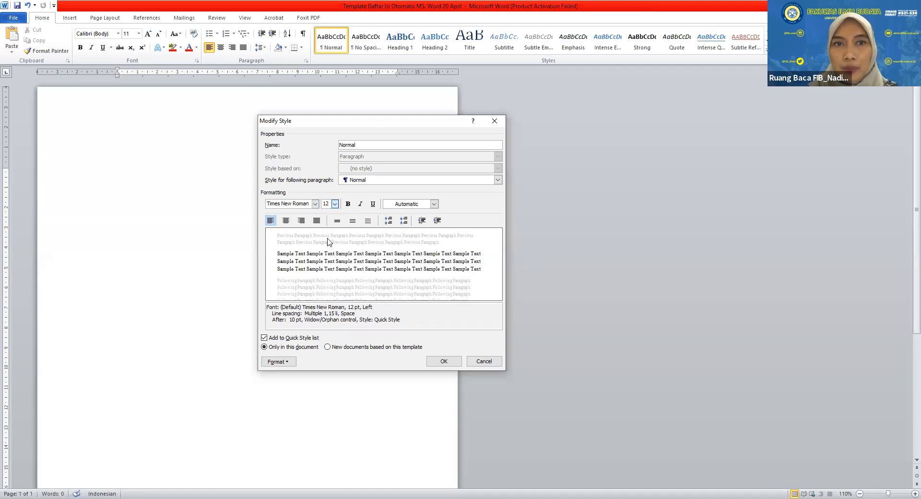
pyautogui.click(404, 205)
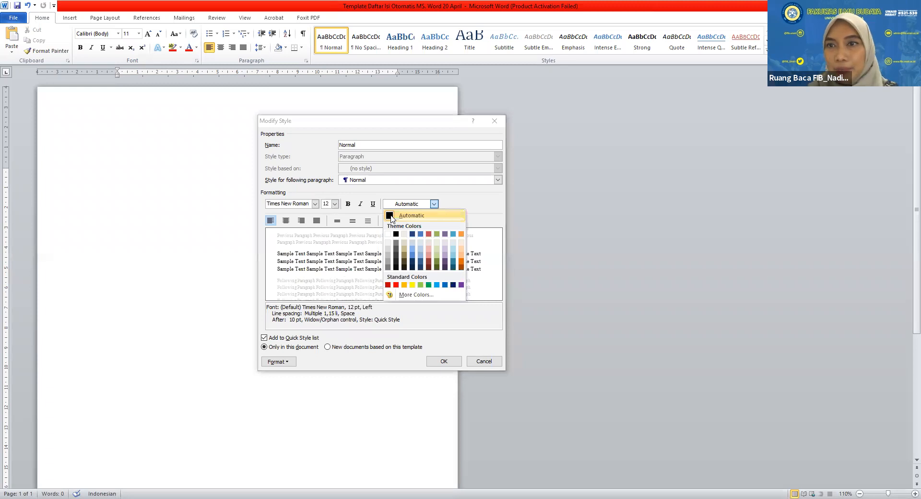
pyautogui.click(391, 219)
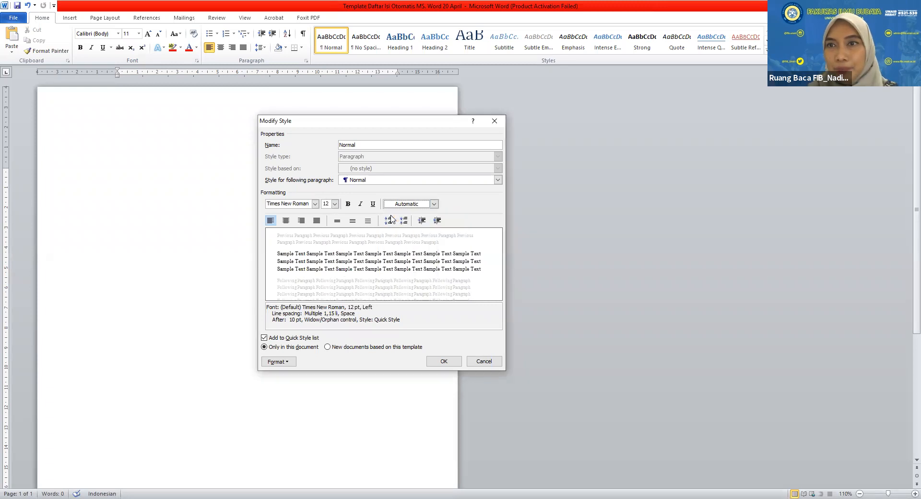
# Set the Normal style to justified alignment with 1.5 line spacing, remove its spacing after paragraphs, and apply the changes.
pyautogui.click(317, 222)
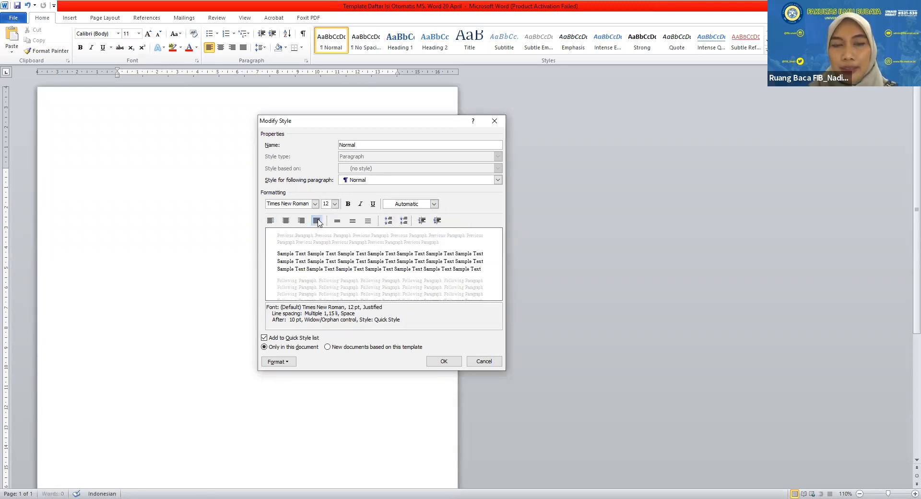
pyautogui.click(353, 221)
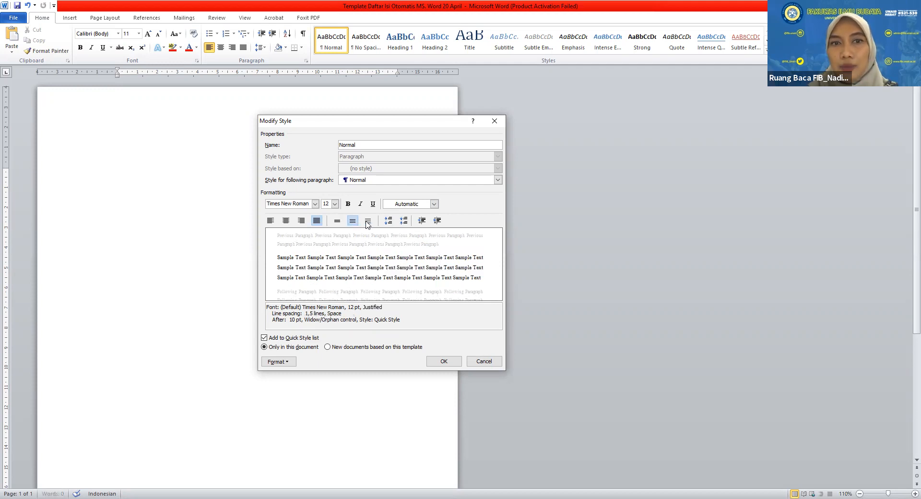
pyautogui.click(367, 222)
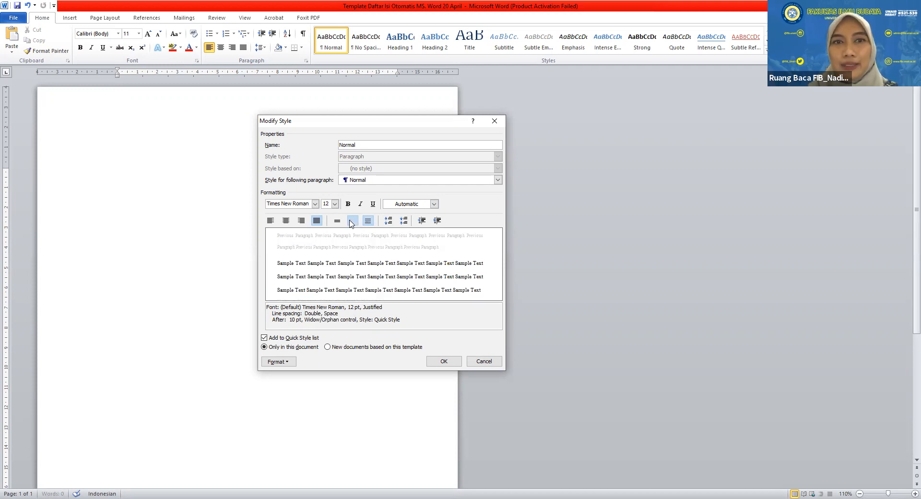
pyautogui.click(353, 222)
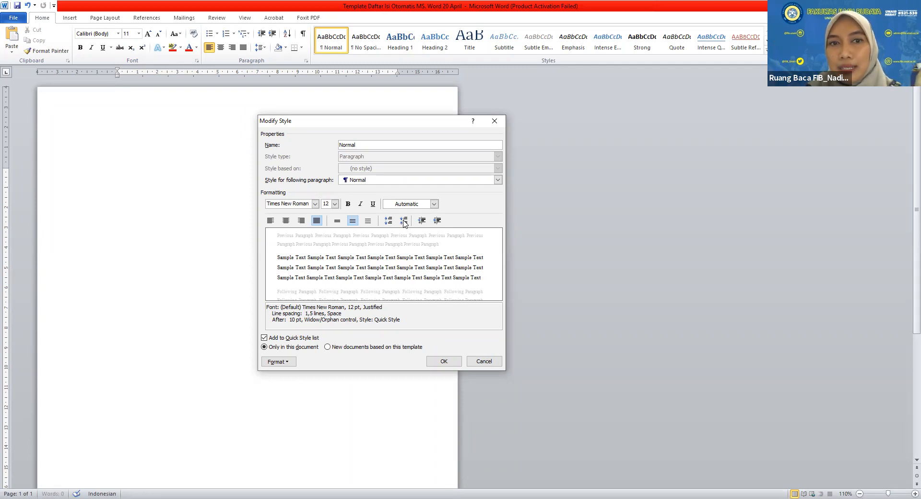
pyautogui.click(404, 221)
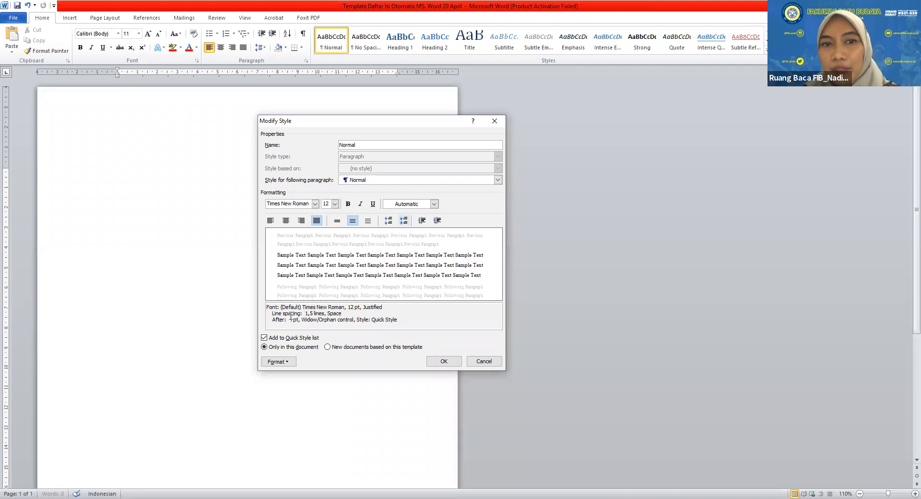
pyautogui.click(404, 221)
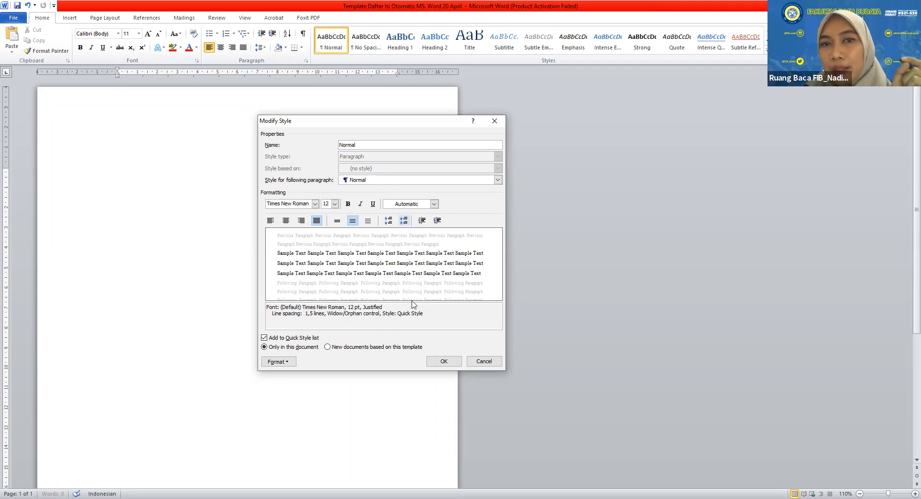
pyautogui.click(432, 365)
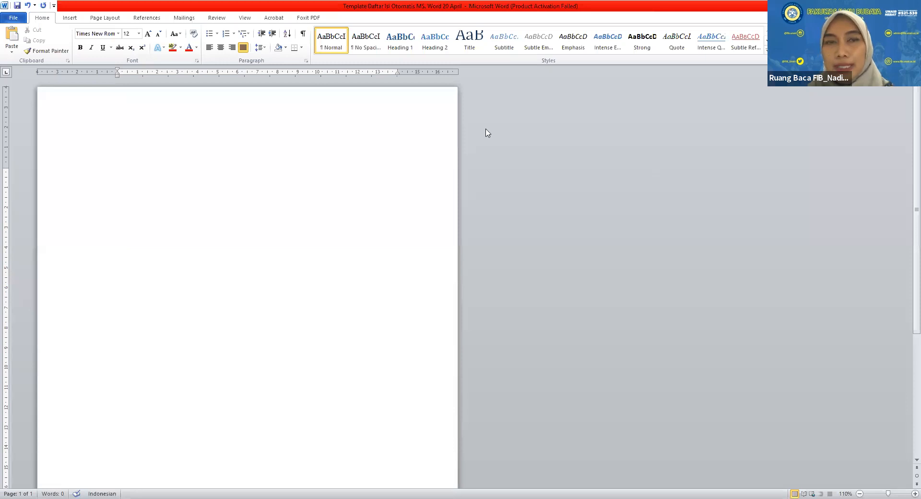
# Reopen the Normal style's settings and go over its font, size and colour, keeping Times New Roman, 12 and Automatic.
pyautogui.rightClick(332, 39)
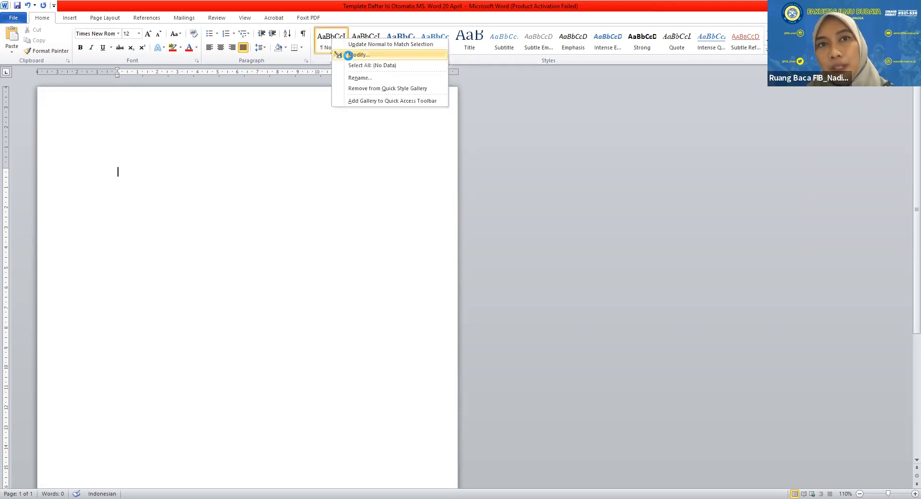
pyautogui.click(350, 55)
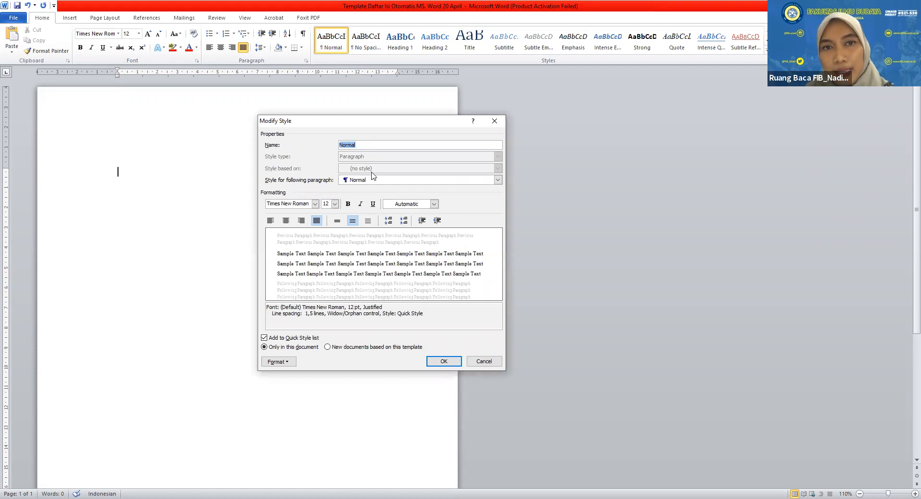
pyautogui.click(315, 203)
pyautogui.click(312, 236)
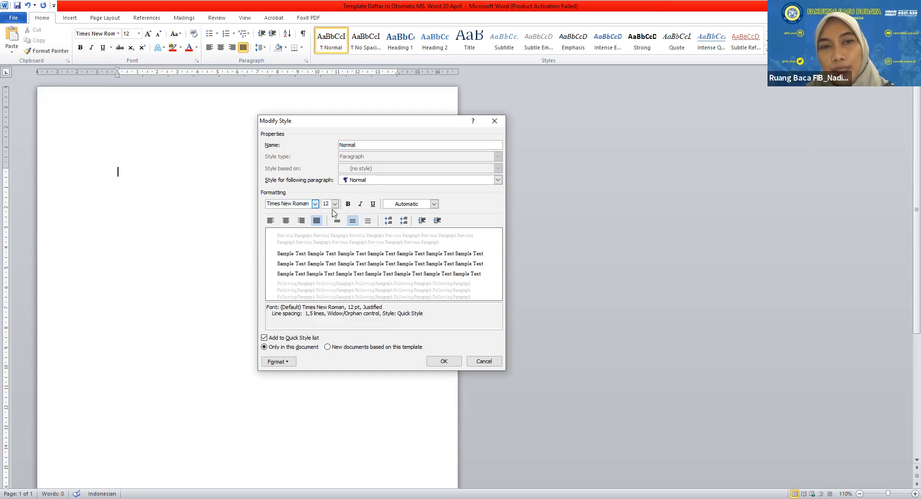
pyautogui.click(334, 203)
pyautogui.click(328, 239)
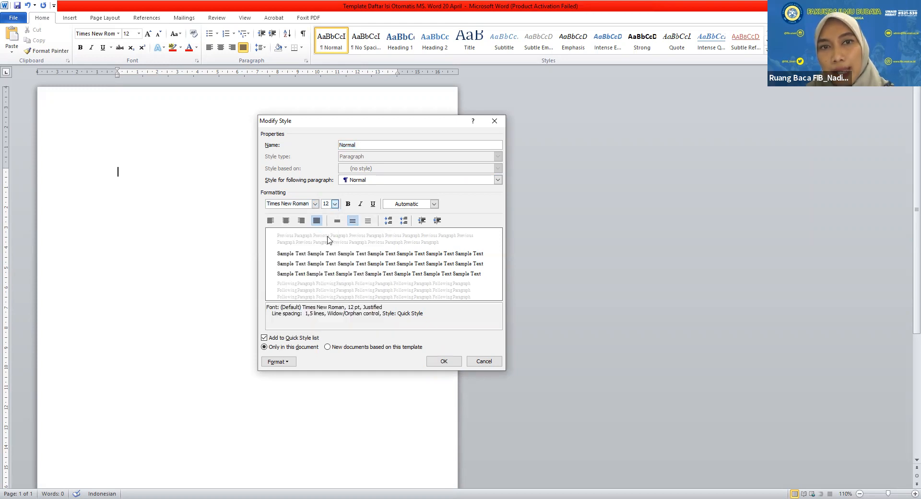
pyautogui.click(416, 205)
pyautogui.click(395, 217)
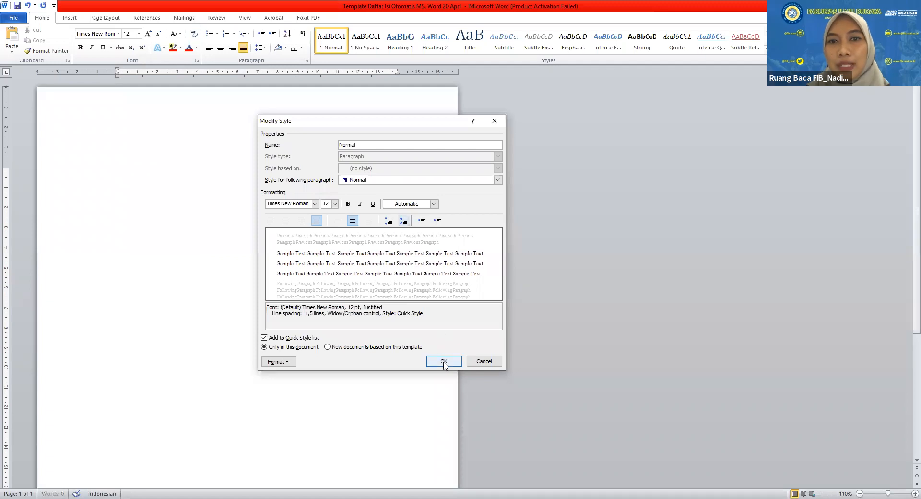
pyautogui.click(444, 364)
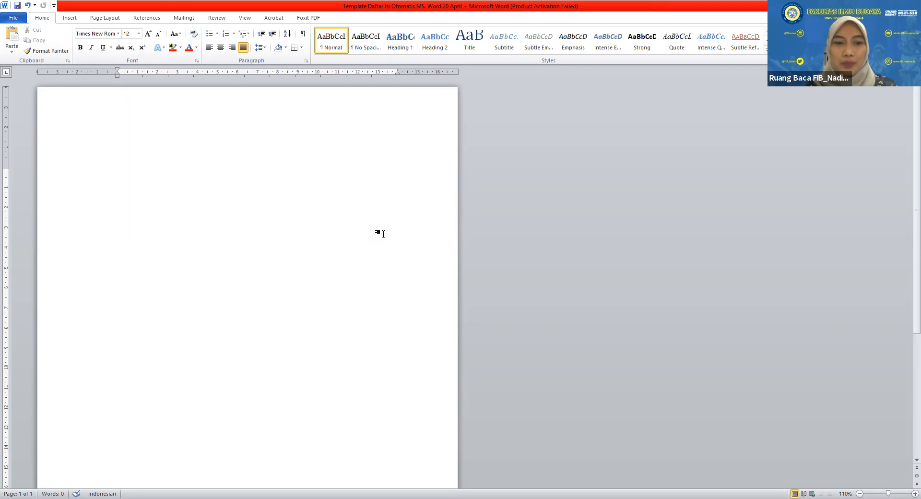
# Enter HALAMAN DEPAN as the first line of the page and open the choice of page and section breaks.
pyautogui.write('HALAMAN D')
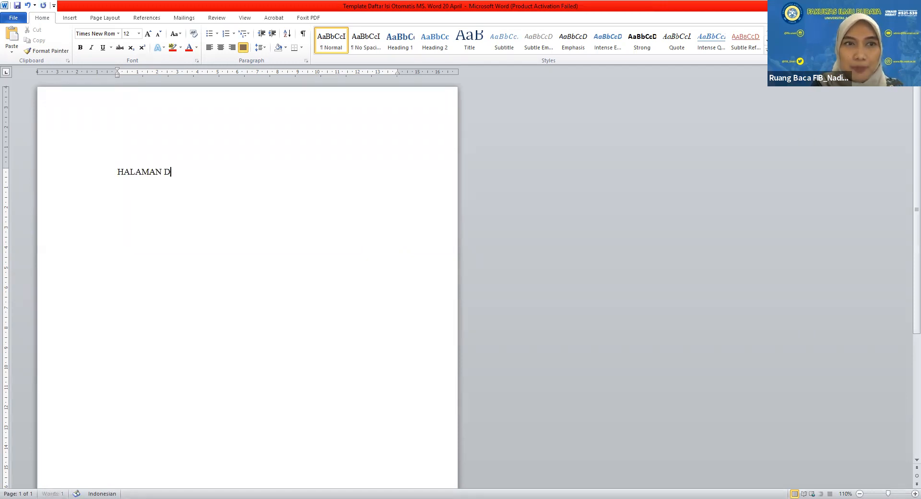
pyautogui.write('EPAN')
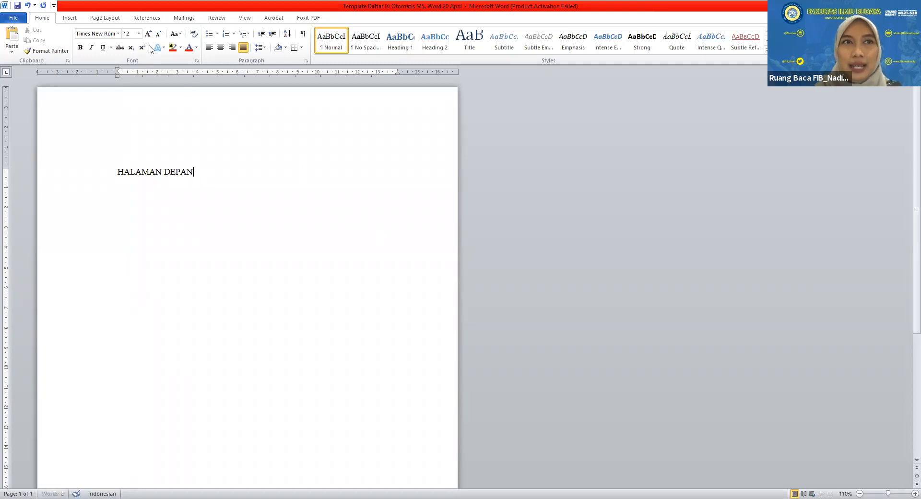
pyautogui.click(101, 19)
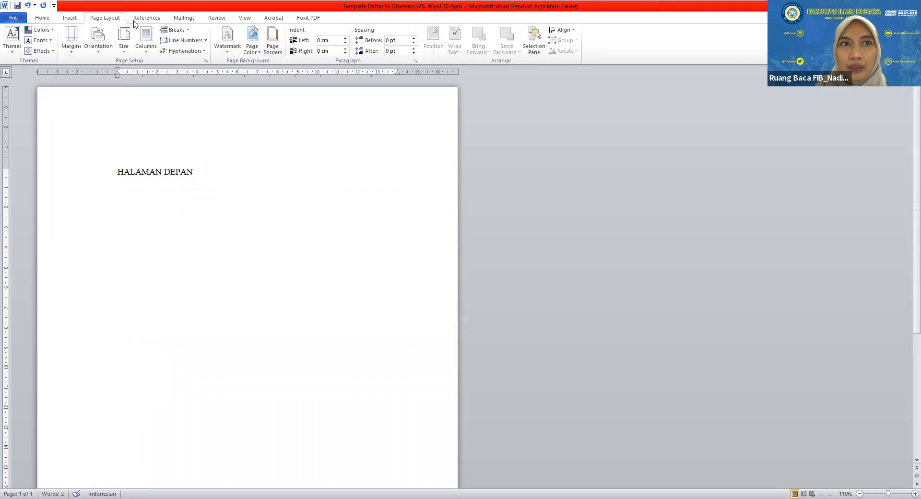
pyautogui.click(179, 34)
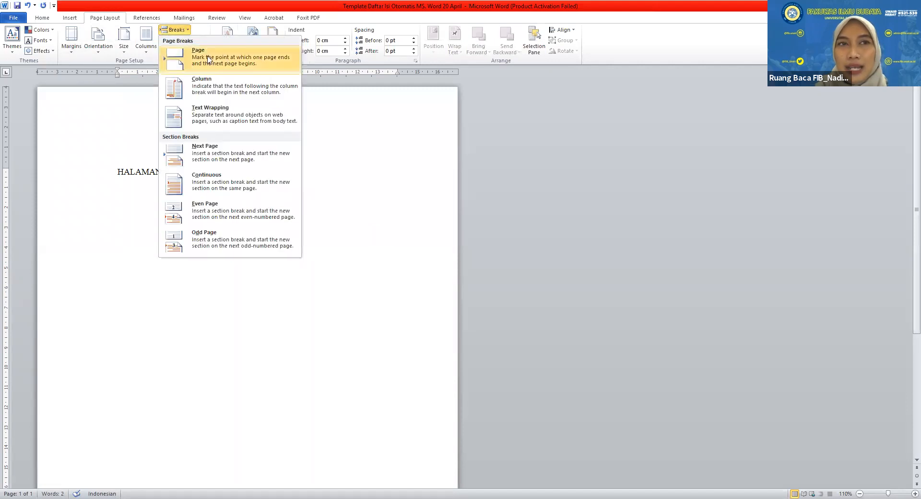
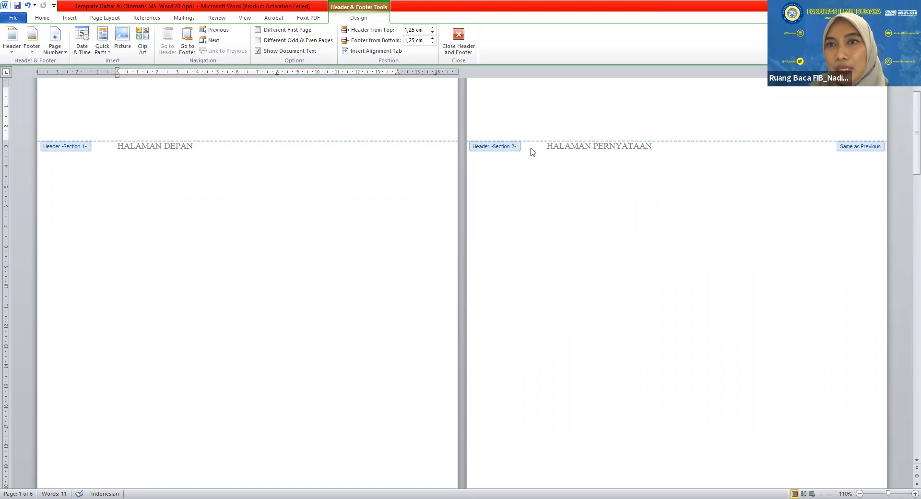
# Examine the header and footer section labels on every page from HALAMAN DEPAN to DAFTAR GAMBAR.
pyautogui.scroll(-3, 553, 152)
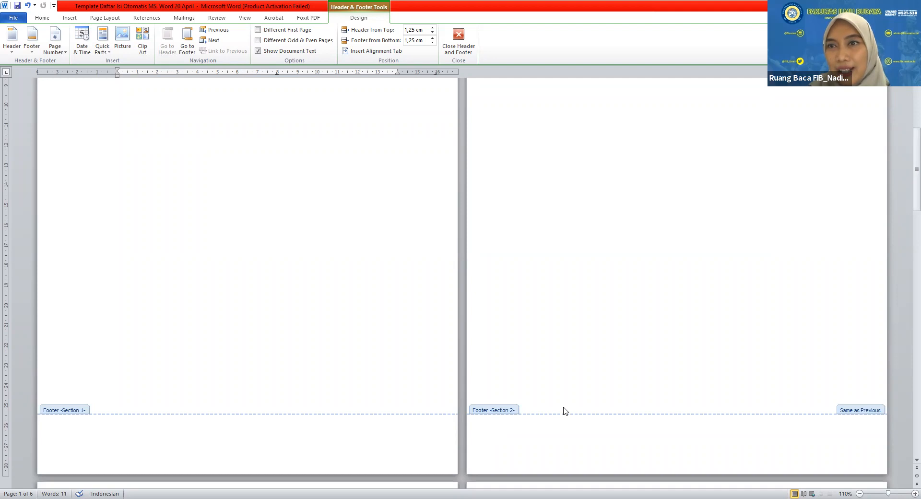
pyautogui.scroll(-5, 564, 412)
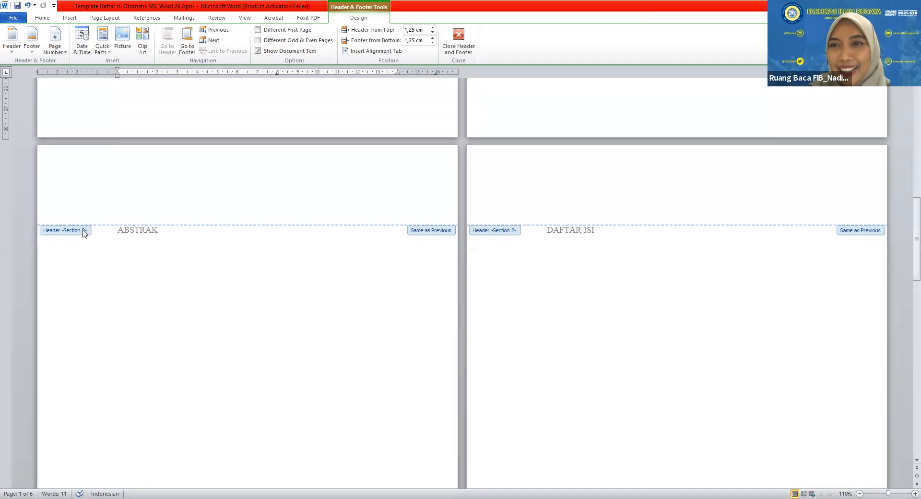
pyautogui.scroll(-5, 93, 240)
pyautogui.scroll(2, 306, 236)
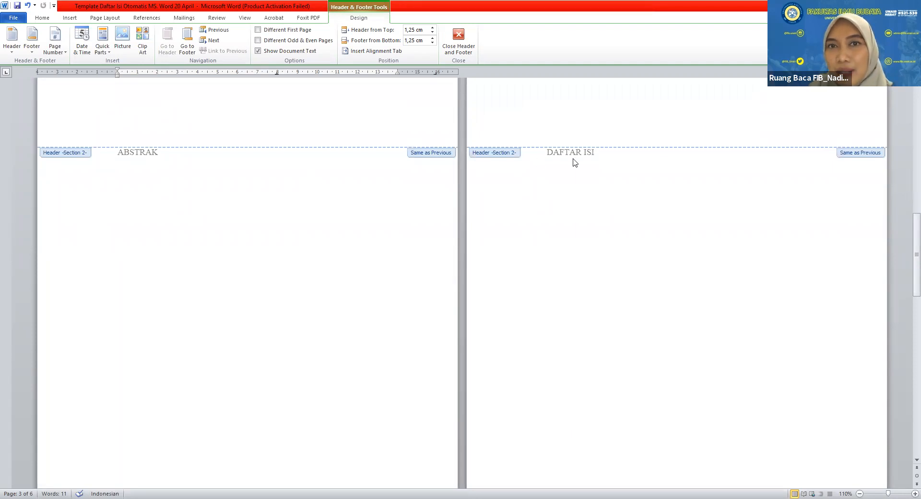
pyautogui.scroll(-5, 572, 163)
pyautogui.scroll(-4, 572, 165)
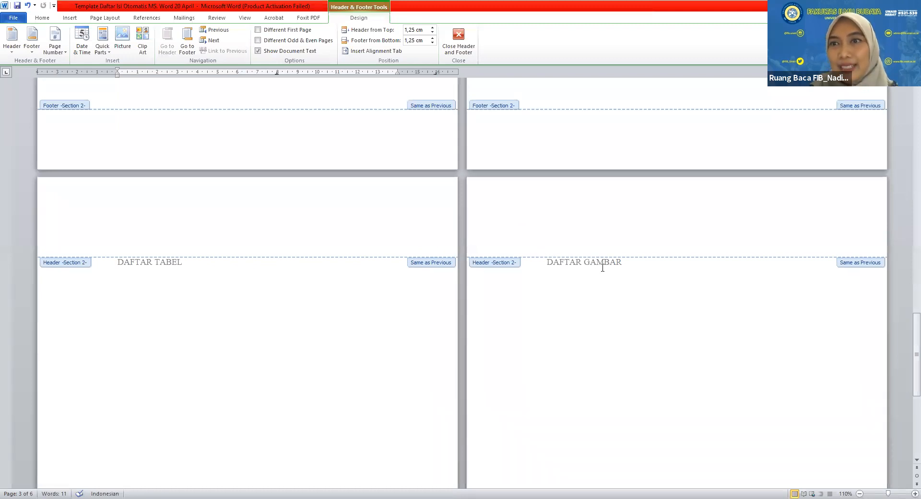
pyautogui.scroll(10, 589, 293)
pyautogui.scroll(10, 590, 294)
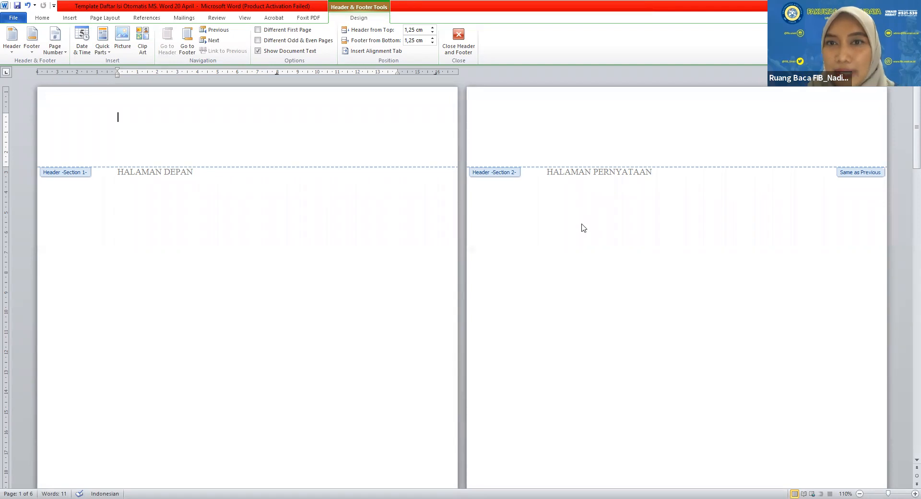
pyautogui.scroll(-15, 582, 227)
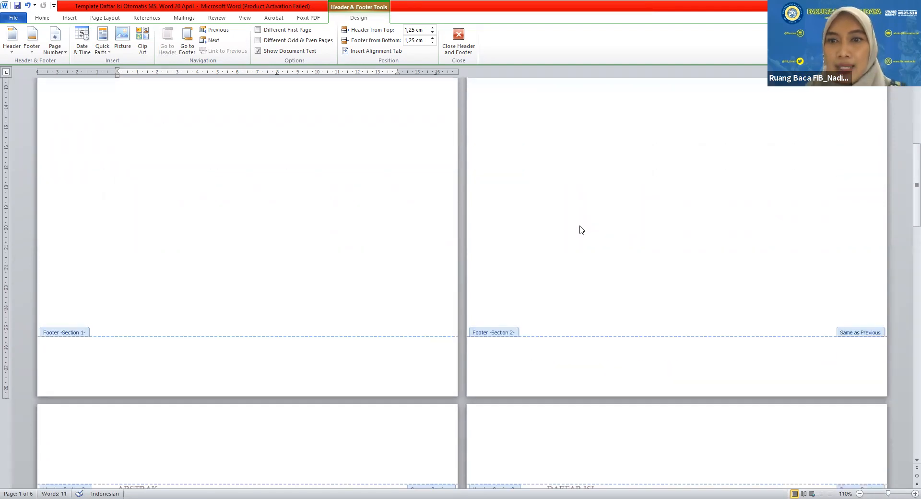
pyautogui.scroll(-20, 580, 225)
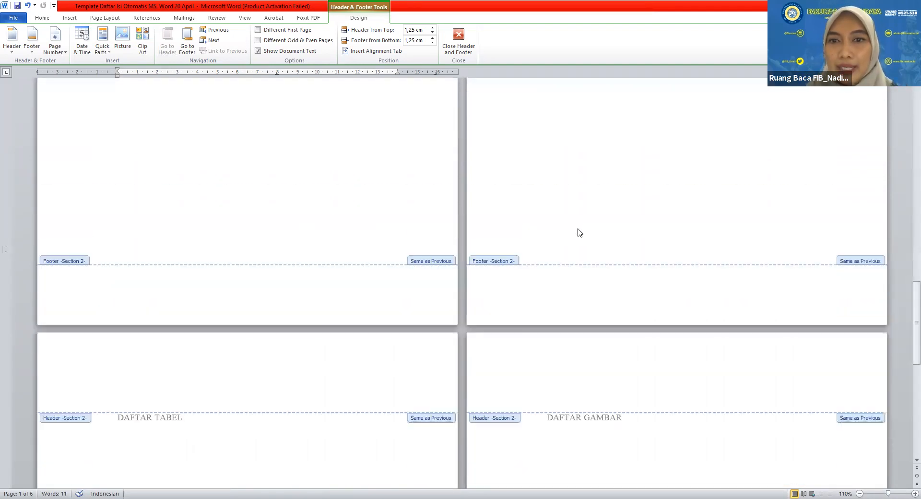
# Review the section labels on the DAFTAR TABEL and DAFTAR GAMBAR pages, leave header editing and return to the first page.
pyautogui.click(619, 323)
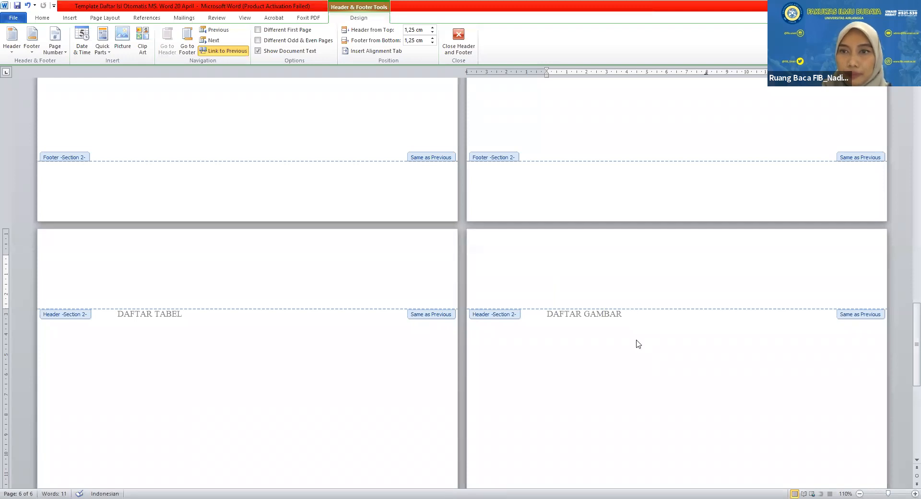
pyautogui.scroll(-5, 630, 344)
pyautogui.scroll(-3, 630, 344)
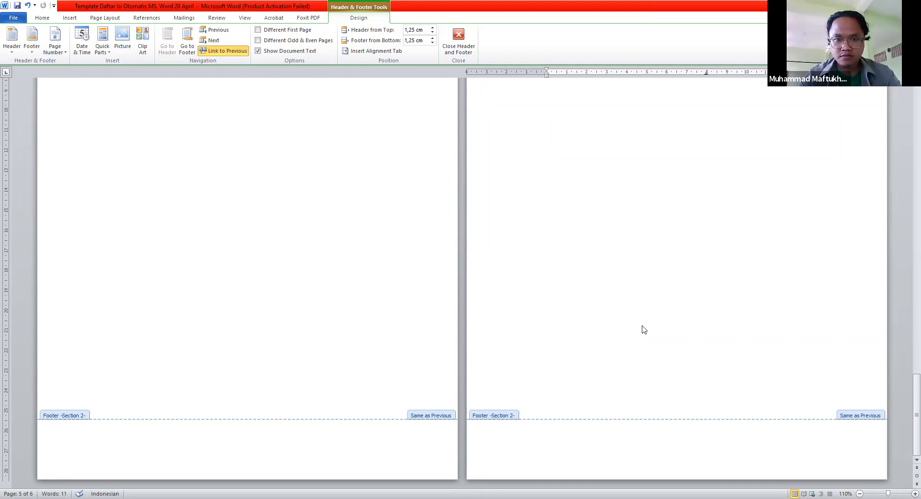
pyautogui.scroll(3, 643, 328)
pyautogui.scroll(1, 644, 326)
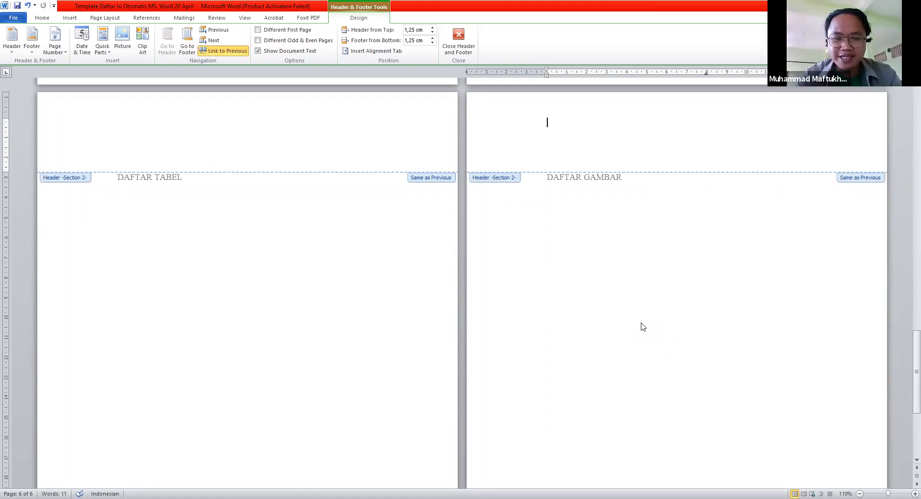
pyautogui.scroll(-5, 642, 345)
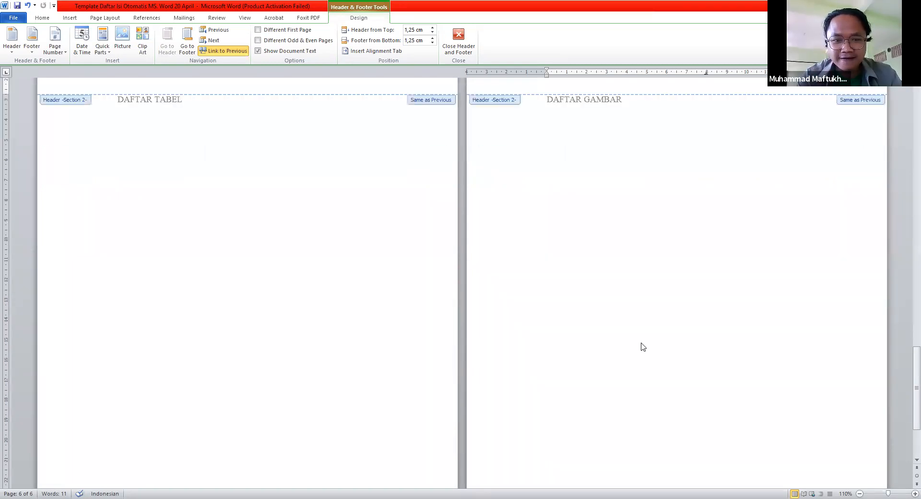
pyautogui.scroll(5, 641, 351)
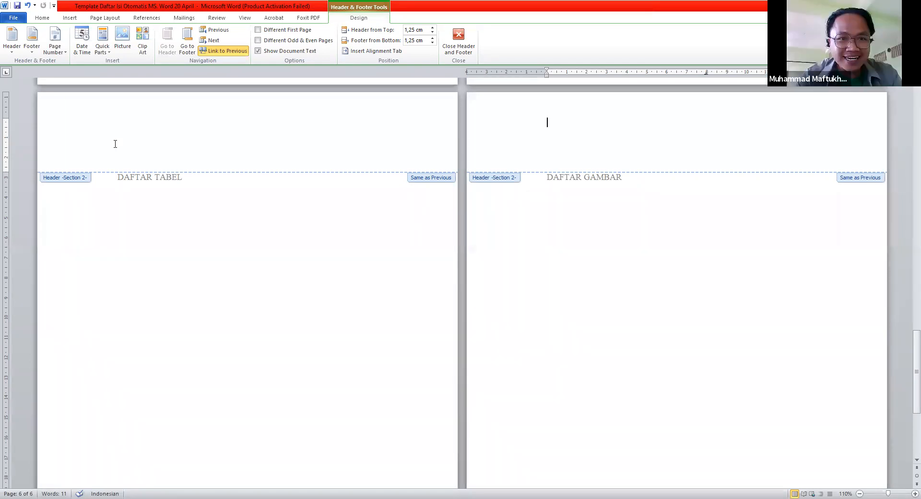
pyautogui.scroll(8, 115, 144)
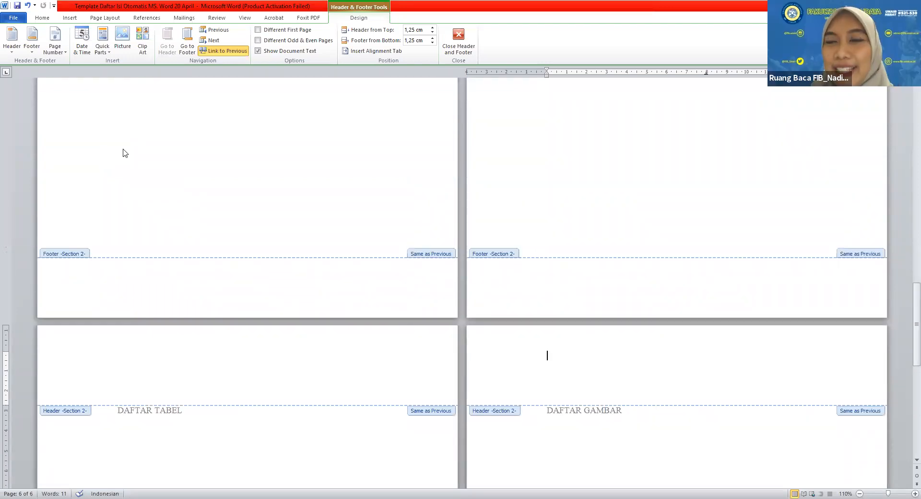
pyautogui.scroll(15, 129, 152)
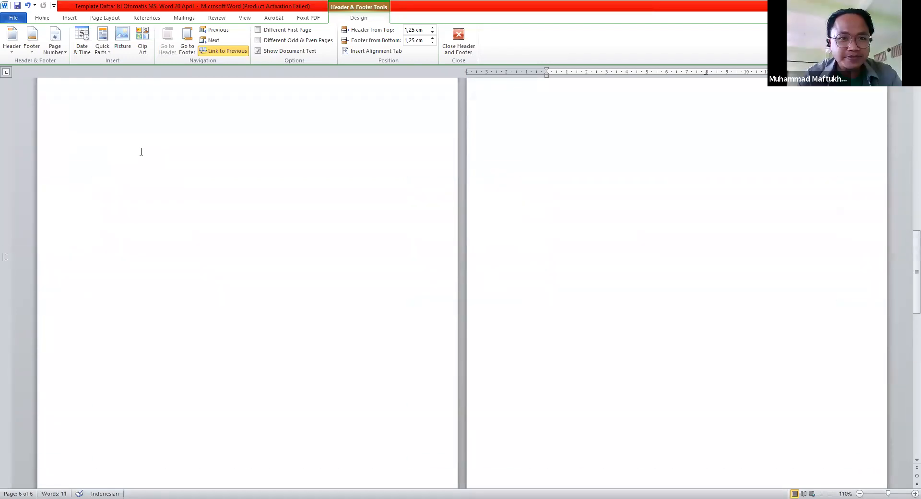
pyautogui.doubleClick(579, 302)
pyautogui.scroll(3, 583, 294)
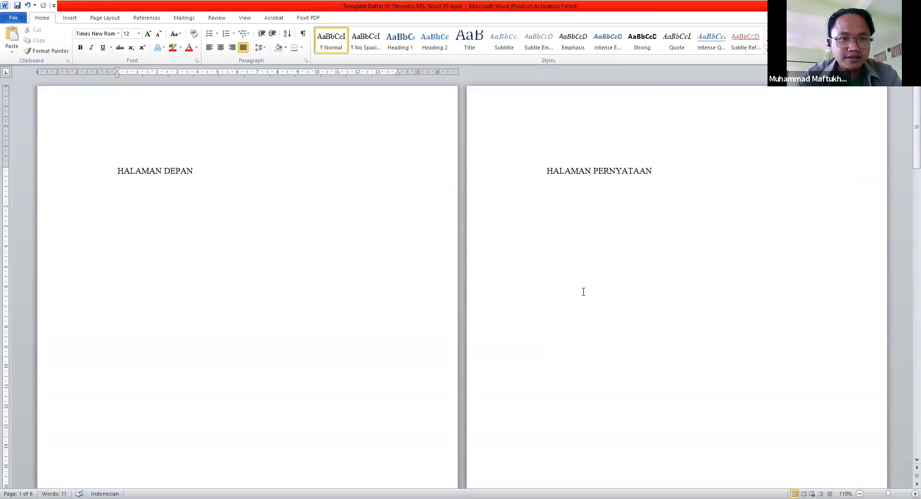
# View the page and section break options with the cursor after DAFTAR ISI, without inserting a break.
pyautogui.scroll(-15, 626, 220)
pyautogui.click(600, 230)
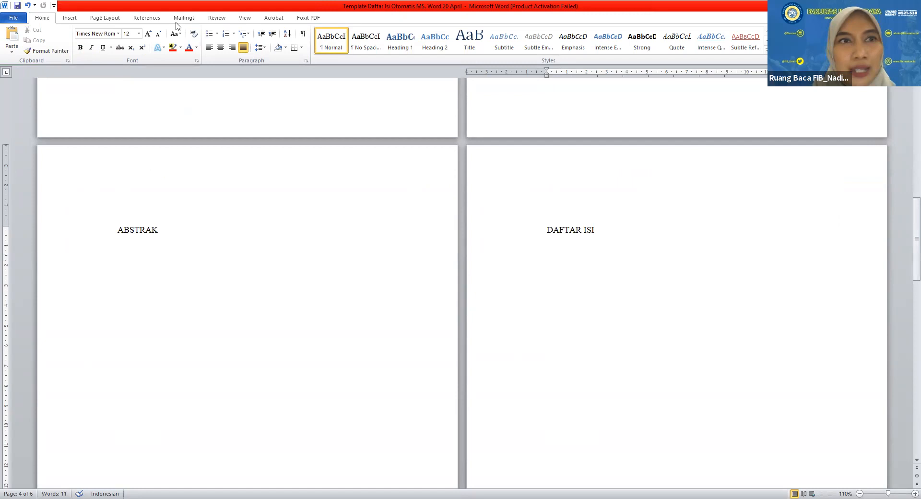
pyautogui.click(76, 18)
pyautogui.click(104, 18)
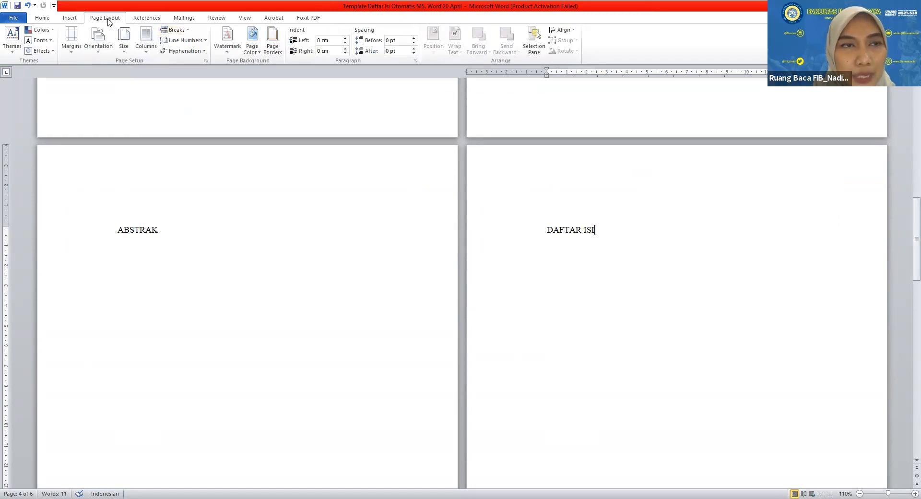
pyautogui.click(188, 31)
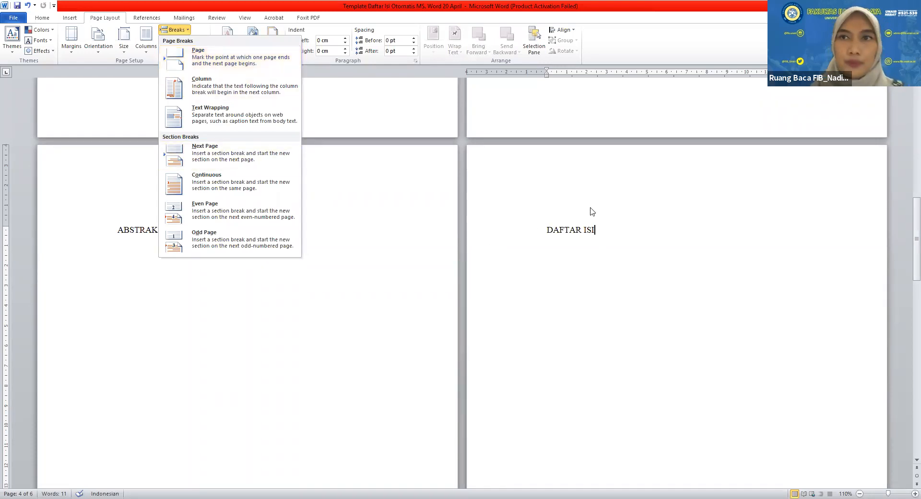
pyautogui.click(684, 125)
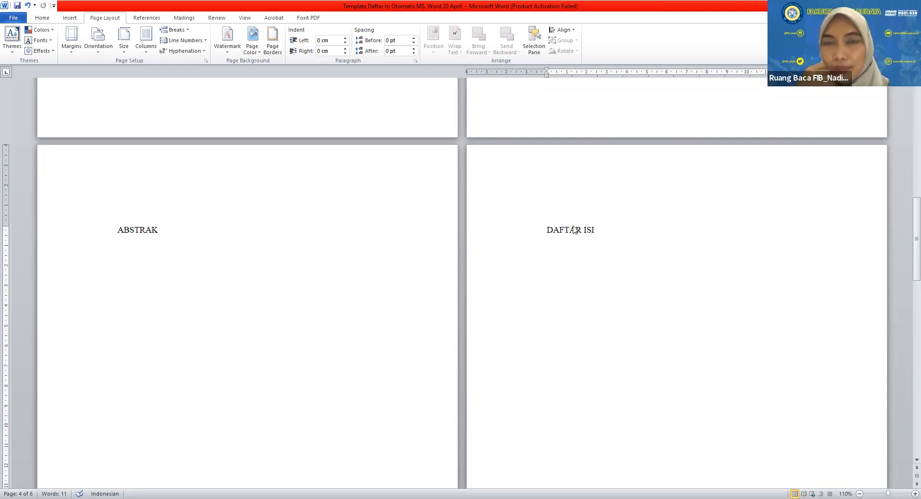
# Check the header's section label on the DAFTAR GAMBAR page and leave header editing.
pyautogui.scroll(-10, 575, 230)
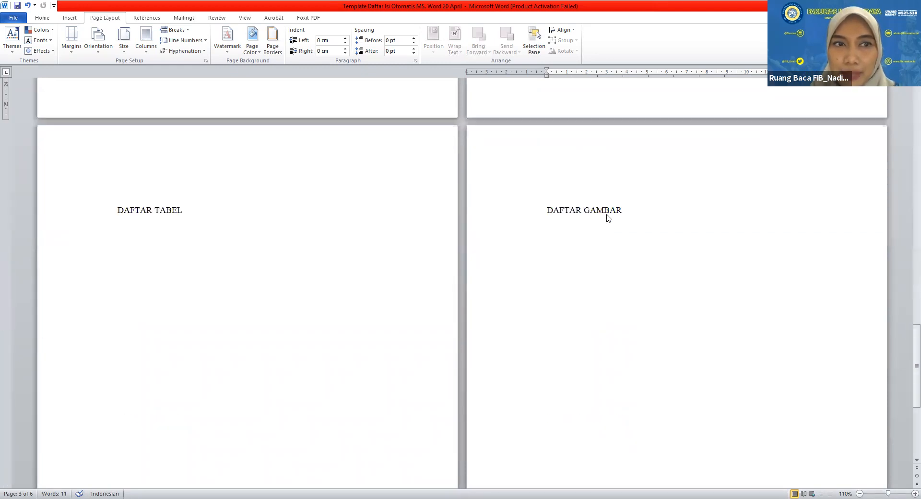
pyautogui.scroll(-3, 607, 215)
pyautogui.scroll(3, 607, 216)
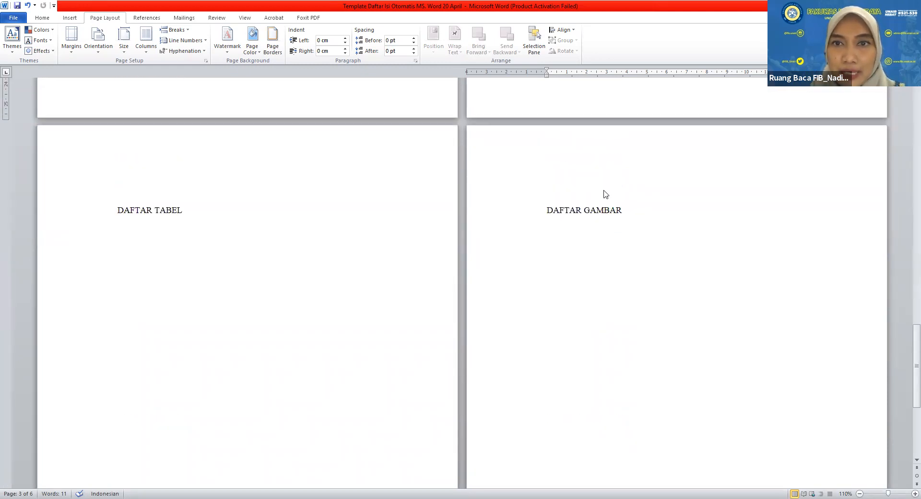
pyautogui.doubleClick(604, 190)
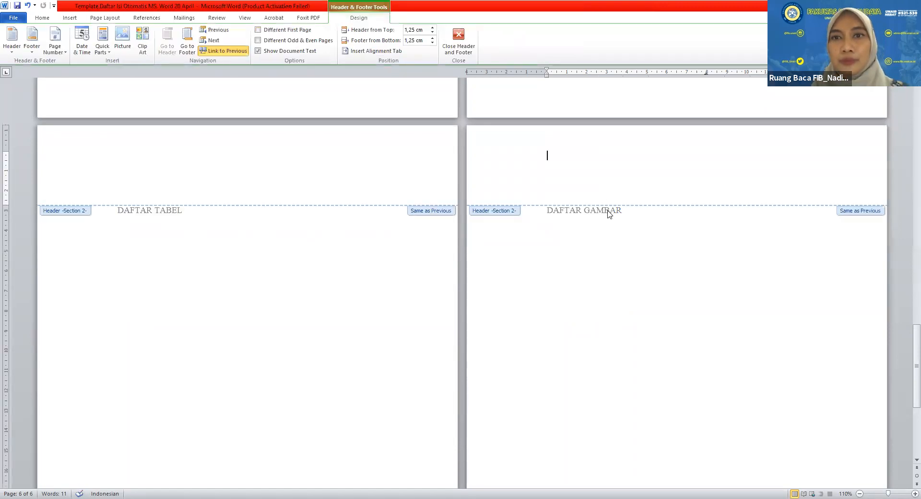
pyautogui.press('Escape')
pyautogui.scroll(-9, 608, 211)
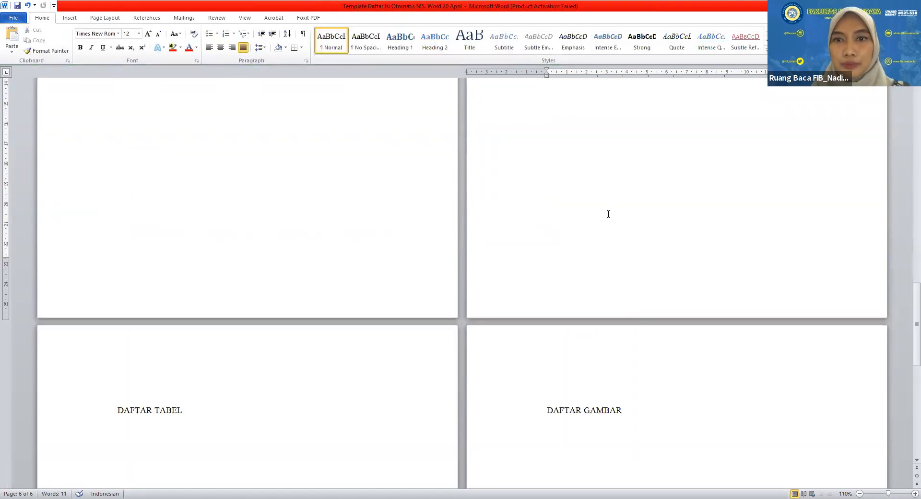
# Insert a Next Page section break directly after the DAFTAR GAMBAR text.
pyautogui.click(636, 301)
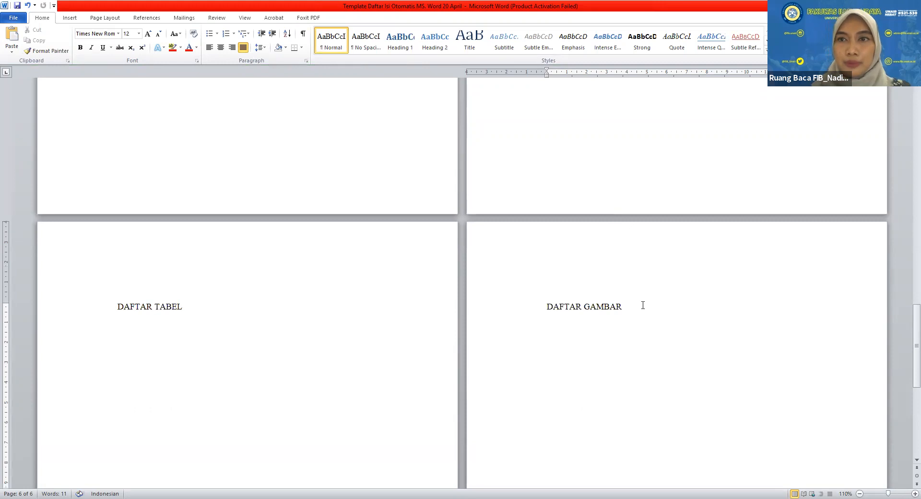
pyautogui.scroll(-3, 643, 305)
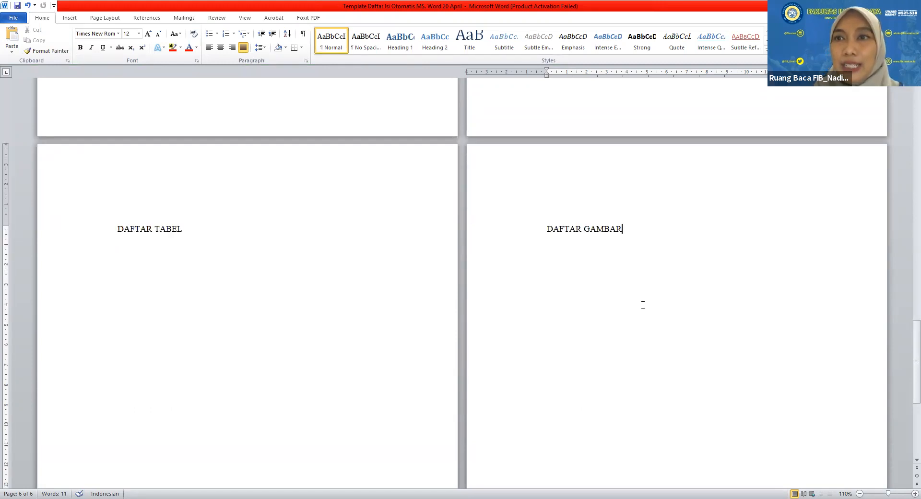
pyautogui.scroll(-1, 643, 305)
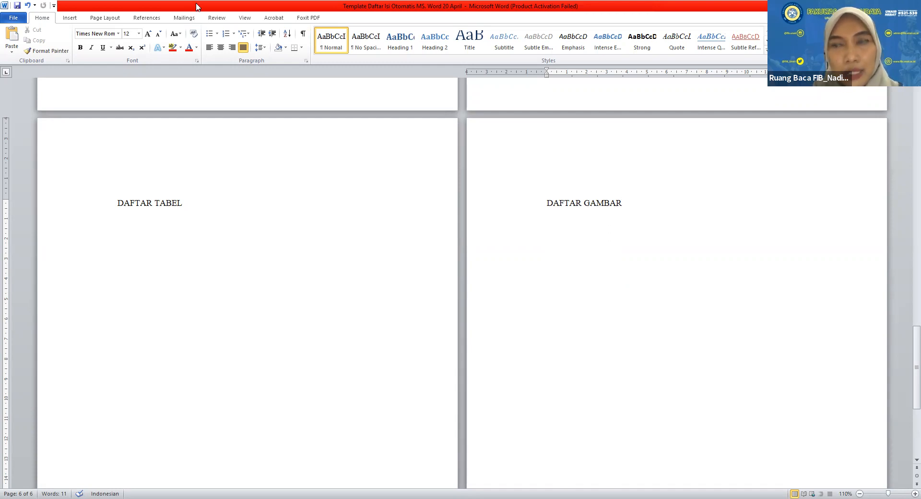
pyautogui.click(102, 19)
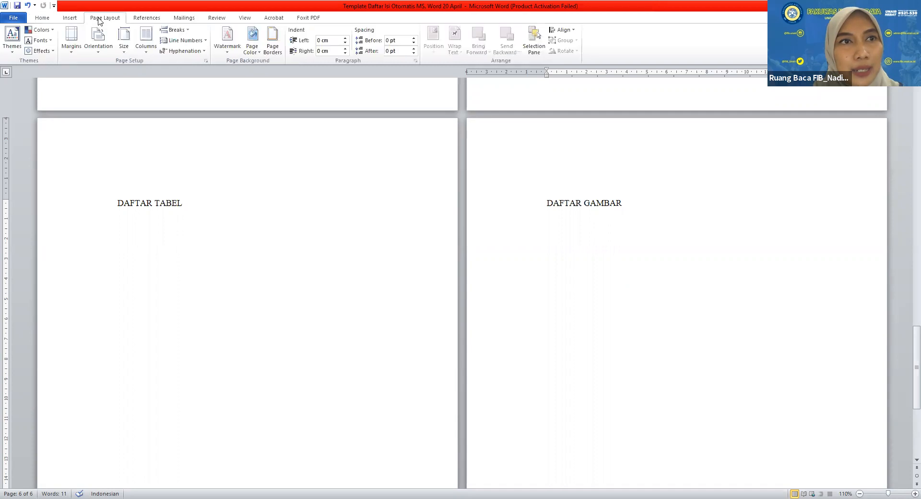
pyautogui.click(183, 30)
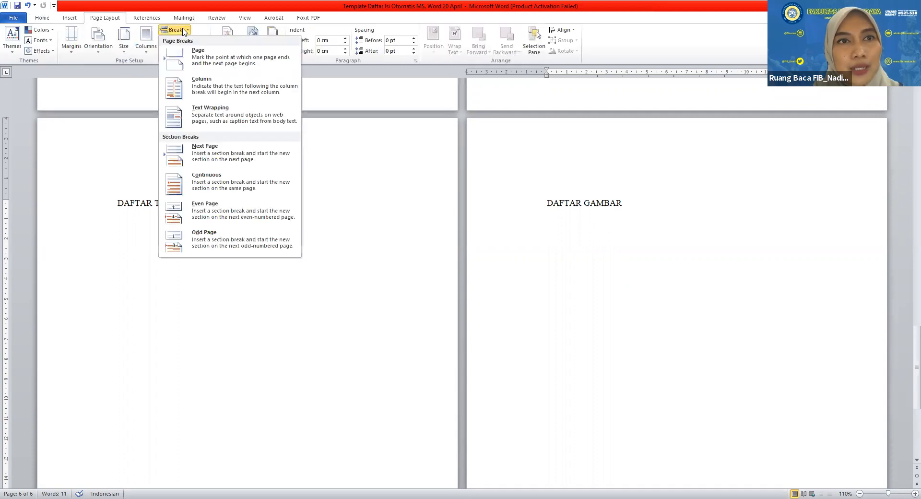
pyautogui.click(217, 156)
# Enter BAB I PENDAHULUAN as the first line of the new page after DAFTAR GAMBAR.
pyautogui.scroll(-2, 211, 287)
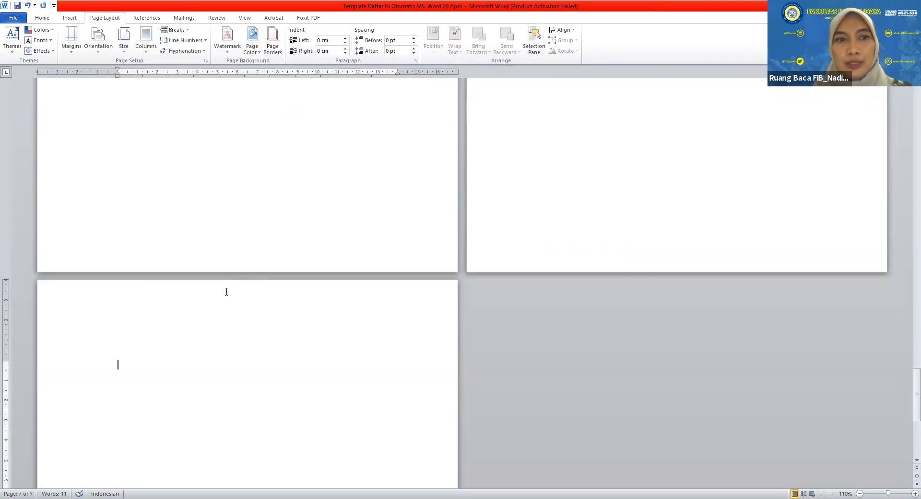
pyautogui.scroll(-1, 227, 292)
pyautogui.write('BAB')
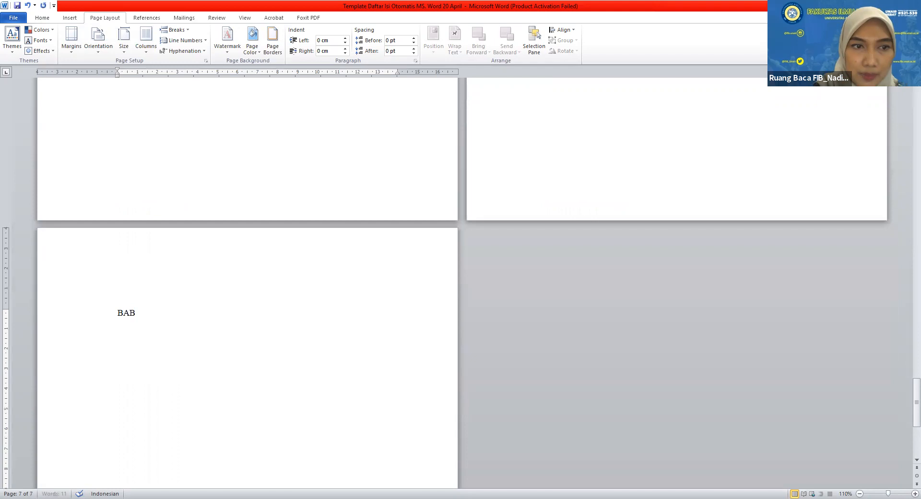
pyautogui.write(' I PENDAHULUAN')
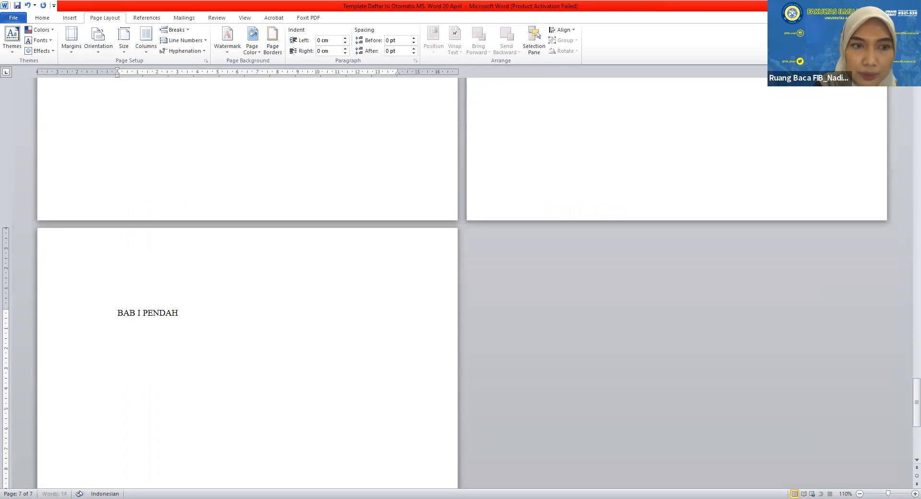
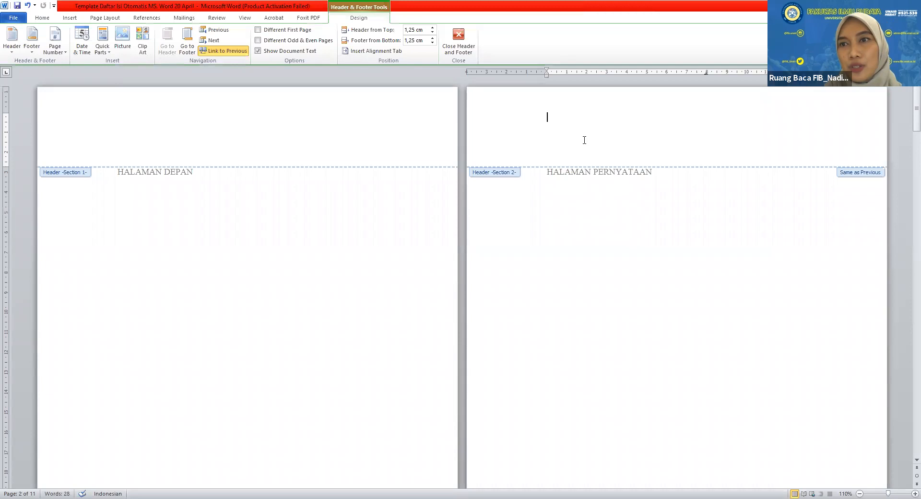
# Unlink the Section 2 header on the HALAMAN PERNYATAAN page from the previous section.
pyautogui.doubleClick(616, 251)
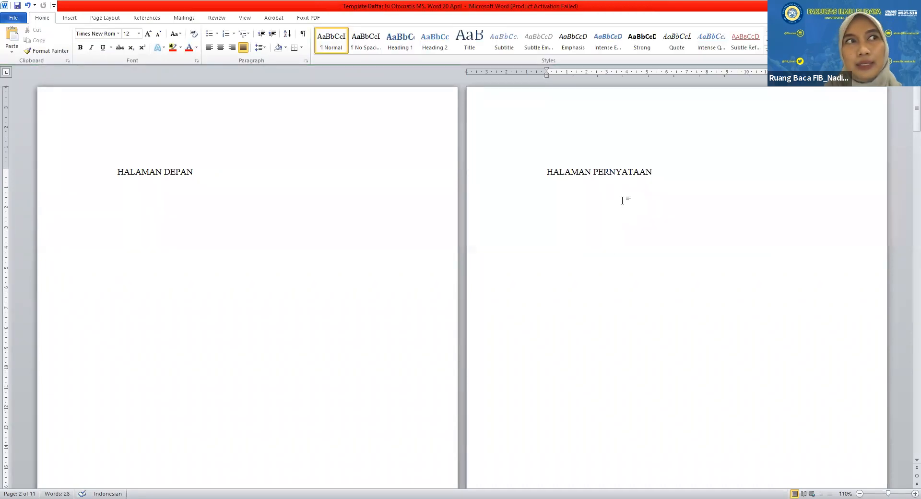
pyautogui.doubleClick(594, 130)
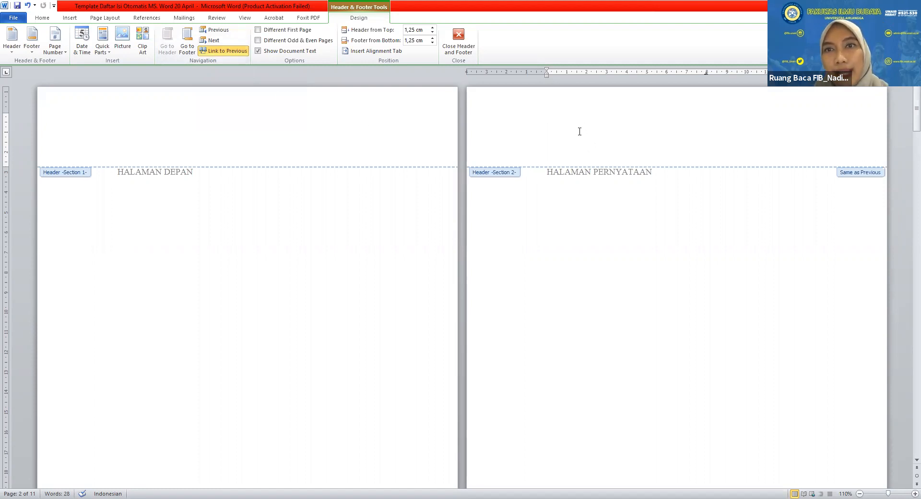
pyautogui.click(234, 53)
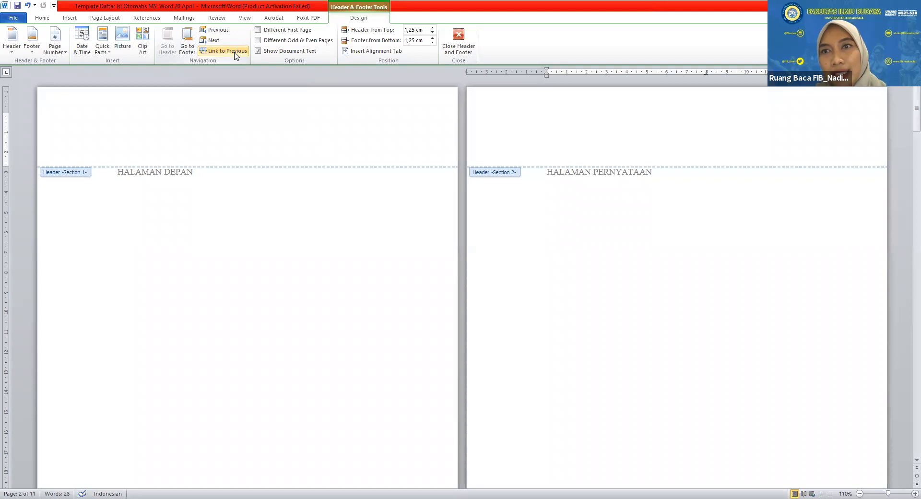
# Unlink the Section 2 footer on the HALAMAN PERNYATAAN page from the previous section.
pyautogui.scroll(-3, 580, 289)
pyautogui.scroll(-10, 581, 290)
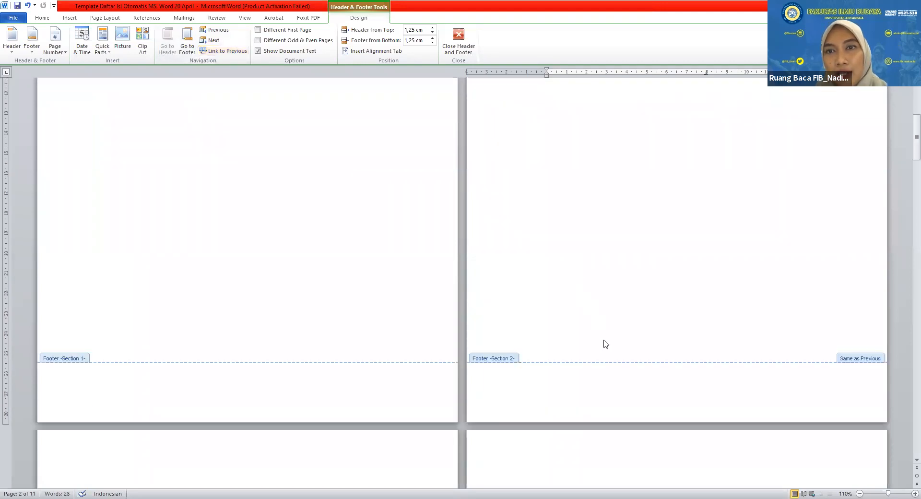
pyautogui.click(617, 388)
pyautogui.doubleClick(617, 389)
pyautogui.hotkey('ctrl', 'z')
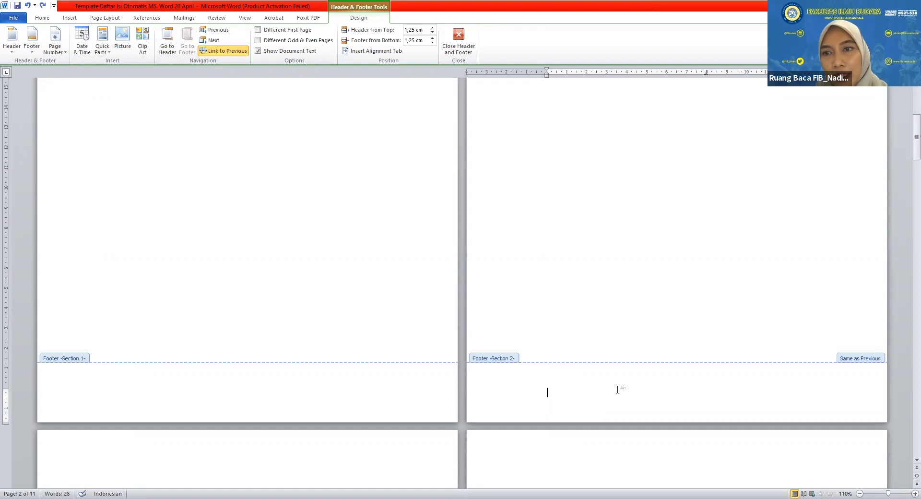
pyautogui.click(227, 52)
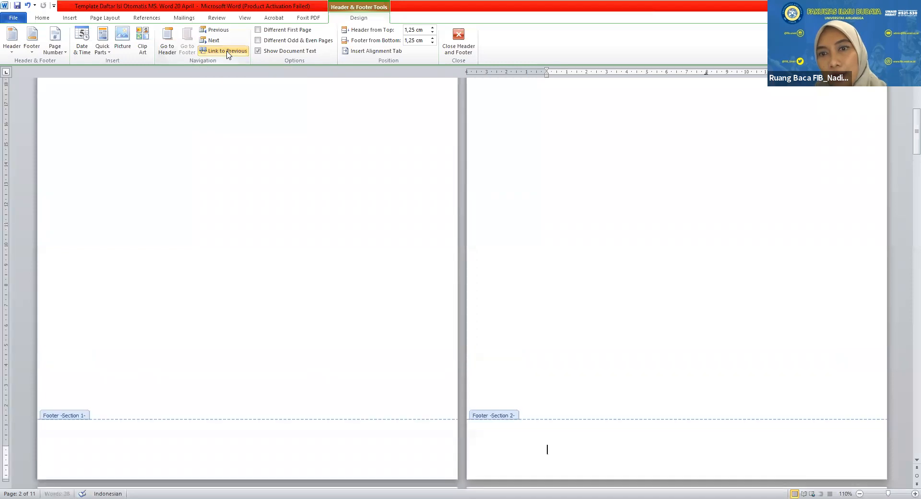
# Check the Section 1 and Section 2 header and footer labels for remaining links and leave header editing.
pyautogui.scroll(5, 596, 245)
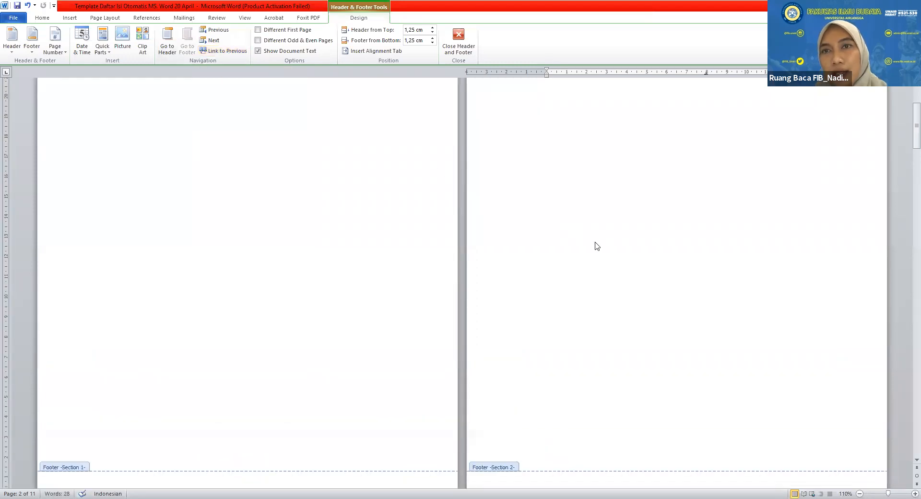
pyautogui.click(522, 136)
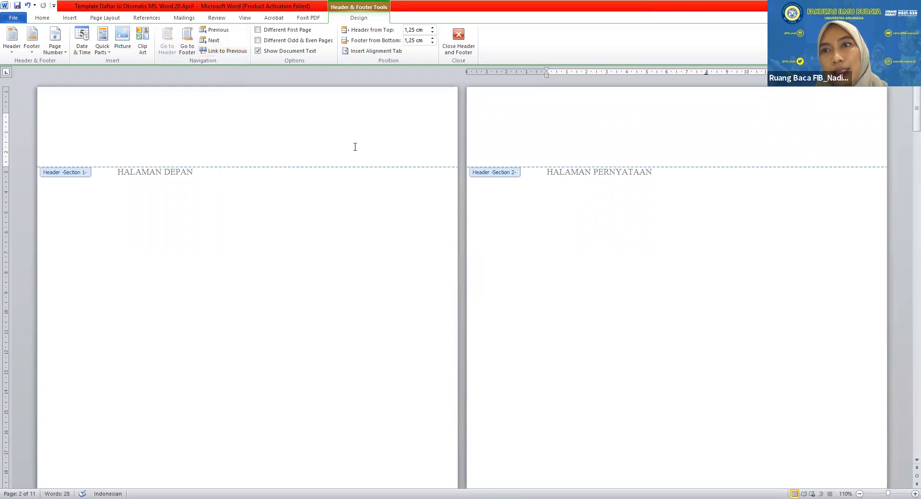
pyautogui.scroll(-3, 497, 243)
pyautogui.scroll(-6, 497, 243)
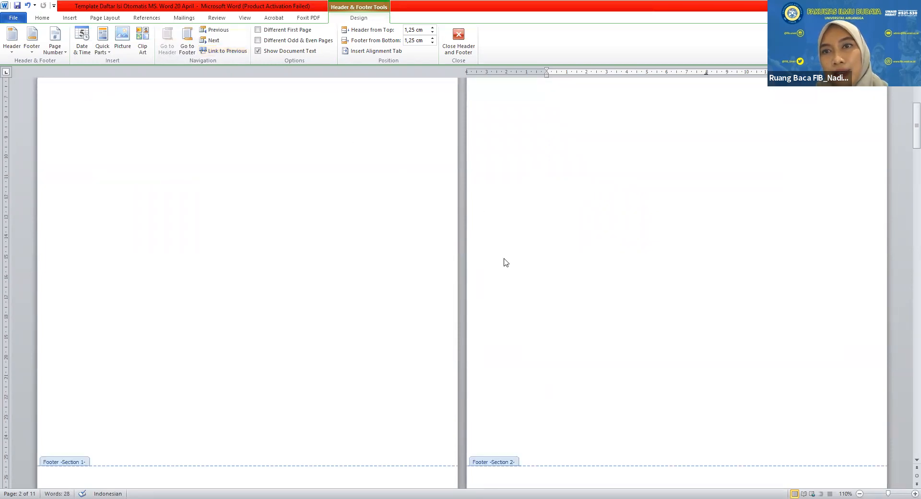
pyautogui.click(606, 417)
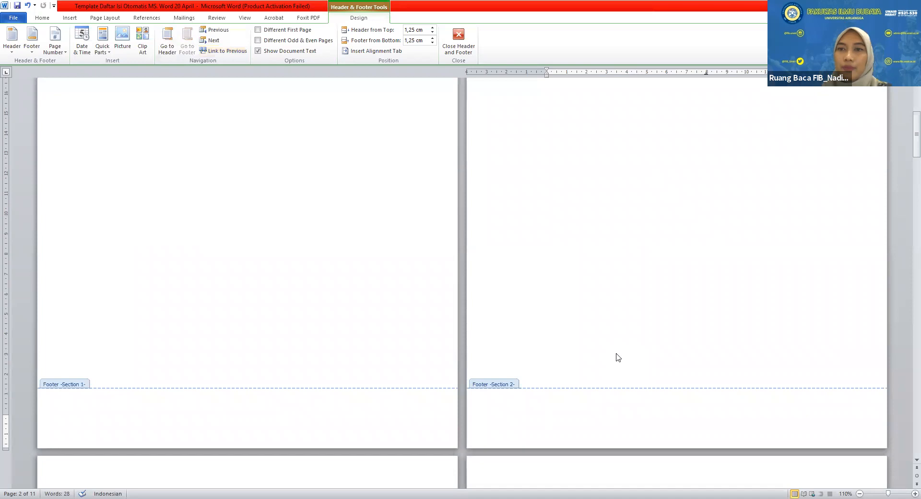
pyautogui.scroll(6, 618, 358)
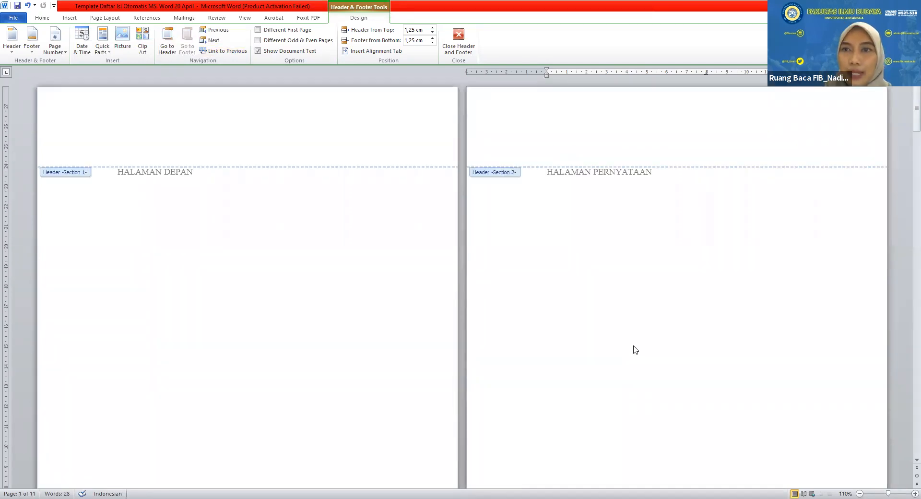
pyautogui.doubleClick(604, 198)
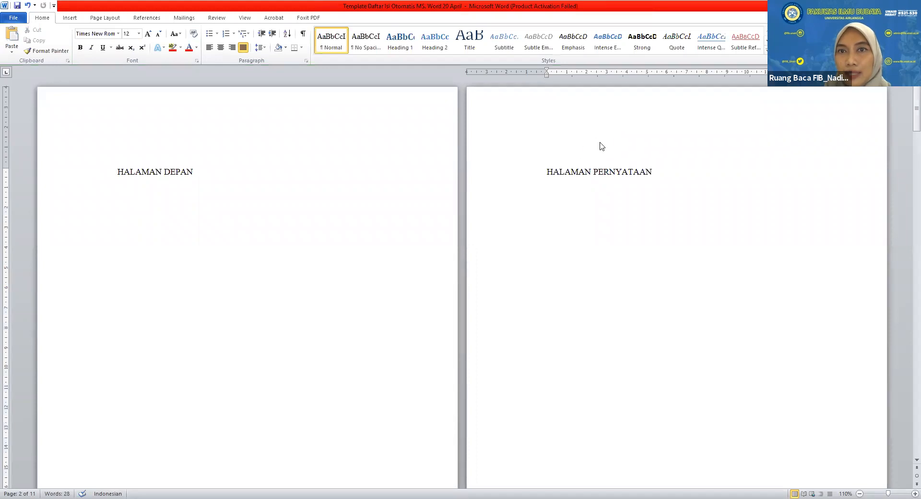
# Insert a centred Plain Number 2 page number at the bottom of the page in the Section 2 footer.
pyautogui.doubleClick(588, 132)
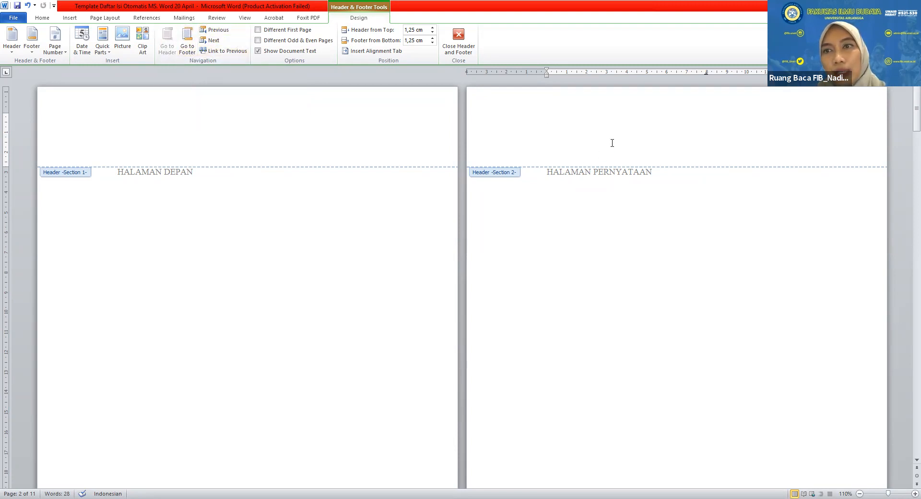
pyautogui.scroll(-10, 613, 142)
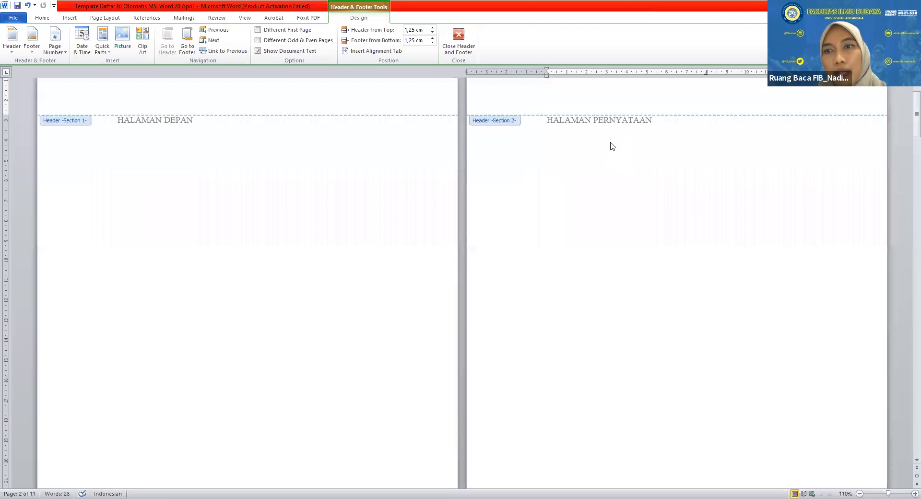
pyautogui.click(579, 389)
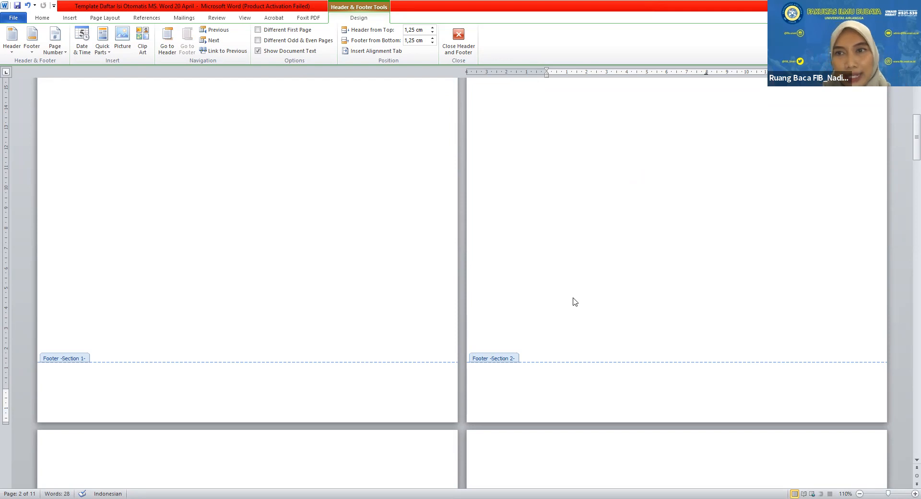
pyautogui.click(69, 19)
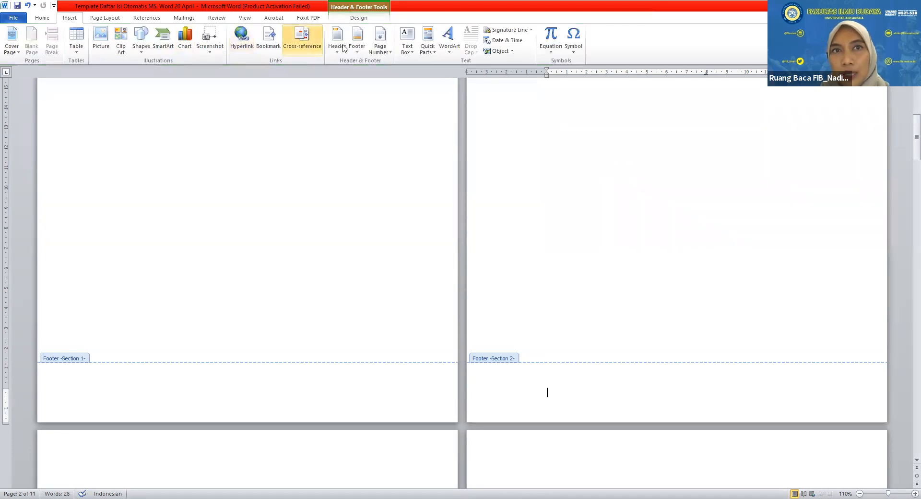
pyautogui.click(383, 54)
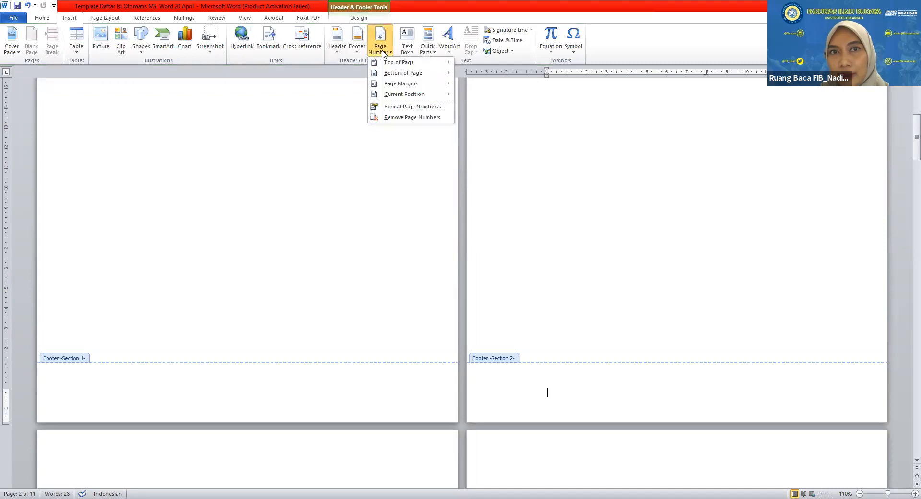
pyautogui.click(397, 74)
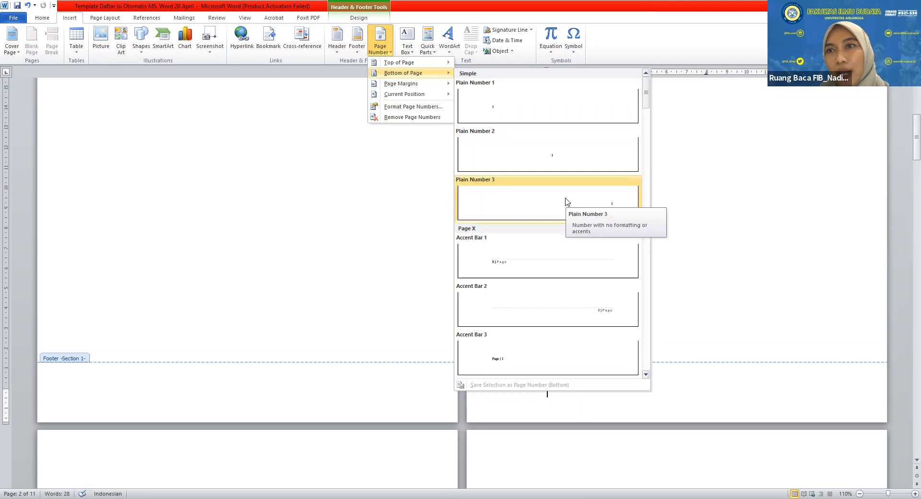
pyautogui.click(556, 158)
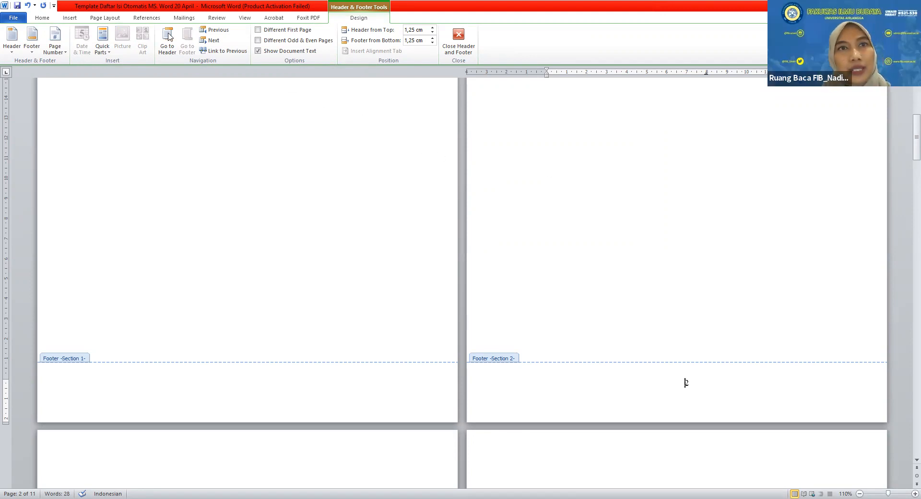
# Format the Section 2 page numbers as i, ii, iii starting at i, and leave footer editing.
pyautogui.click(73, 19)
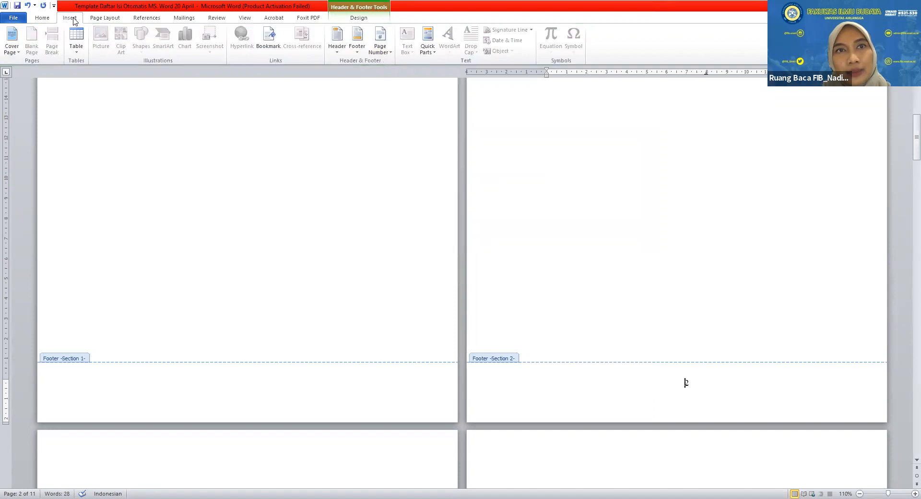
pyautogui.click(390, 52)
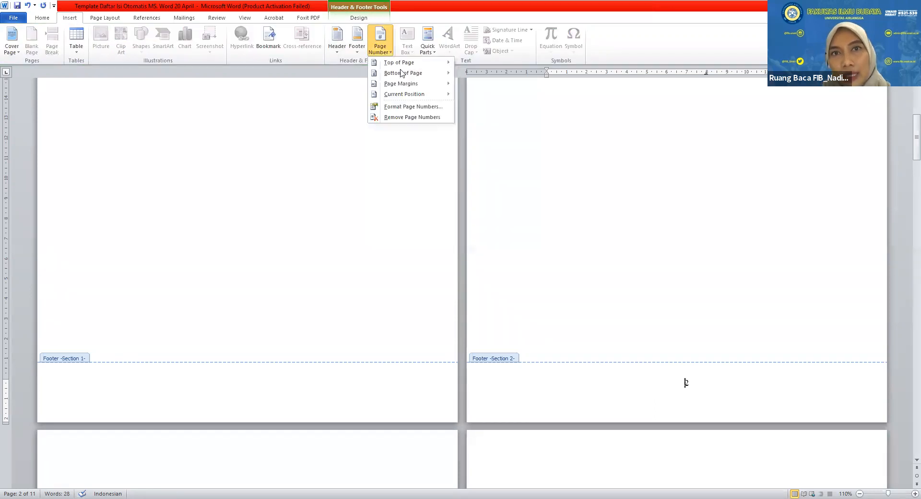
pyautogui.click(411, 107)
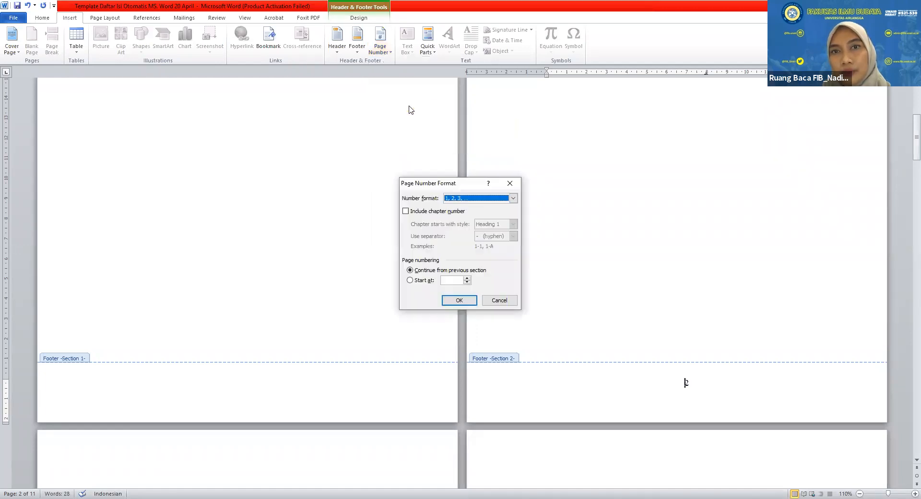
pyautogui.click(474, 201)
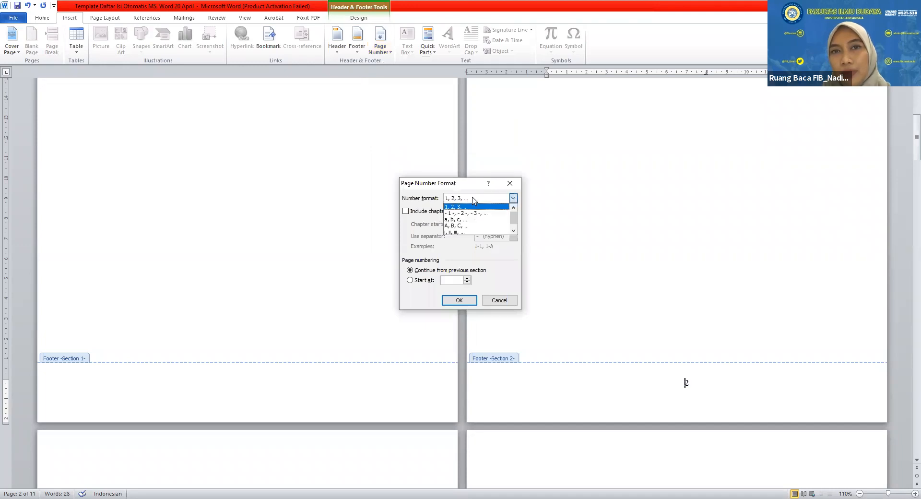
pyautogui.click(469, 232)
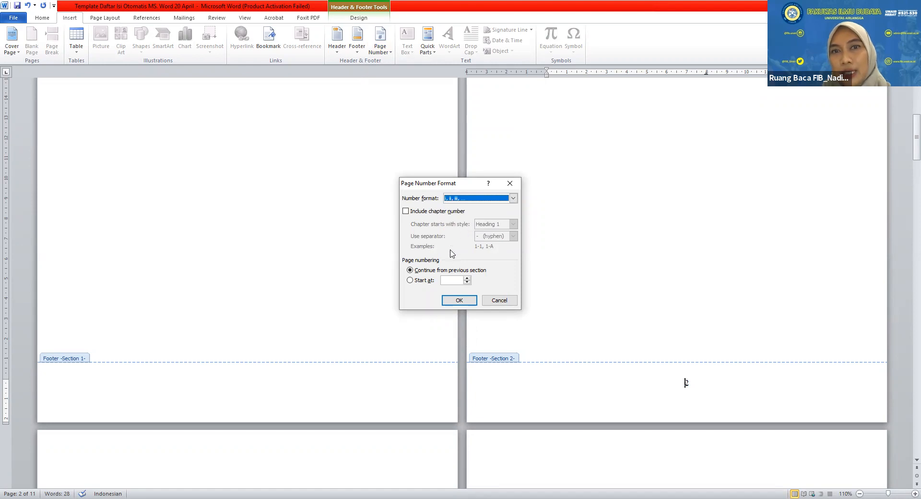
pyautogui.click(420, 282)
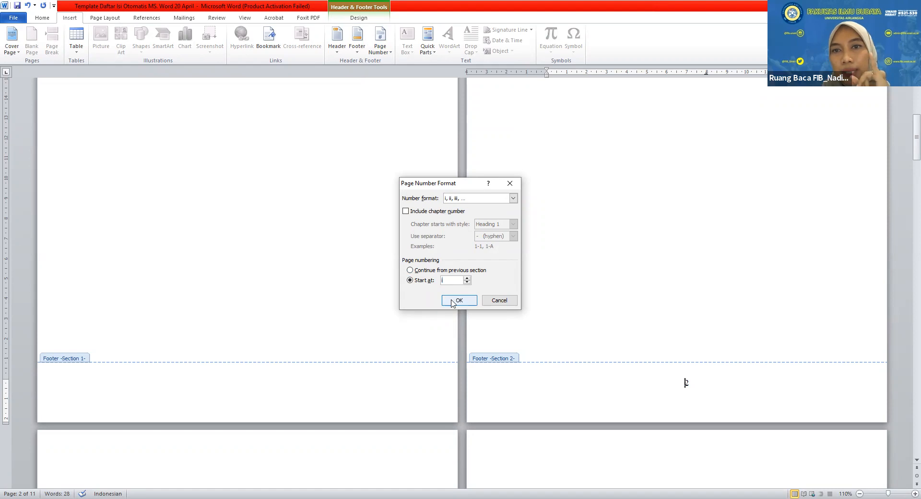
pyautogui.click(452, 302)
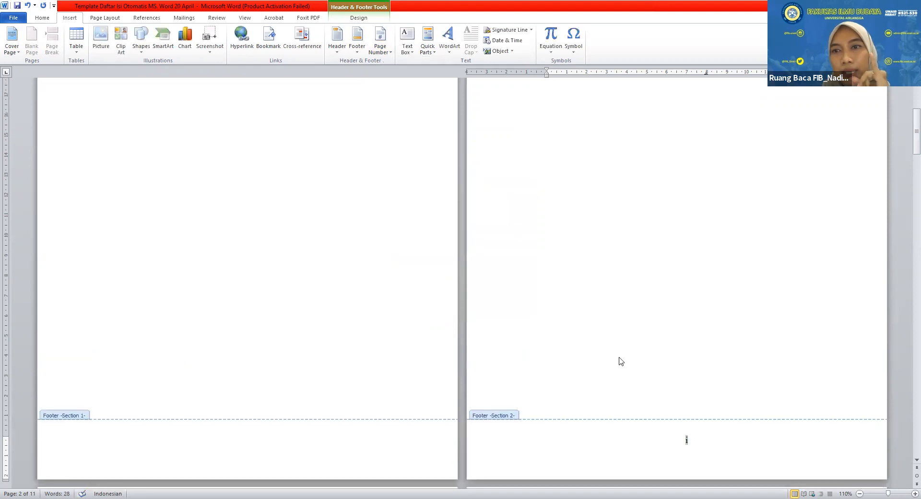
pyautogui.press('Escape')
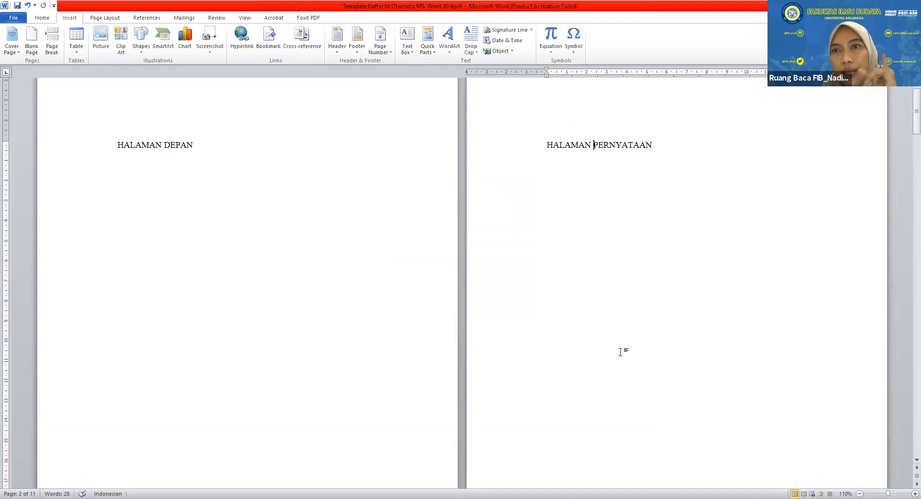
# Examine the footer page numbers from the HALAMAN PERNYATAAN page through the BAB I and BAB II pages.
pyautogui.scroll(-6, 612, 417)
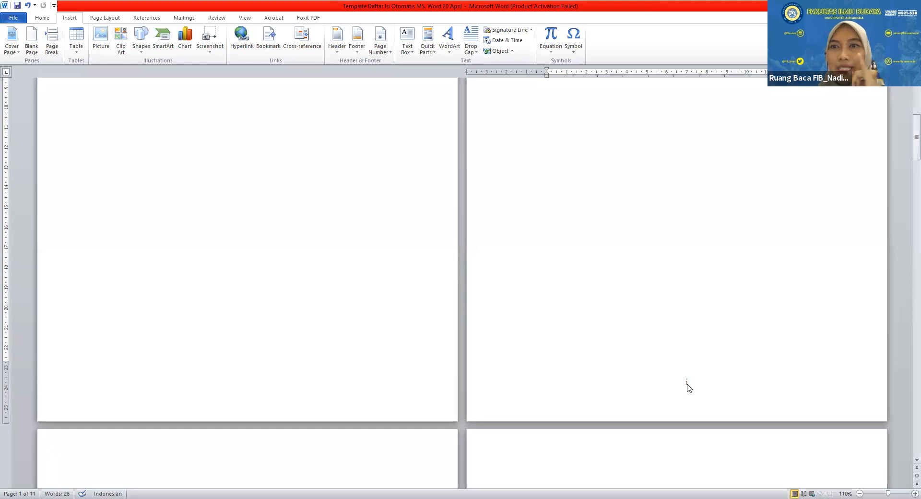
pyautogui.scroll(-8, 689, 388)
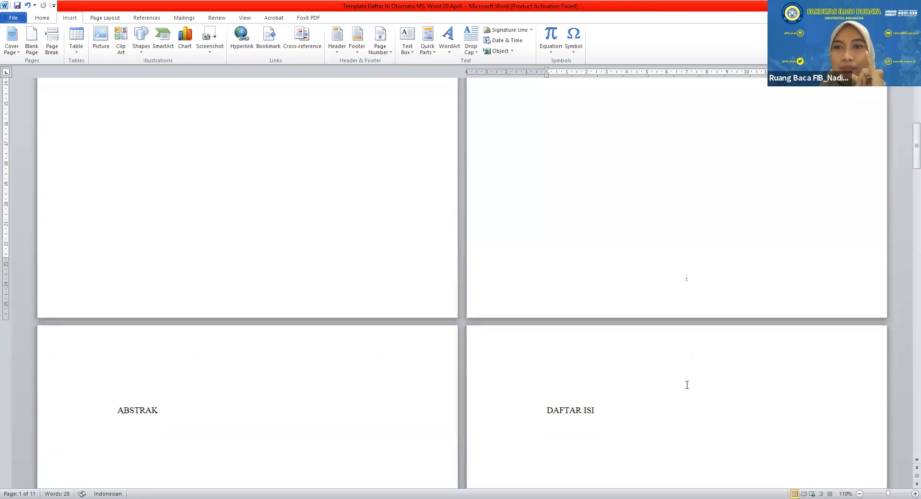
pyautogui.scroll(-3, 683, 385)
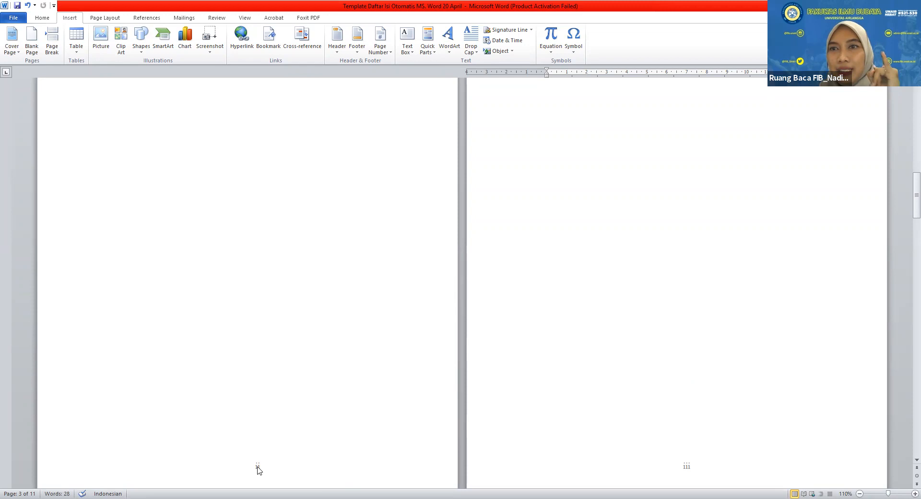
pyautogui.scroll(-3, 578, 469)
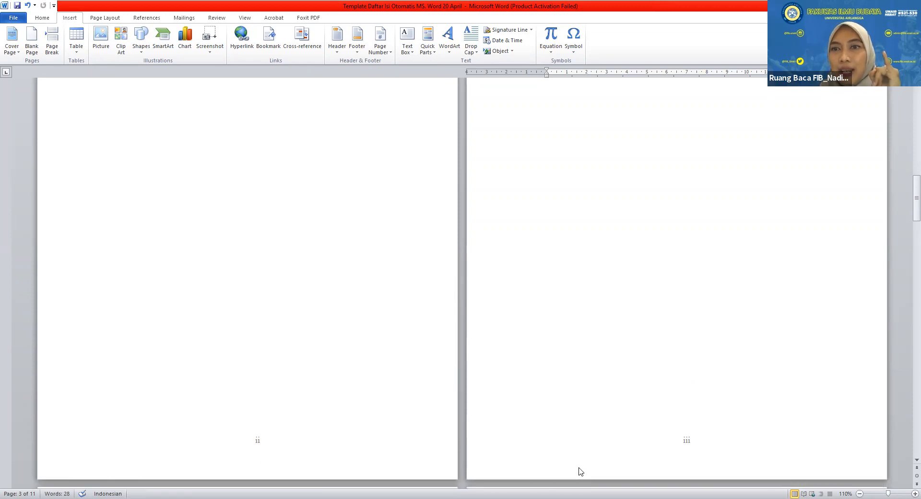
pyautogui.scroll(-11, 654, 400)
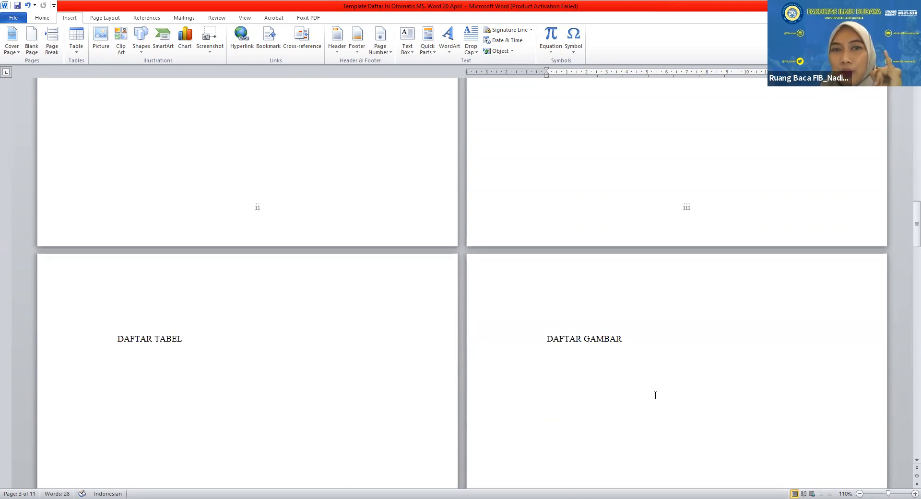
pyautogui.scroll(-9, 437, 443)
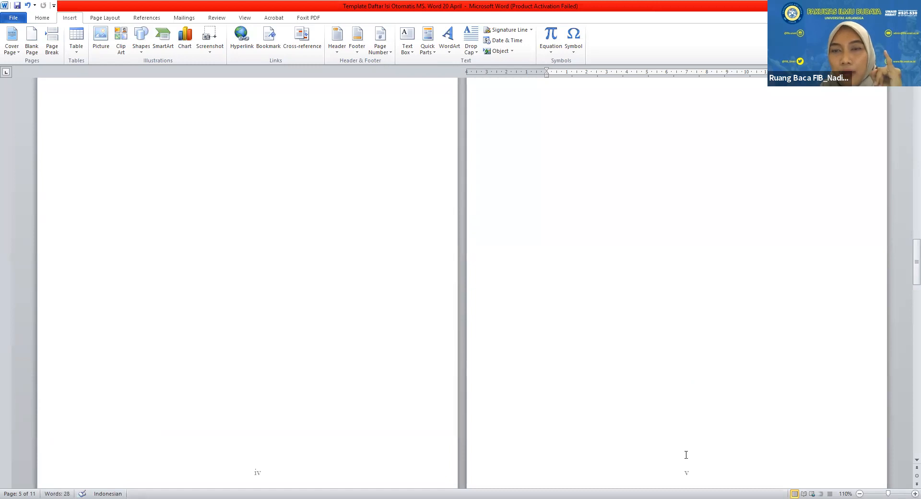
pyautogui.scroll(-3, 711, 462)
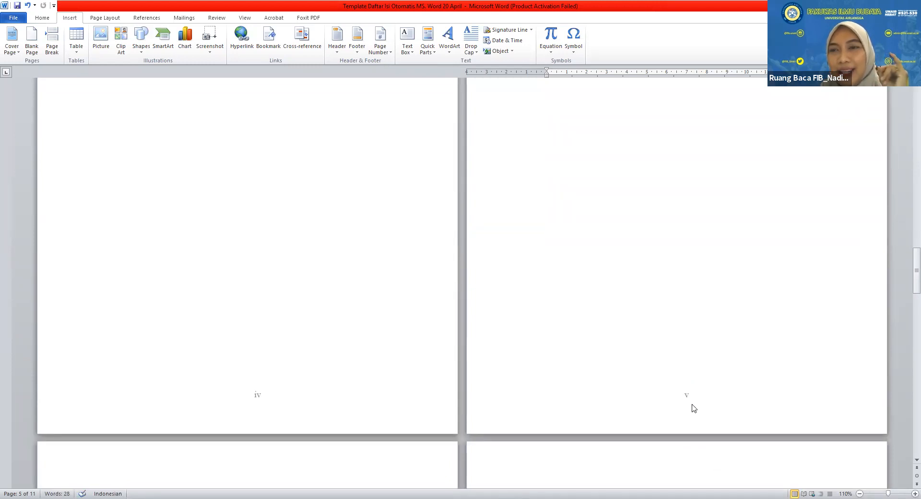
pyautogui.scroll(-10, 691, 407)
pyautogui.scroll(-2, 664, 392)
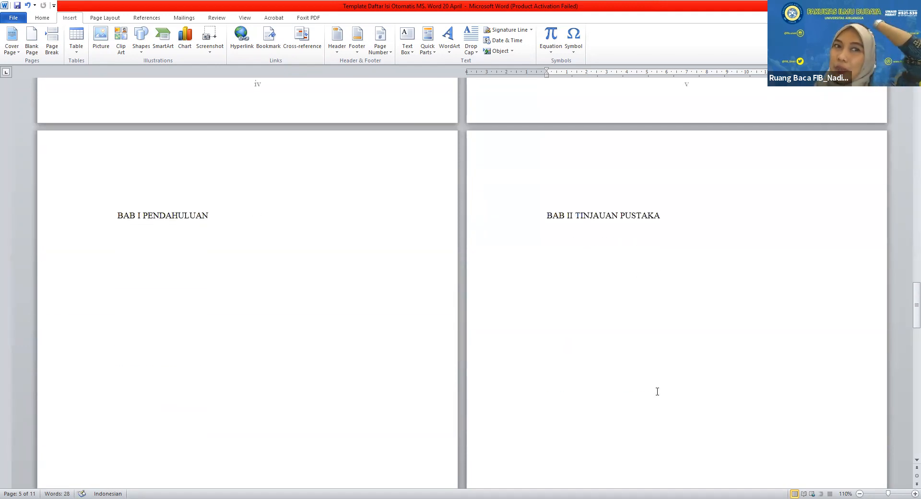
pyautogui.scroll(-6, 648, 387)
pyautogui.scroll(-10, 649, 388)
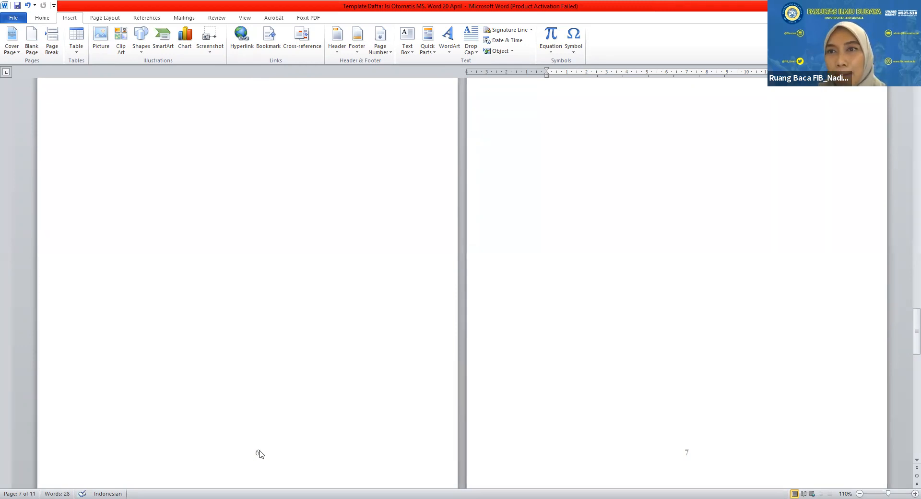
pyautogui.scroll(3, 259, 452)
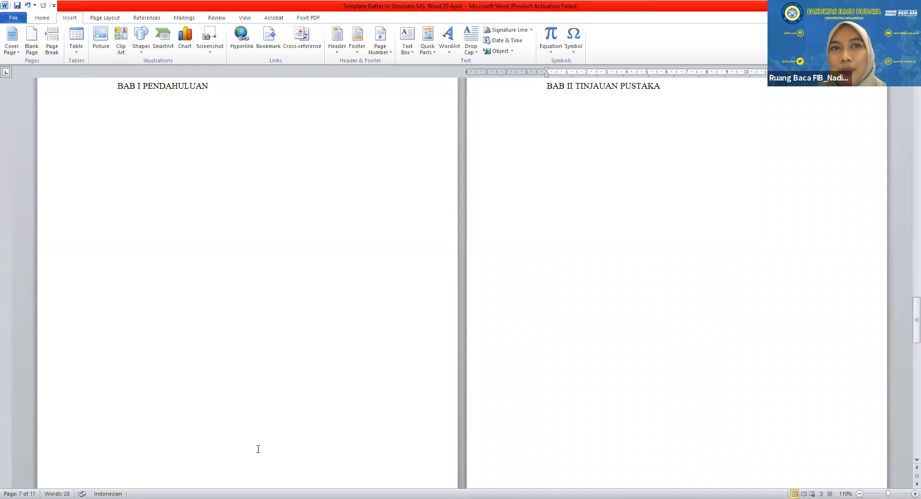
pyautogui.scroll(-3, 263, 413)
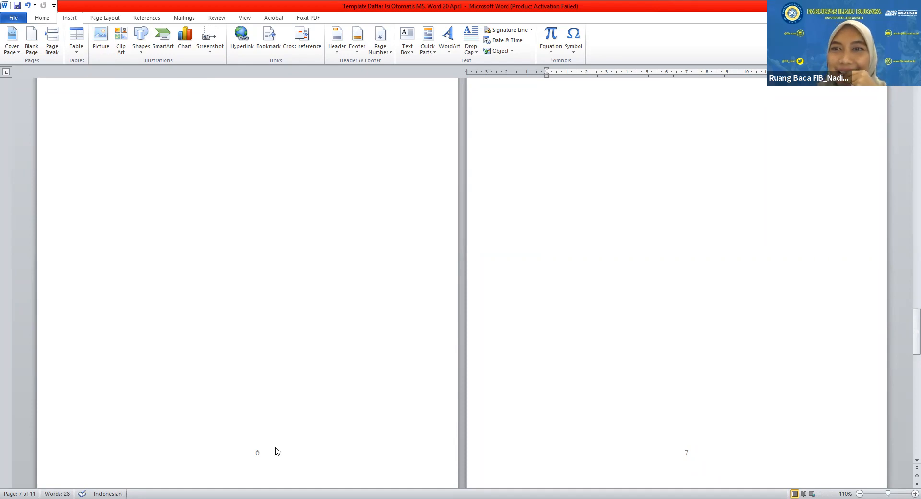
# Check the footer page numbers from the BAB I page back to the HALAMAN PERNYATAAN page and undo the last change.
pyautogui.scroll(10, 278, 446)
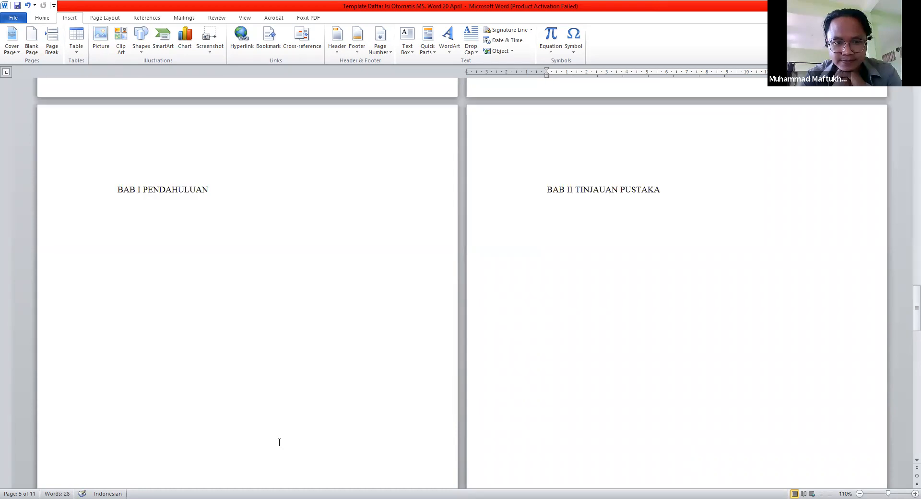
pyautogui.scroll(3, 279, 443)
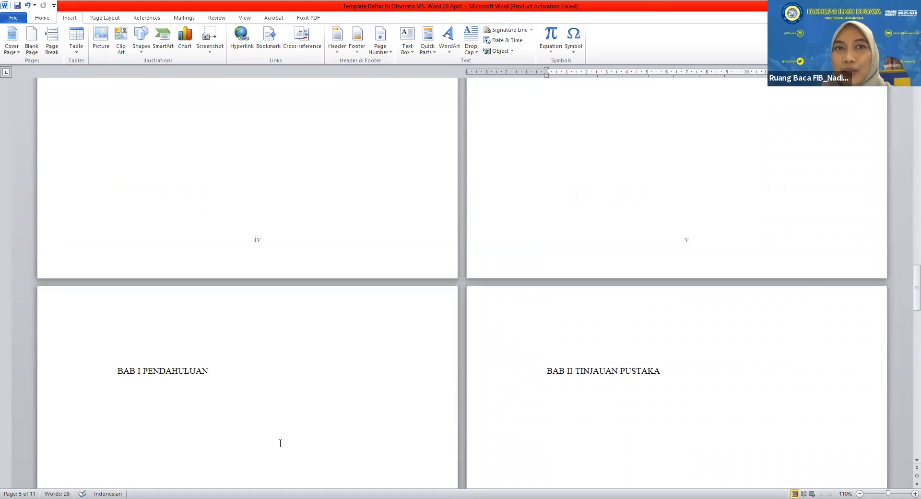
pyautogui.scroll(10, 280, 443)
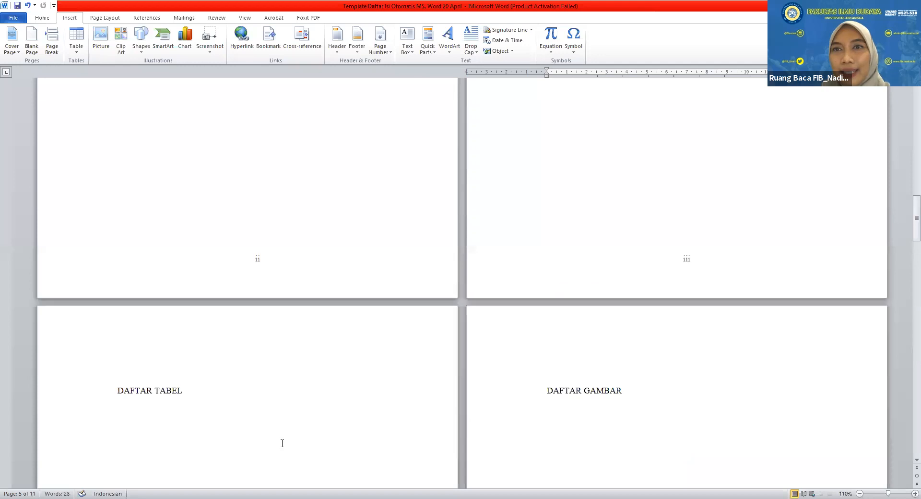
pyautogui.scroll(2, 282, 443)
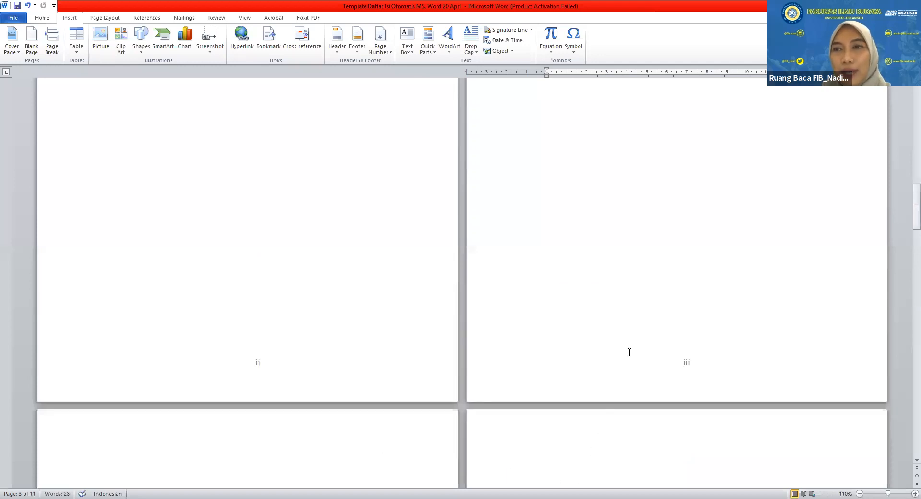
pyautogui.scroll(15, 635, 341)
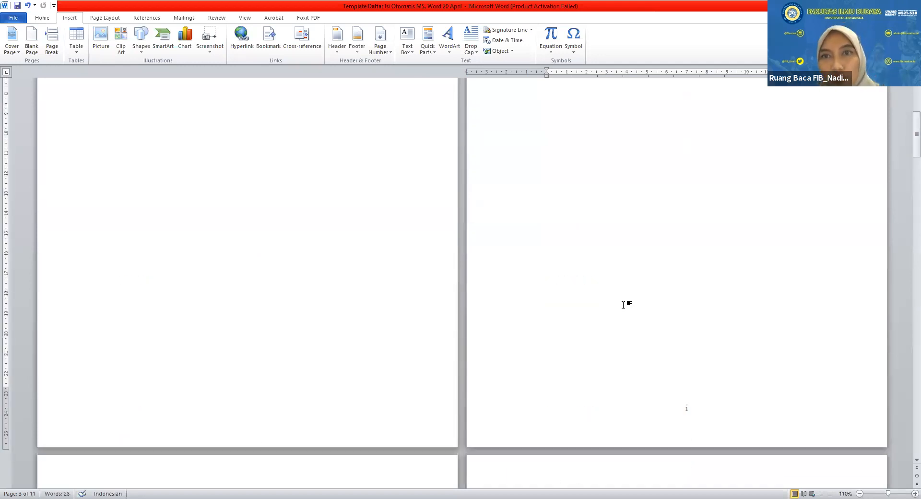
pyautogui.hotkey('ctrl', 'z')
pyautogui.scroll(-6, 611, 276)
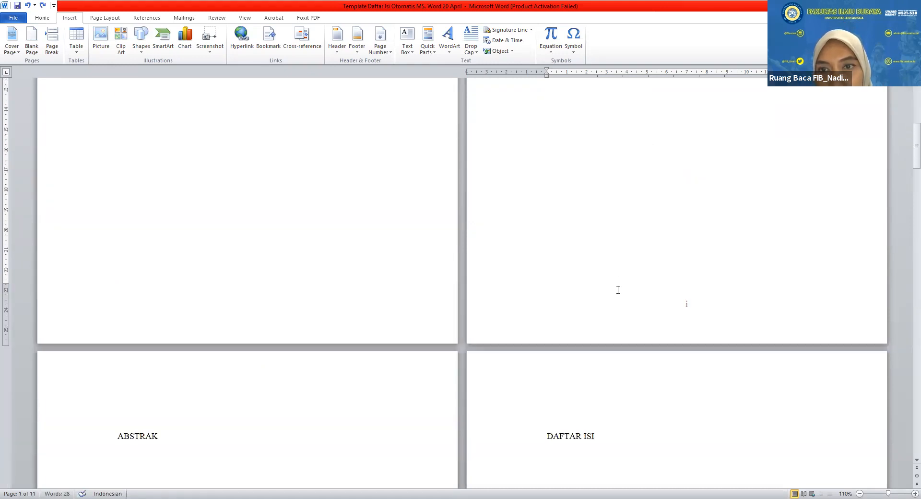
# Open the Section 2 footer and view the bottom-of-page number styles without inserting one.
pyautogui.doubleClick(625, 316)
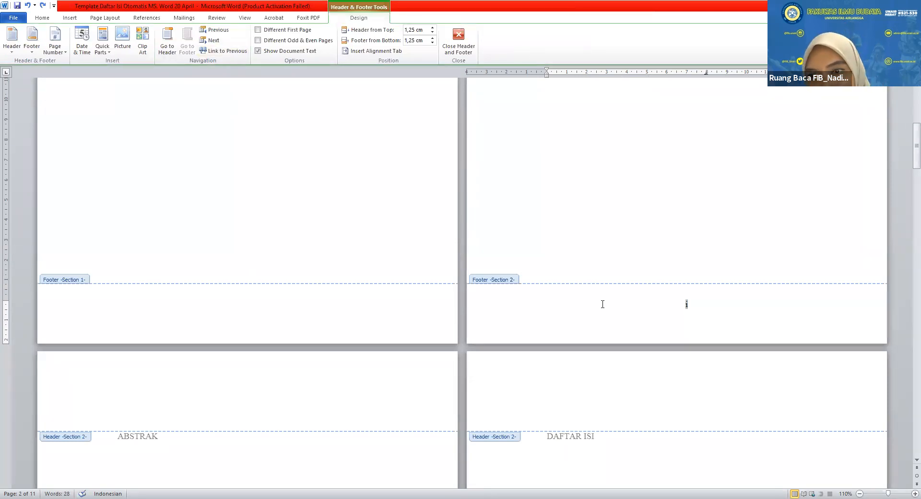
pyautogui.click(67, 19)
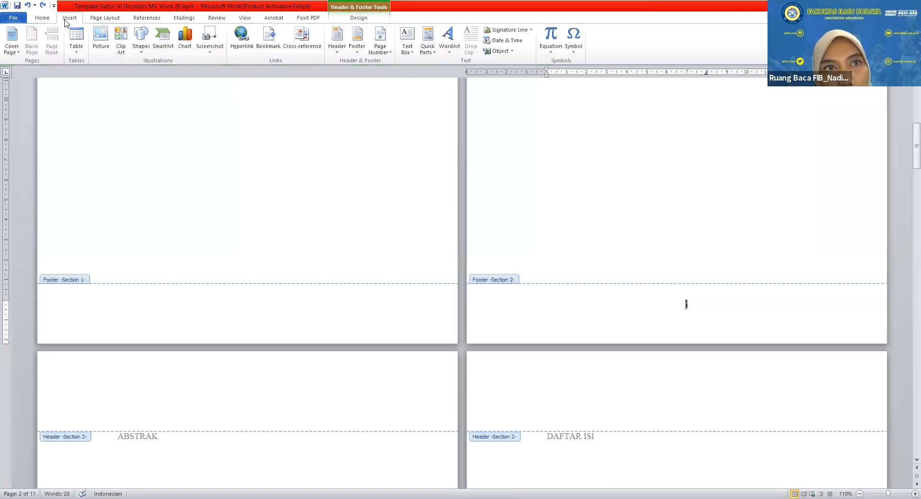
pyautogui.click(388, 56)
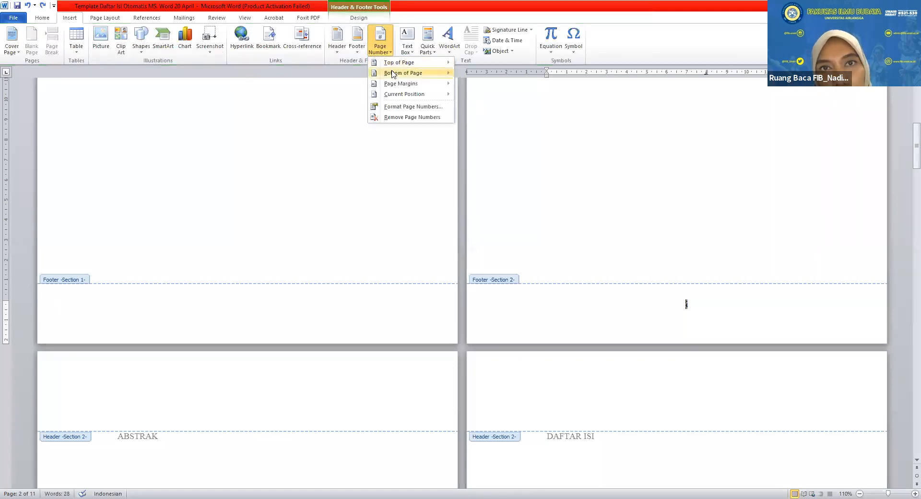
pyautogui.moveTo(392, 74)
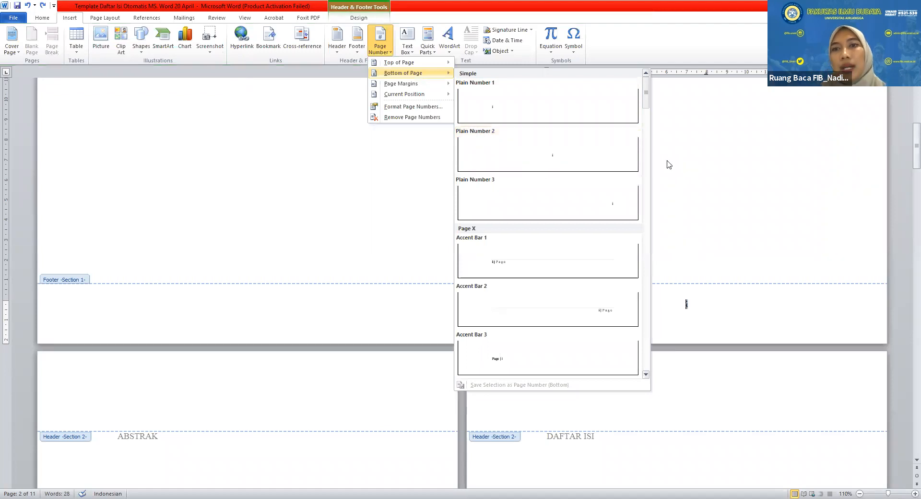
pyautogui.click(678, 221)
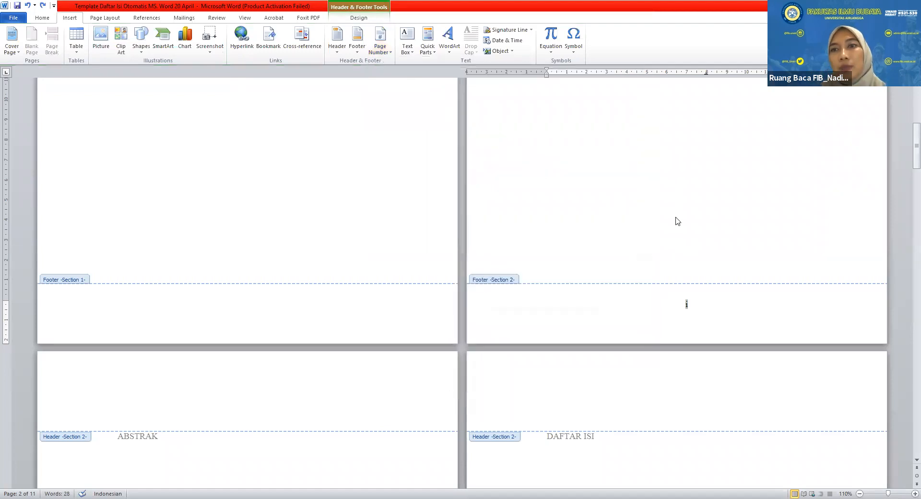
# Try the 1, 2, 3 number format for Section 2, and apply i, ii, iii starting at i.
pyautogui.click(694, 306)
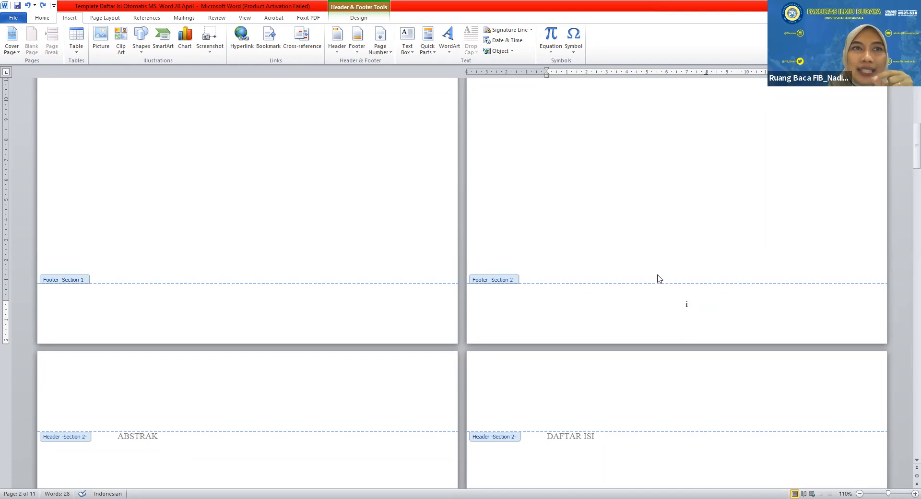
pyautogui.click(383, 53)
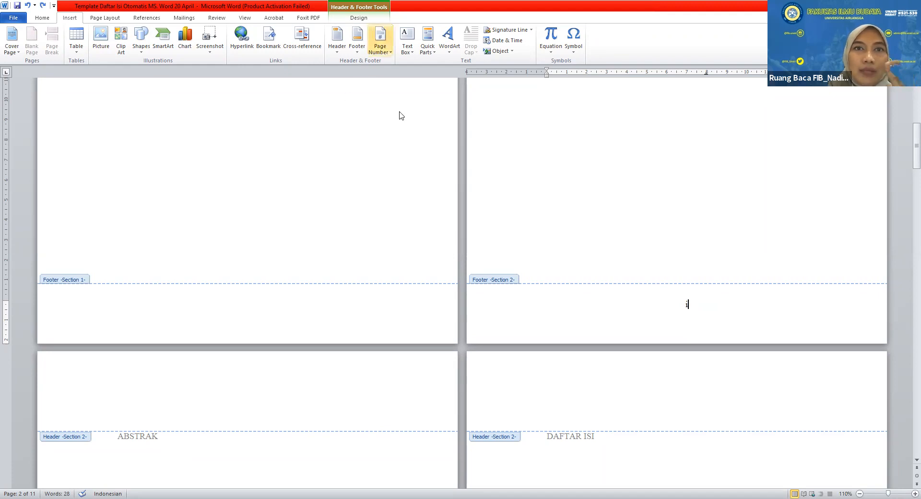
pyautogui.click(401, 111)
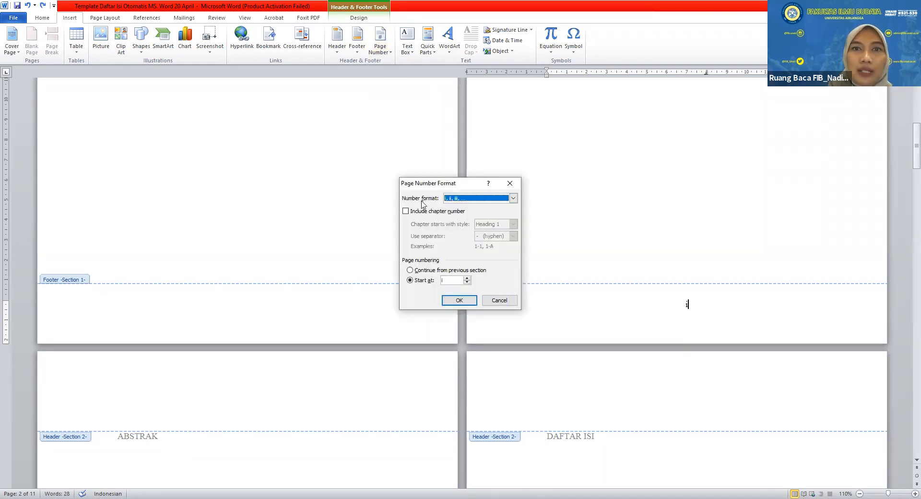
pyautogui.click(454, 200)
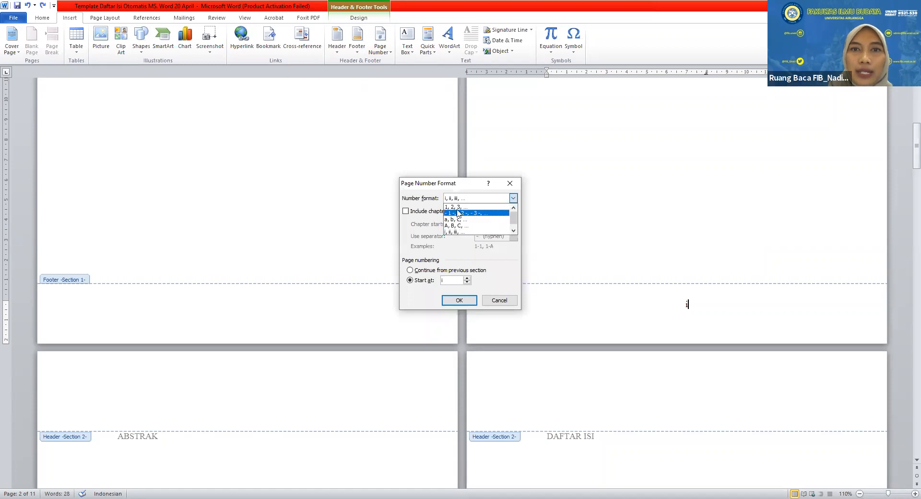
pyautogui.click(456, 207)
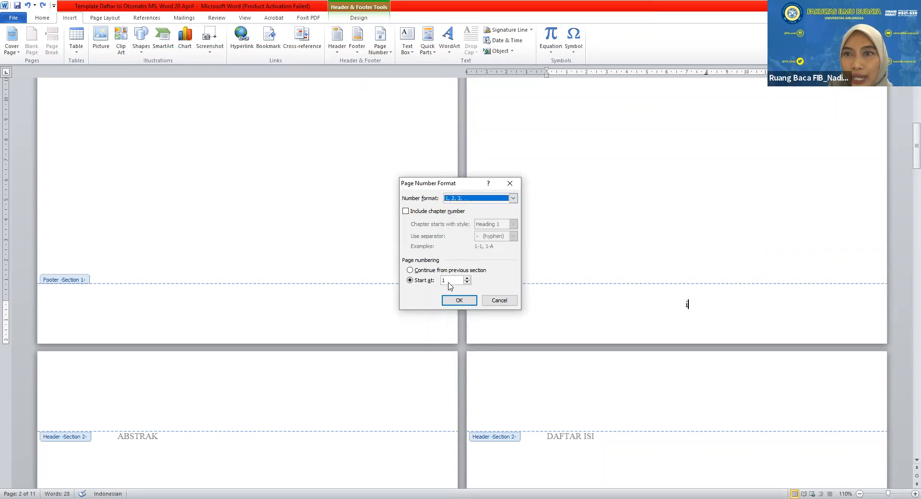
pyautogui.click(464, 200)
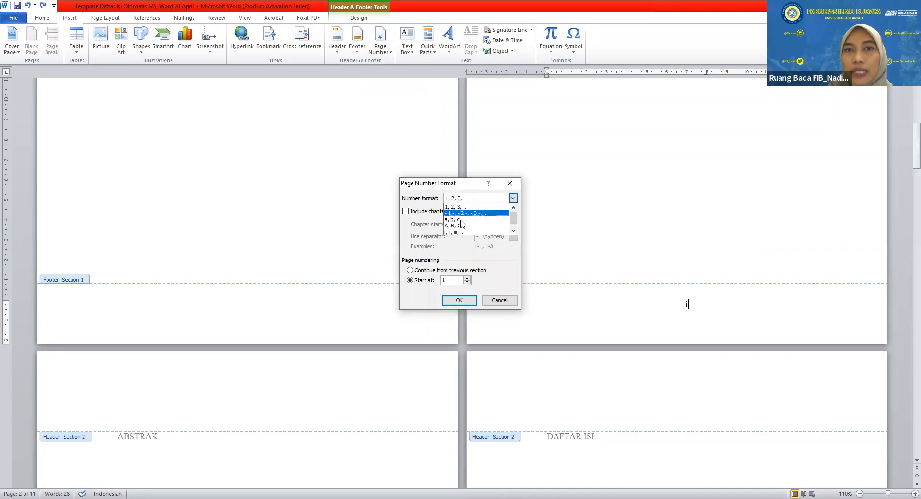
pyautogui.click(460, 232)
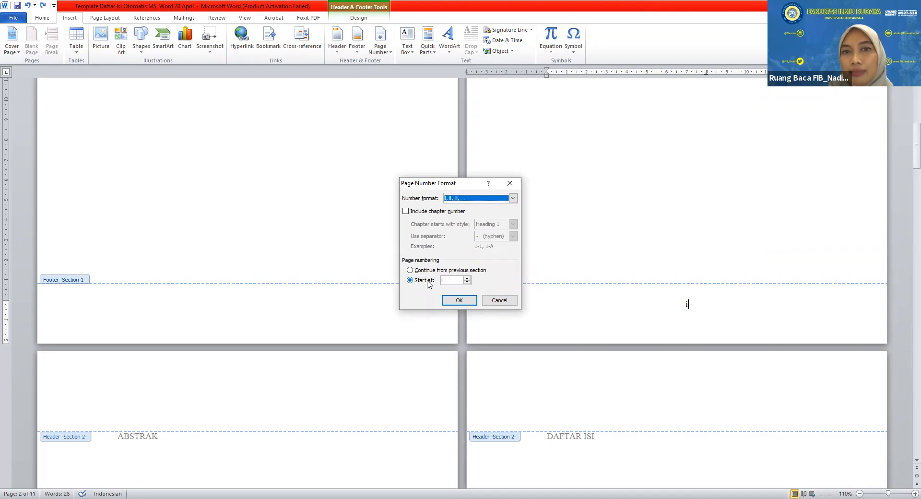
pyautogui.click(446, 279)
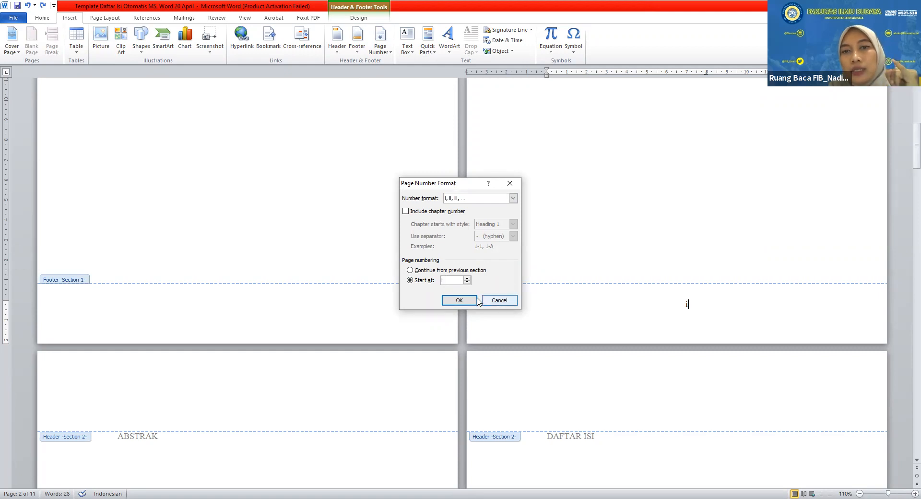
pyautogui.click(460, 300)
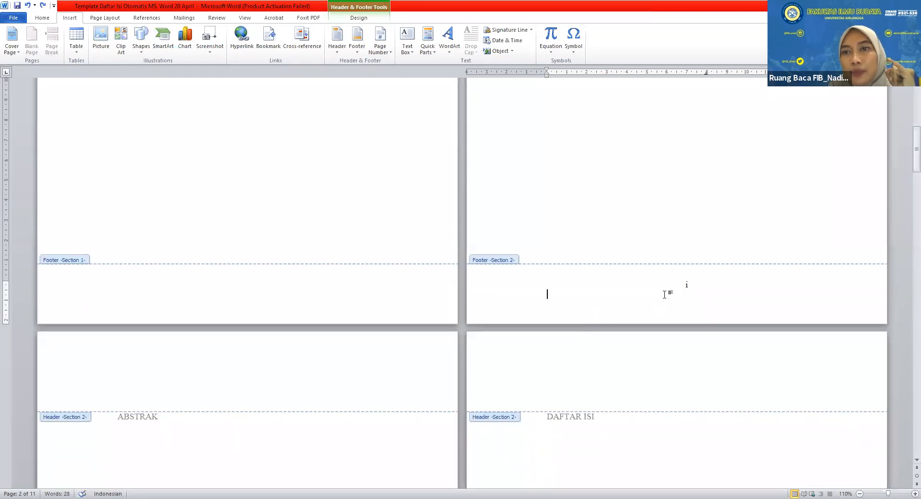
# Examine the Section 2 footer page numbers through the DAFTAR GAMBAR page, and leave footer editing.
pyautogui.scroll(-9, 664, 295)
pyautogui.scroll(-7, 666, 297)
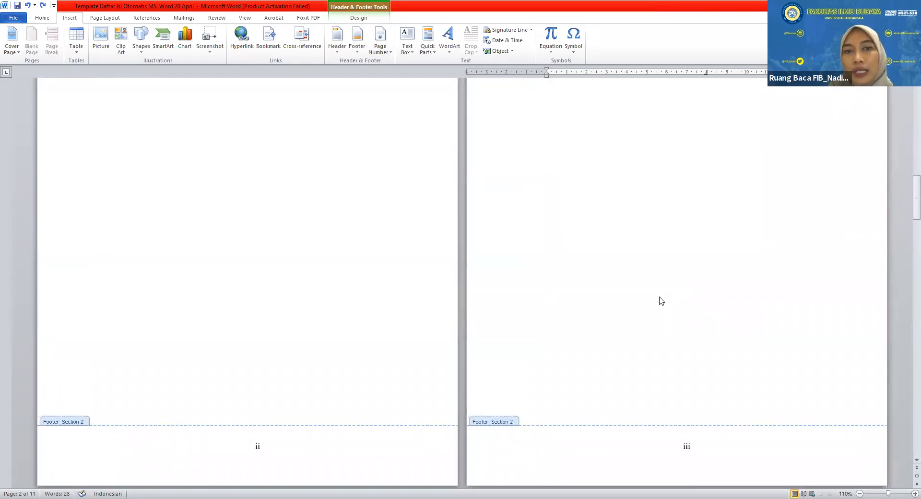
pyautogui.scroll(-12, 661, 301)
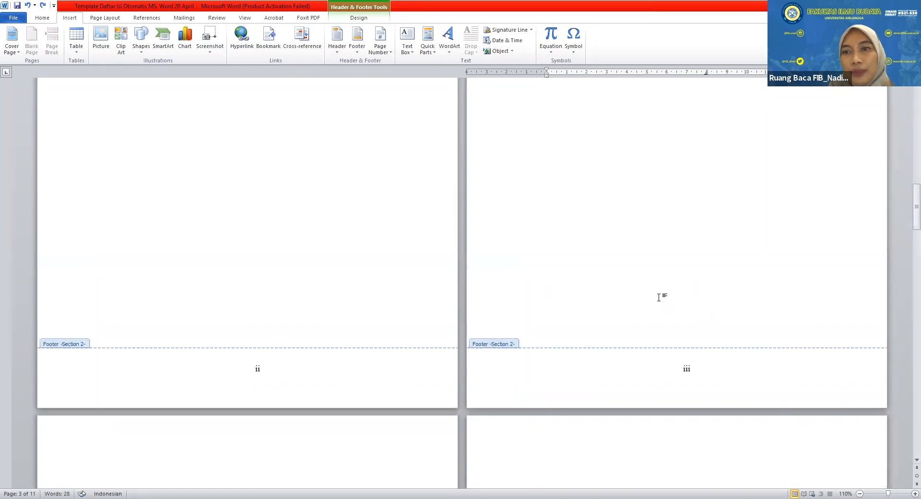
pyautogui.scroll(-11, 659, 301)
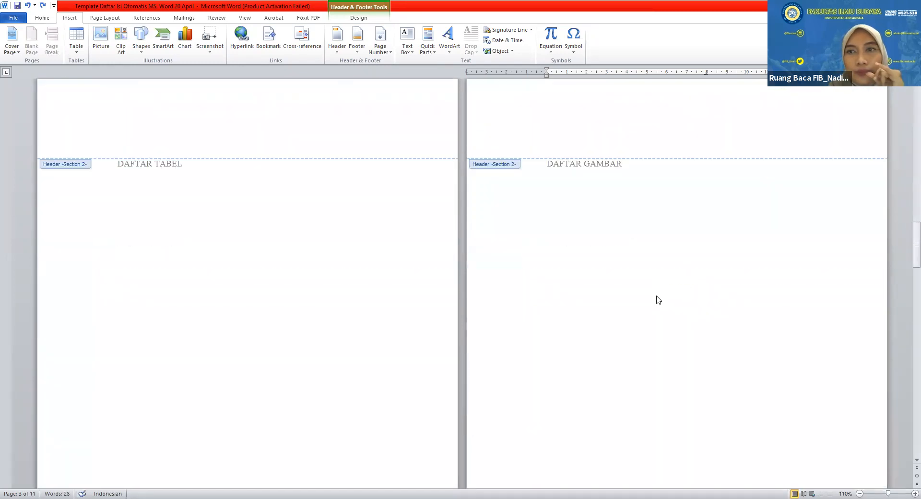
pyautogui.scroll(10, 655, 296)
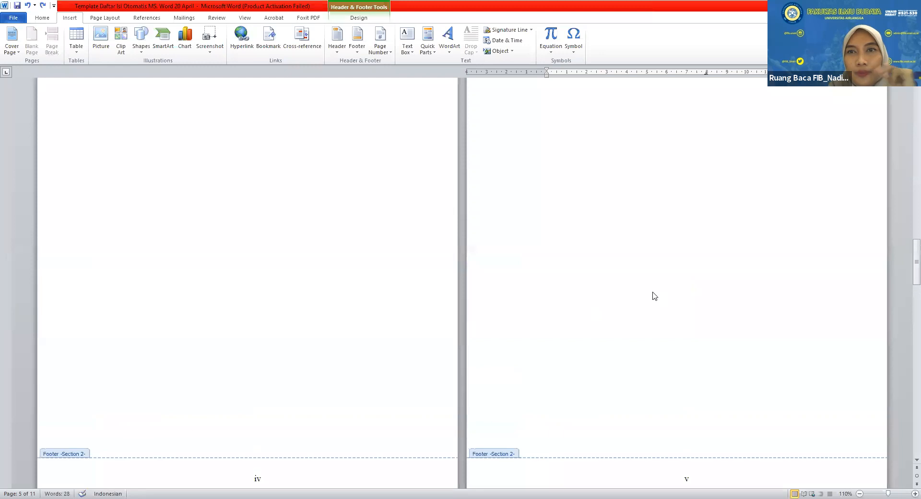
pyautogui.scroll(-9, 654, 296)
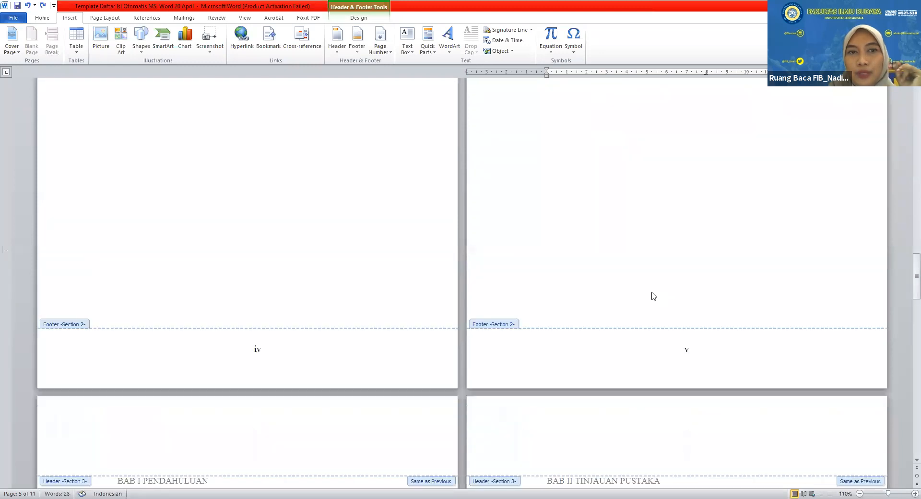
pyautogui.click(696, 353)
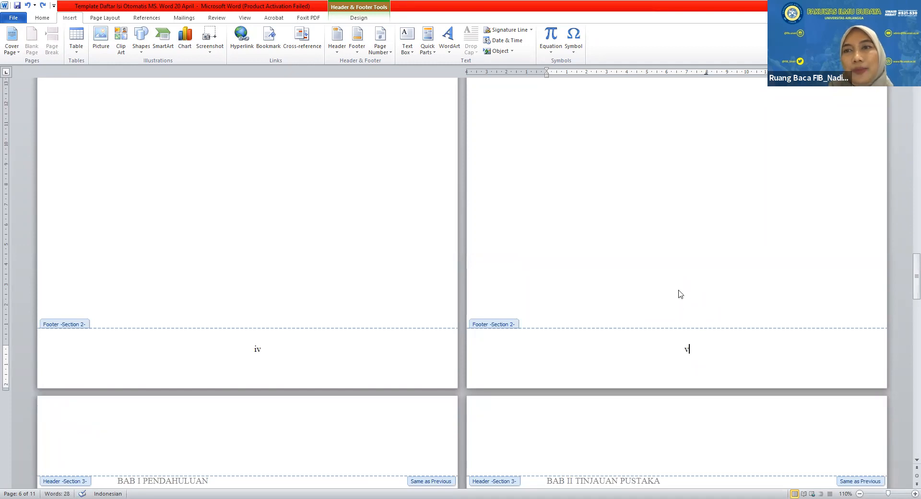
pyautogui.doubleClick(664, 233)
pyautogui.scroll(3, 660, 227)
pyautogui.click(665, 176)
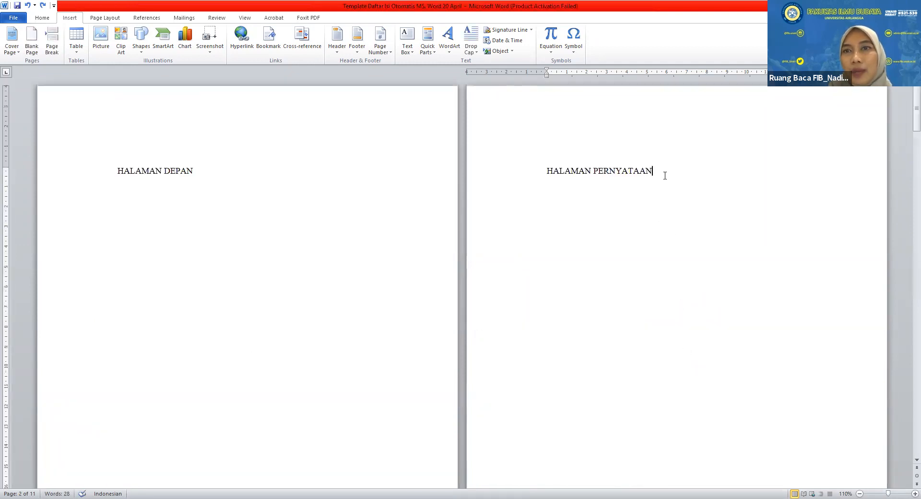
# Insert a page break after ABSTRAK and enter the heading HALAMAN PERSEMBAHAN on the new page.
pyautogui.scroll(-5, 637, 290)
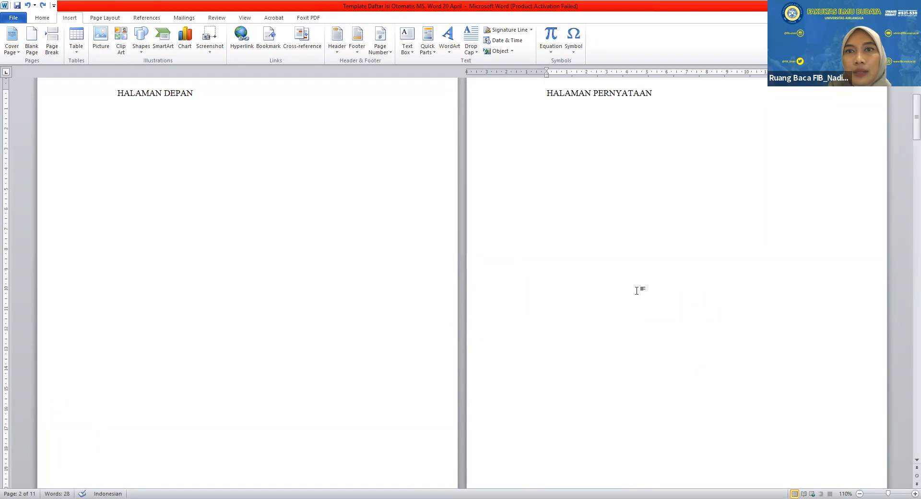
pyautogui.scroll(-3, 636, 290)
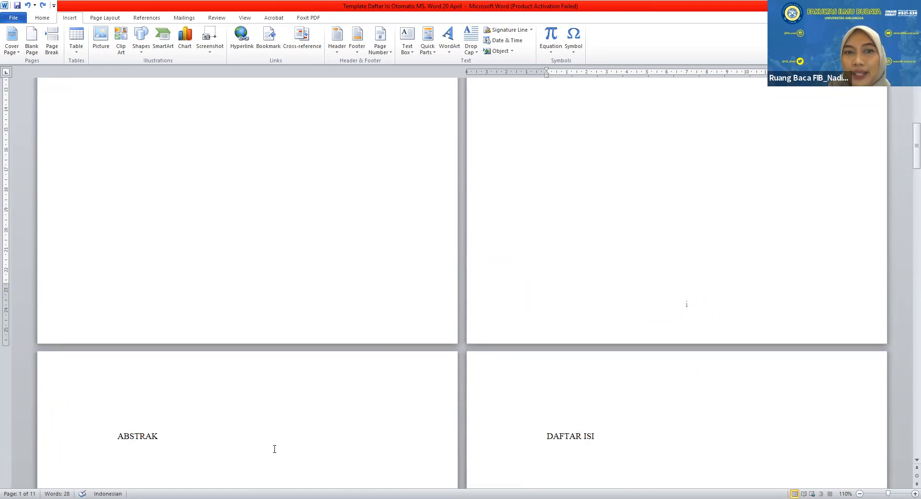
pyautogui.scroll(-2, 274, 449)
pyautogui.click(162, 385)
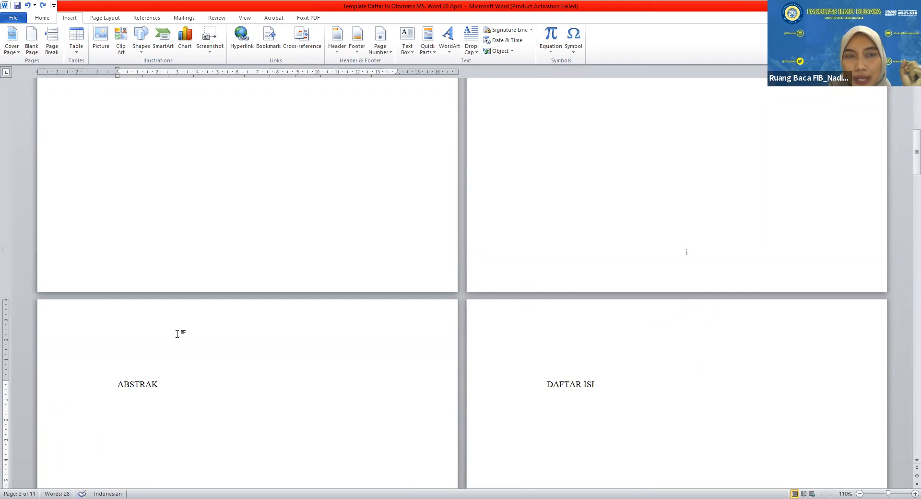
pyautogui.click(102, 18)
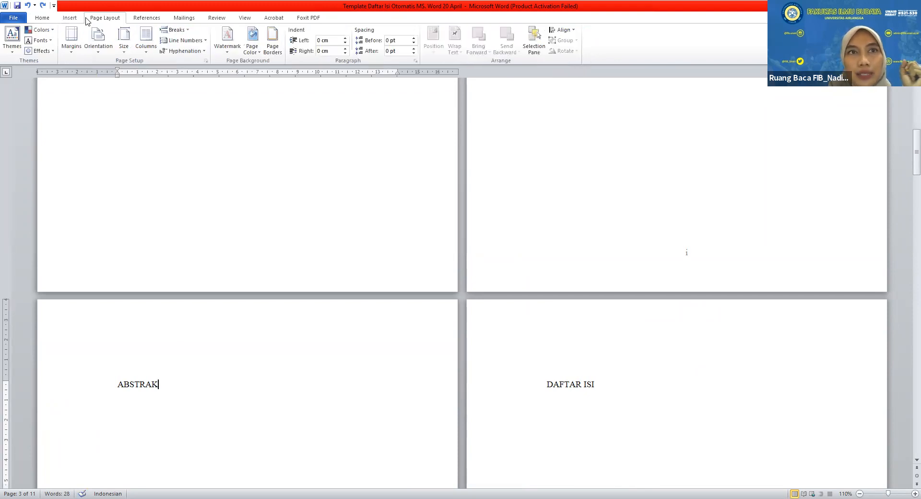
pyautogui.click(173, 31)
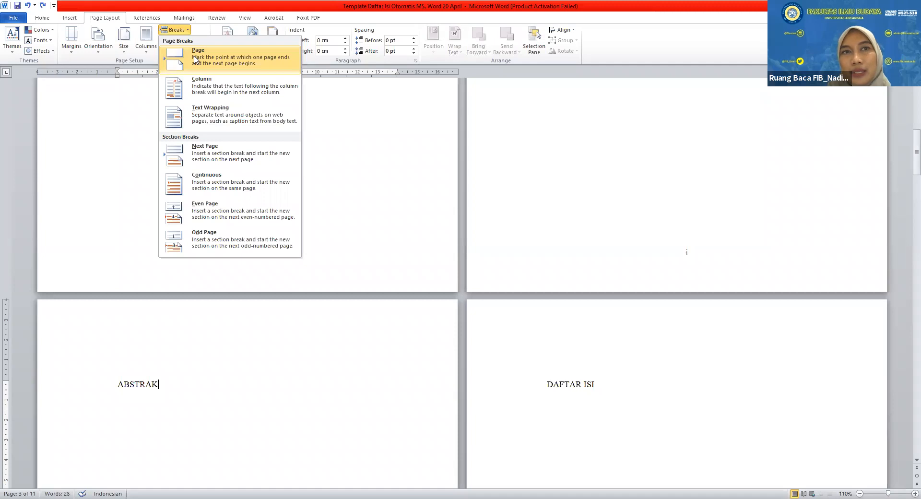
pyautogui.click(195, 60)
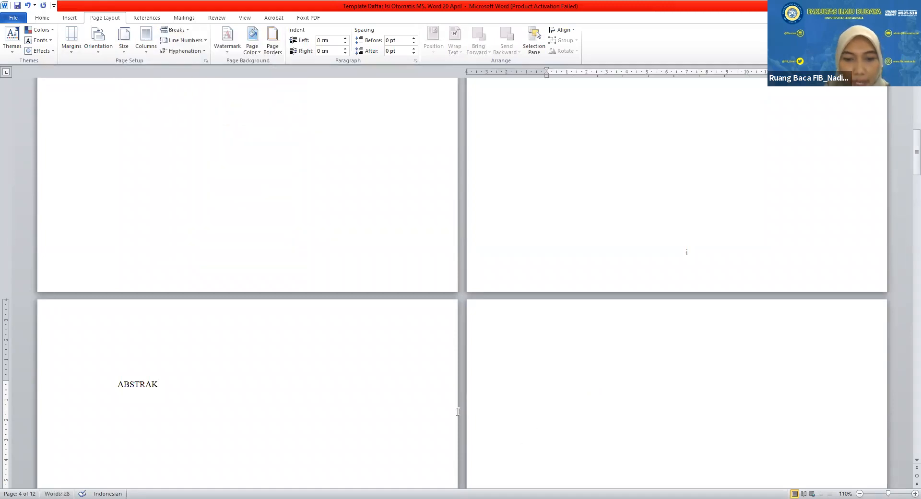
pyautogui.write('HALAMAN ')
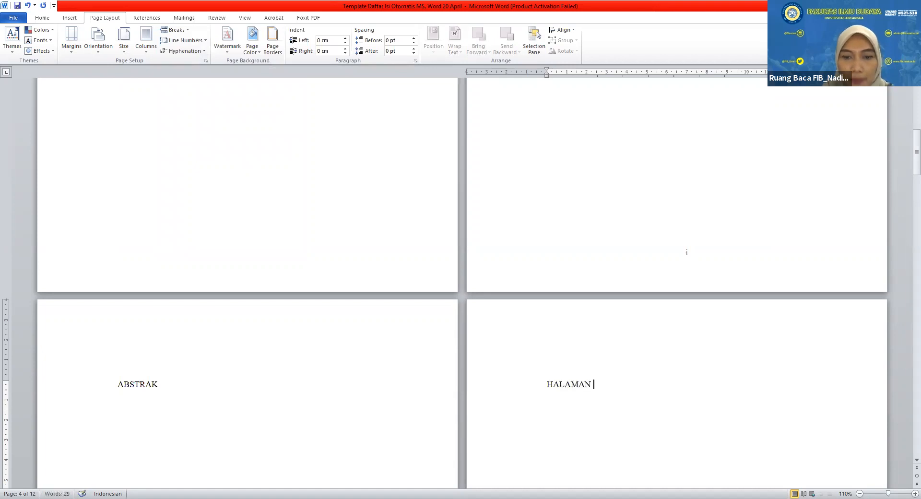
pyautogui.write('PERSEMBAHAN')
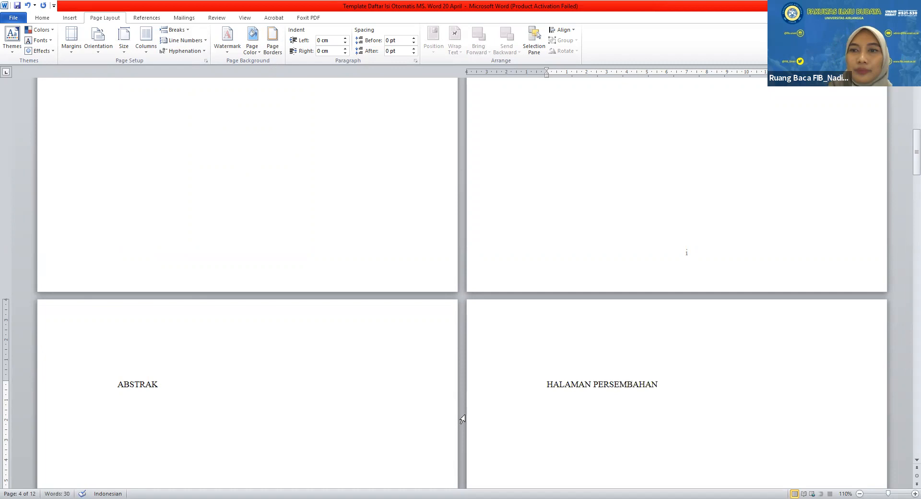
# Examine the page numbers from the ABSTRAK page through the BAB chapters, including the Section 3 footer on the BAB I PENDAHULUAN page.
pyautogui.scroll(-10, 461, 420)
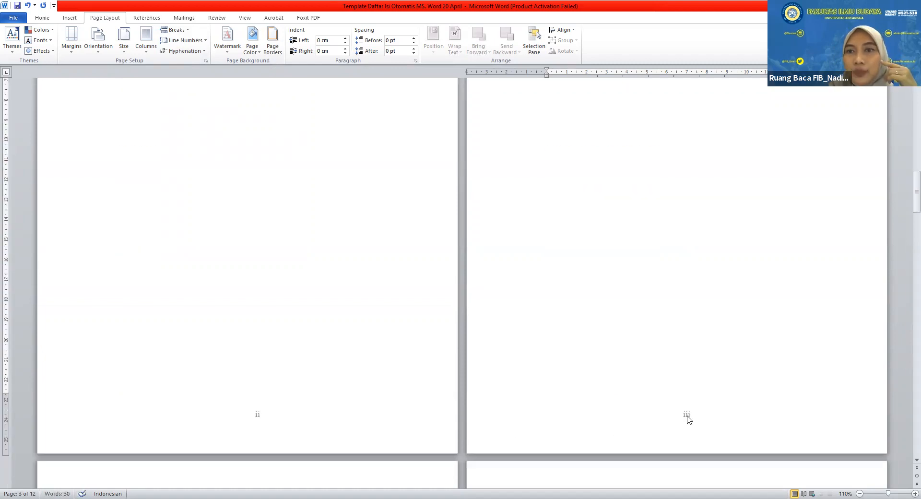
pyautogui.scroll(-15, 688, 419)
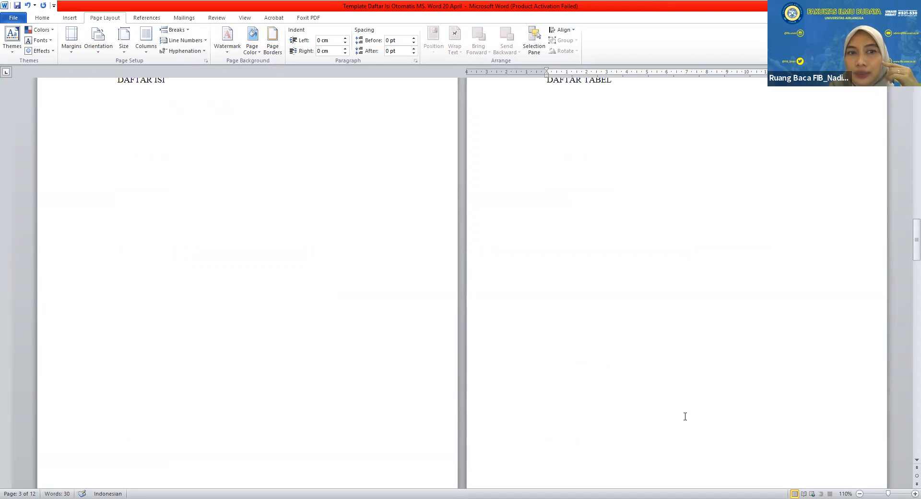
pyautogui.scroll(-2, 687, 423)
pyautogui.scroll(-14, 686, 422)
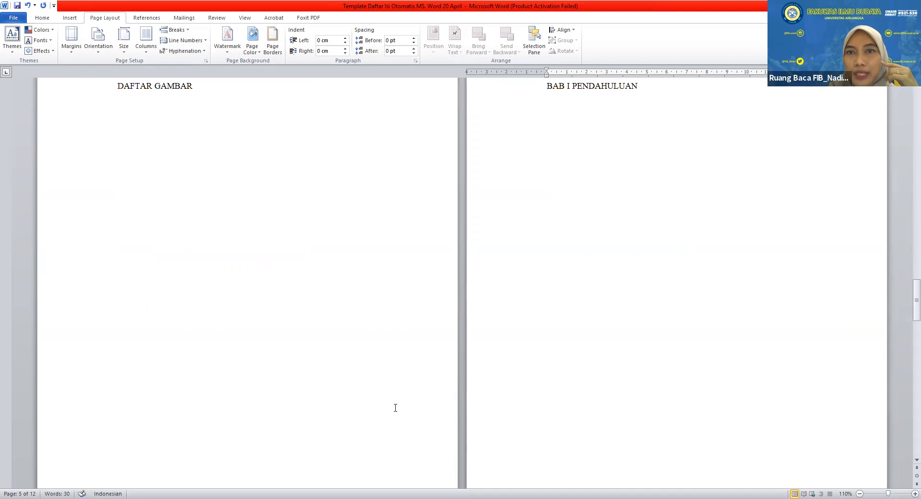
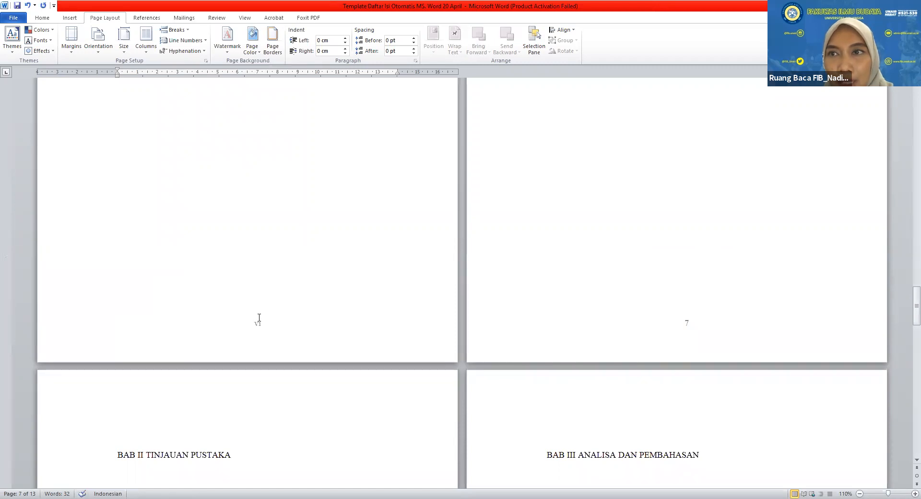
pyautogui.doubleClick(666, 324)
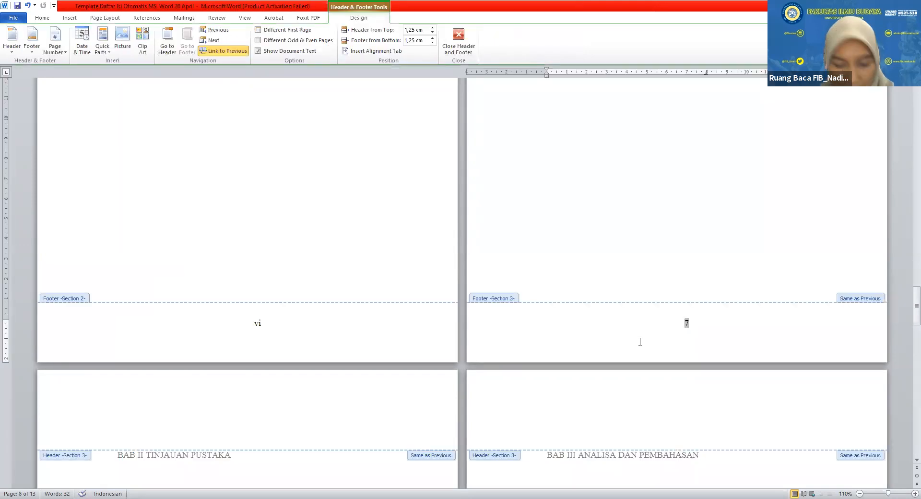
pyautogui.scroll(10, 640, 341)
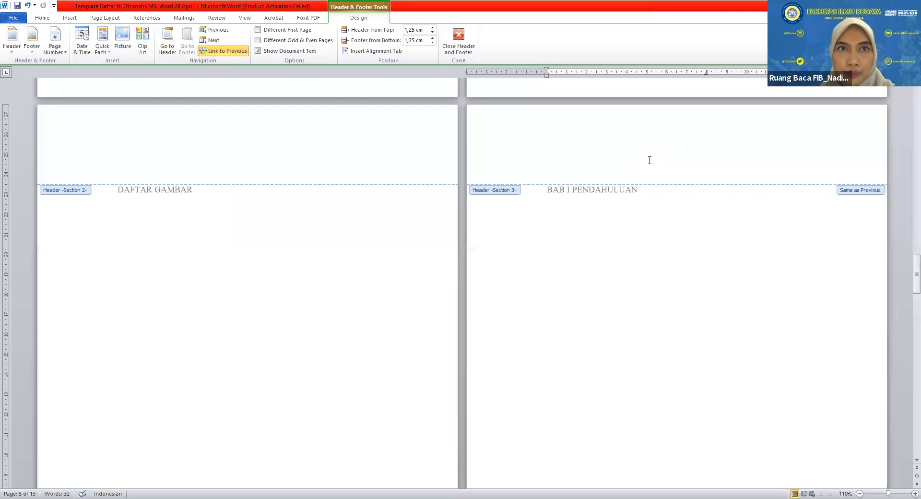
pyautogui.doubleClick(657, 269)
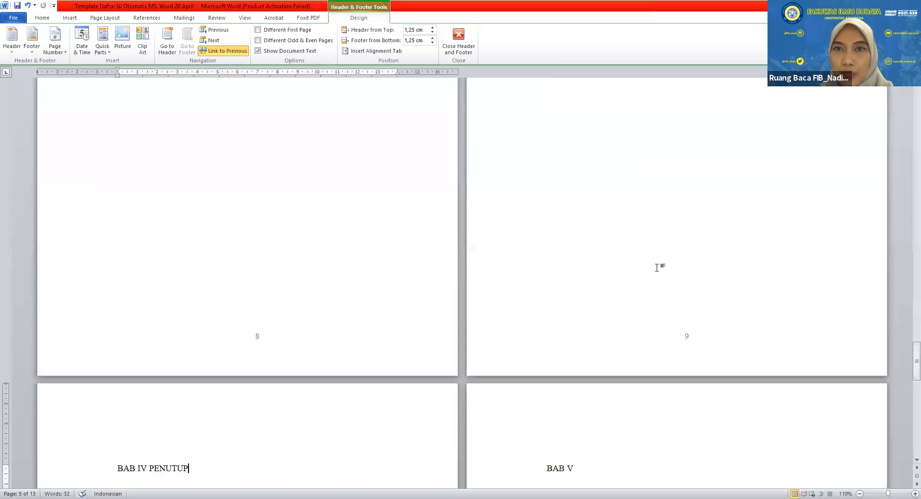
pyautogui.scroll(6, 657, 268)
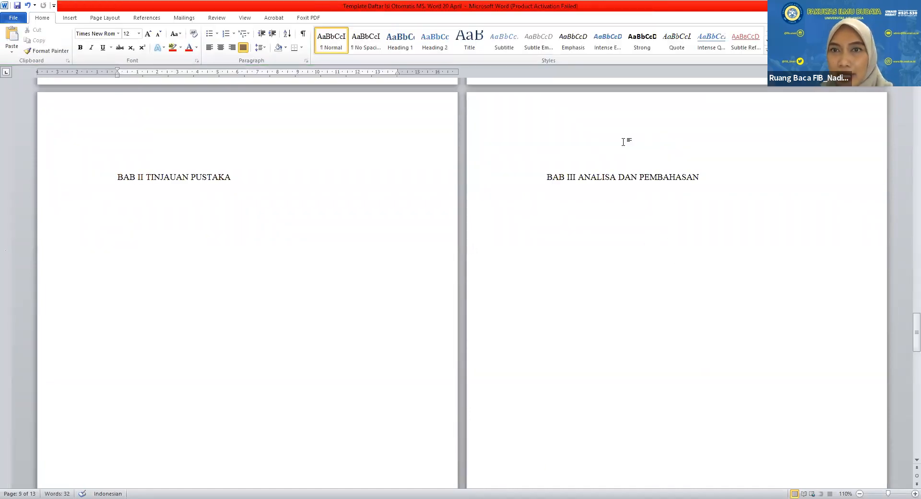
pyautogui.scroll(10, 629, 218)
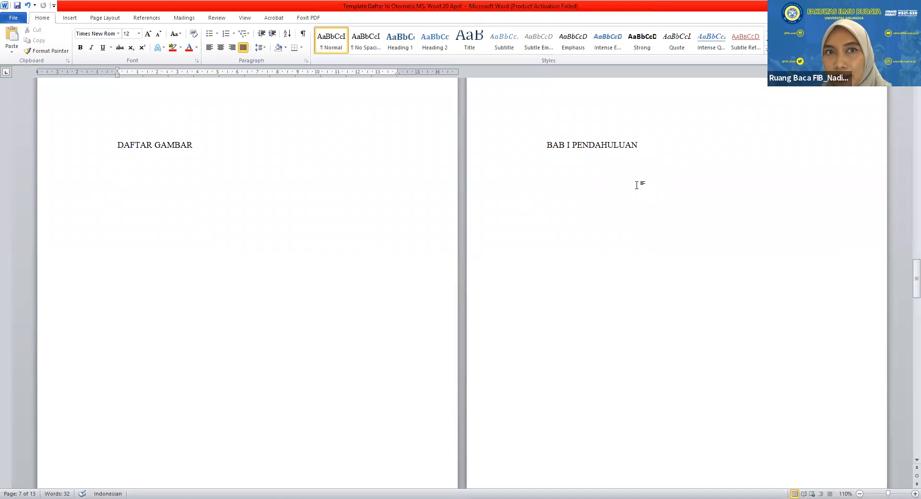
pyautogui.scroll(3, 636, 185)
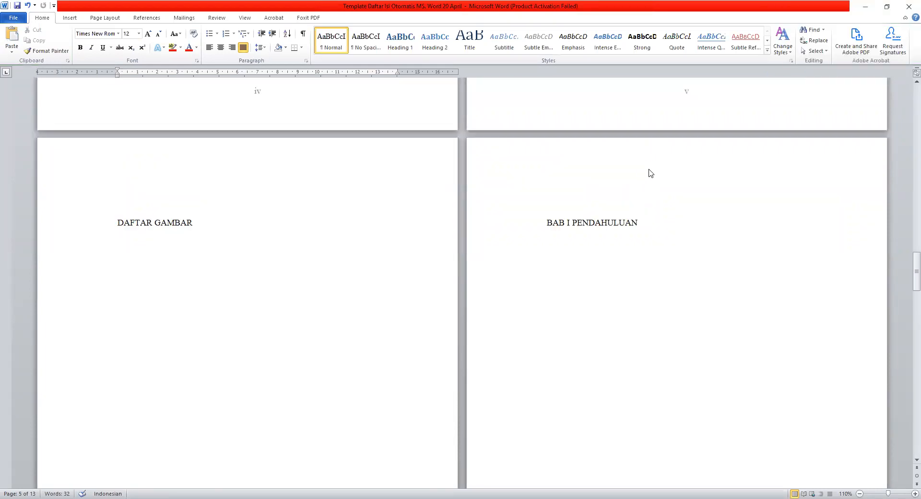
# Turn on Different First Page for the Section 3 header and footer, starting from the BAB I PENDAHULUAN page.
pyautogui.doubleClick(649, 170)
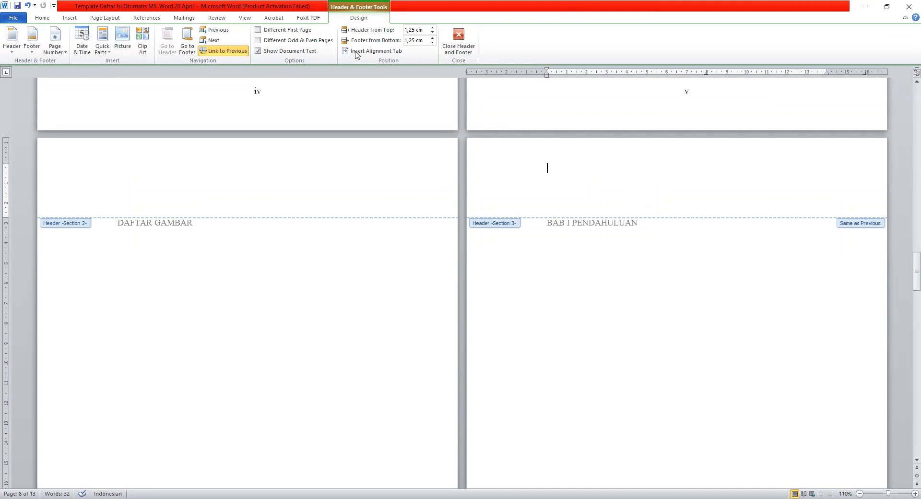
pyautogui.click(258, 31)
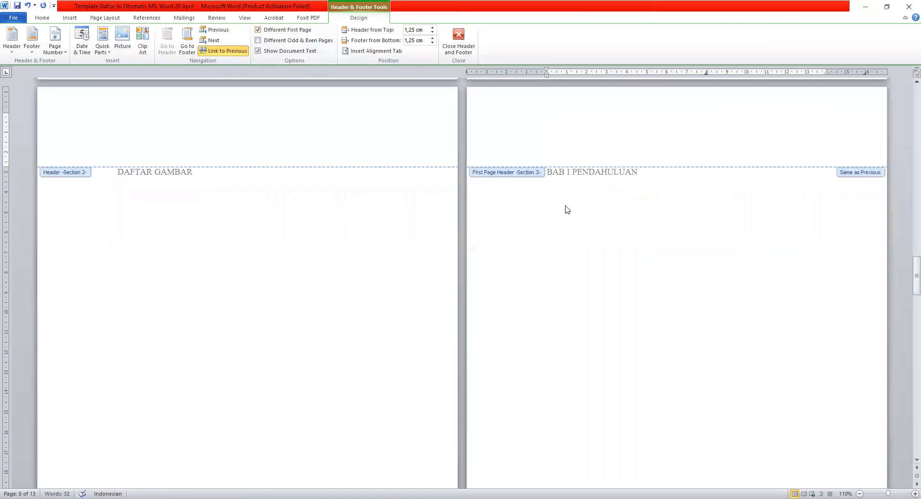
pyautogui.scroll(-6, 619, 276)
pyautogui.scroll(-5, 622, 283)
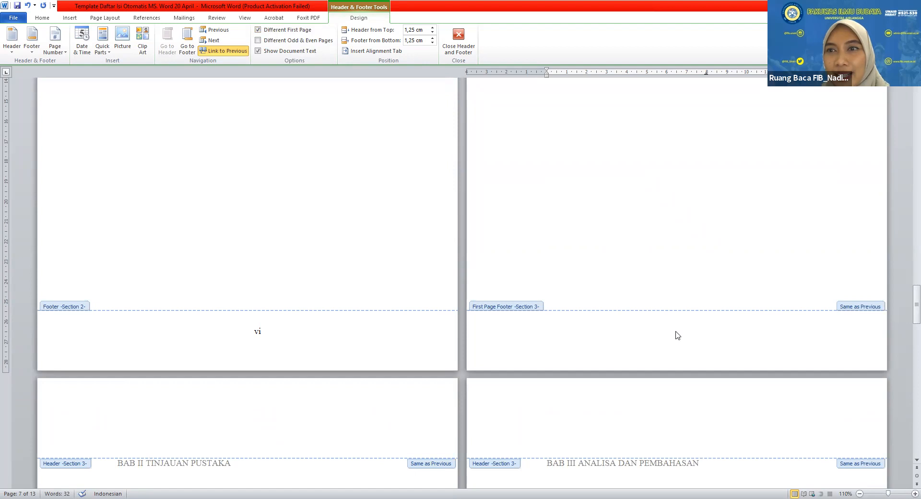
# Insert a Plain Number 2 bottom-of-page number in the Section 3 first page footer.
pyautogui.click(62, 18)
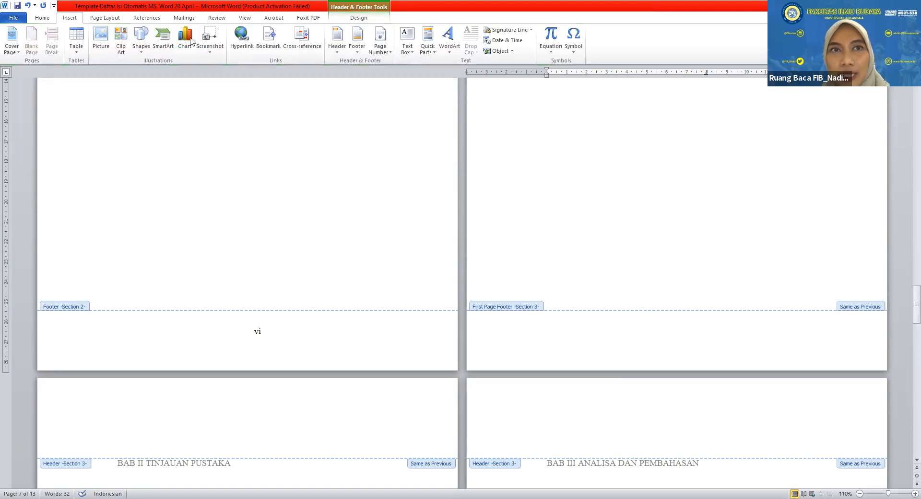
pyautogui.click(377, 54)
pyautogui.moveTo(391, 76)
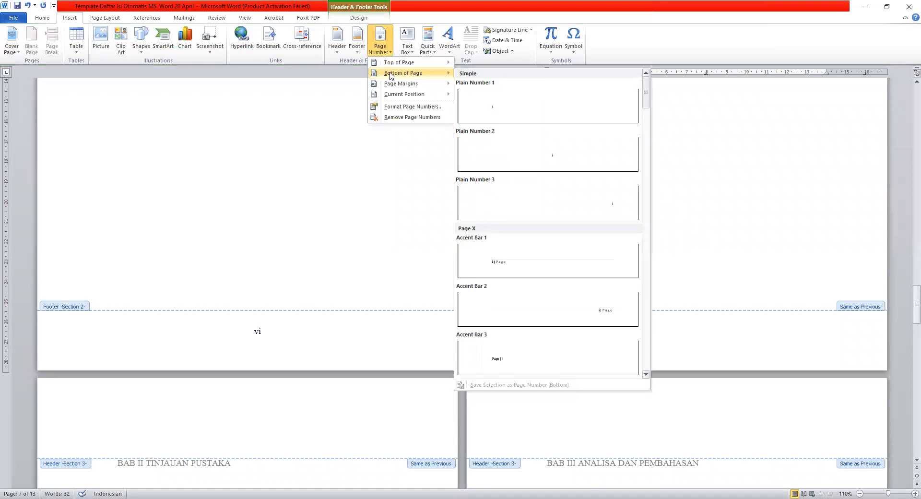
pyautogui.click(496, 155)
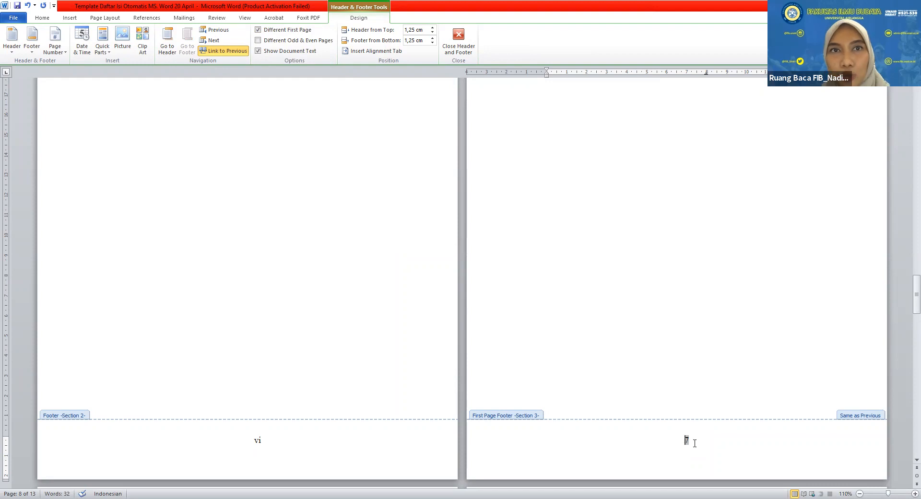
# Set the Section 3 page numbering to start at 1 in the 1, 2, 3 format, and leave footer editing.
pyautogui.click(72, 19)
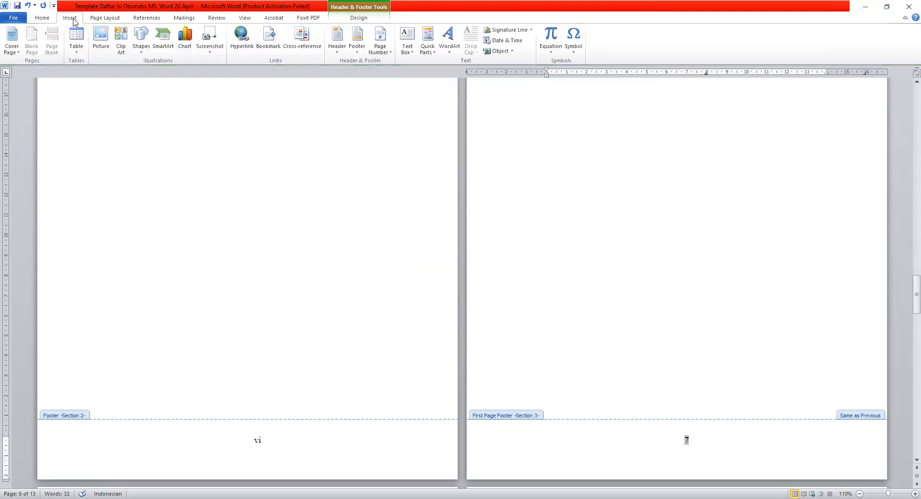
pyautogui.click(380, 46)
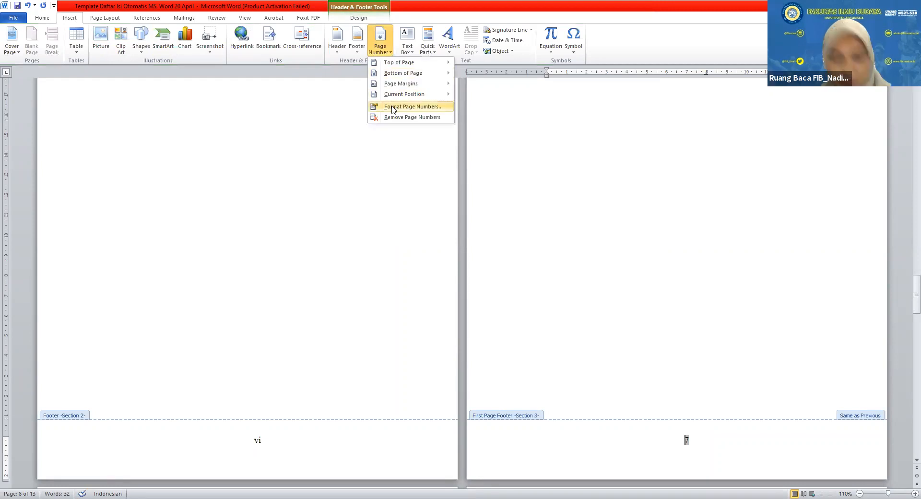
pyautogui.click(392, 106)
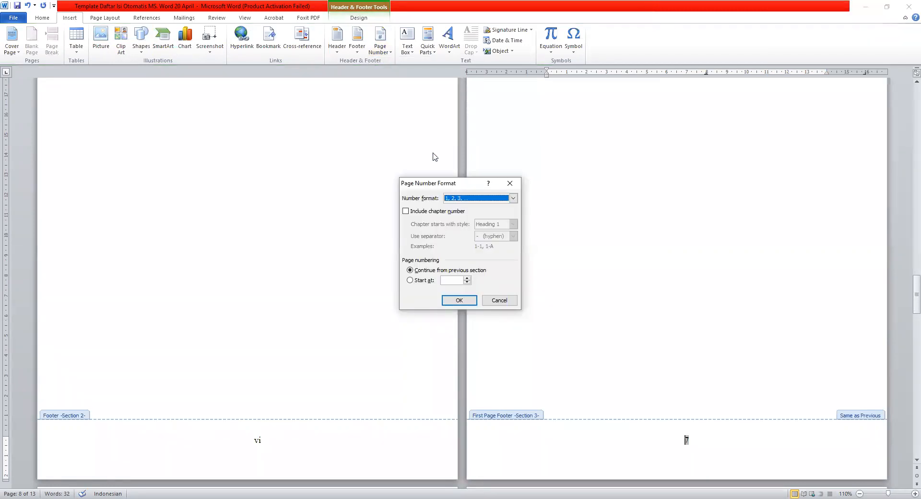
pyautogui.click(423, 280)
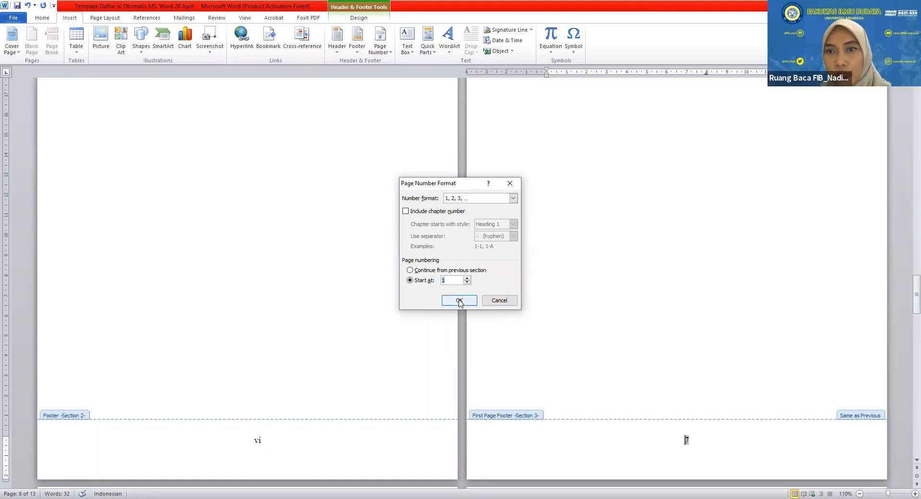
pyautogui.click(459, 300)
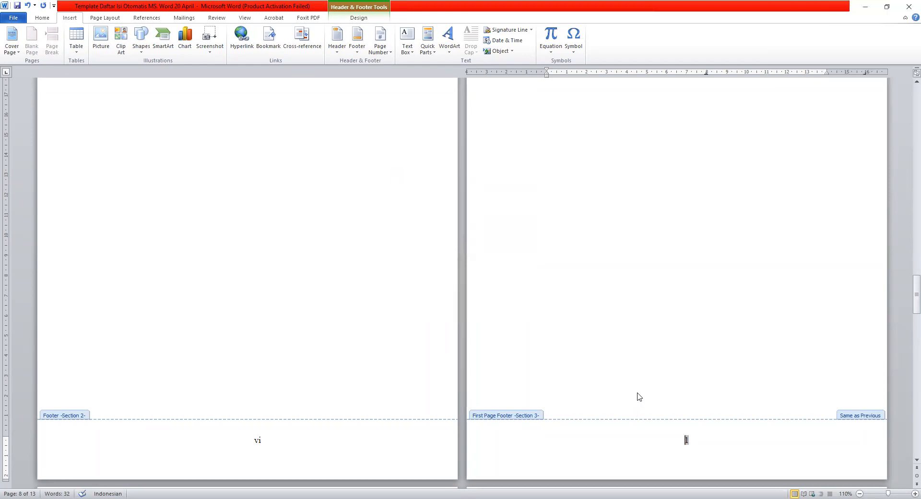
pyautogui.doubleClick(658, 300)
# Examine the page numbers from DAFTAR GAMBAR through BAB III and review the Different First Page option in the BAB I header.
pyautogui.scroll(-4, 657, 300)
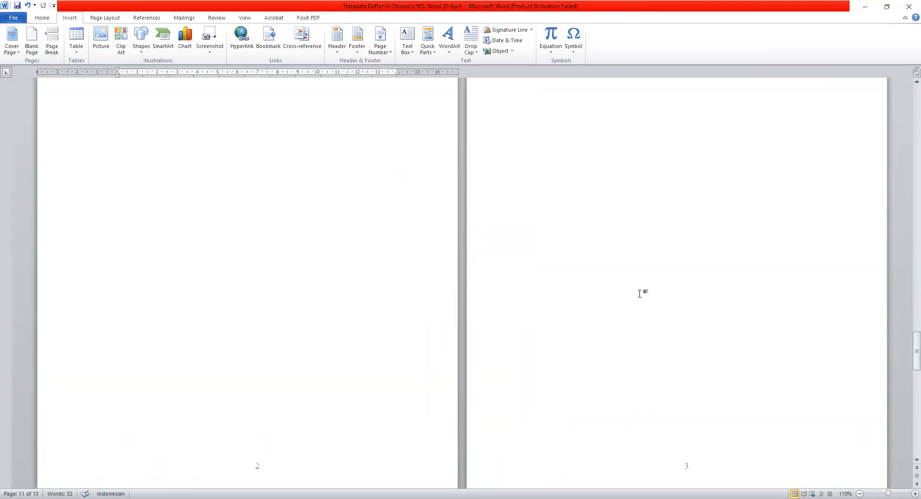
pyautogui.scroll(2, 652, 300)
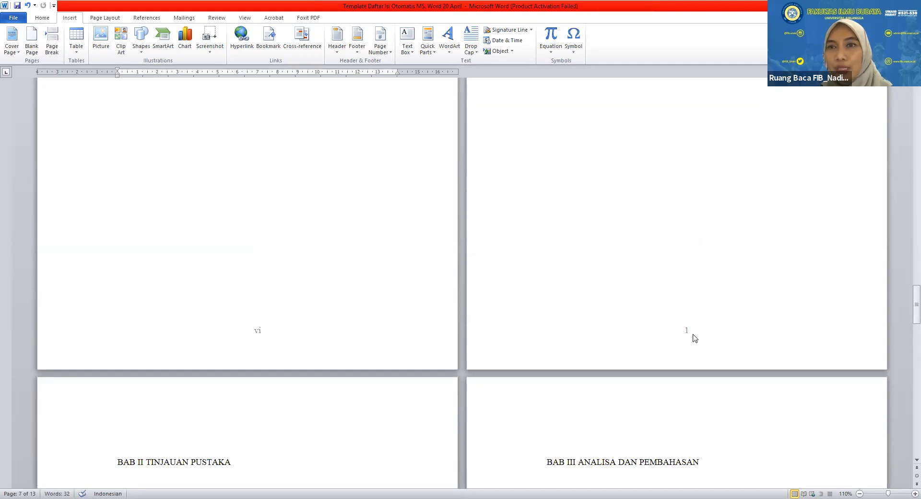
pyautogui.scroll(7, 694, 339)
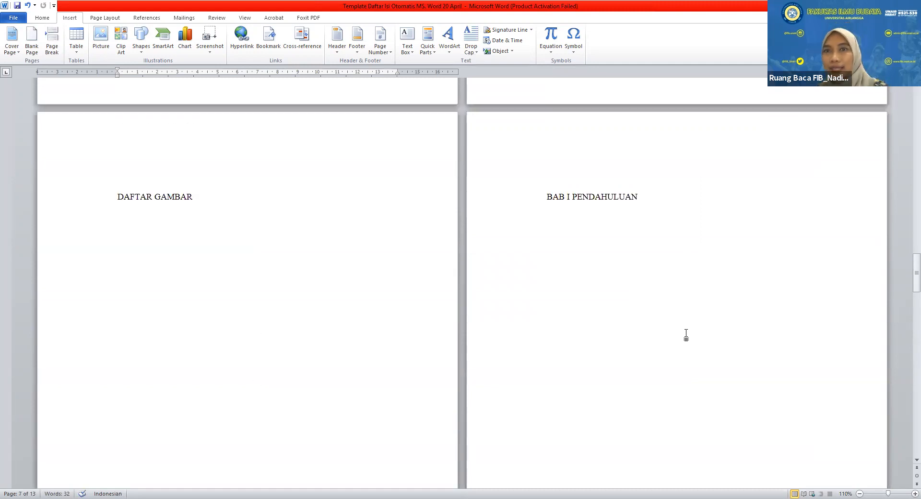
pyautogui.scroll(-1, 609, 312)
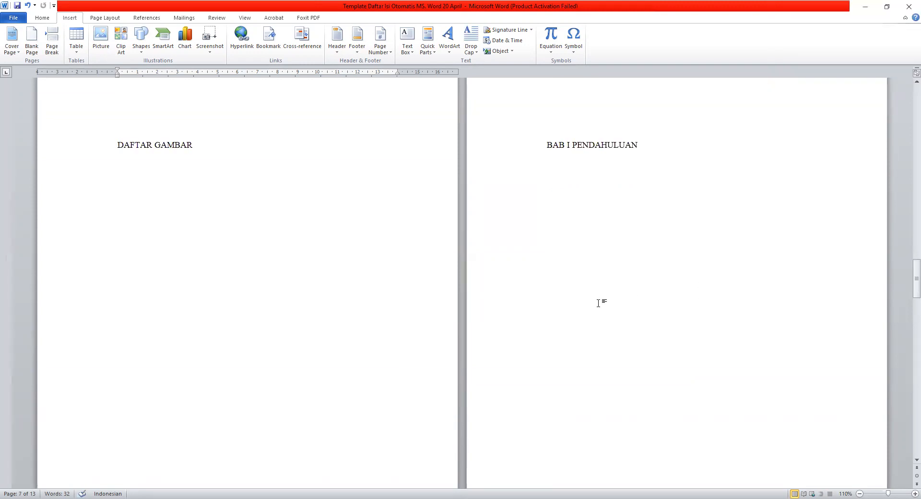
pyautogui.scroll(-3, 344, 318)
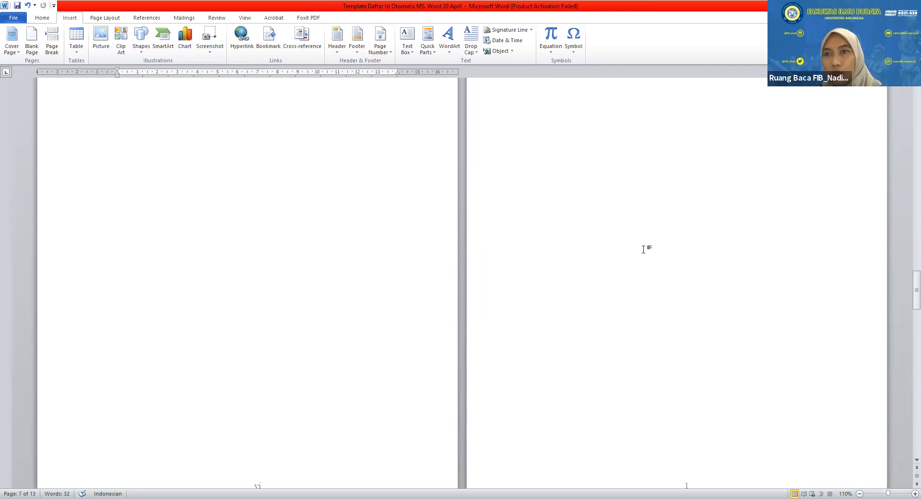
pyautogui.scroll(3, 642, 249)
pyautogui.scroll(2, 642, 249)
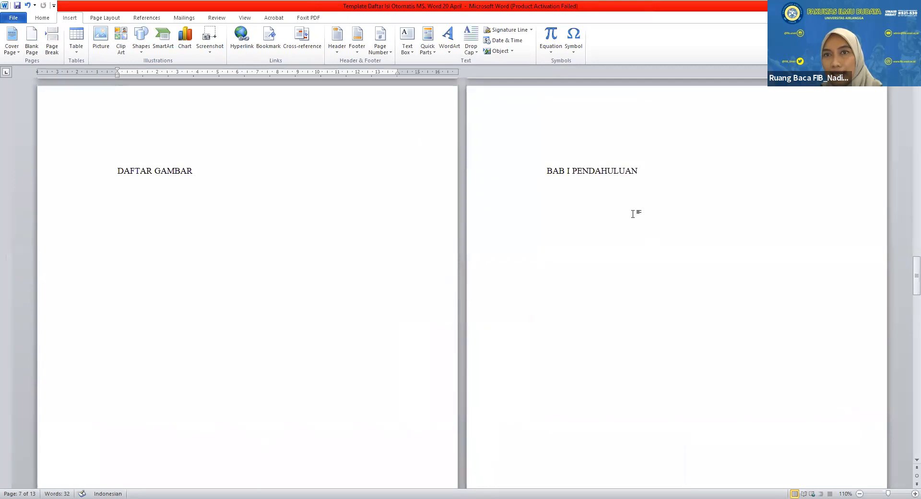
pyautogui.doubleClick(615, 132)
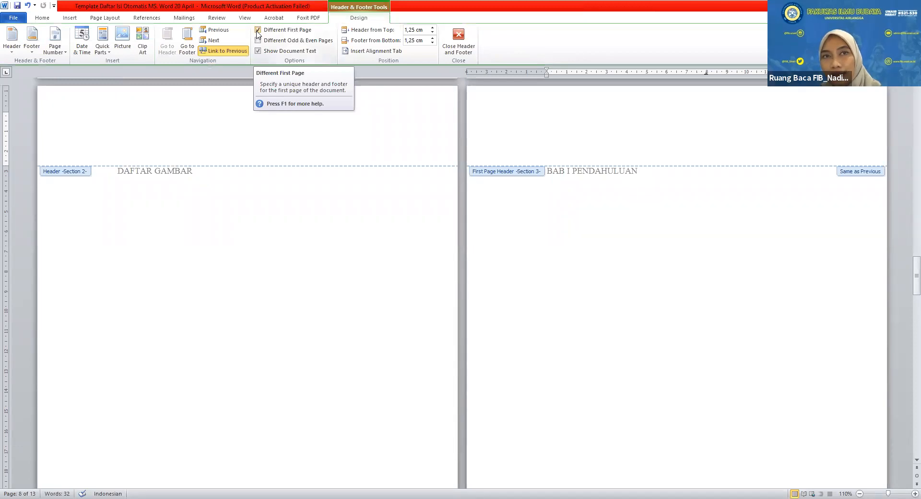
pyautogui.doubleClick(624, 230)
# Select the page number in the Section 3 first page footer under BAB I and insert a Plain Number 2 bottom-of-page number there.
pyautogui.scroll(-5, 647, 307)
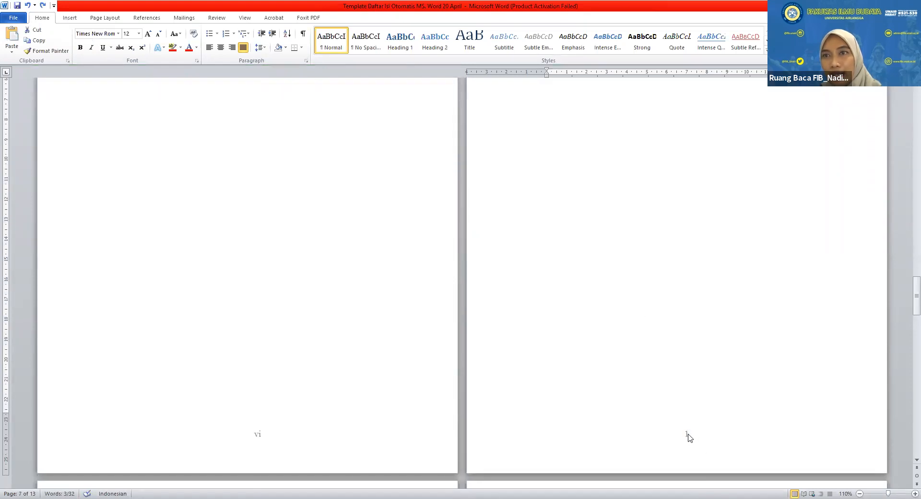
pyautogui.doubleClick(688, 434)
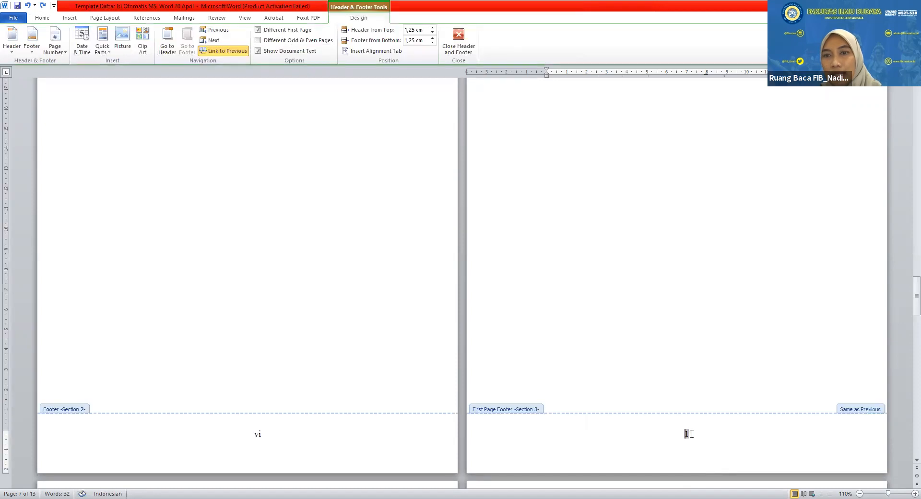
pyautogui.click(70, 18)
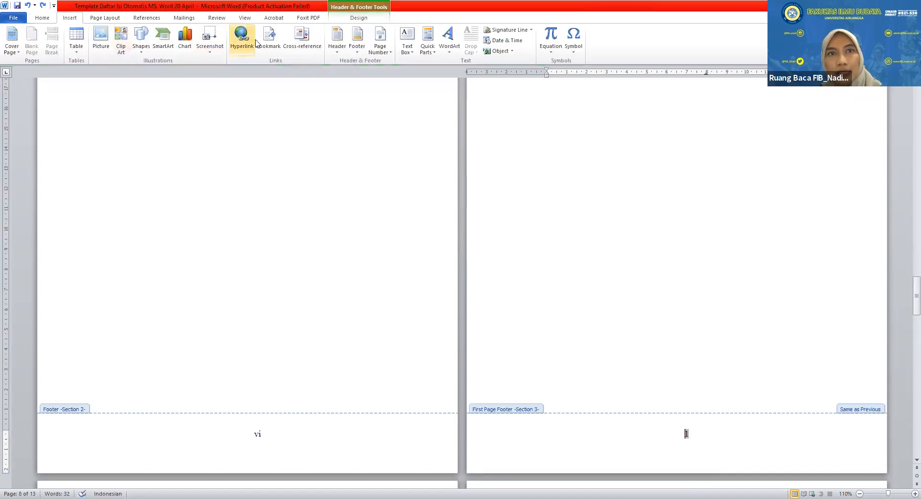
pyautogui.click(380, 48)
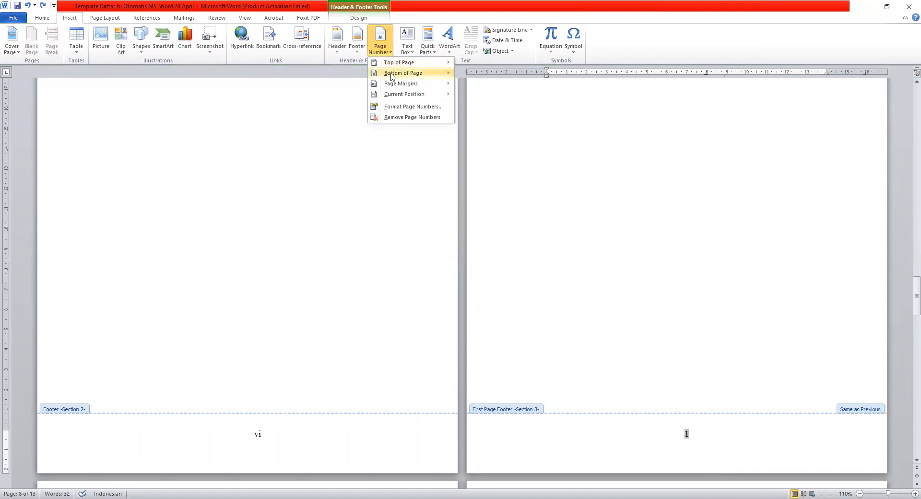
pyautogui.moveTo(392, 75)
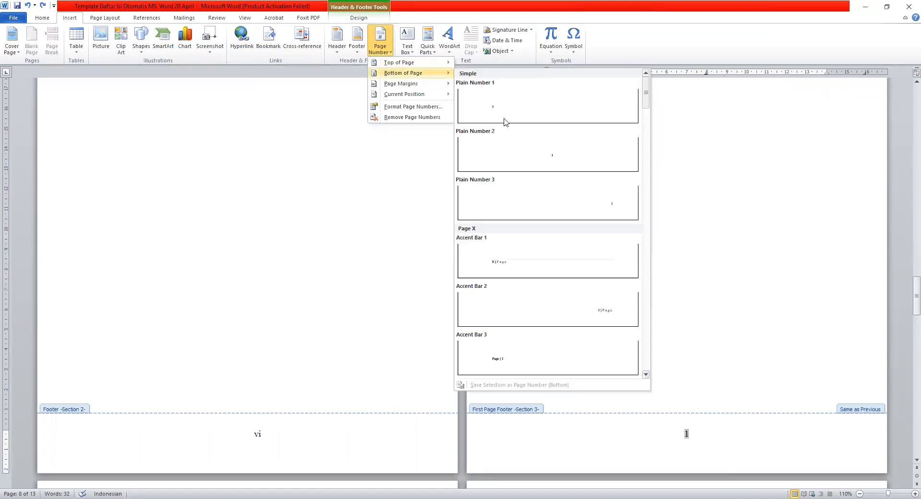
pyautogui.click(506, 156)
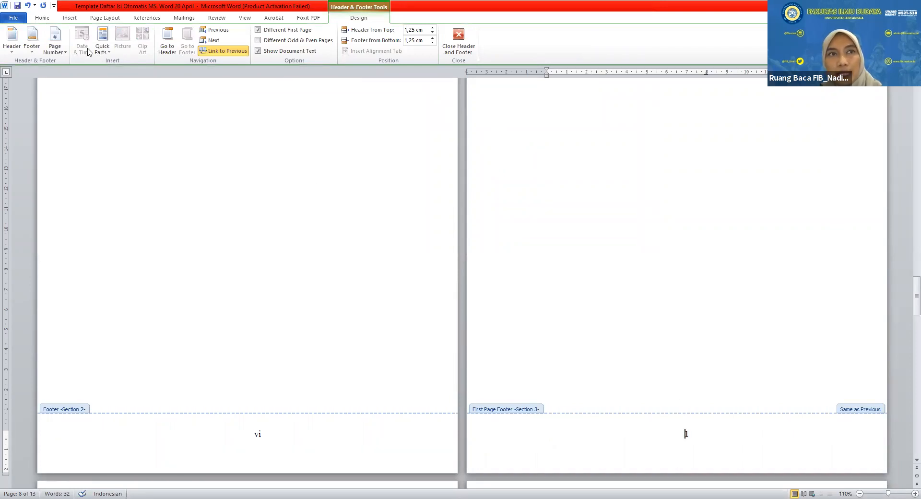
# Set the Section 3 page number format to 1, 2, 3 with numbering starting at 1.
pyautogui.click(70, 19)
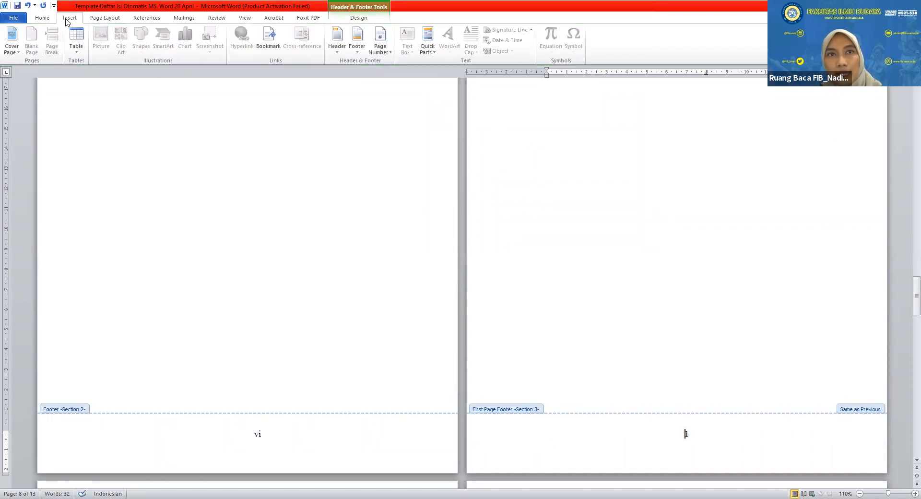
pyautogui.click(376, 48)
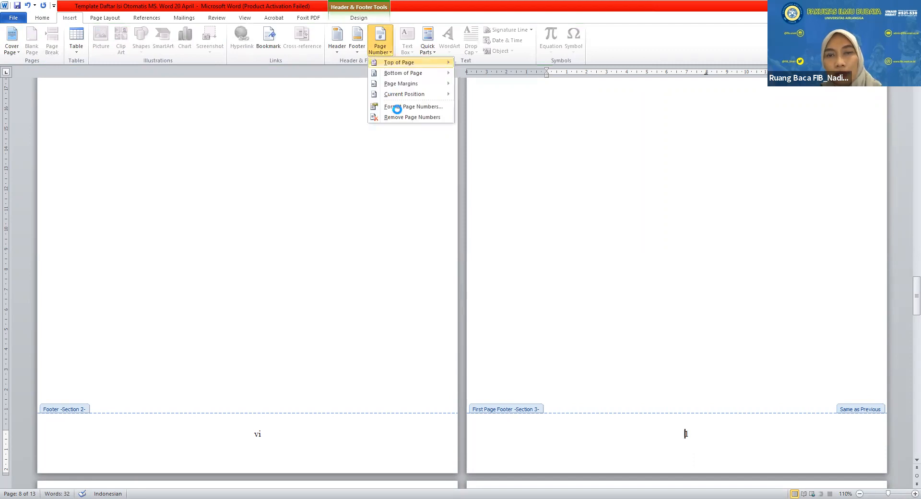
pyautogui.click(397, 107)
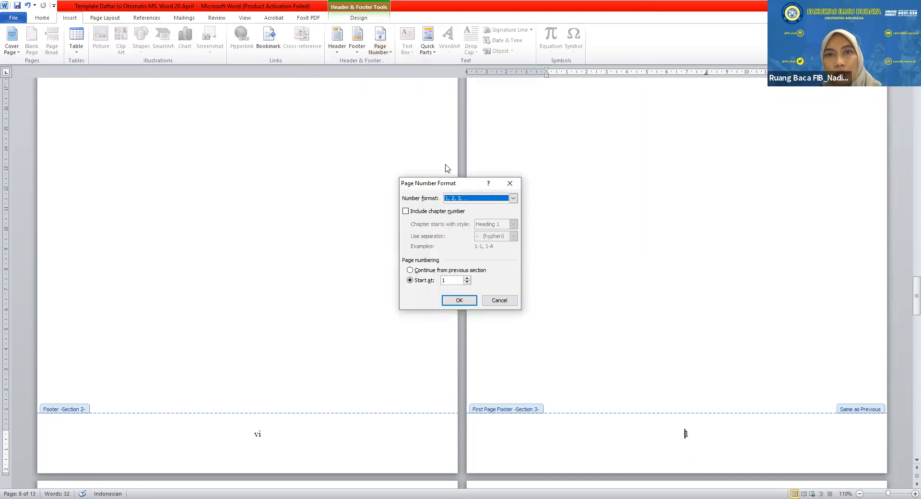
pyautogui.click(475, 200)
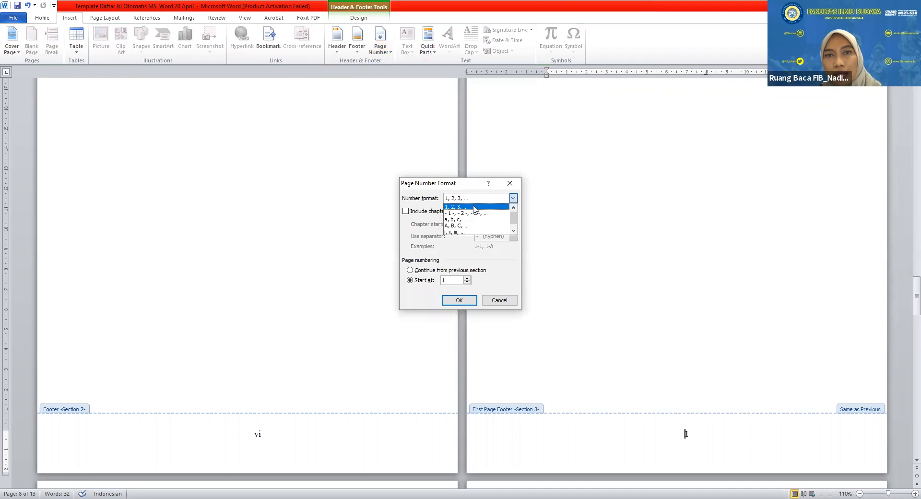
pyautogui.click(474, 208)
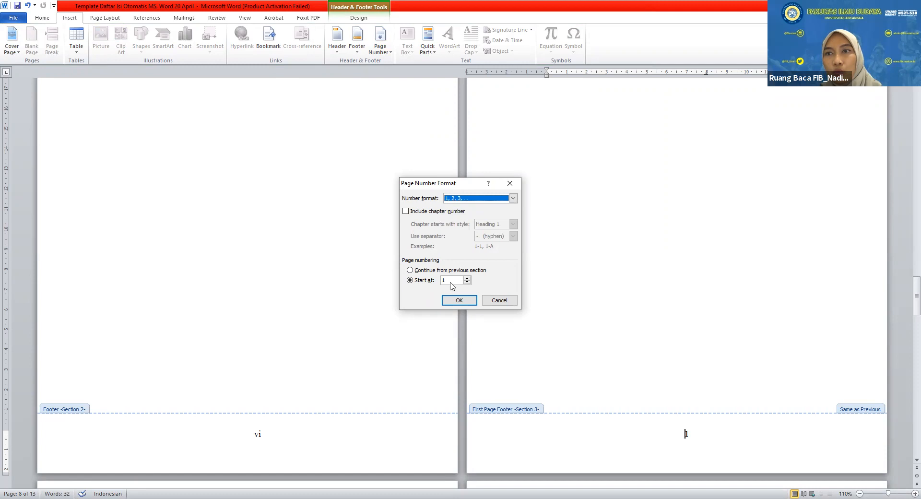
pyautogui.click(455, 301)
# Leave footer editing, insert a page break after DAFTAR PUSTAKA, and enter the heading LAMPIRAN on the new page.
pyautogui.scroll(-12, 557, 323)
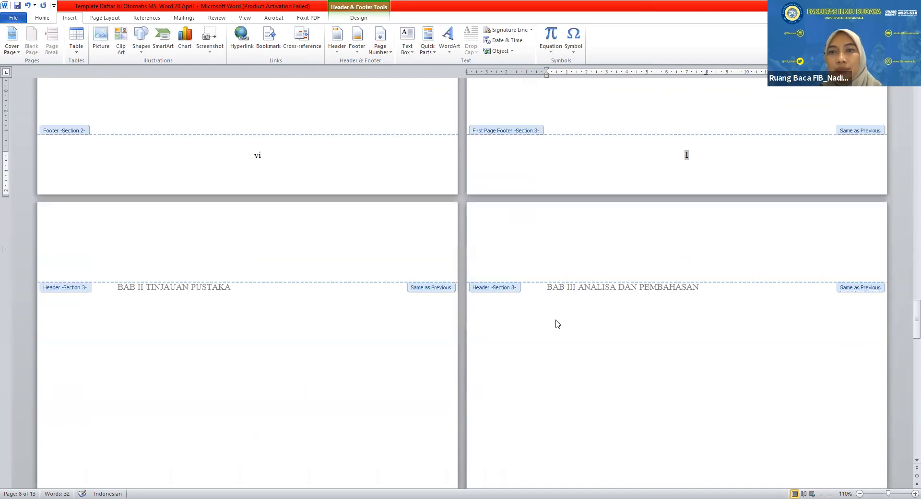
pyautogui.scroll(-8, 557, 323)
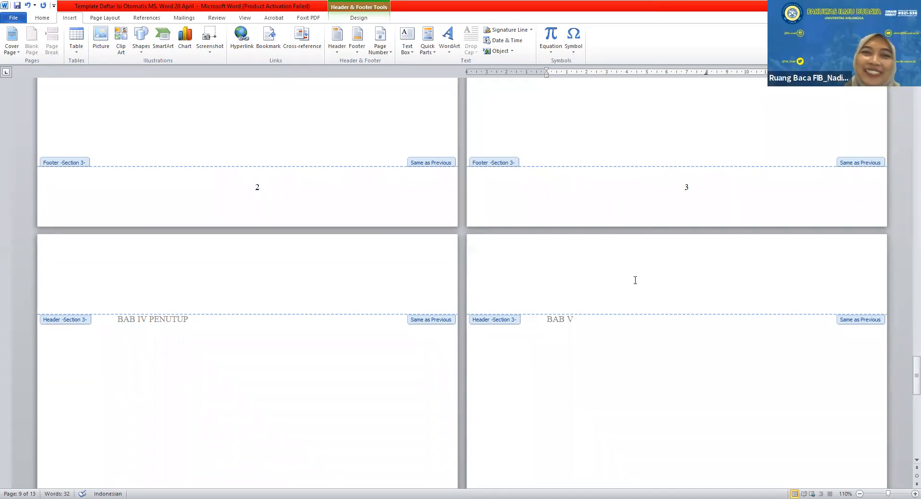
pyautogui.scroll(-15, 413, 305)
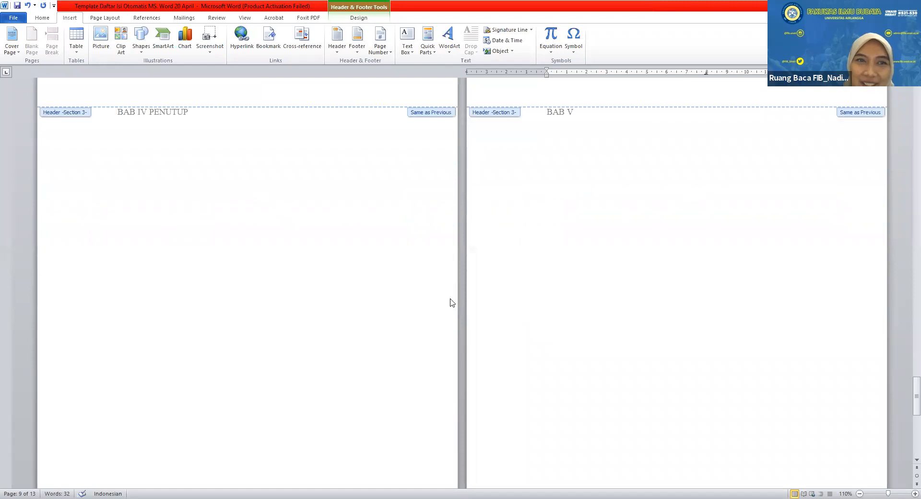
pyautogui.scroll(-8, 448, 299)
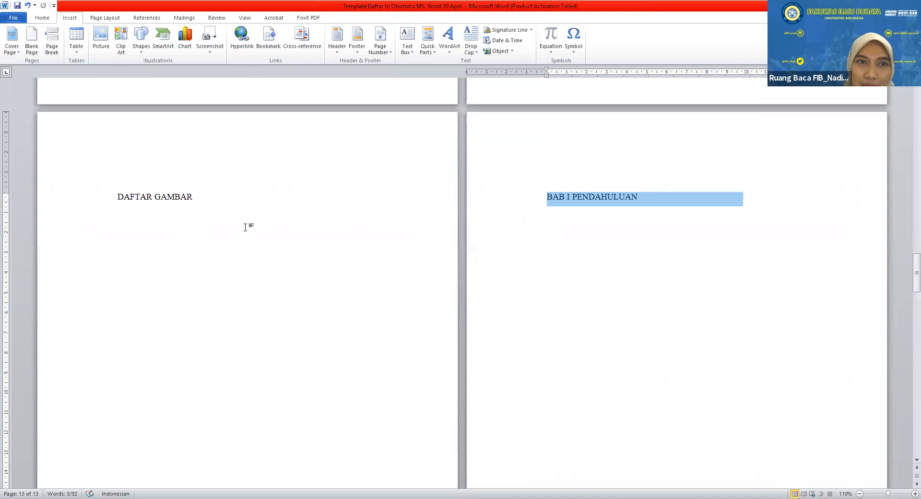
pyautogui.click(204, 195)
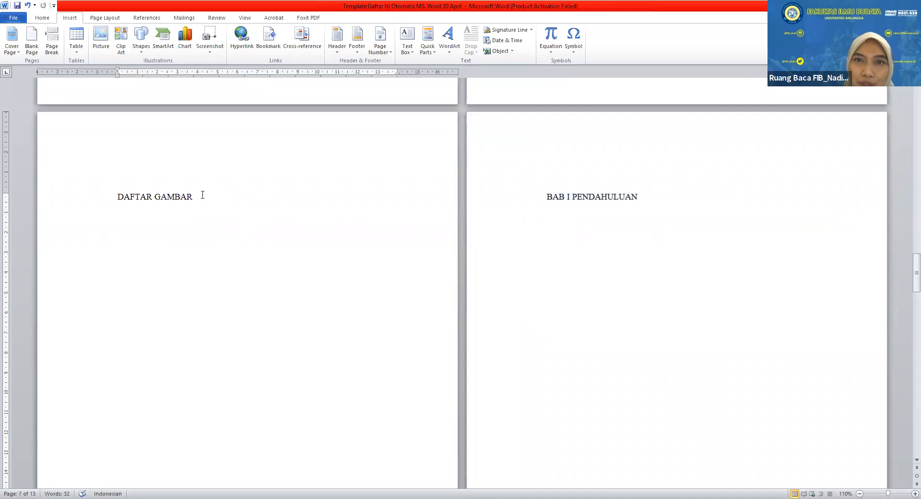
pyautogui.scroll(-15, 339, 304)
pyautogui.scroll(-15, 427, 357)
pyautogui.click(201, 288)
pyautogui.scroll(-3, 223, 305)
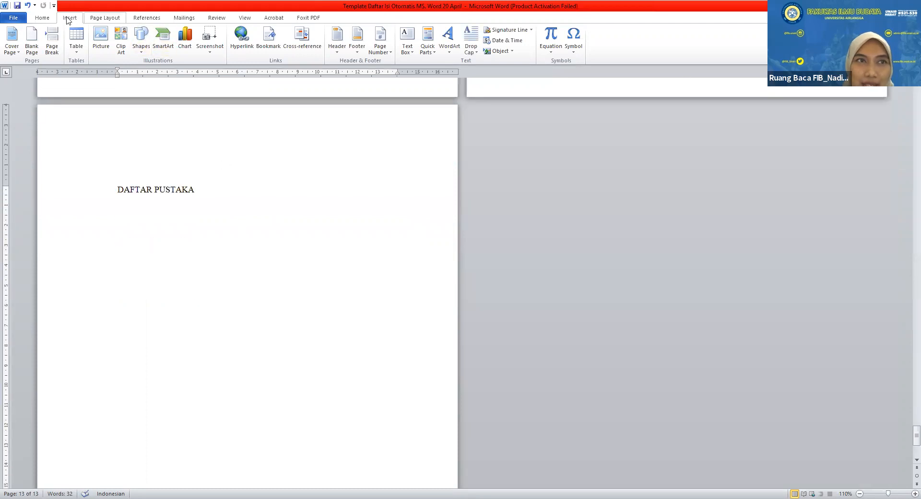
pyautogui.click(102, 18)
pyautogui.click(180, 30)
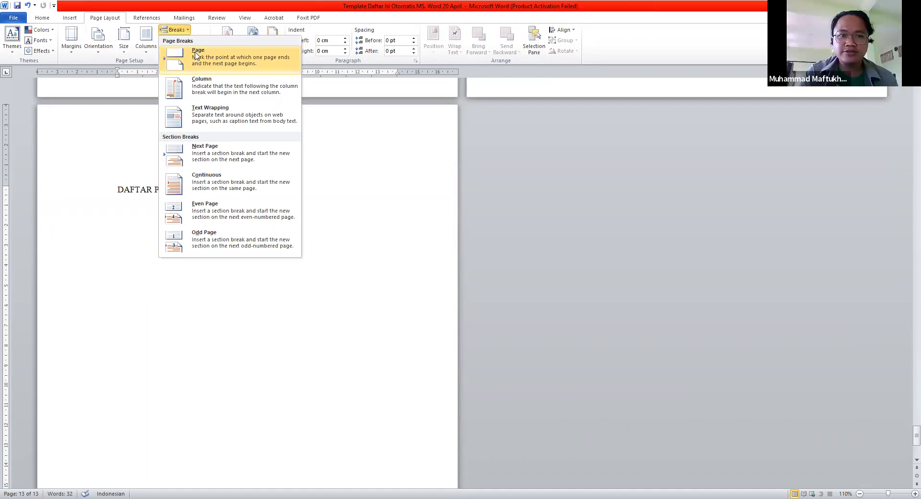
pyautogui.click(196, 56)
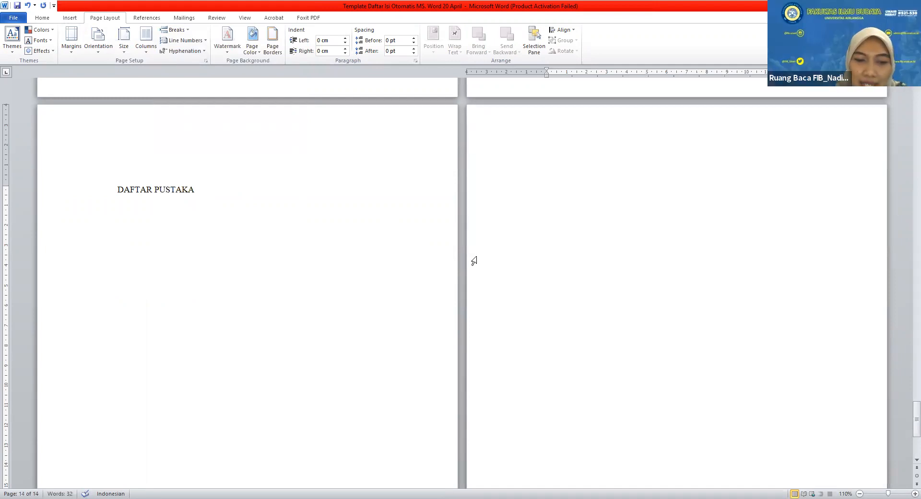
pyautogui.write('LAMPIRAN')
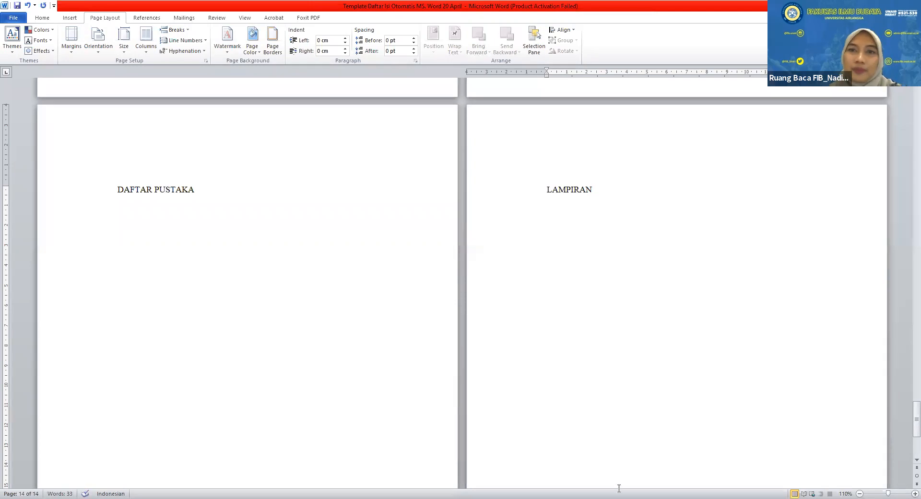
# Examine the page numbers on the DAFTAR PUSTAKA and LAMPIRAN pages and the chapter pages before them.
pyautogui.scroll(-5, 609, 475)
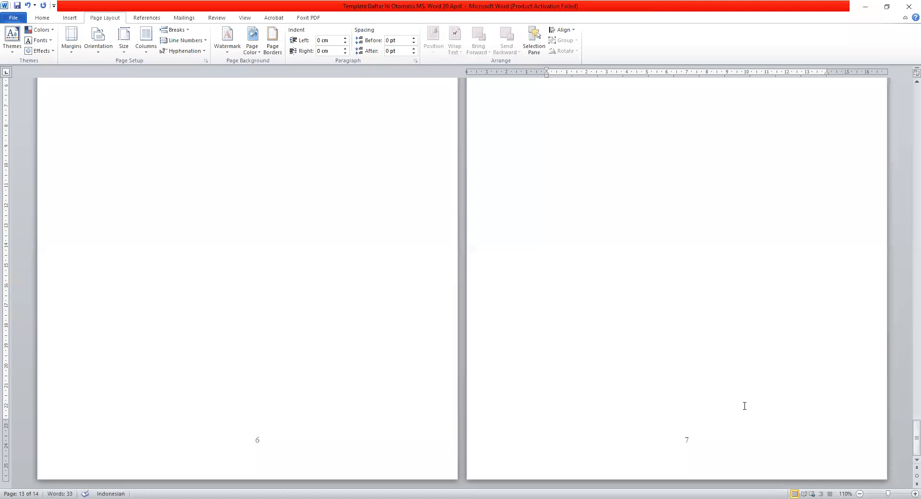
pyautogui.scroll(-10, 620, 363)
pyautogui.scroll(3, 619, 364)
pyautogui.scroll(-3, 618, 364)
pyautogui.click(618, 363)
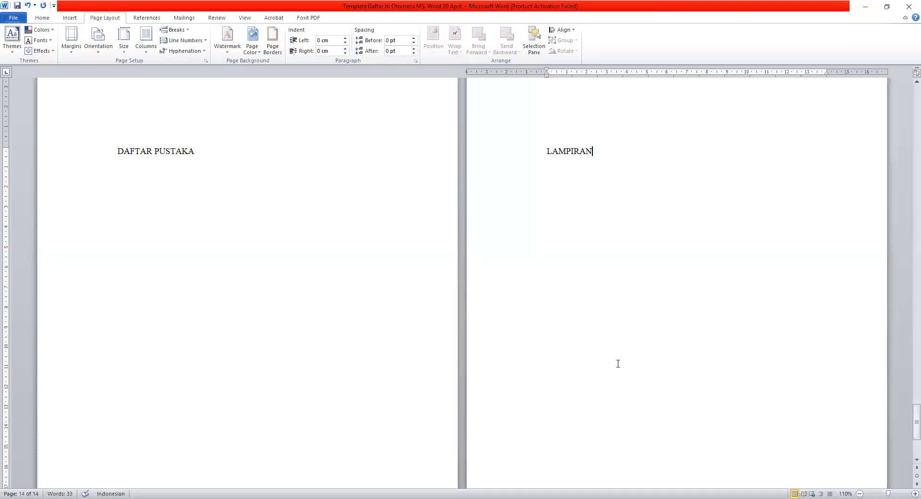
pyautogui.scroll(10, 618, 364)
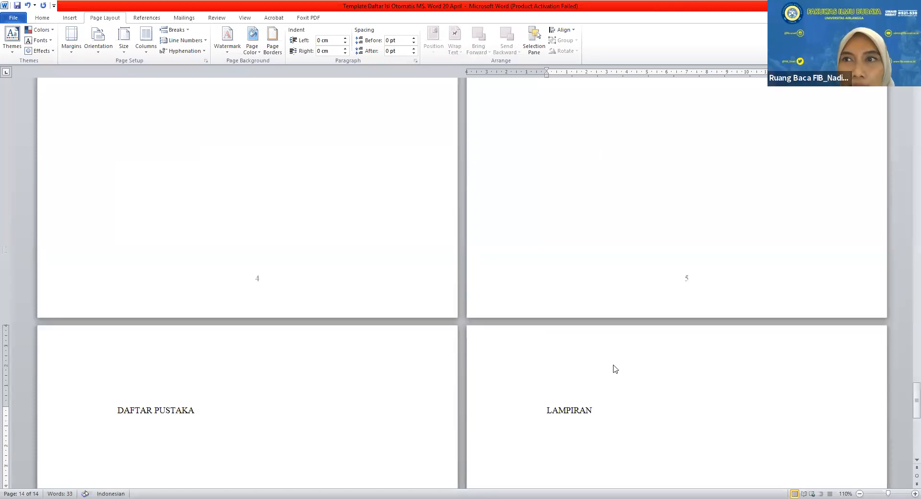
pyautogui.scroll(10, 613, 366)
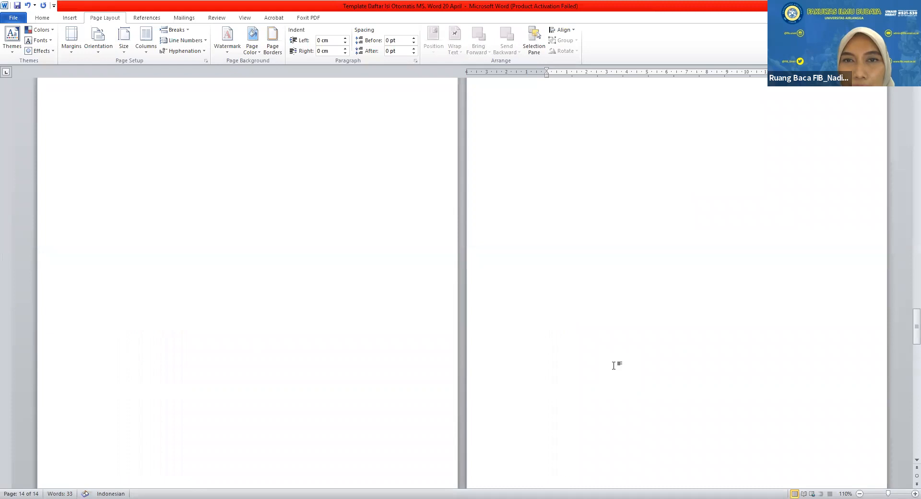
# Review the header and footer sections from BAB II back to HALAMAN DEPAN, leave header editing, and return to the BAB II page.
pyautogui.doubleClick(298, 234)
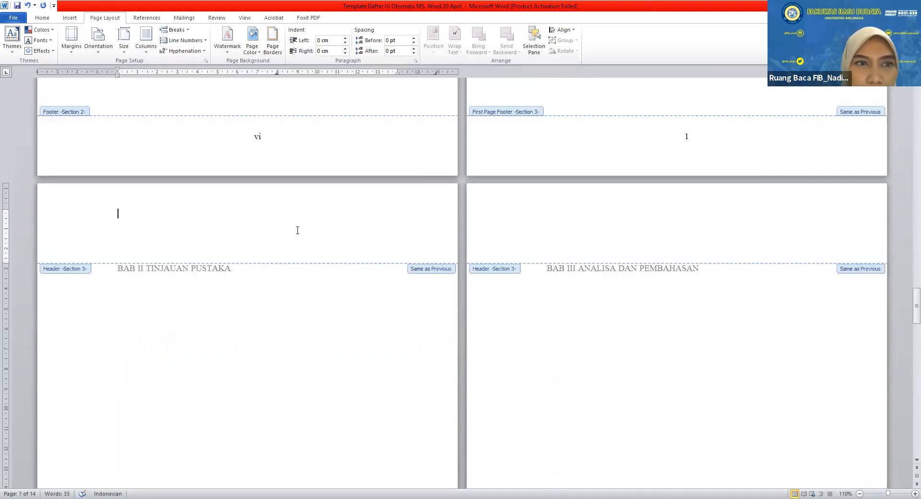
pyautogui.scroll(10, 291, 235)
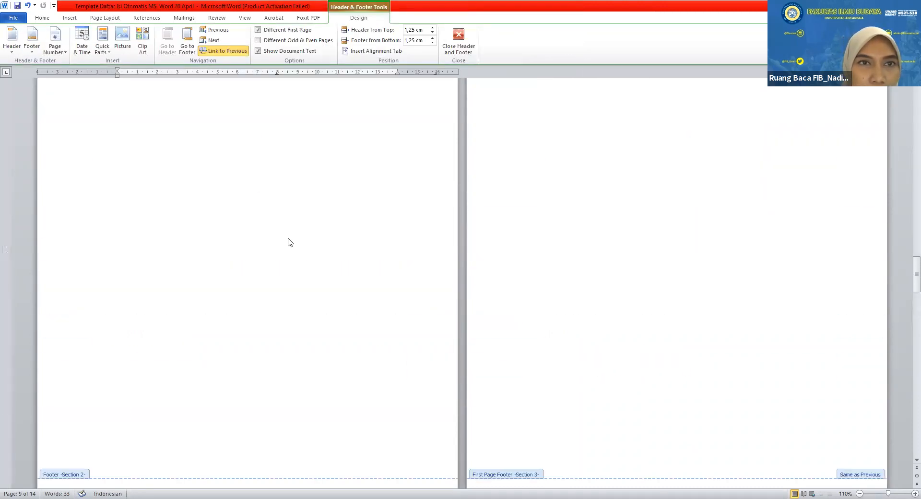
pyautogui.scroll(10, 289, 238)
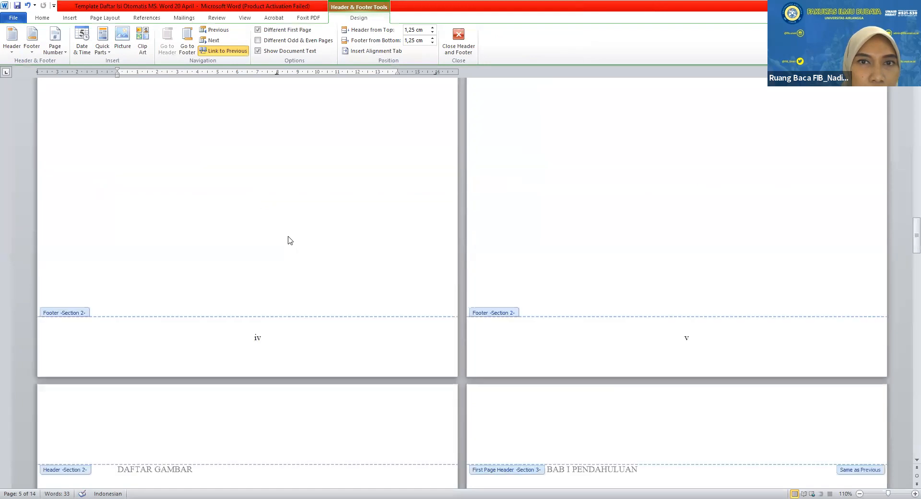
pyautogui.scroll(10, 289, 235)
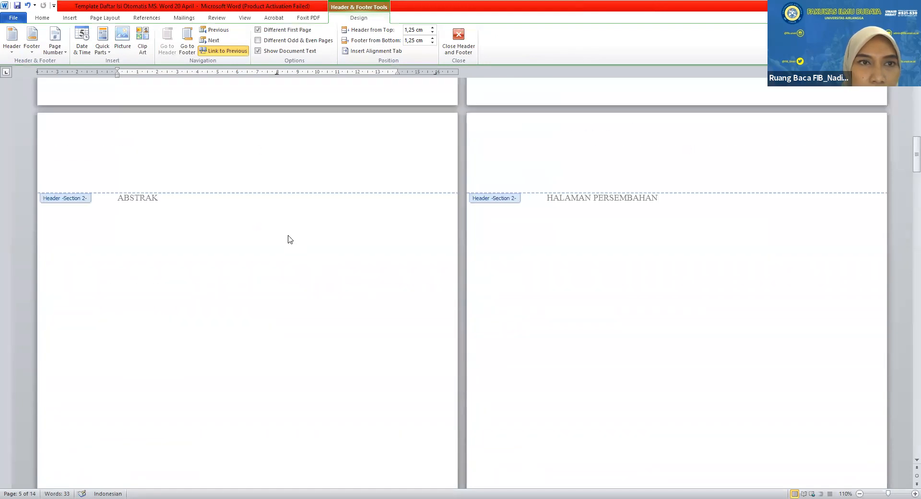
pyautogui.scroll(15, 290, 239)
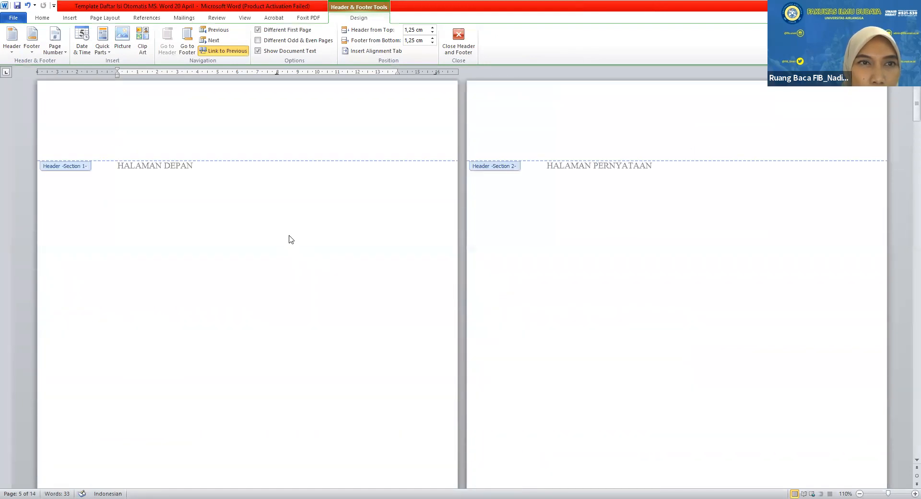
pyautogui.click(292, 132)
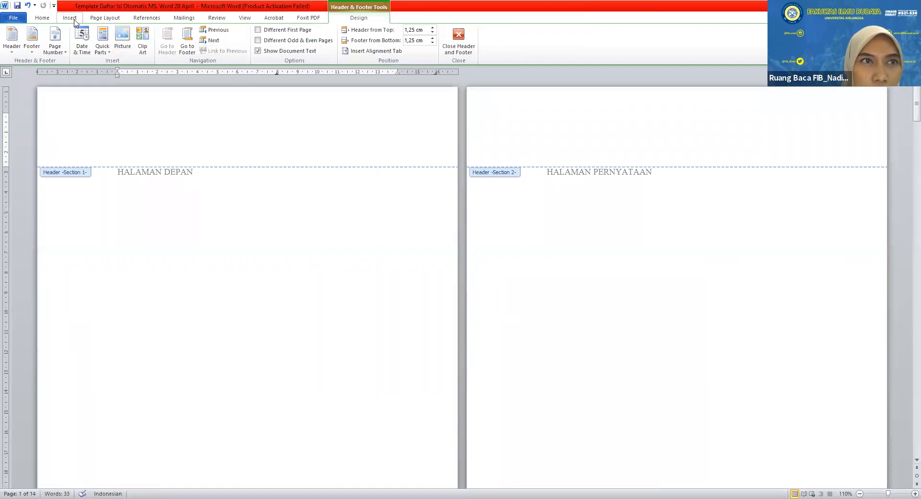
pyautogui.click(102, 19)
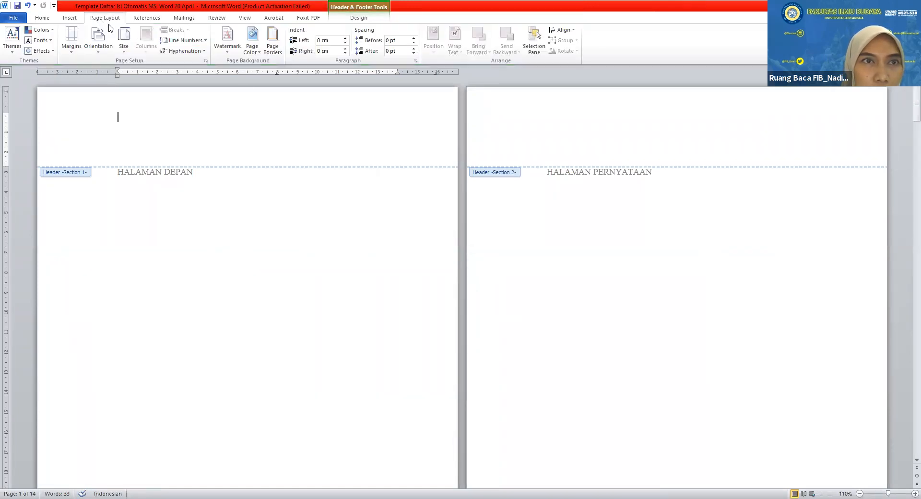
pyautogui.doubleClick(236, 260)
pyautogui.scroll(10, 236, 260)
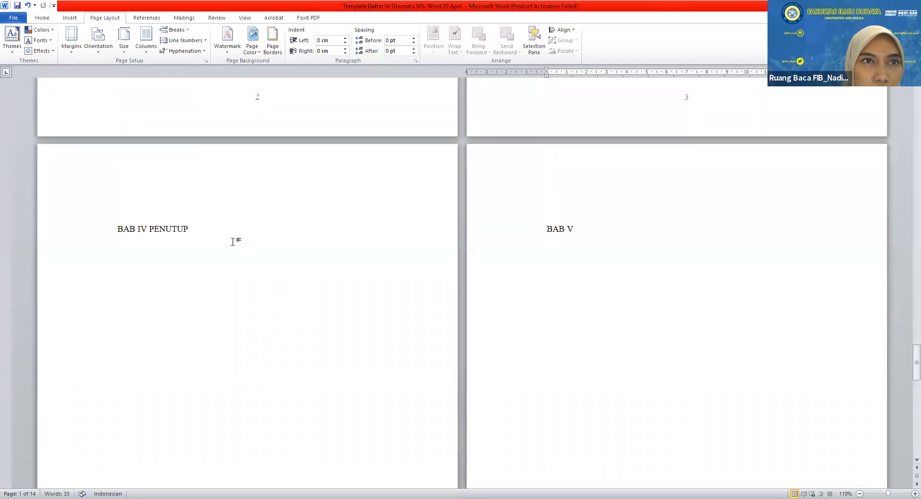
pyautogui.scroll(8, 250, 232)
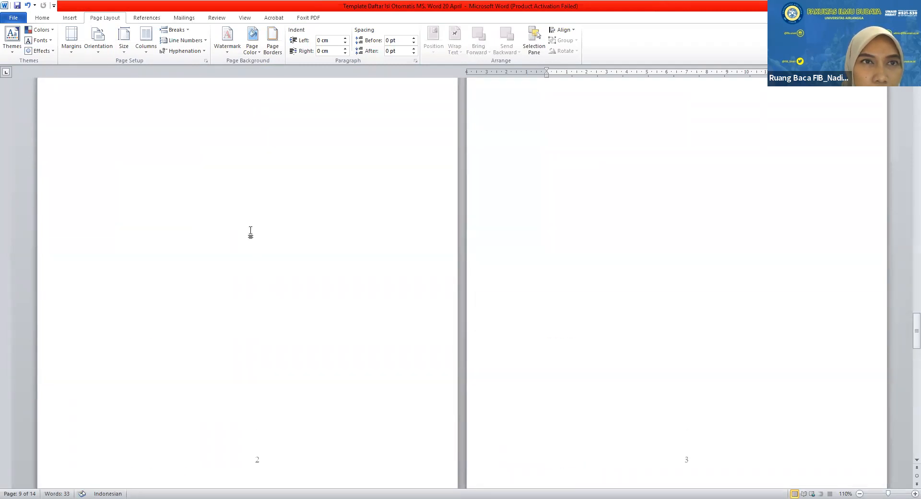
pyautogui.scroll(3, 250, 232)
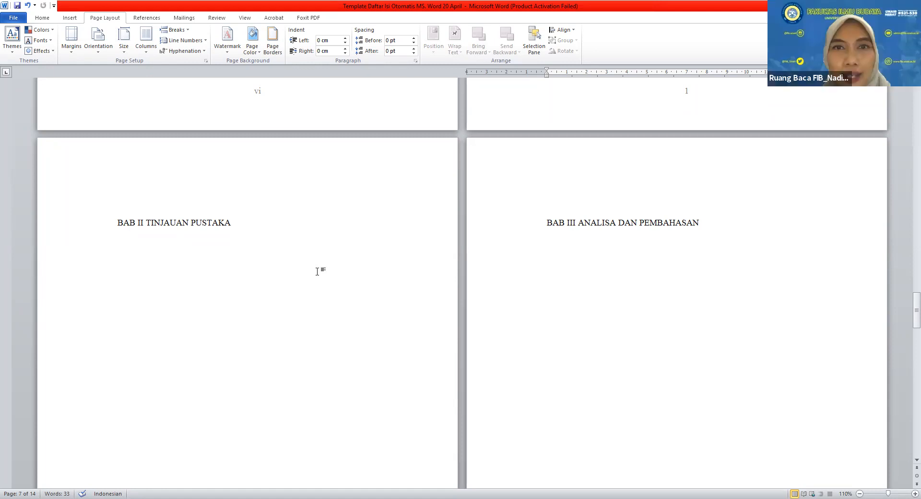
pyautogui.scroll(2, 245, 230)
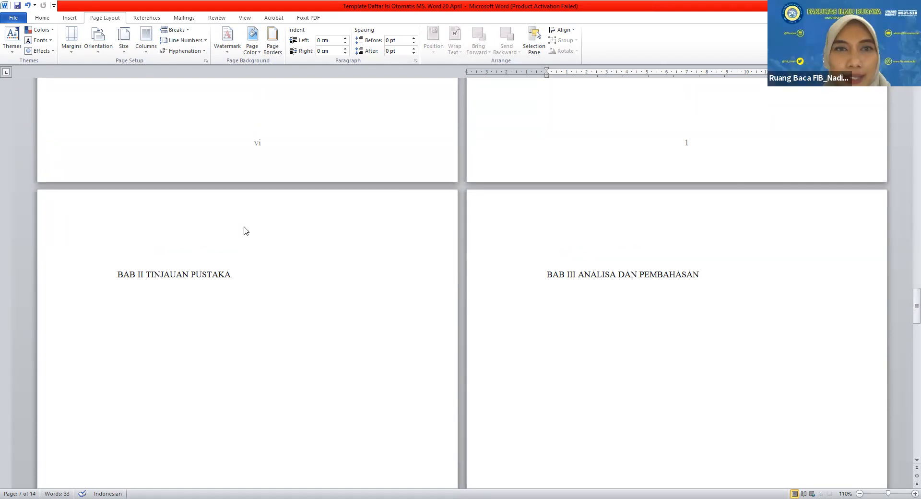
pyautogui.click(176, 30)
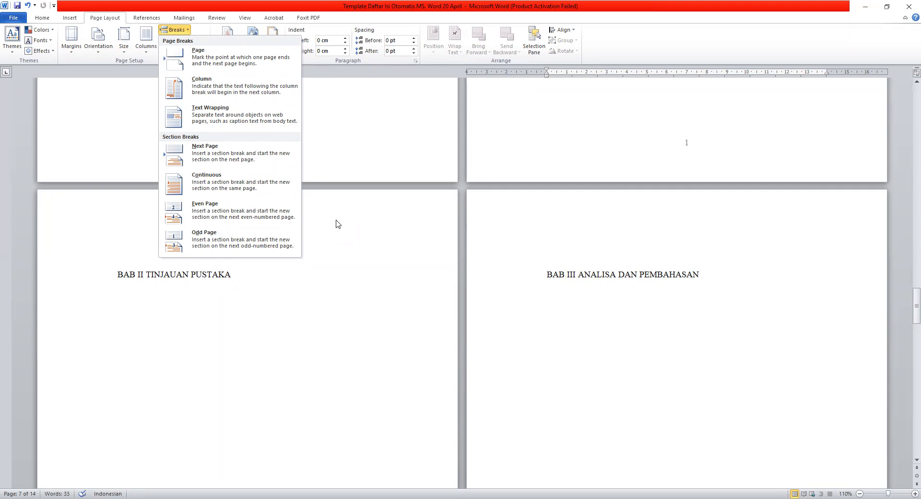
pyautogui.click(338, 223)
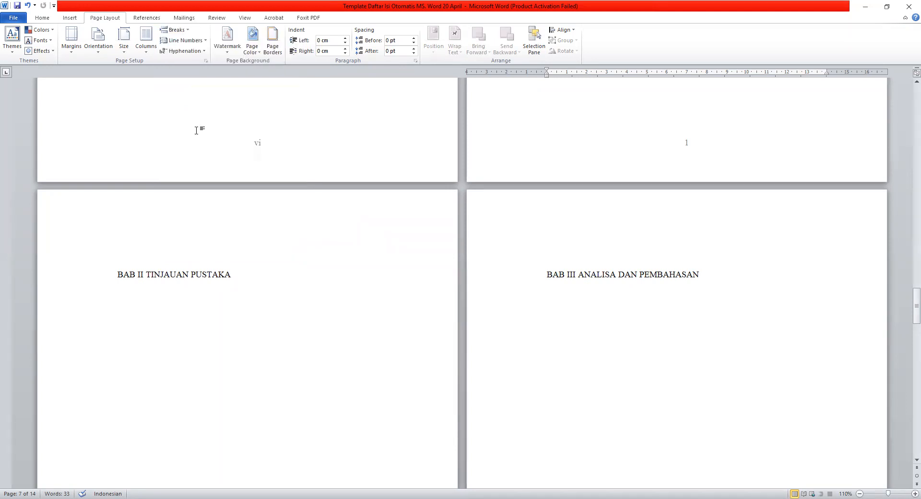
pyautogui.click(179, 33)
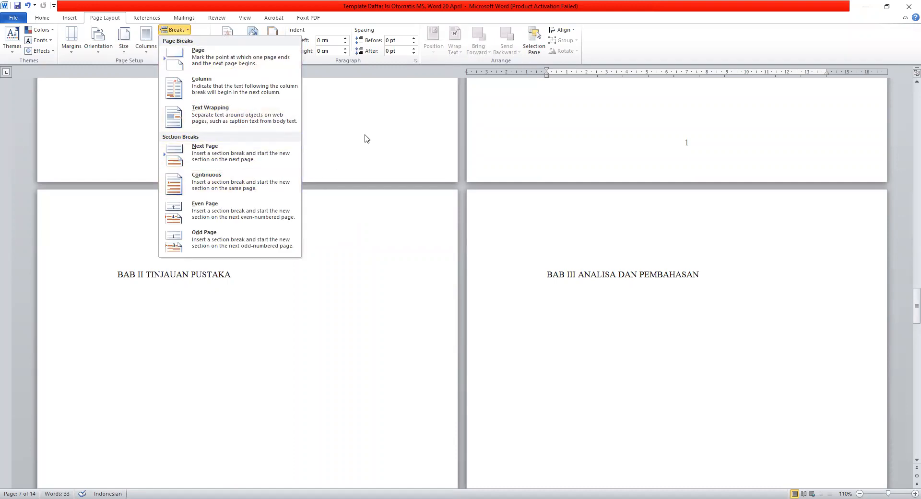
pyautogui.click(281, 177)
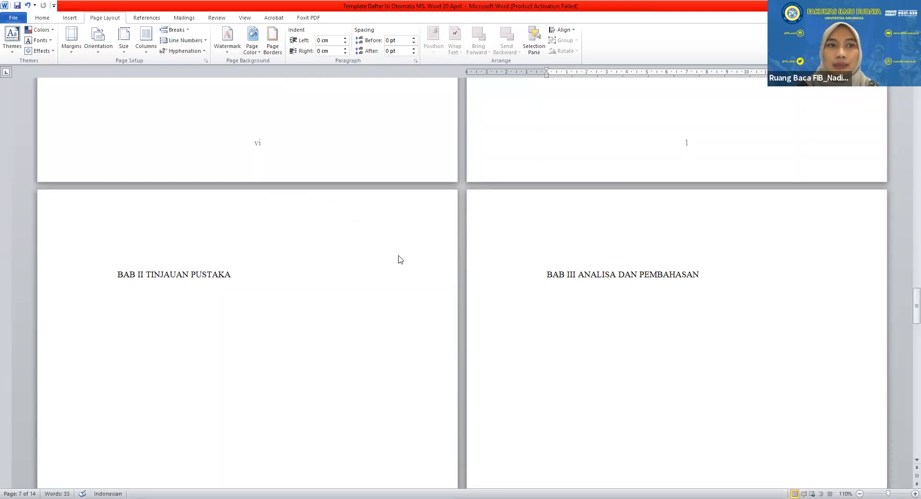
# Insert a Plain Number 3 page number at the top of the page in the BAB I PENDAHULUAN section.
pyautogui.scroll(7, 384, 230)
pyautogui.scroll(4, 366, 219)
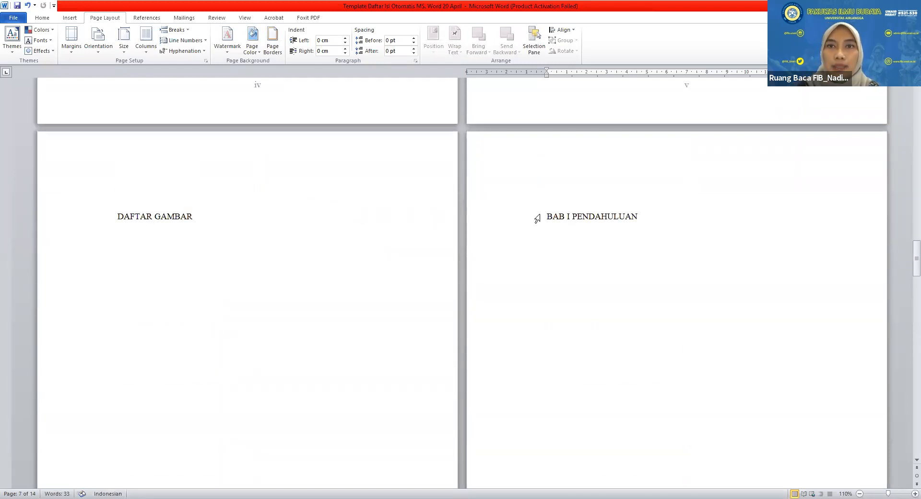
pyautogui.click(628, 177)
pyautogui.scroll(-5, 637, 329)
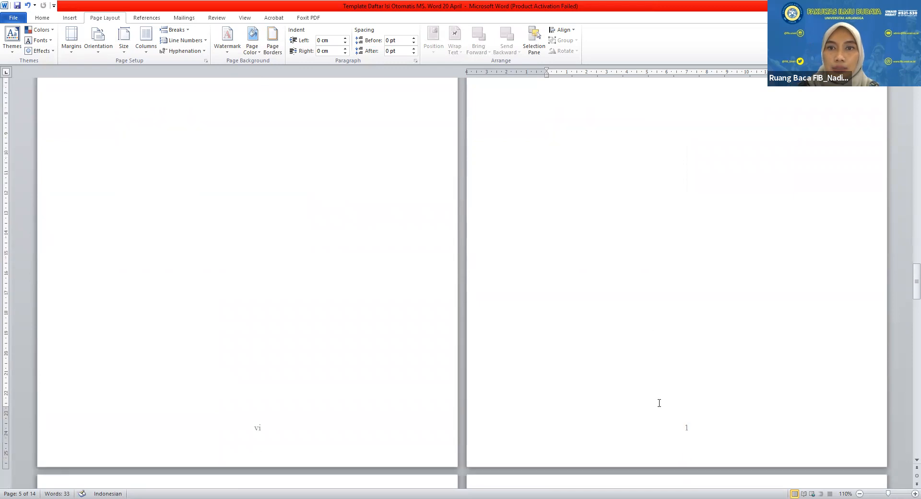
pyautogui.doubleClick(662, 428)
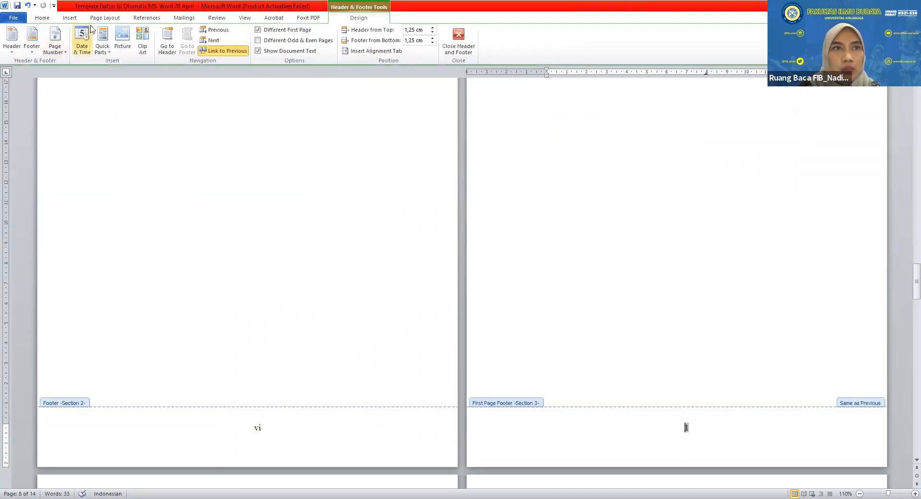
pyautogui.click(69, 18)
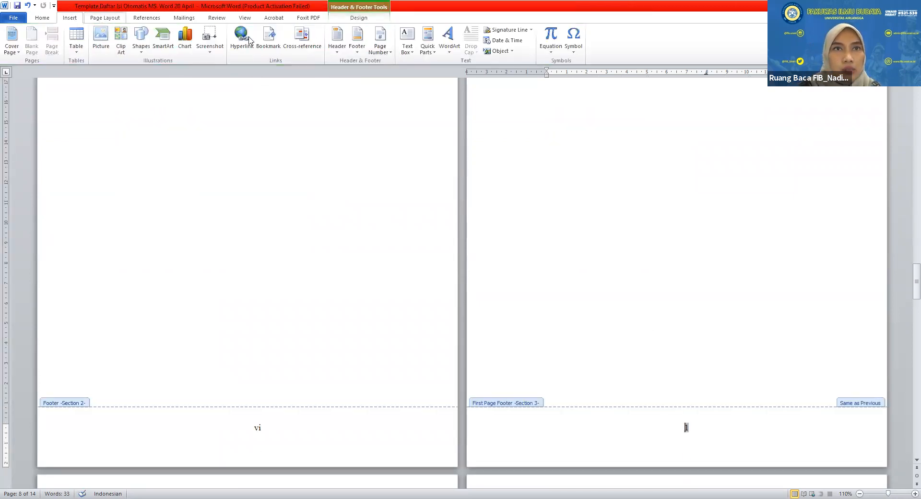
pyautogui.click(384, 53)
pyautogui.moveTo(397, 66)
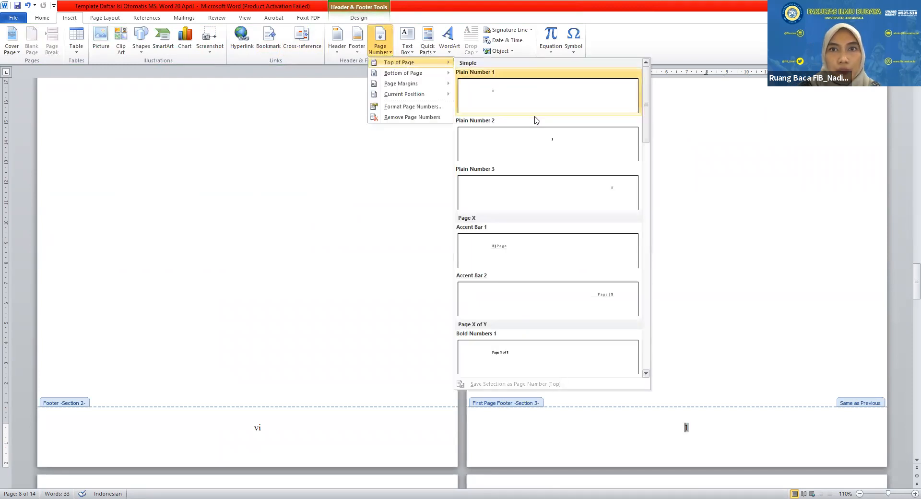
pyautogui.click(569, 189)
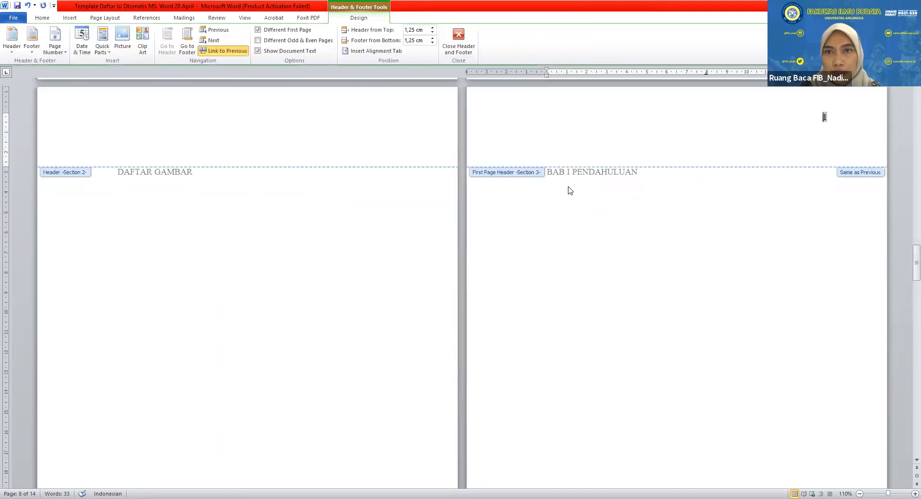
# Check the headers of the chapter pages, undo the page number inserted in the BAB I header, and leave header editing.
pyautogui.scroll(-12, 609, 255)
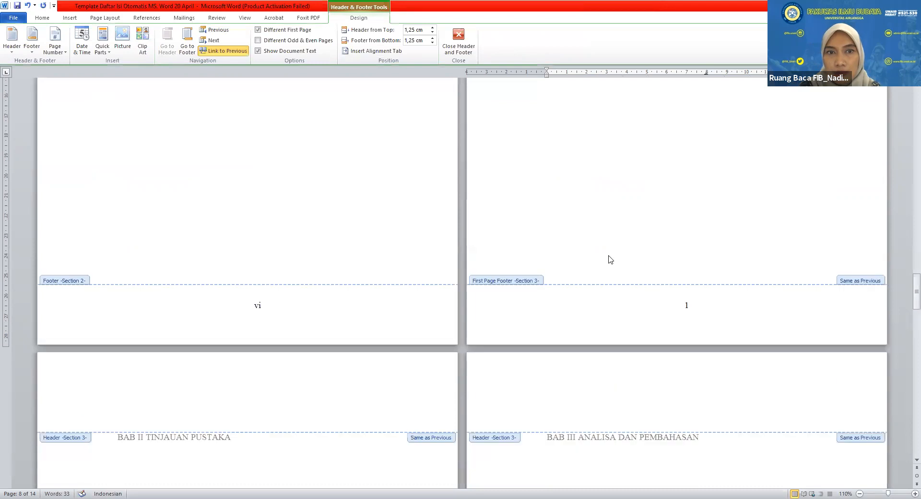
pyautogui.scroll(-15, 610, 255)
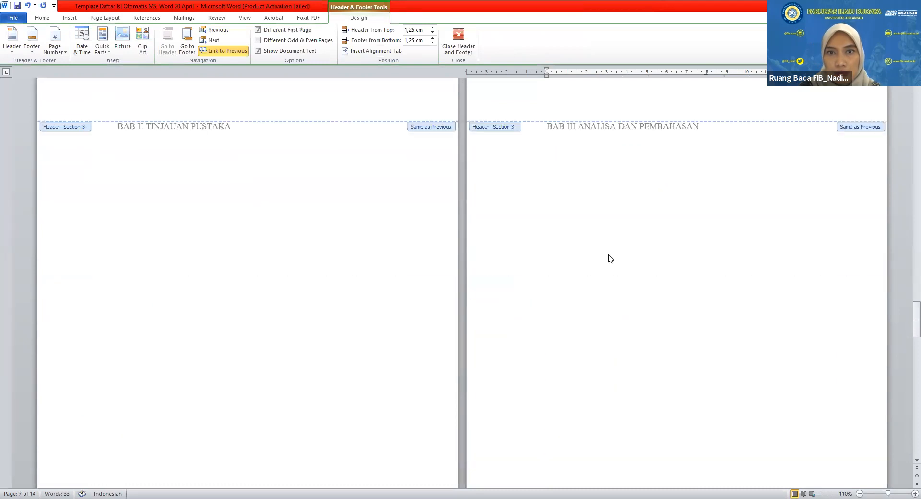
pyautogui.scroll(-1, 611, 259)
pyautogui.scroll(14, 609, 255)
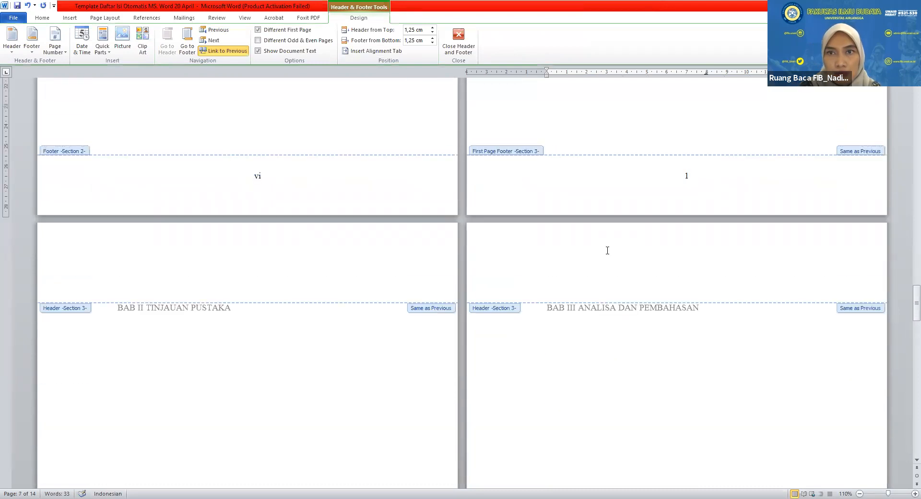
pyautogui.scroll(12, 607, 250)
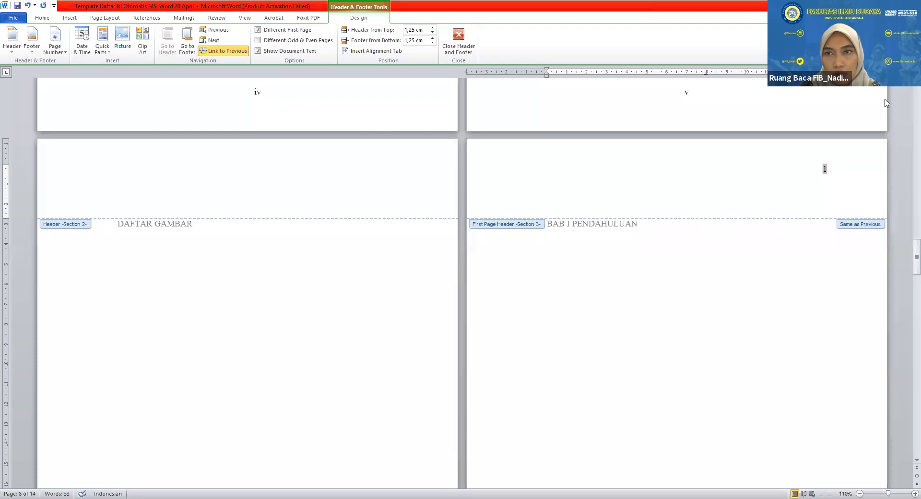
pyautogui.scroll(-2, 810, 276)
pyautogui.scroll(2, 806, 271)
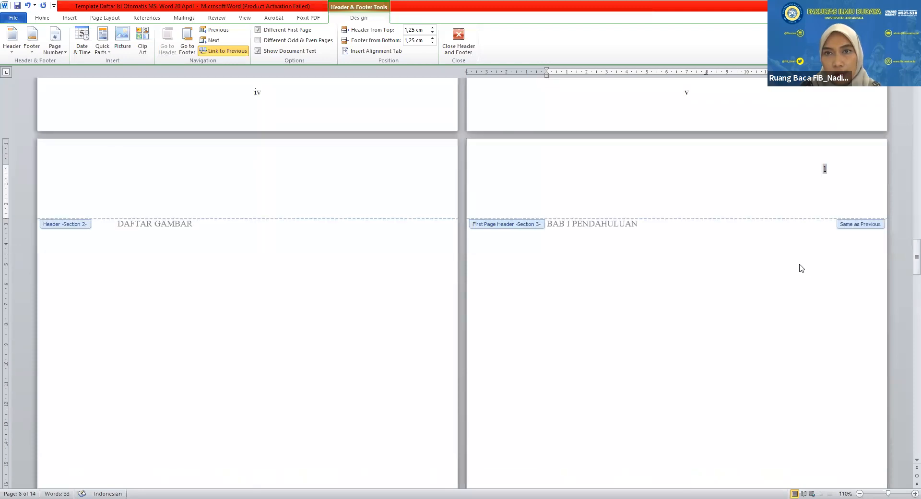
pyautogui.hotkey('ctrl', 'z')
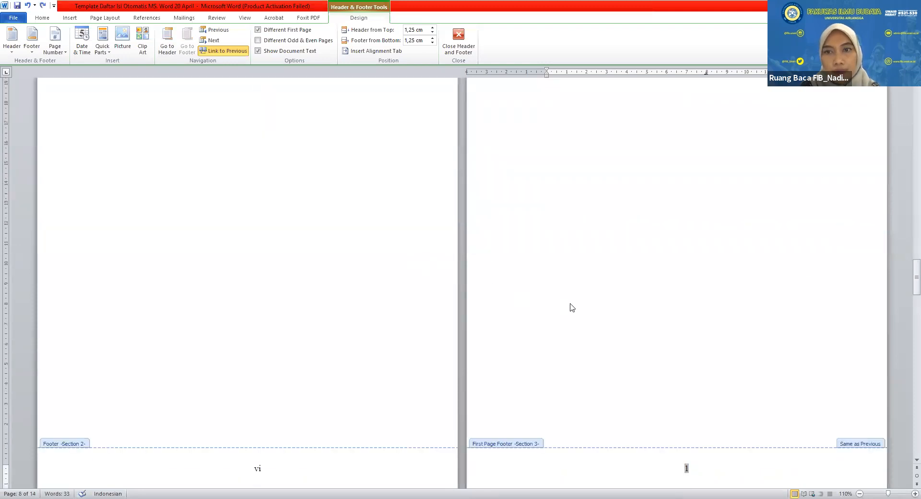
pyautogui.doubleClick(756, 261)
# Examine the footer page numbers from the DAFTAR GAMBAR and BAB I pages through the BAB V page.
pyautogui.scroll(-5, 754, 293)
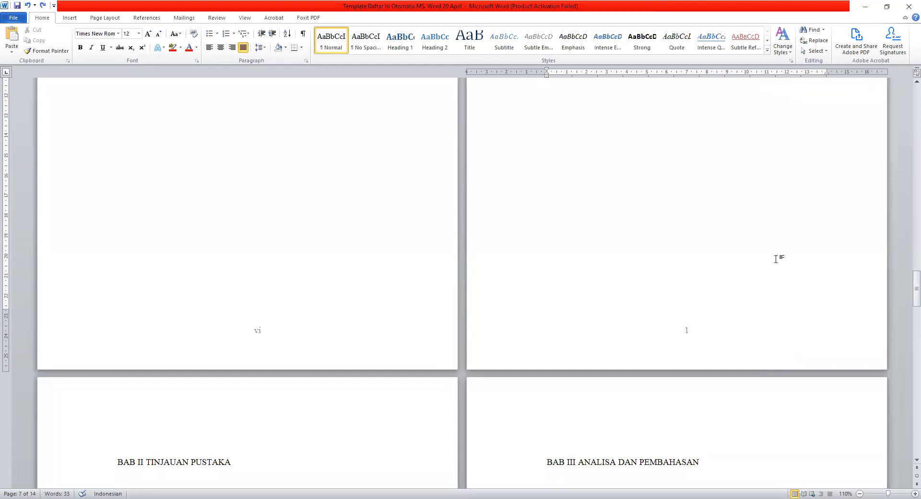
pyautogui.scroll(5, 661, 380)
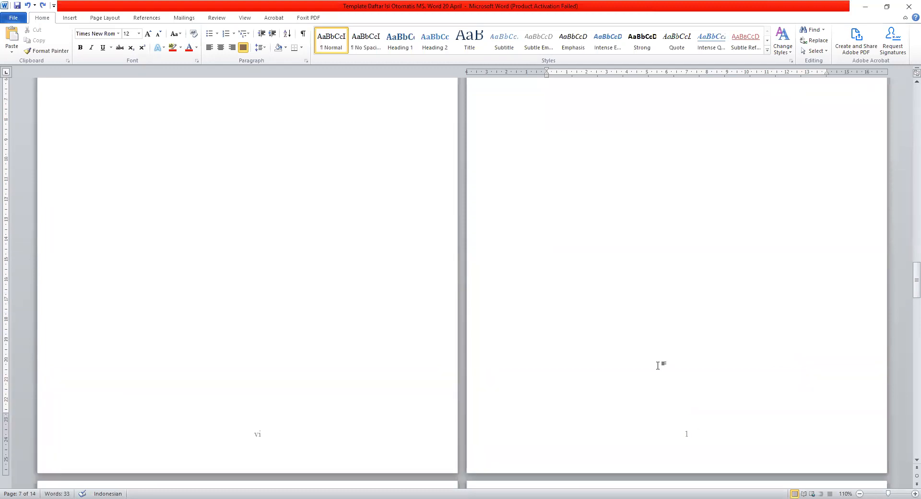
pyautogui.scroll(2, 657, 366)
pyautogui.scroll(-8, 658, 366)
pyautogui.scroll(-3, 658, 365)
pyautogui.scroll(-1, 658, 366)
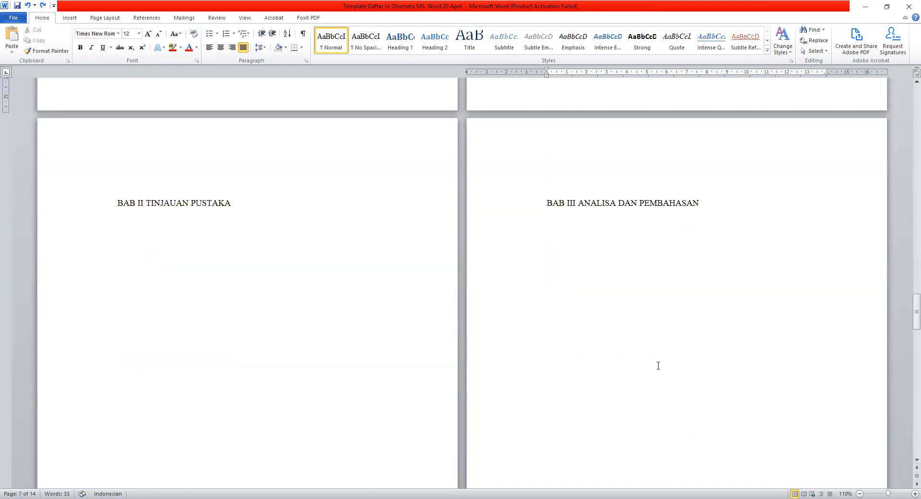
pyautogui.scroll(-10, 658, 363)
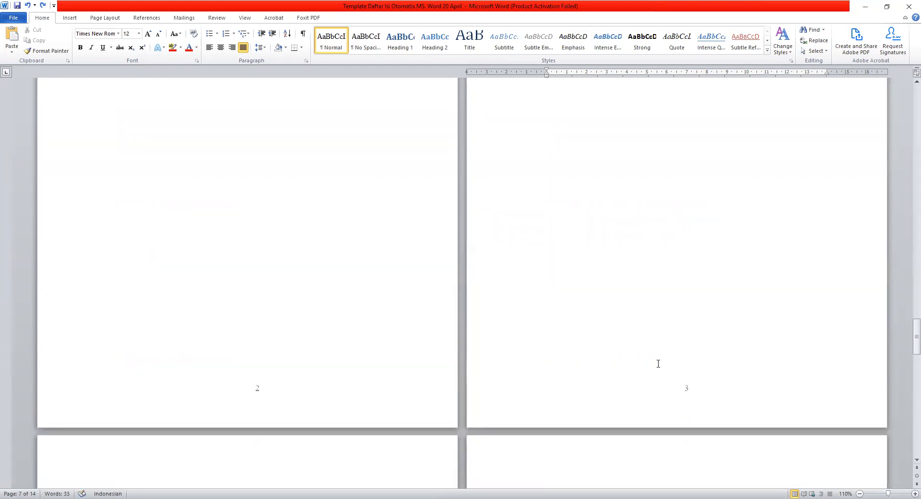
pyautogui.scroll(5, 659, 362)
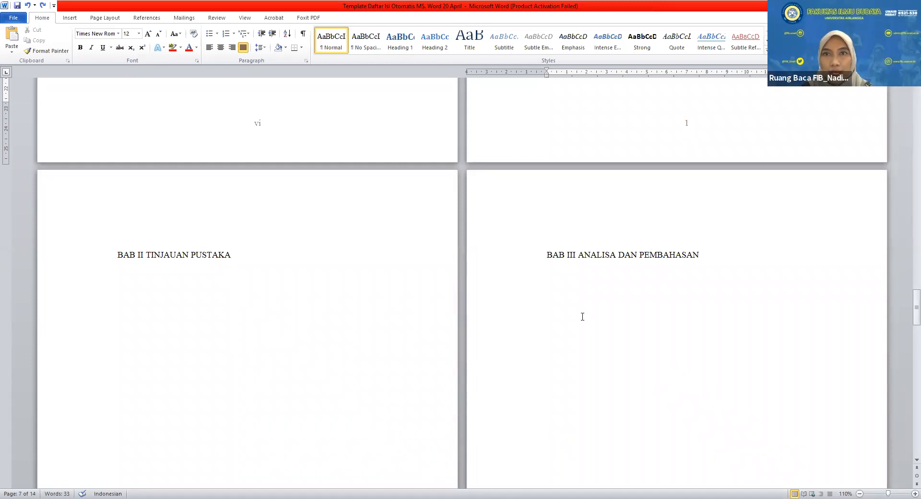
pyautogui.scroll(10, 582, 315)
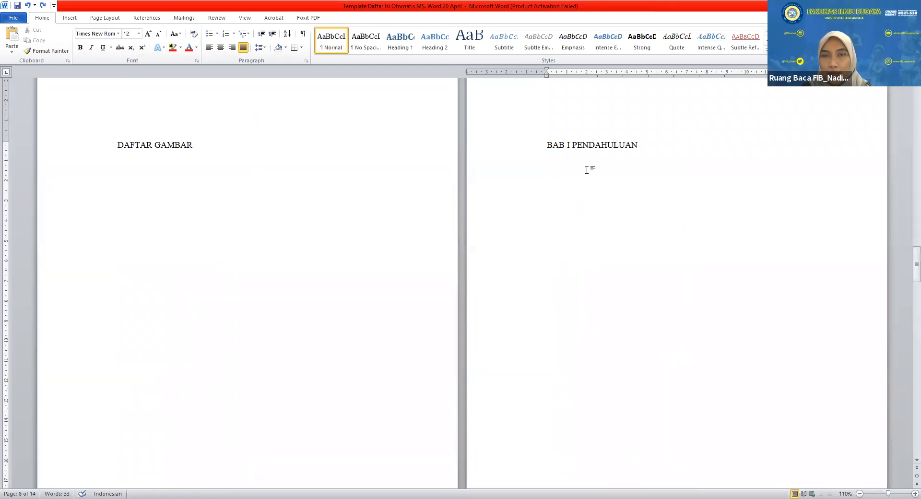
pyautogui.scroll(-3, 596, 448)
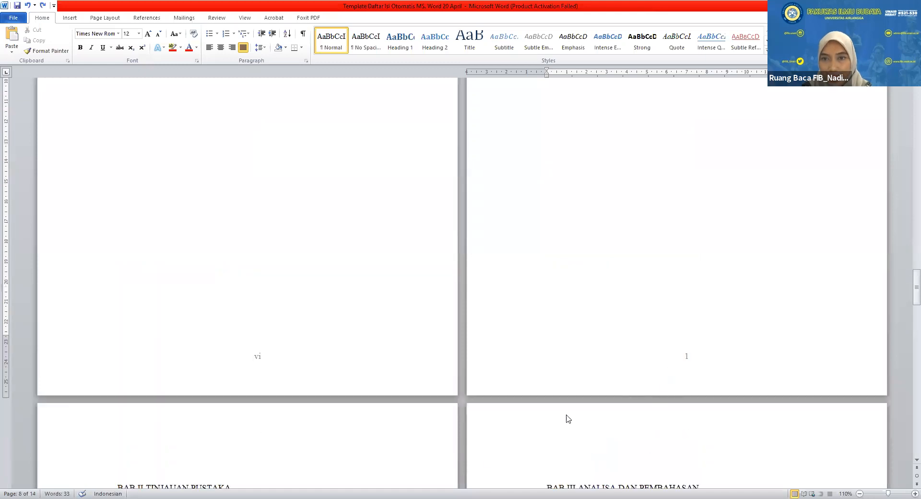
pyautogui.scroll(-3, 410, 486)
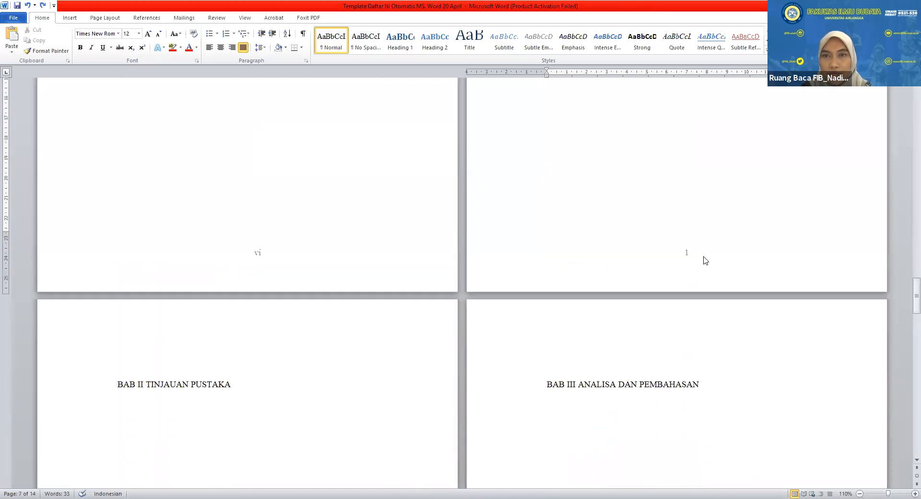
pyautogui.scroll(9, 705, 259)
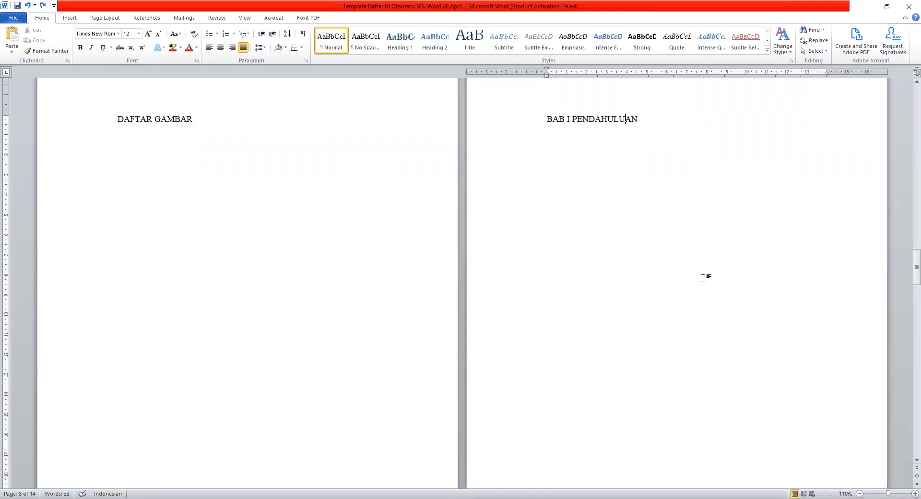
pyautogui.scroll(-3, 702, 298)
pyautogui.scroll(-8, 701, 317)
pyautogui.scroll(2, 699, 330)
pyautogui.scroll(-6, 699, 331)
pyautogui.scroll(-15, 699, 331)
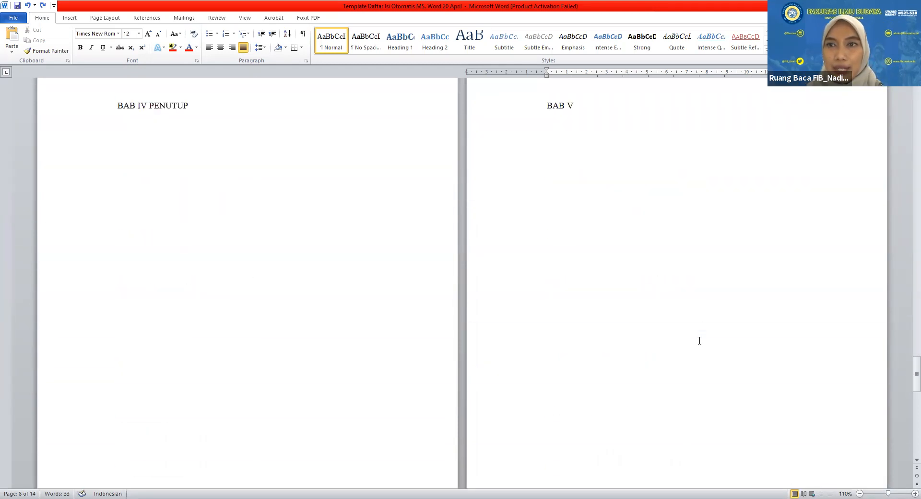
pyautogui.scroll(-7, 691, 377)
pyautogui.scroll(8, 689, 373)
# On the first page, leave a blank line below HALAMAN DEPAN and add the line HEADING 1 = BAB.
pyautogui.moveTo(909, 377); pyautogui.dragTo(909, 116)
pyautogui.click(170, 173)
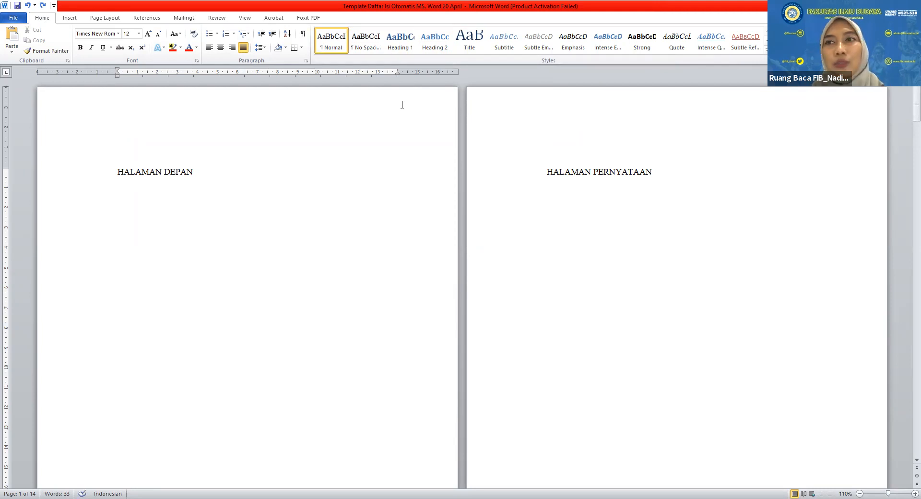
pyautogui.press('End')
pyautogui.press('Return')
pyautogui.press('Return')
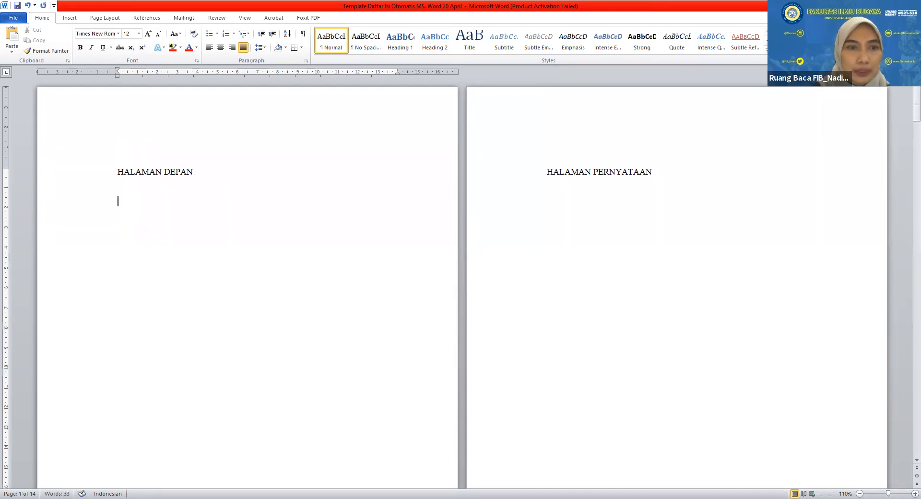
pyautogui.write('HEADING')
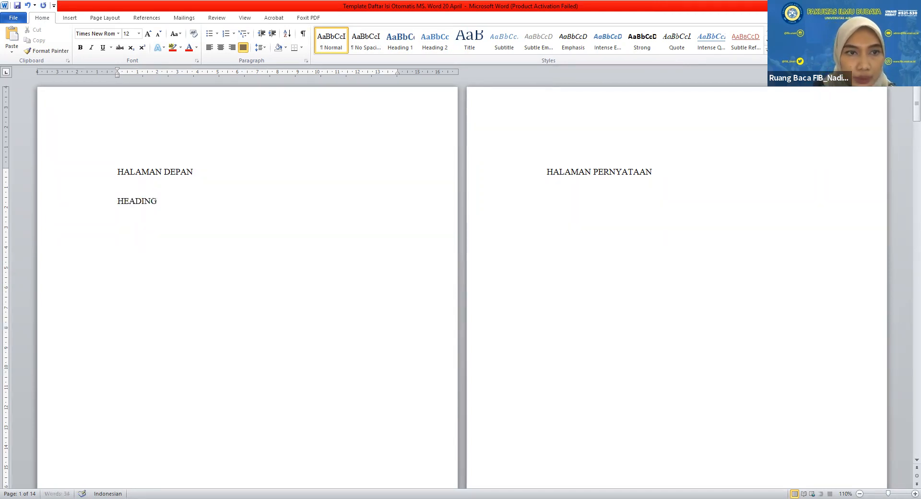
pyautogui.write(' 1 = BAB')
pyautogui.press('Return')
# Add the lines HEADING 2 = SUB BAB and HEADING 3 = SUB SUB BAB to the heading list.
pyautogui.write('HEADIN')
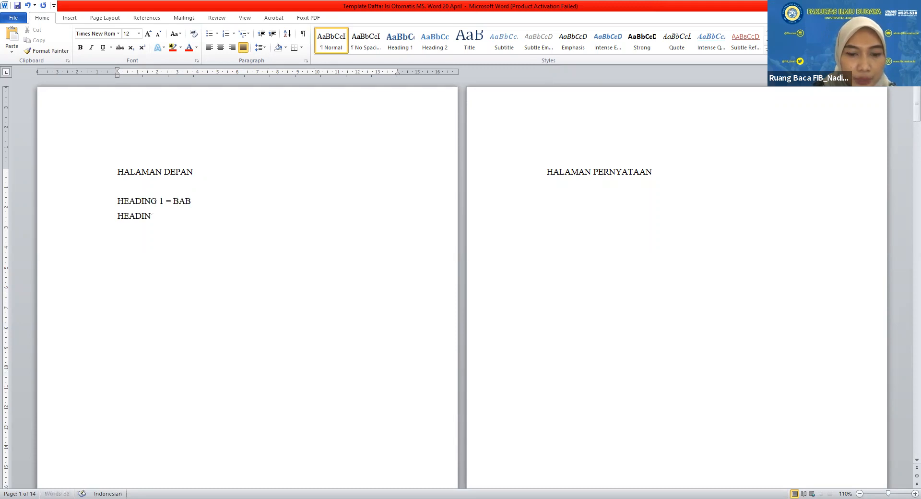
pyautogui.write('G 2 = SUB BAB')
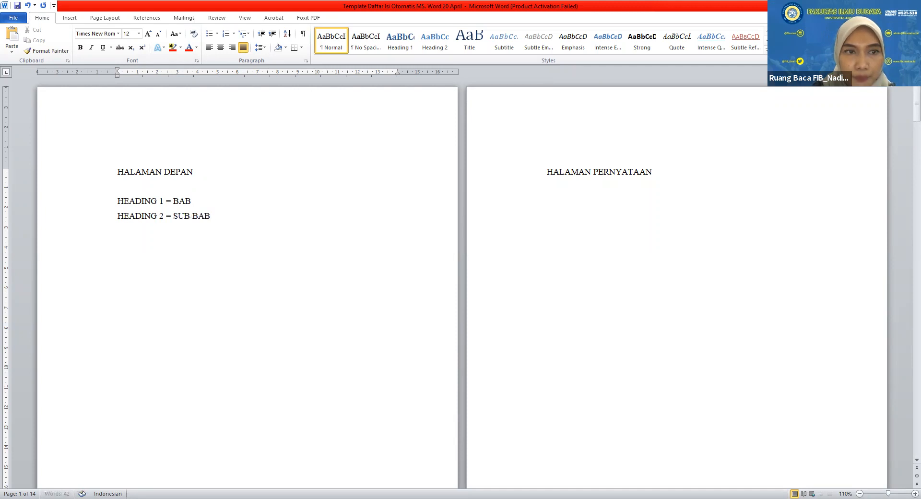
pyautogui.press('Return')
pyautogui.write('HEADING ')
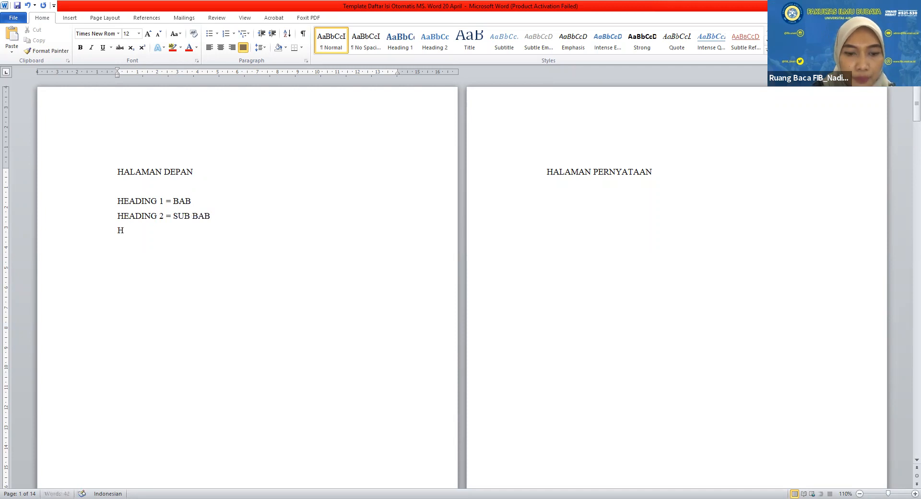
pyautogui.write('3')
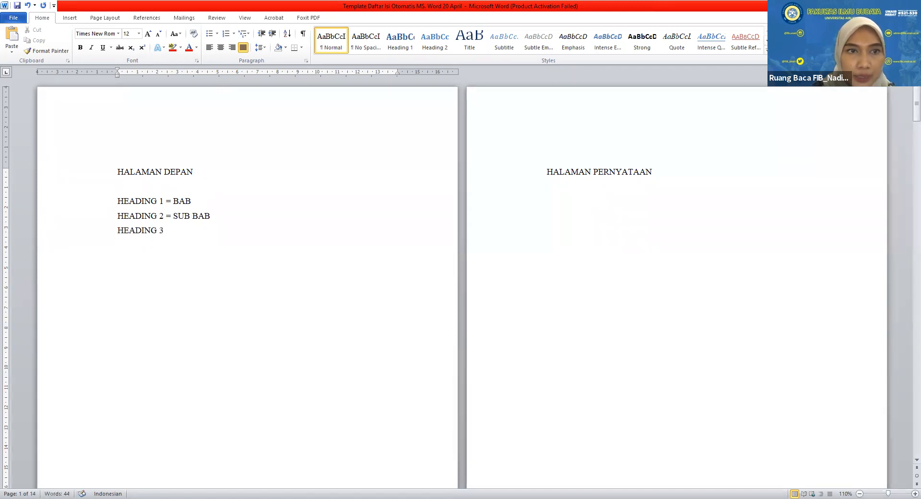
pyautogui.write(' = SUB SUB BAB')
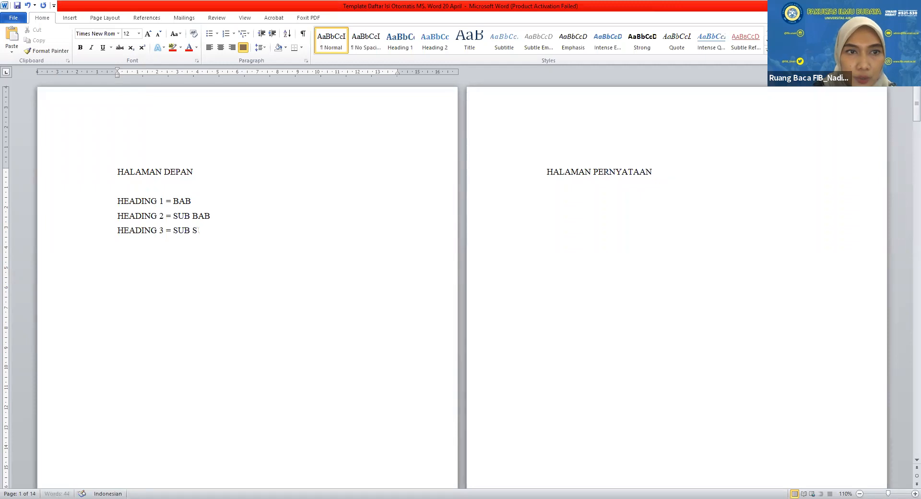
# Add the line HEADING 4 = DAFTAR TABEL below the HEADING 3 line on the first page.
pyautogui.press('Return')
pyautogui.write('HEADING 4 -')
pyautogui.click(175, 251)
pyautogui.press('BackSpace')
pyautogui.press('BackSpace')
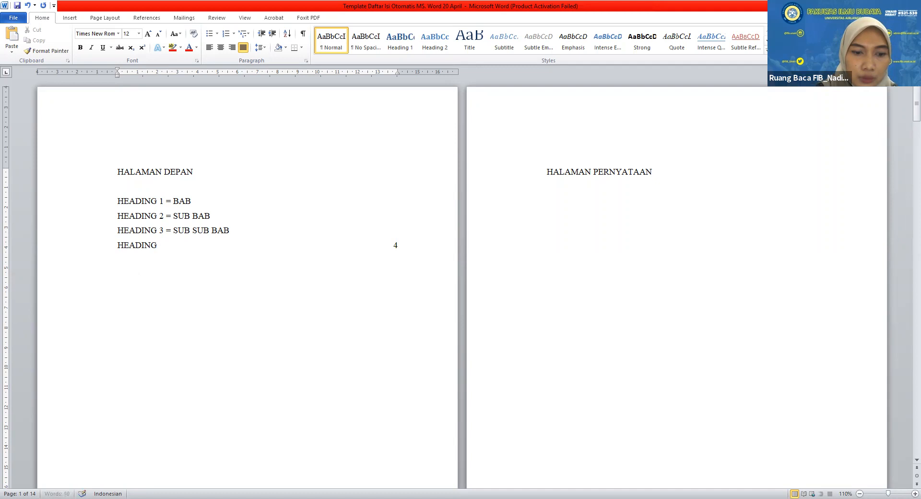
pyautogui.write('DAFTAR TABEL')
pyautogui.press('Return')
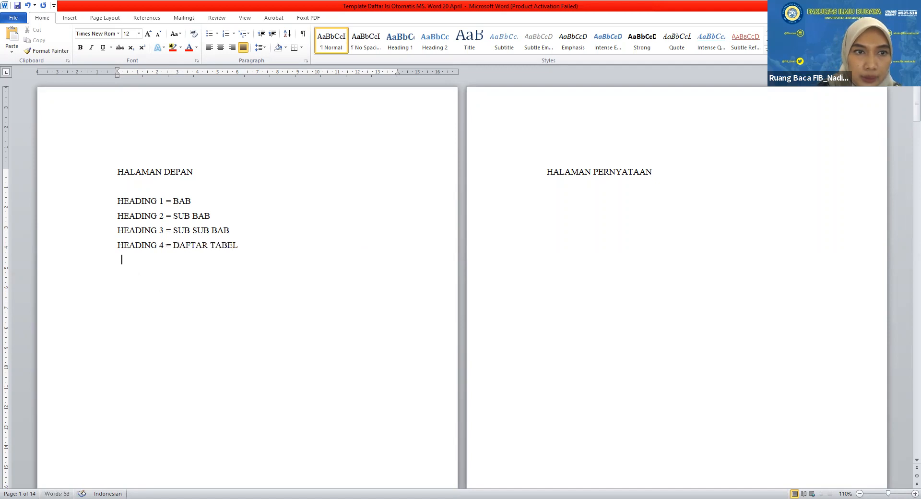
# Leave a blank line below the HEADING 4 line and add the line HEADING 5 = DAFTAR GAMBAR.
pyautogui.press('BackSpace')
pyautogui.press('Return')
pyautogui.press('Return')
pyautogui.write('HEADING')
pyautogui.press('Tab')
pyautogui.write('5')
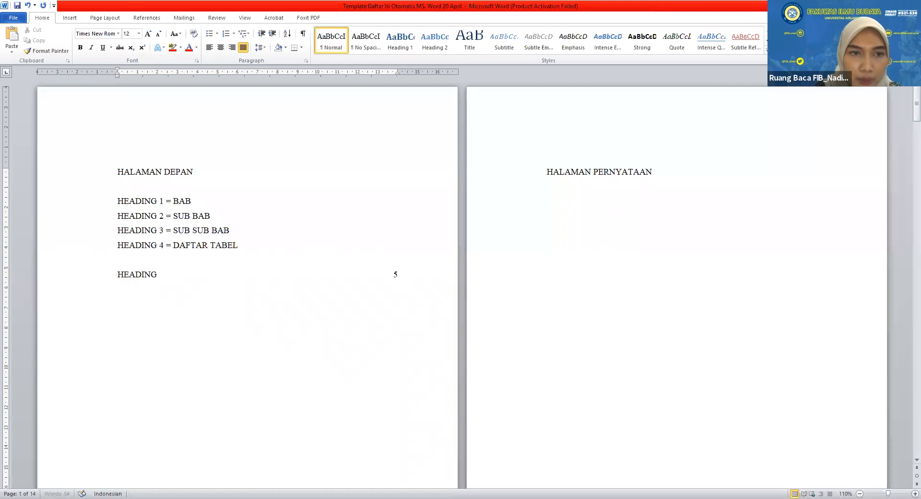
pyautogui.write(' = D')
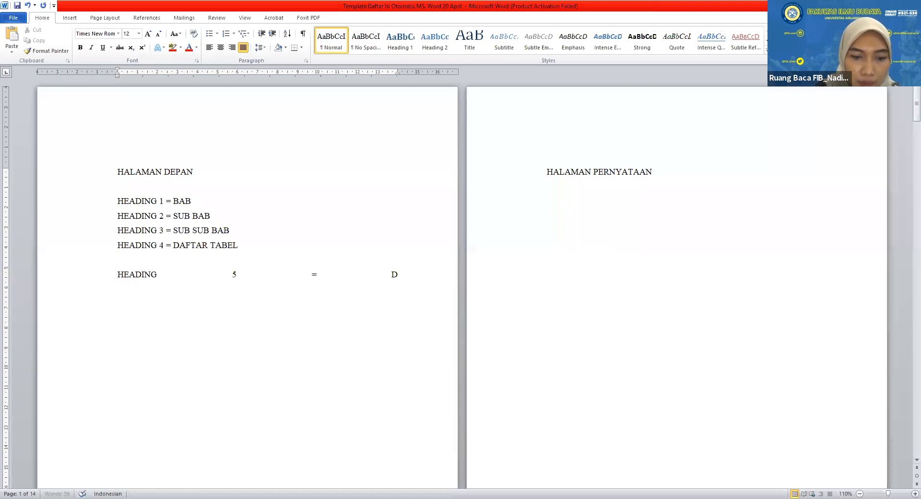
pyautogui.write('AFTAR GAMBAR')
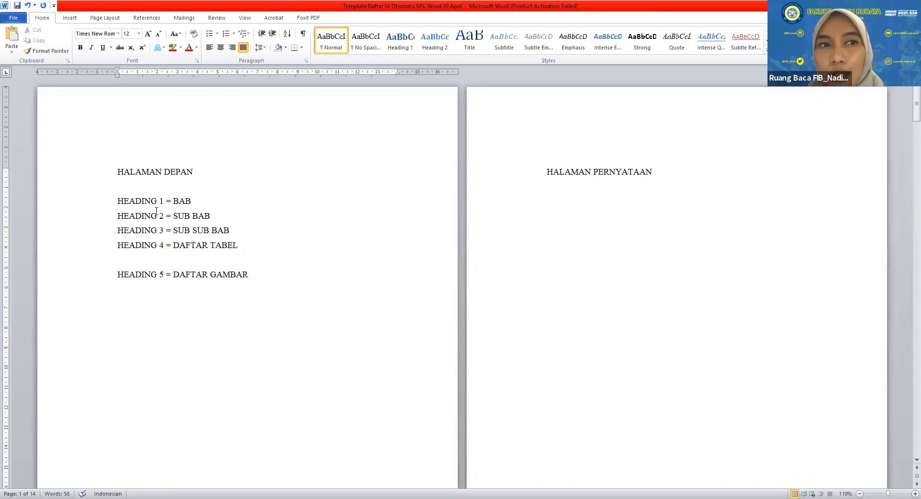
# Highlight the whole list from HEADING 1 to HEADING 5, and highlight only the HEADING 1 = BAB line.
pyautogui.moveTo(117, 201); pyautogui.dragTo(240, 284)
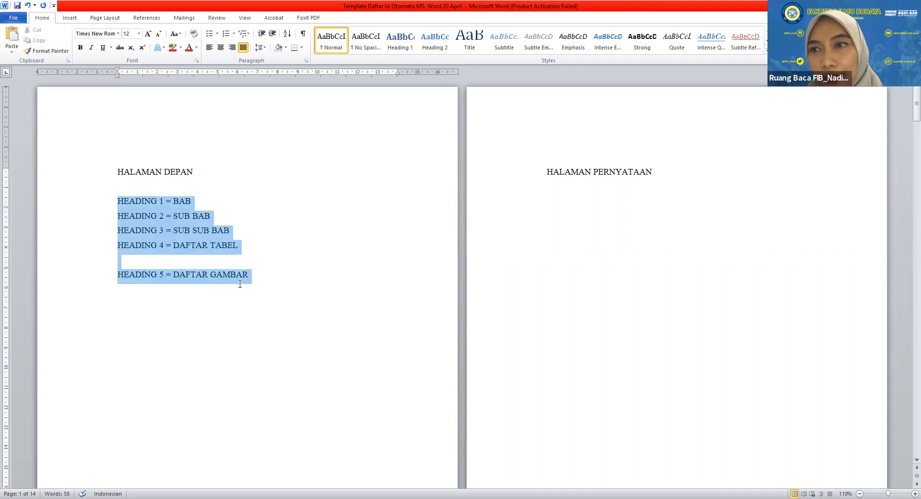
pyautogui.click(176, 230)
pyautogui.moveTo(121, 206); pyautogui.dragTo(194, 207)
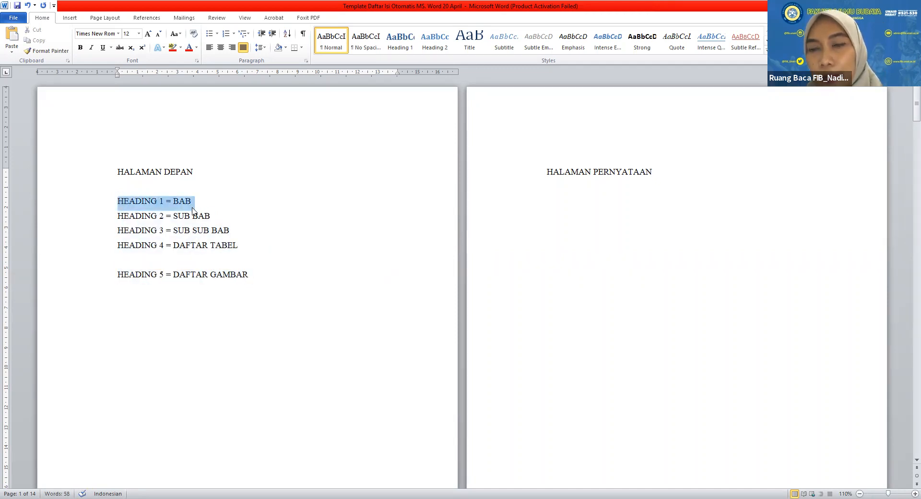
# Apply the Heading 1 style to the HALAMAN DEPAN title on the first page.
pyautogui.click(203, 261)
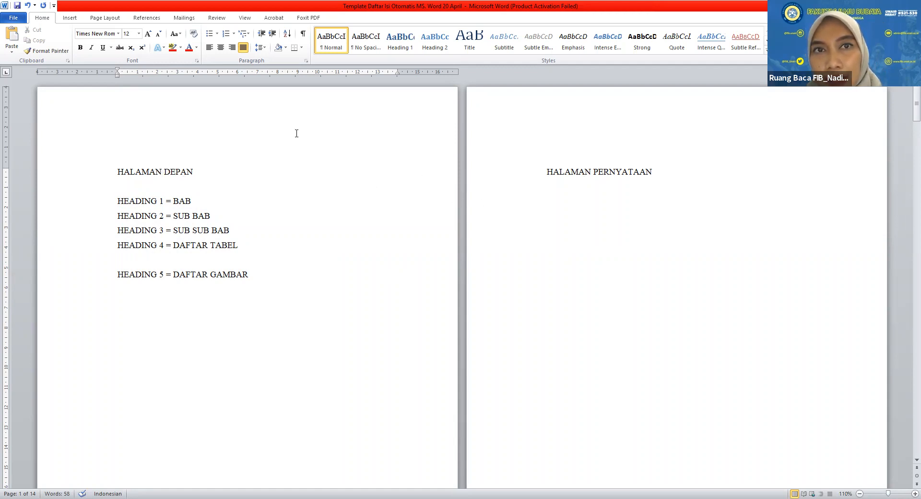
pyautogui.click(402, 43)
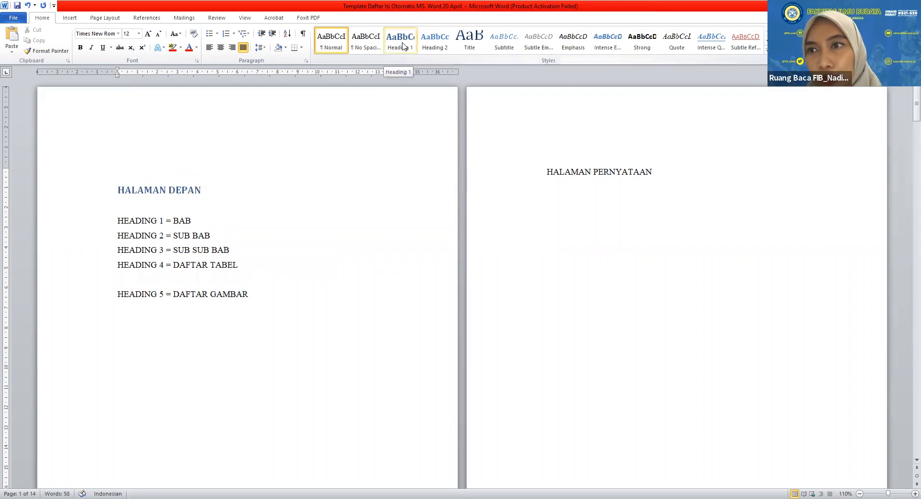
pyautogui.click(403, 46)
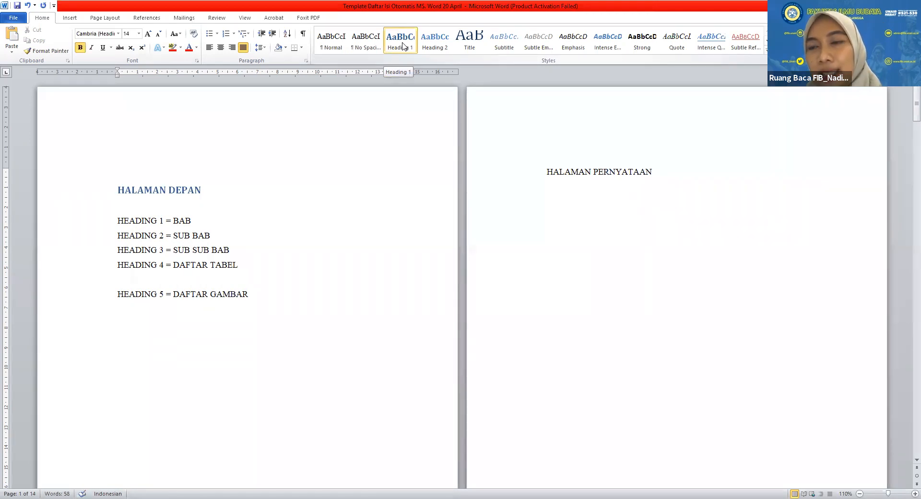
# Modify the Heading 1 style, renaming it BAB and basing it on (no style).
pyautogui.rightClick(403, 46)
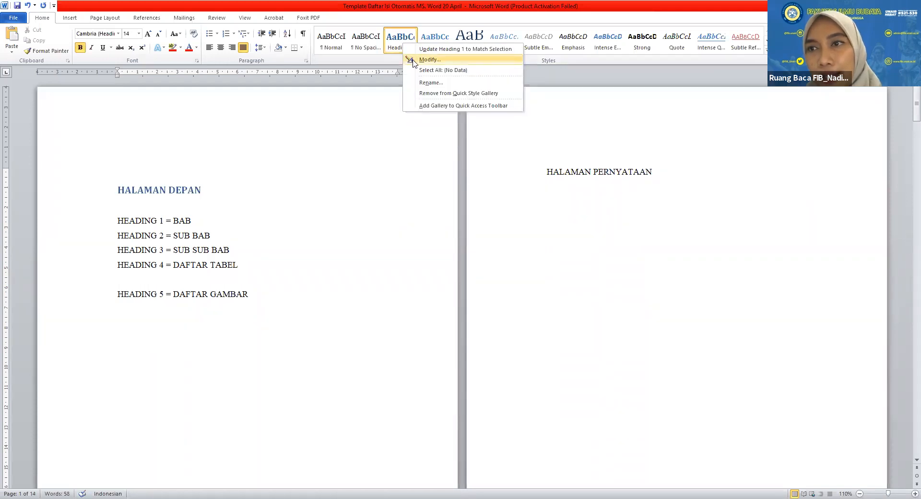
pyautogui.click(413, 60)
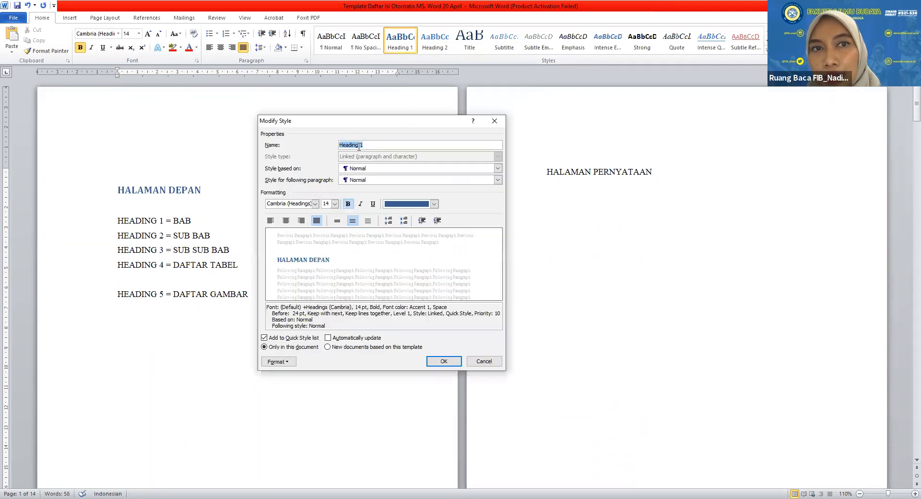
pyautogui.write('BAB')
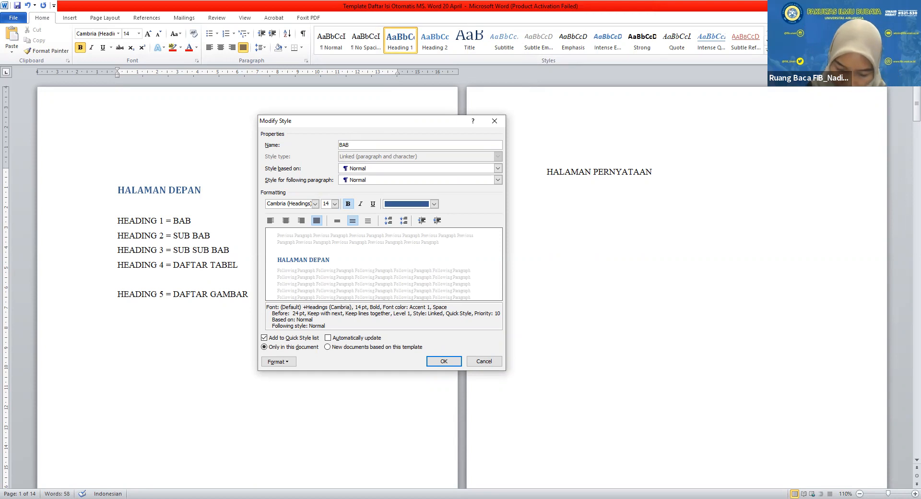
pyautogui.click(378, 170)
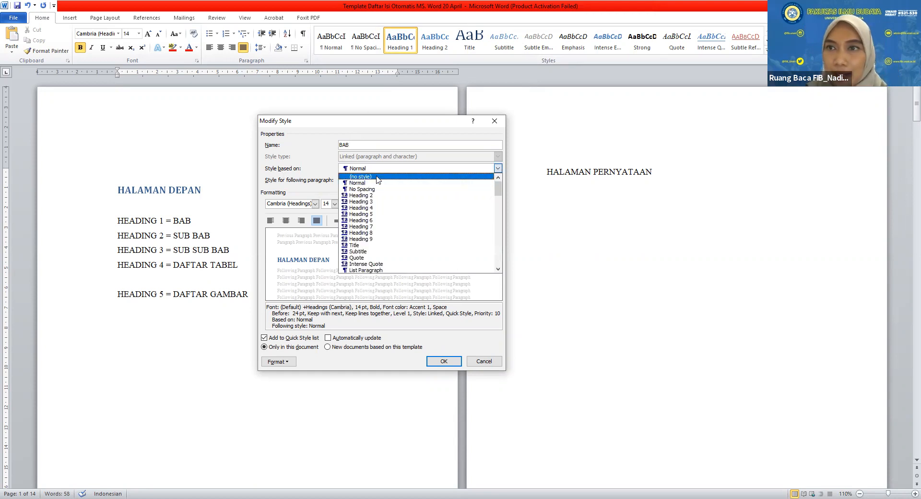
pyautogui.click(378, 177)
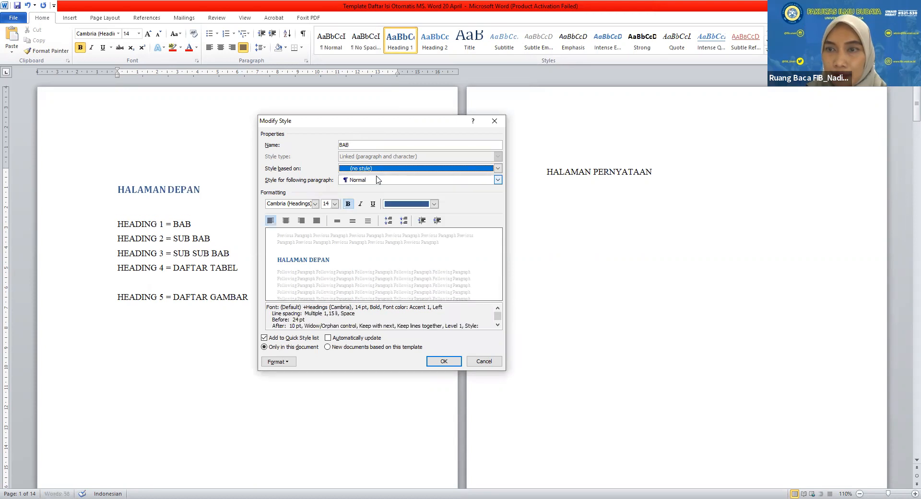
# Set the BAB style's font to Times New Roman, size 12, with Automatic font color.
pyautogui.click(316, 204)
pyautogui.click(317, 238)
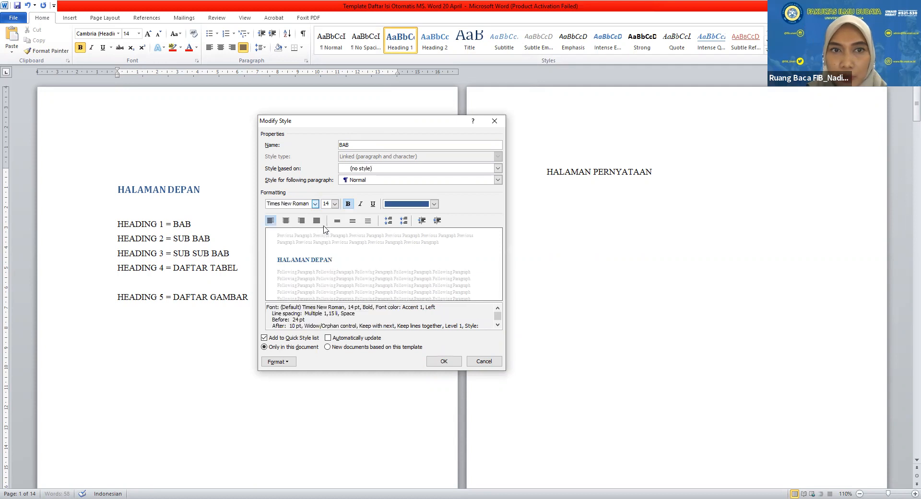
pyautogui.click(335, 204)
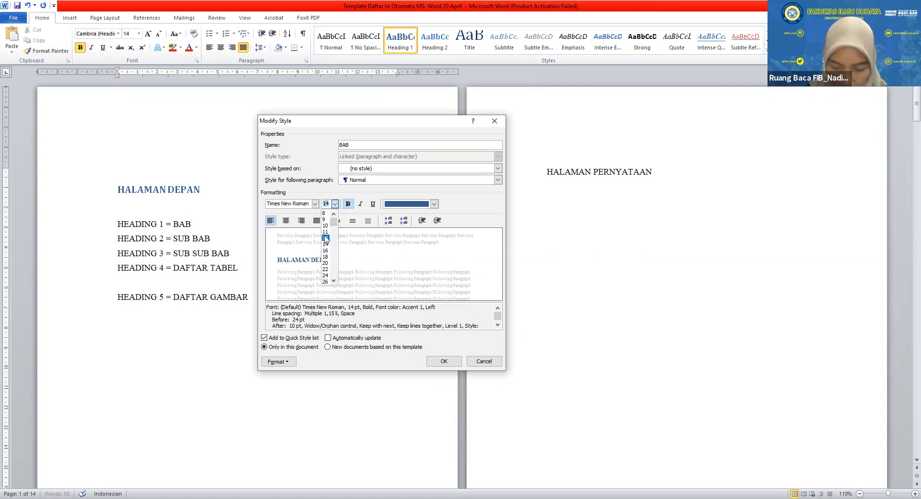
pyautogui.click(326, 238)
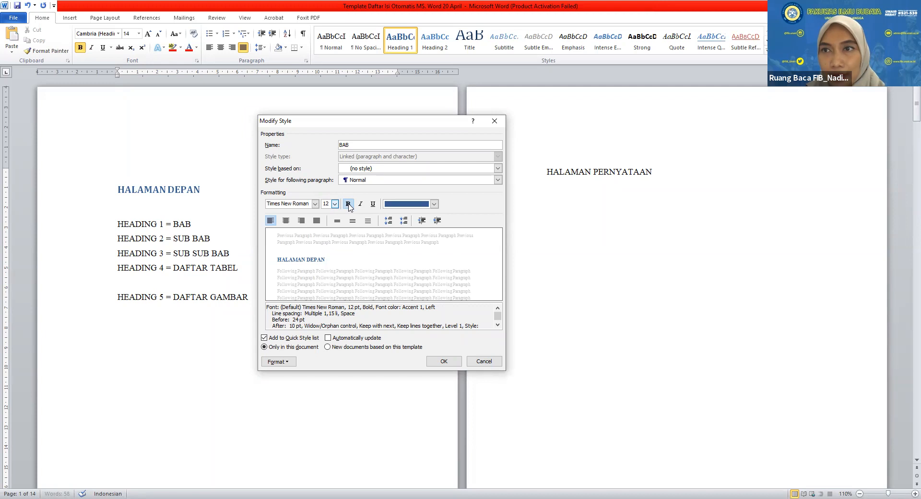
pyautogui.click(396, 206)
pyautogui.click(390, 219)
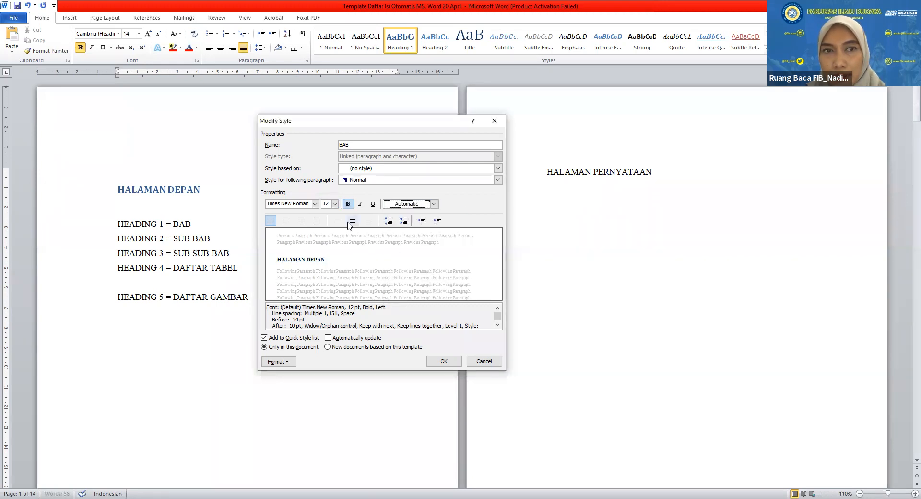
# Center the BAB style with double line spacing, remove its spacing before and after paragraphs, and save the style.
pyautogui.click(289, 224)
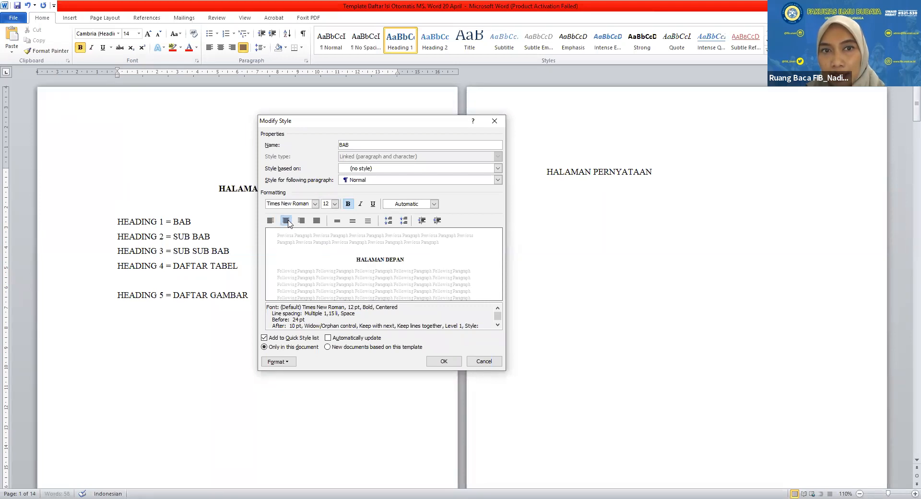
pyautogui.click(368, 222)
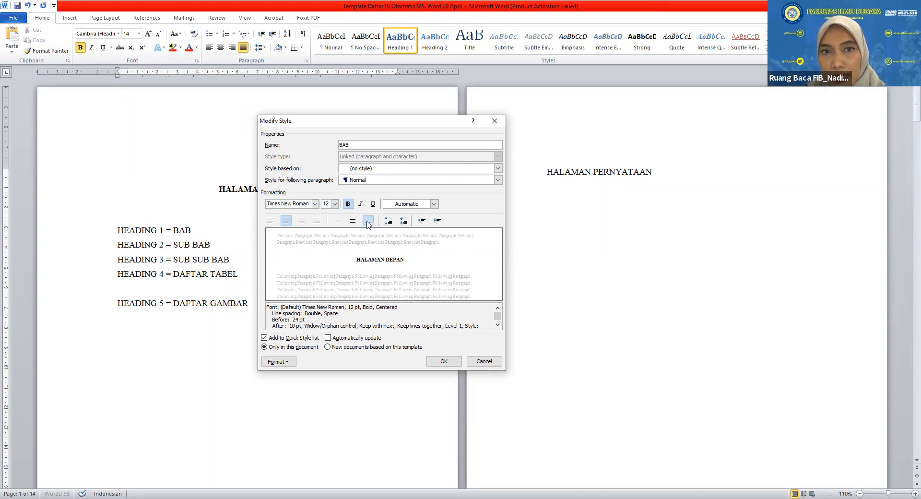
pyautogui.click(403, 220)
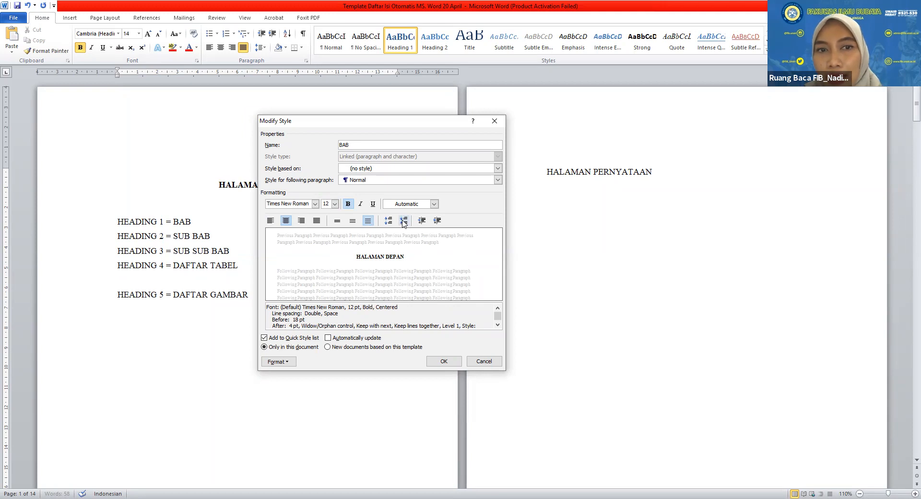
pyautogui.click(403, 221)
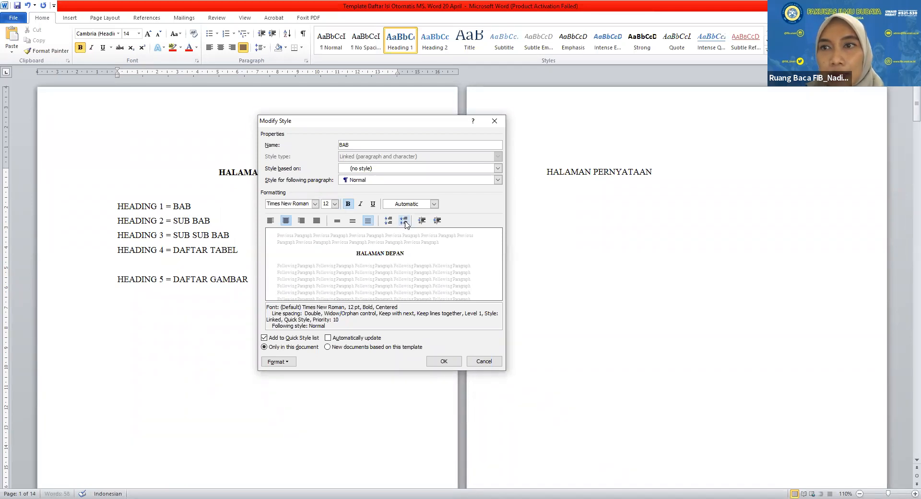
pyautogui.click(437, 359)
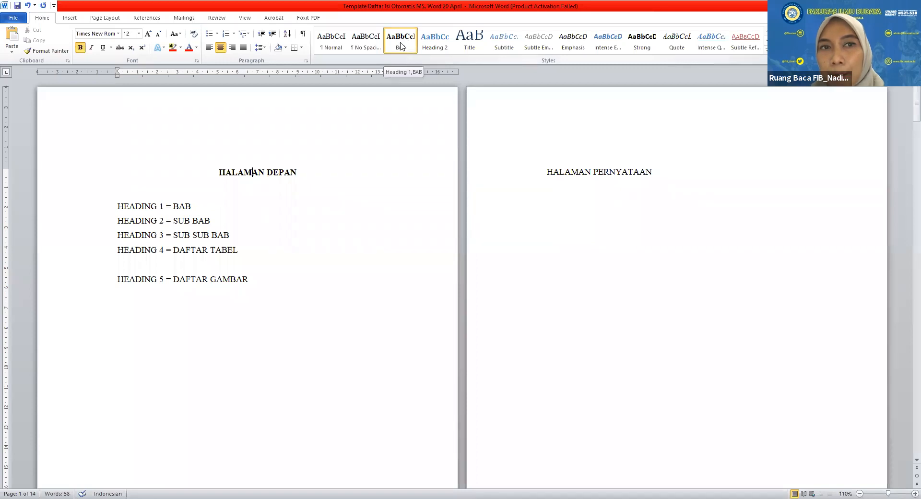
# Apply the BAB style to the HALAMAN PERNYATAAN, ABSTRAK and HALAMAN PERSEMBAHAN titles.
pyautogui.click(585, 171)
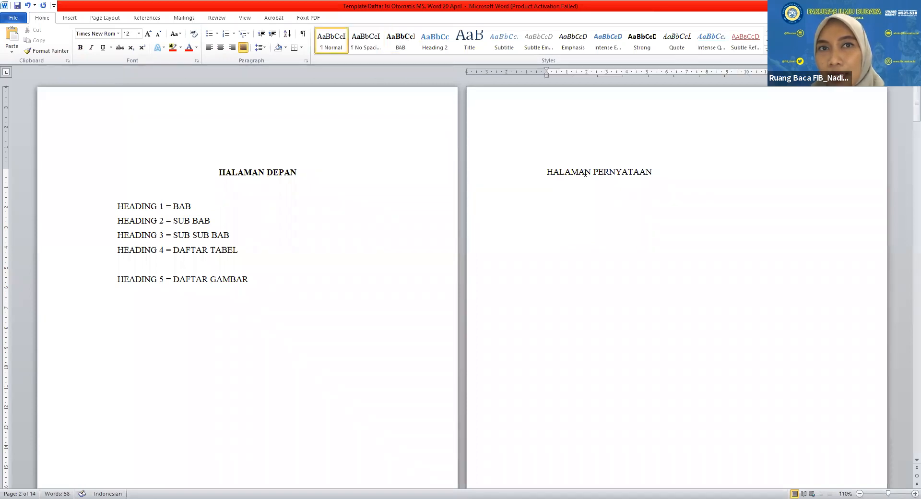
pyautogui.click(405, 44)
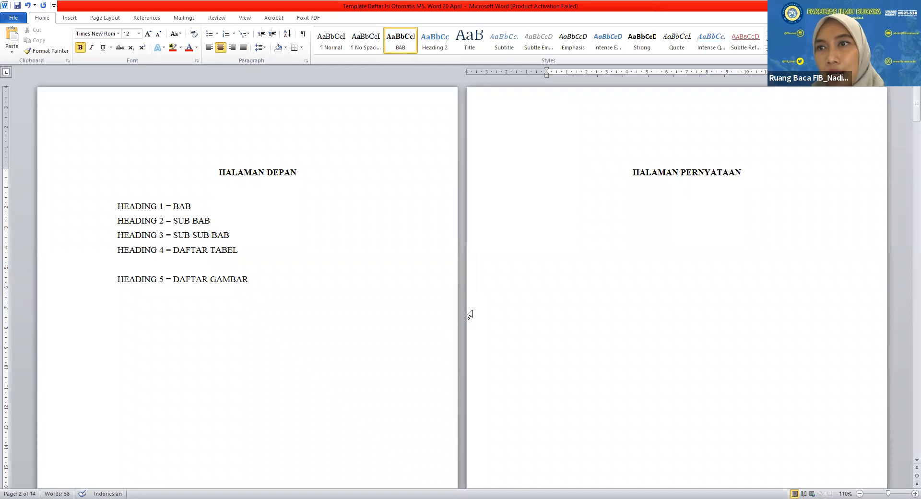
pyautogui.scroll(-10, 470, 314)
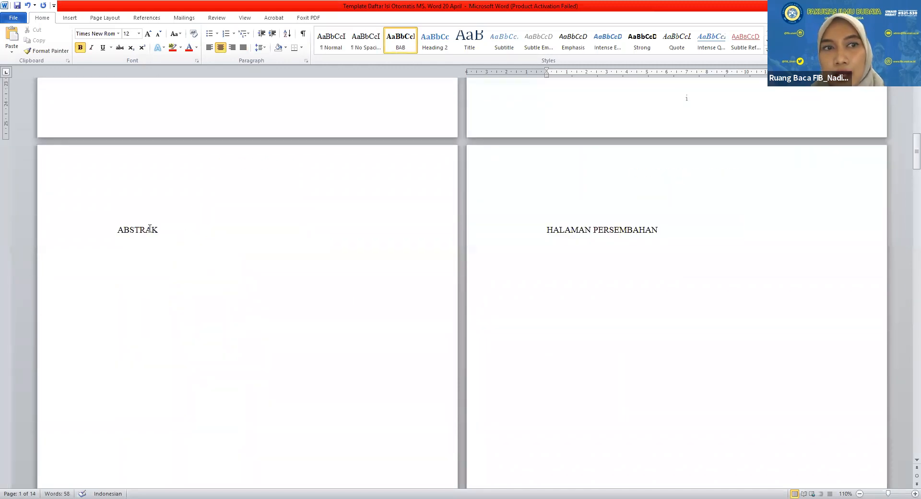
pyautogui.click(150, 229)
pyautogui.click(400, 41)
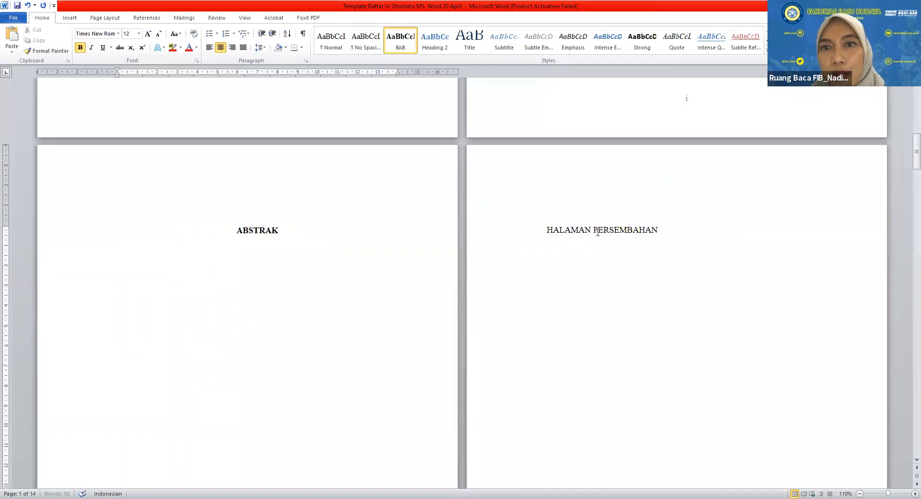
pyautogui.click(598, 232)
pyautogui.click(400, 41)
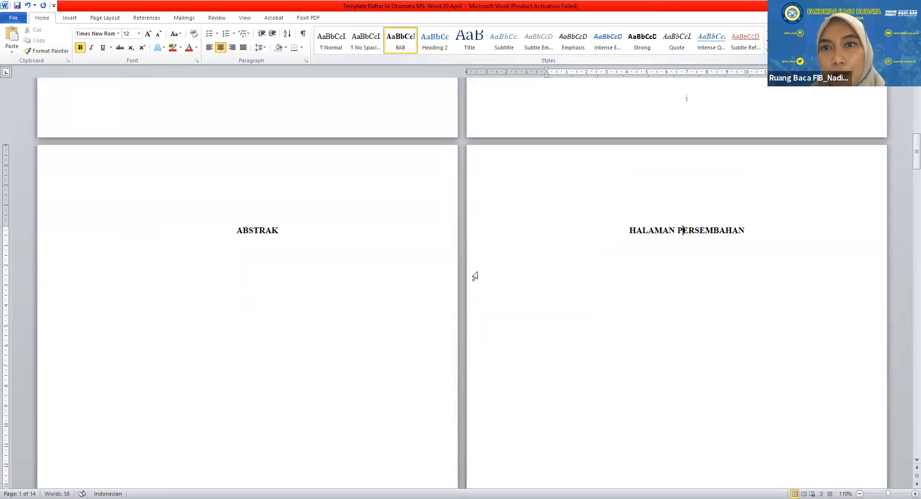
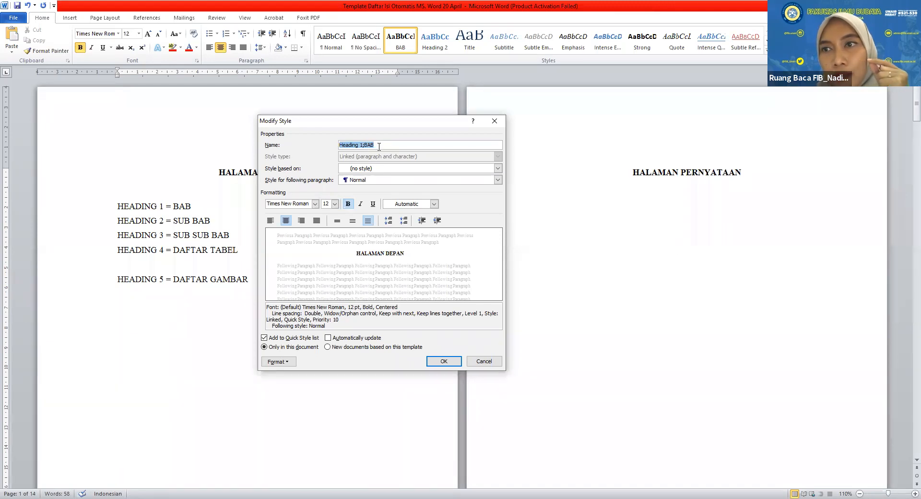
# Enter BAB as the name of the Heading 1 style being modified and base it on (no style).
pyautogui.press('BackSpace')
pyautogui.write('BAB')
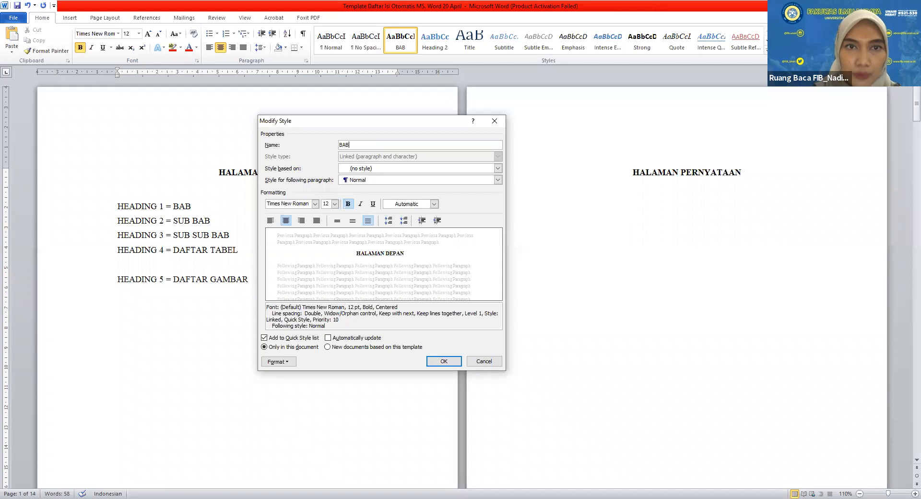
pyautogui.click(370, 171)
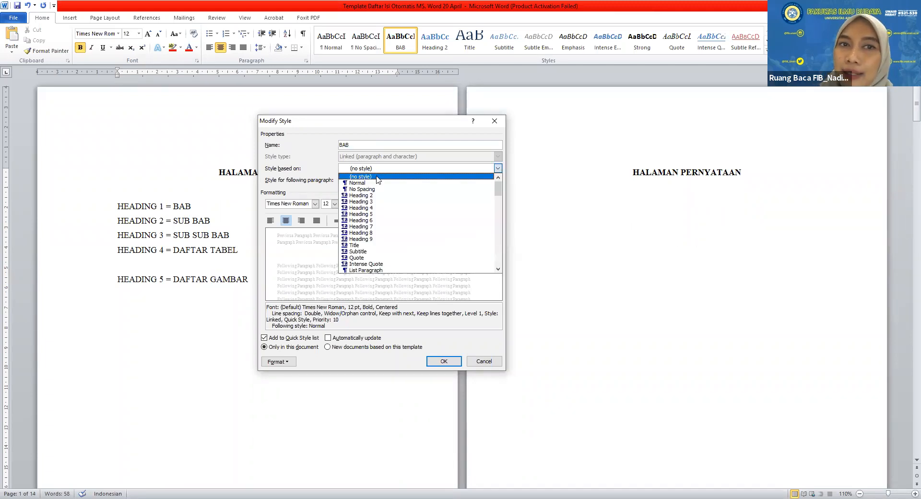
pyautogui.click(378, 177)
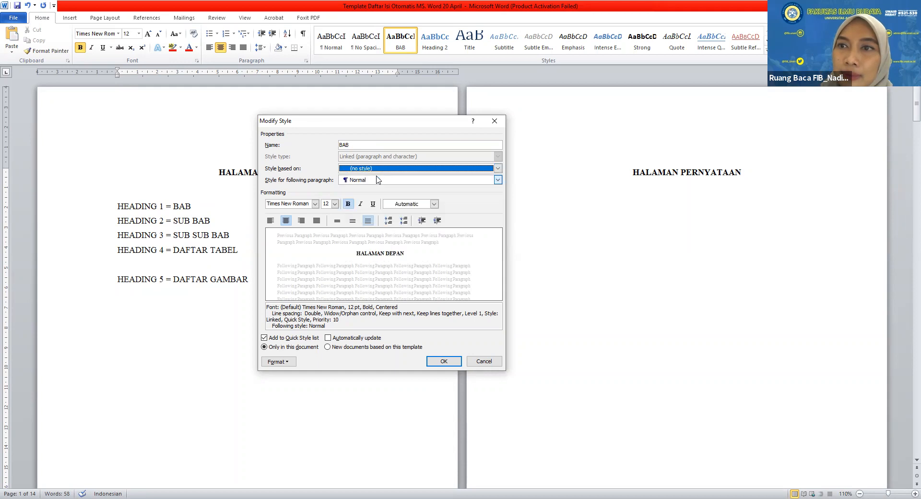
# Choose Times New Roman, size 12 and Automatic font color for the BAB style.
pyautogui.click(315, 203)
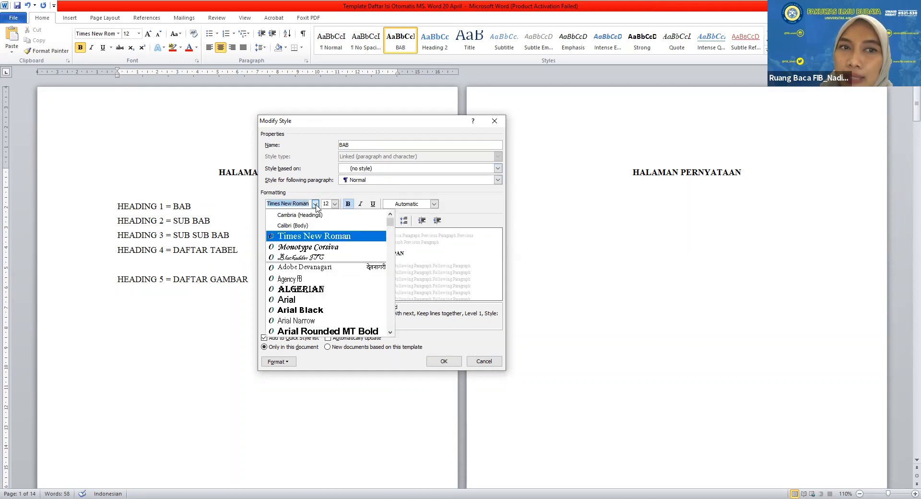
pyautogui.click(312, 235)
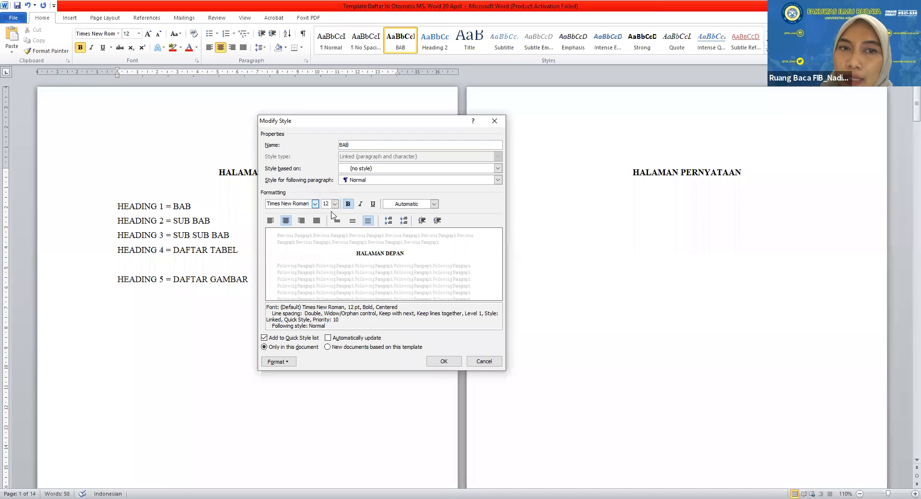
pyautogui.click(335, 204)
pyautogui.click(328, 238)
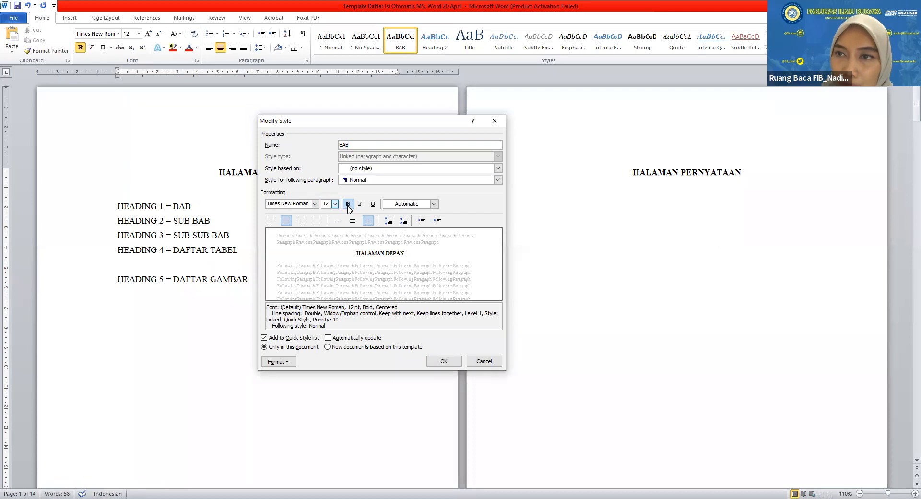
pyautogui.click(408, 205)
pyautogui.click(390, 216)
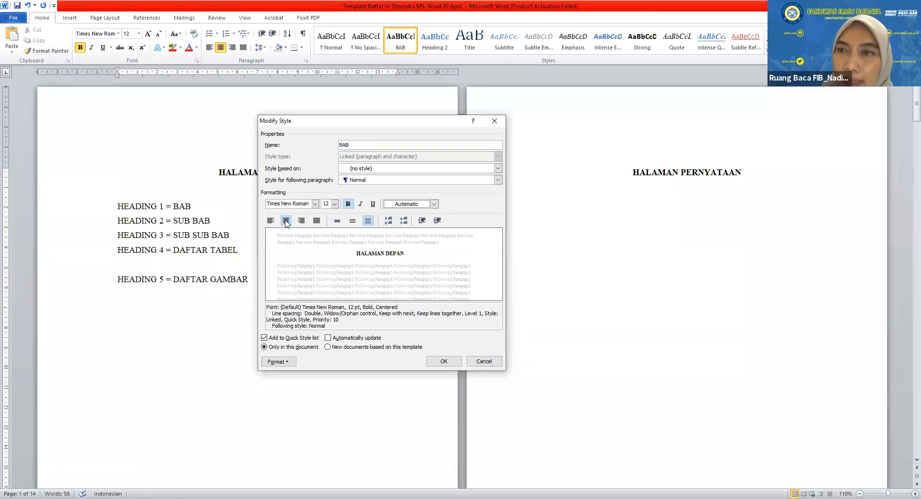
# Set the BAB style's alignment to centered and reduce its paragraph spacing.
pyautogui.click(286, 221)
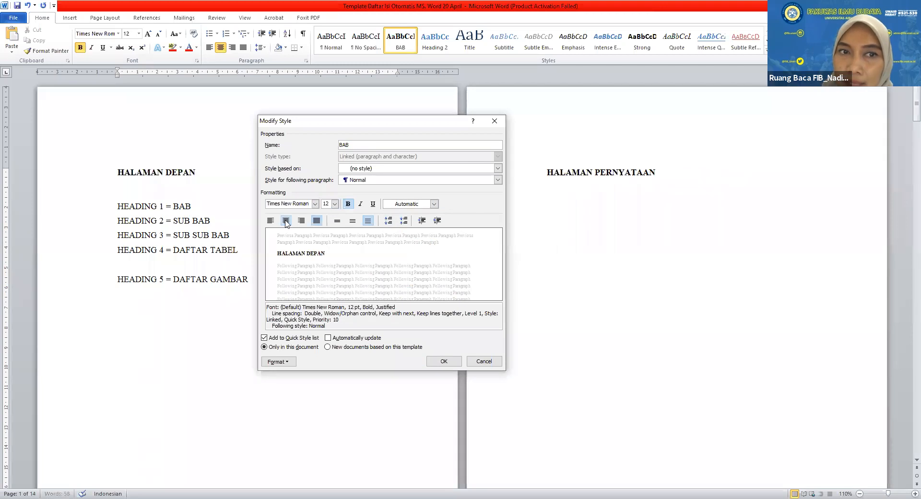
pyautogui.click(286, 221)
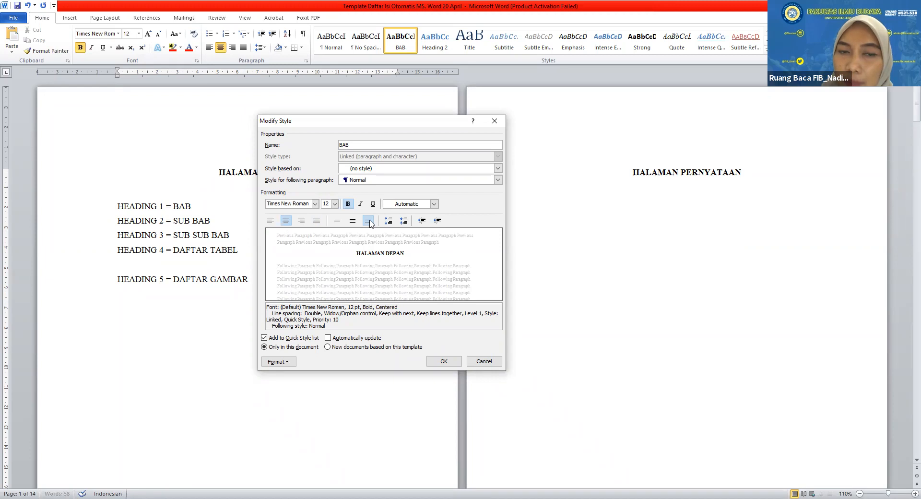
pyautogui.click(404, 224)
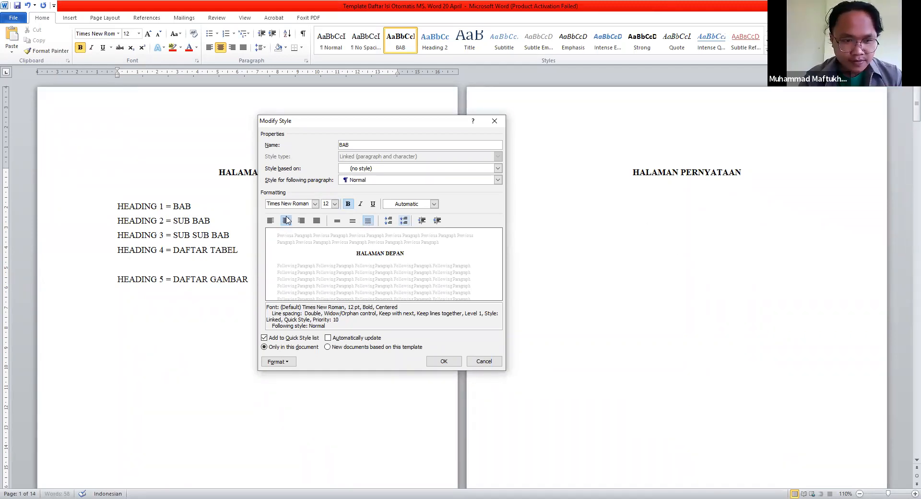
# Try single and 1.5 line spacing on the BAB style and return it to double.
pyautogui.click(337, 223)
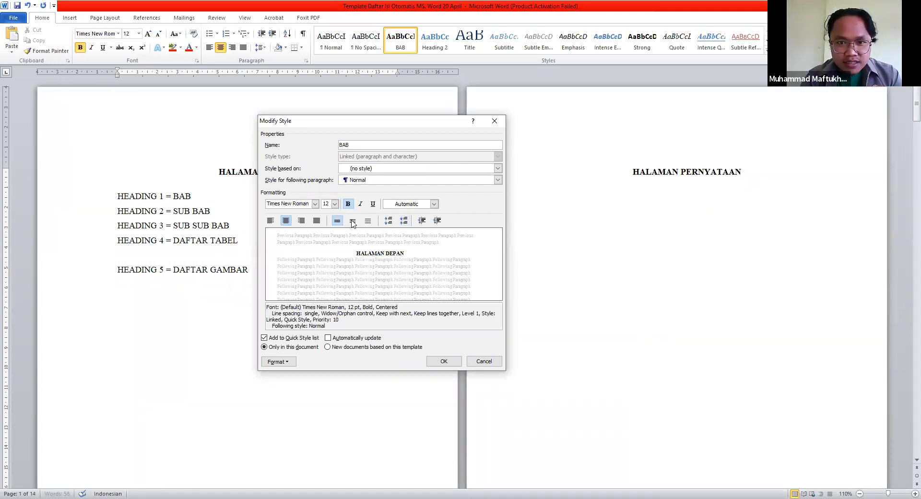
pyautogui.click(353, 221)
pyautogui.click(369, 223)
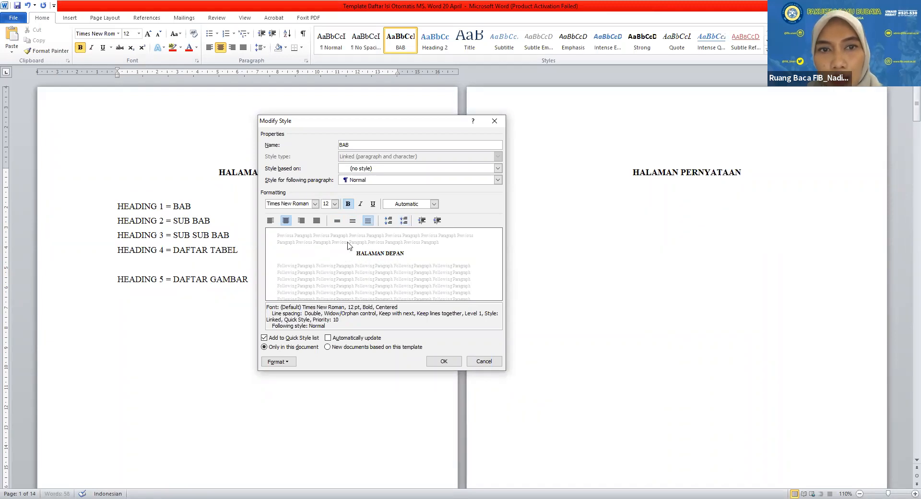
# Try 1.5 and single line spacing on the BAB style again, return it to double and save the style changes.
pyautogui.click(353, 221)
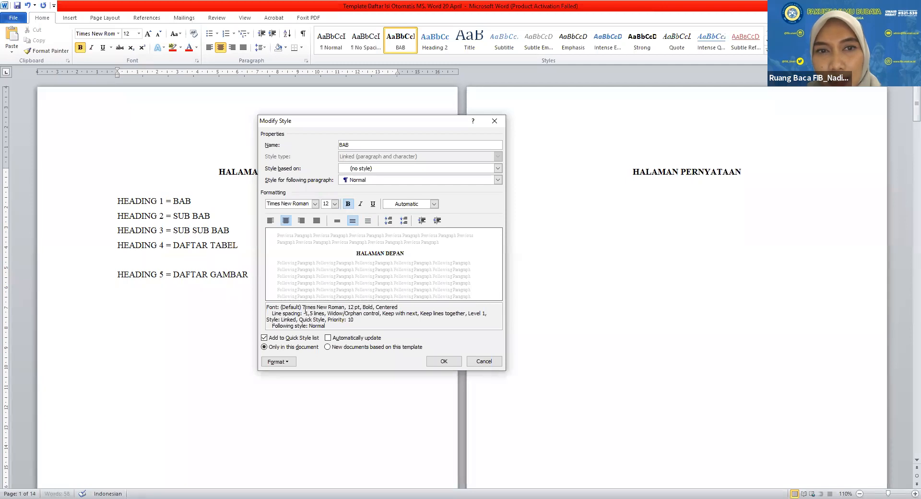
pyautogui.click(337, 221)
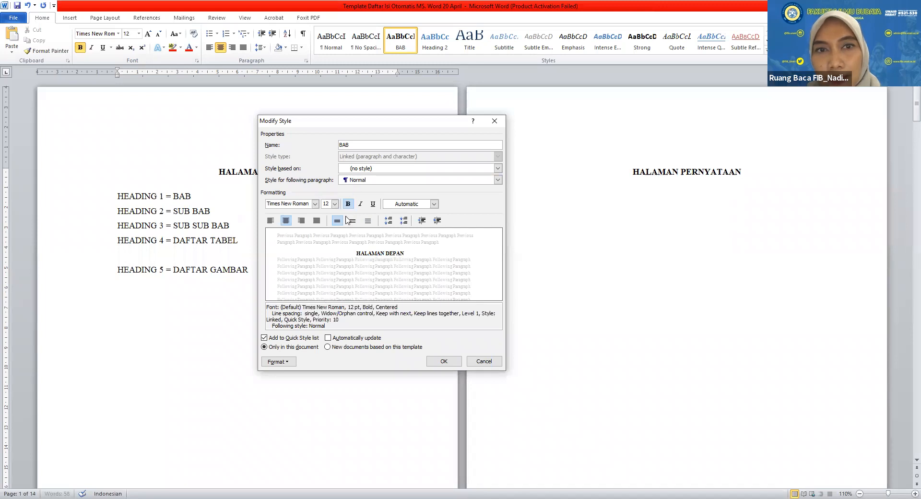
pyautogui.click(367, 221)
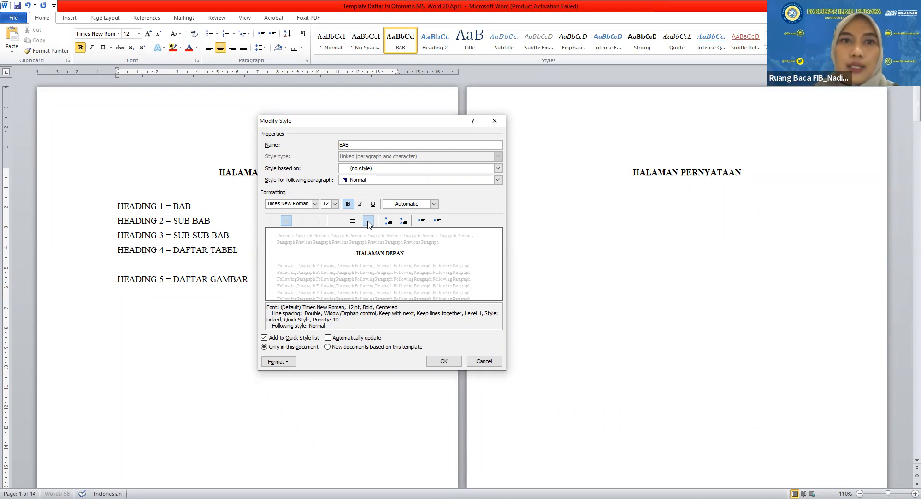
pyautogui.click(444, 361)
# Check the style of the page titles from HALAMAN PERNYATAAN through ABSTRAK and HALAMAN PERSEMBAHAN, and look through the document to LAMPIRAN.
pyautogui.click(675, 192)
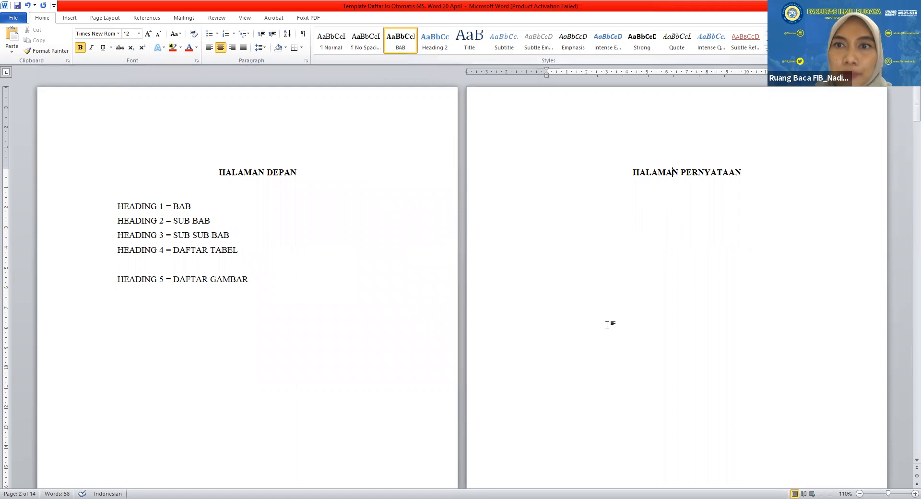
pyautogui.scroll(-10, 600, 331)
pyautogui.click(260, 257)
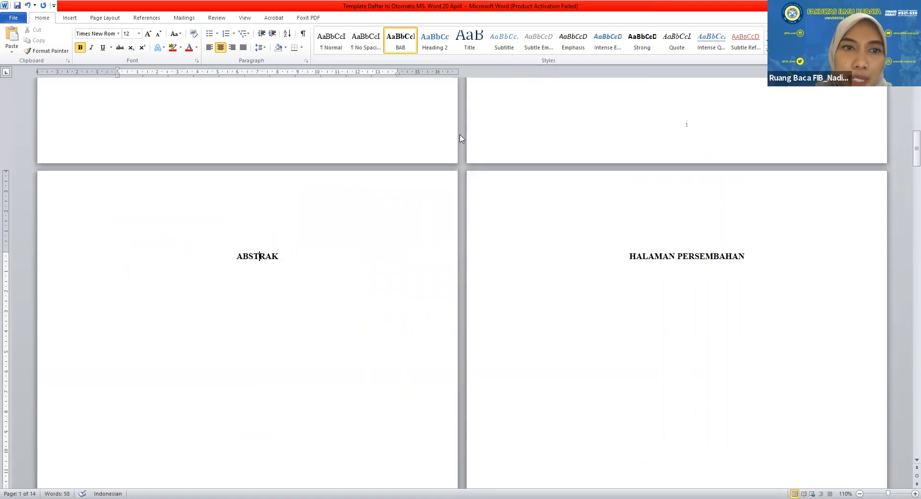
pyautogui.click(647, 245)
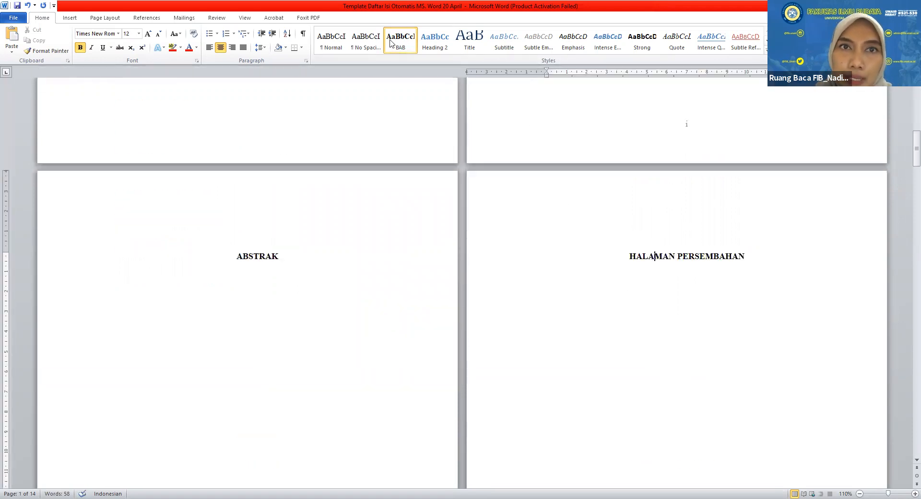
pyautogui.scroll(-1, 384, 331)
pyautogui.scroll(-10, 384, 331)
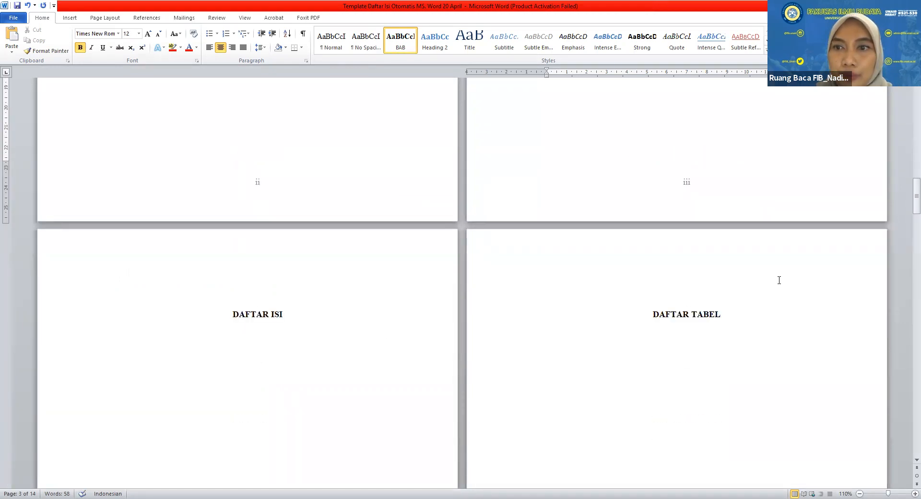
pyautogui.scroll(-6, 845, 269)
pyautogui.moveTo(908, 227); pyautogui.dragTo(911, 441)
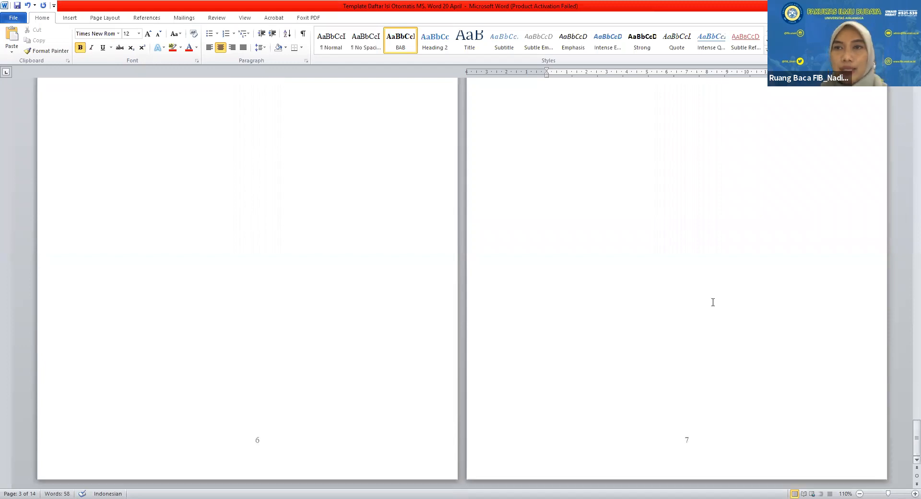
pyautogui.scroll(6, 713, 303)
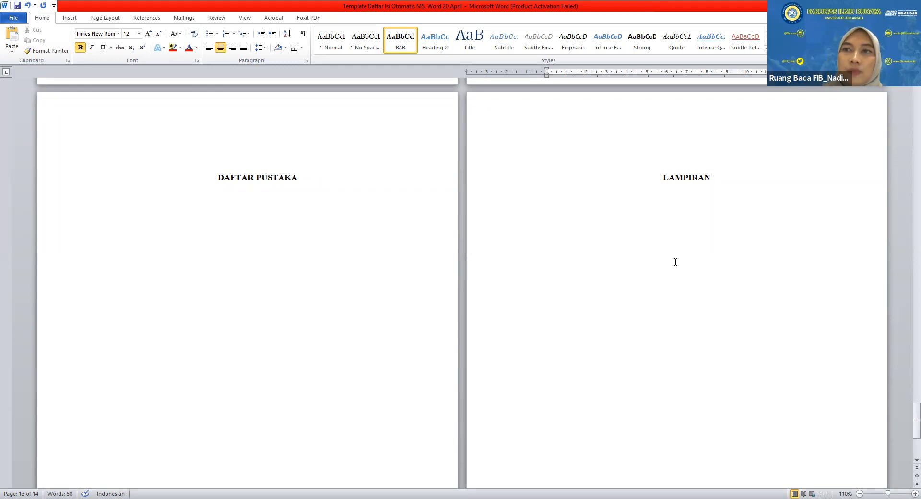
pyautogui.scroll(3, 676, 262)
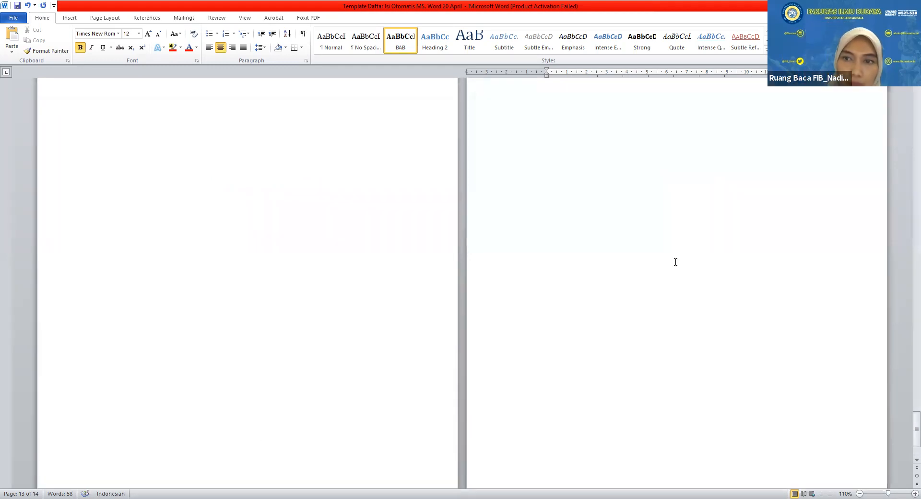
pyautogui.scroll(7, 675, 262)
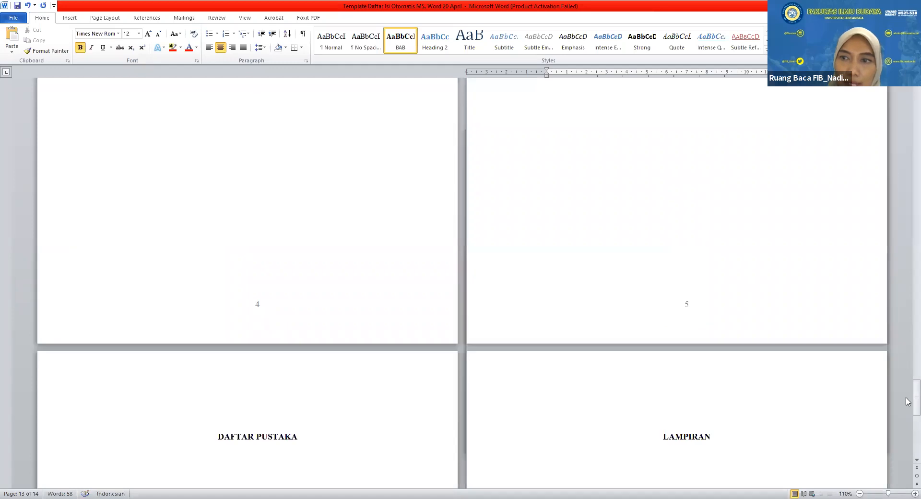
pyautogui.moveTo(909, 382); pyautogui.dragTo(908, 115)
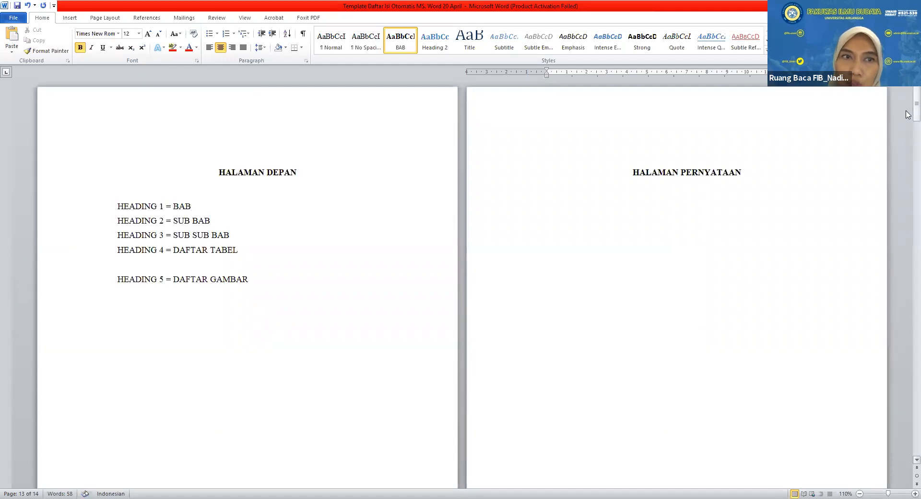
# Review the HEADING 1 and HEADING 2 entries in the heading list on the HALAMAN DEPAN page.
pyautogui.click(166, 211)
pyautogui.moveTo(118, 206); pyautogui.dragTo(185, 209)
pyautogui.click(209, 210)
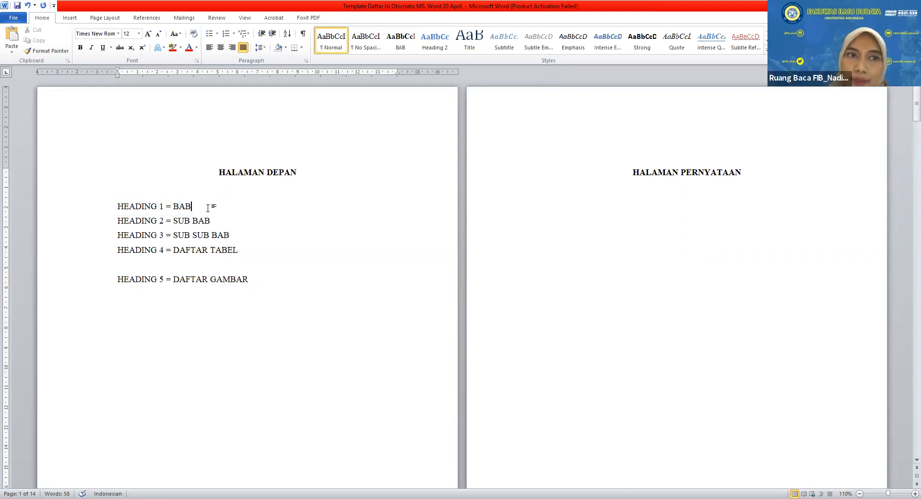
pyautogui.click(212, 219)
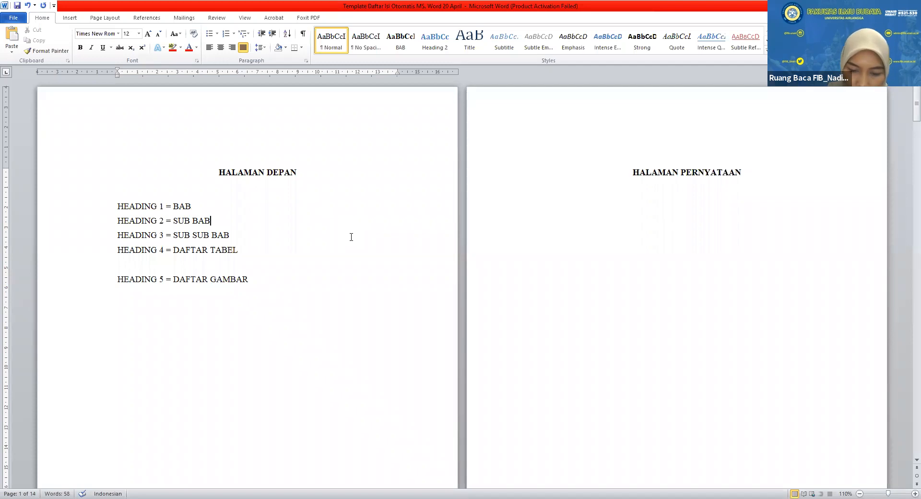
# Add a new justified paragraph below the BAB I PENDAHULUAN chapter title.
pyautogui.scroll(-10, 484, 335)
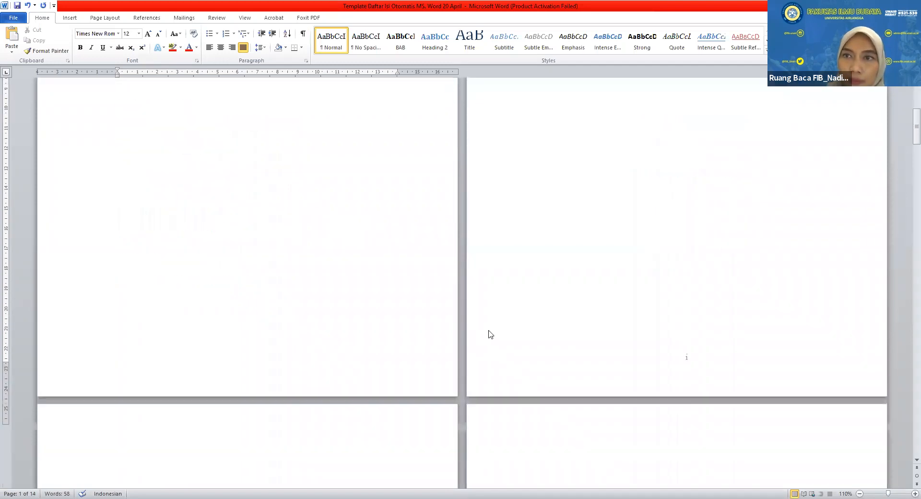
pyautogui.scroll(-15, 486, 335)
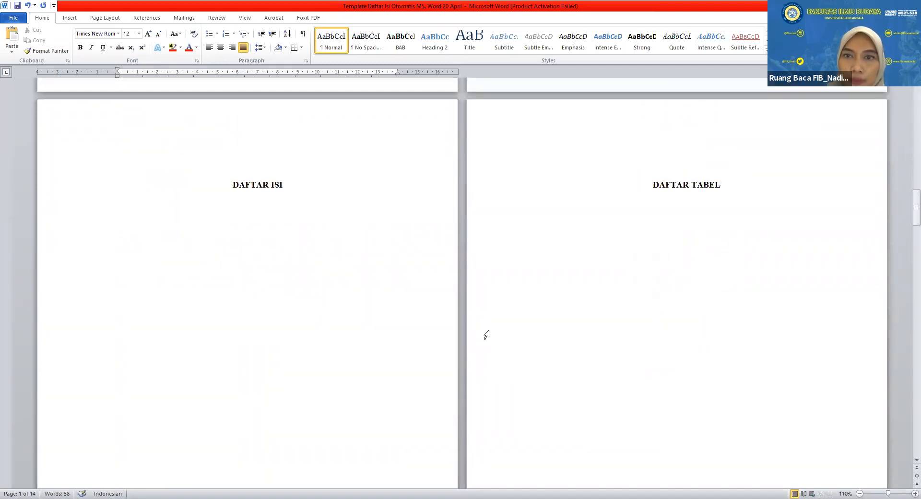
pyautogui.scroll(-8, 486, 335)
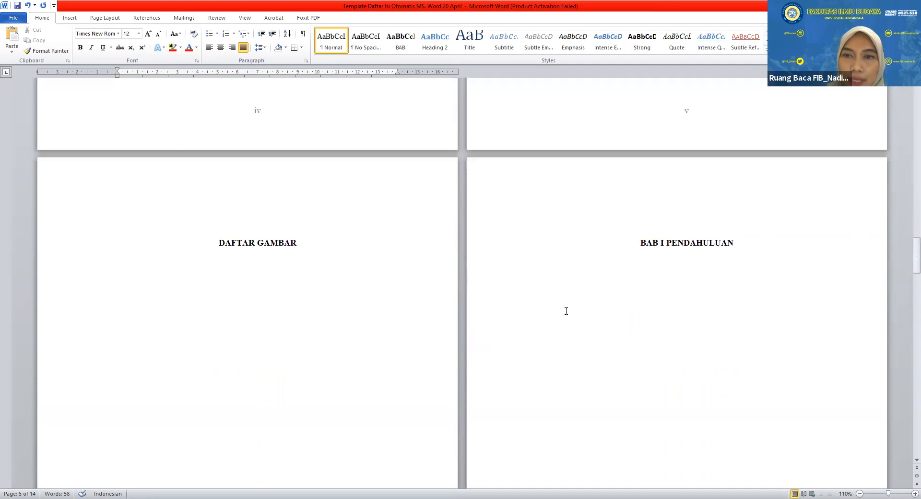
pyautogui.click(554, 290)
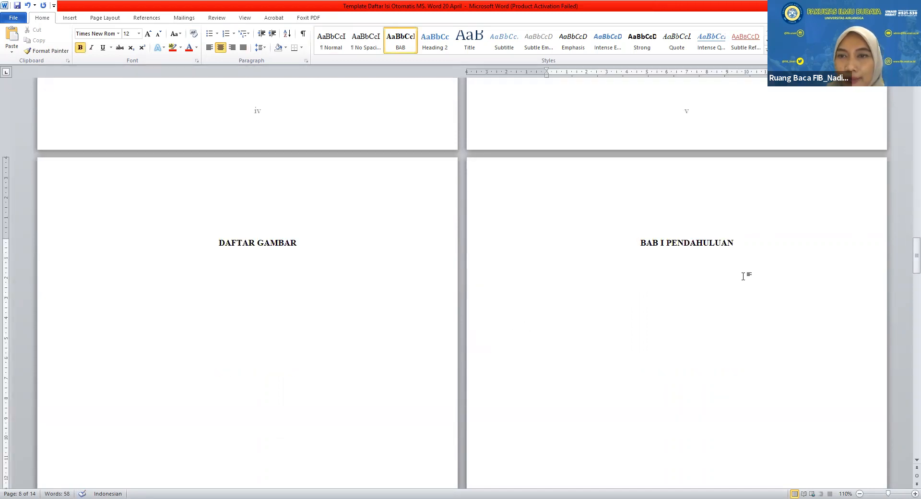
pyautogui.click(736, 244)
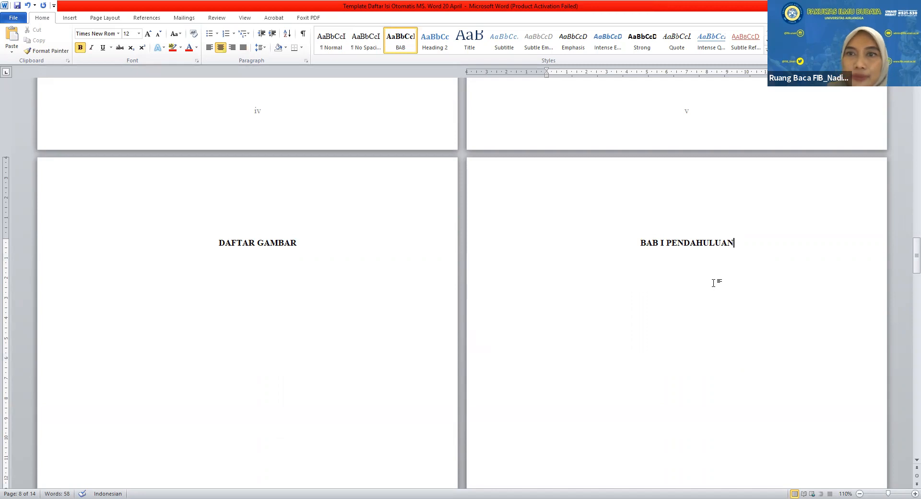
pyautogui.press('Return')
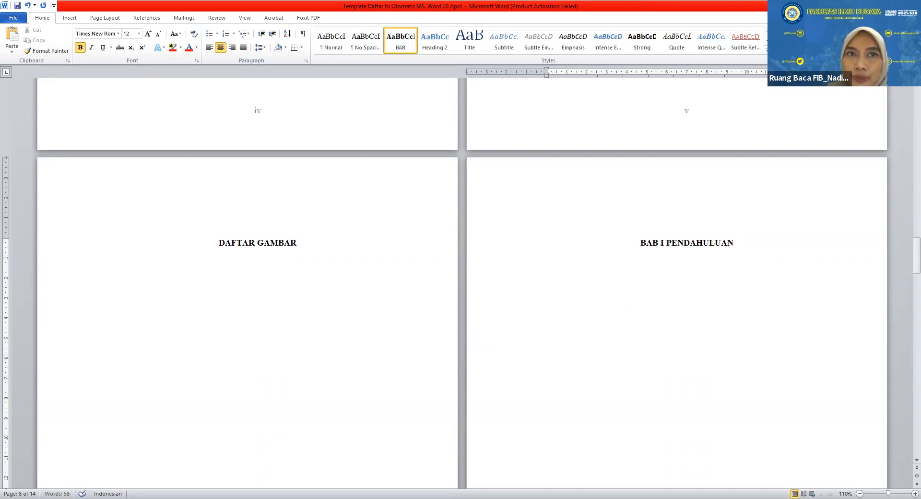
pyautogui.click(244, 47)
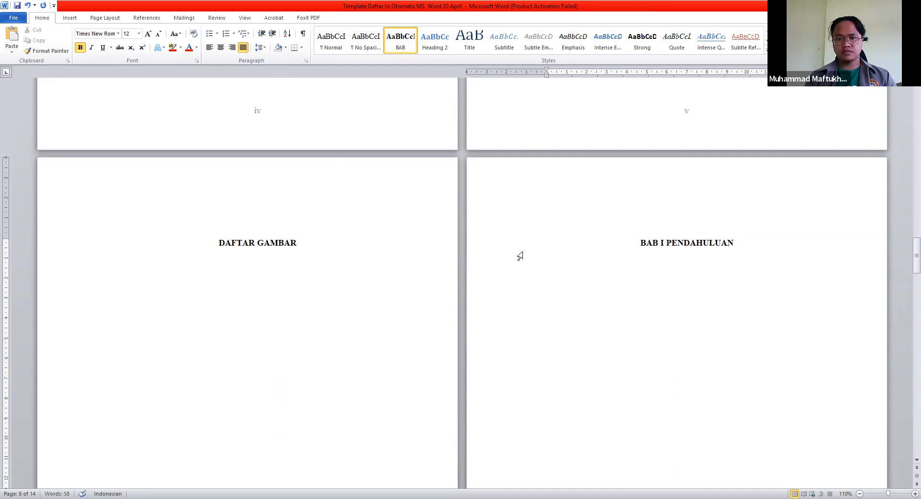
# Enter the subheading Latar Belakang Masalah in chapter one, leaving an empty line beneath the chapter title.
pyautogui.write('L')
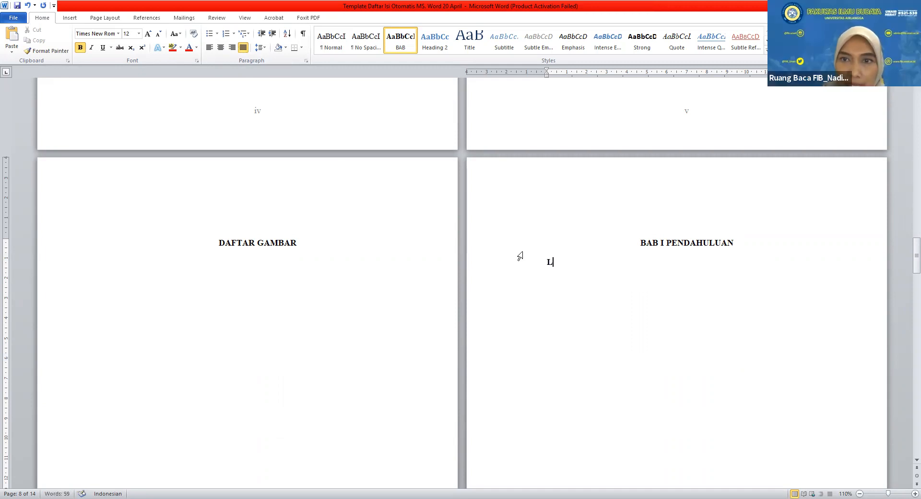
pyautogui.press('BackSpace')
pyautogui.press('Return')
pyautogui.write('Latar')
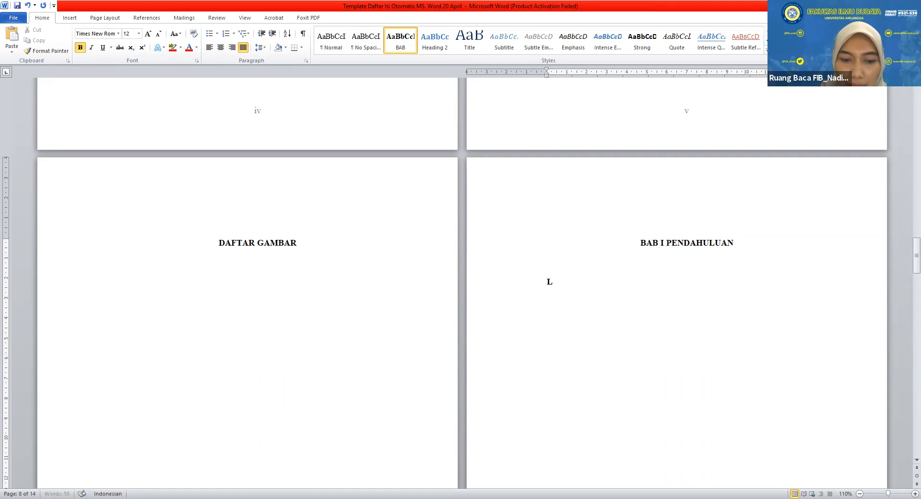
pyautogui.write(' Belakang')
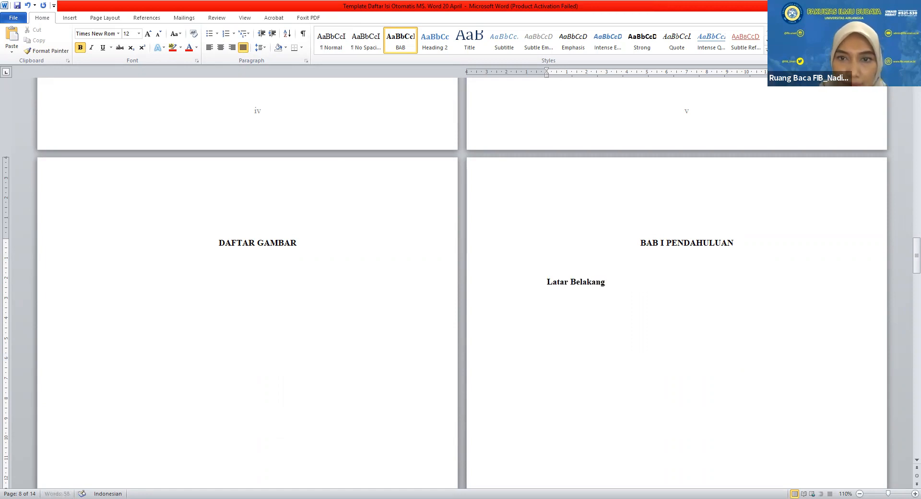
pyautogui.write(' Masalah')
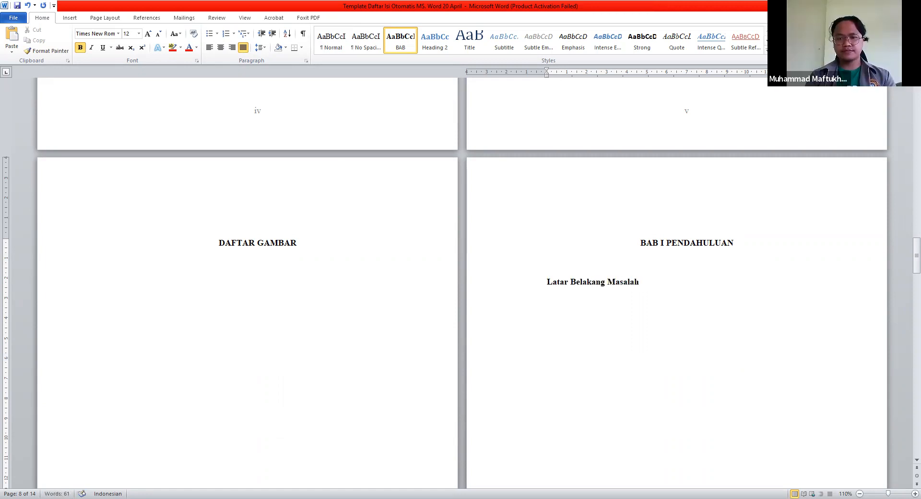
# Add the subheadings Batasan Masalah, Rumusan Masalah and Tujuan Penelitian on separate lines below Latar Belakang Masalah.
pyautogui.press('Return')
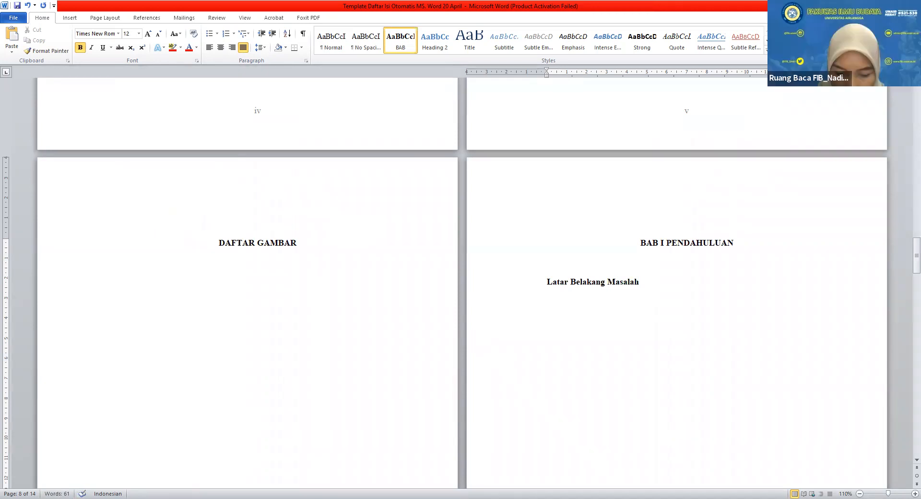
pyautogui.write('Ba')
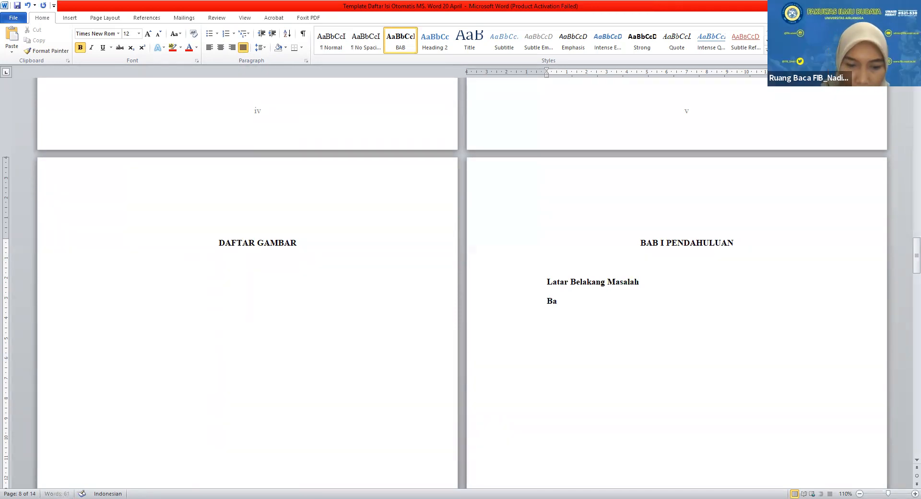
pyautogui.write('tasan Masalah')
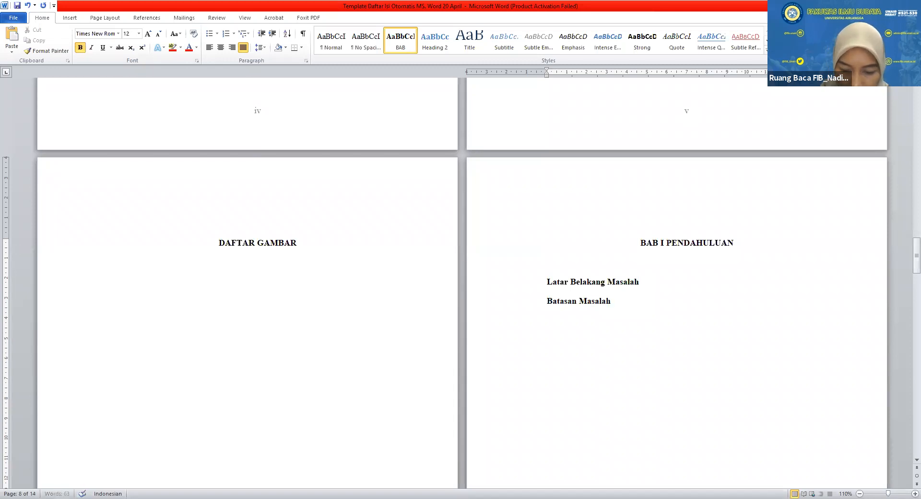
pyautogui.press('Return')
pyautogui.write('Ru')
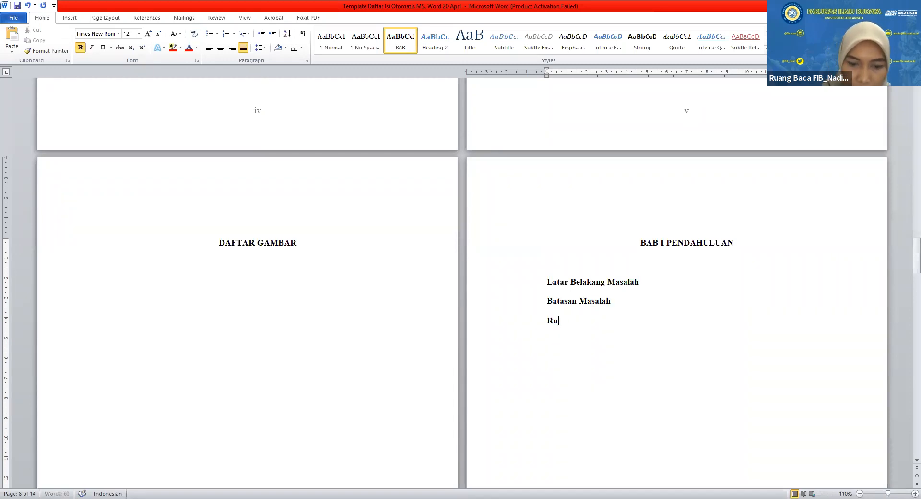
pyautogui.write('musan Masalah')
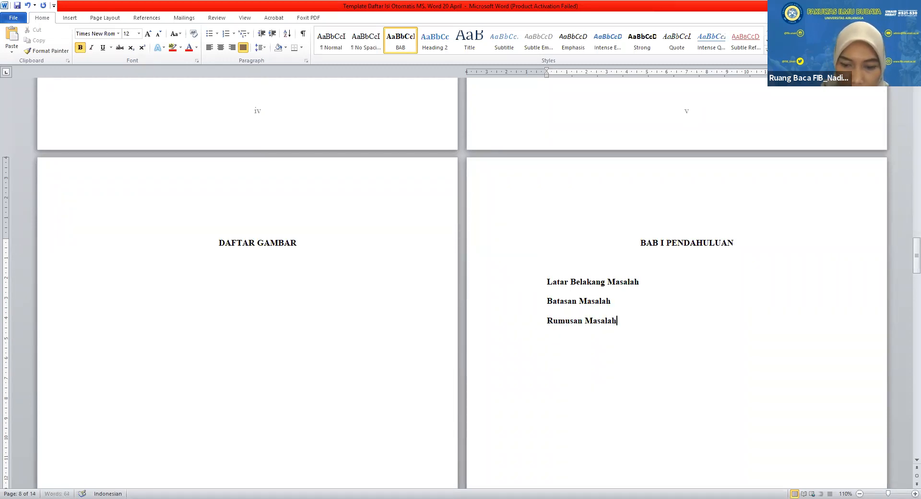
pyautogui.press('Return')
pyautogui.write('Tuju')
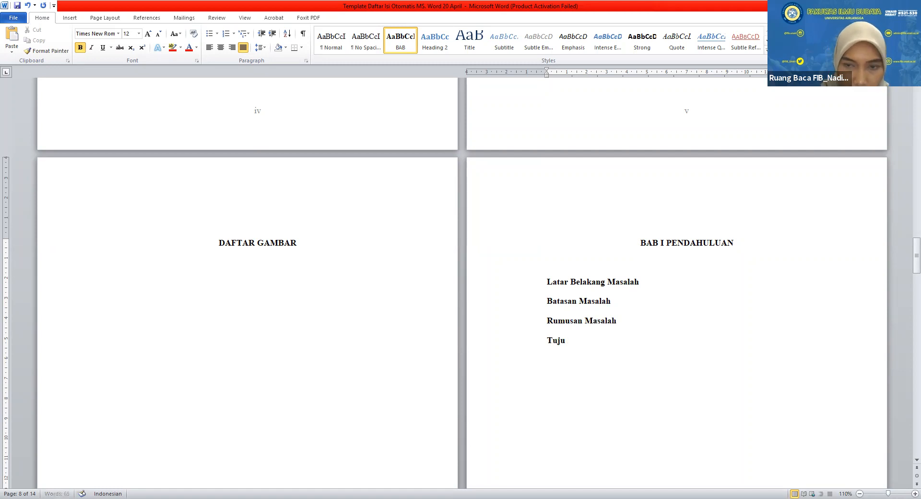
pyautogui.write('an Penelitia')
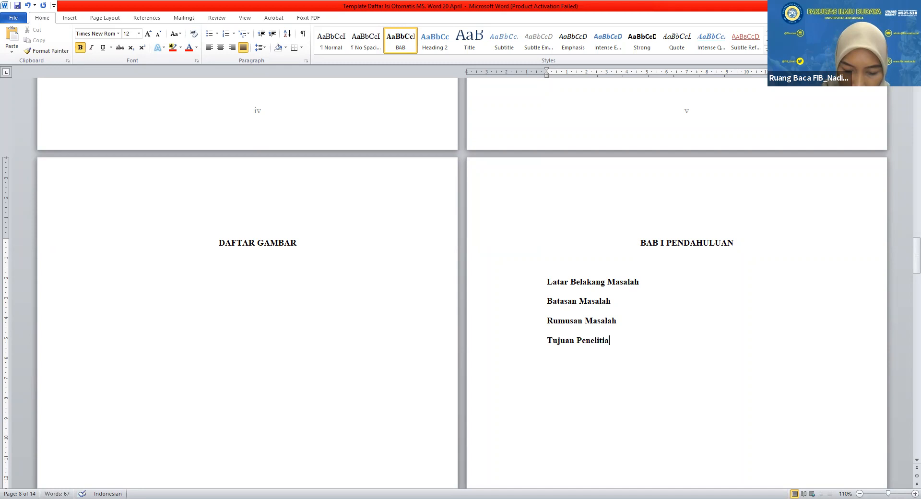
pyautogui.write('n')
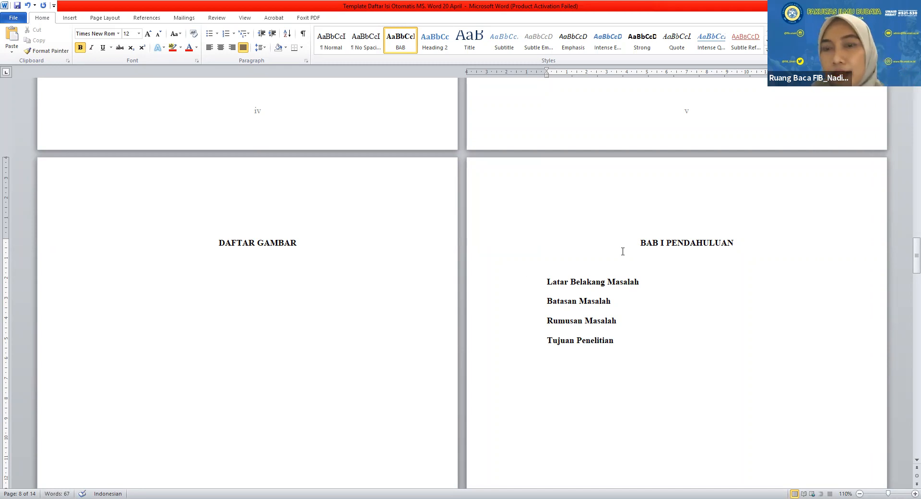
# Apply the Heading 2 style to the Latar Belakang Masalah subheading in chapter one.
pyautogui.click(665, 240)
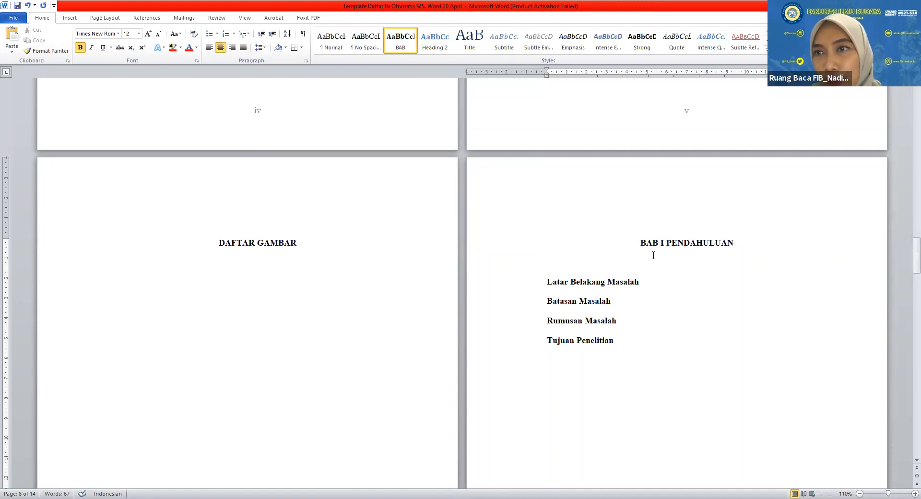
pyautogui.click(601, 281)
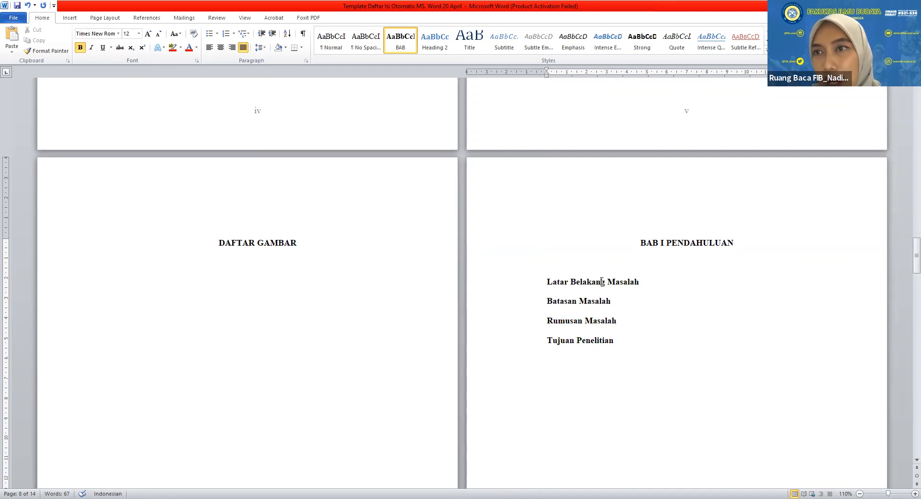
pyautogui.press('Left')
pyautogui.press('Left')
pyautogui.press('Left')
pyautogui.press('Left')
pyautogui.press('Left')
pyautogui.press('Left')
pyautogui.press('Left')
pyautogui.press('Left')
pyautogui.press('Left')
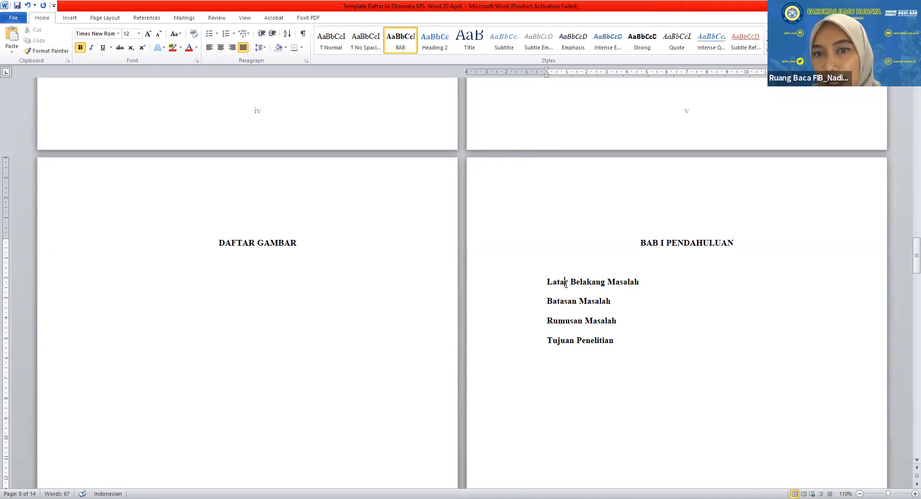
pyautogui.click(593, 280)
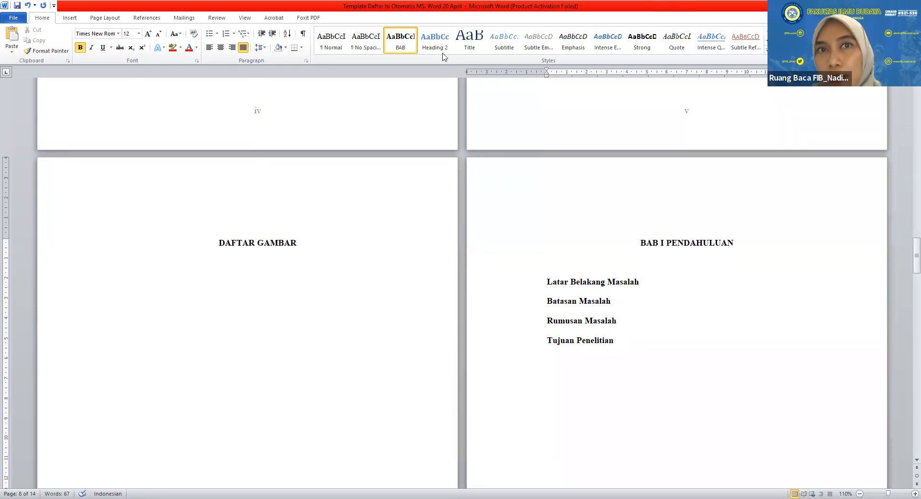
pyautogui.click(435, 48)
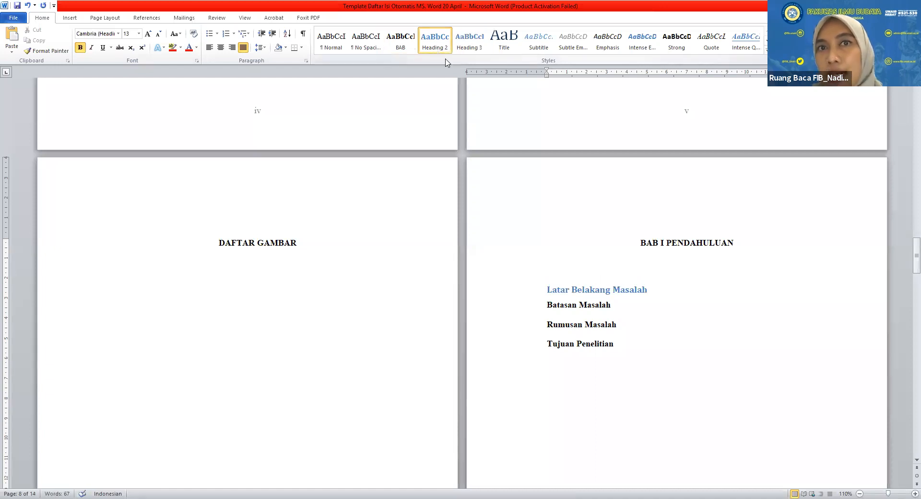
# Modify the Heading 2 style: rename it SUB BAB and base it on no style.
pyautogui.rightClick(437, 50)
pyautogui.click(449, 62)
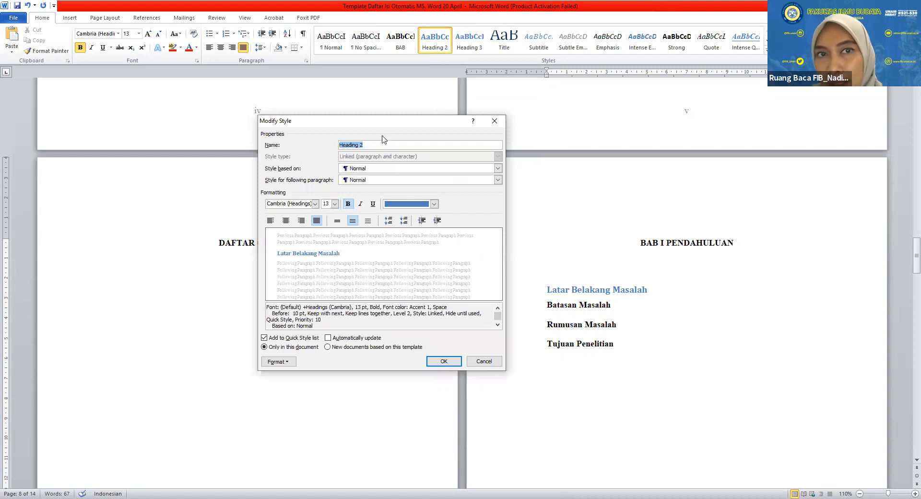
pyautogui.write('SUB BAB')
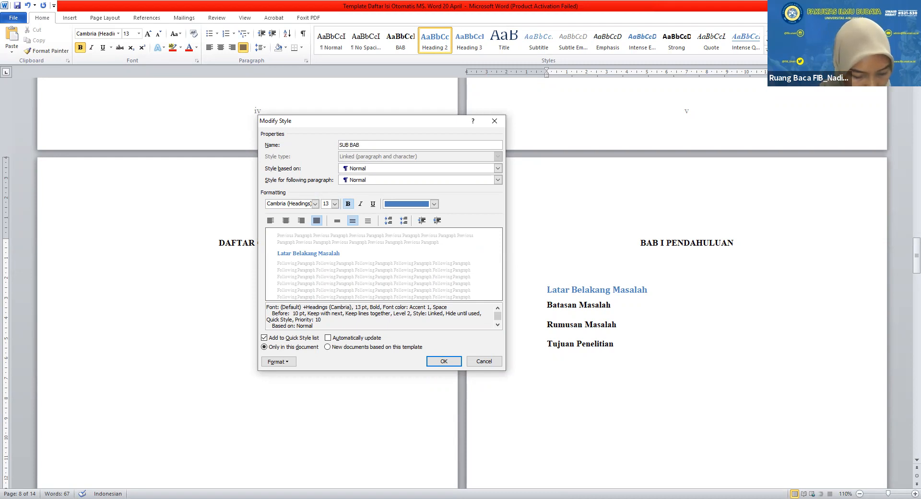
pyautogui.click(381, 169)
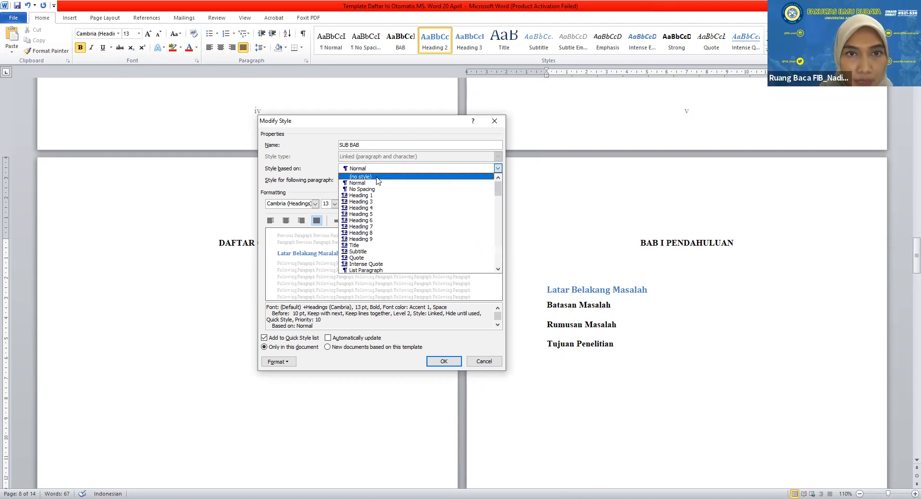
pyautogui.click(378, 176)
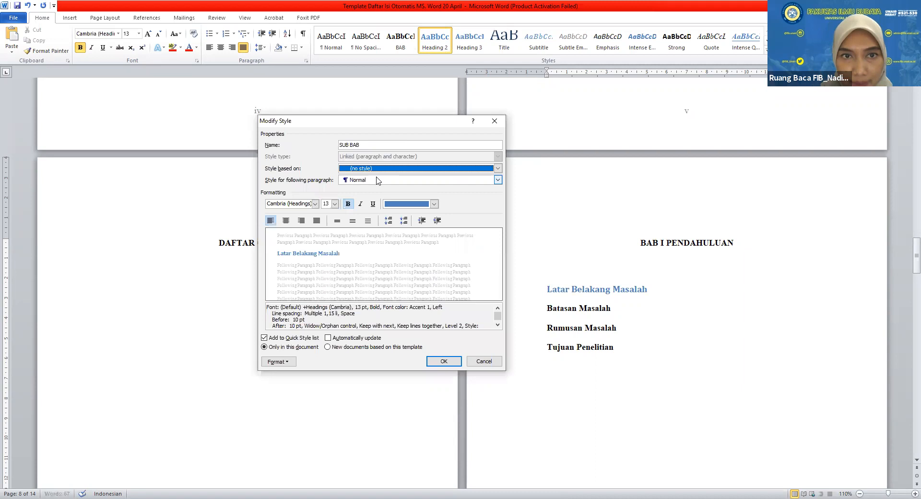
# Set the SUB BAB style's font to Times New Roman, size 12, with automatic colour.
pyautogui.click(315, 204)
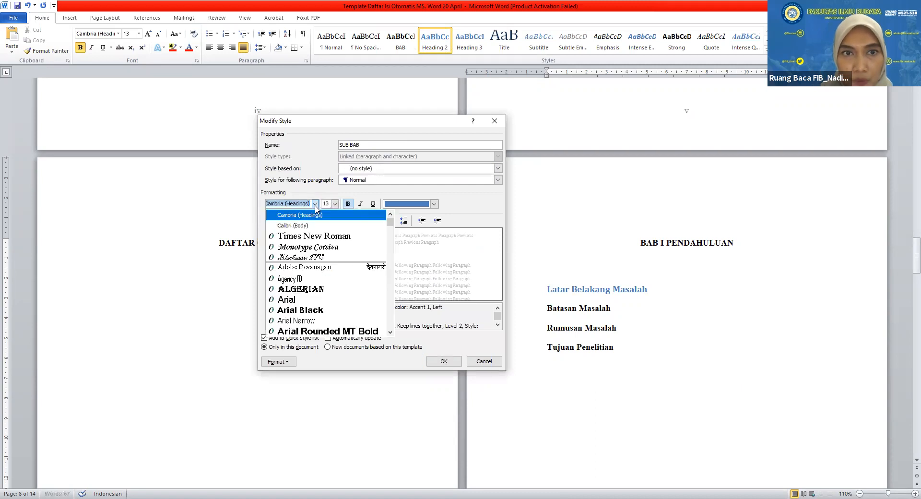
pyautogui.click(316, 236)
pyautogui.click(335, 204)
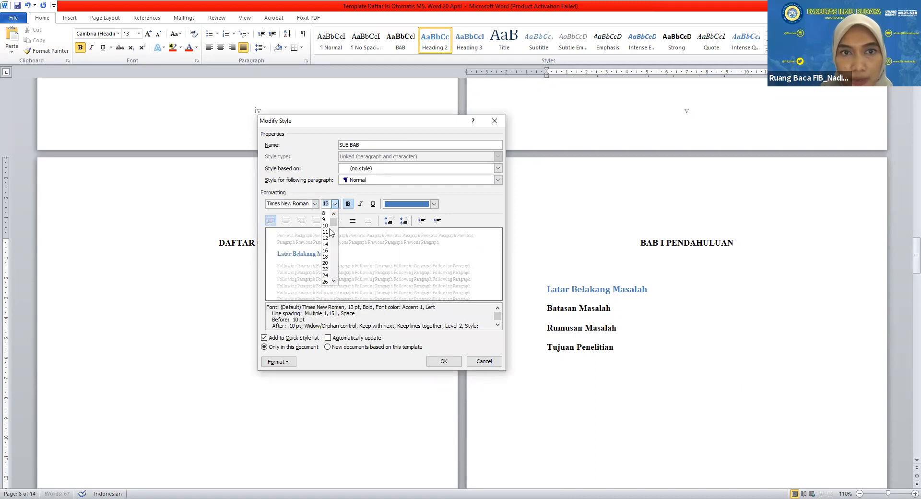
pyautogui.click(326, 238)
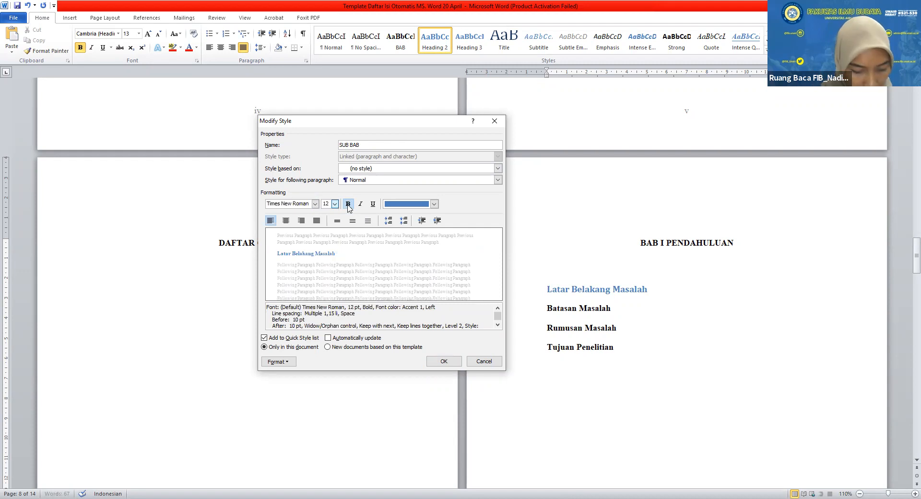
pyautogui.click(394, 207)
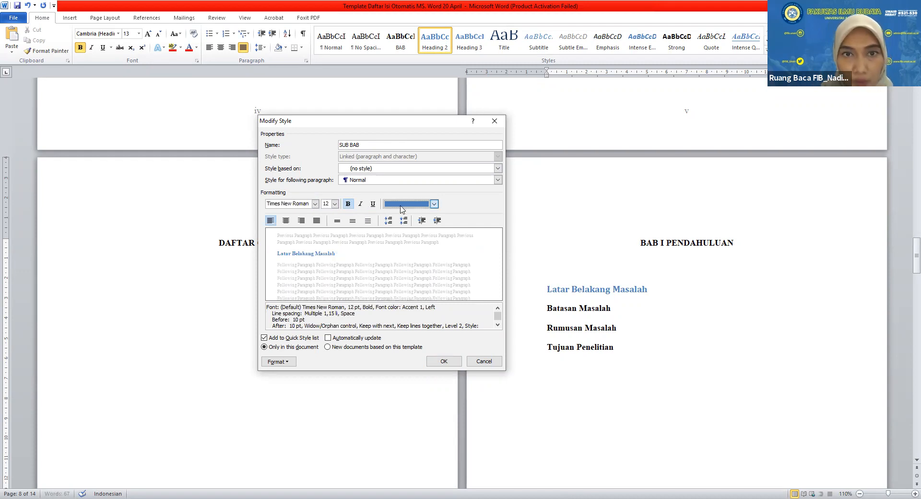
pyautogui.click(389, 217)
# Give the SUB BAB style justified alignment, double line spacing and no space before or after paragraphs, and save the style changes.
pyautogui.click(317, 221)
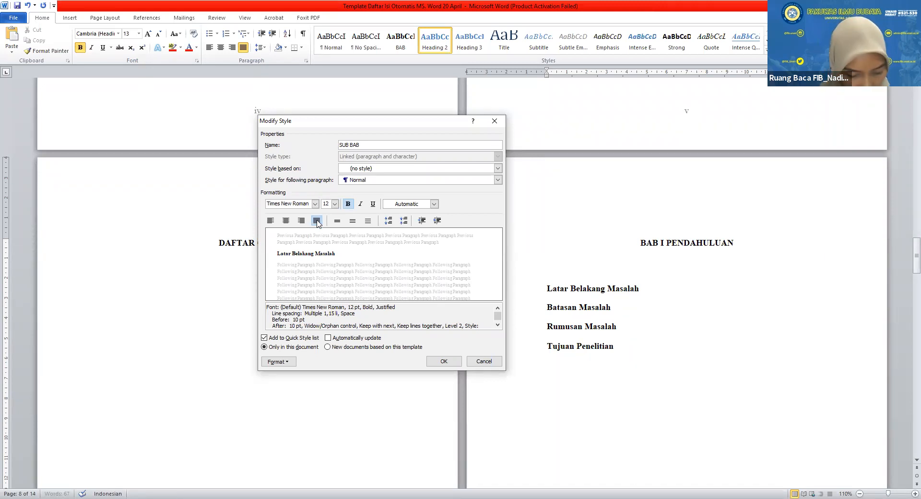
pyautogui.click(368, 220)
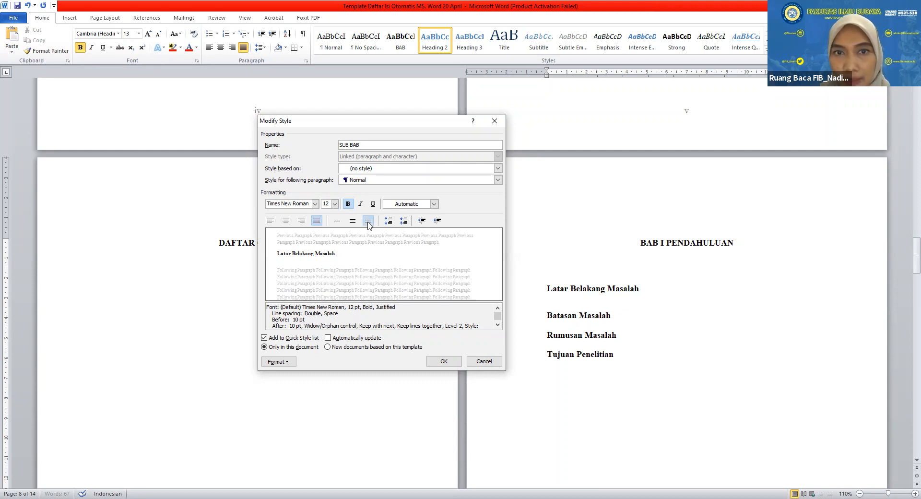
pyautogui.click(405, 220)
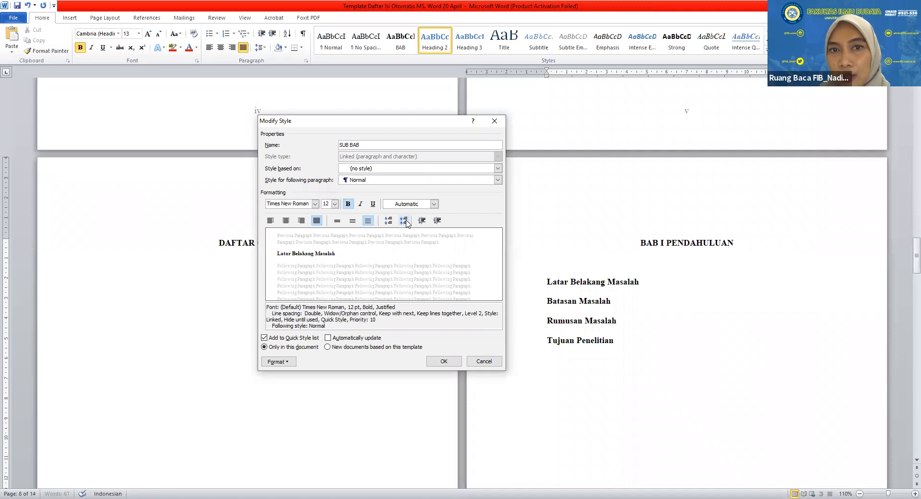
pyautogui.click(456, 363)
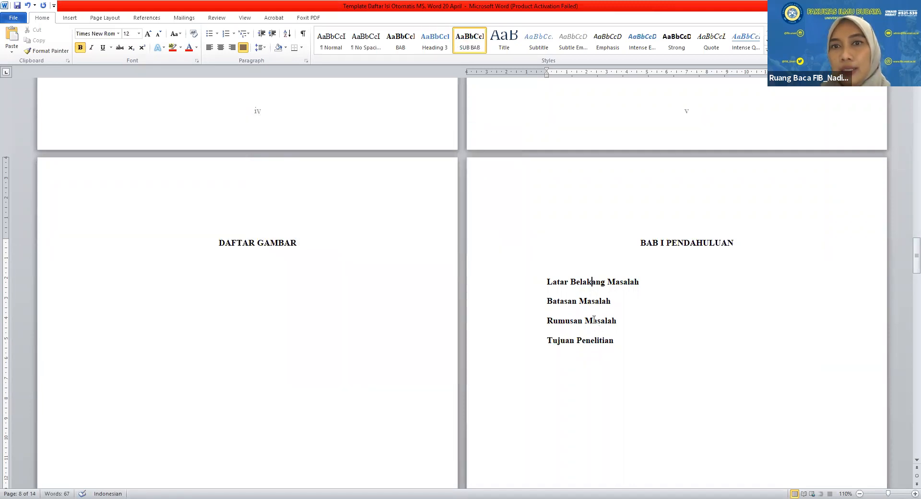
# Show the Navigation Pane to display the document's heading structure.
pyautogui.click(549, 282)
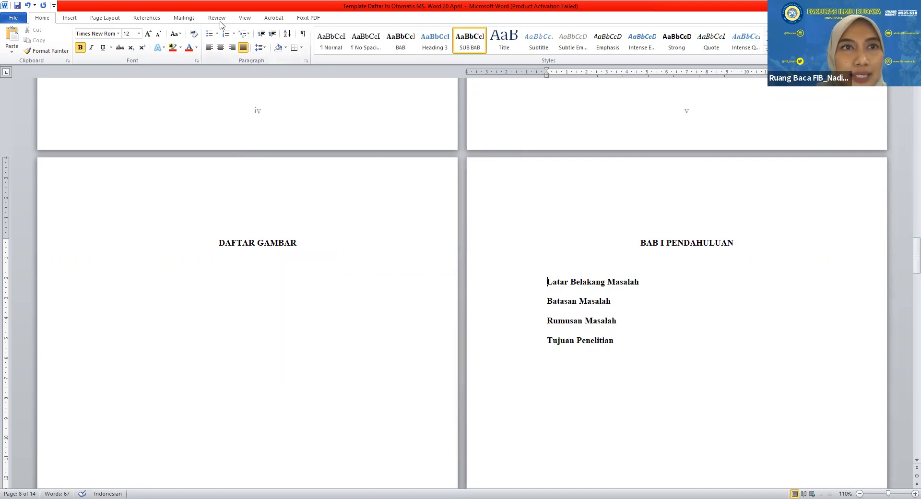
pyautogui.click(238, 21)
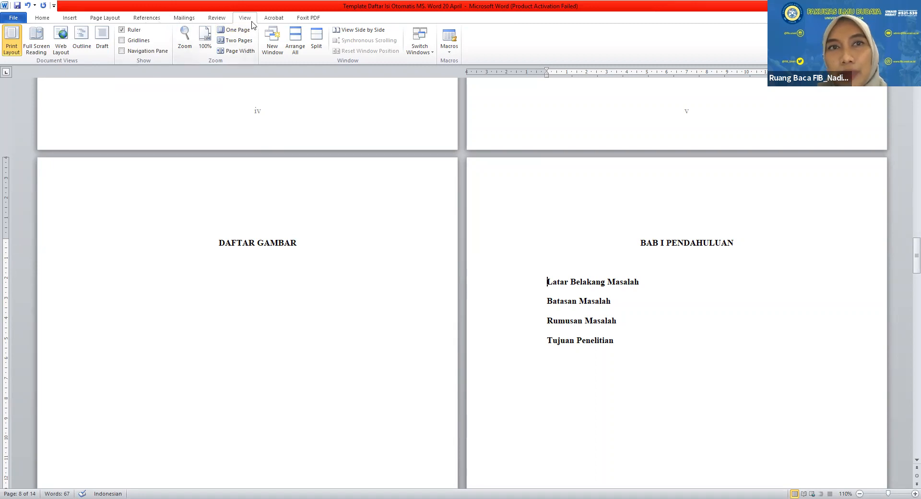
pyautogui.click(125, 53)
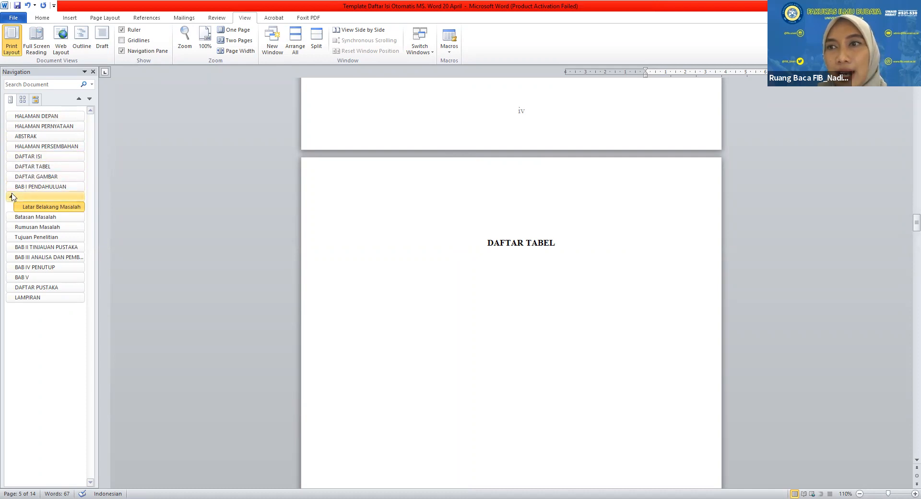
# Delete the empty line between the BAB I PENDAHULUAN title and Latar Belakang Masalah.
pyautogui.scroll(-15, 399, 283)
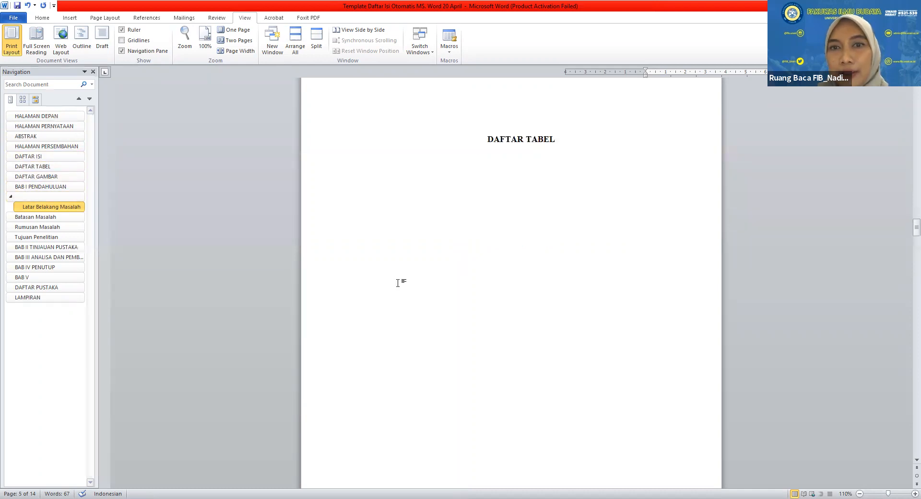
pyautogui.scroll(-15, 398, 288)
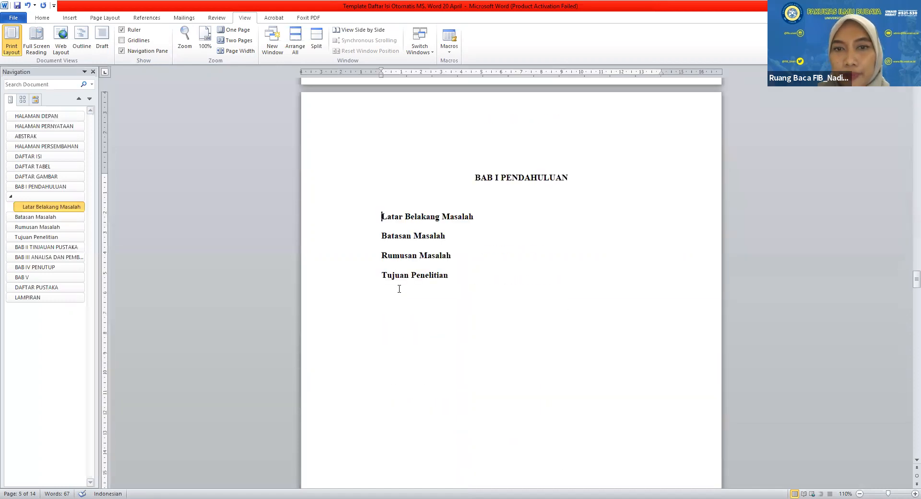
pyautogui.click(448, 199)
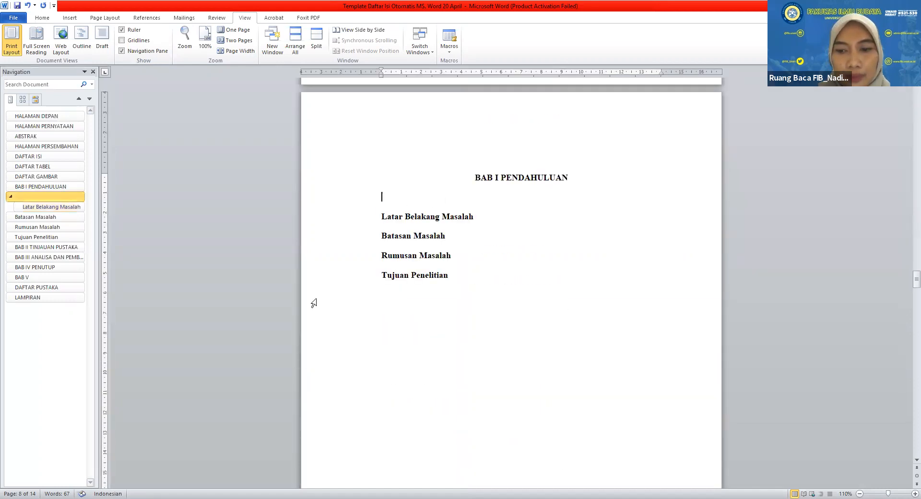
pyautogui.press('Delete')
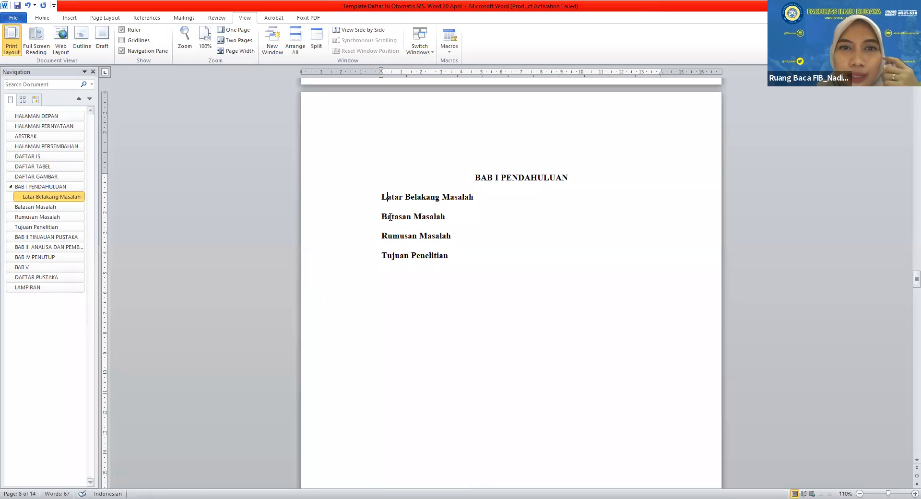
# Apply the SUB BAB style to Batasan Masalah, Rumusan Masalah and Tujuan Penelitian.
pyautogui.click(391, 216)
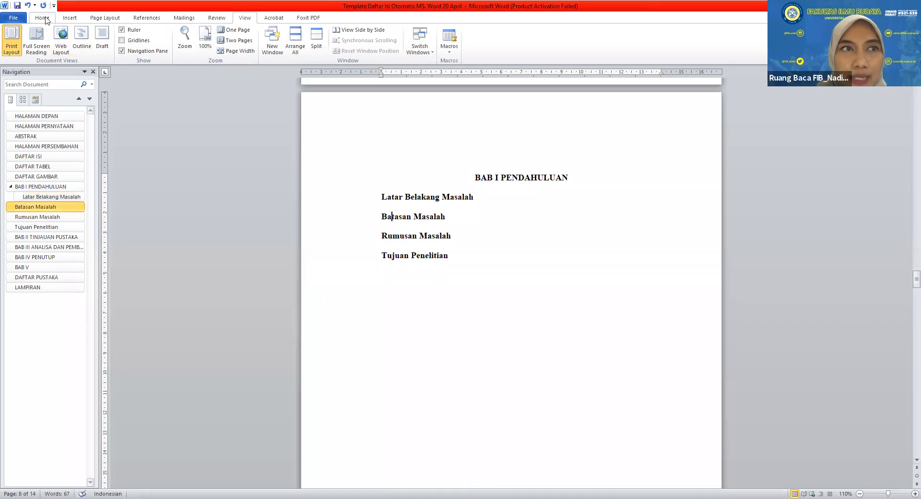
pyautogui.click(42, 18)
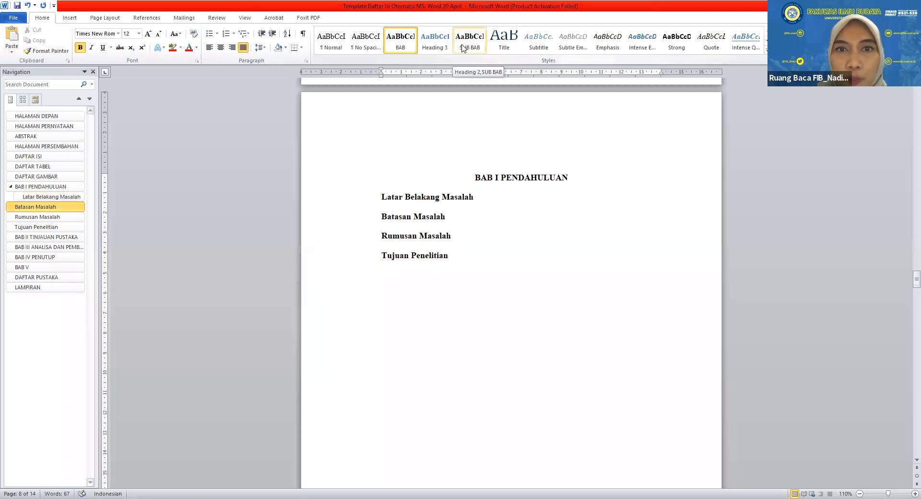
pyautogui.click(463, 48)
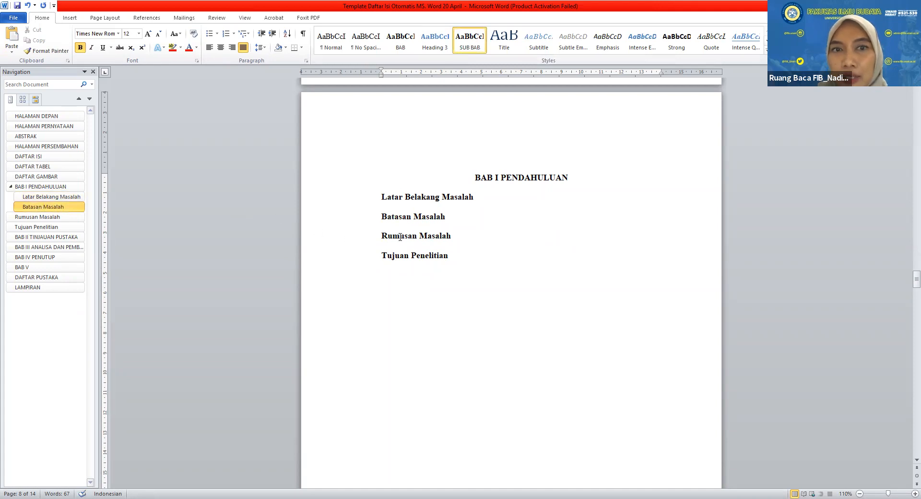
pyautogui.click(370, 236)
pyautogui.click(472, 45)
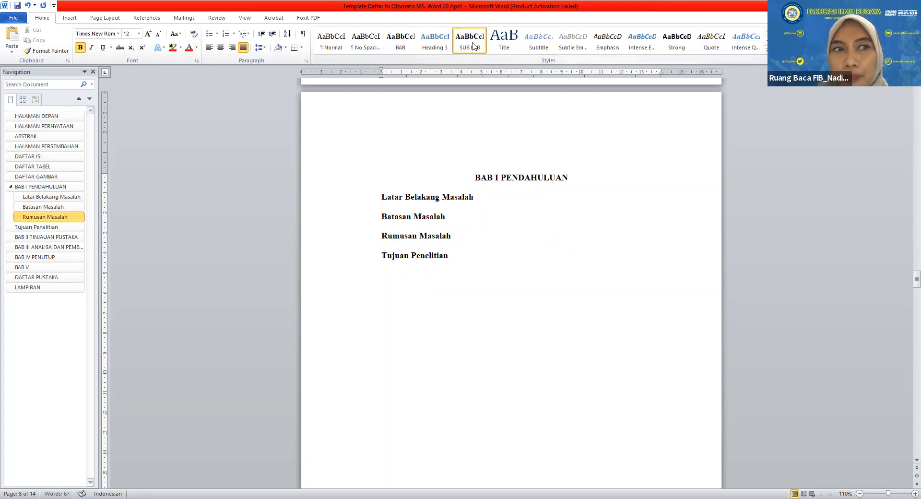
pyautogui.click(476, 43)
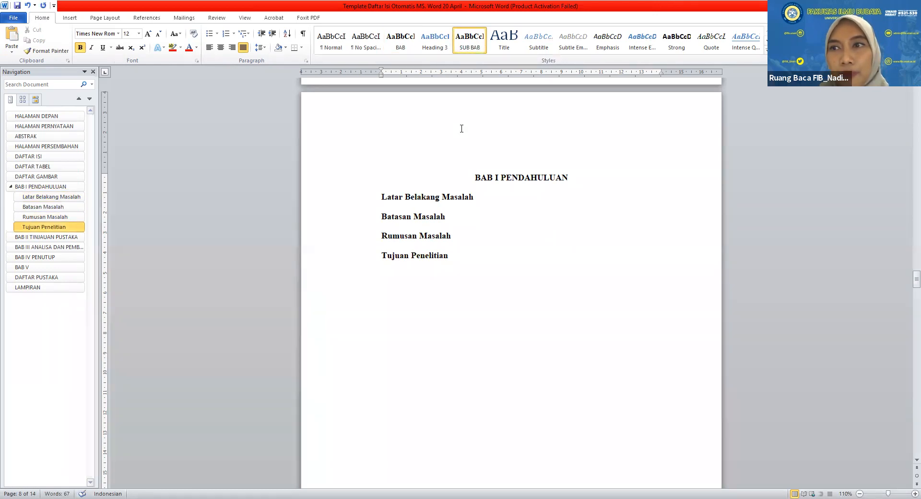
# Define a new number format "1.1." with a fixed leading 1 and apply it to the Latar Belakang Masalah heading.
pyautogui.click(381, 197)
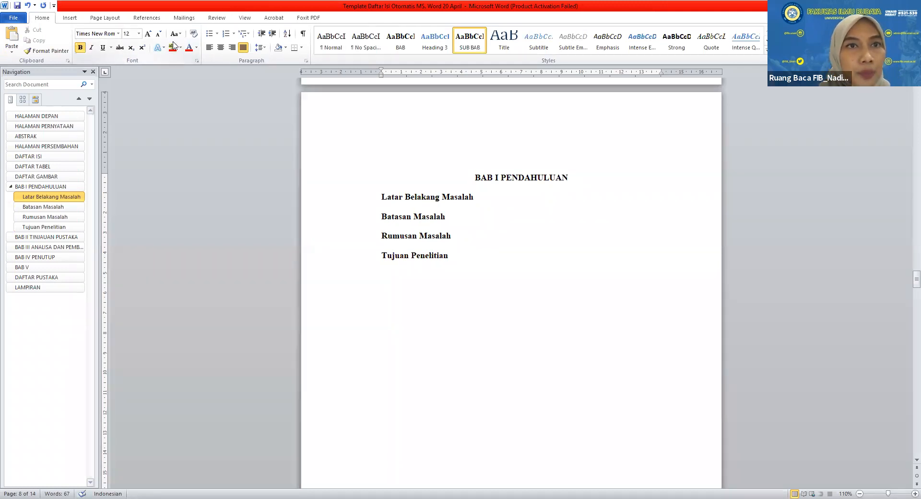
pyautogui.click(234, 34)
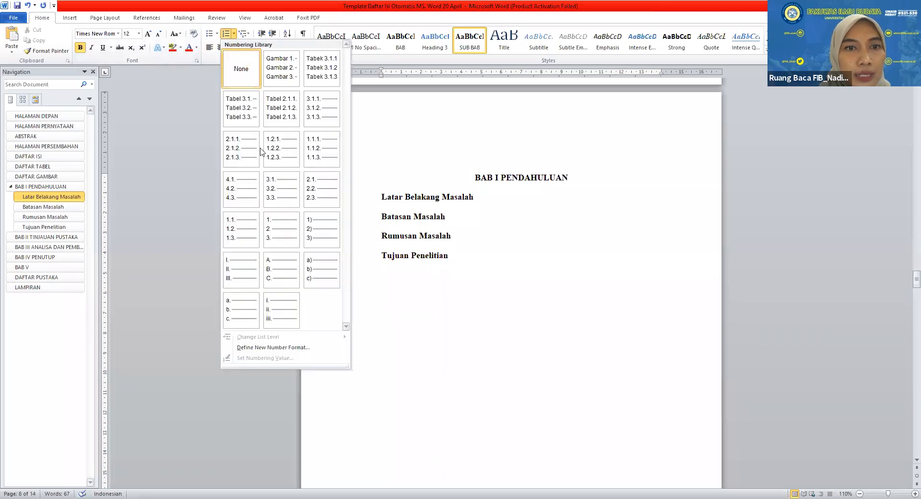
pyautogui.click(285, 348)
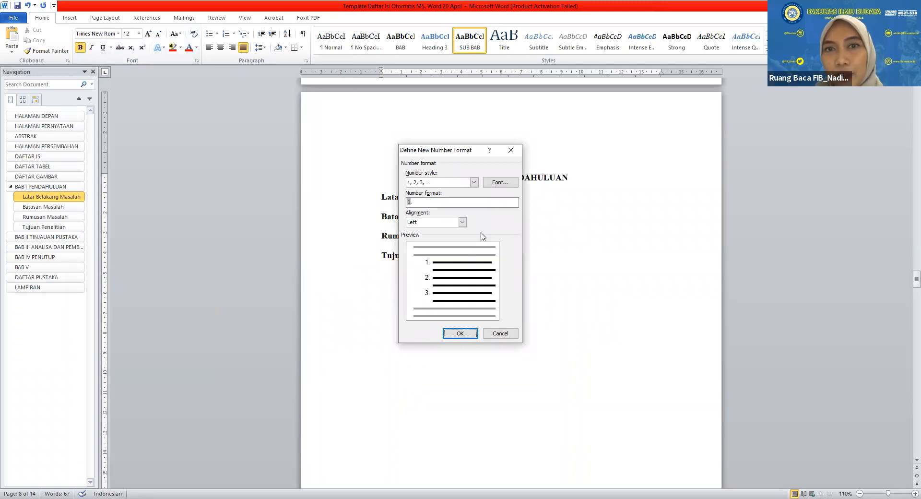
pyautogui.moveTo(473, 150); pyautogui.dragTo(284, 155)
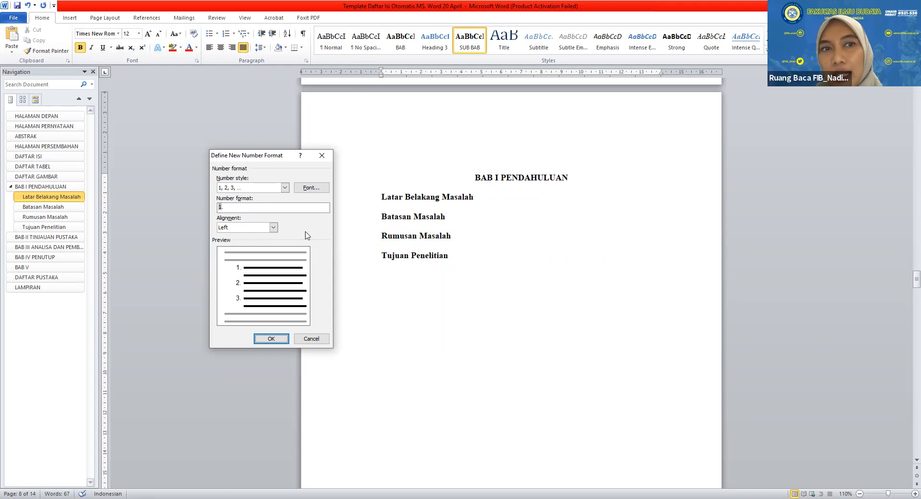
pyautogui.click(233, 209)
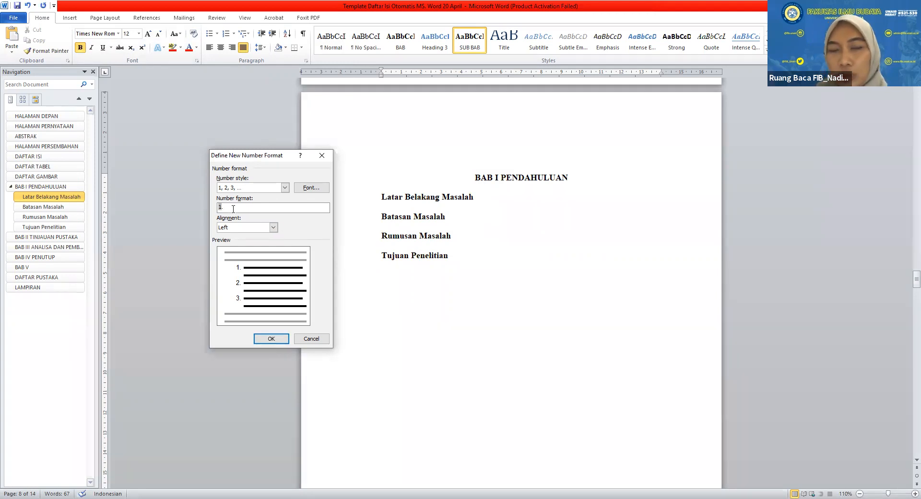
pyautogui.write('1')
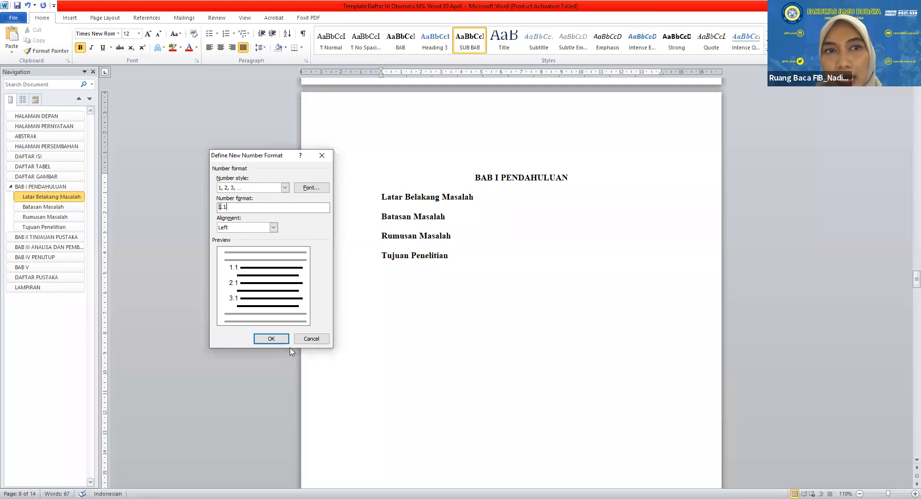
pyautogui.press('BackSpace')
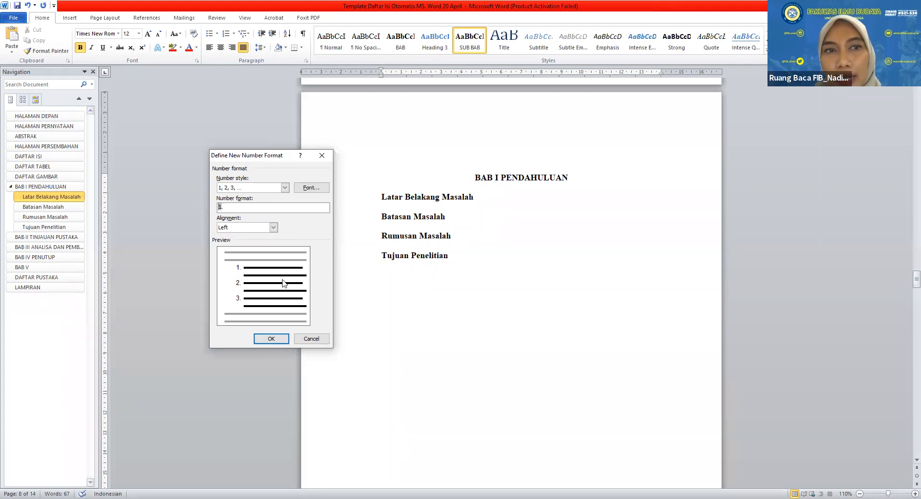
pyautogui.write('1')
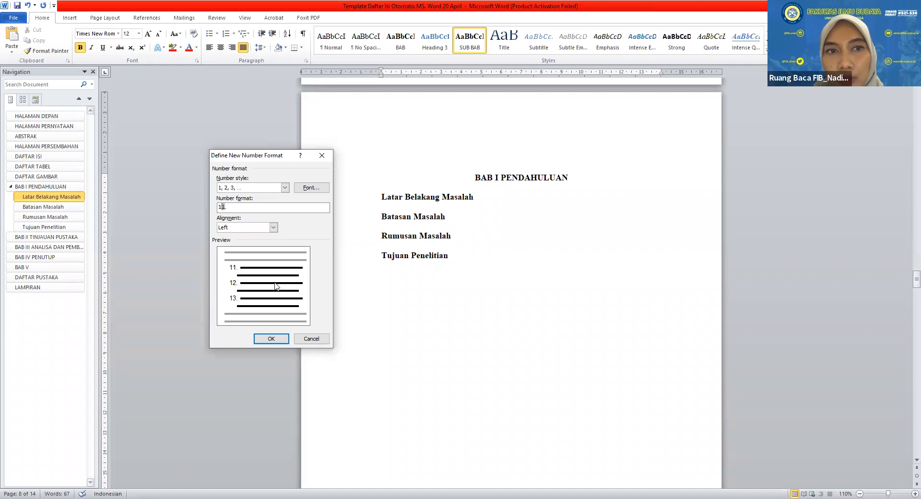
pyautogui.write('.')
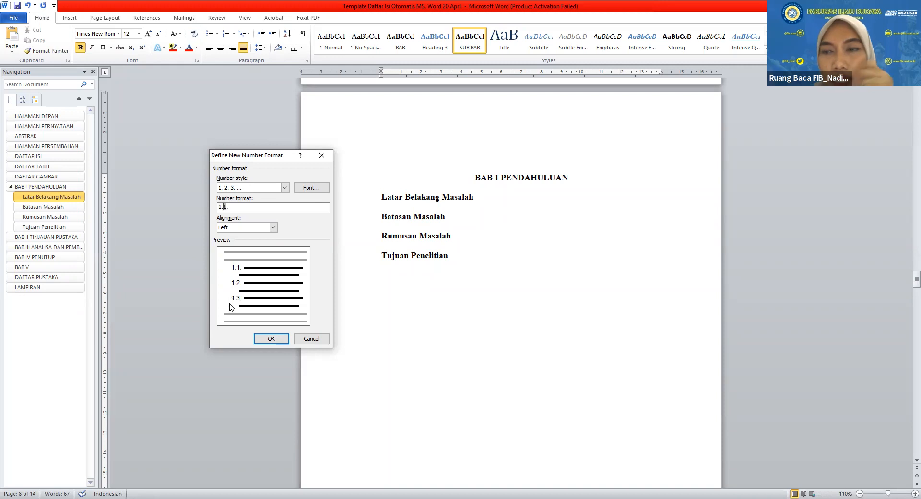
pyautogui.click(262, 340)
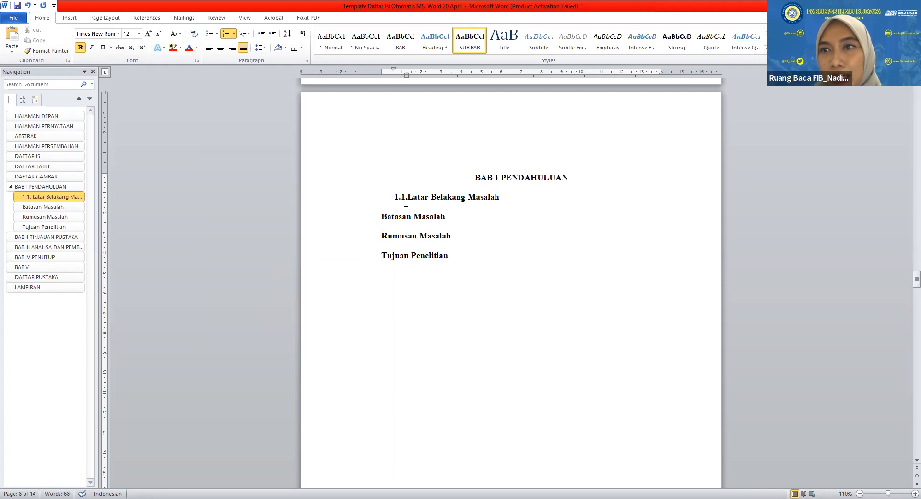
# Apply the same sub-chapter numbering to Batasan Masalah, Rumusan Masalah and Tujuan Penelitian.
pyautogui.moveTo(383, 216); pyautogui.dragTo(438, 261)
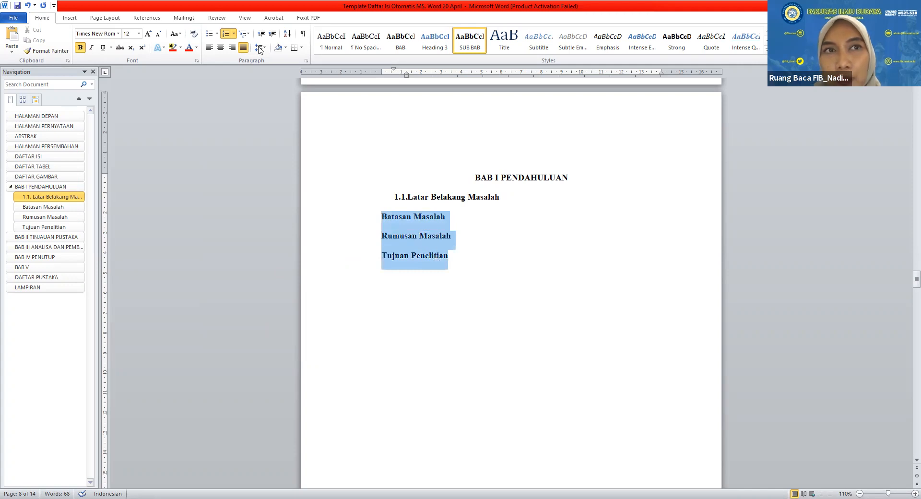
pyautogui.click(227, 35)
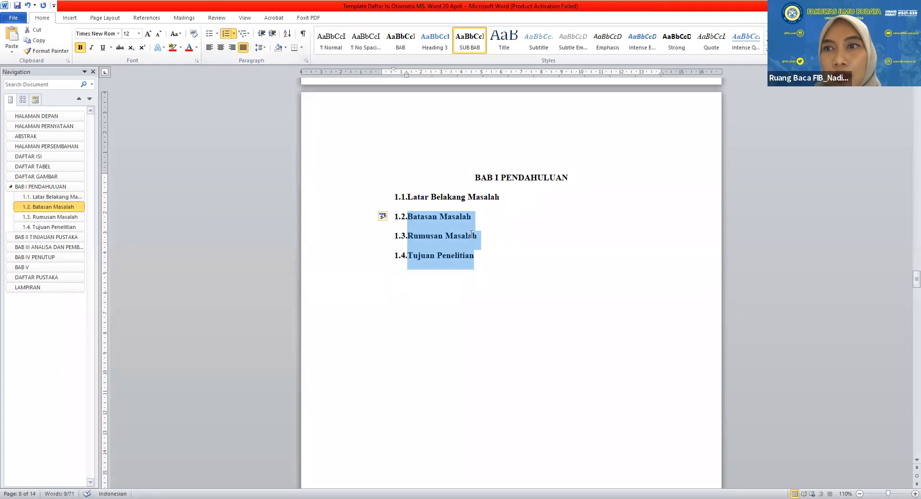
pyautogui.click(559, 269)
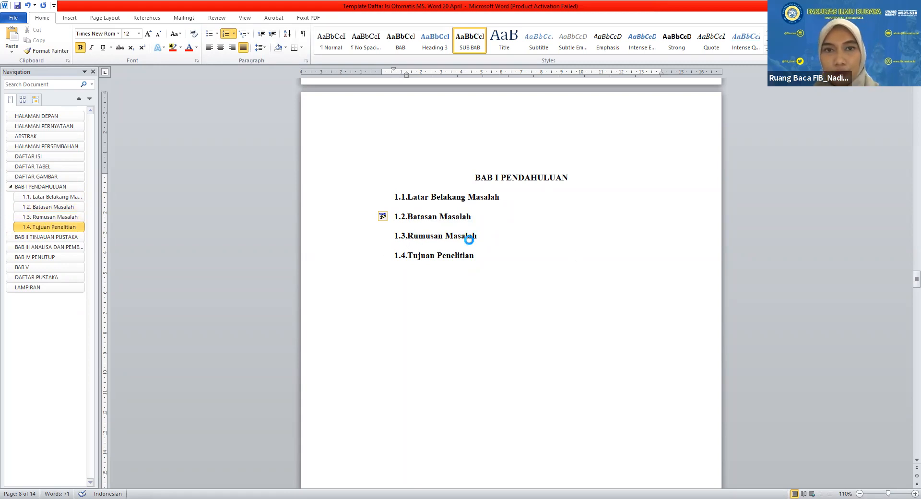
# Undo the numbering applied to the four sub-chapter headings of BAB I.
pyautogui.hotkey('ctrl', 'z')
pyautogui.hotkey('ctrl', 'z')
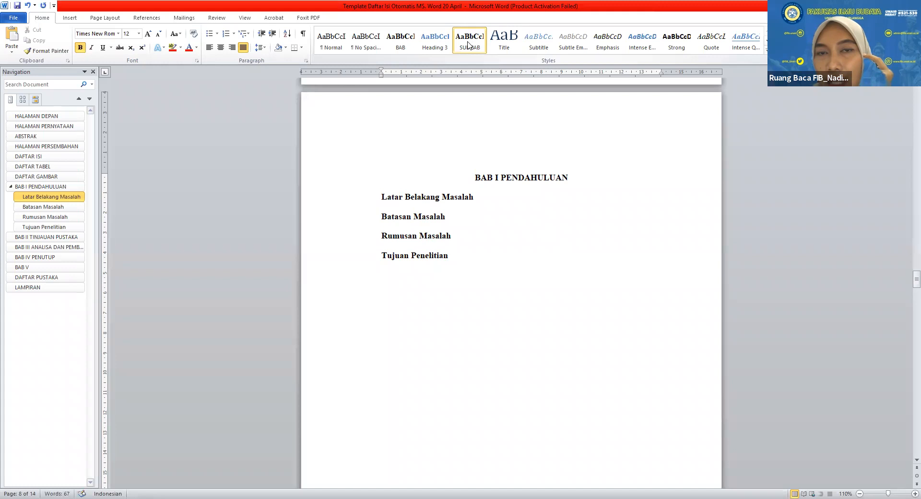
# Modify the Heading 2 style with the name SUB BAB and justified alignment, and save it.
pyautogui.rightClick(469, 43)
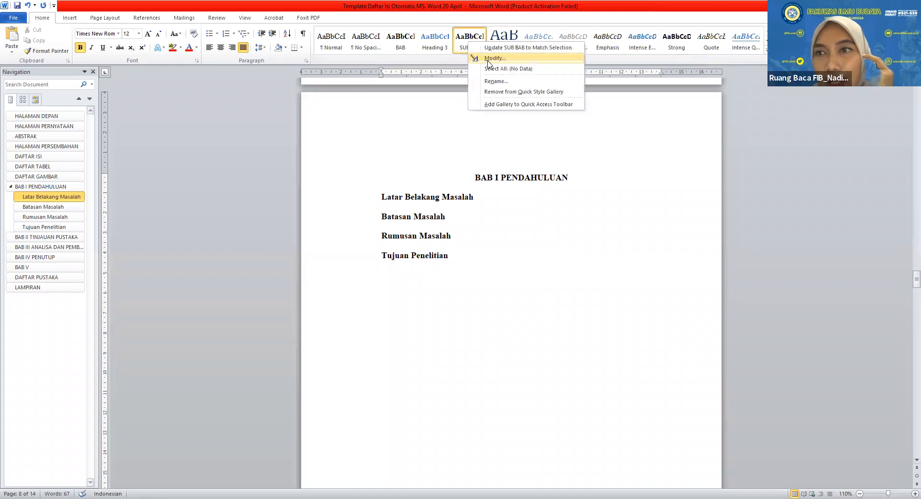
pyautogui.click(489, 62)
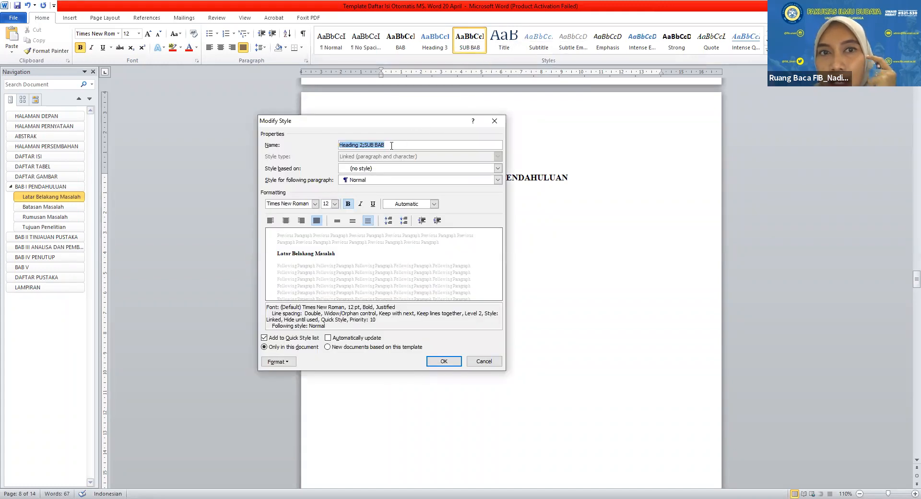
pyautogui.moveTo(392, 145); pyautogui.dragTo(338, 146)
pyautogui.write('S')
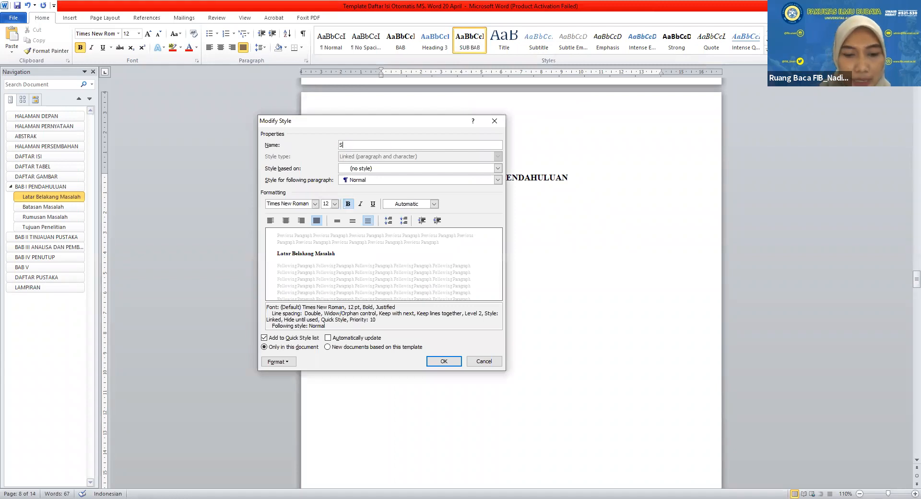
pyautogui.write('UB BAB')
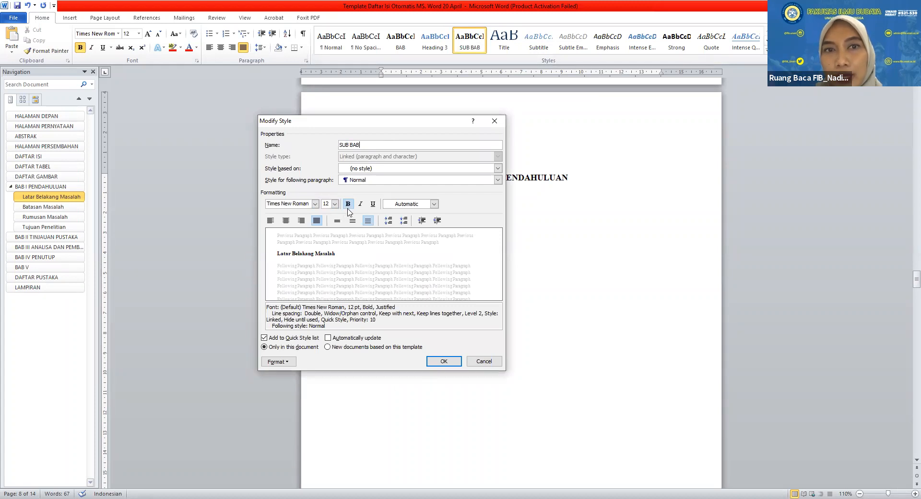
pyautogui.click(319, 223)
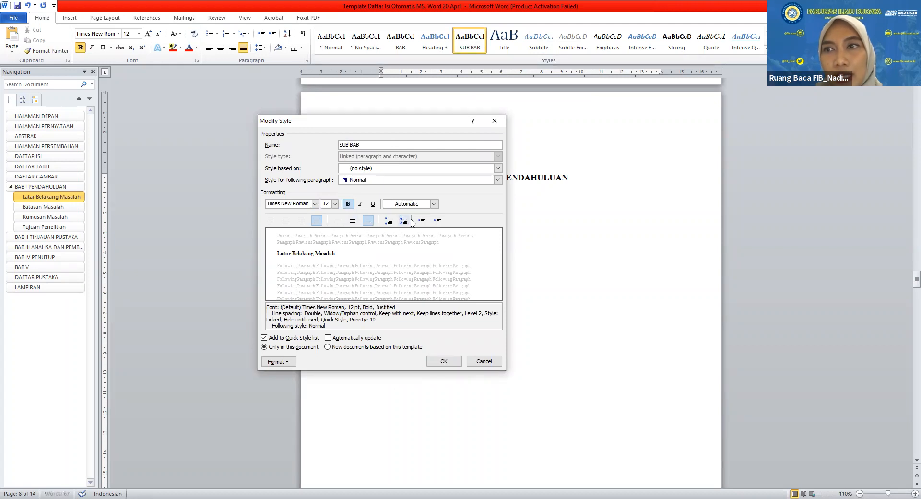
pyautogui.click(444, 361)
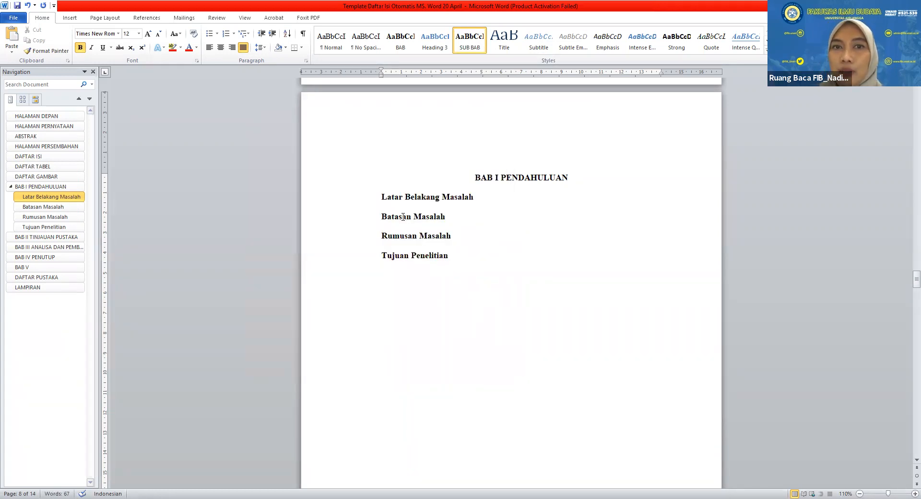
pyautogui.click(404, 217)
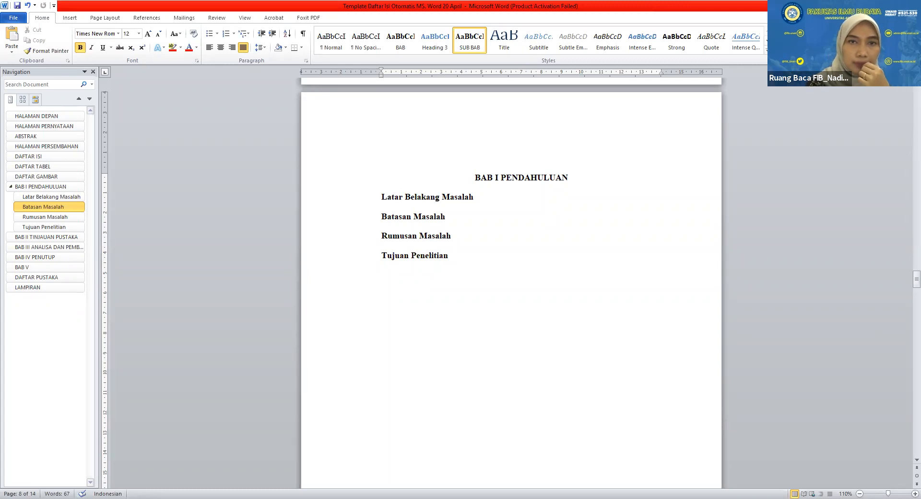
pyautogui.hotkey('ctrl', 'z')
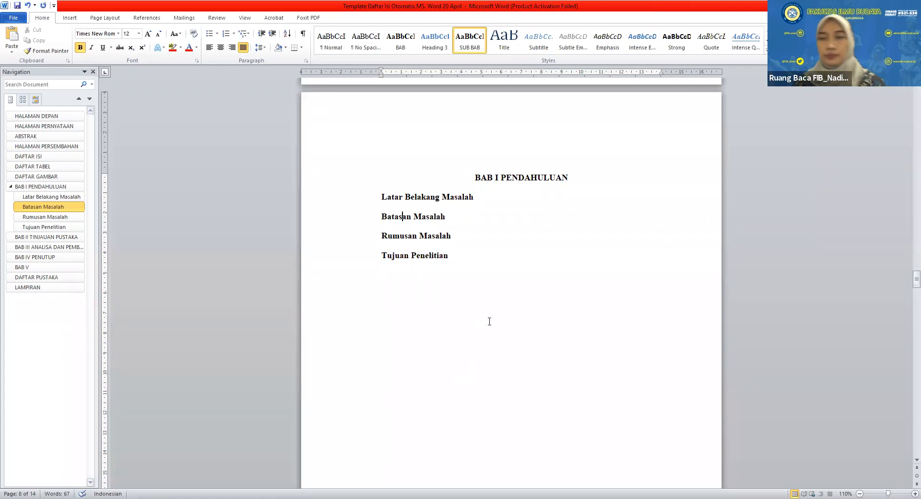
pyautogui.click(479, 260)
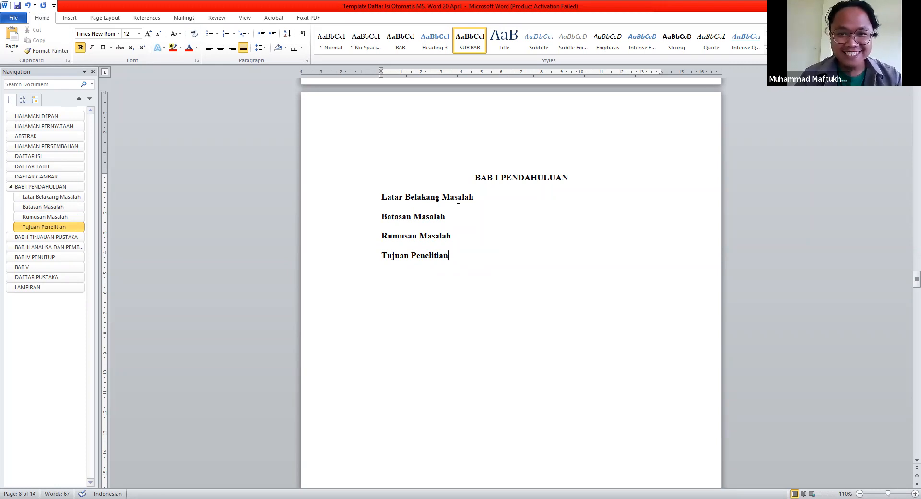
pyautogui.click(444, 196)
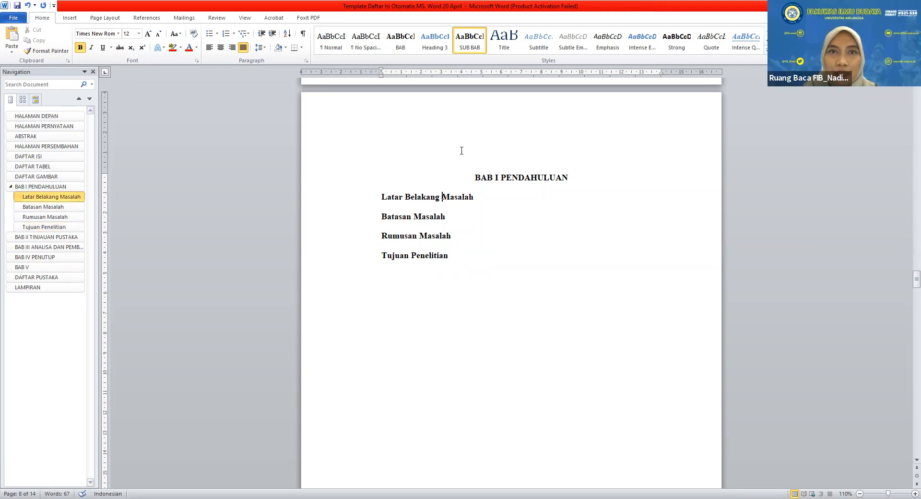
# Review the name and formatting settings of the SUB BAB style used by Latar Belakang Masalah, keeping them as they are.
pyautogui.rightClick(477, 44)
pyautogui.click(487, 59)
pyautogui.moveTo(432, 123); pyautogui.dragTo(396, 120)
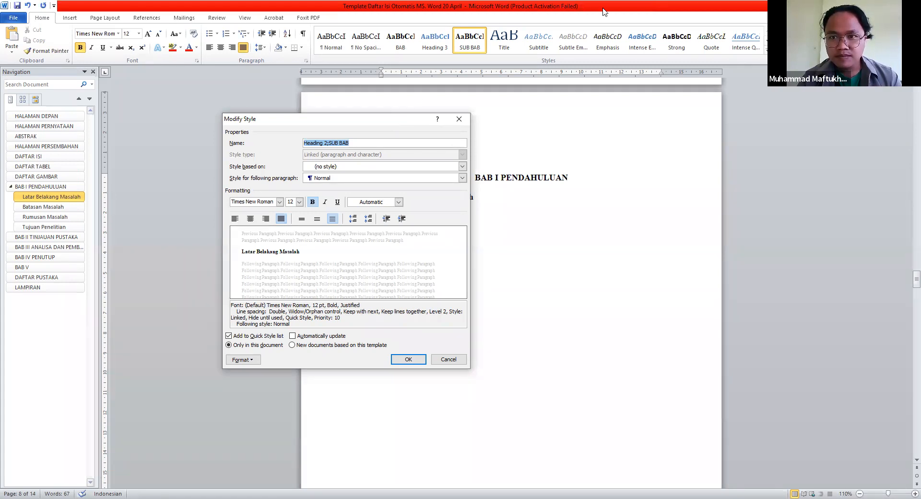
pyautogui.click(669, 119)
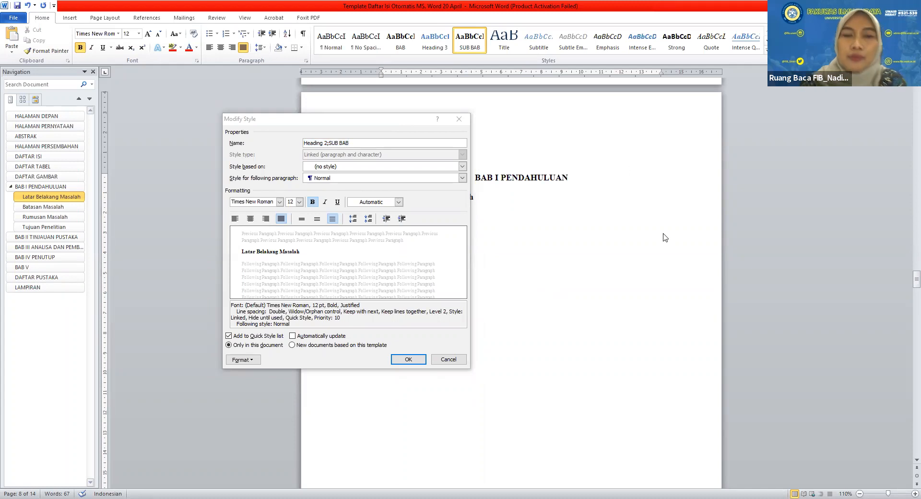
pyautogui.click(432, 121)
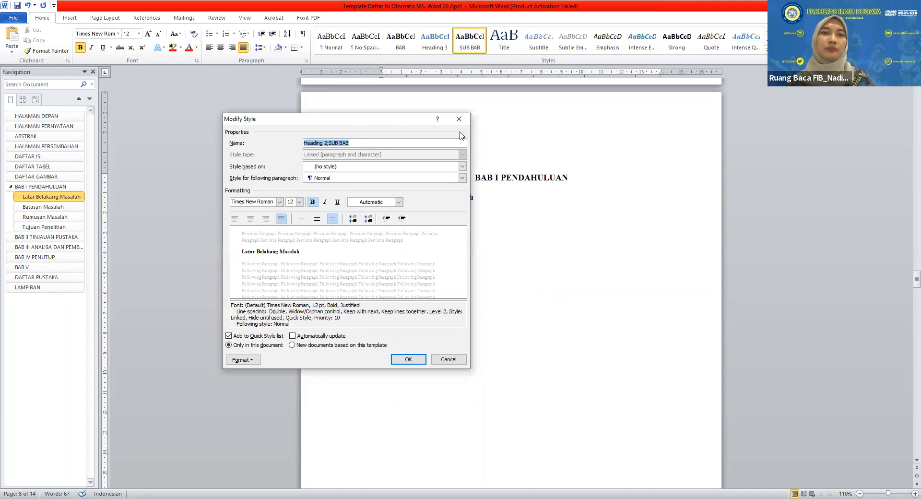
pyautogui.click(416, 142)
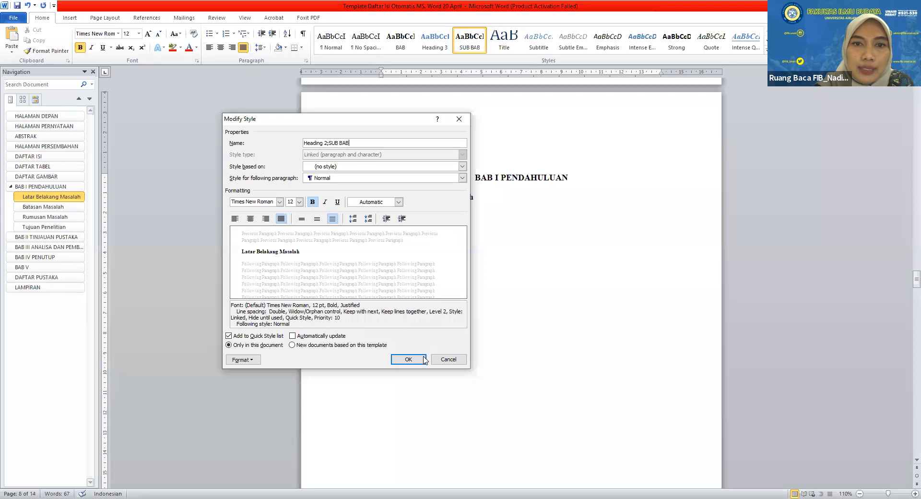
pyautogui.click(408, 360)
# Bring up the display options that contain the Navigation Pane setting.
pyautogui.click(421, 217)
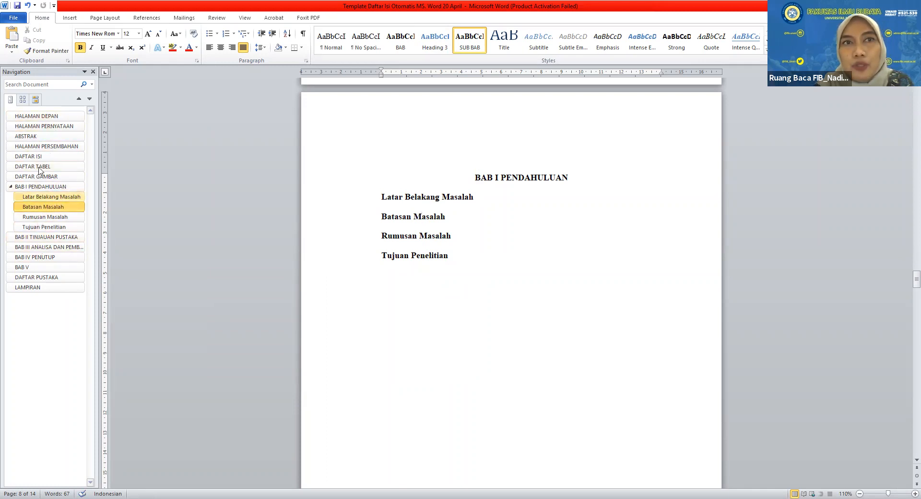
pyautogui.click(245, 19)
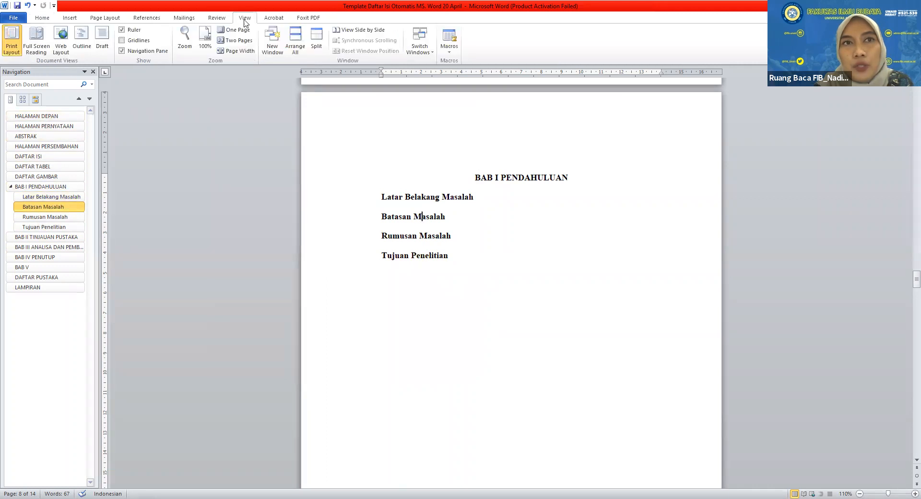
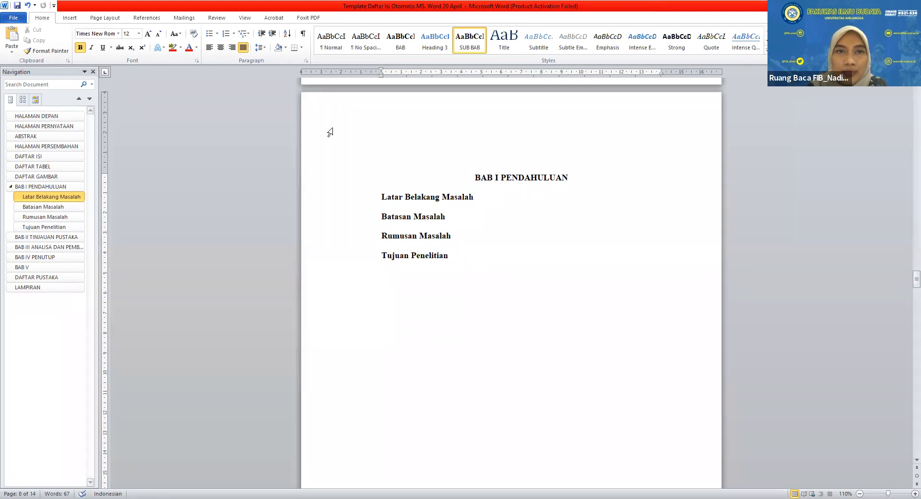
# Add two justified lines, Pengantar Deskripsi Naskah and Deskripsi Naskah, beneath the BAB II TINJAUAN PUSTAKA heading.
pyautogui.scroll(-3, 492, 241)
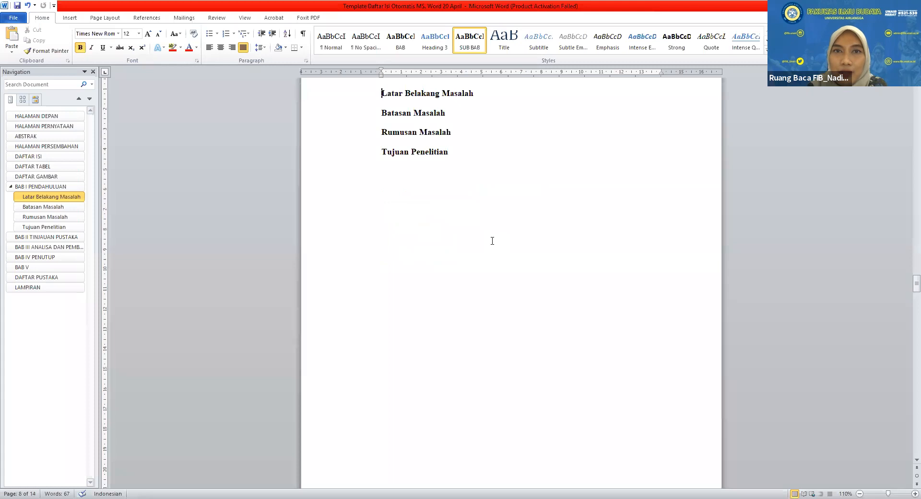
pyautogui.scroll(-1, 493, 241)
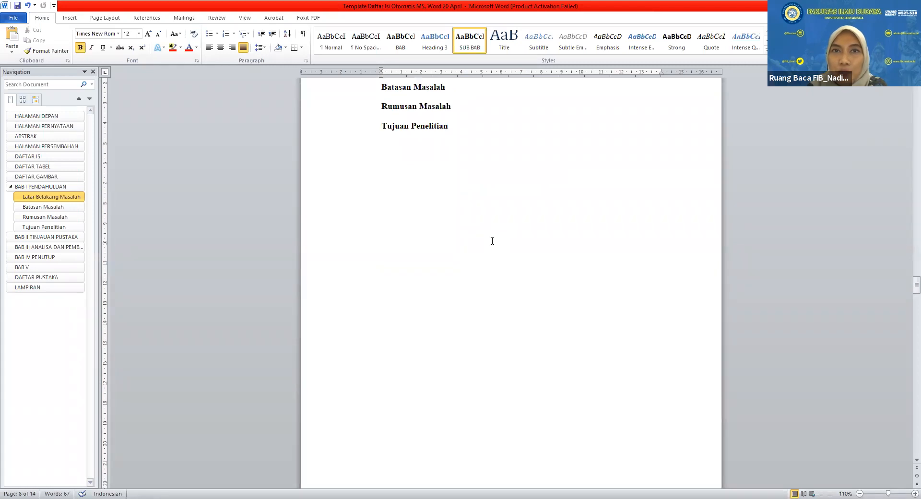
pyautogui.scroll(-12, 492, 241)
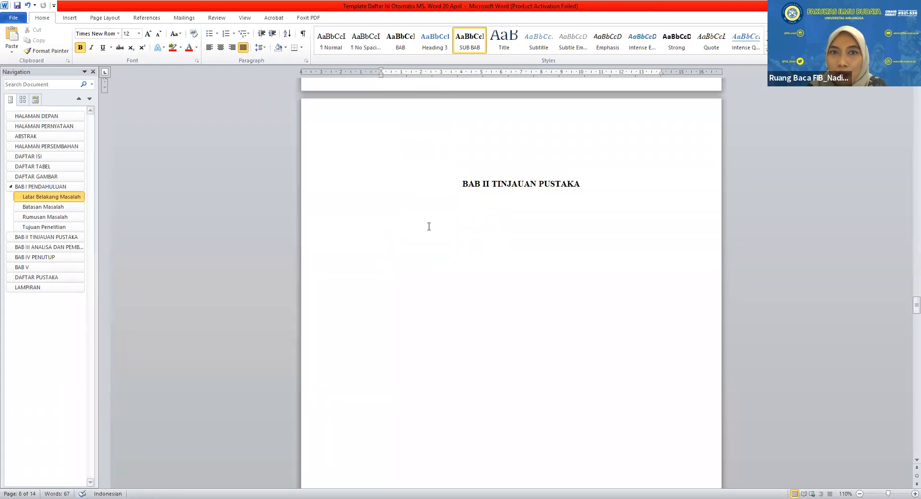
pyautogui.click(412, 222)
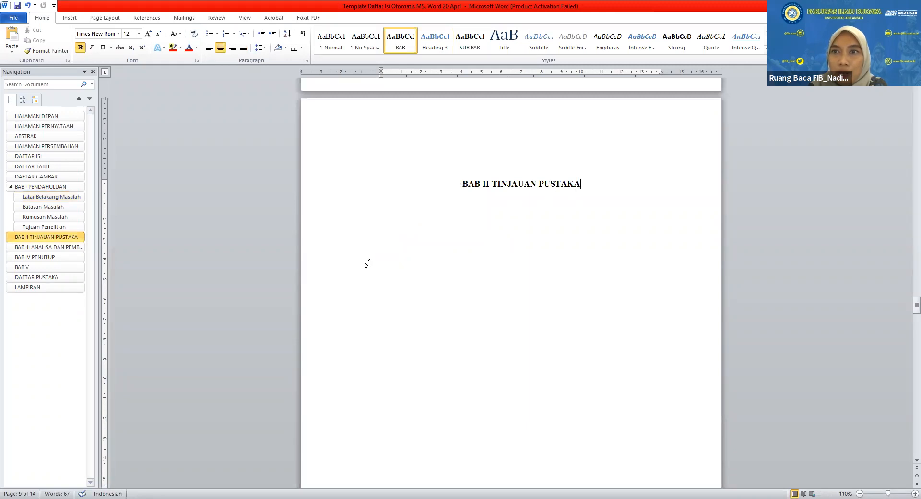
pyautogui.press('Return')
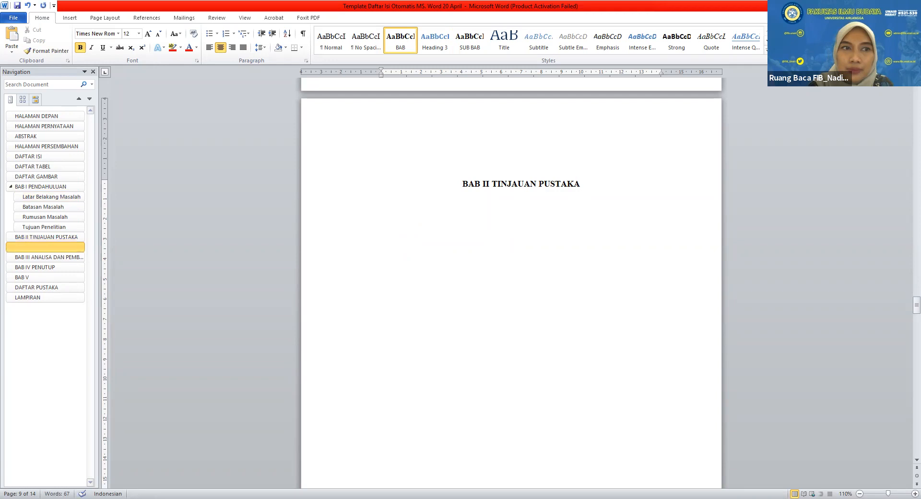
pyautogui.press('Delete')
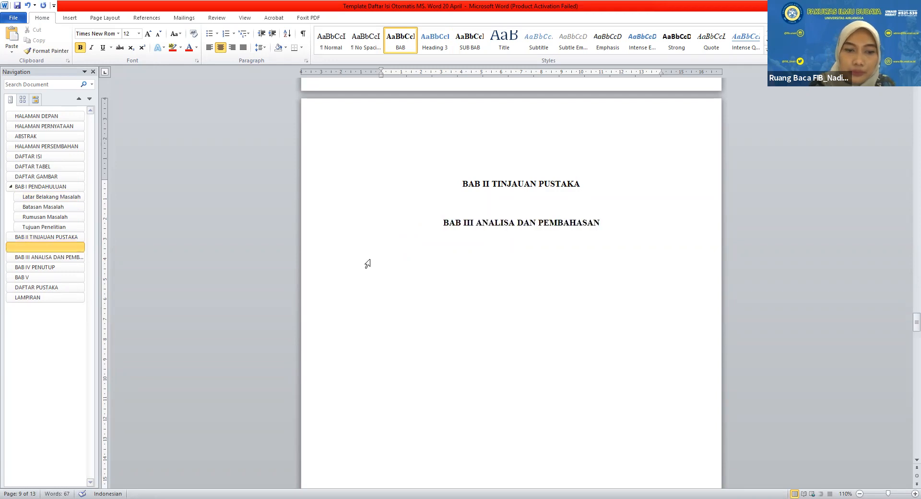
pyautogui.hotkey('ctrl', 'z')
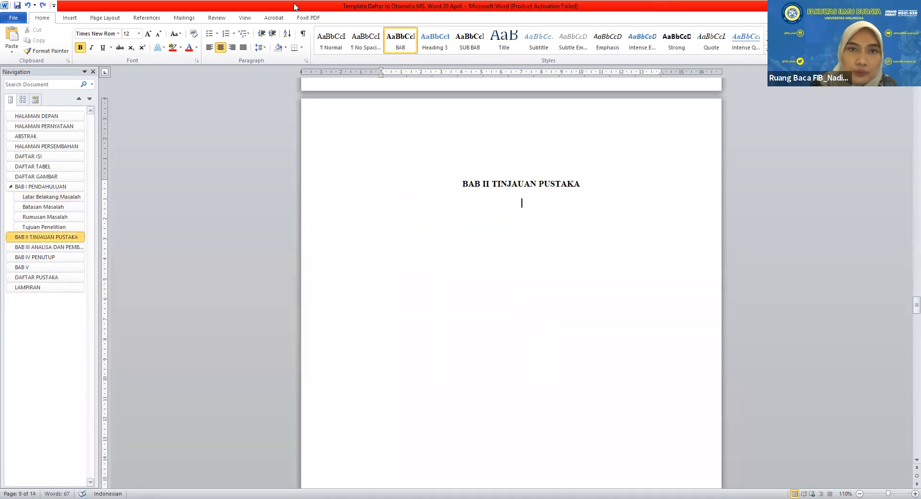
pyautogui.click(243, 47)
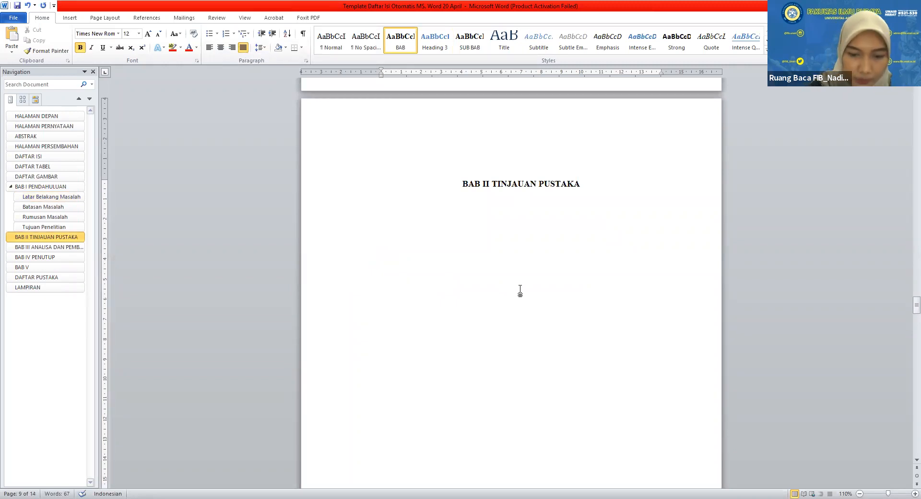
pyautogui.write('Pengantar Deskripsi Naskah')
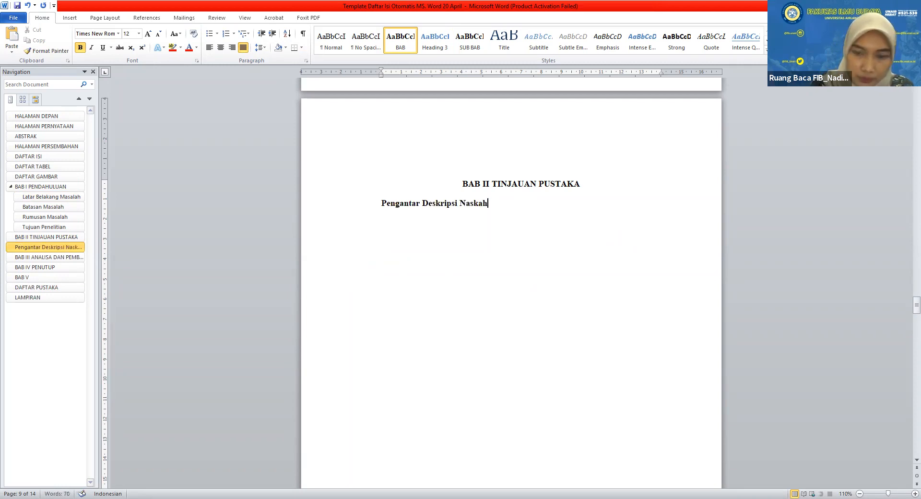
pyautogui.press('Return')
pyautogui.write('Deskripsi Naskah')
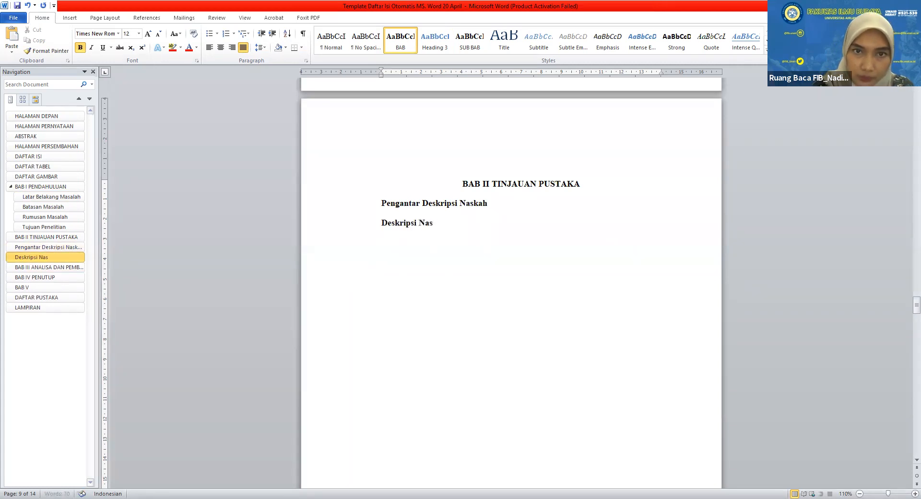
# Apply the SUB BAB style to Pengantar Deskripsi Naskah and Deskripsi Naskah in BAB II.
pyautogui.click(420, 203)
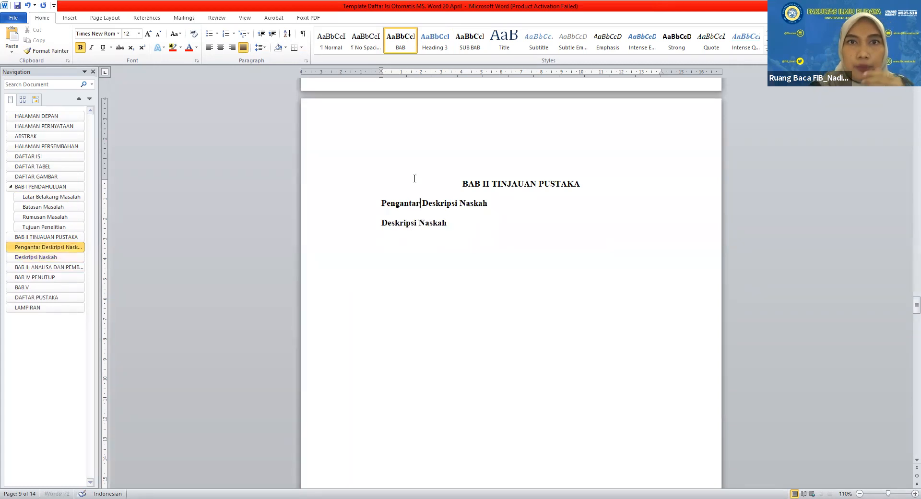
pyautogui.click(470, 40)
pyautogui.click(424, 224)
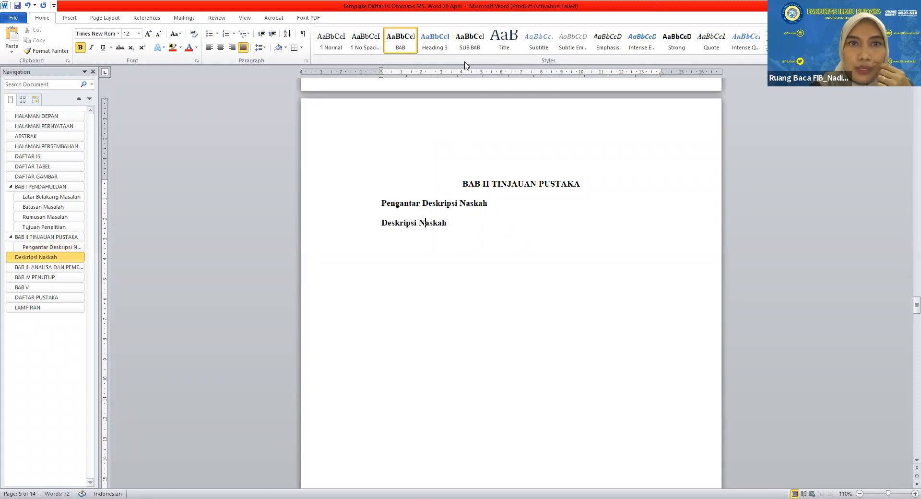
pyautogui.click(464, 46)
# Add two justified lines, Tokoh Penokohan and Fungsi Sosial Naskah, beneath the BAB III ANALISA DAN PEMBAHASAN heading.
pyautogui.scroll(-10, 442, 331)
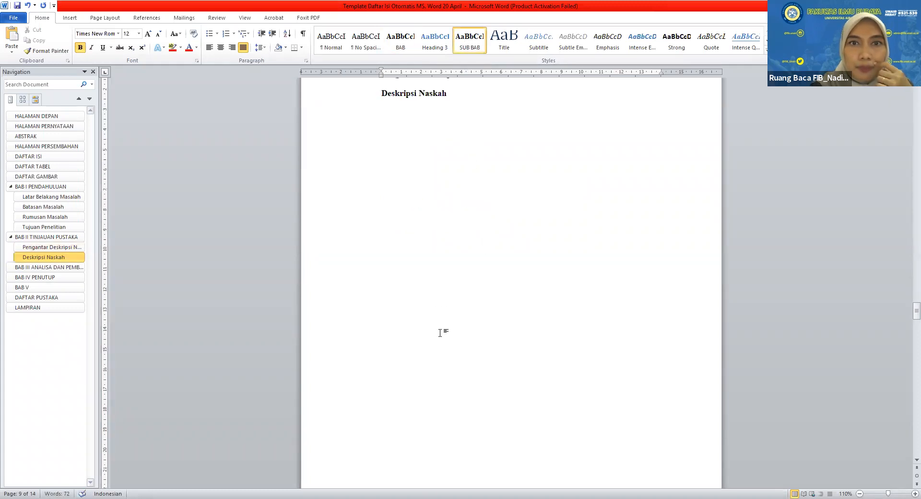
pyautogui.click(425, 357)
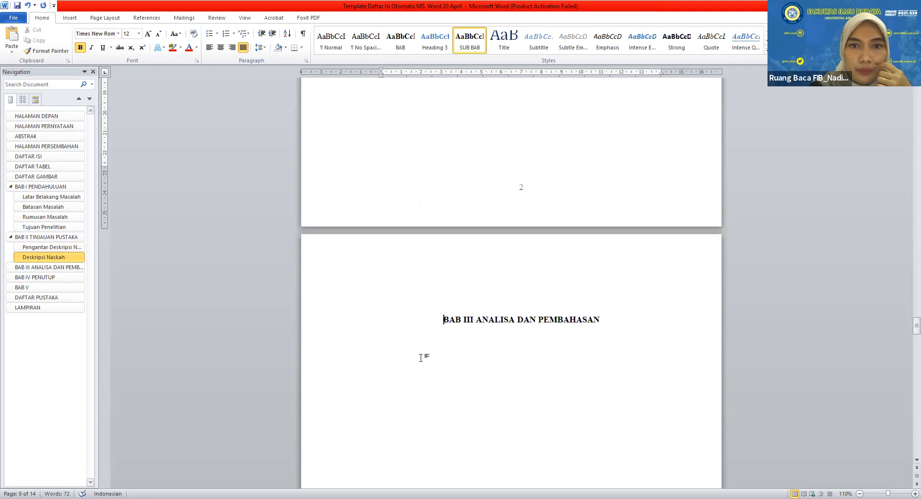
pyautogui.click(608, 326)
pyautogui.press('Return')
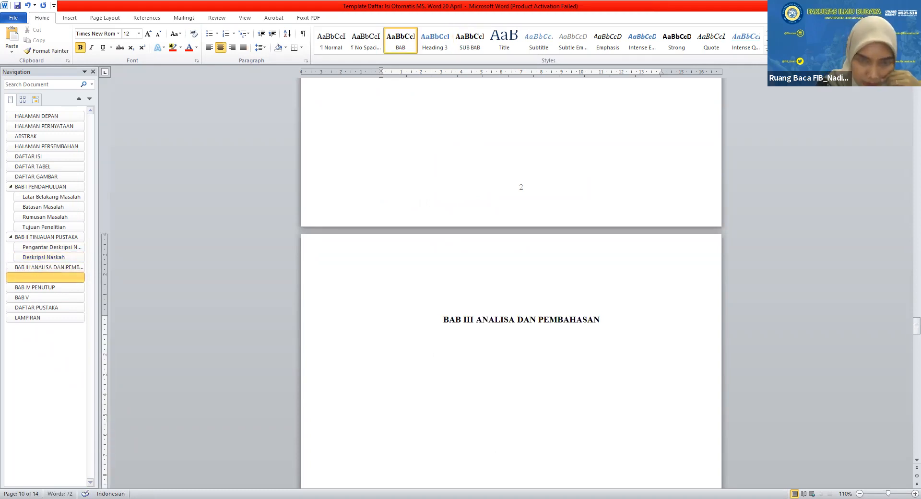
pyautogui.press('BackSpace')
pyautogui.click(242, 47)
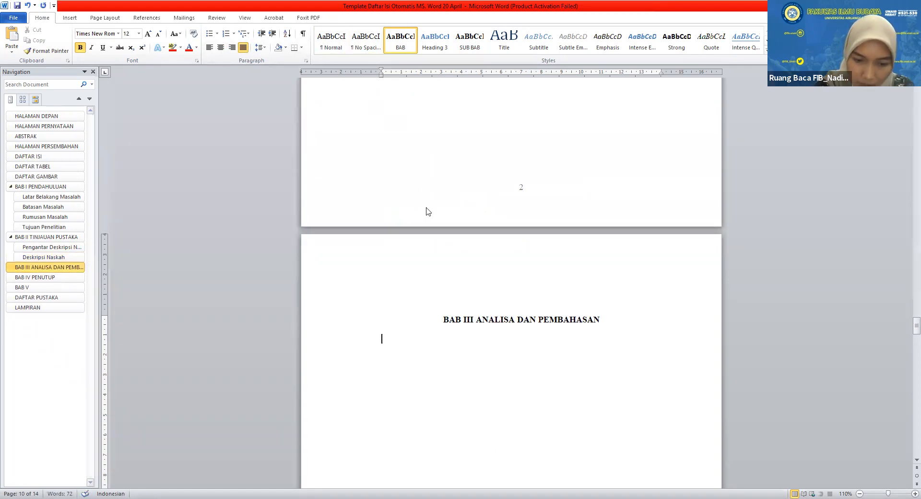
pyautogui.write('a')
pyautogui.press('BackSpace')
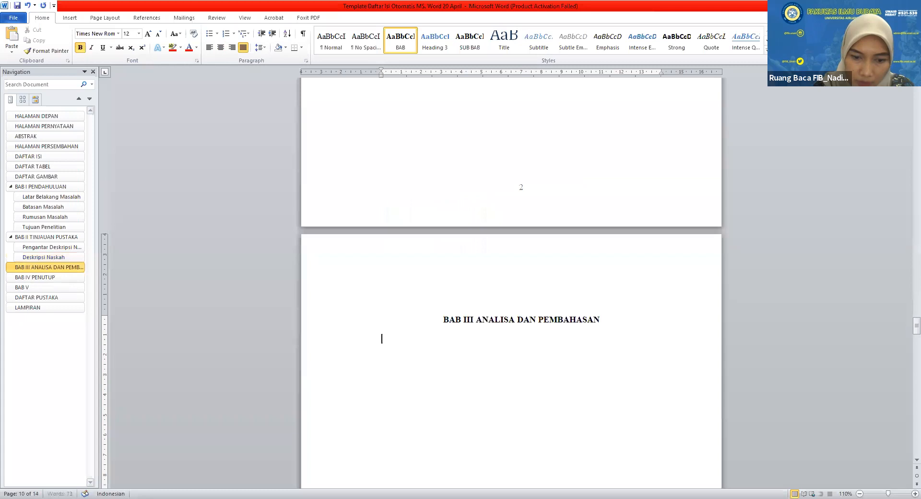
pyautogui.write('Tokoh')
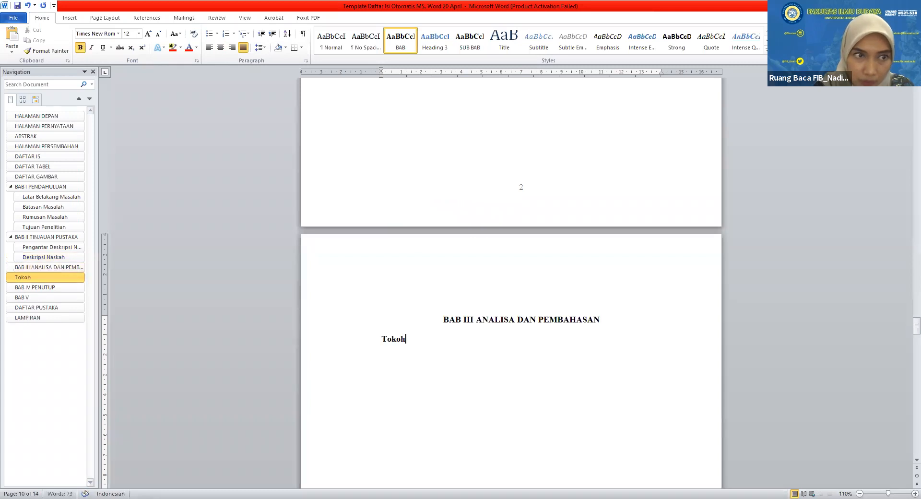
pyautogui.write(' Penokohan')
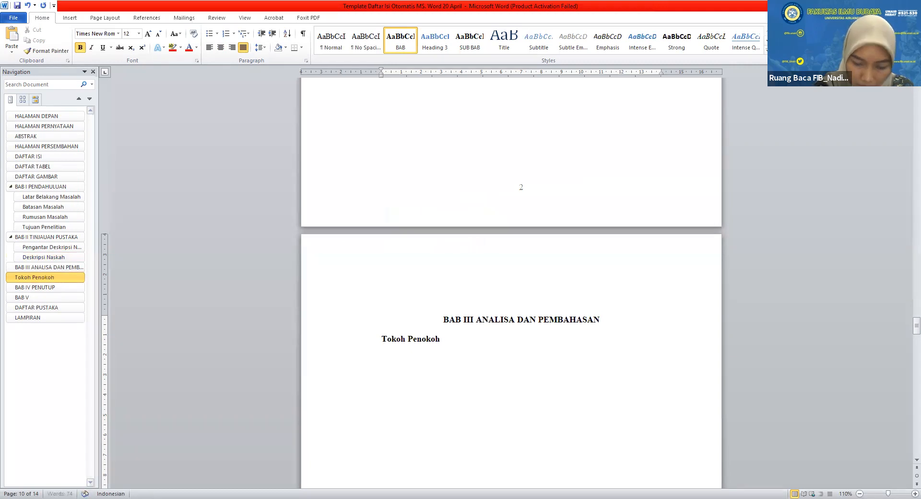
pyautogui.press('Return')
pyautogui.write('Fungsi So')
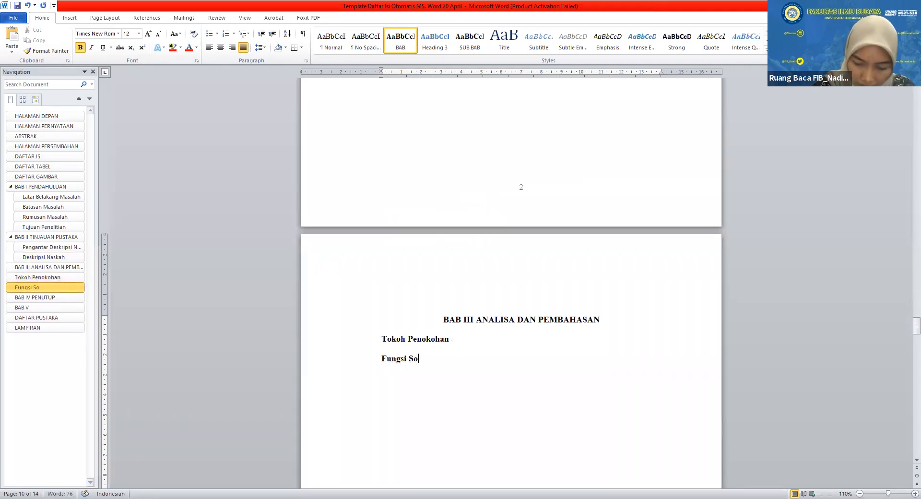
pyautogui.write('sial Naskah')
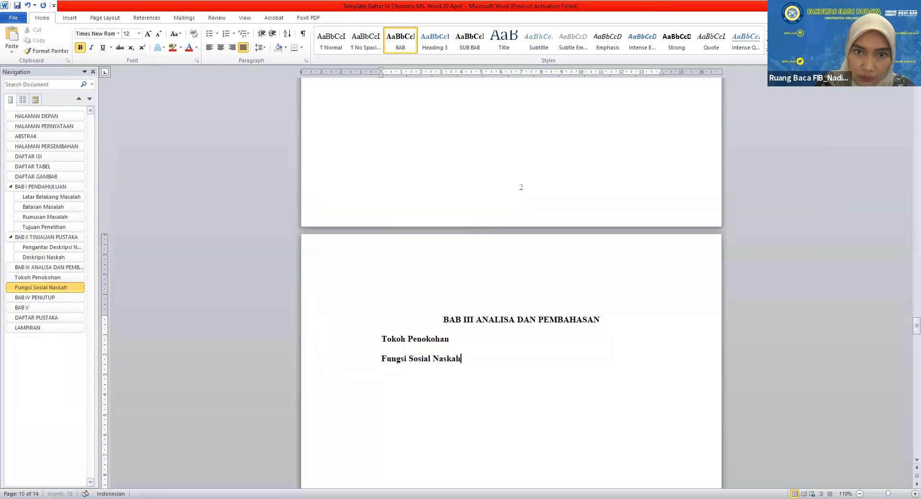
# Apply the SUB BAB style to Tokoh Penokohan and Fungsi Sosial Naskah in BAB III.
pyautogui.click(404, 338)
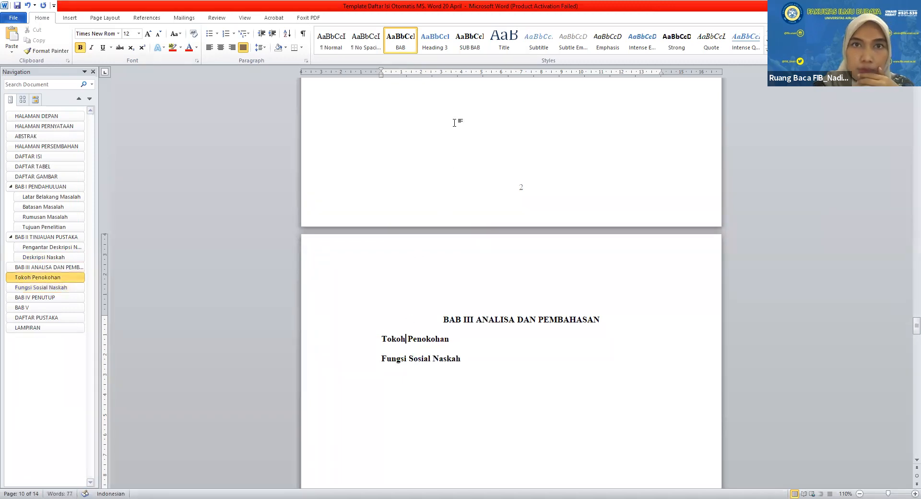
pyautogui.click(468, 47)
pyautogui.click(439, 358)
pyautogui.click(470, 47)
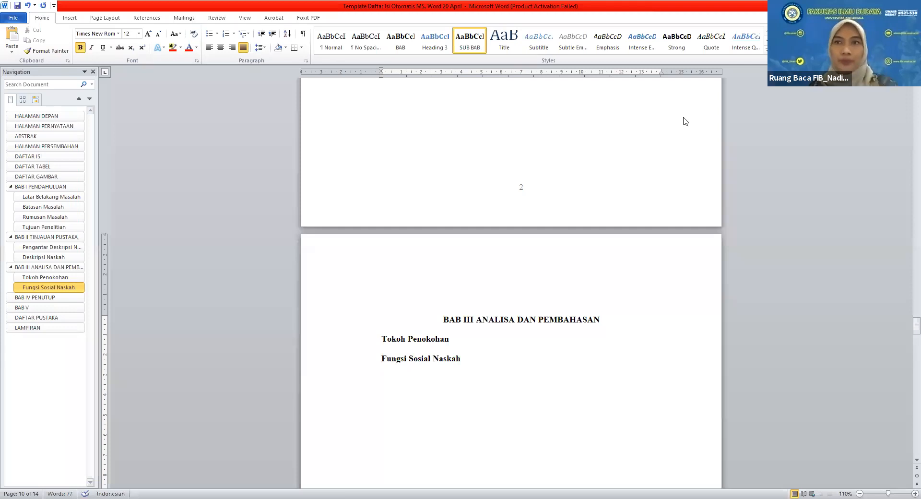
# Start defining a new number format for the Latar Belakang Masalah sub-chapter in BAB I.
pyautogui.scroll(15, 495, 403)
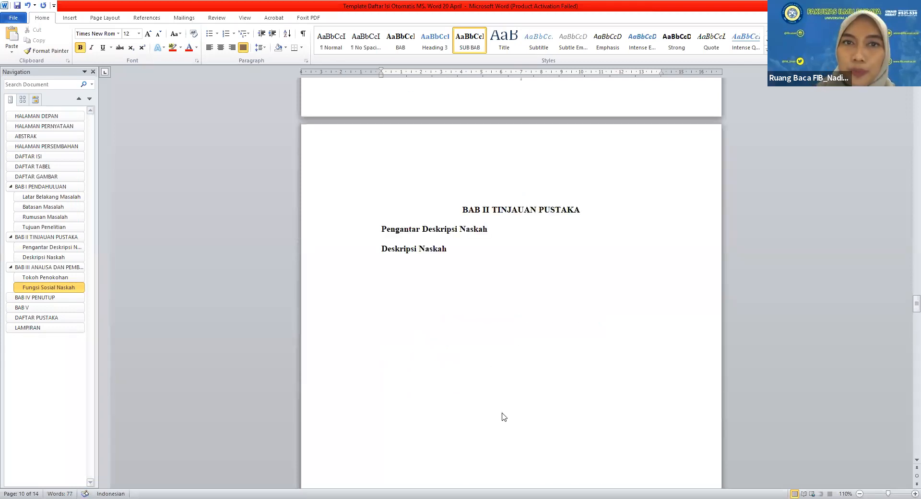
pyautogui.scroll(15, 503, 421)
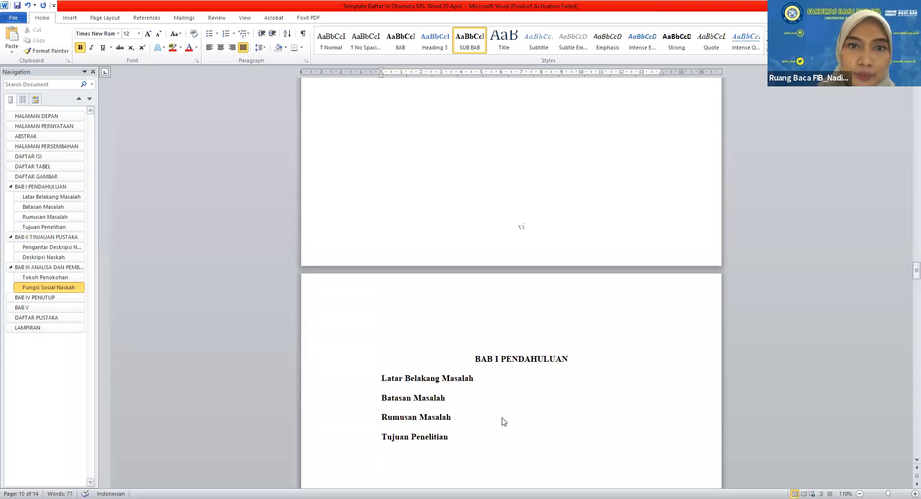
pyautogui.scroll(-3, 468, 408)
pyautogui.click(382, 223)
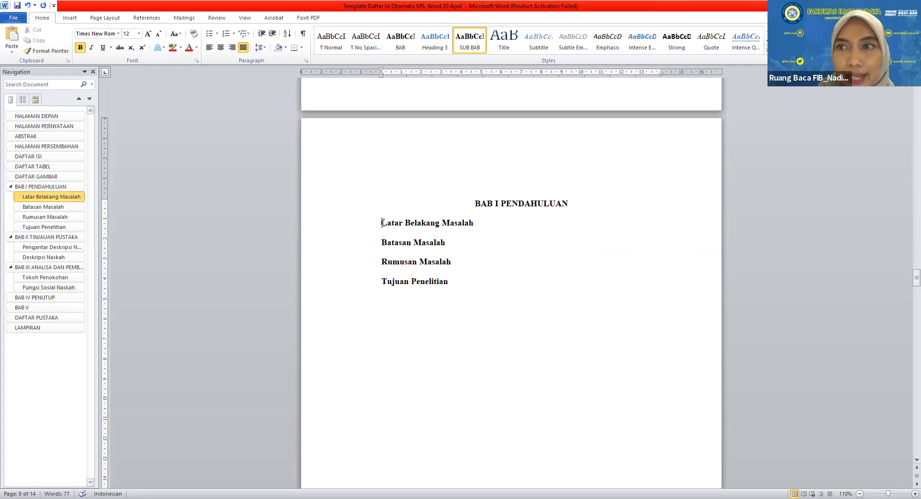
pyautogui.click(72, 19)
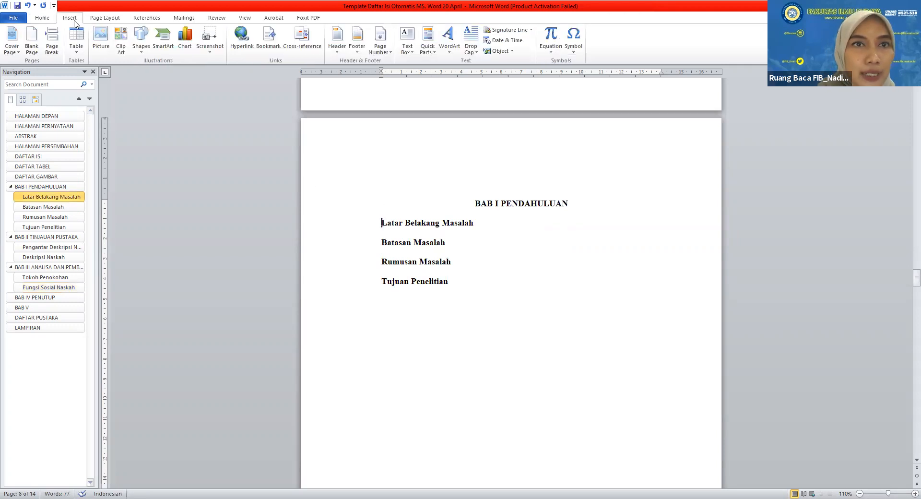
pyautogui.click(105, 19)
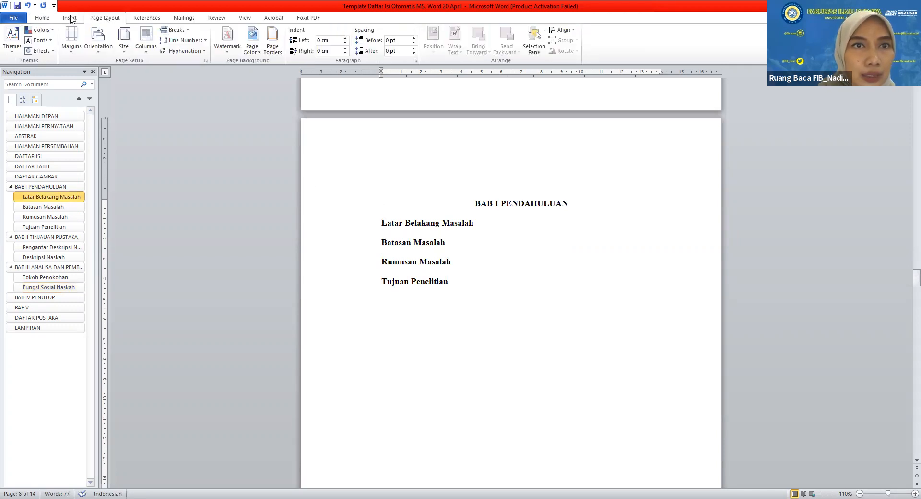
pyautogui.click(46, 17)
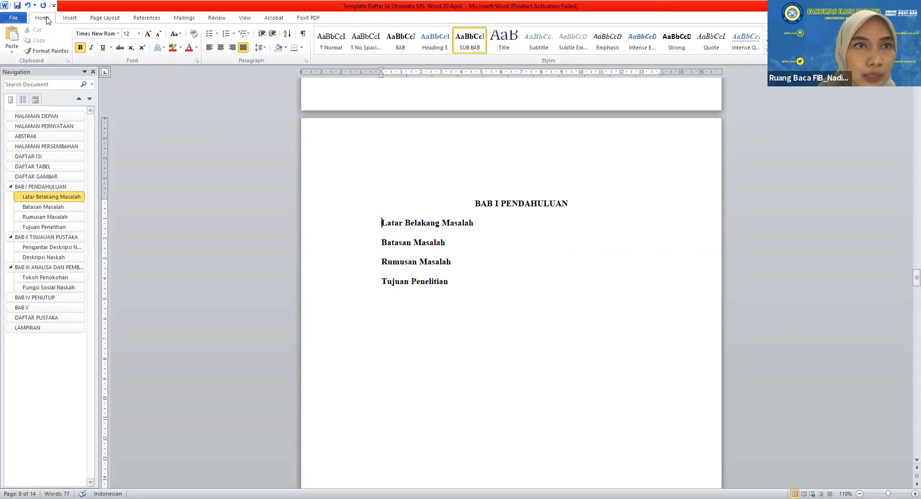
pyautogui.click(233, 34)
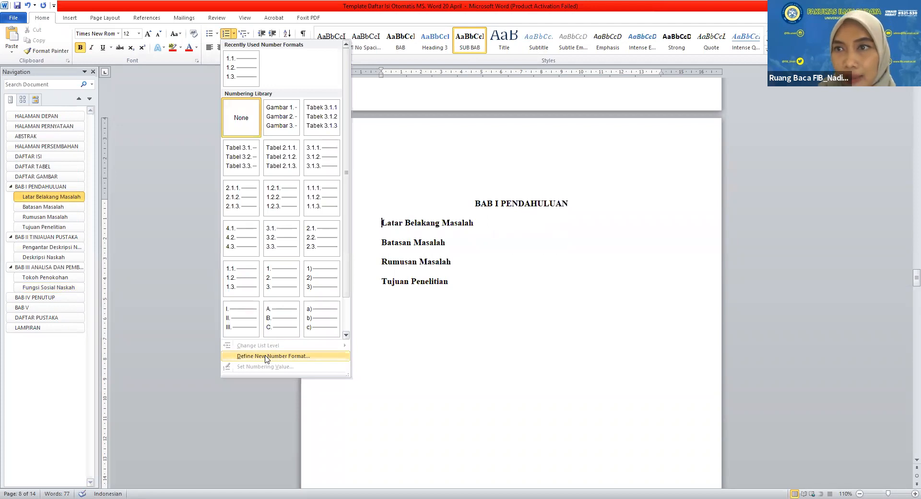
pyautogui.click(267, 357)
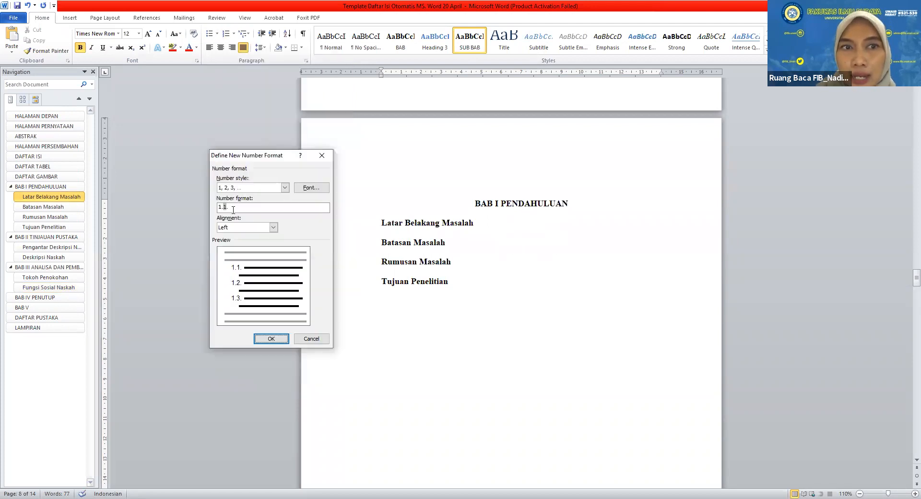
# Set the new number format to 1.1. and apply it to Latar Belakang Masalah in BAB I.
pyautogui.click(224, 208)
pyautogui.press('Delete')
pyautogui.press('Delete')
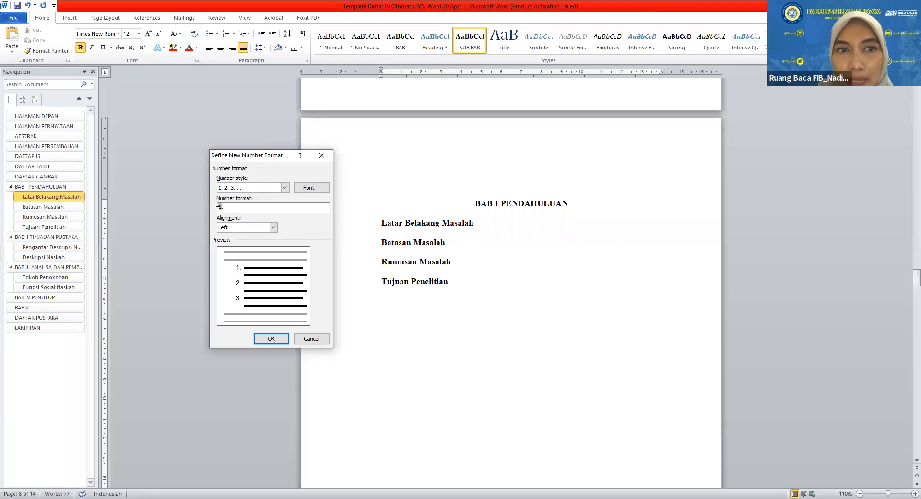
pyautogui.write('1.')
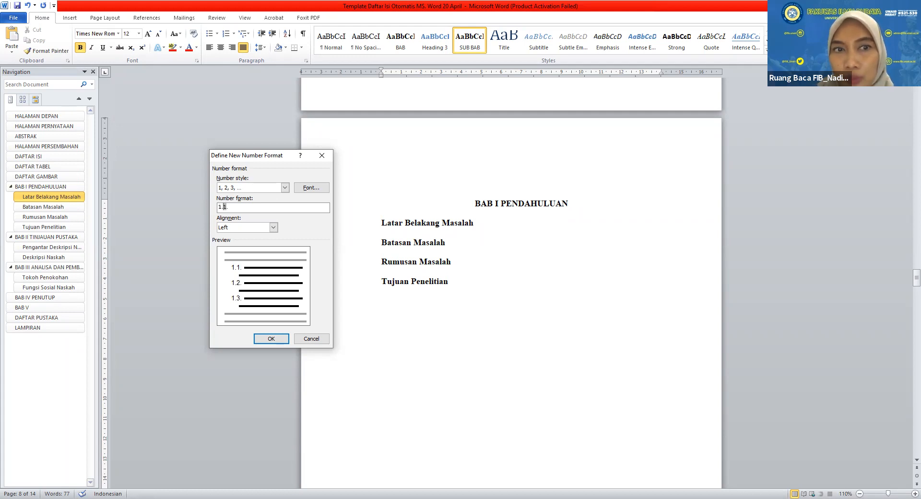
pyautogui.press('BackSpace')
pyautogui.press('BackSpace')
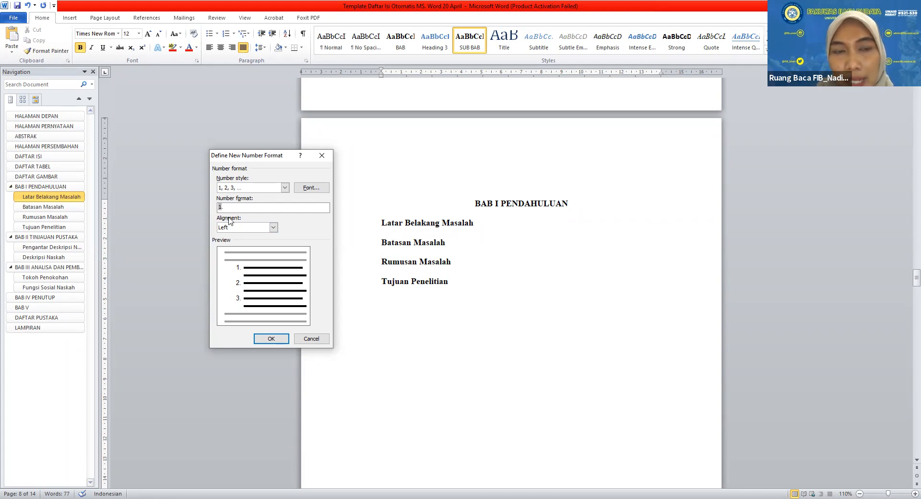
pyautogui.write('1.')
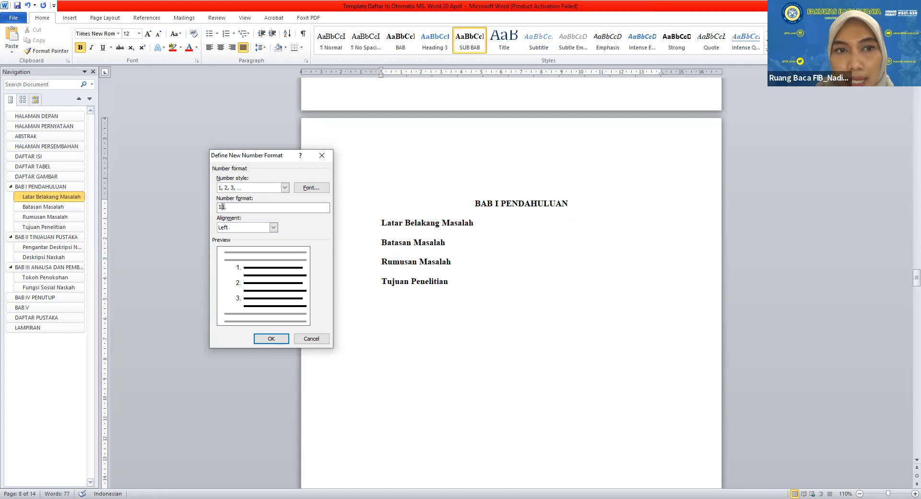
pyautogui.click(260, 335)
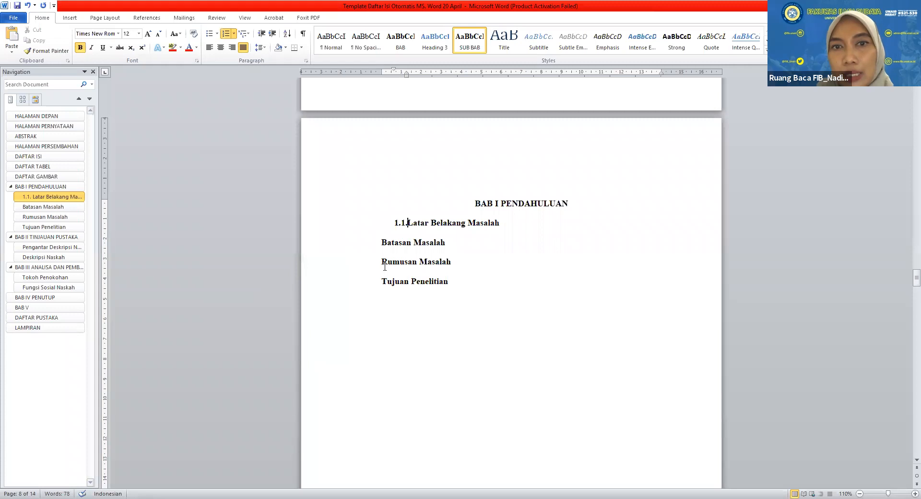
# Continue the same numbering on Batasan Masalah, Rumusan Masalah and Tujuan Penelitian in BAB I.
pyautogui.click(386, 265)
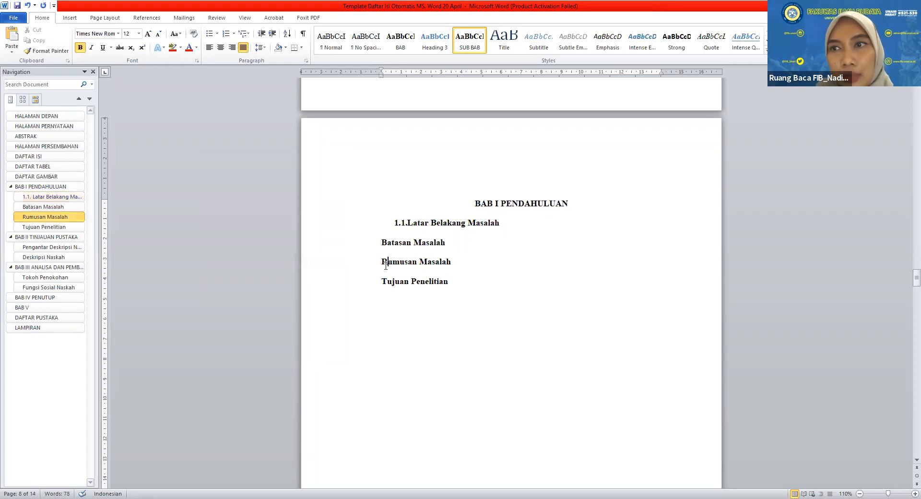
pyautogui.moveTo(383, 242); pyautogui.dragTo(423, 287)
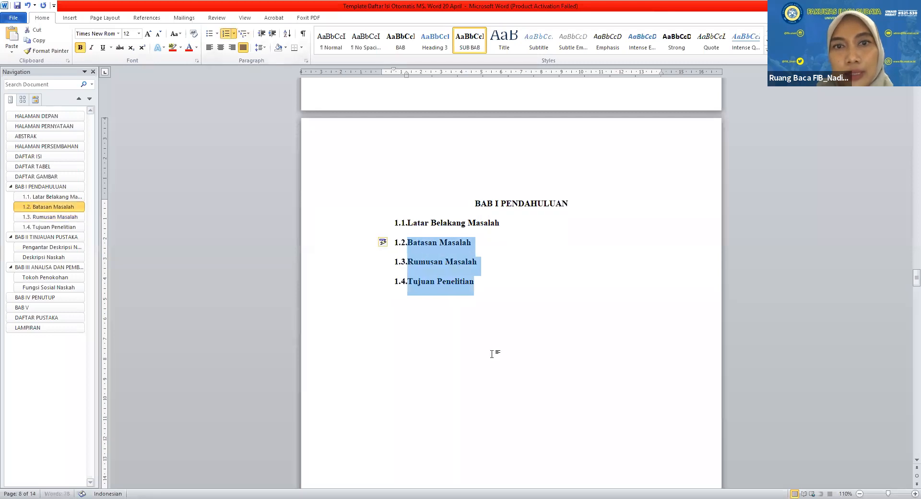
pyautogui.click(475, 322)
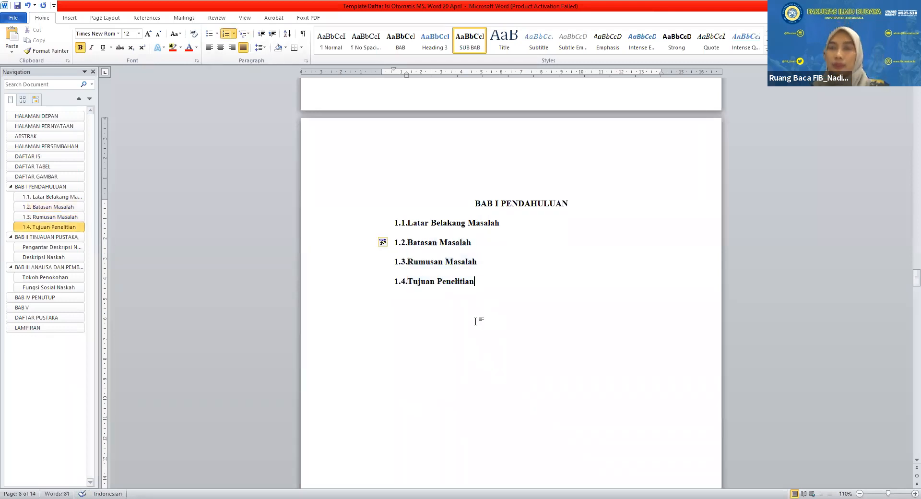
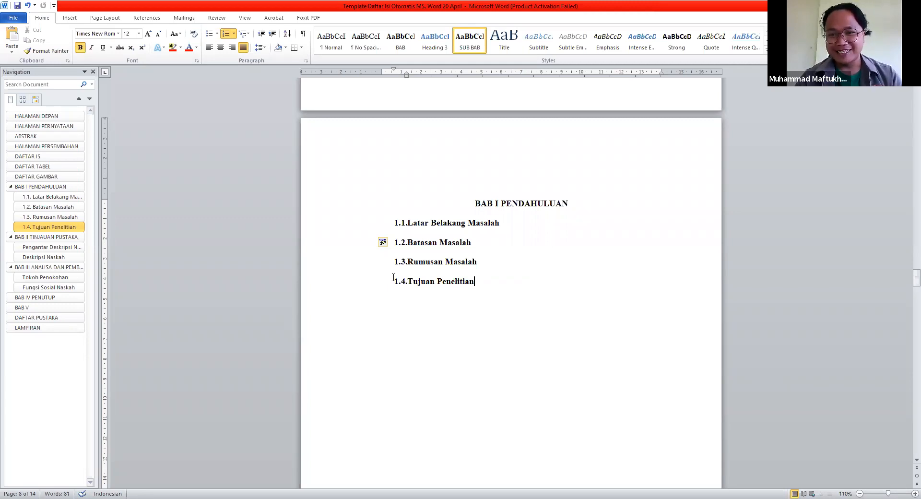
# Redefine the BAB I sub-chapter number format as 1.1, without the trailing period.
pyautogui.click(401, 222)
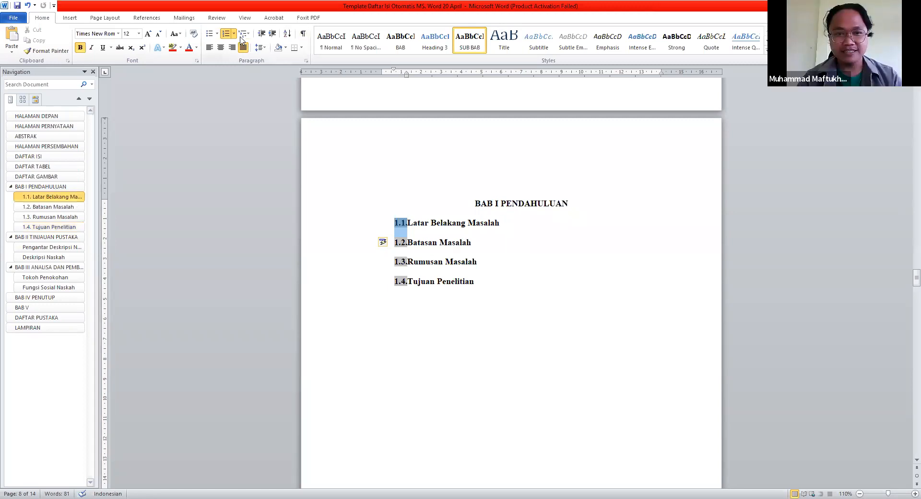
pyautogui.click(274, 356)
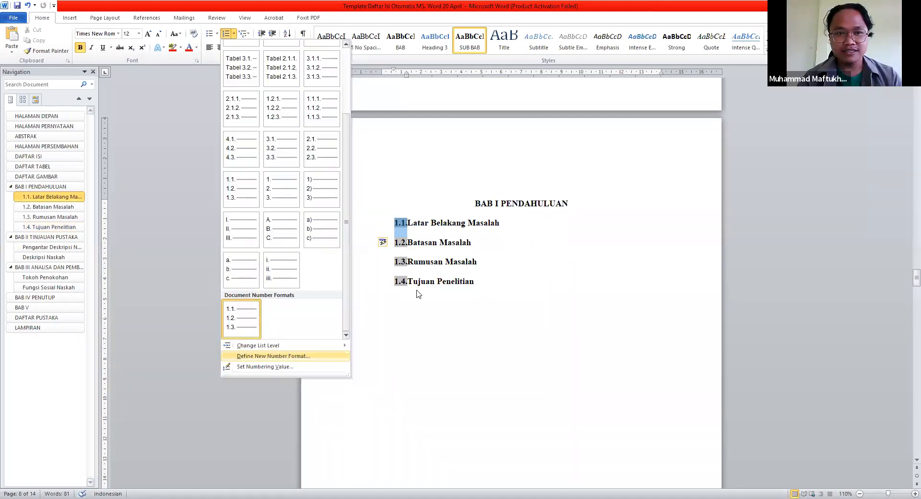
pyautogui.press('BackSpace')
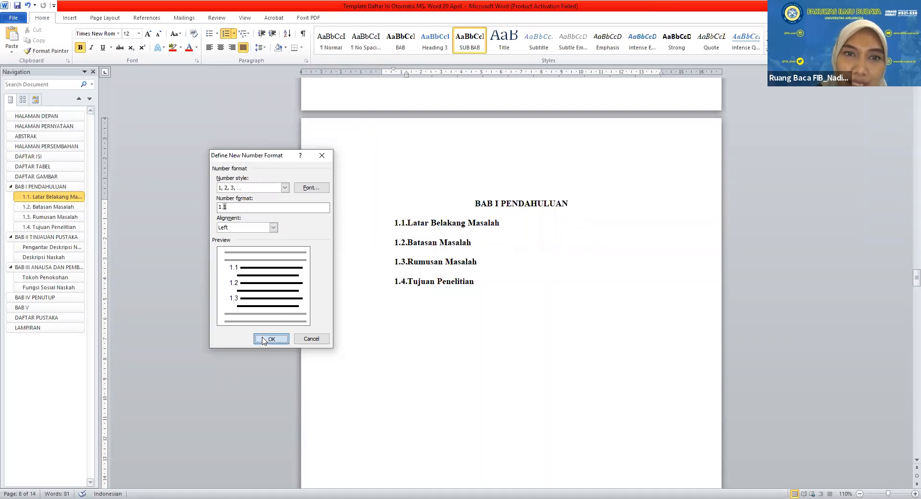
pyautogui.click(263, 339)
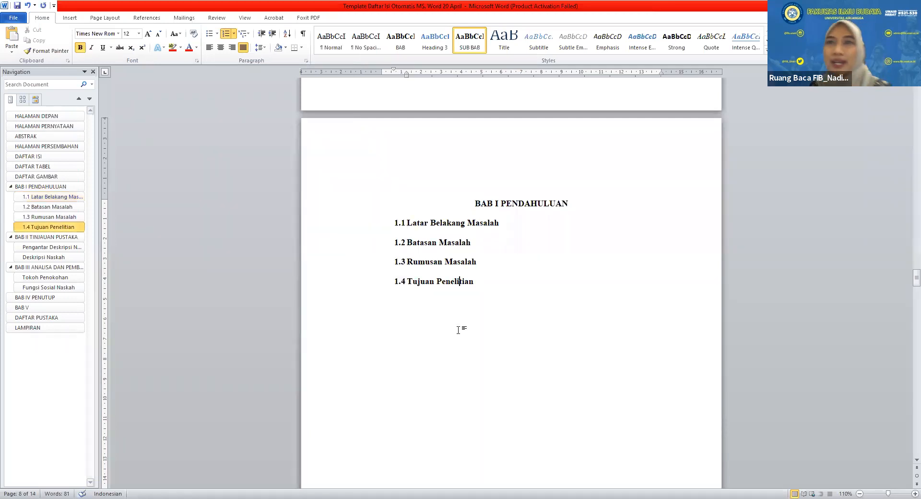
# Define the number format 2.1 and number Pengantar Deskripsi Naskah and Deskripsi Naskah in BAB II with it.
pyautogui.scroll(-5, 418, 318)
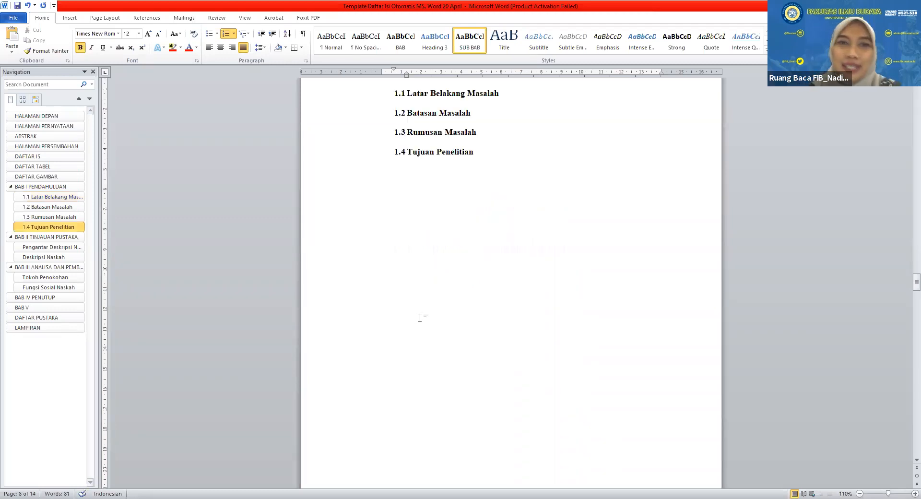
pyautogui.scroll(-5, 420, 321)
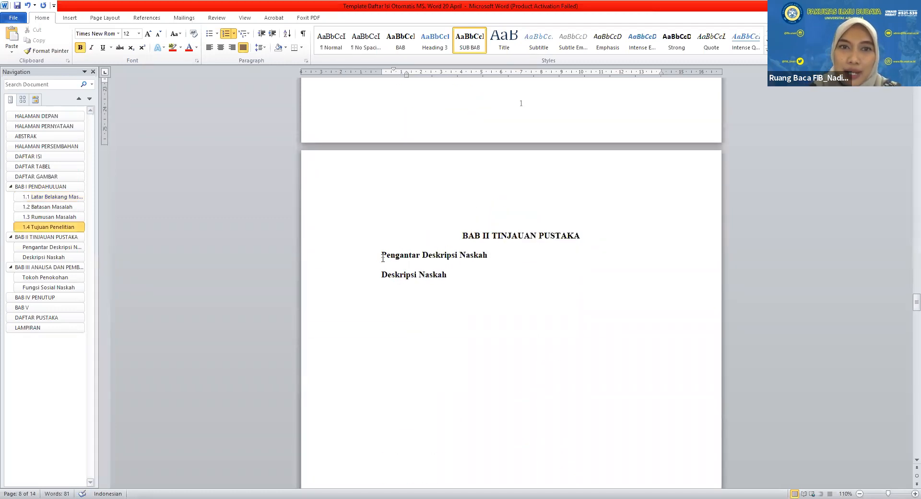
pyautogui.click(382, 256)
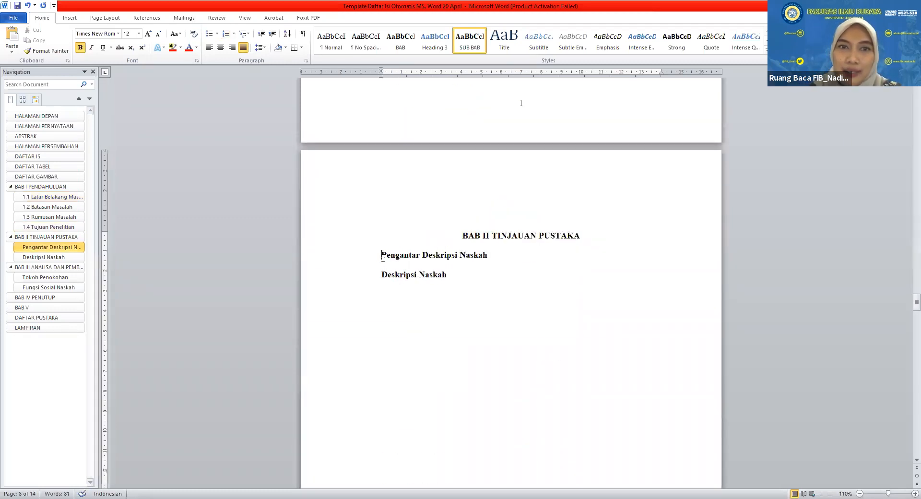
pyautogui.click(233, 34)
pyautogui.click(286, 357)
pyautogui.write('1.1')
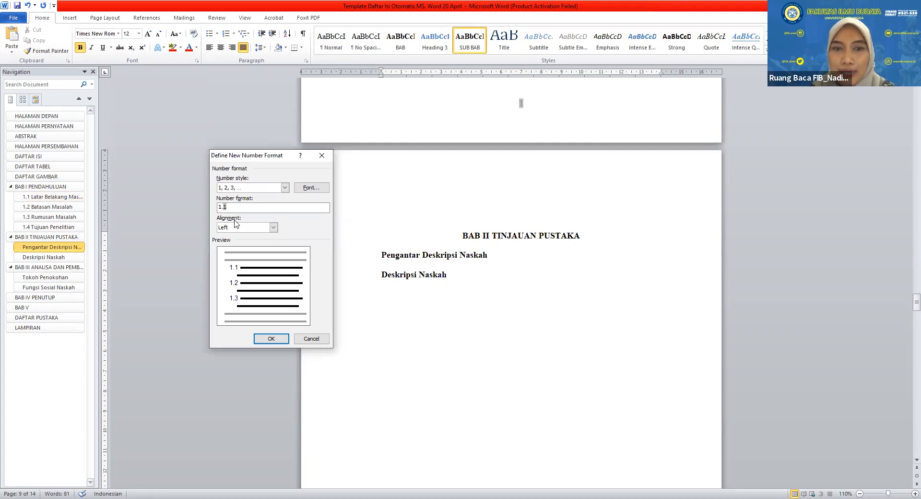
pyautogui.press('BackSpace')
pyautogui.press('BackSpace')
pyautogui.write('2.')
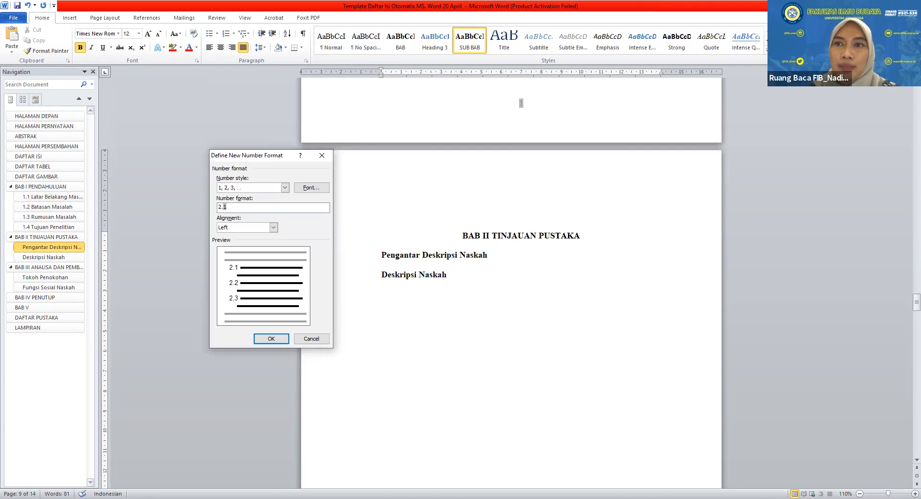
pyautogui.click(277, 341)
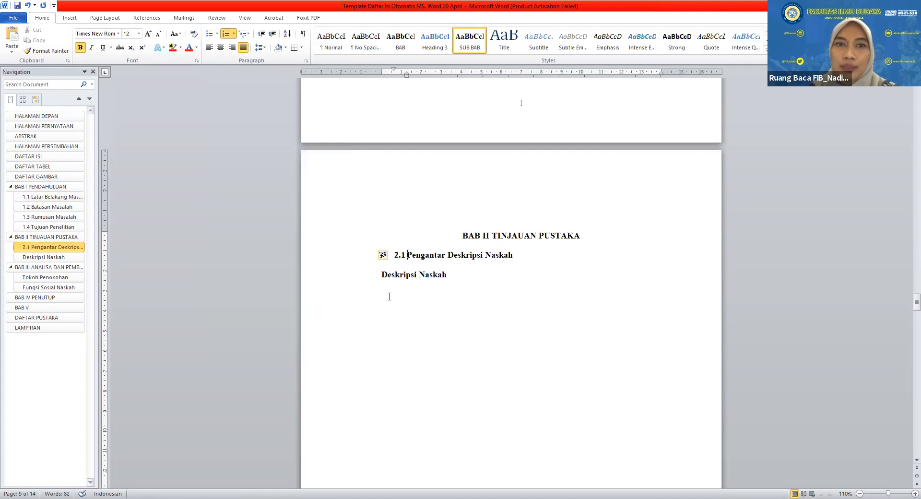
pyautogui.click(225, 34)
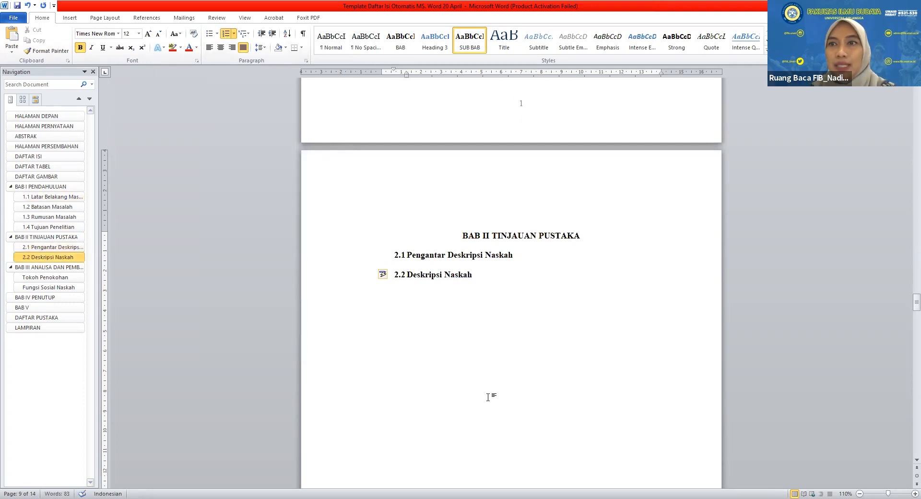
# Define the number format 3.1 and number Tokoh Penokohan and Fungsi Sosial Naskah in BAB III with it.
pyautogui.scroll(-15, 487, 397)
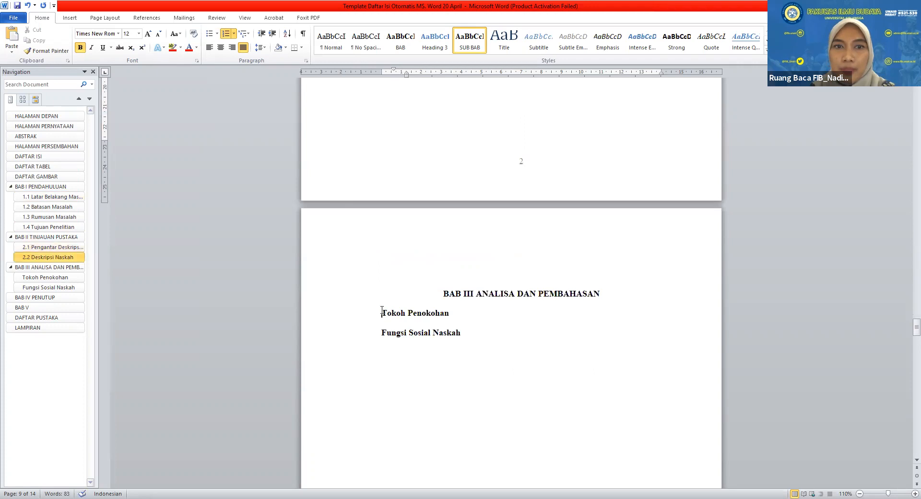
pyautogui.click(382, 312)
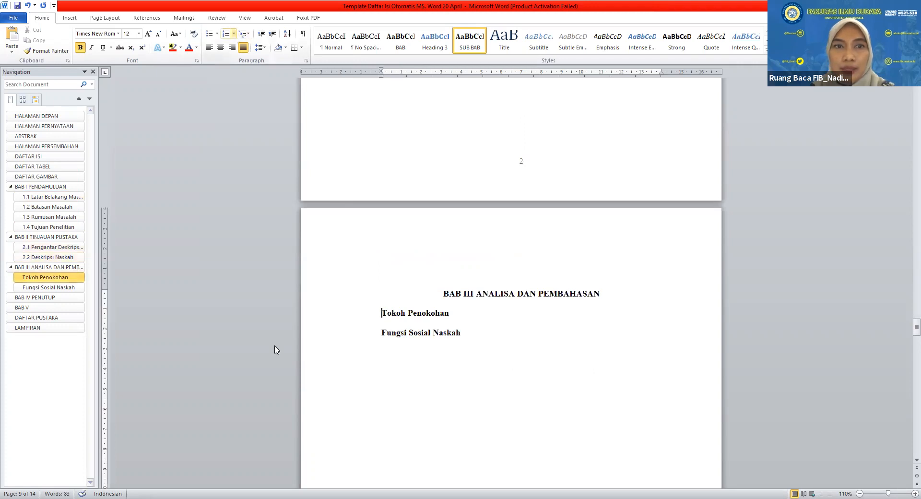
pyautogui.click(234, 34)
pyautogui.click(282, 360)
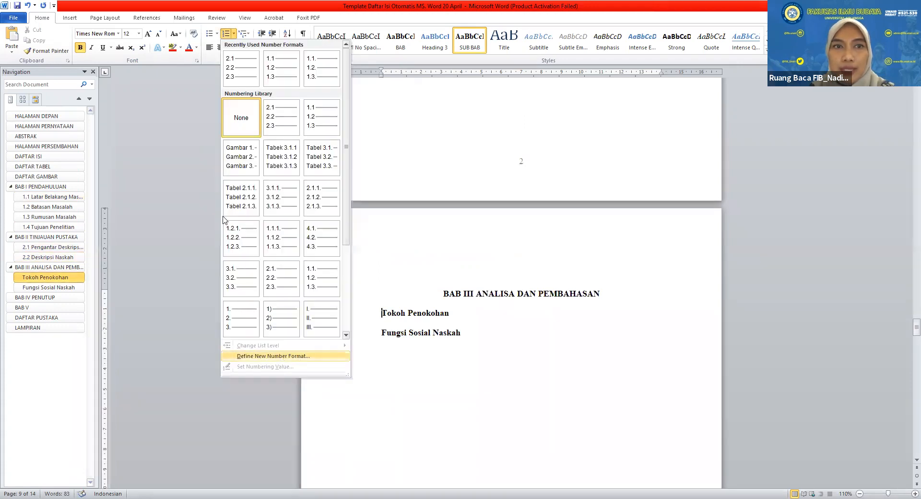
pyautogui.press('BackSpace')
pyautogui.write('3.1')
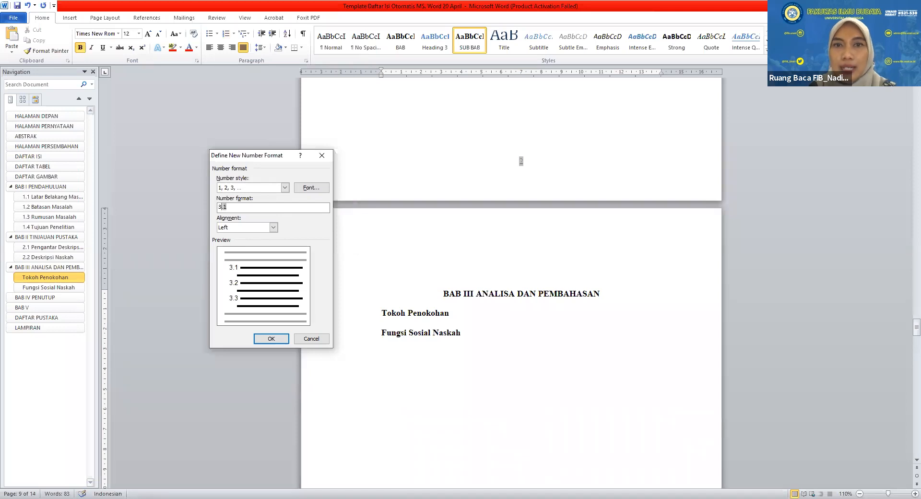
pyautogui.click(257, 342)
pyautogui.click(382, 333)
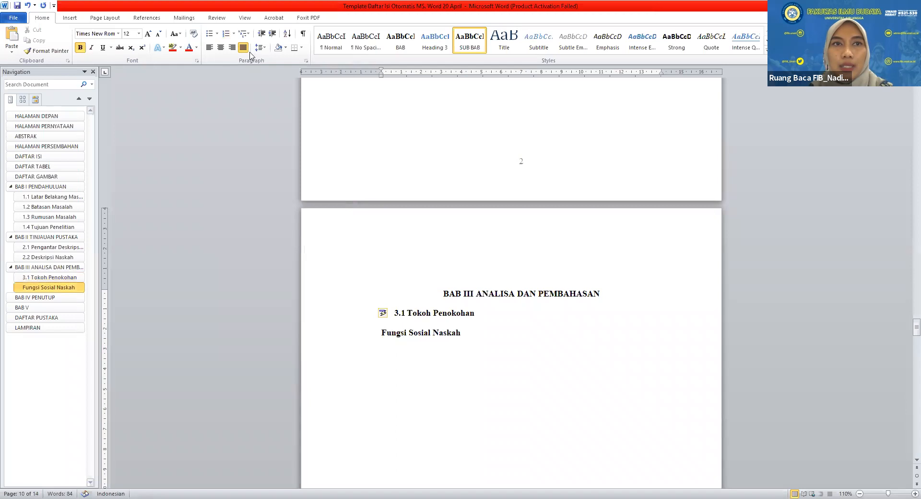
pyautogui.click(224, 34)
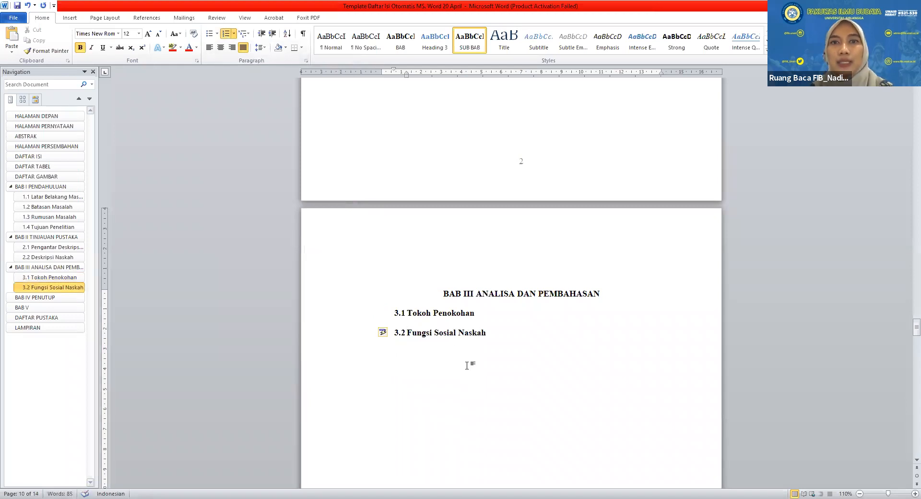
# Add two justified lines, Kesimpulan and Saran, beneath the BAB IV PENUTUP heading.
pyautogui.scroll(-5, 465, 365)
pyautogui.scroll(-6, 467, 365)
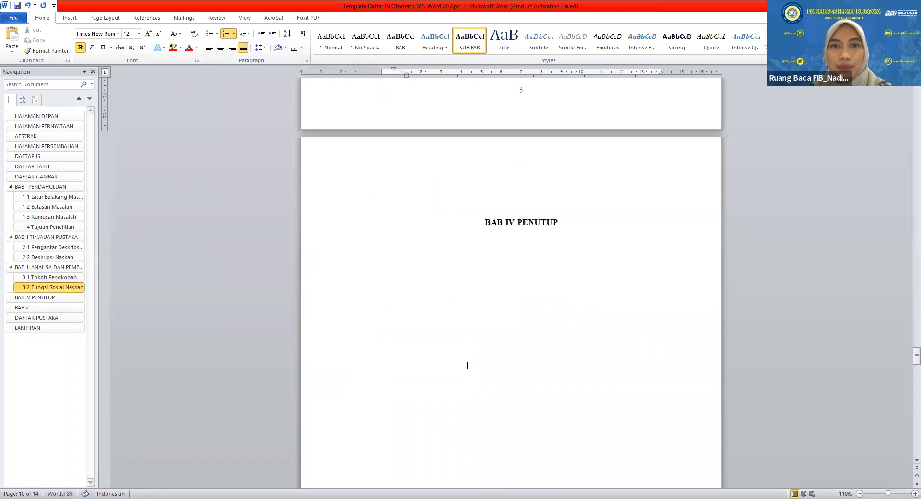
pyautogui.click(410, 266)
pyautogui.press('End')
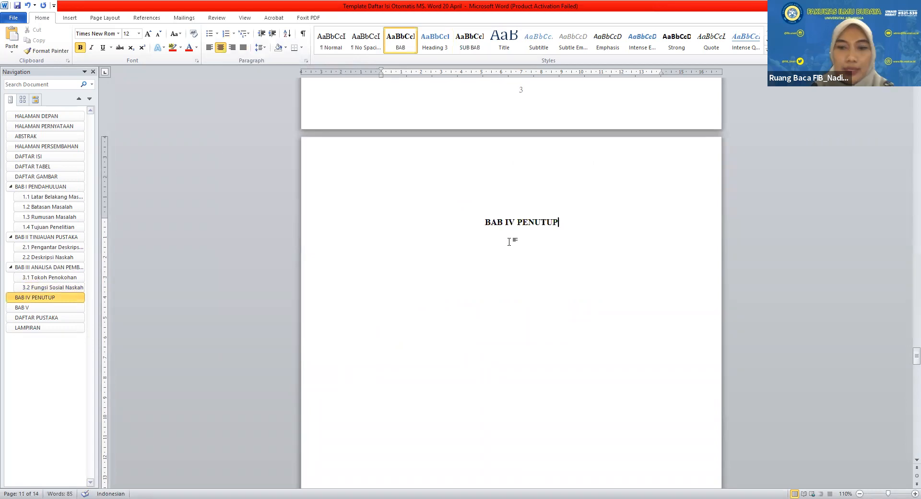
pyautogui.press('Return')
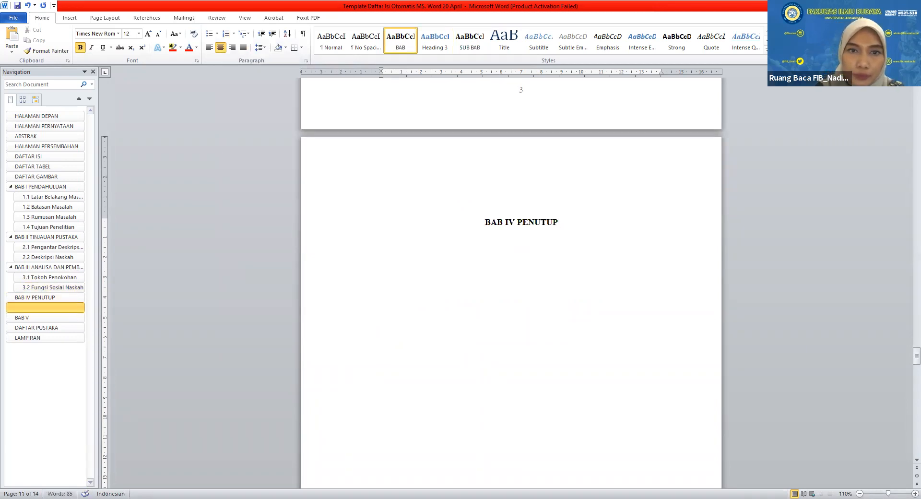
pyautogui.click(244, 47)
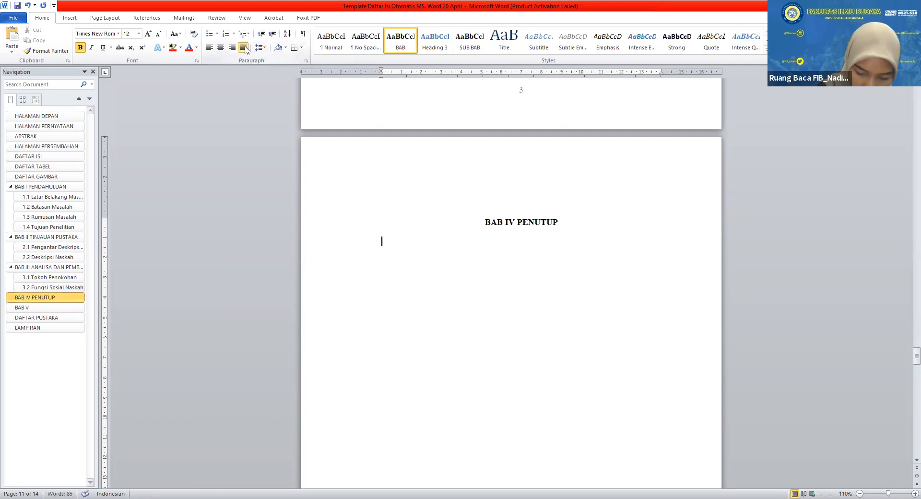
pyautogui.write('Kesi')
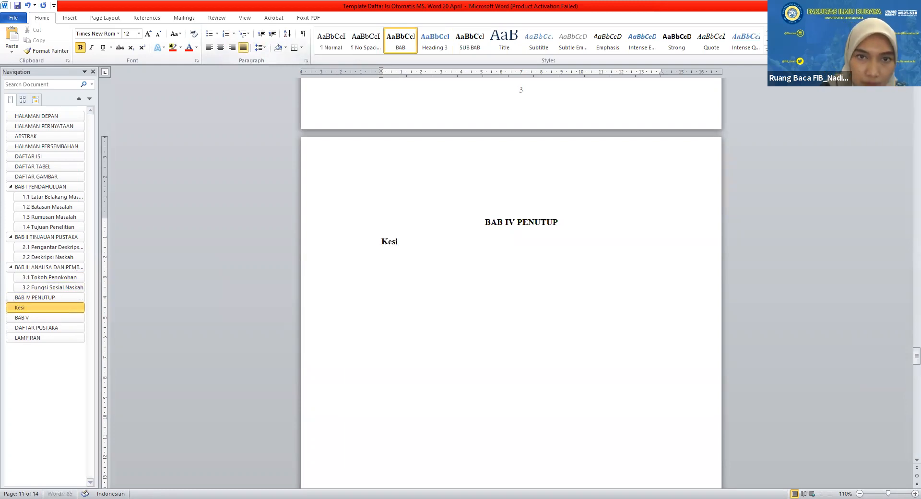
pyautogui.write('mpulan')
pyautogui.press('Return')
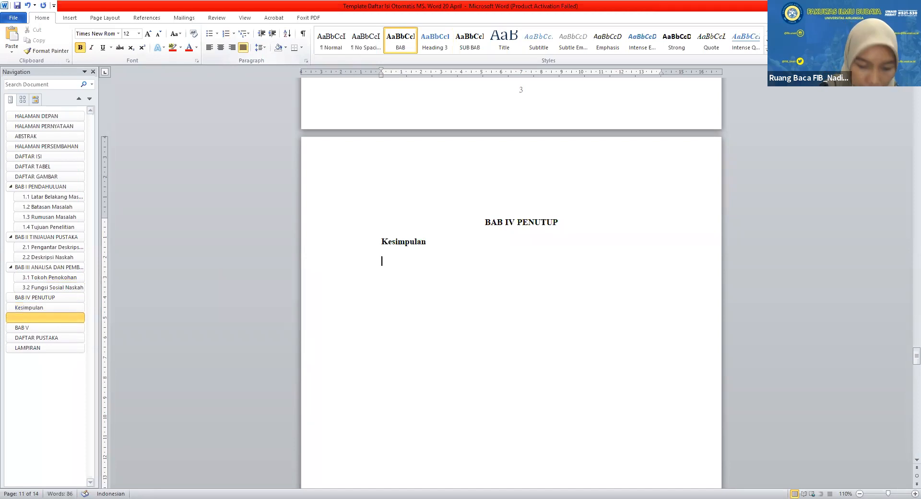
pyautogui.write('Saran')
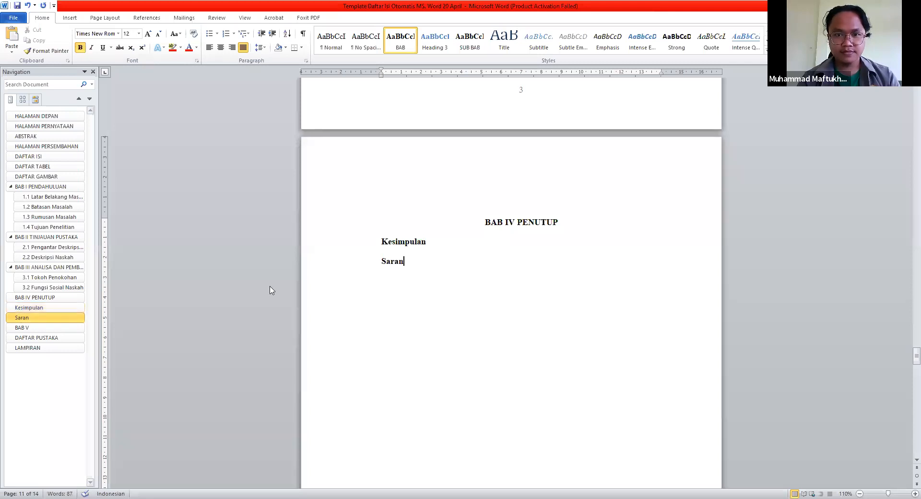
# Apply the SUB BAB style to Kesimpulan and Saran in BAB IV.
pyautogui.click(387, 243)
pyautogui.click(465, 43)
pyautogui.click(396, 262)
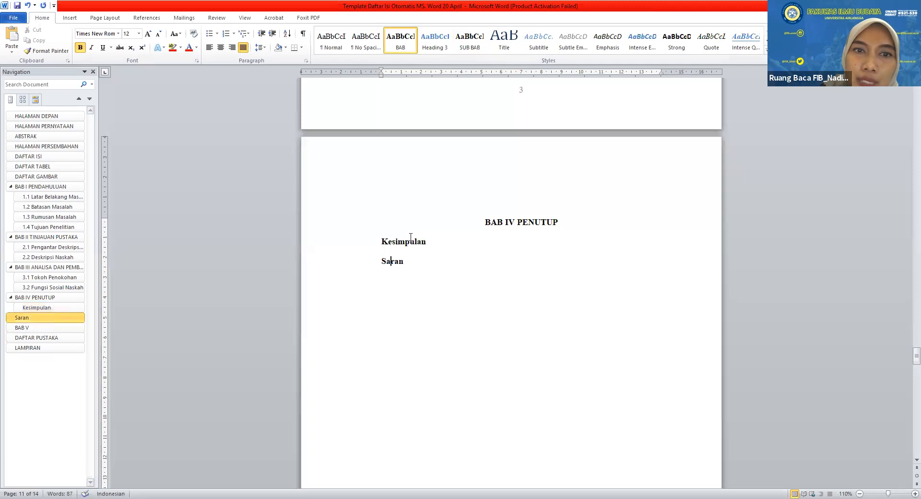
pyautogui.click(469, 44)
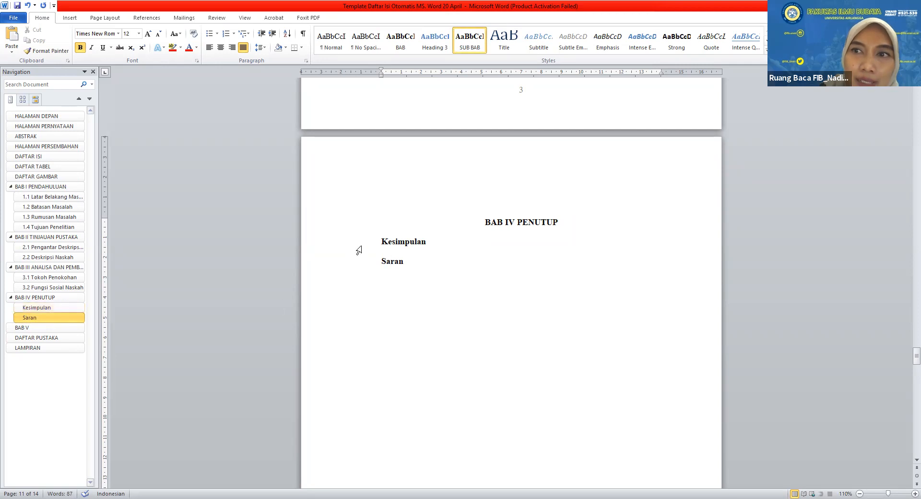
# Define the number format 4.1 and number Kesimpulan and Saran in BAB IV with it.
pyautogui.click(378, 241)
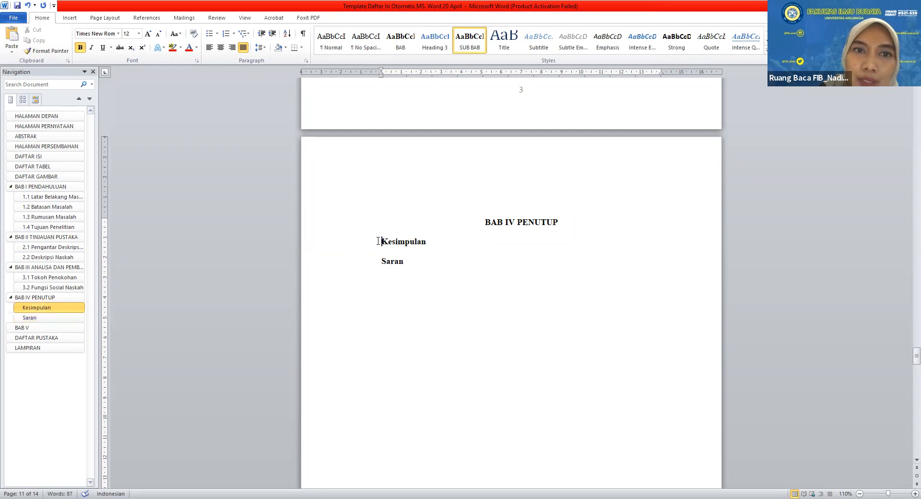
pyautogui.click(234, 34)
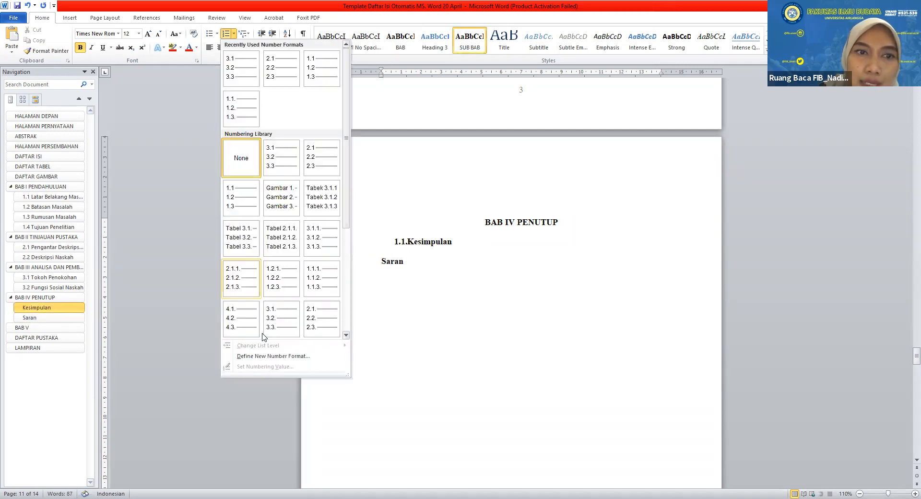
pyautogui.click(266, 357)
pyautogui.press('BackSpace')
pyautogui.write('4.1')
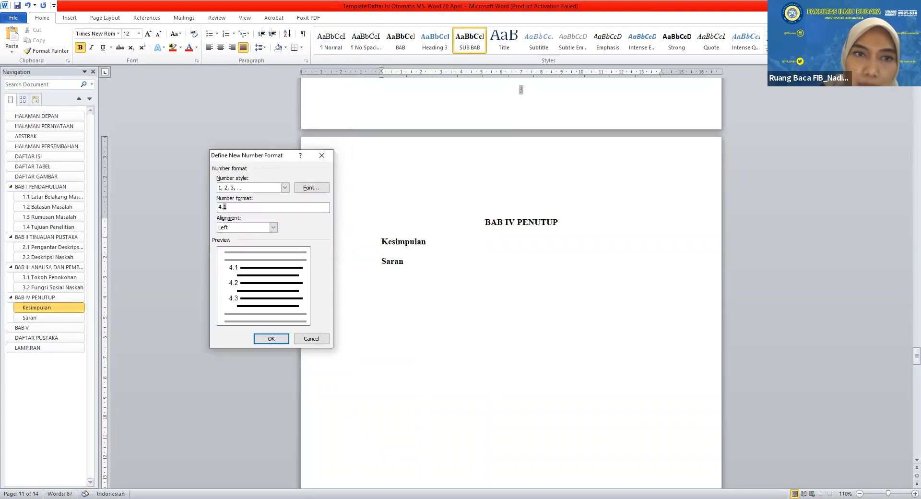
pyautogui.click(272, 340)
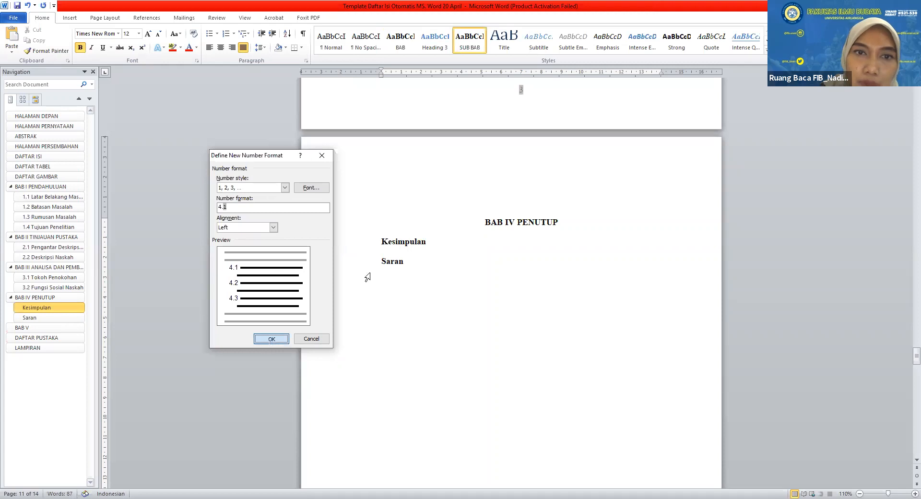
pyautogui.click(380, 261)
pyautogui.click(223, 34)
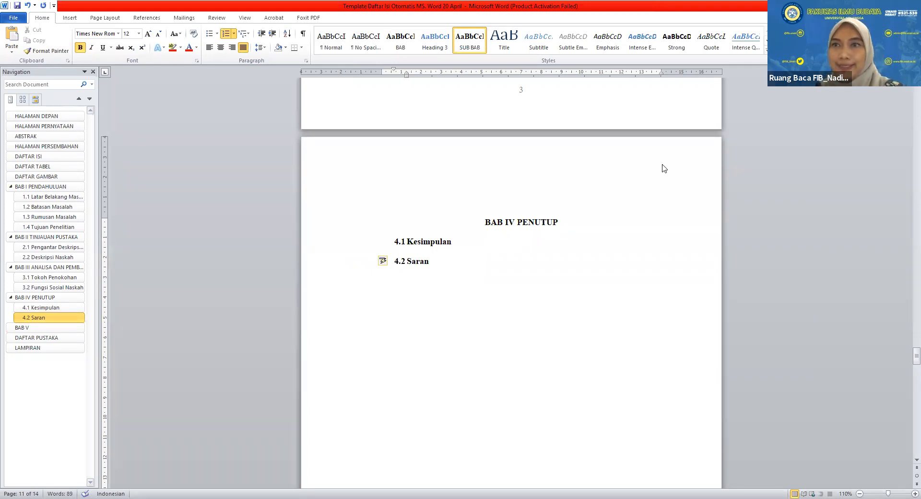
# Examine the BAB V and DAFTAR PUSTAKA pages that follow BAB IV PENUTUP.
pyautogui.scroll(-2, 489, 360)
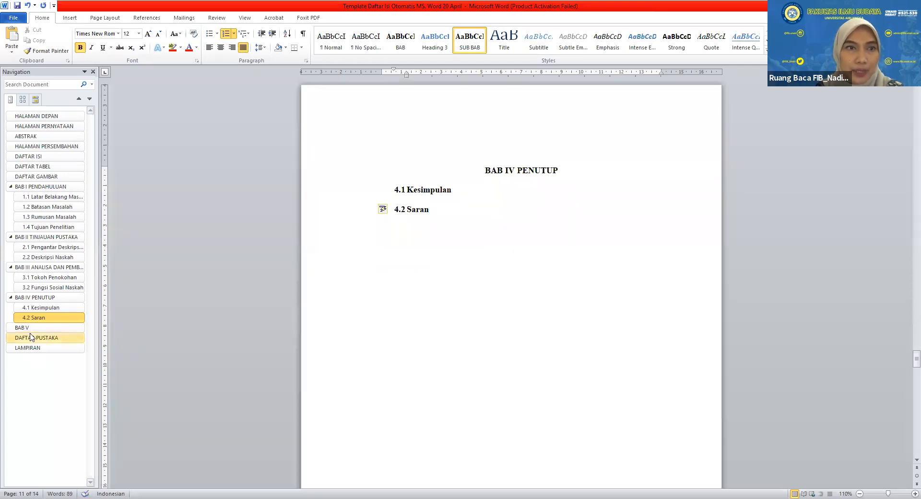
pyautogui.click(31, 338)
pyautogui.click(30, 328)
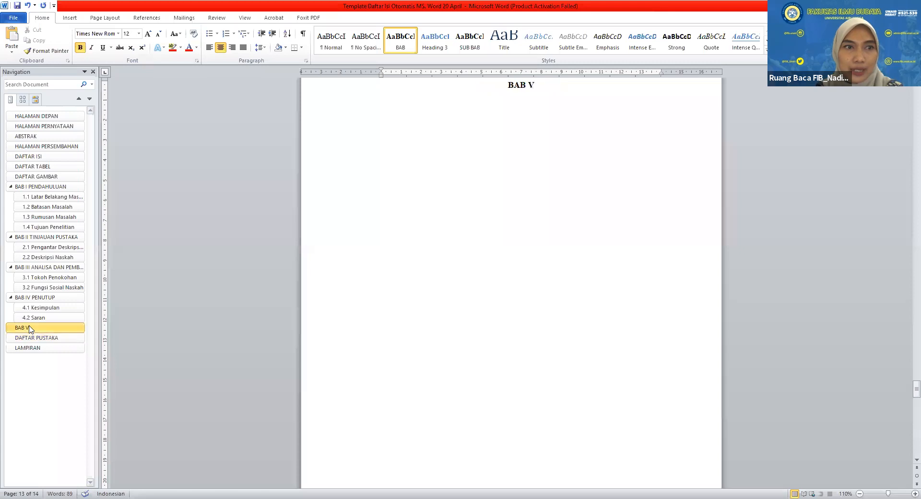
pyautogui.click(34, 317)
pyautogui.click(38, 337)
pyautogui.scroll(3, 444, 312)
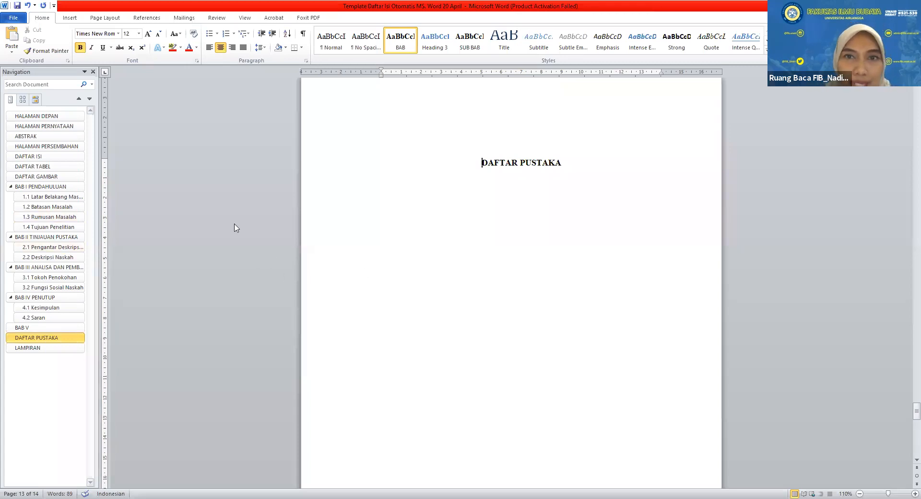
pyautogui.scroll(4, 404, 265)
pyautogui.scroll(10, 401, 274)
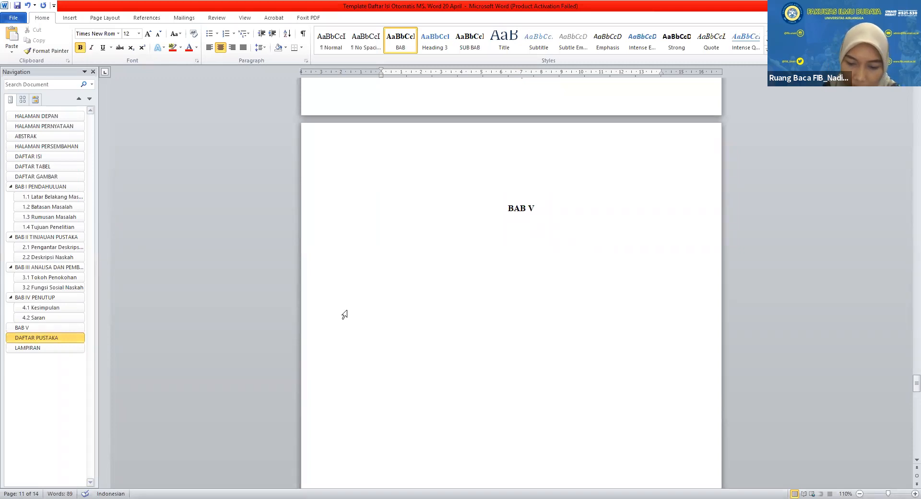
# Insert a new Normal-style line beneath 1.1 Latar Belakang Masalah in BAB I.
pyautogui.scroll(15, 335, 310)
pyautogui.scroll(15, 322, 305)
pyautogui.scroll(20, 323, 306)
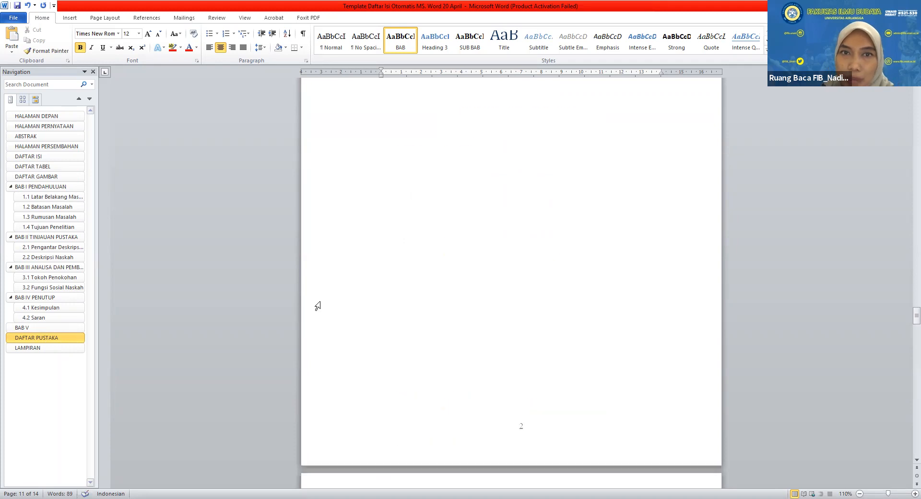
pyautogui.click(509, 307)
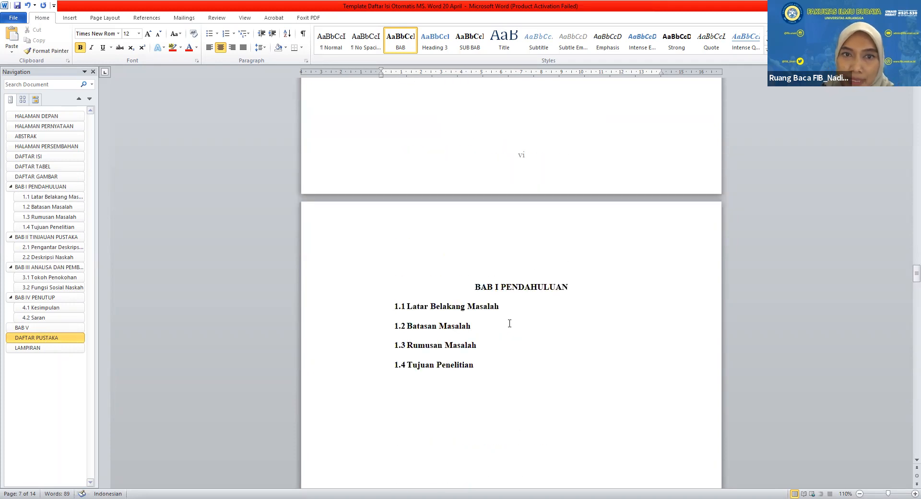
pyautogui.press('Return')
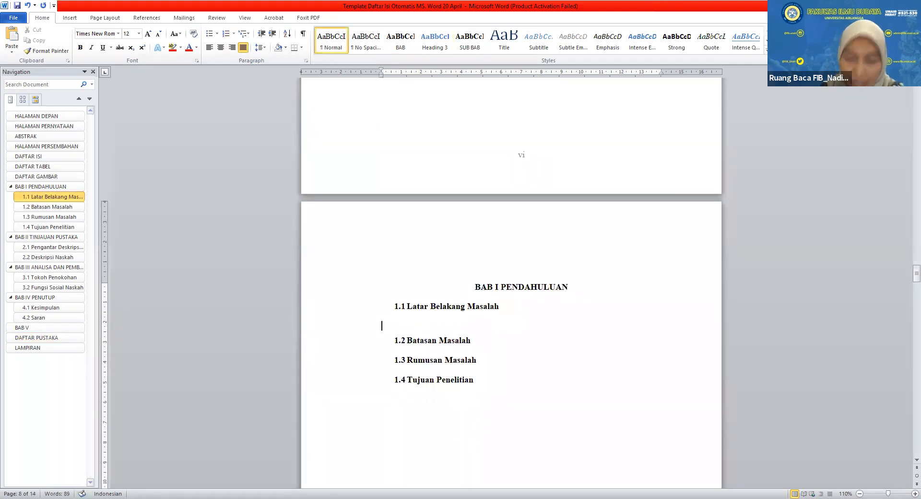
pyautogui.write('Katar')
pyautogui.press('BackSpace')
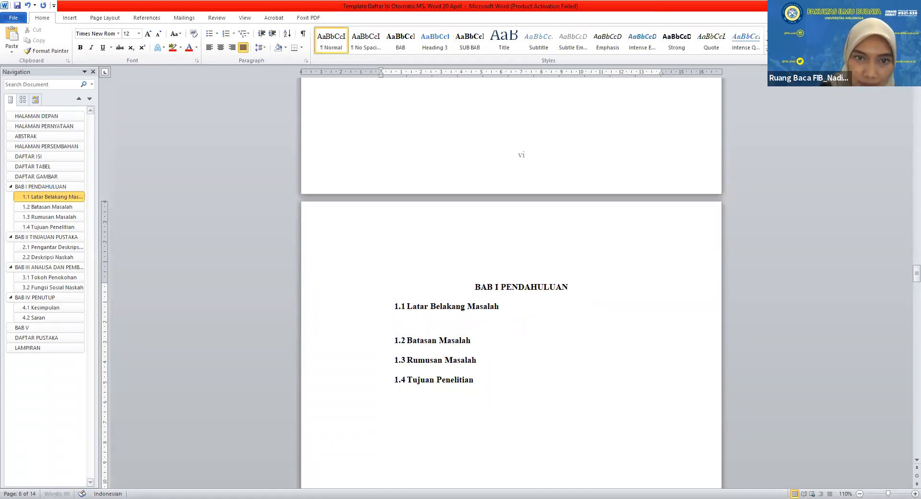
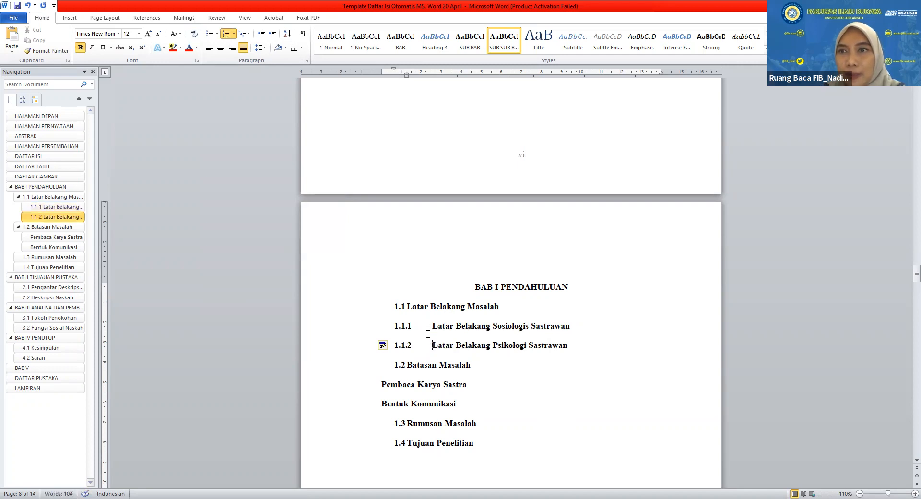
# Define the number format 1.2.1 and number Pembaca Karya Sastra and Bentuk Komunikasi under Batasan Masalah with it.
pyautogui.click(383, 384)
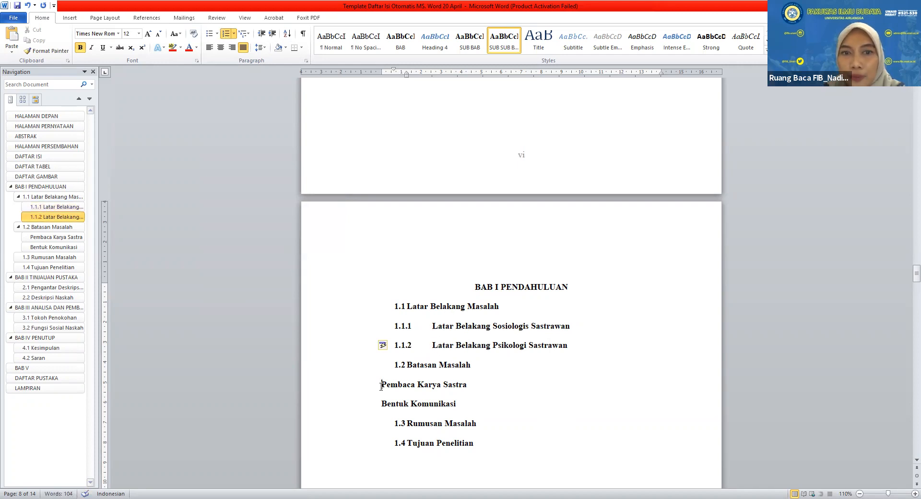
pyautogui.click(234, 35)
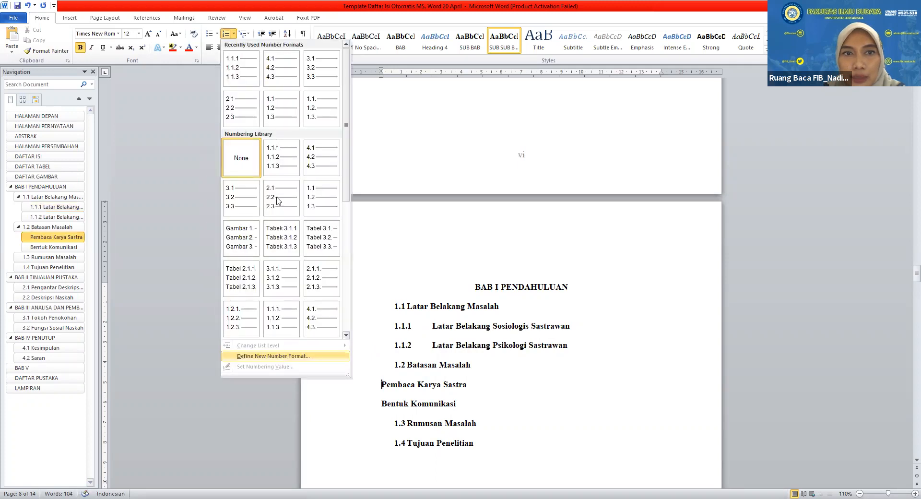
pyautogui.click(274, 356)
pyautogui.click(226, 208)
pyautogui.press('BackSpace')
pyautogui.press('BackSpace')
pyautogui.write('2.1')
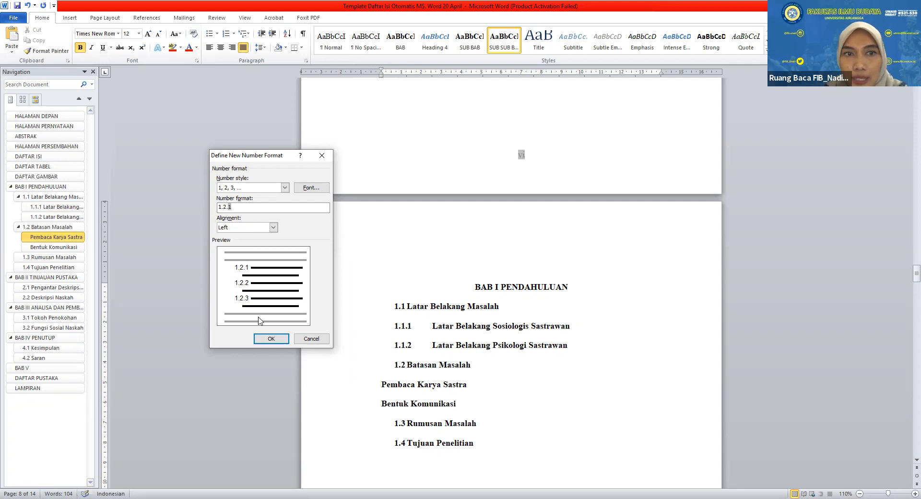
pyautogui.click(271, 339)
pyautogui.click(382, 404)
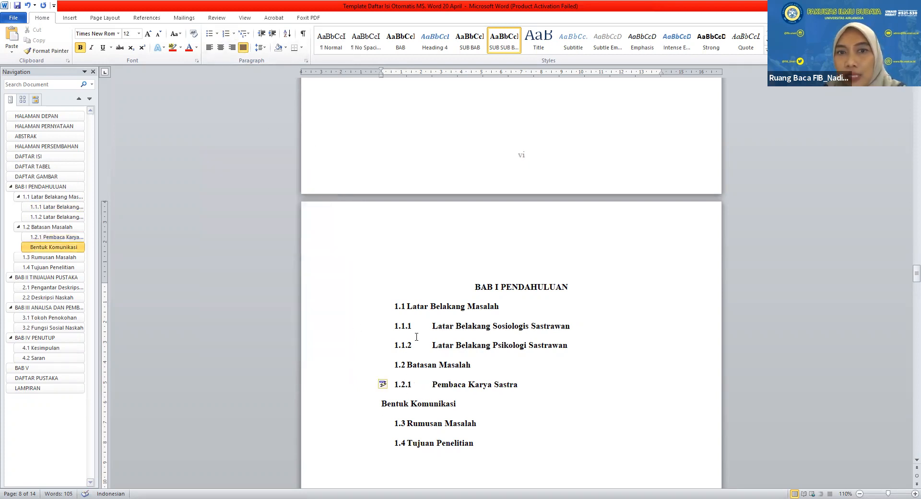
pyautogui.click(225, 33)
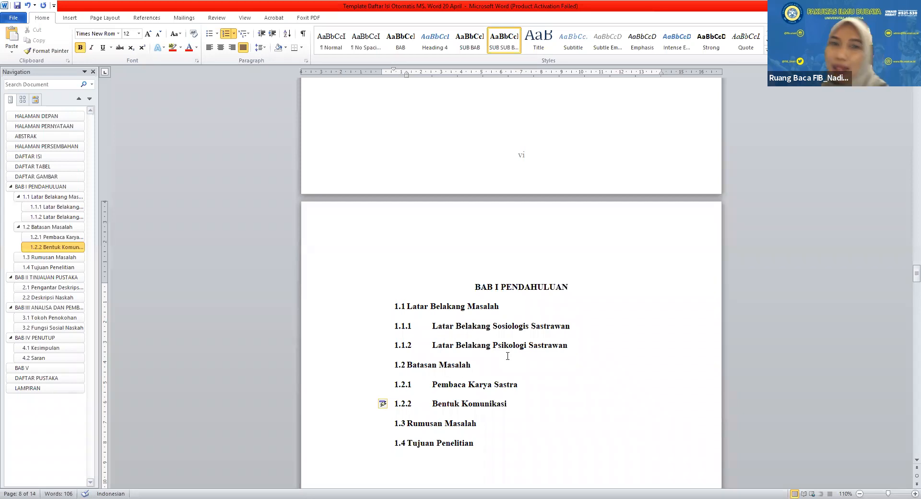
pyautogui.scroll(-3, 446, 389)
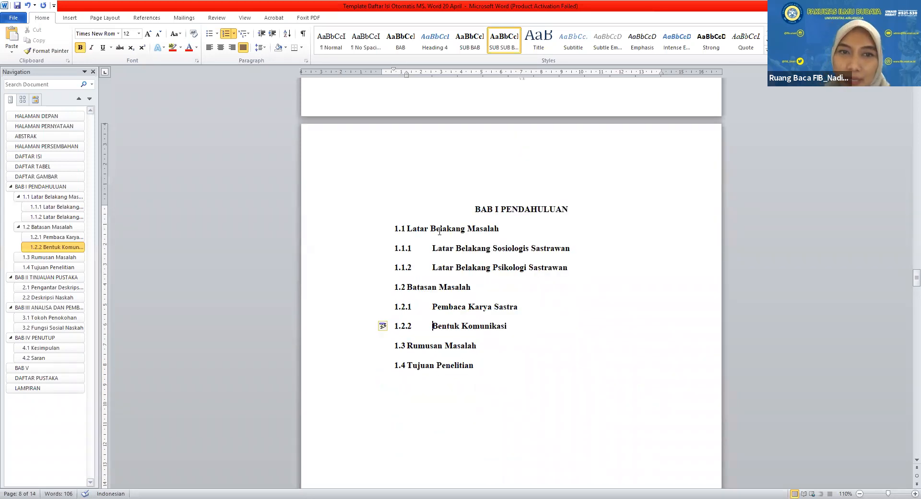
pyautogui.click(455, 248)
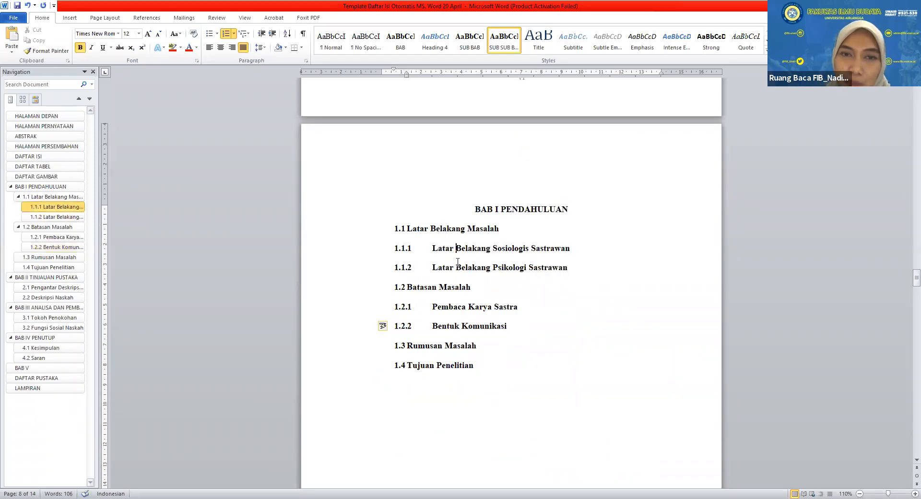
pyautogui.click(458, 264)
# Add the lines Judul Naskah, Nomor Naskah and Tempat Penyimpanan Naskah beneath 2.1 Pengantar Deskripsi Naskah in BAB II.
pyautogui.scroll(-5, 457, 281)
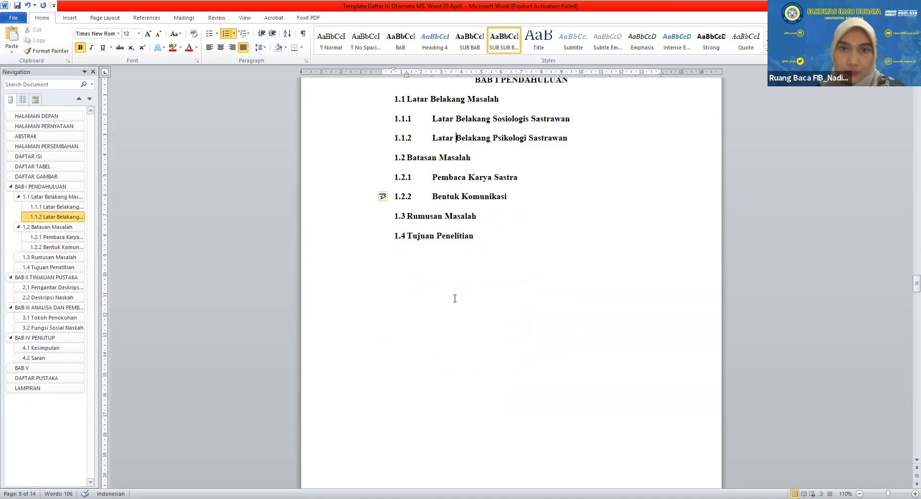
pyautogui.scroll(-10, 457, 302)
pyautogui.scroll(-6, 458, 319)
pyautogui.click(514, 236)
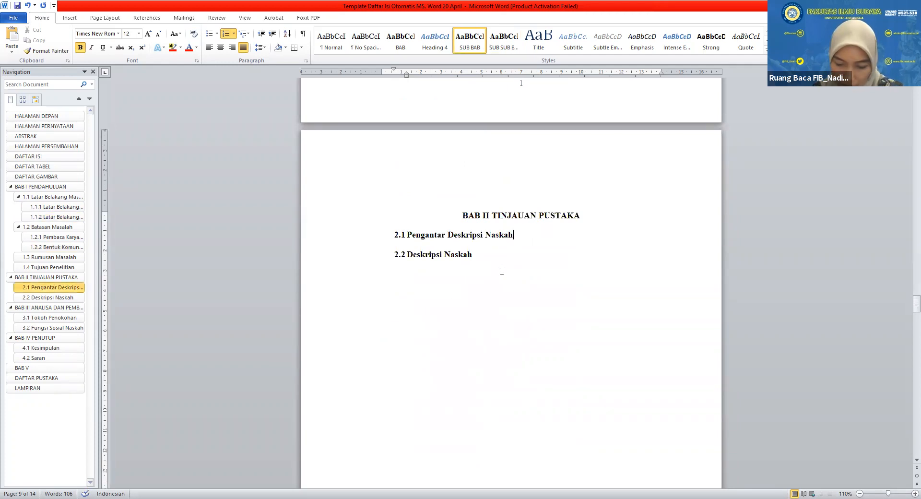
pyautogui.press('Return')
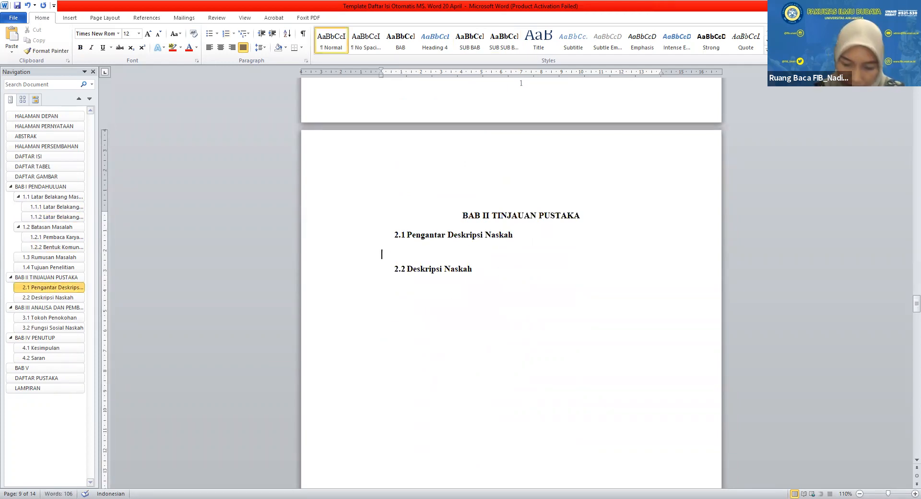
pyautogui.write('Judul Naskah')
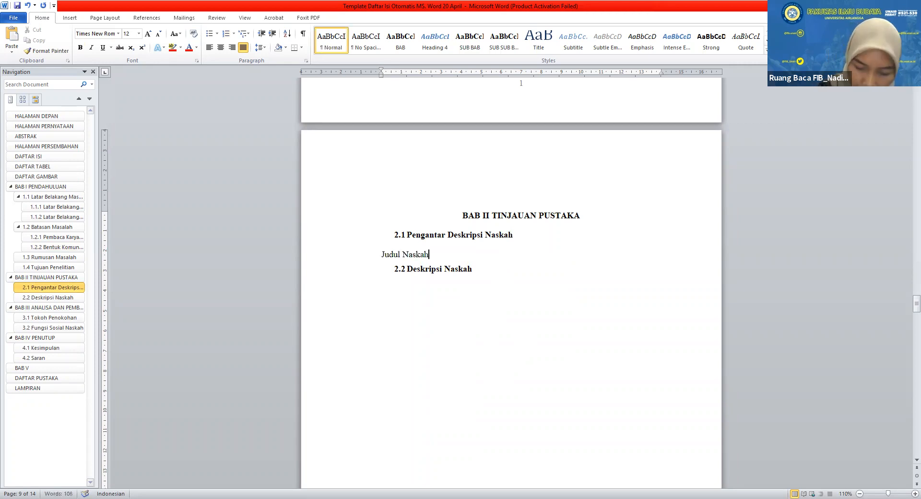
pyautogui.press('Return')
pyautogui.write('Nomor Naskah')
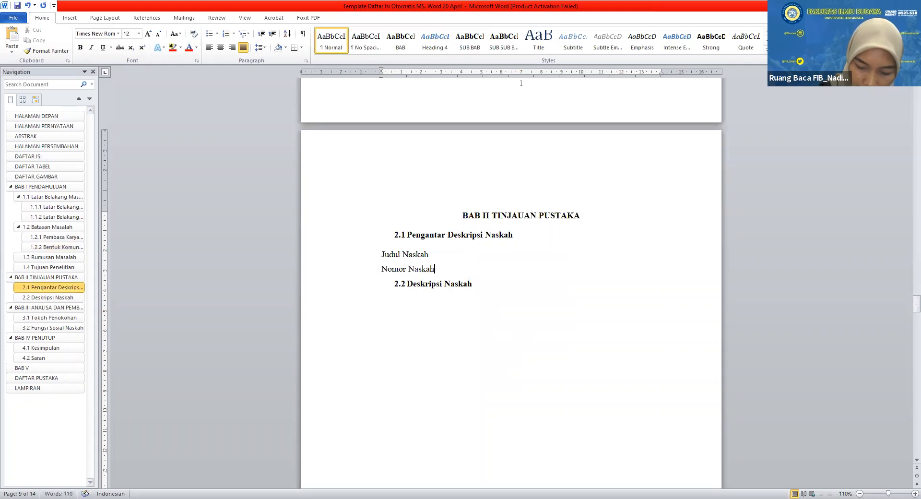
pyautogui.press('Return')
pyautogui.write('Tempat')
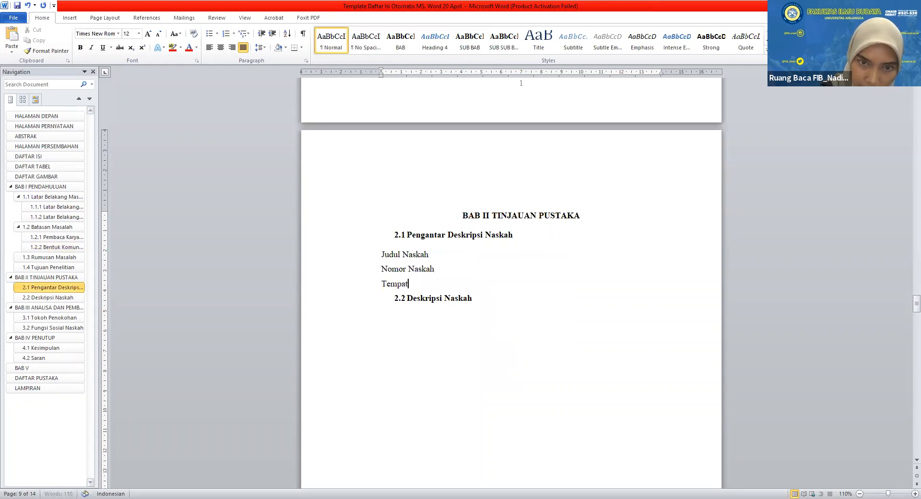
pyautogui.write(' Penyi')
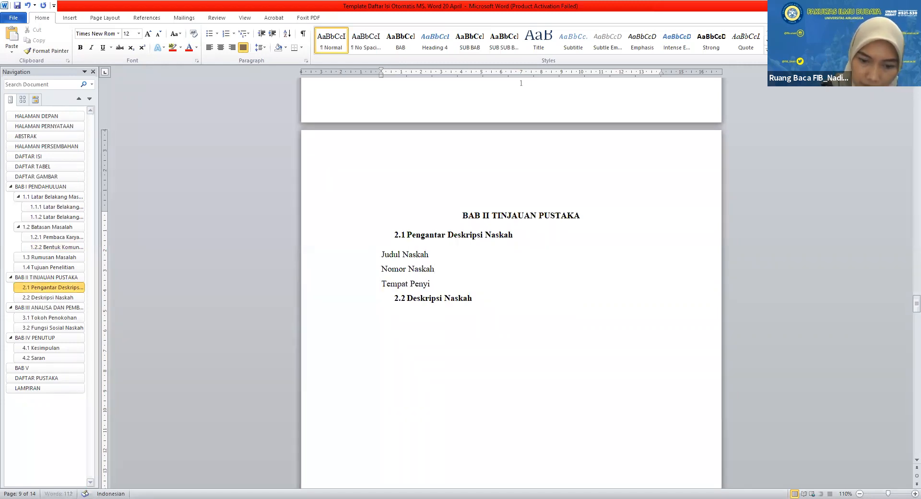
pyautogui.write('mpanan Naskah')
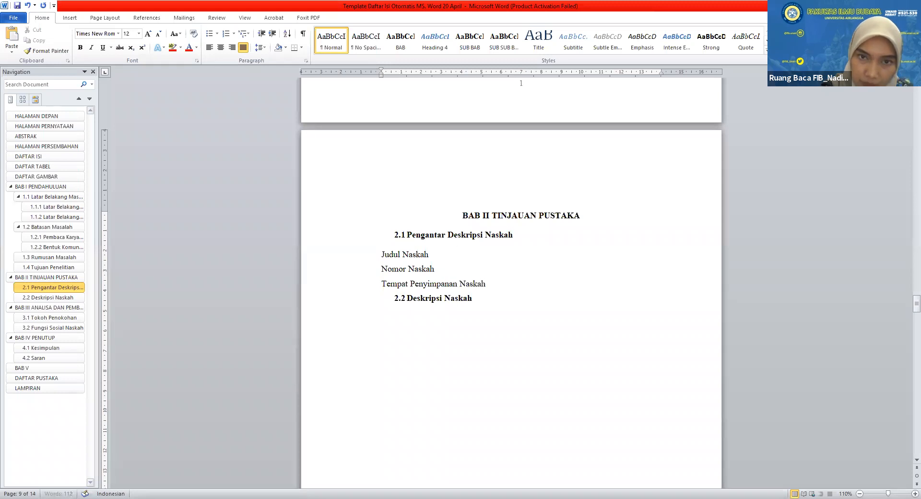
# Apply the SUB SUB BAB style to Judul Naskah, Nomor Naskah and Tempat Penyimpanan Naskah.
pyautogui.click(412, 255)
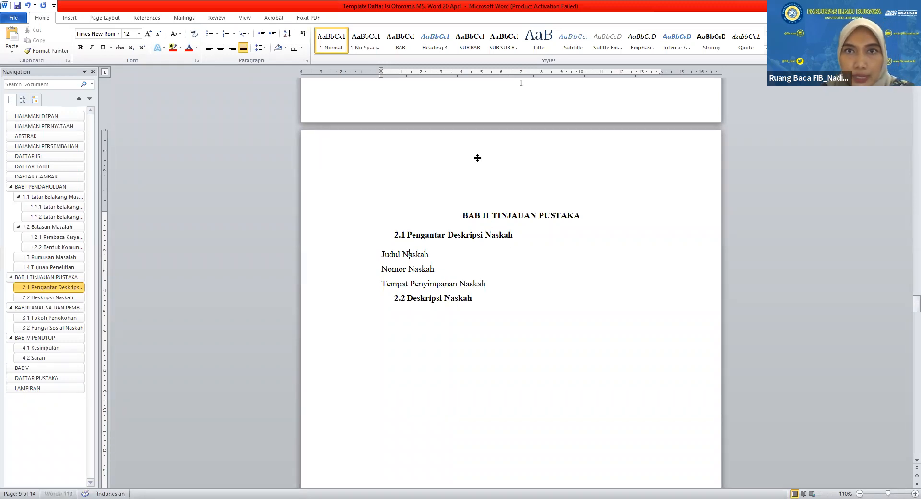
pyautogui.click(513, 43)
pyautogui.click(418, 274)
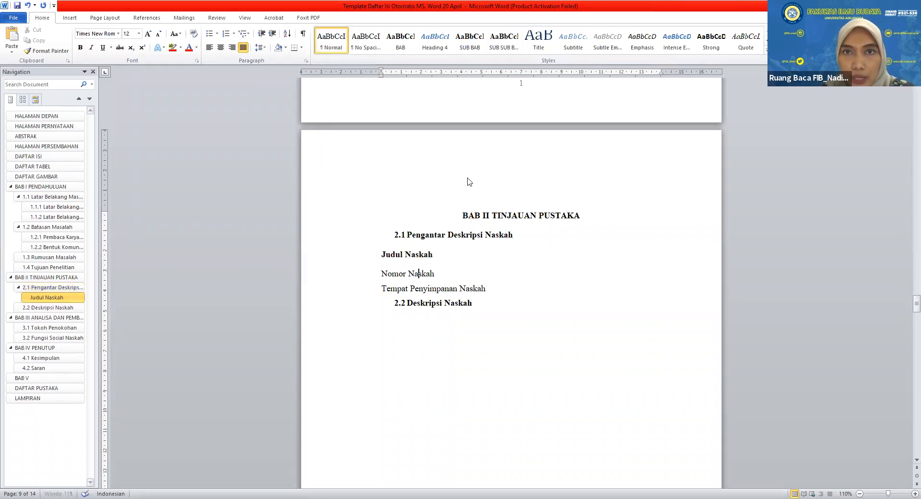
pyautogui.click(503, 46)
pyautogui.click(446, 288)
pyautogui.click(504, 42)
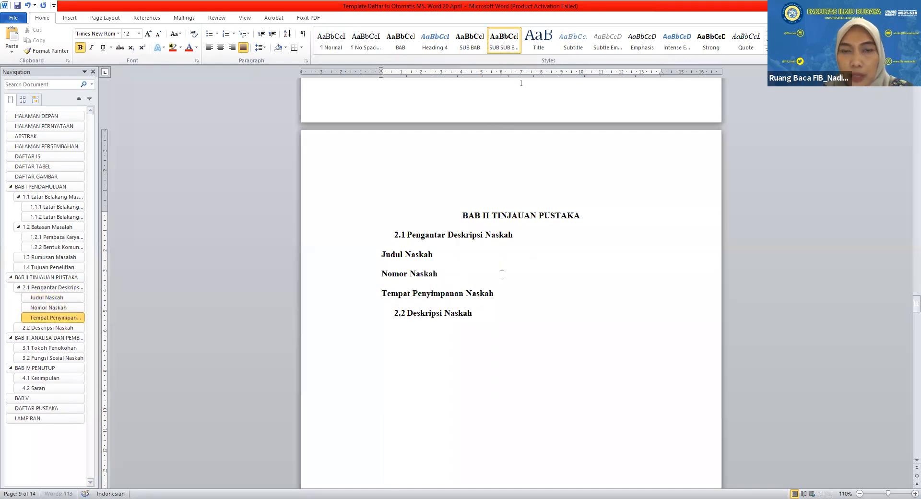
# Modify the Heading 3 style used by the sub-sub-chapter headings, setting its name to SUB SUB BAB.
pyautogui.rightClick(501, 44)
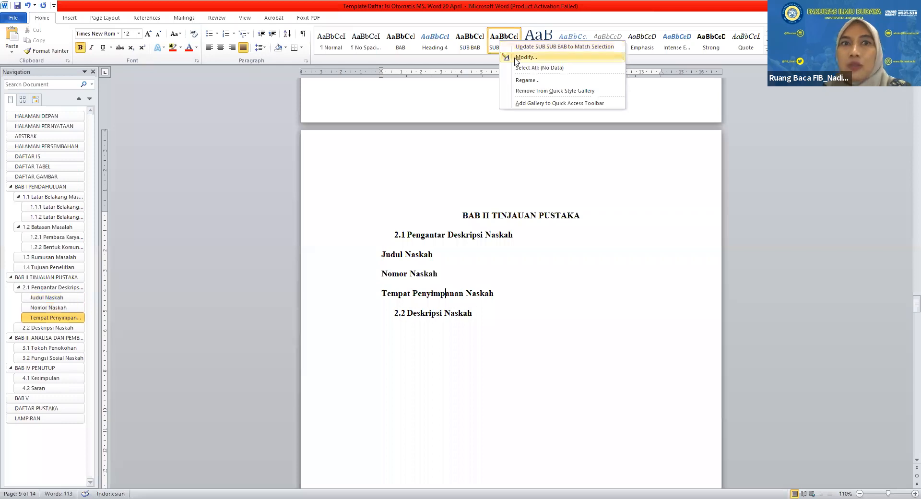
pyautogui.click(517, 57)
pyautogui.moveTo(378, 144); pyautogui.dragTo(300, 146)
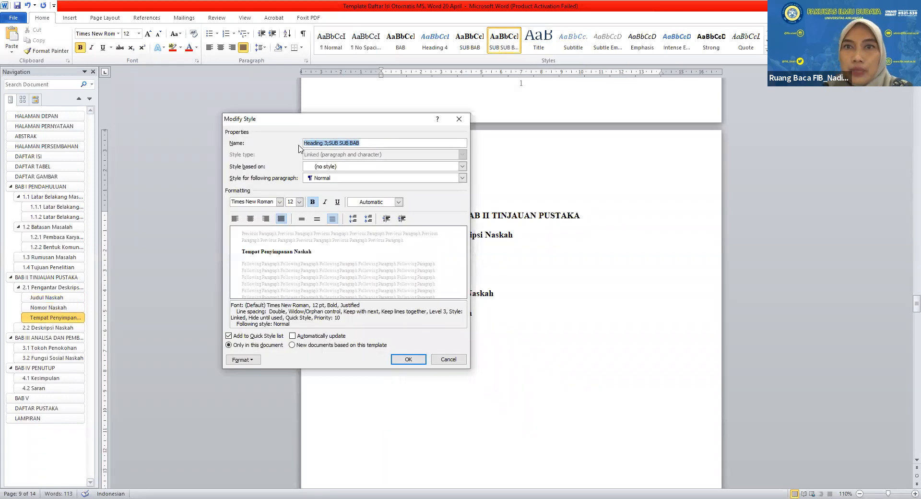
pyautogui.write('SUB SUB BAB')
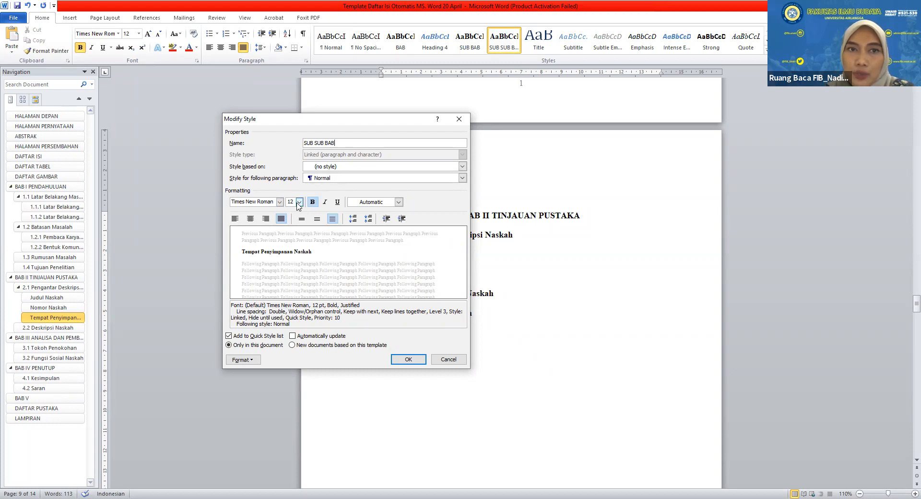
pyautogui.click(358, 206)
pyautogui.click(355, 215)
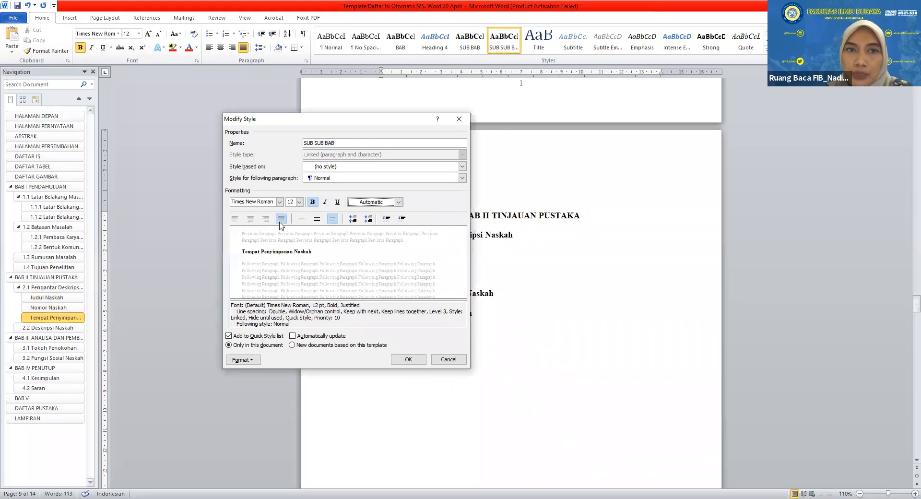
pyautogui.click(367, 219)
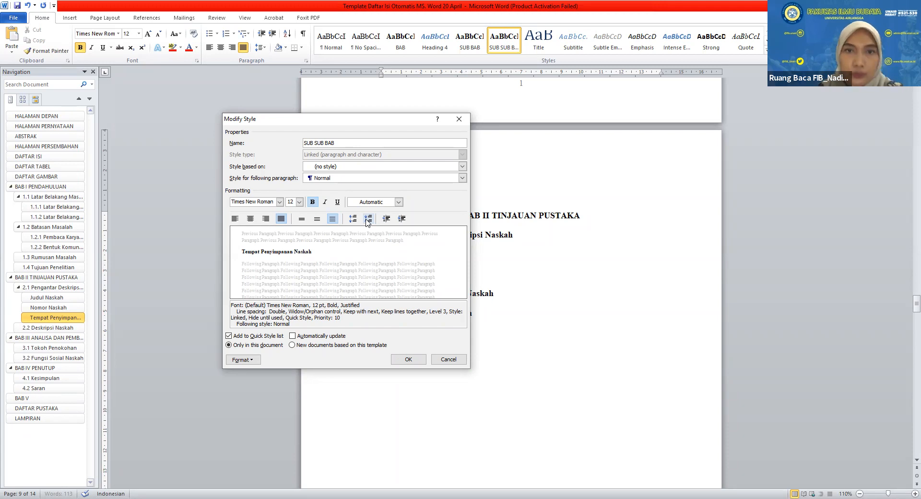
pyautogui.click(407, 360)
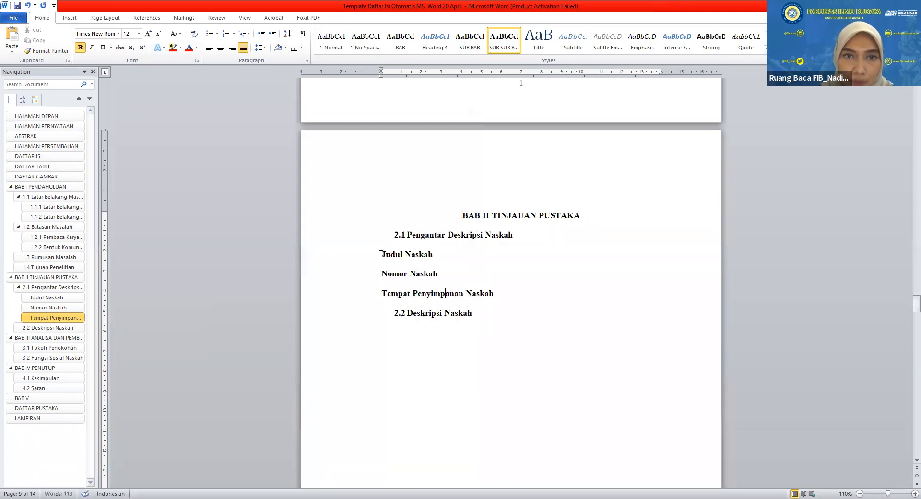
# Define the number format 2.1.1 and number Judul Naskah, Nomor Naskah and Tempat Penyimpanan Naskah in BAB II with it.
pyautogui.click(381, 254)
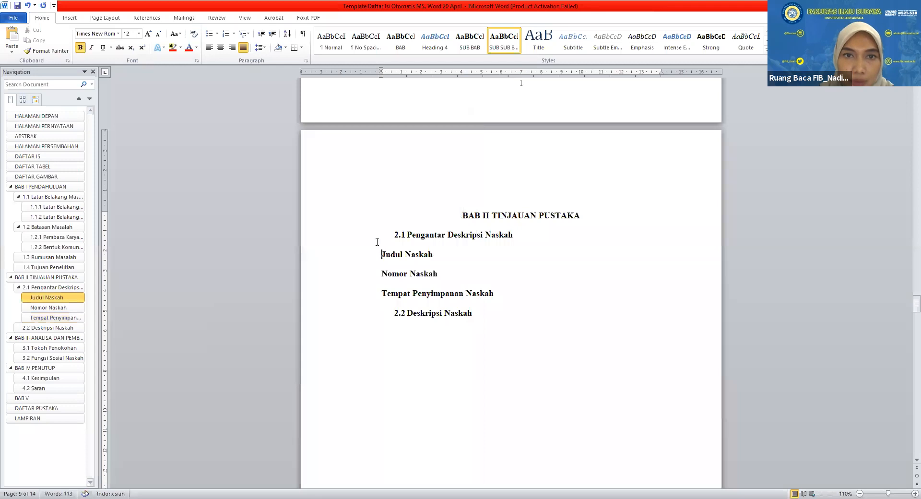
pyautogui.click(234, 34)
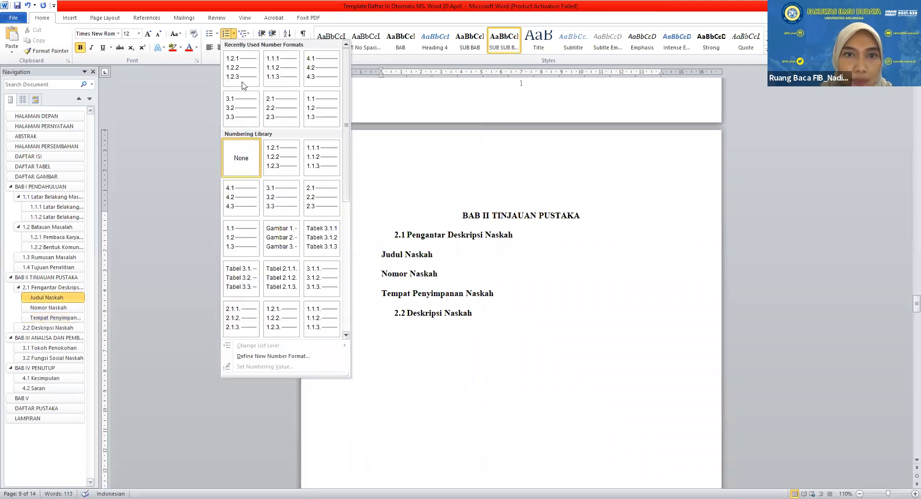
pyautogui.click(267, 357)
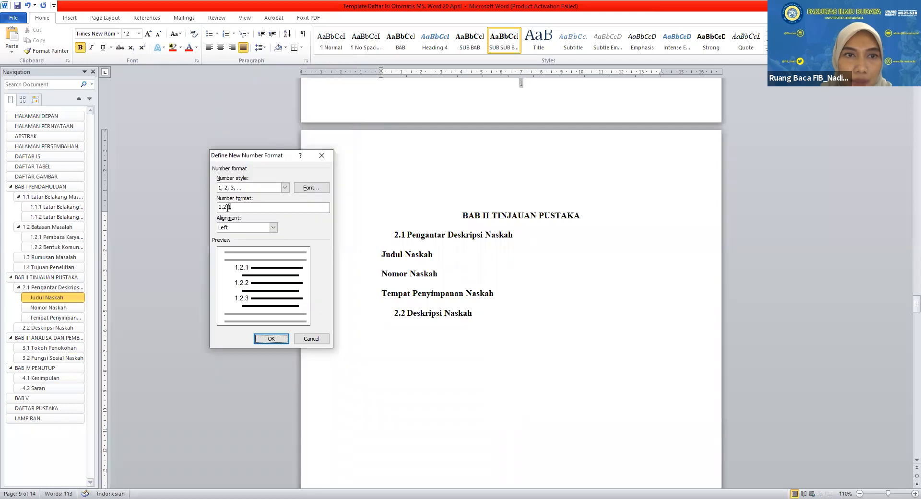
pyautogui.press('BackSpace')
pyautogui.press('BackSpace')
pyautogui.press('BackSpace')
pyautogui.press('BackSpace')
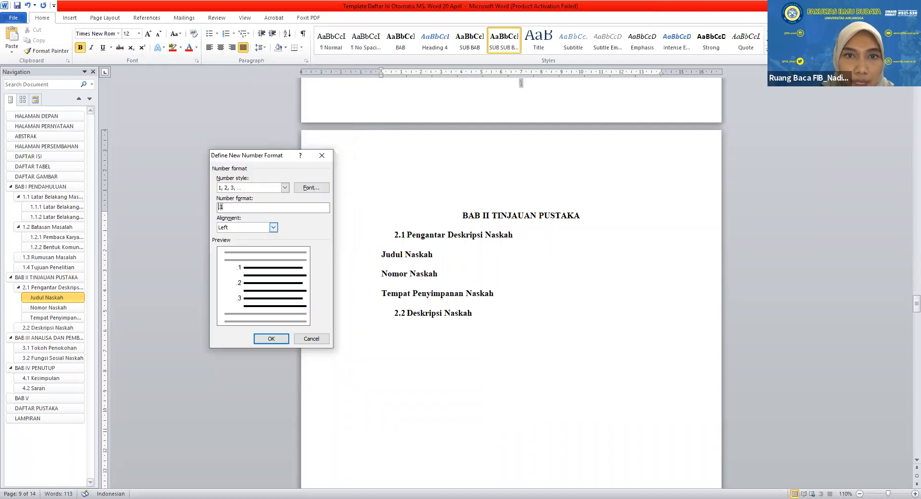
pyautogui.write('2.1.1')
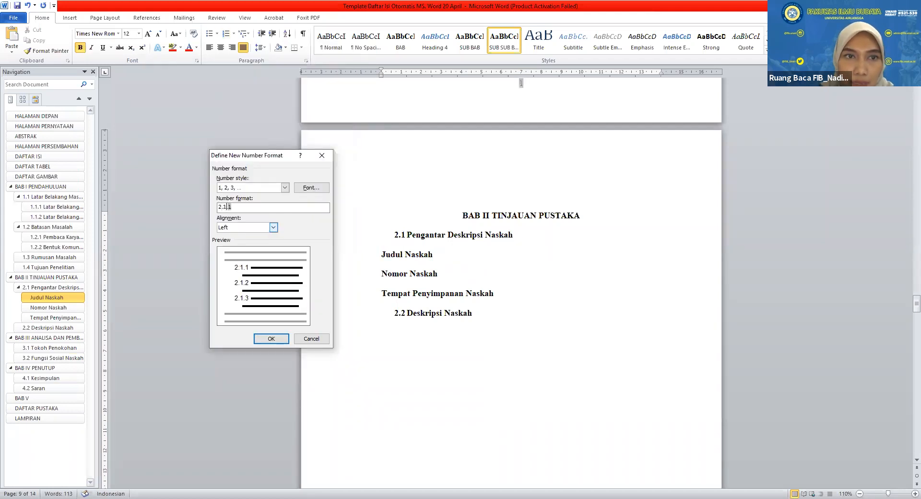
pyautogui.click(271, 338)
pyautogui.moveTo(382, 272); pyautogui.dragTo(392, 291)
pyautogui.click(226, 35)
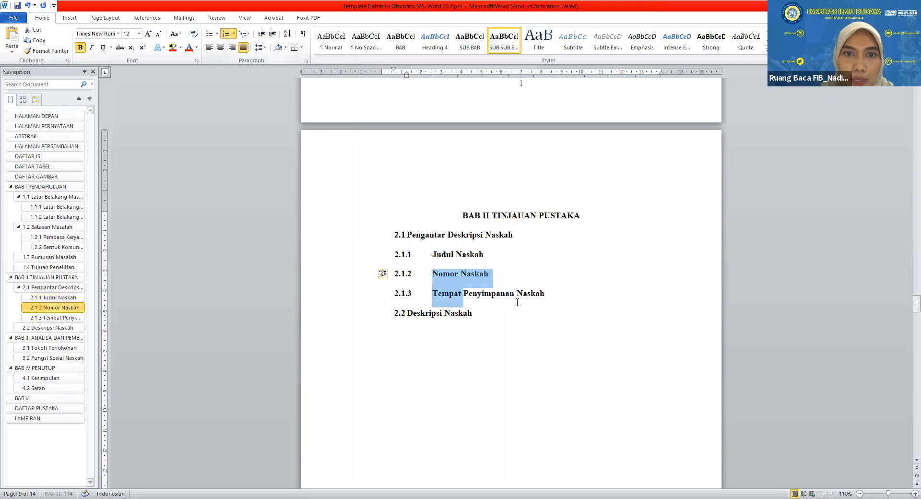
pyautogui.click(528, 326)
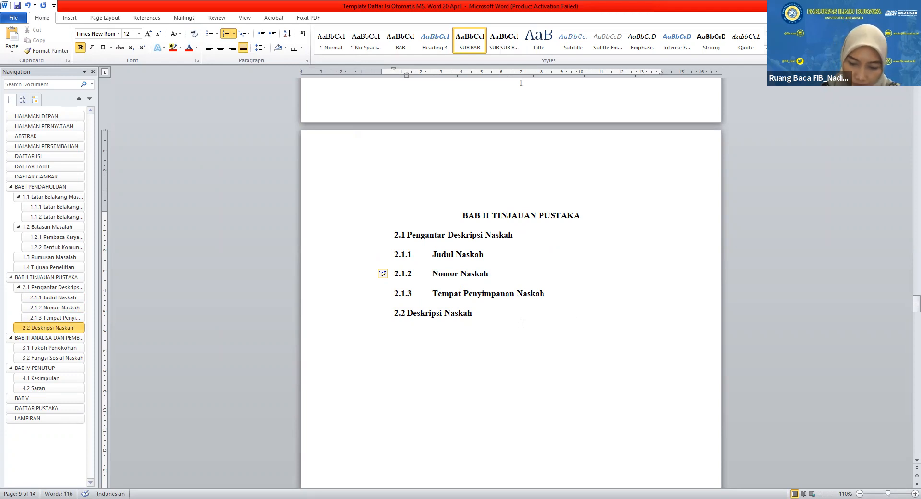
# Add the line Amir Hamzah beneath 3.1 Tokoh Penokohan in BAB III and apply the SUB SUB BAB style to it.
pyautogui.scroll(-10, 521, 325)
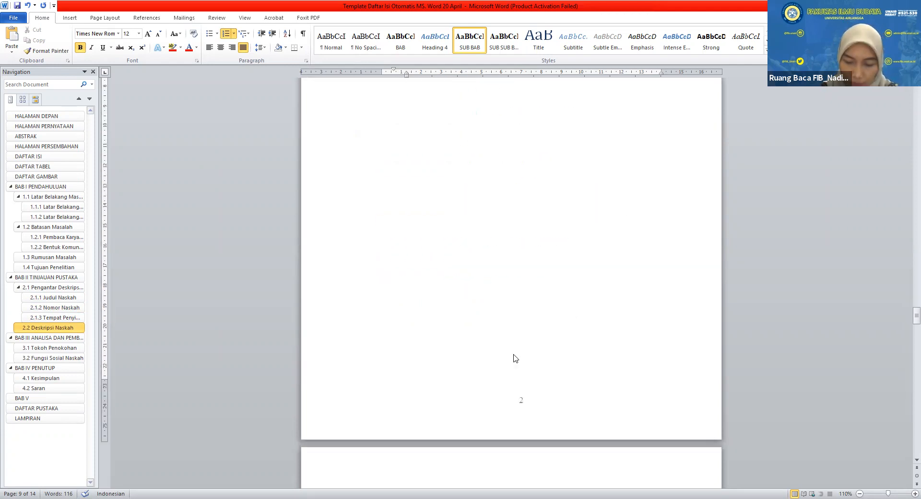
pyautogui.click(481, 267)
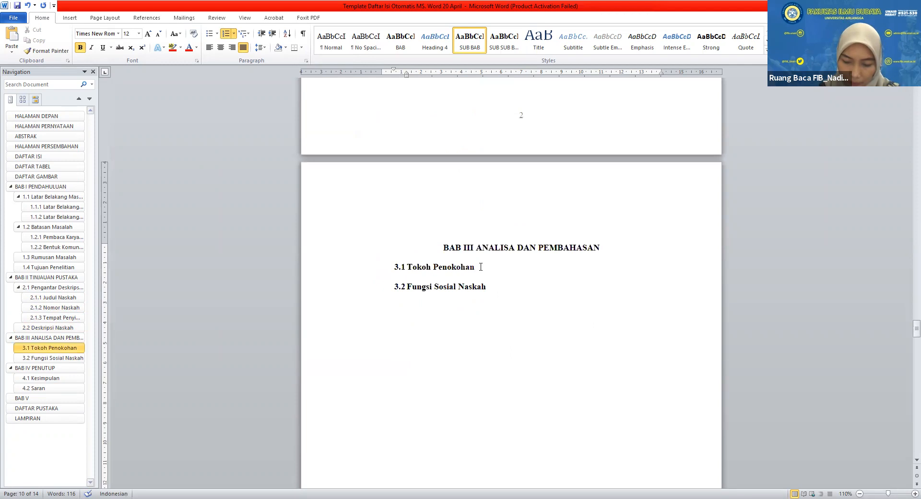
pyautogui.press('Return')
pyautogui.write('Amir Hamzah')
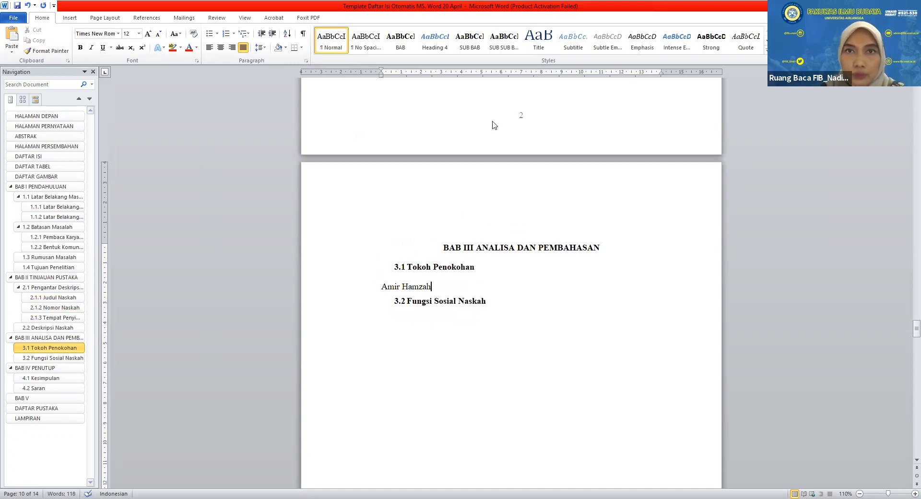
pyautogui.click(404, 286)
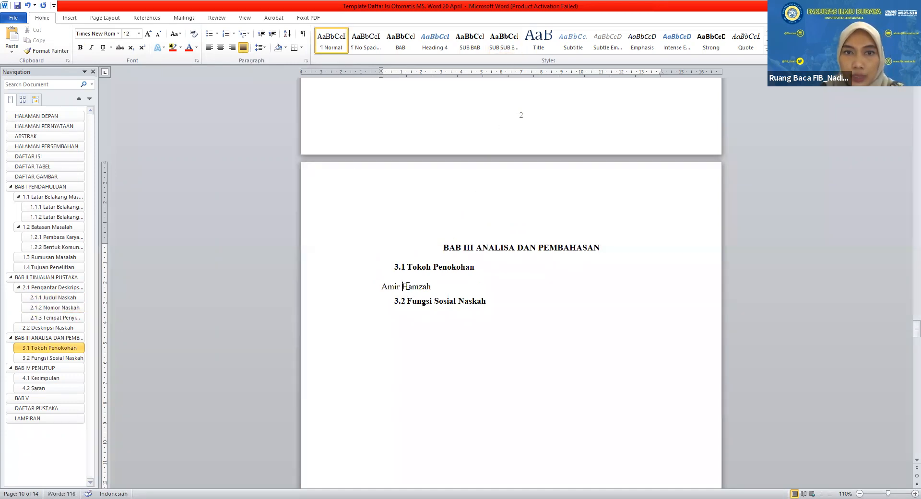
pyautogui.click(504, 42)
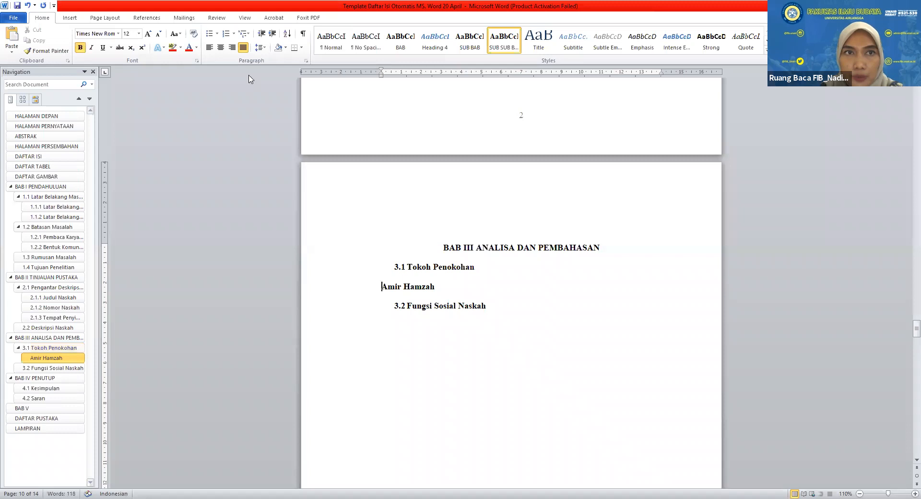
# Define the number format 3.1.1 and number the Amir Hamzah heading with it.
pyautogui.click(234, 34)
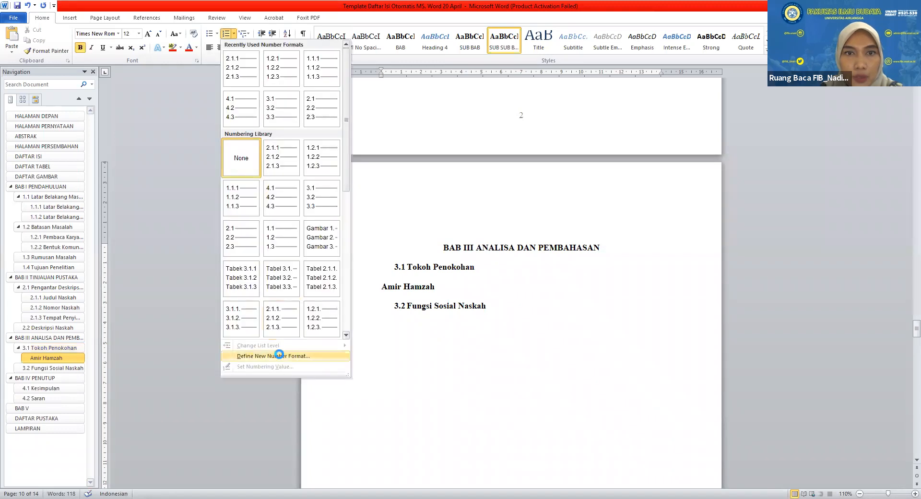
pyautogui.click(279, 356)
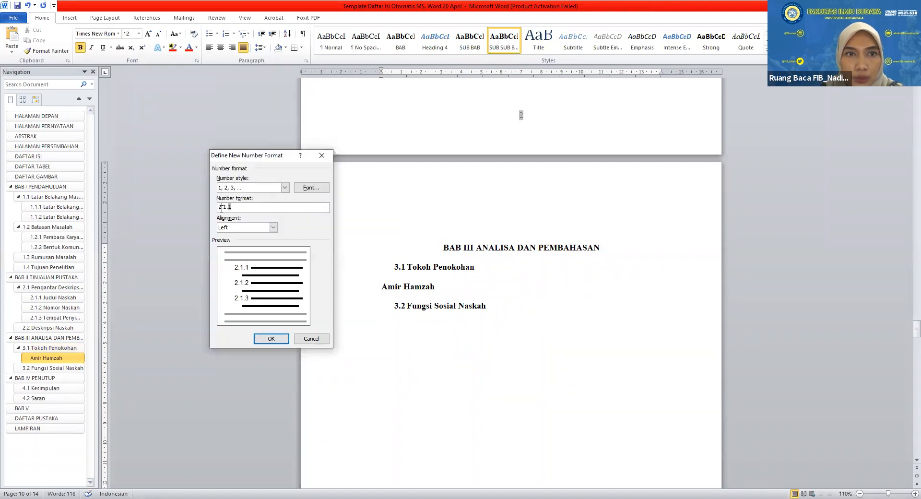
pyautogui.press('BackSpace')
pyautogui.write('3')
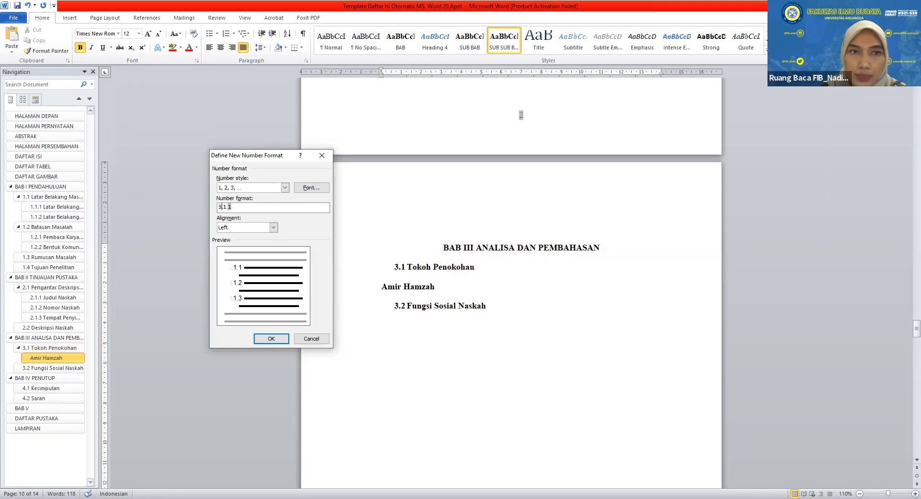
pyautogui.click(282, 342)
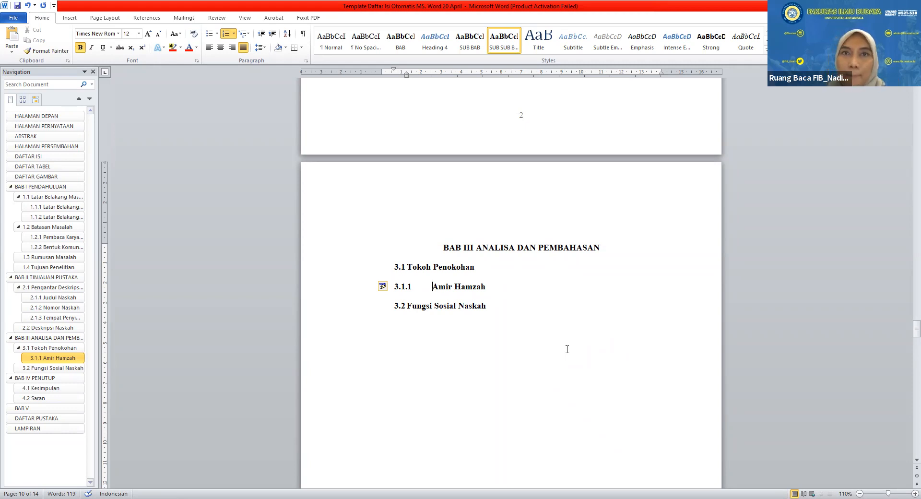
# Review the chapter titles and the numbering of the subheadings across BAB II, BAB III and BAB IV.
pyautogui.scroll(3, 486, 359)
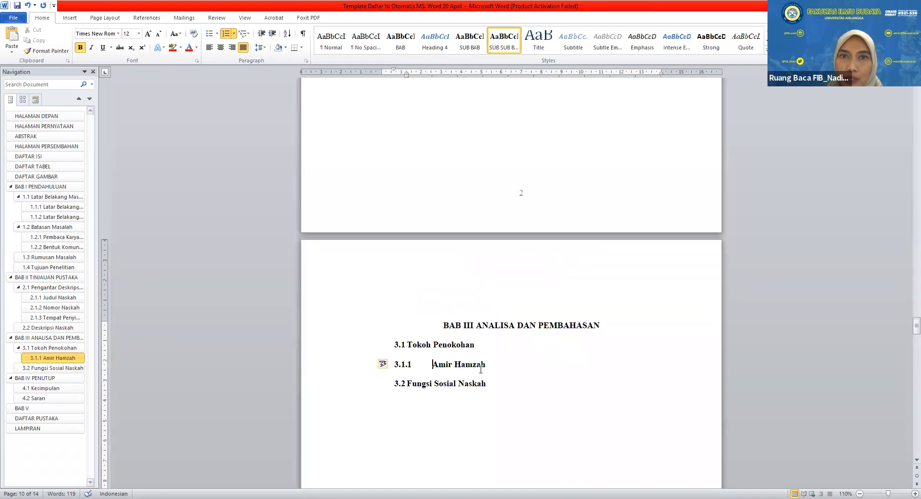
pyautogui.scroll(15, 476, 367)
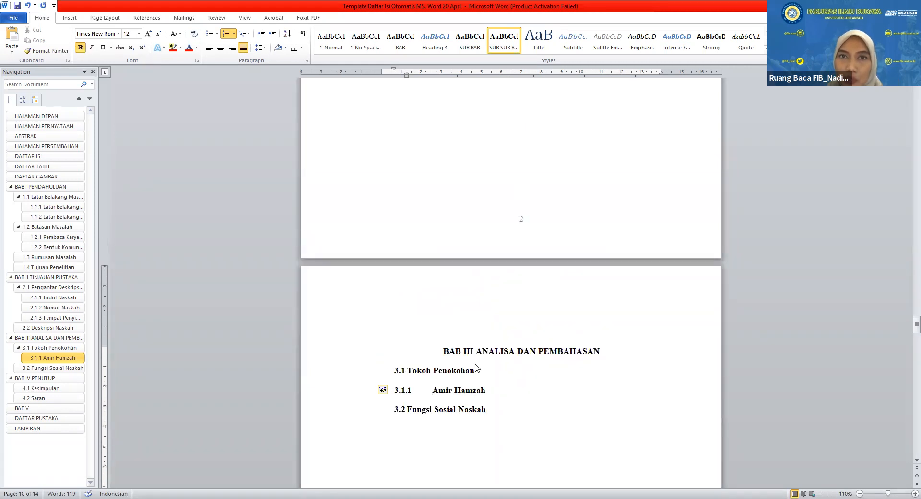
pyautogui.scroll(15, 476, 364)
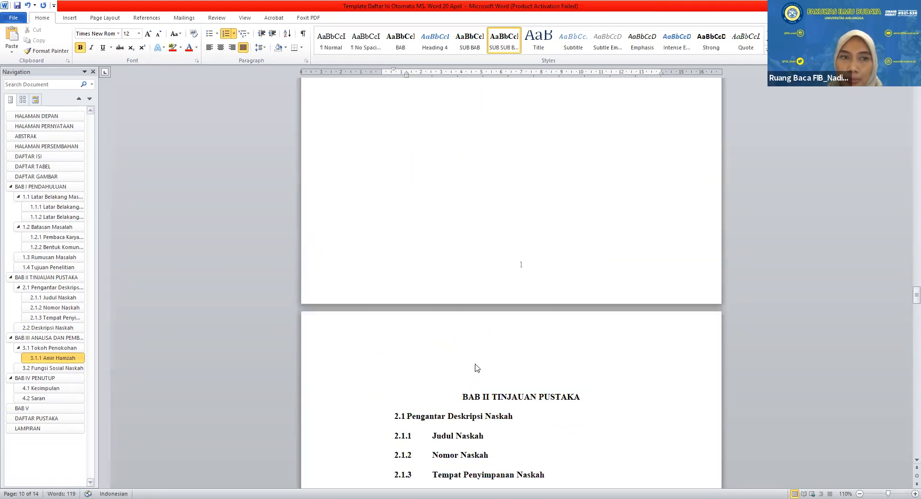
pyautogui.scroll(-9, 477, 361)
pyautogui.scroll(-8, 475, 367)
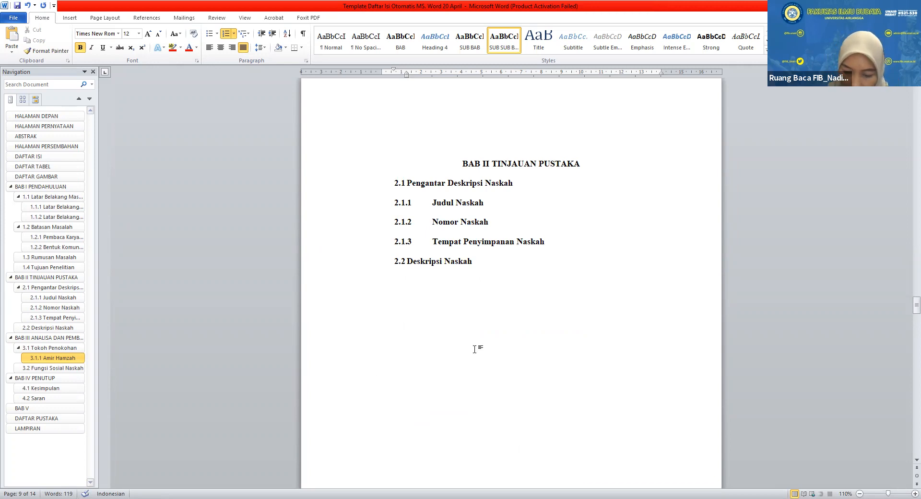
pyautogui.scroll(-2, 433, 371)
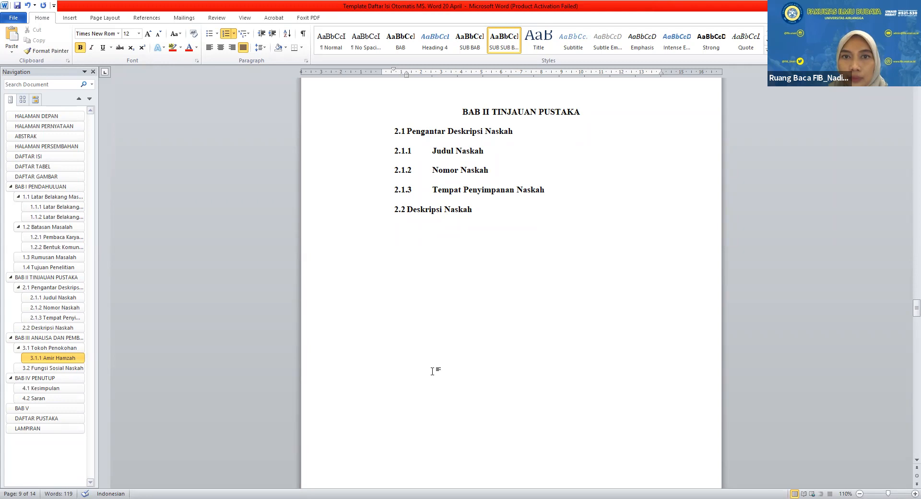
pyautogui.scroll(-1, 439, 374)
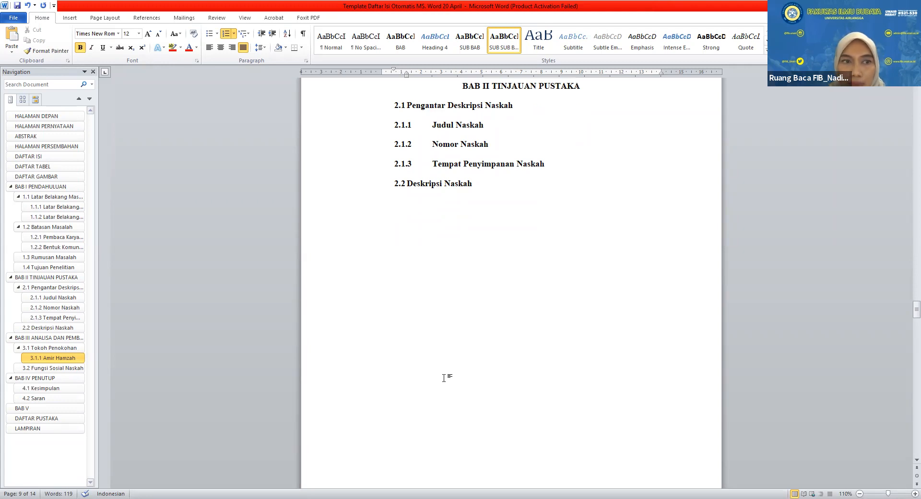
pyautogui.scroll(-4, 444, 378)
pyautogui.scroll(12, 443, 377)
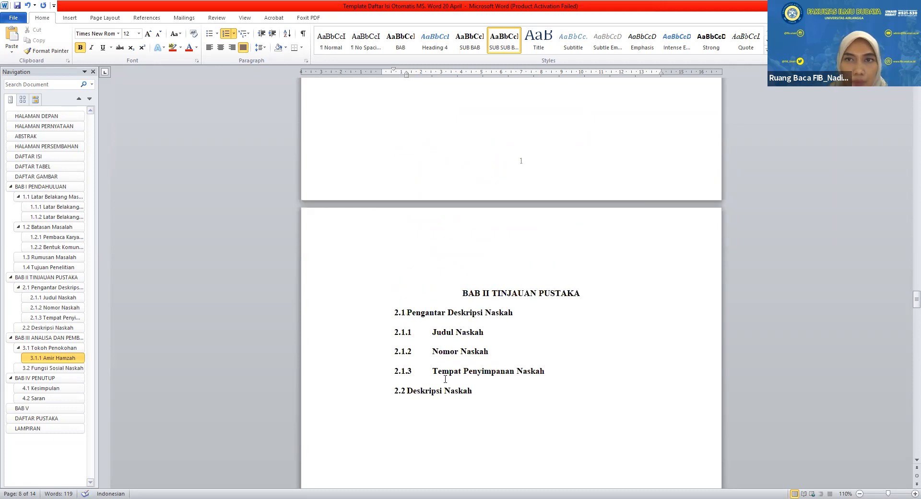
pyautogui.scroll(-2, 445, 379)
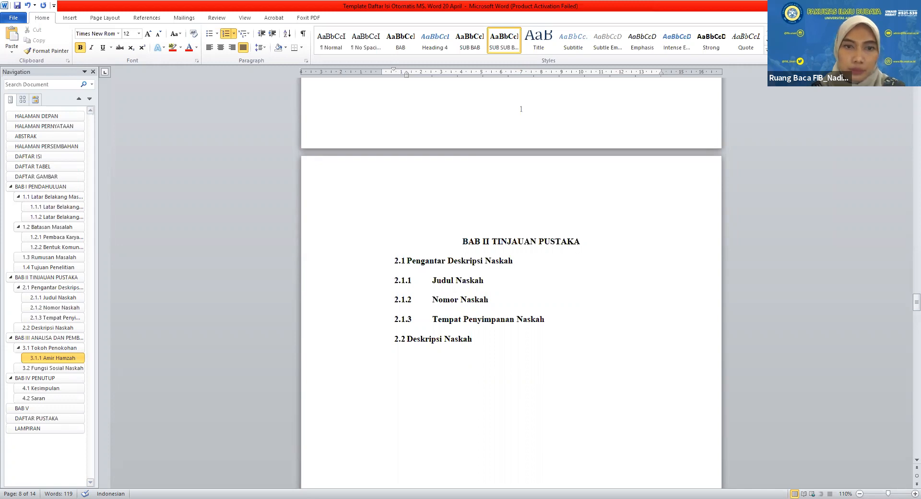
pyautogui.click(500, 339)
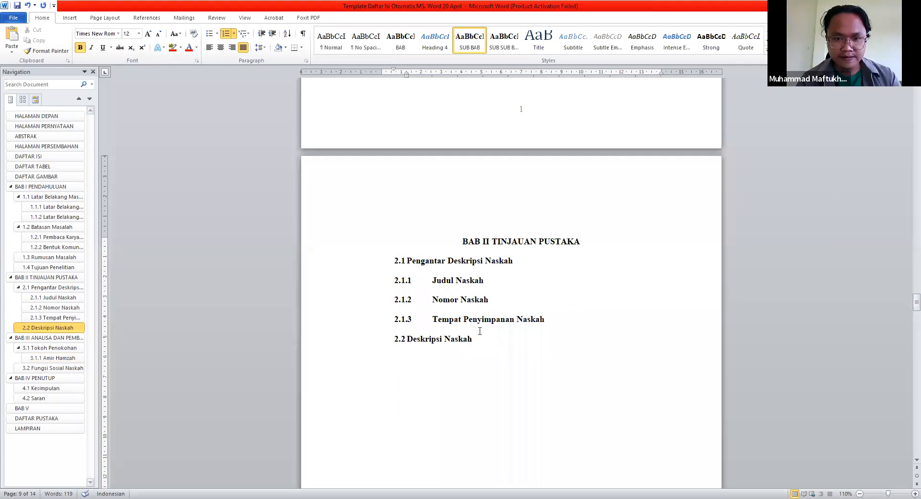
pyautogui.scroll(-3, 700, 470)
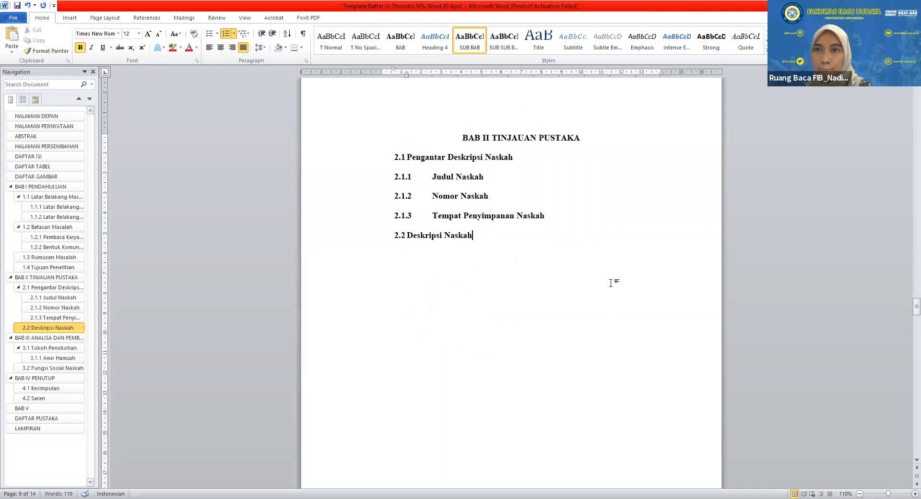
pyautogui.scroll(-2, 558, 293)
pyautogui.scroll(-2, 557, 293)
pyautogui.scroll(-7, 557, 293)
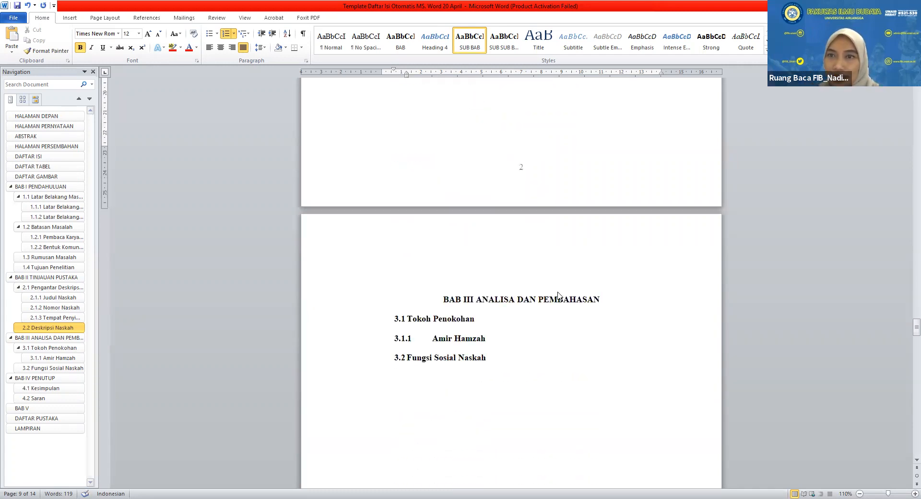
pyautogui.scroll(-2, 558, 294)
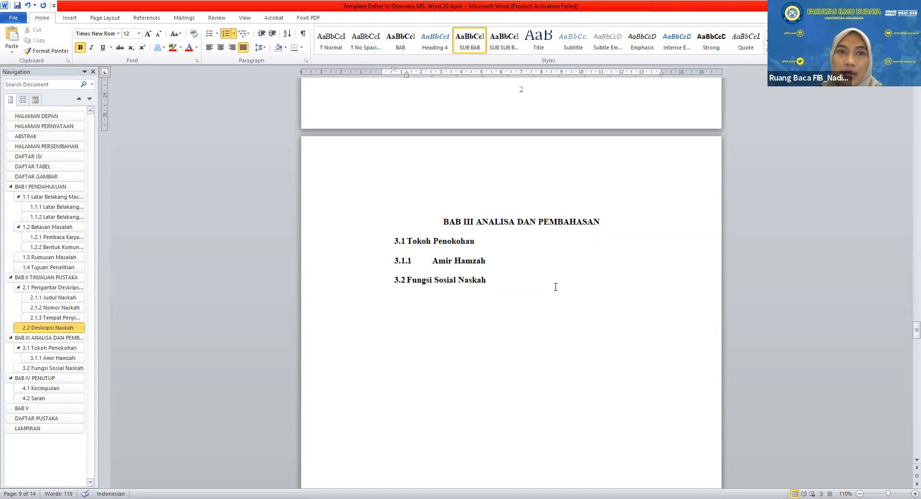
pyautogui.scroll(-7, 558, 290)
pyautogui.scroll(-18, 556, 287)
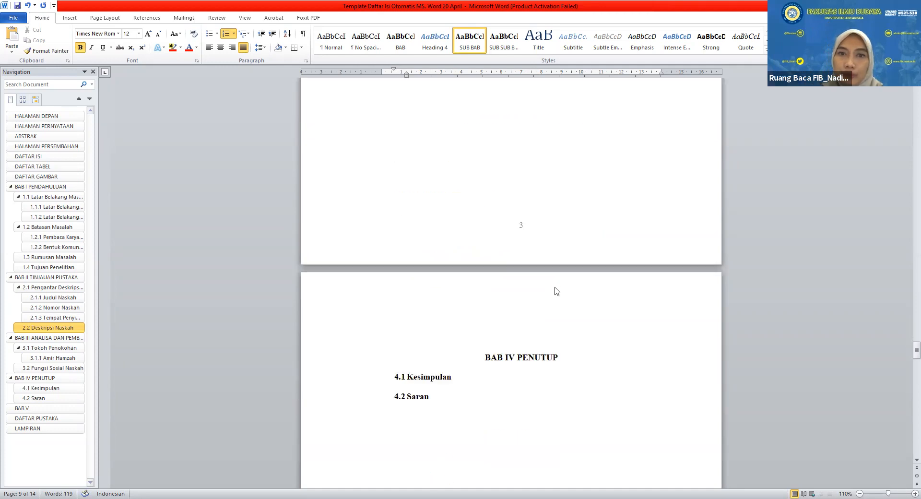
# Check the heading numbering from BAB IV PENUTUP back through BAB III and BAB II to BAB I PENDAHULUAN.
pyautogui.scroll(-2, 556, 288)
pyautogui.scroll(16, 554, 286)
pyautogui.scroll(20, 551, 280)
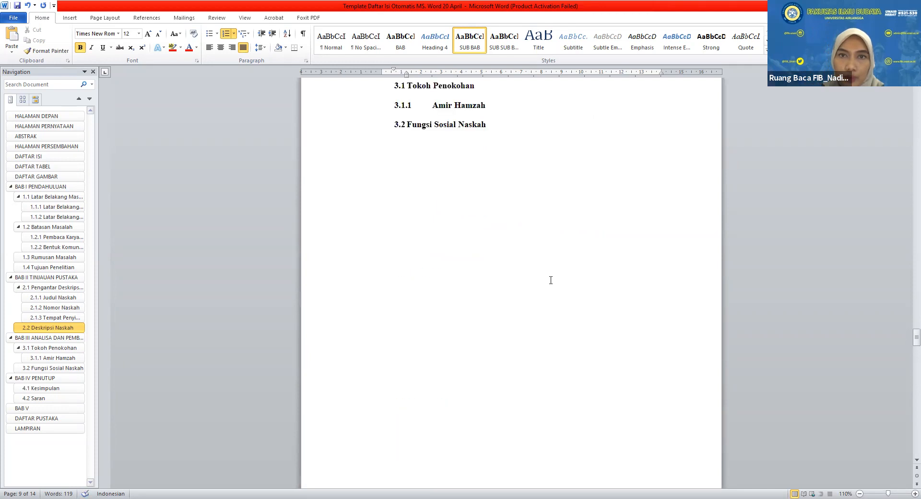
pyautogui.scroll(18, 551, 280)
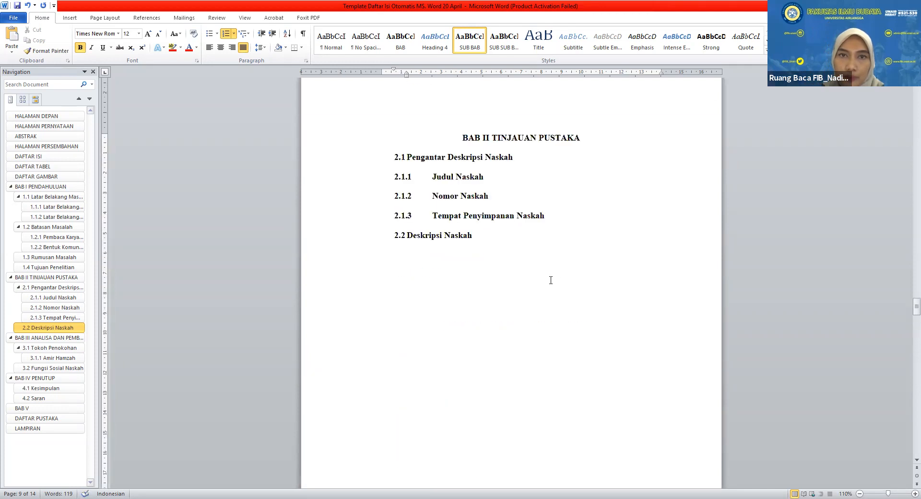
pyautogui.scroll(1, 550, 280)
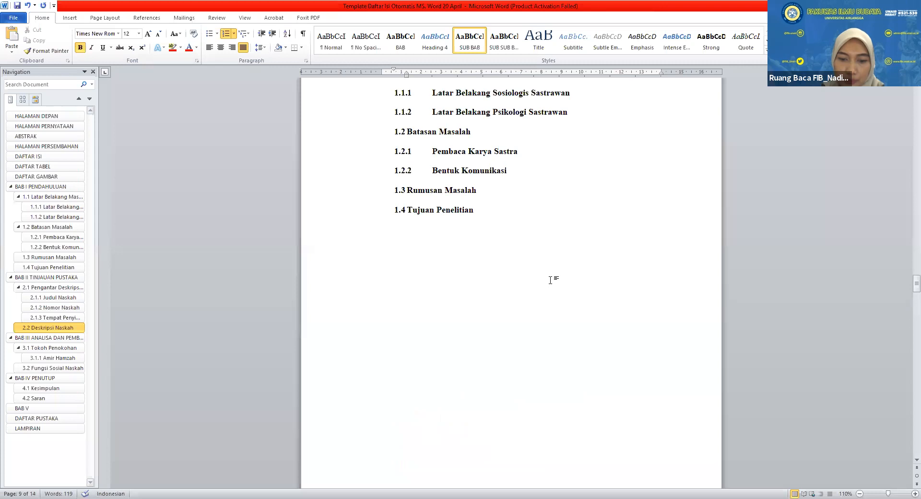
pyautogui.scroll(5, 551, 280)
pyautogui.scroll(-3, 551, 280)
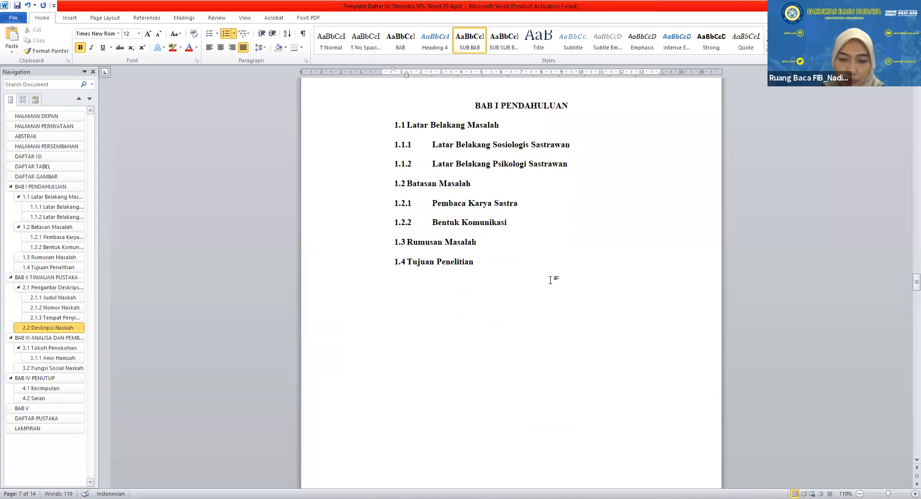
pyautogui.scroll(5, 550, 280)
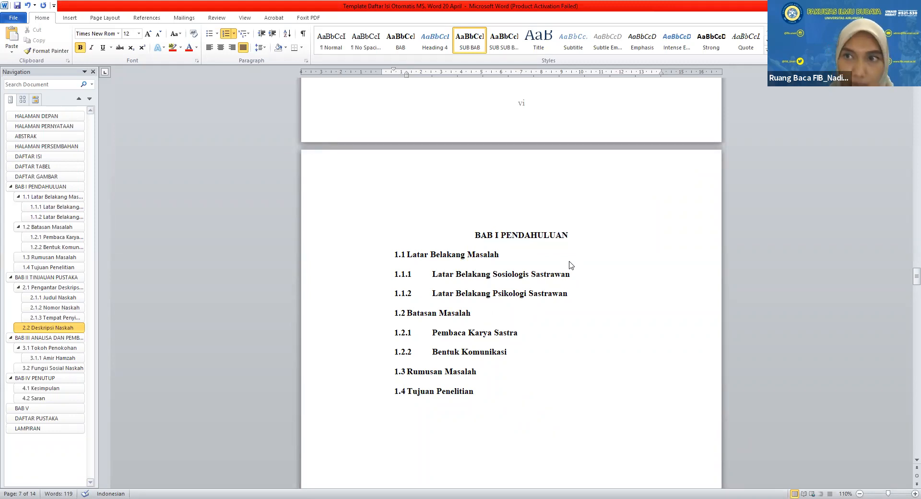
# Insert an Automatic Table 1 table of contents on the empty line beneath the DAFTAR ISI title and look through its entries.
pyautogui.scroll(20, 571, 265)
pyautogui.scroll(20, 566, 265)
pyautogui.scroll(20, 564, 265)
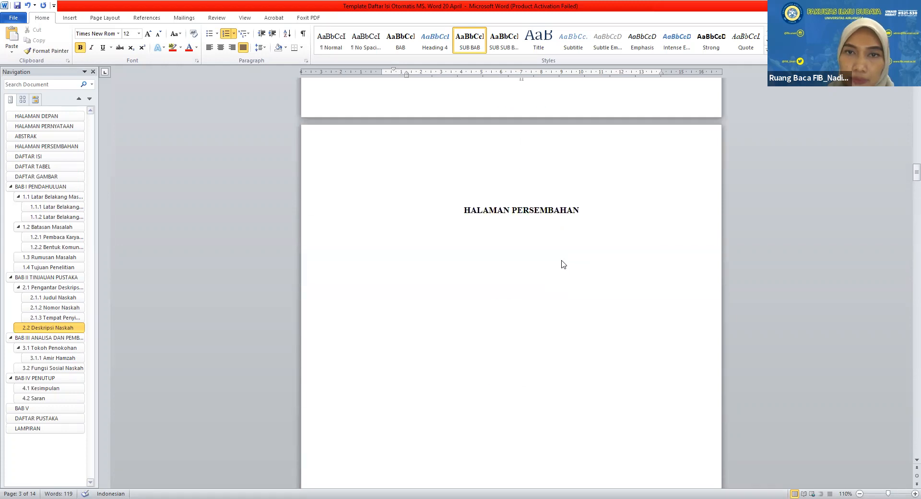
pyautogui.scroll(-20, 562, 264)
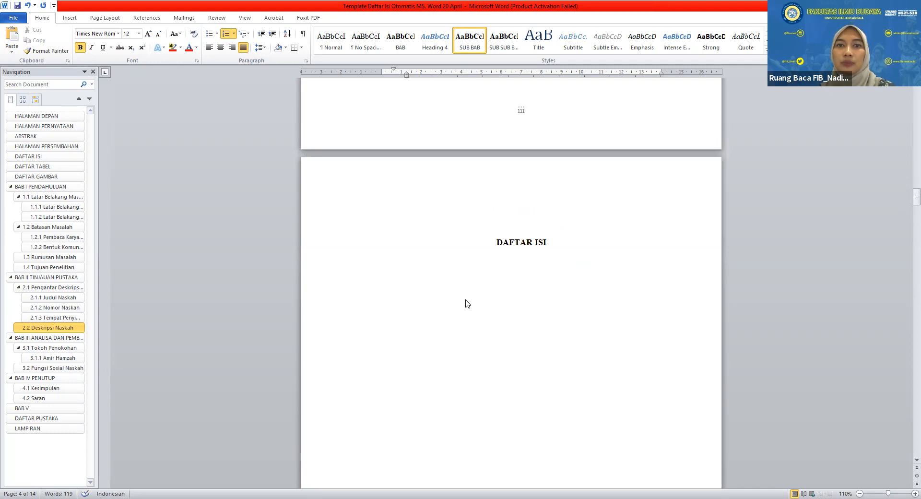
pyautogui.click(430, 268)
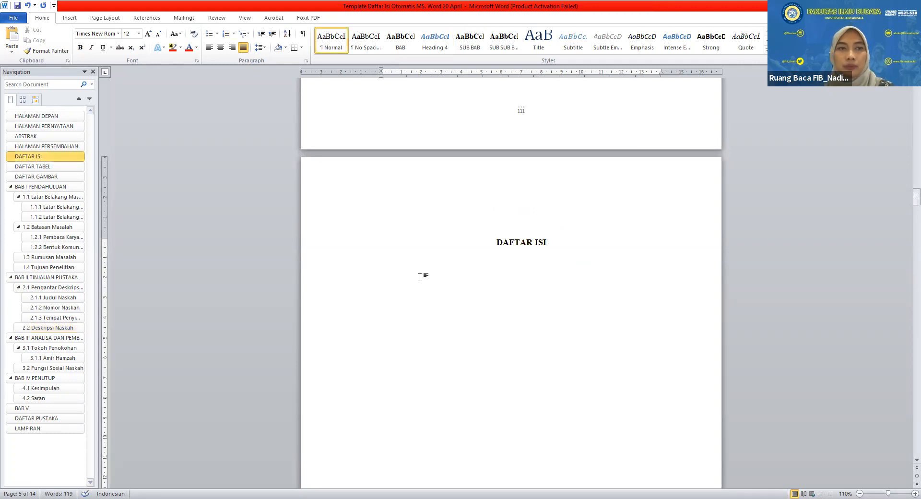
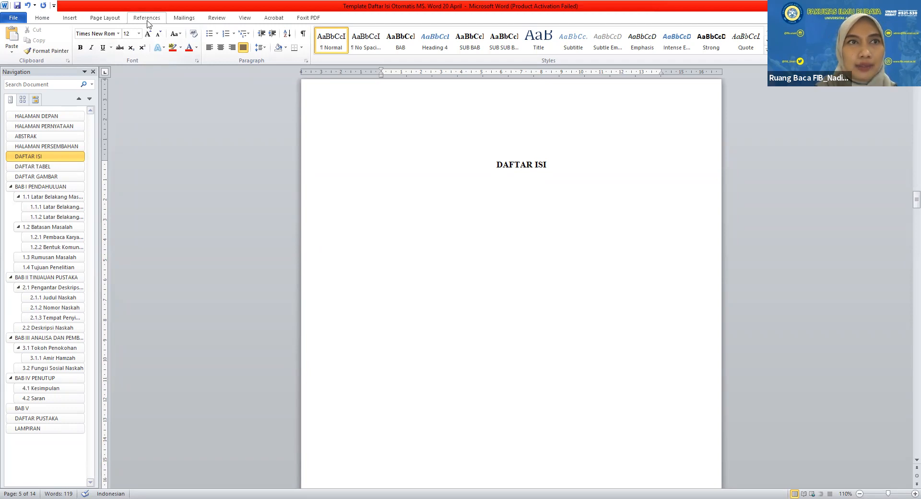
pyautogui.click(146, 18)
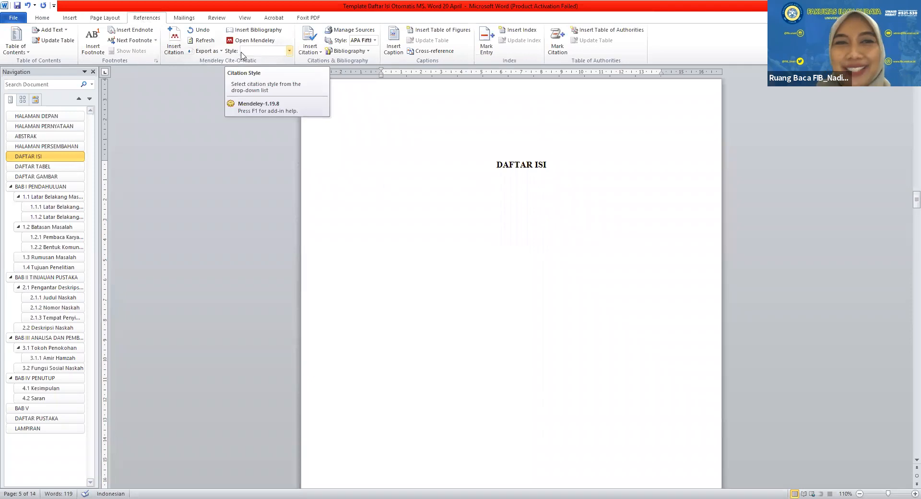
pyautogui.click(22, 52)
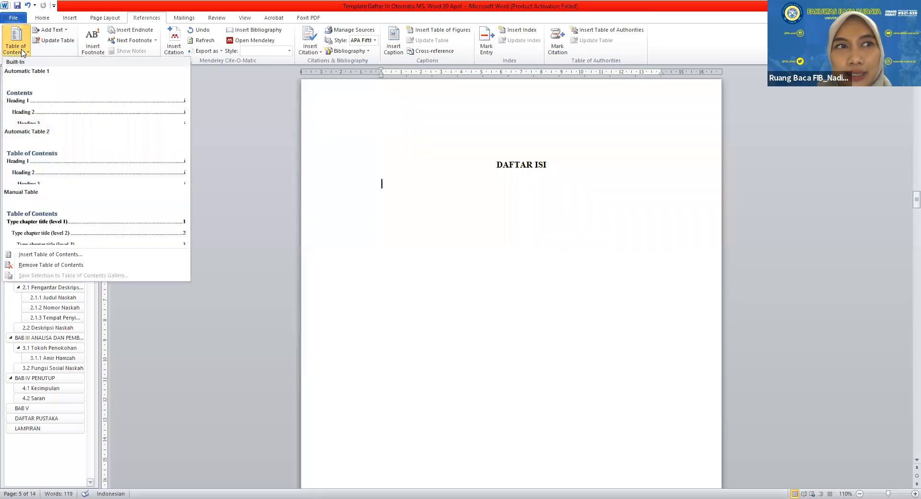
pyautogui.click(27, 96)
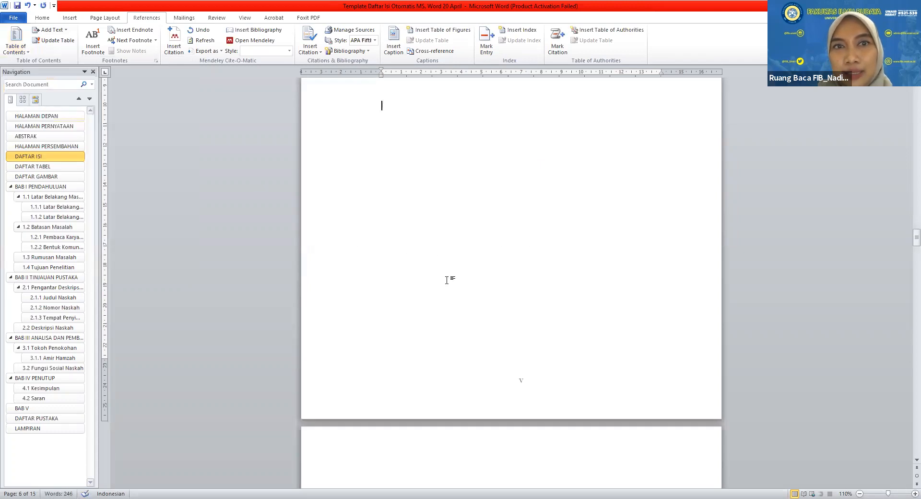
pyautogui.scroll(10, 447, 280)
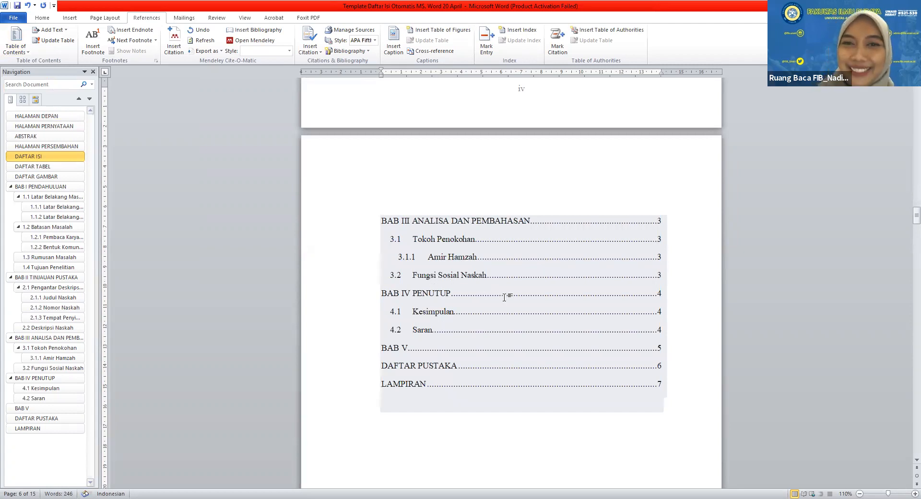
pyautogui.scroll(8, 508, 295)
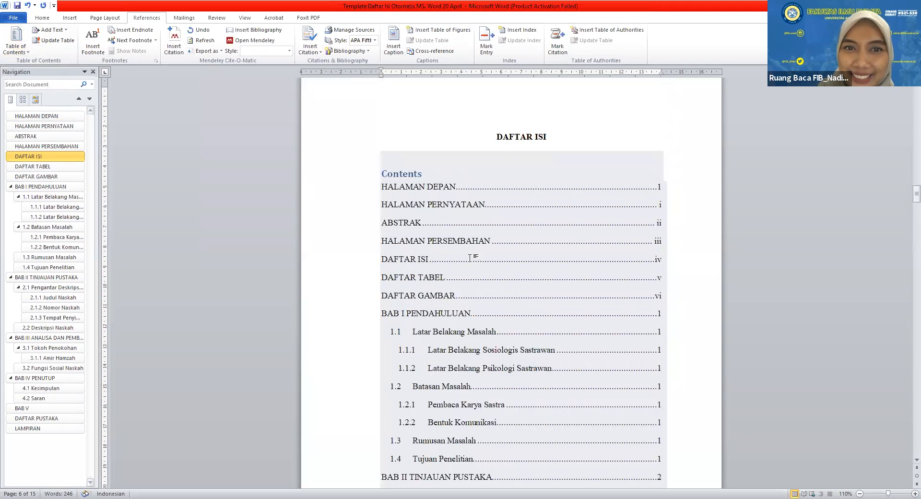
pyautogui.scroll(-1, 470, 272)
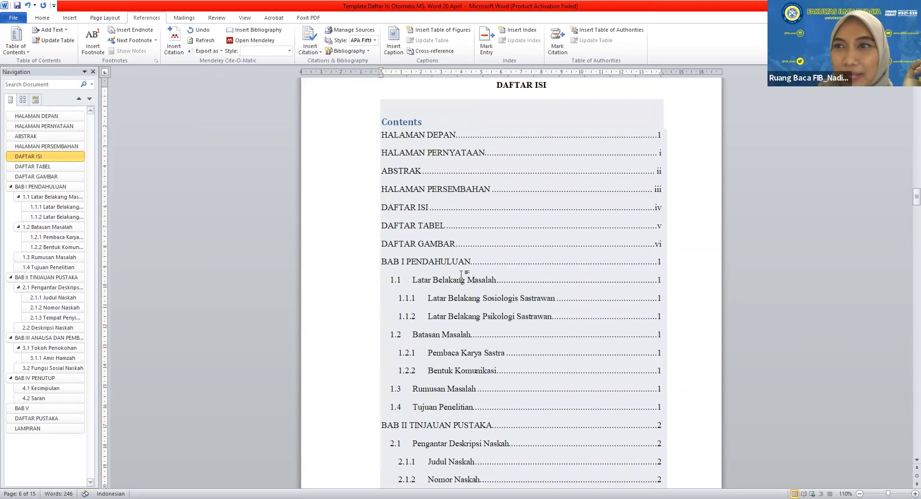
pyautogui.scroll(-1, 460, 274)
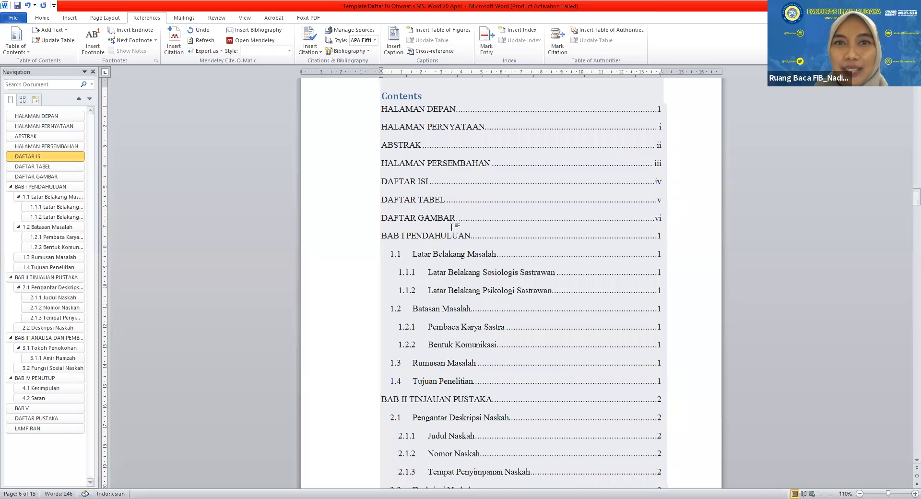
# Open the entry style list in the custom table of contents settings for the DAFTAR ISI contents table.
pyautogui.scroll(5, 455, 240)
pyautogui.click(445, 187)
pyautogui.click(413, 211)
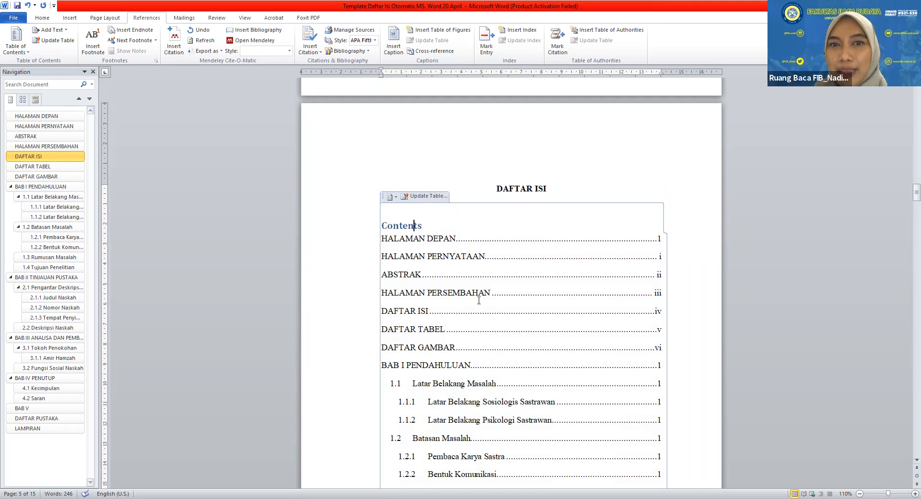
pyautogui.scroll(-5, 466, 270)
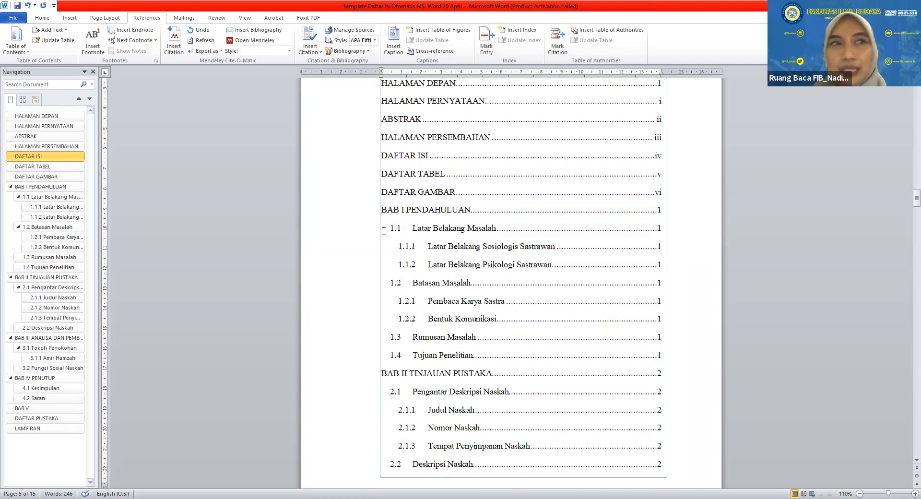
pyautogui.click(24, 56)
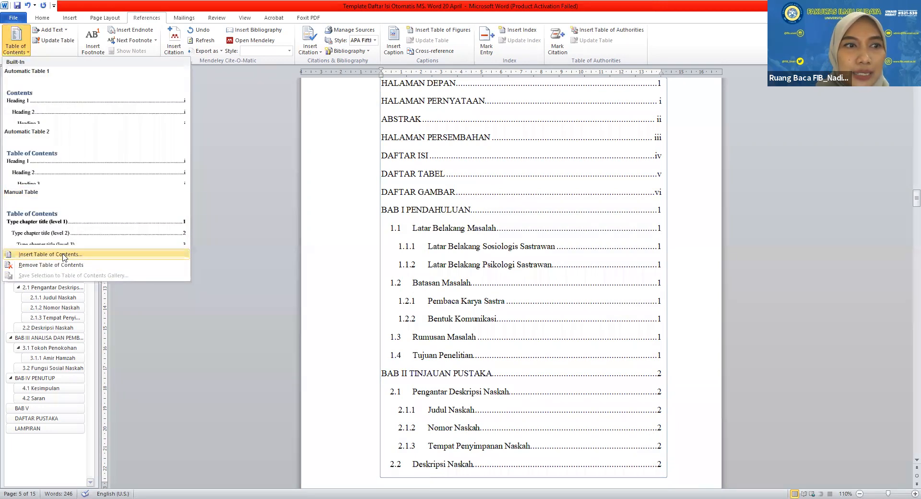
pyautogui.click(63, 257)
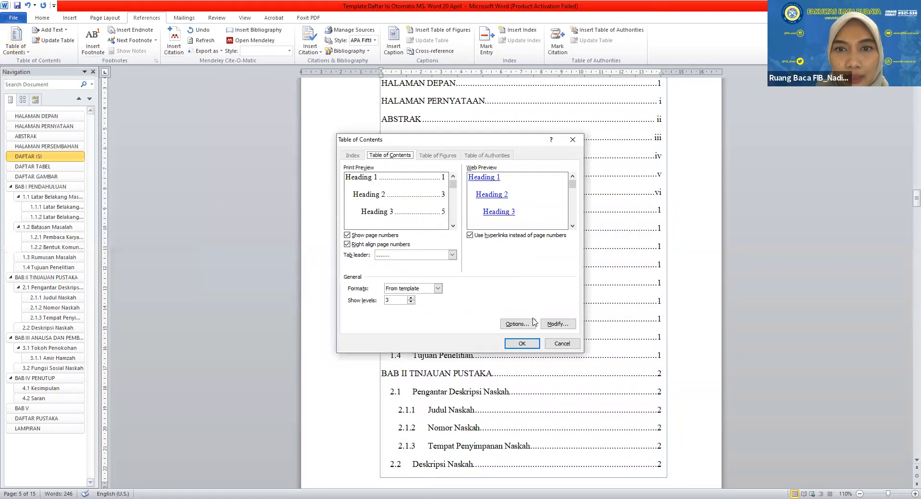
pyautogui.click(556, 324)
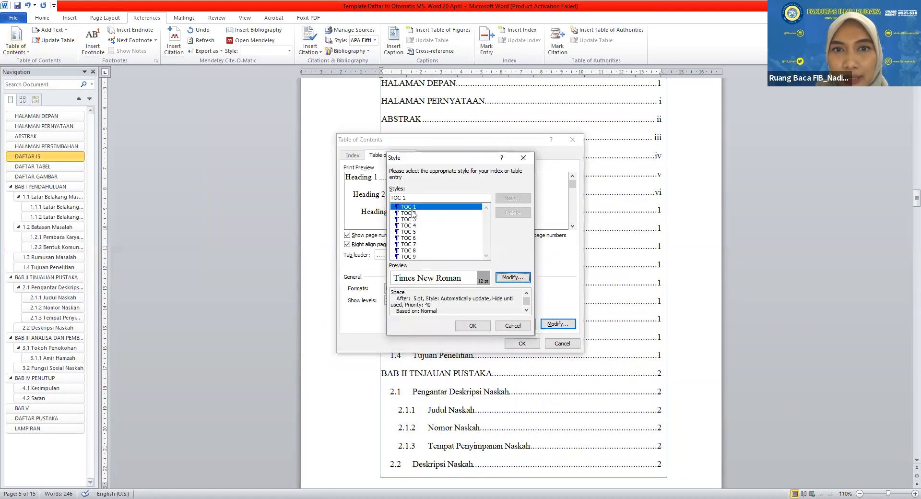
pyautogui.click(479, 327)
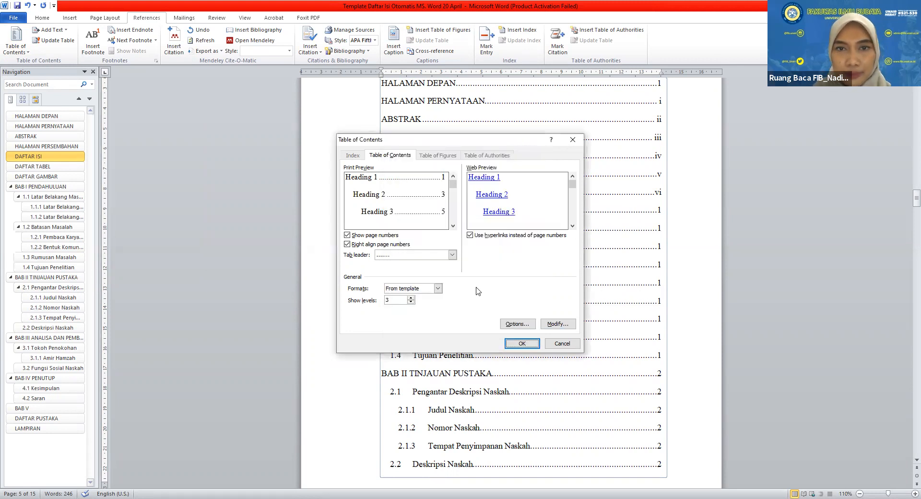
pyautogui.click(558, 324)
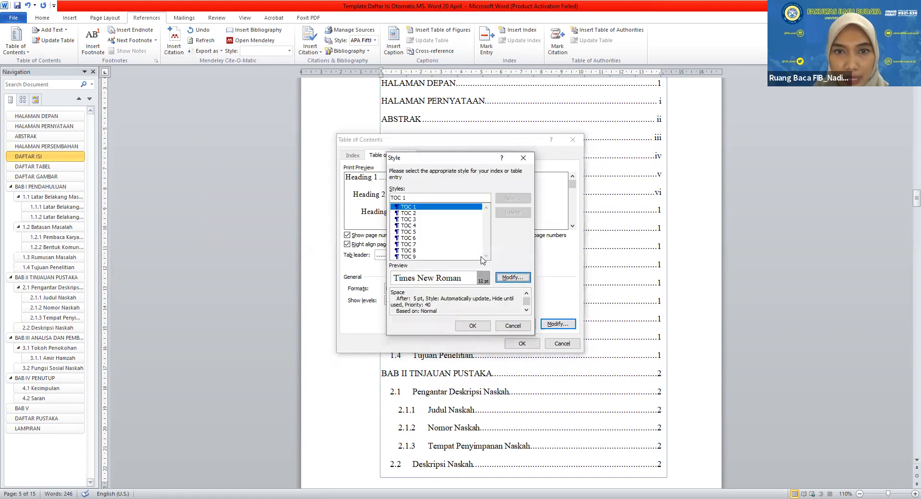
# Modify the TOC 1 style's paragraph format so the spacing after is 0 pt.
pyautogui.click(417, 208)
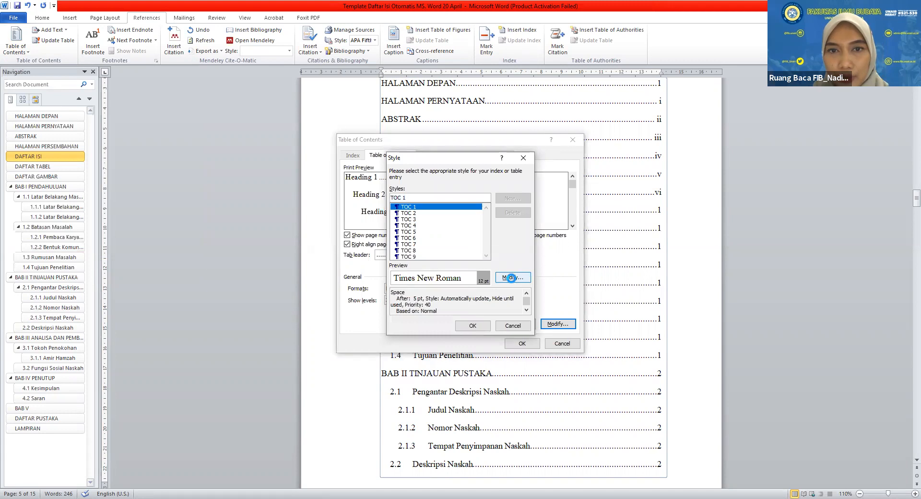
pyautogui.click(513, 278)
pyautogui.click(249, 361)
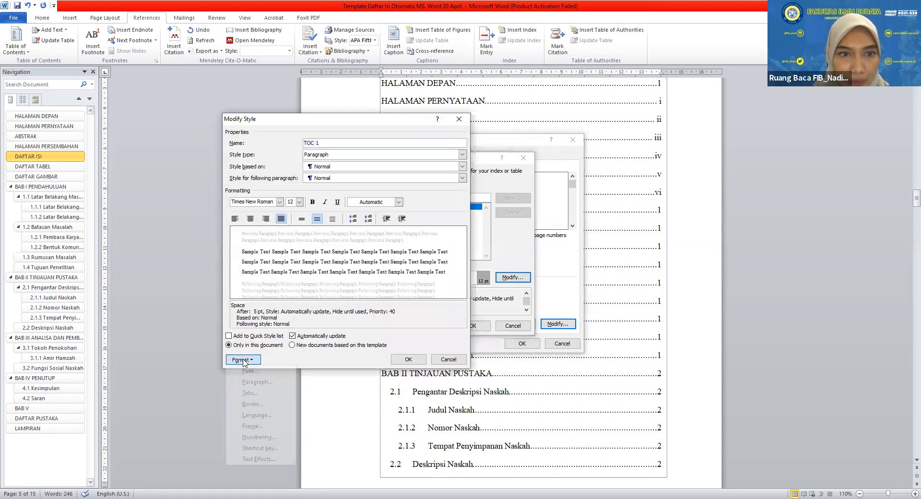
pyautogui.click(262, 381)
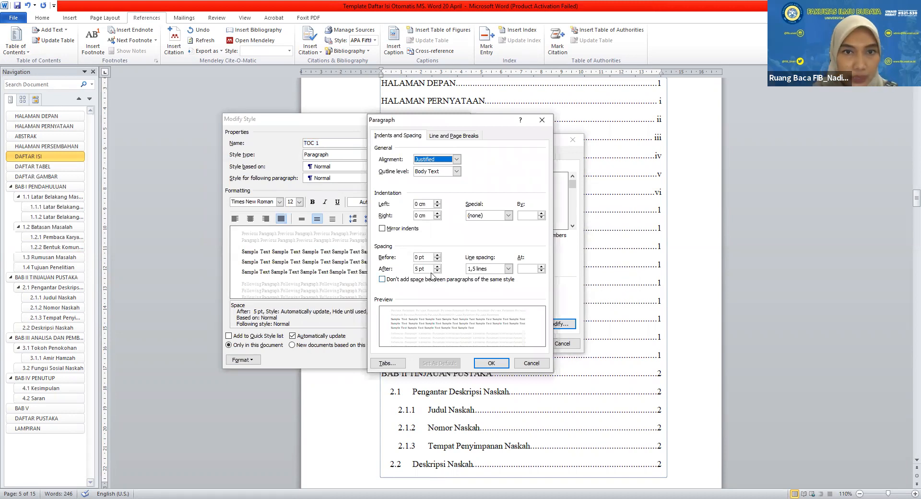
pyautogui.click(416, 269)
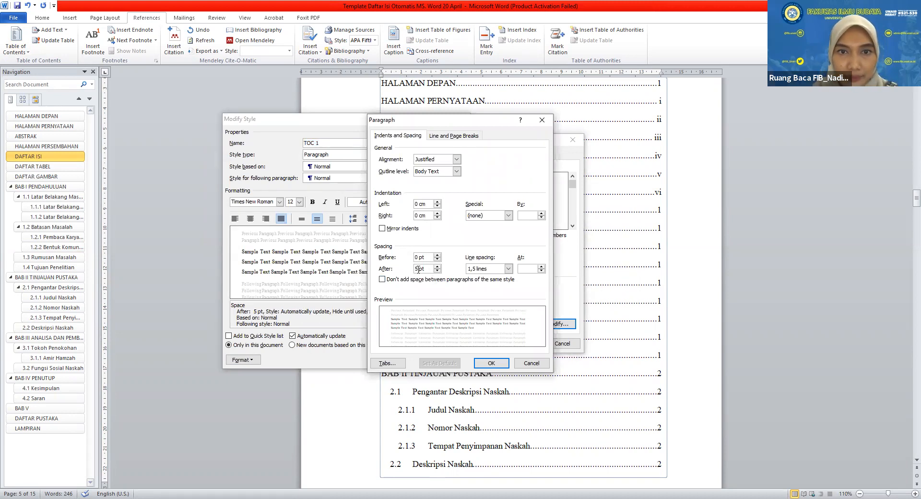
pyautogui.moveTo(419, 269); pyautogui.dragTo(416, 269)
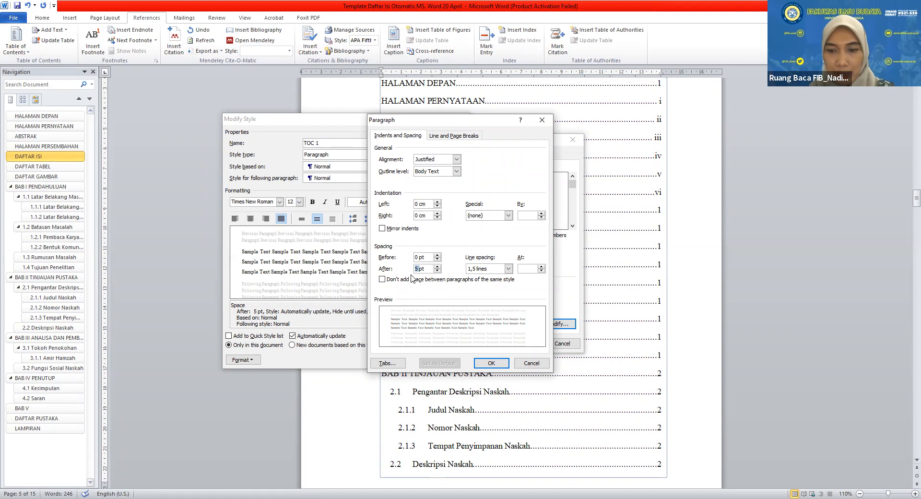
pyautogui.write('0')
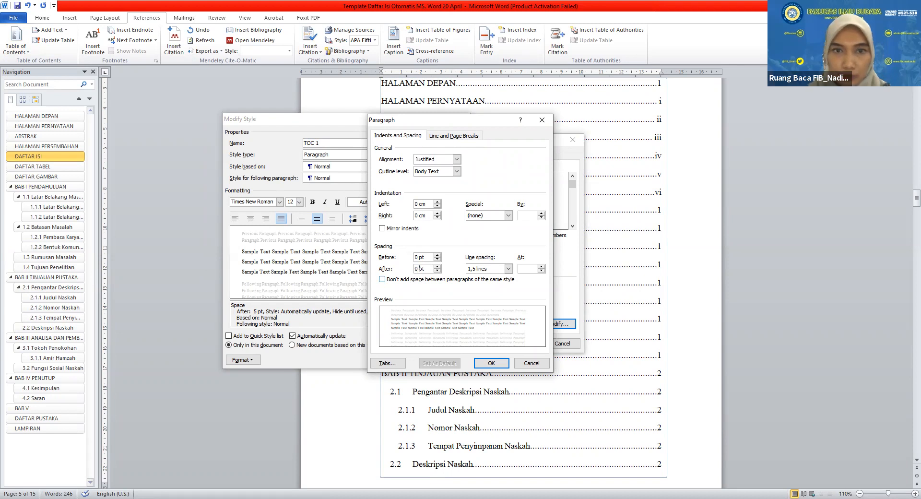
pyautogui.click(490, 364)
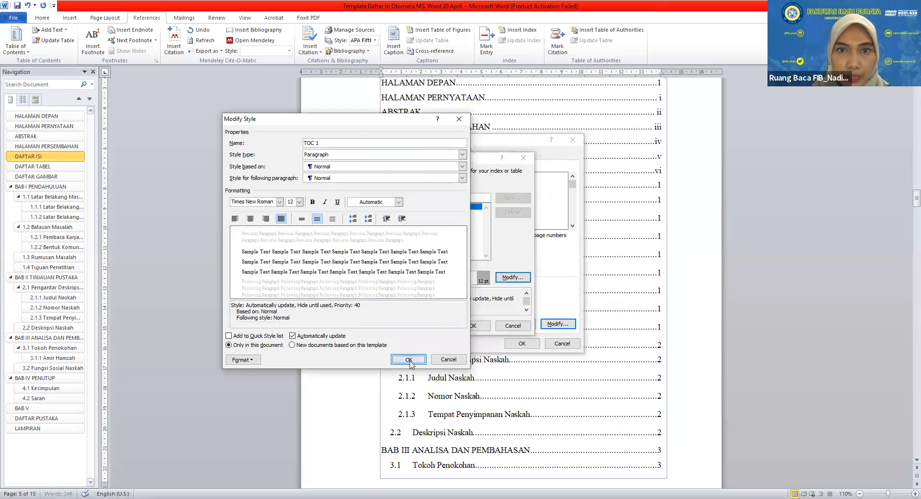
pyautogui.press('Return')
# Modify the TOC 2 style's paragraph format to a left indent of 0 cm and spacing after of 0 pt.
pyautogui.click(409, 213)
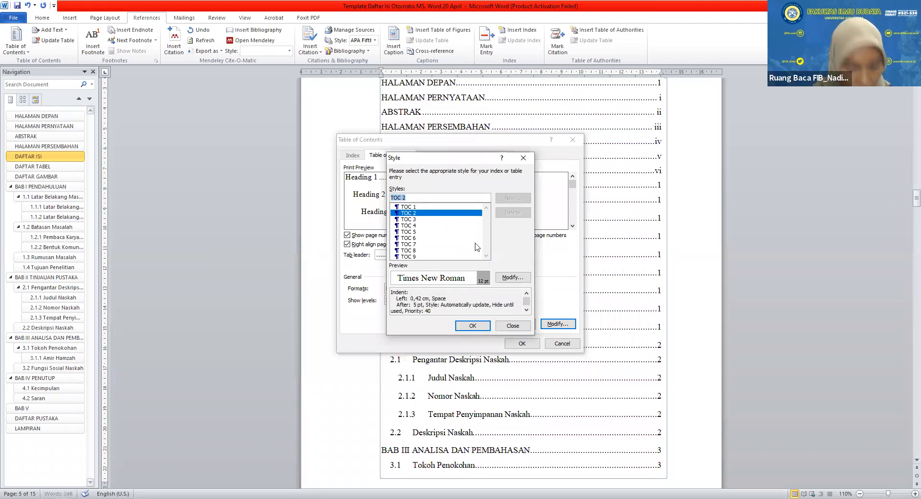
pyautogui.click(513, 277)
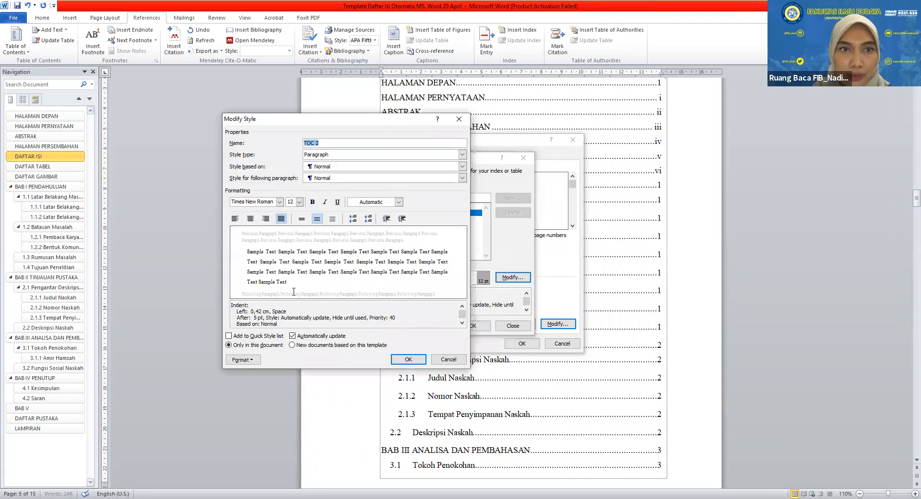
pyautogui.click(243, 359)
pyautogui.click(253, 384)
pyautogui.moveTo(426, 202); pyautogui.dragTo(413, 203)
pyautogui.write('0')
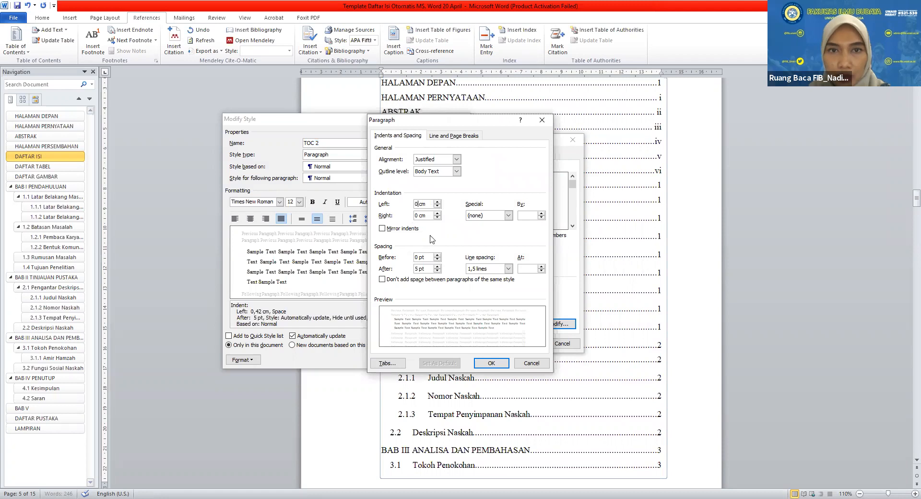
pyautogui.click(417, 269)
pyautogui.press('Delete')
pyautogui.write('0')
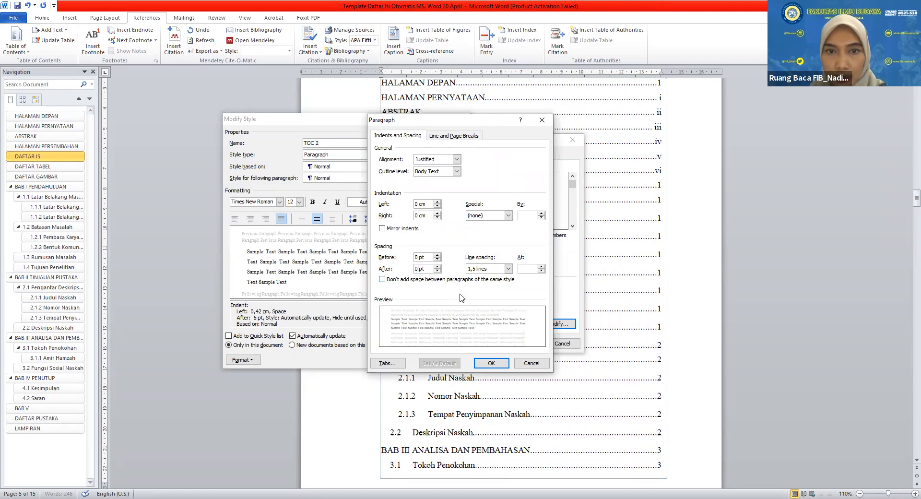
pyautogui.click(491, 363)
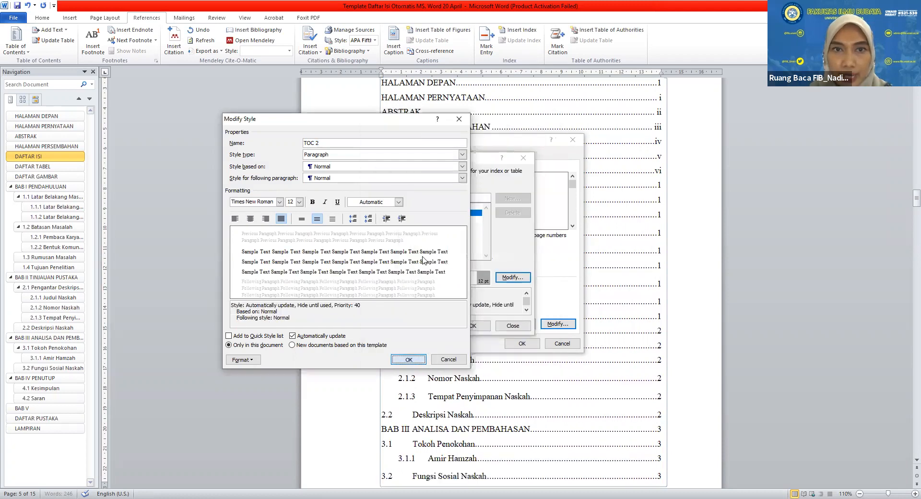
pyautogui.press('Return')
# Modify the TOC 3 style's paragraph format to a left indent of 1 cm and spacing after of 0 pt.
pyautogui.click(412, 219)
pyautogui.click(503, 275)
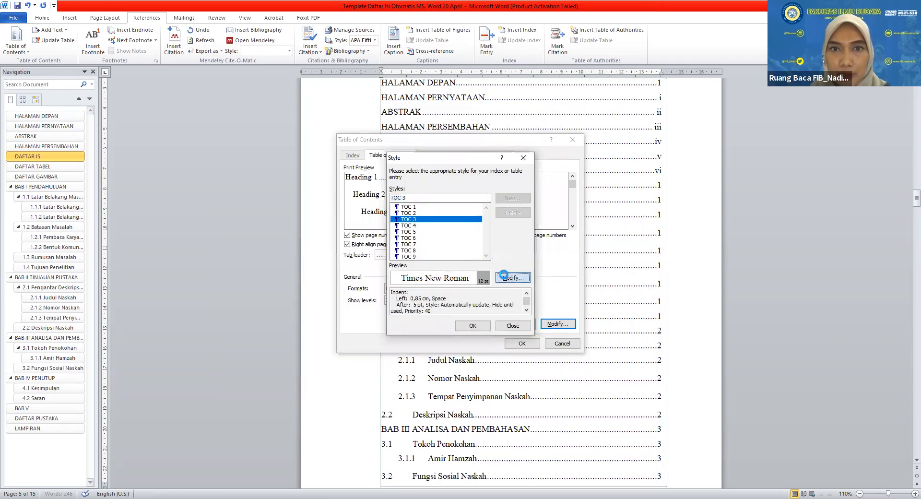
pyautogui.click(242, 360)
pyautogui.click(252, 383)
pyautogui.doubleClick(421, 204)
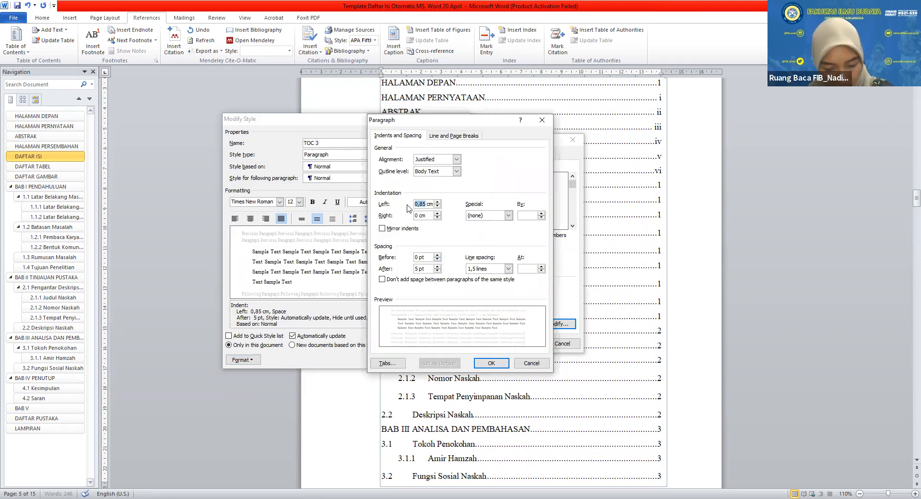
pyautogui.write('1')
pyautogui.doubleClick(418, 269)
pyautogui.write('0')
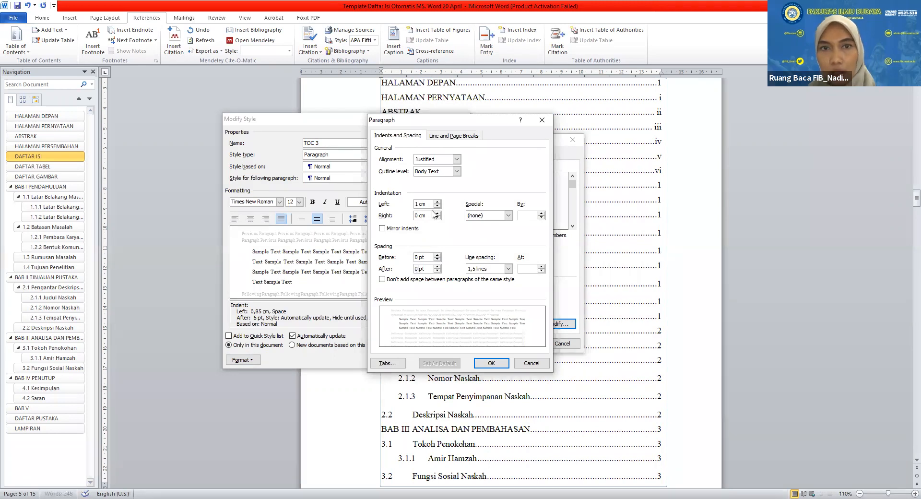
pyautogui.click(487, 363)
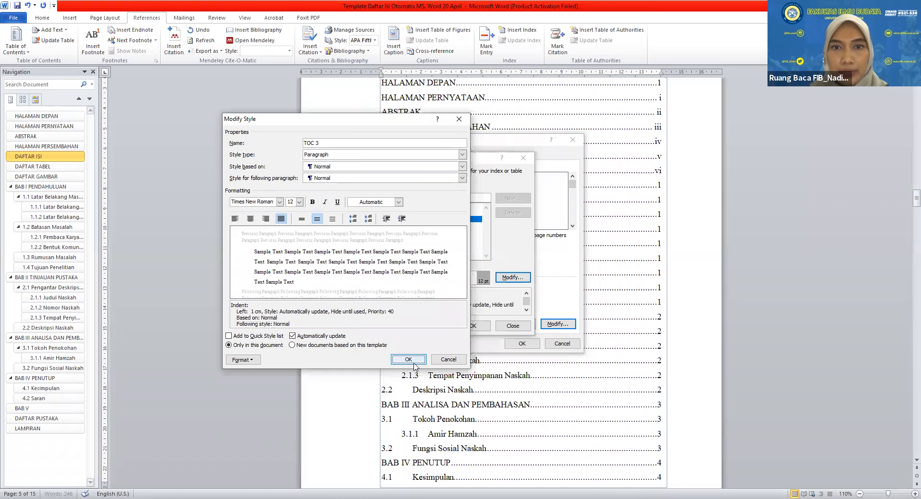
pyautogui.click(417, 367)
# Apply the modified entry styles and replace the existing table of contents with the reformatted one.
pyautogui.click(468, 327)
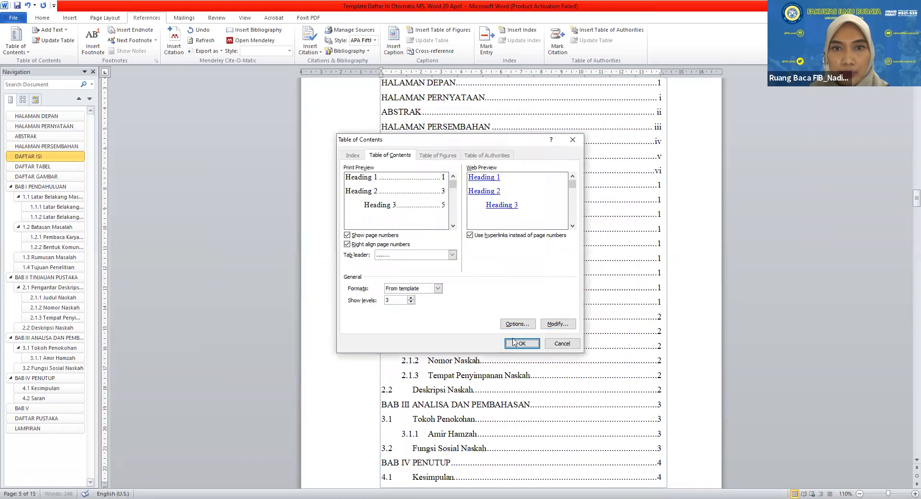
pyautogui.click(516, 345)
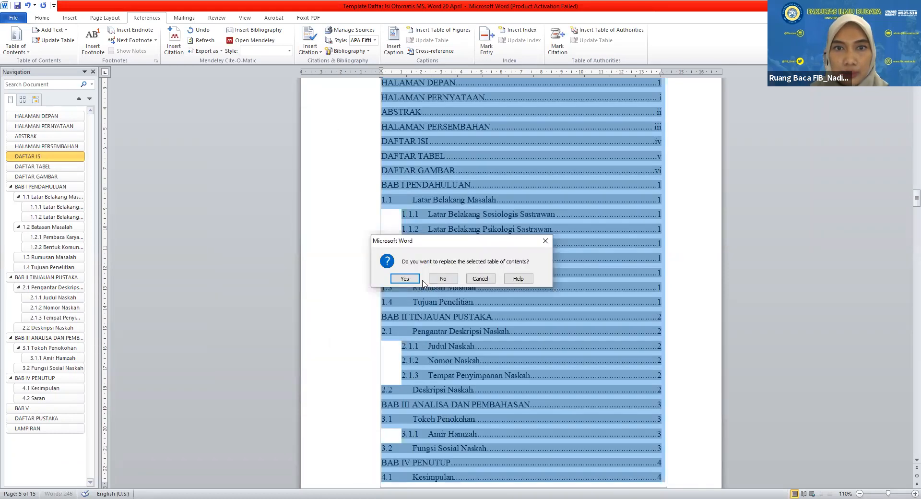
pyautogui.click(405, 278)
pyautogui.scroll(3, 403, 211)
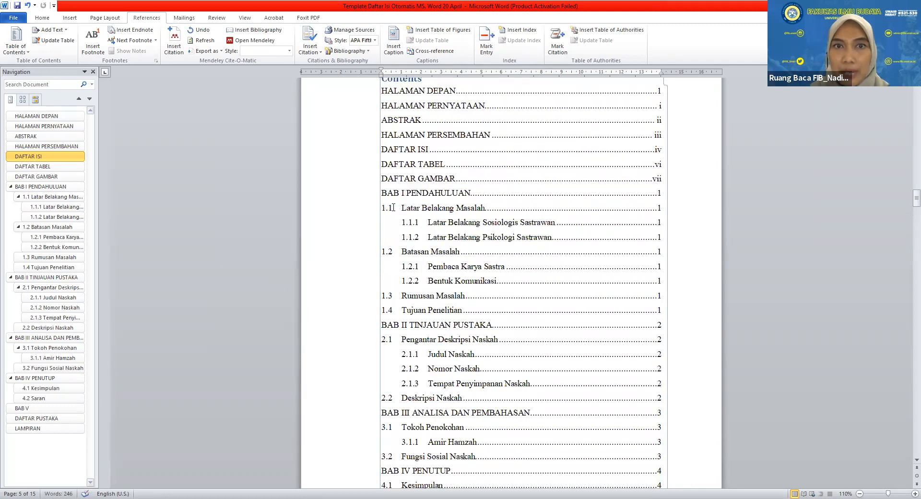
# Examine the table of contents entries' alignment and the DAFTAR TABEL and DAFTAR GAMBAR pages that follow.
pyautogui.click(403, 208)
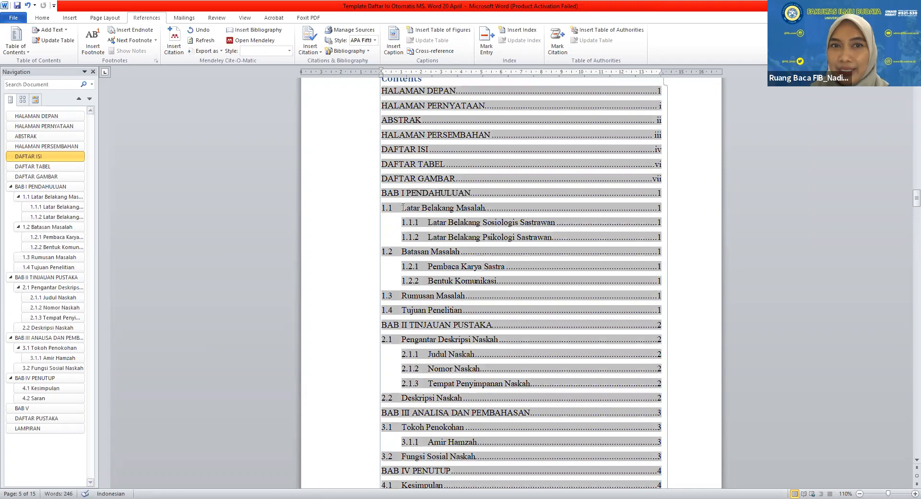
pyautogui.click(459, 229)
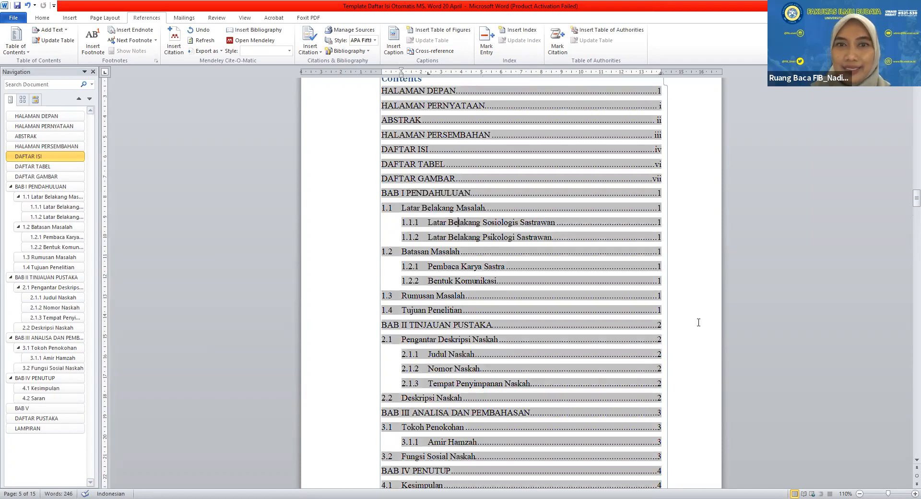
pyautogui.scroll(3, 604, 319)
pyautogui.scroll(-8, 604, 319)
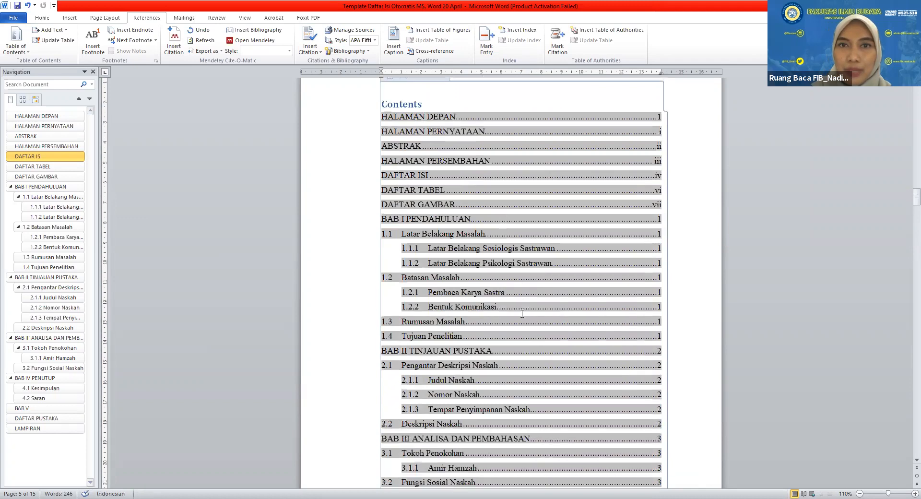
pyautogui.scroll(-20, 523, 321)
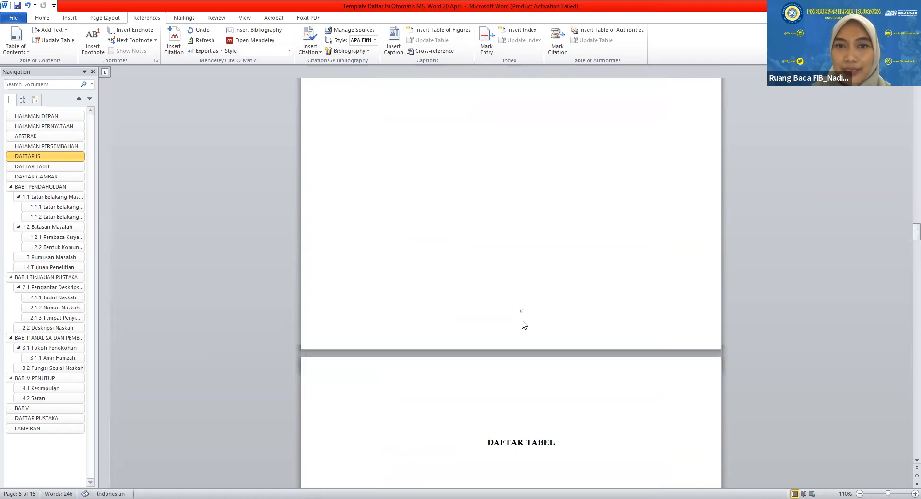
pyautogui.scroll(-3, 523, 321)
pyautogui.click(481, 206)
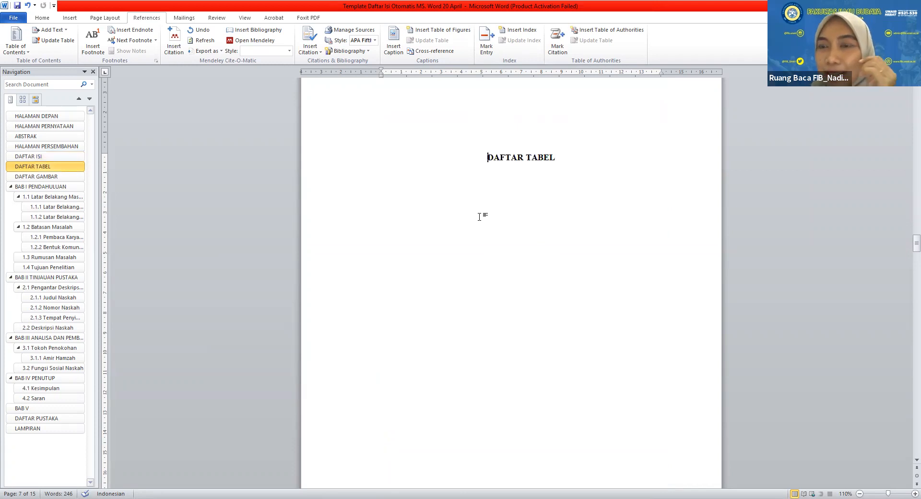
pyautogui.scroll(-3, 481, 229)
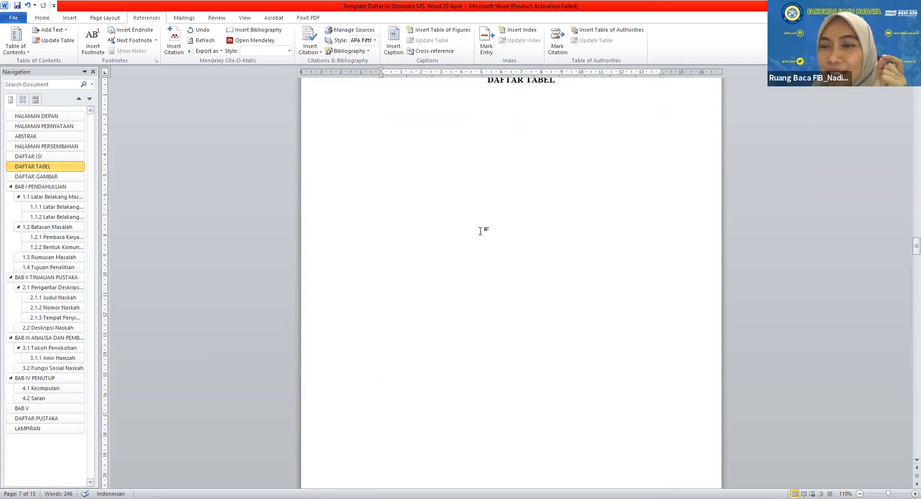
pyautogui.scroll(-20, 480, 231)
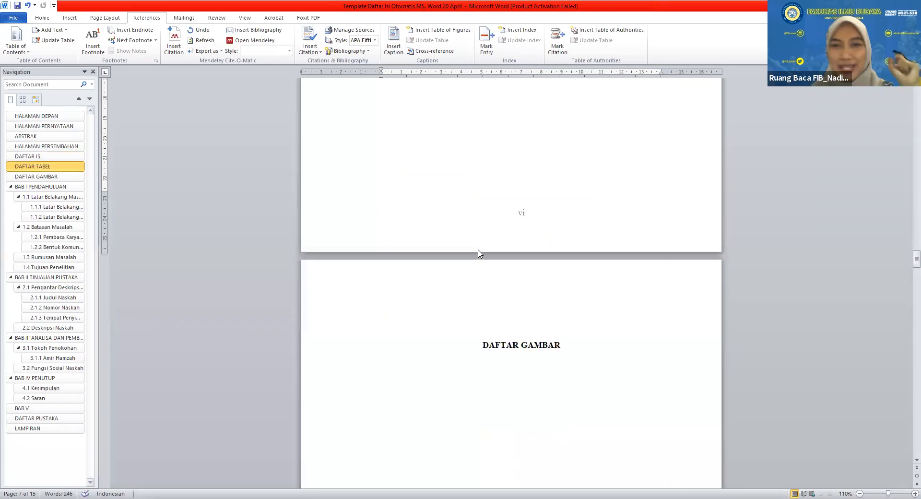
pyautogui.scroll(-10, 480, 250)
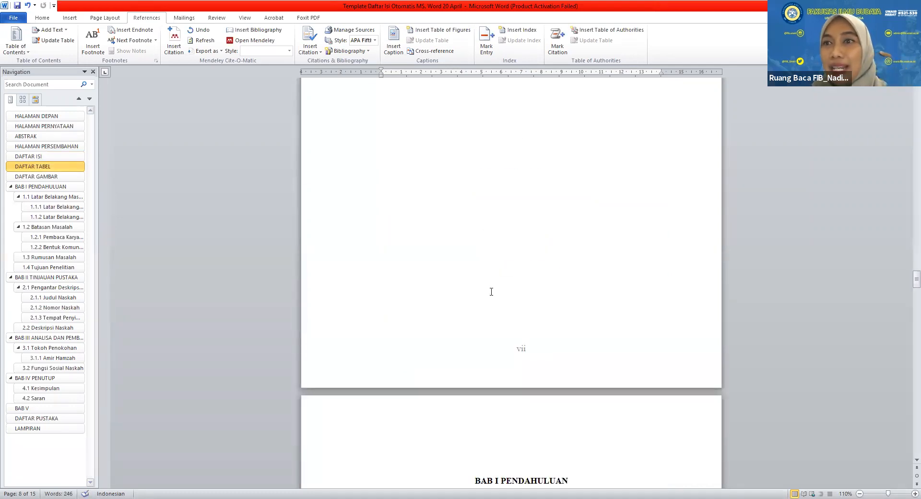
pyautogui.scroll(10, 491, 292)
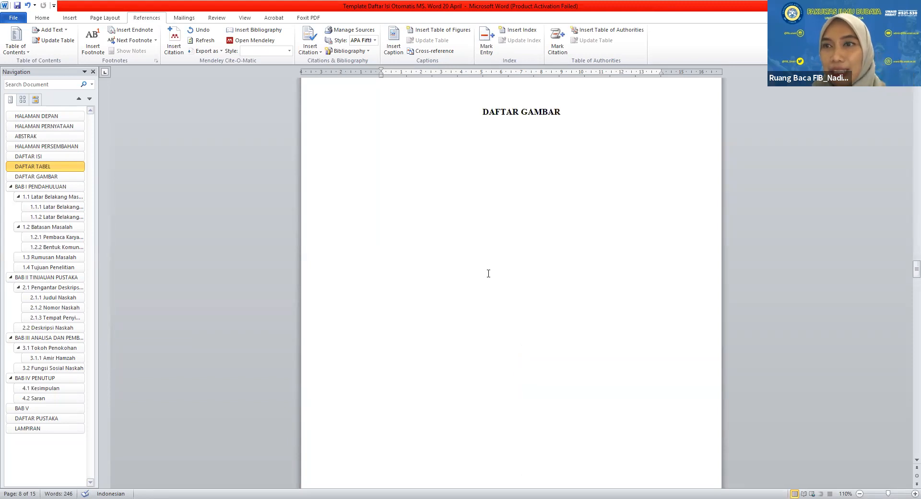
# Add the table caption line "Tabel 1 Kesalahan Lakna" below the heading 2.1.1 Judul Naskah in BAB II.
pyautogui.scroll(-10, 489, 274)
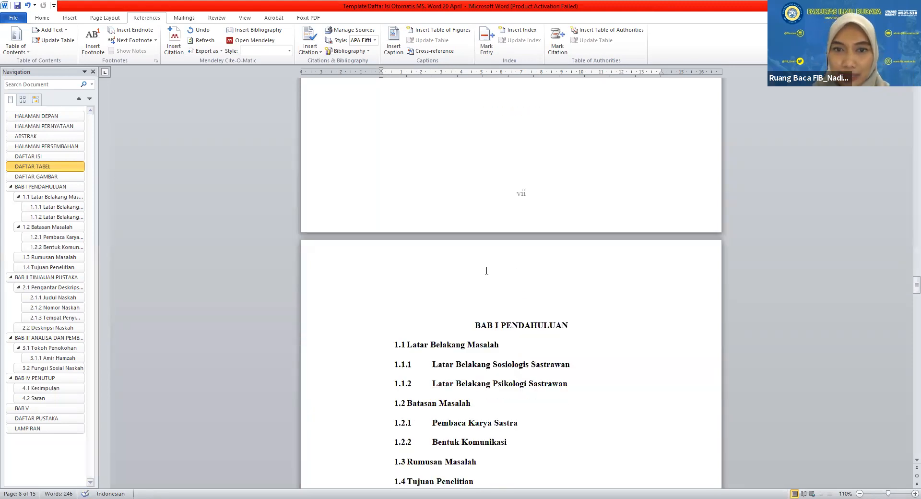
pyautogui.scroll(-5, 486, 271)
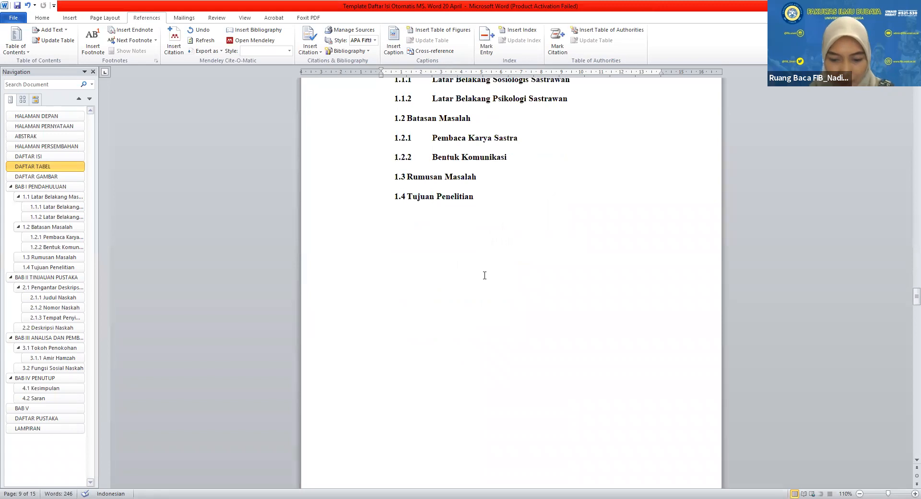
pyautogui.scroll(3, 483, 276)
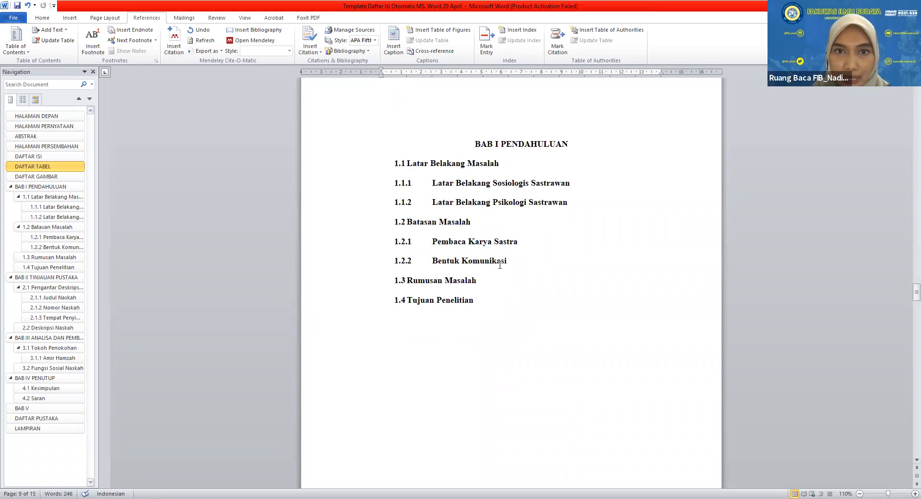
pyautogui.scroll(-1, 502, 252)
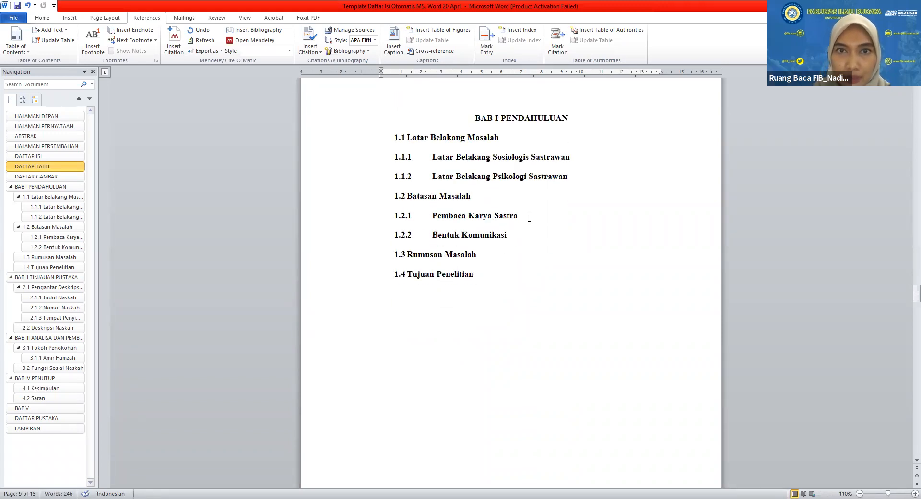
pyautogui.click(530, 218)
pyautogui.scroll(-15, 526, 302)
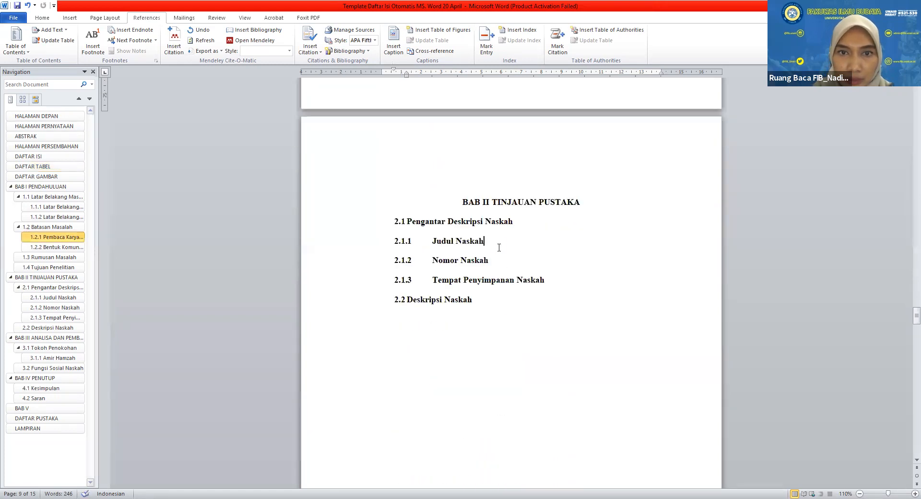
pyautogui.click(499, 247)
pyautogui.press('Return')
pyautogui.write('Tabel 1 Kes')
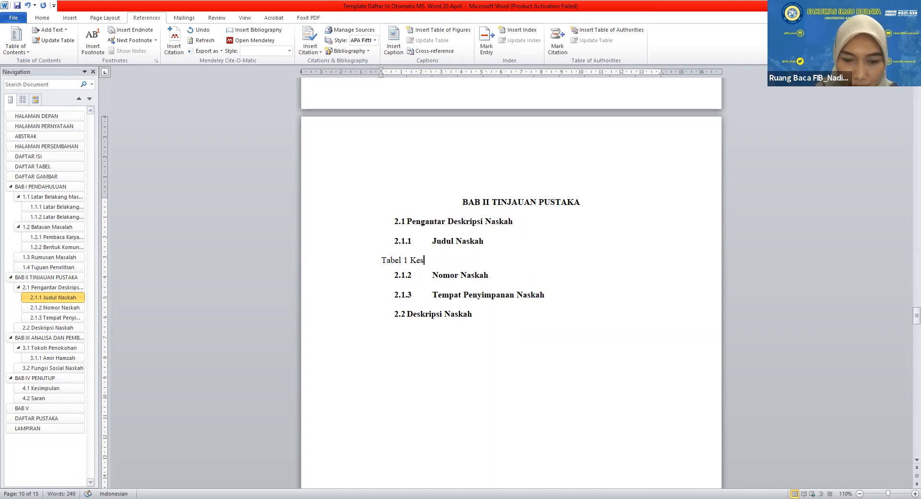
pyautogui.write('alahan Lakna')
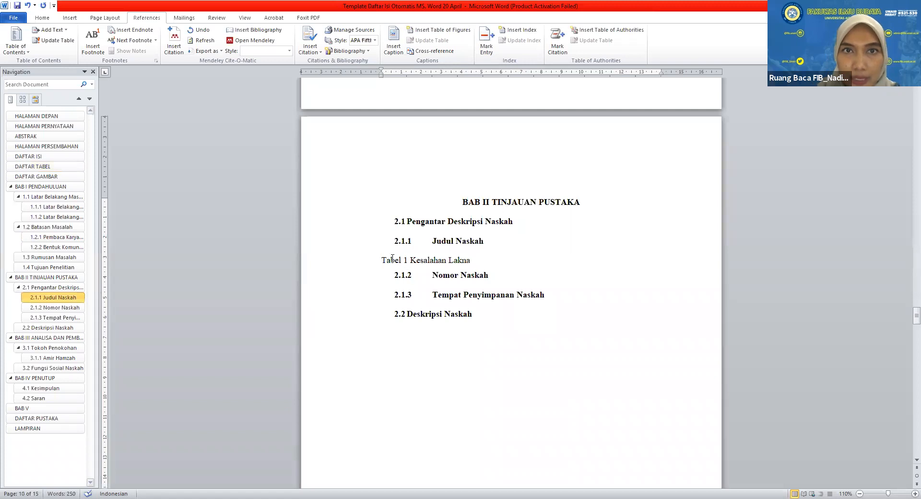
# Apply Heading 4 to the Tabel 1 caption, then rename that style DAFTAR TABEL and base it on no style.
pyautogui.click(43, 18)
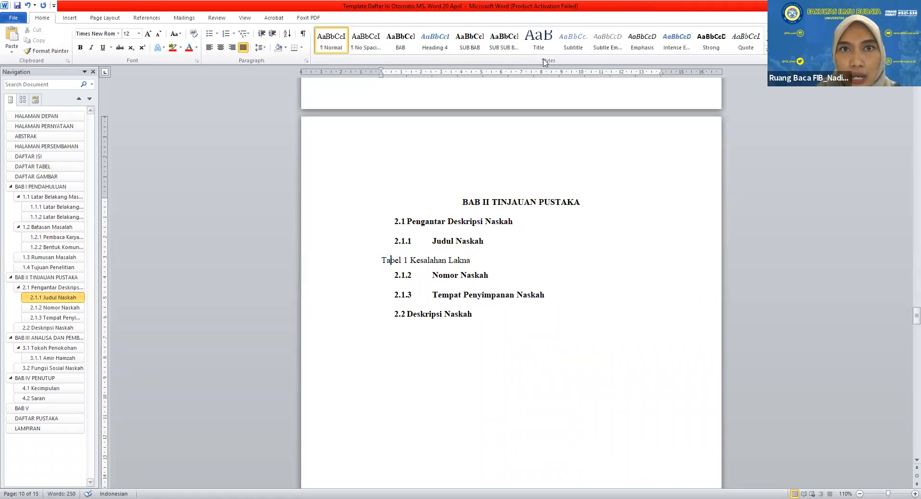
pyautogui.click(444, 46)
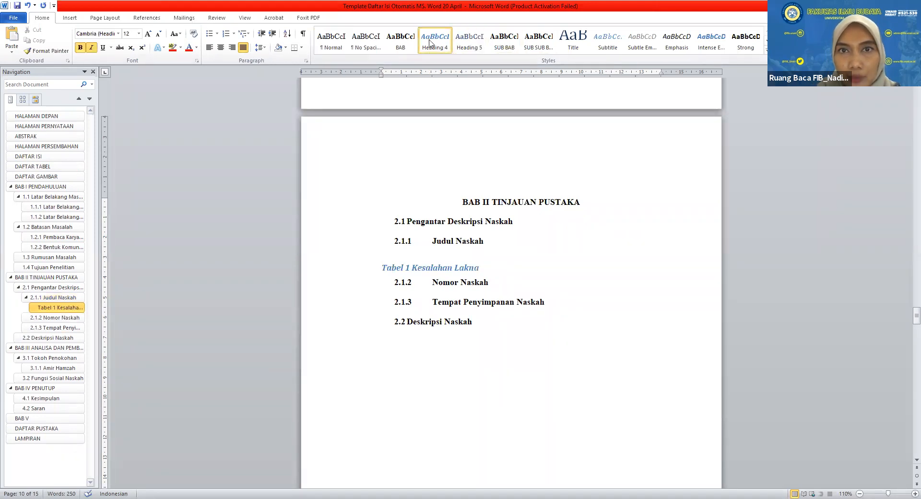
pyautogui.rightClick(430, 42)
pyautogui.press('Return')
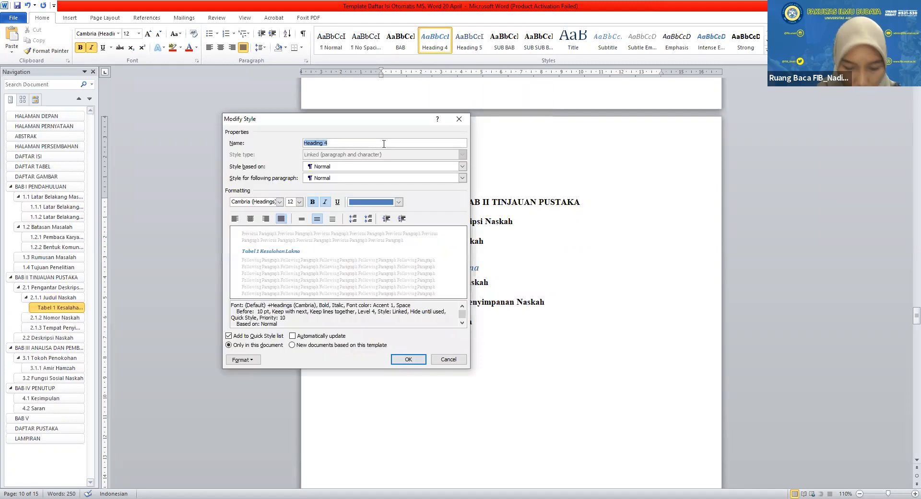
pyautogui.write('DAFTAR TABEL')
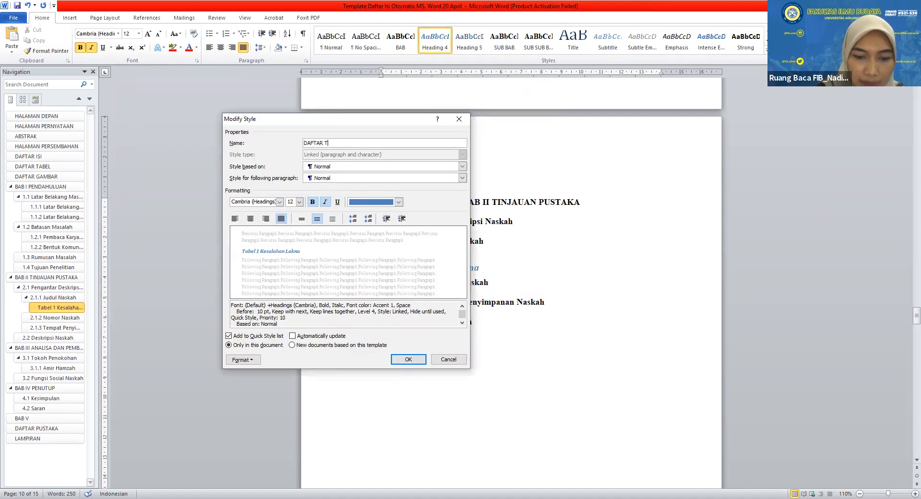
pyautogui.click(339, 165)
pyautogui.click(334, 182)
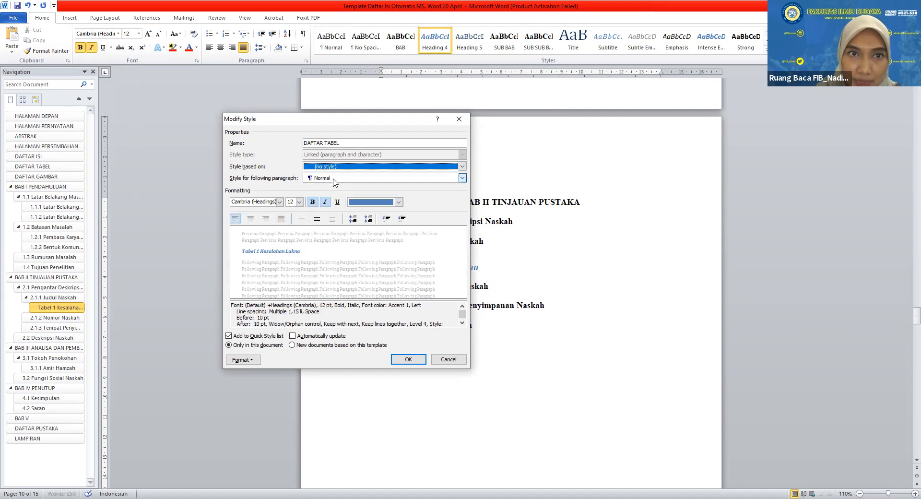
# Set the DAFTAR TABEL style's font to Times New Roman, 10 pt, with automatic colour.
pyautogui.click(279, 201)
pyautogui.click(276, 234)
pyautogui.click(299, 202)
pyautogui.click(291, 223)
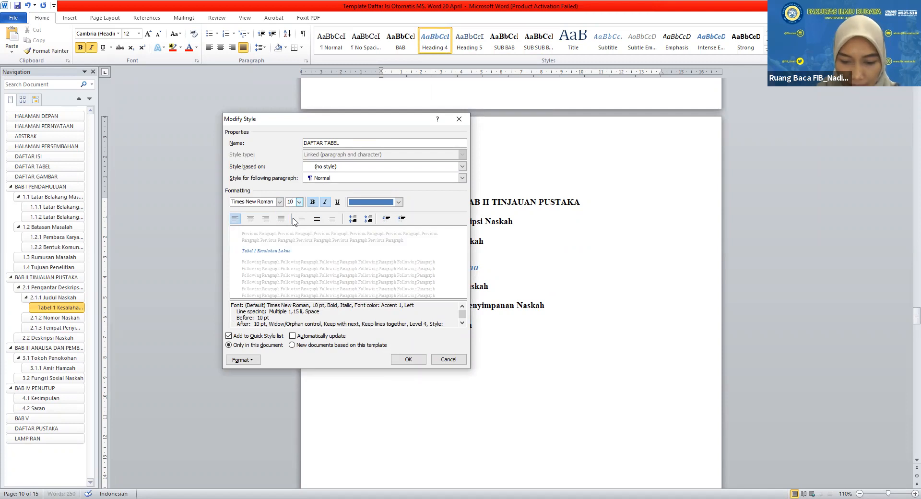
pyautogui.click(355, 203)
pyautogui.click(355, 212)
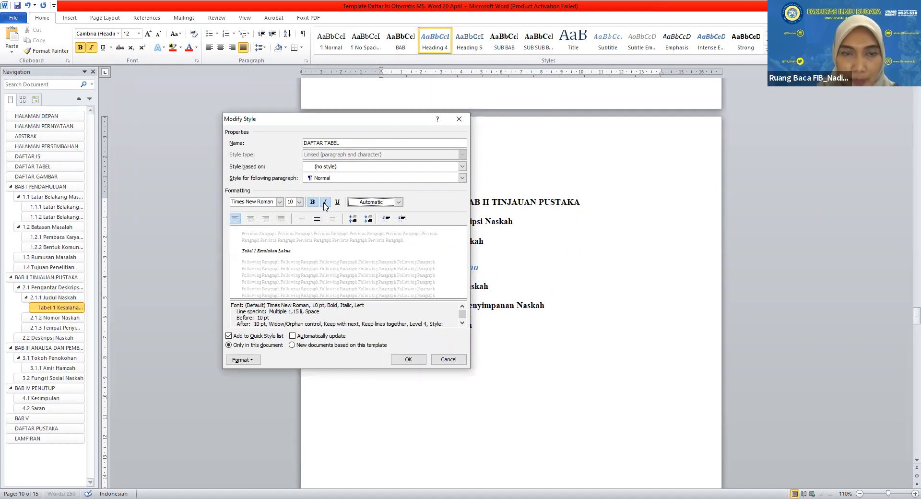
# Make the DAFTAR TABEL style justified and double-spaced without extra paragraph spacing, and save the style changes.
pyautogui.click(282, 219)
pyautogui.click(332, 218)
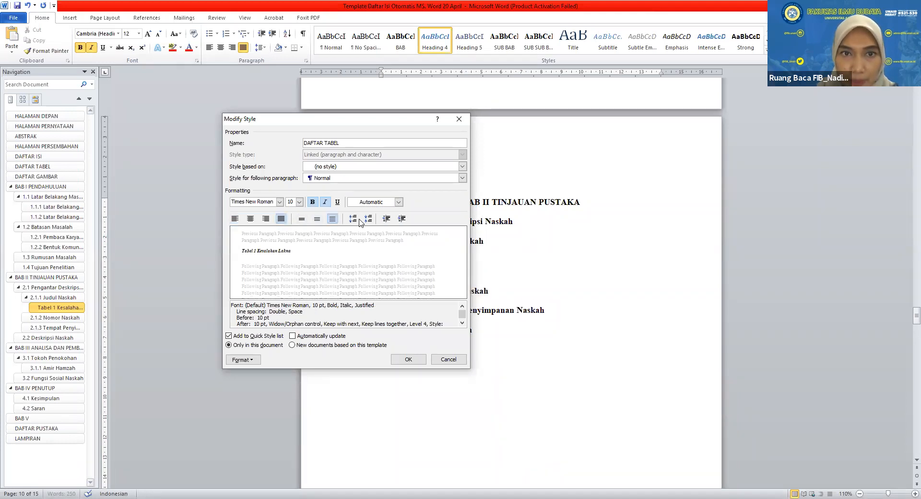
pyautogui.click(369, 220)
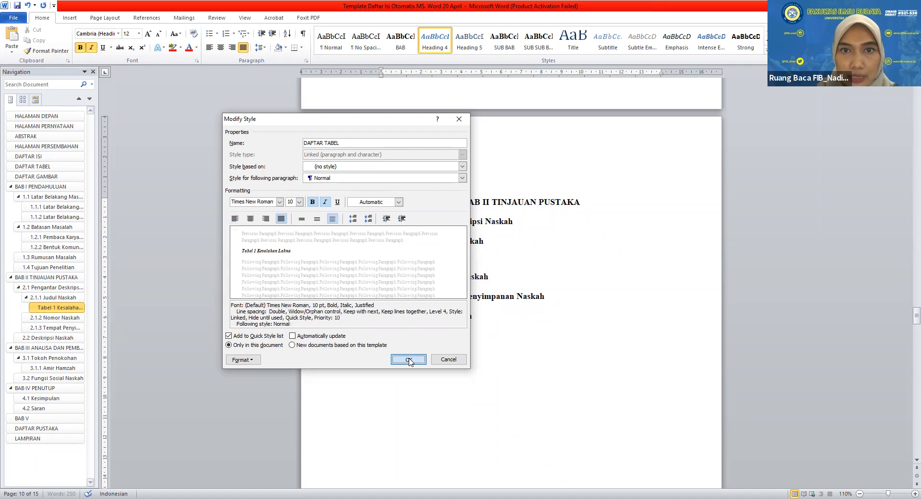
pyautogui.press('Return')
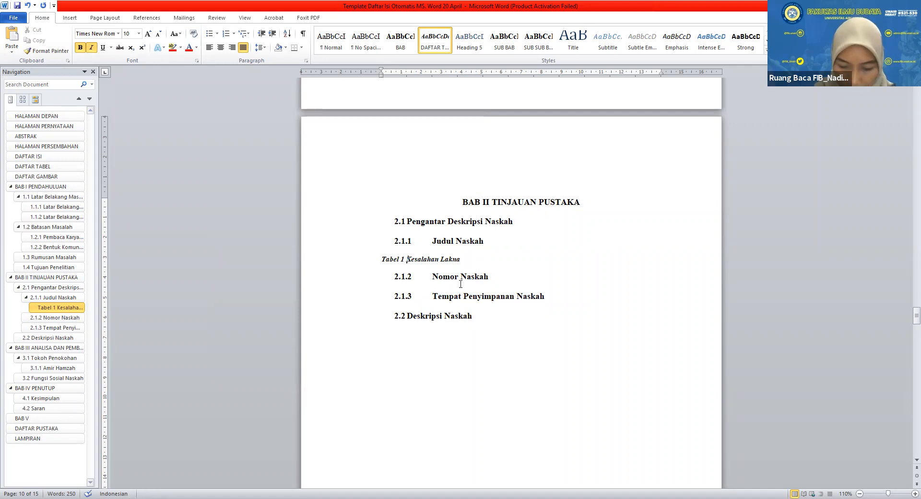
# Add the unnumbered figure caption line "Gambar Naskah Kuno" below the heading 2.2 Deskripsi Naskah.
pyautogui.scroll(-3, 461, 284)
pyautogui.click(471, 222)
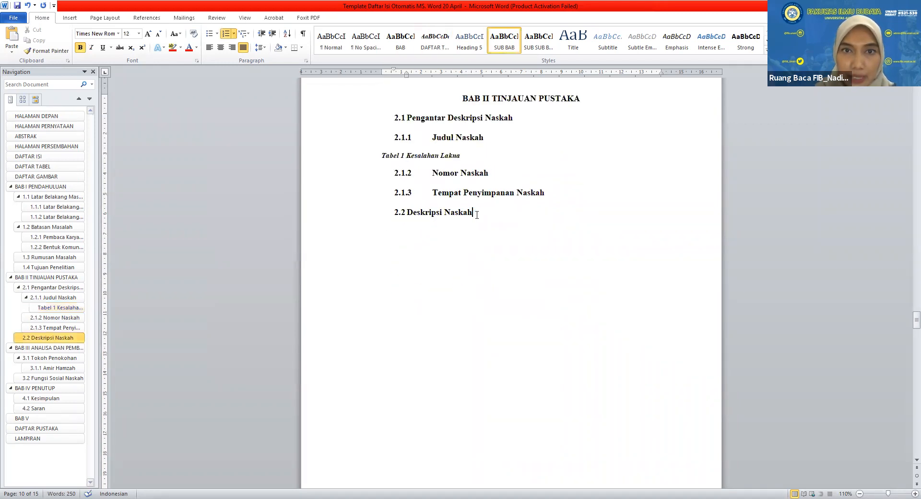
pyautogui.press('Return')
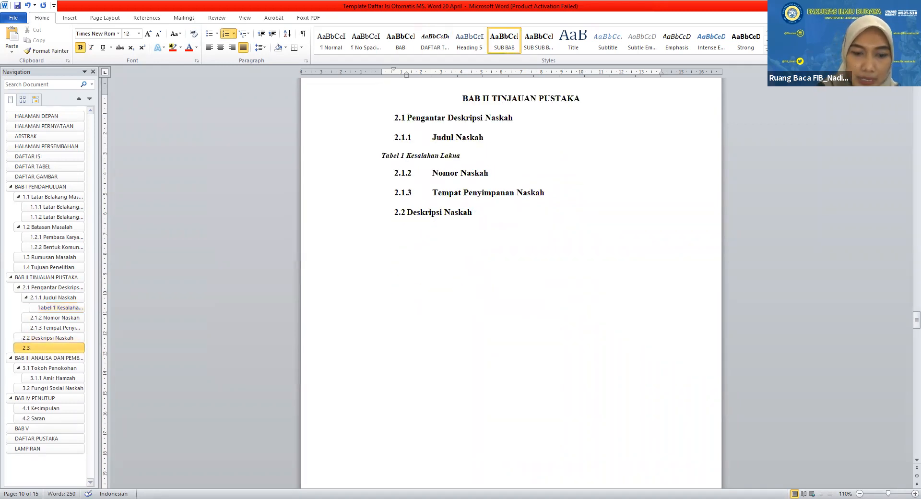
pyautogui.write('Gam')
pyautogui.press('BackSpace')
pyautogui.press('BackSpace')
pyautogui.press('BackSpace')
pyautogui.press('BackSpace')
pyautogui.press('BackSpace')
pyautogui.press('BackSpace')
pyautogui.press('BackSpace')
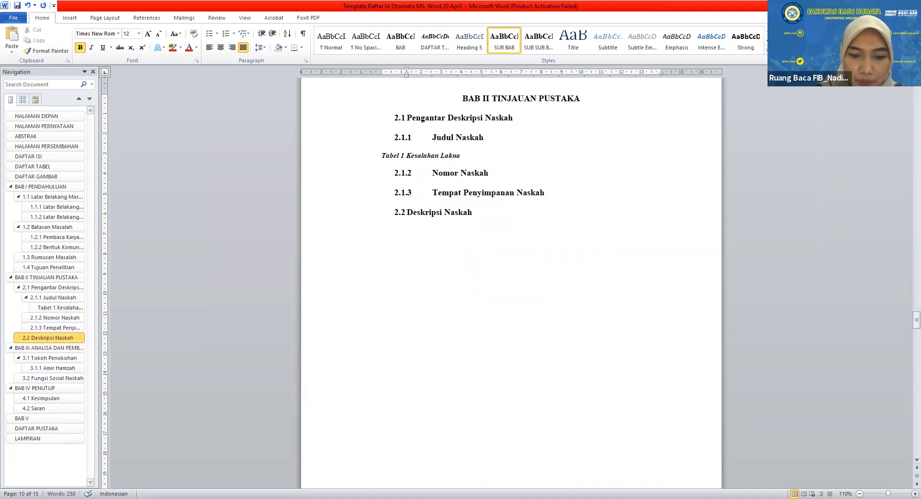
pyautogui.write('G')
pyautogui.press('BackSpace')
pyautogui.write('Gam')
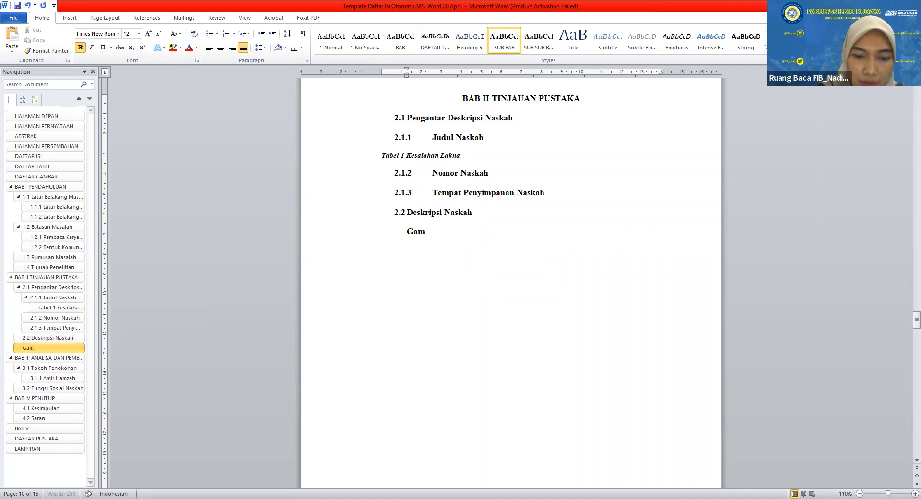
pyautogui.write('bar Naskah Kuno')
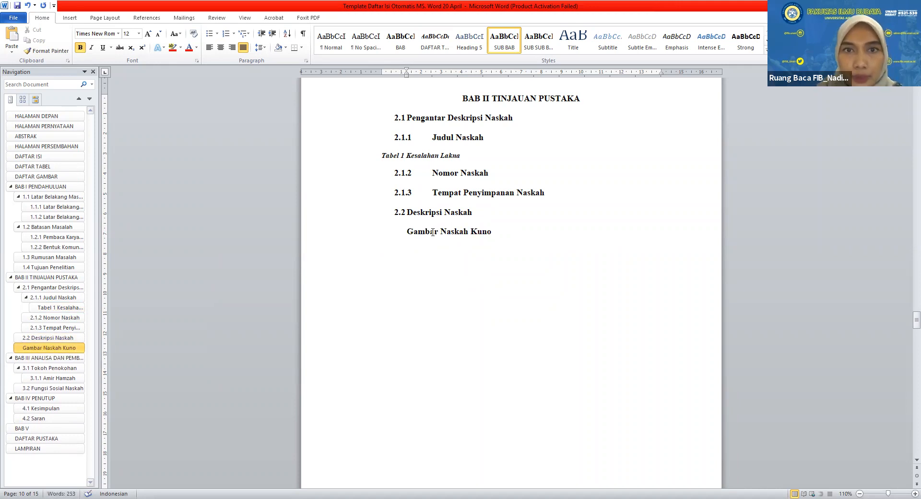
# Apply Heading 5 to the Gambar Naskah Kuno caption and rename that style GAMBAR.
pyautogui.click(418, 233)
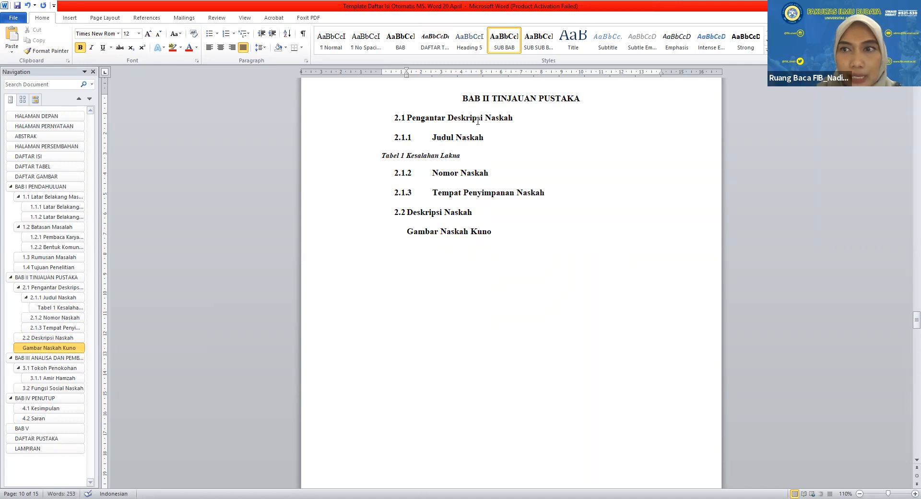
pyautogui.click(470, 41)
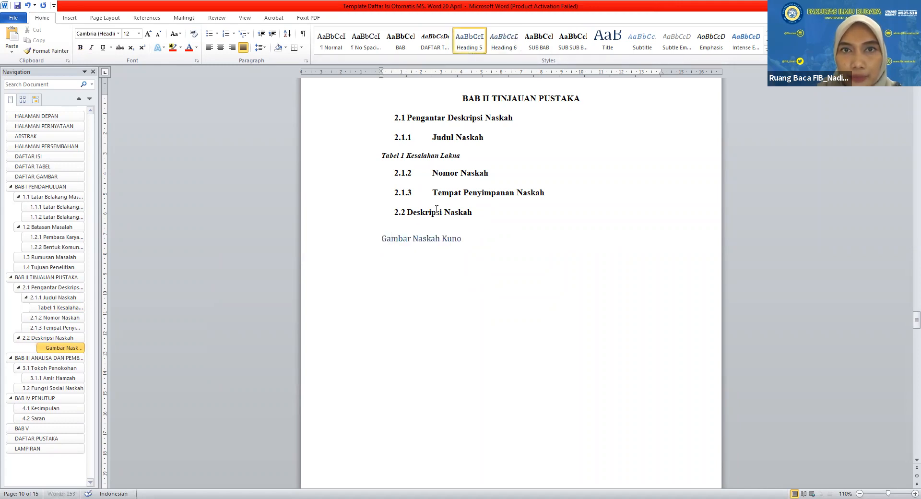
pyautogui.rightClick(469, 39)
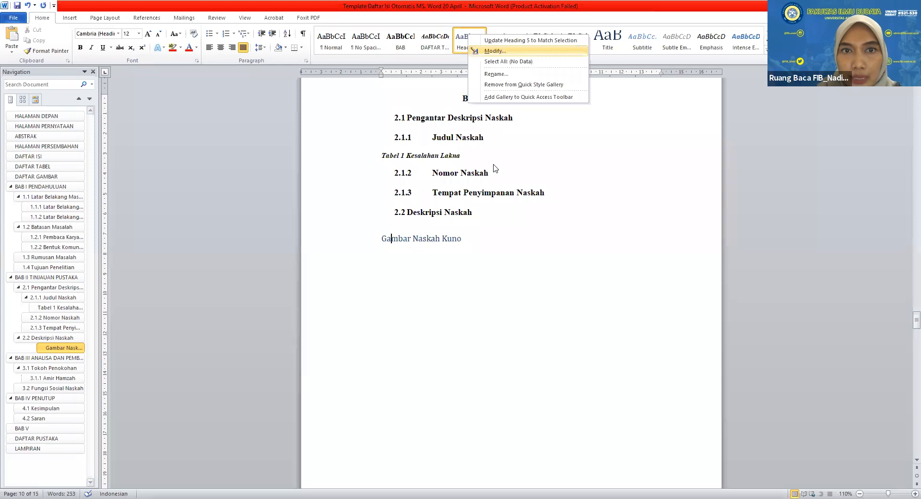
pyautogui.press('m')
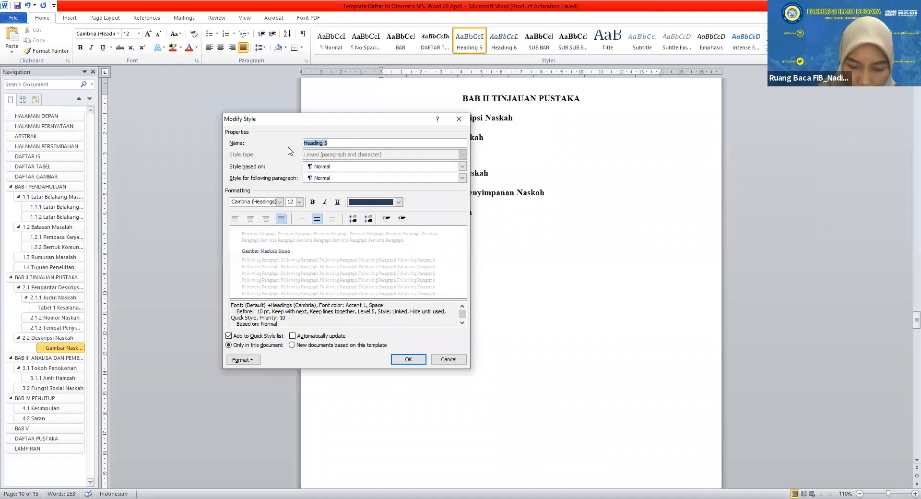
pyautogui.write('GAMBAR')
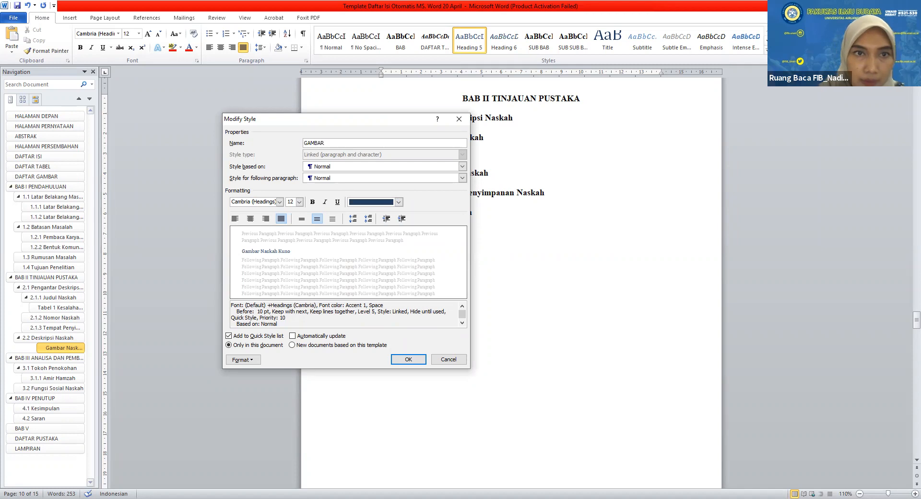
# Set the GAMBAR style to Times New Roman, 10 pt, automatic colour, based on no style.
pyautogui.click(279, 201)
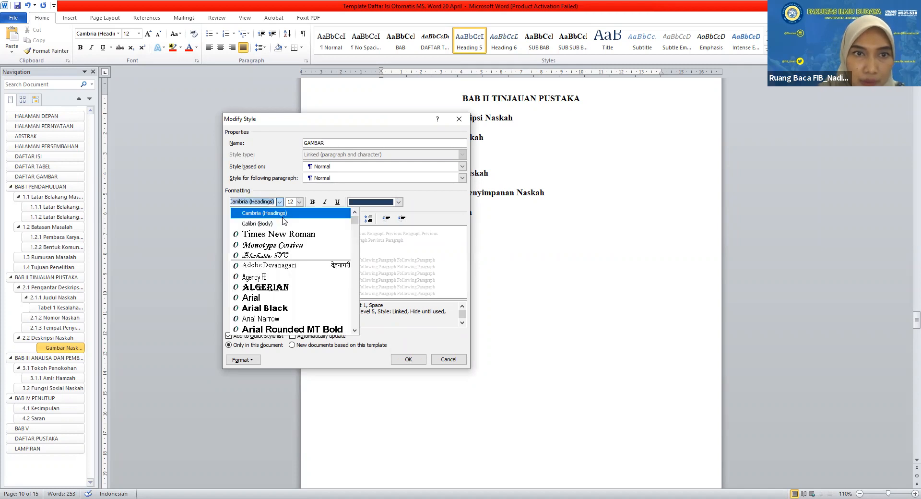
pyautogui.click(288, 235)
pyautogui.click(299, 202)
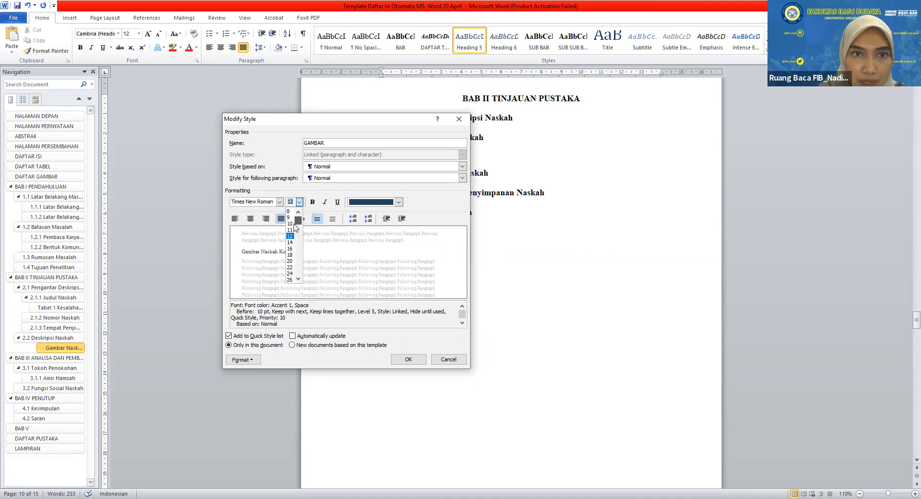
pyautogui.click(290, 224)
pyautogui.click(462, 166)
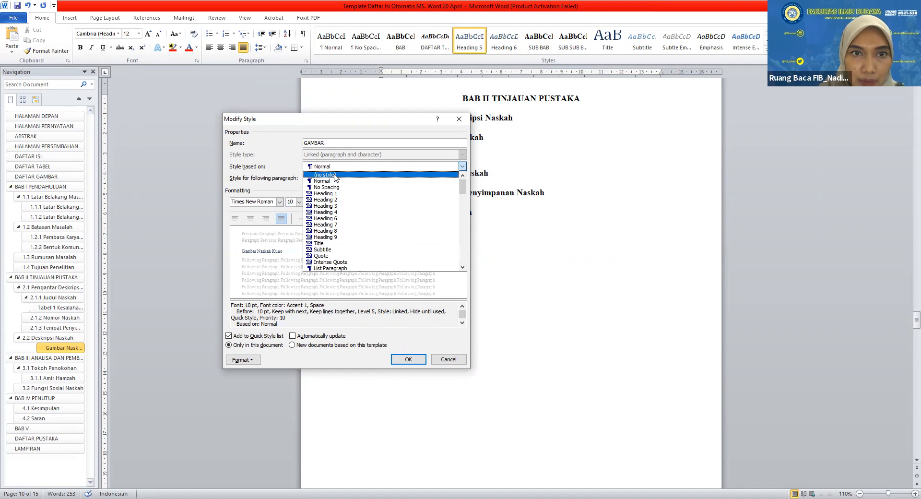
pyautogui.click(336, 173)
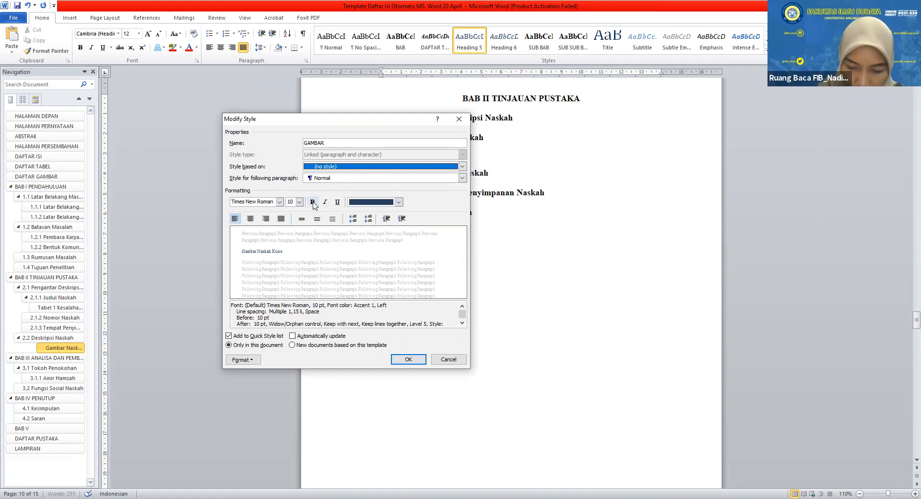
pyautogui.click(362, 207)
pyautogui.click(372, 213)
# Make the GAMBAR style justified and double-spaced without extra paragraph spacing, and save the style changes.
pyautogui.click(281, 218)
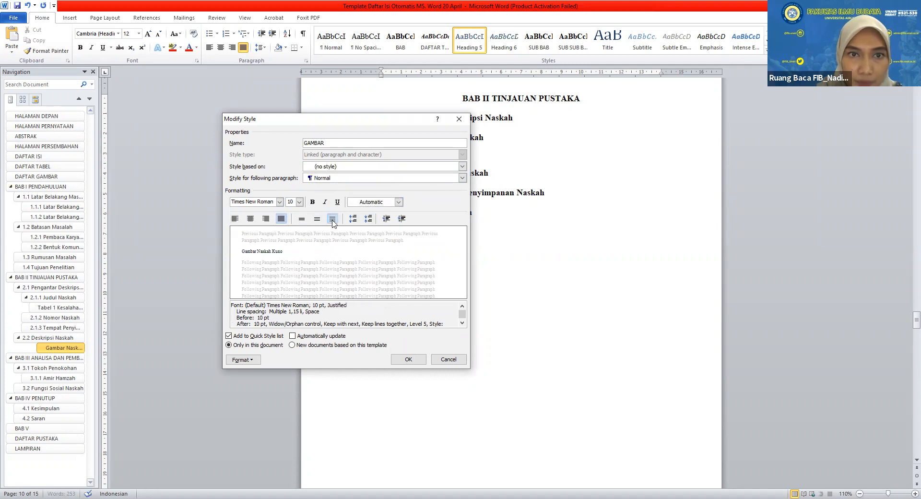
pyautogui.click(331, 221)
pyautogui.click(369, 220)
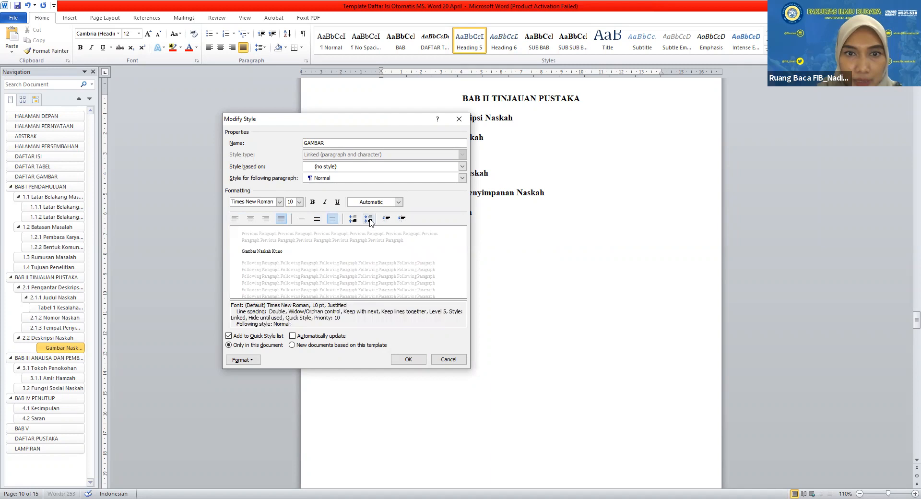
pyautogui.click(409, 360)
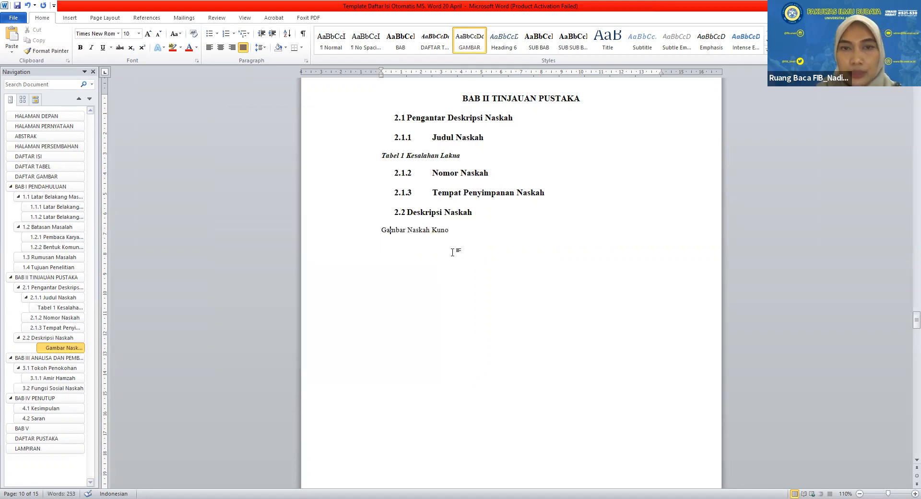
pyautogui.click(381, 156)
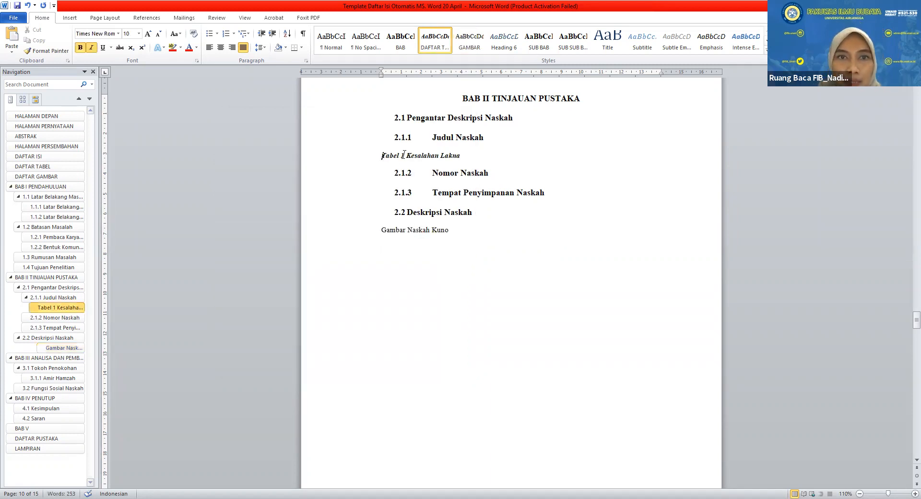
# Define a new automatic number format "Tabel 1" and apply it to the Kesalahan Lakna table caption below heading 2.1.1.
pyautogui.click(234, 35)
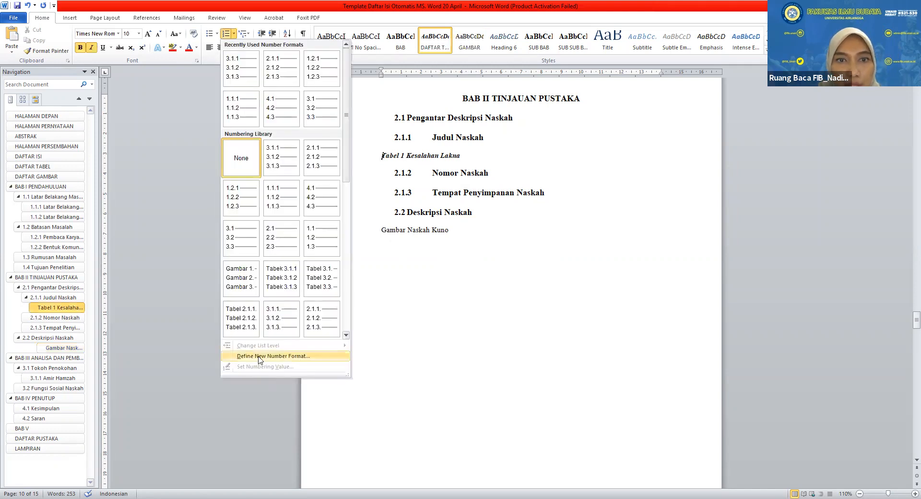
pyautogui.press('Return')
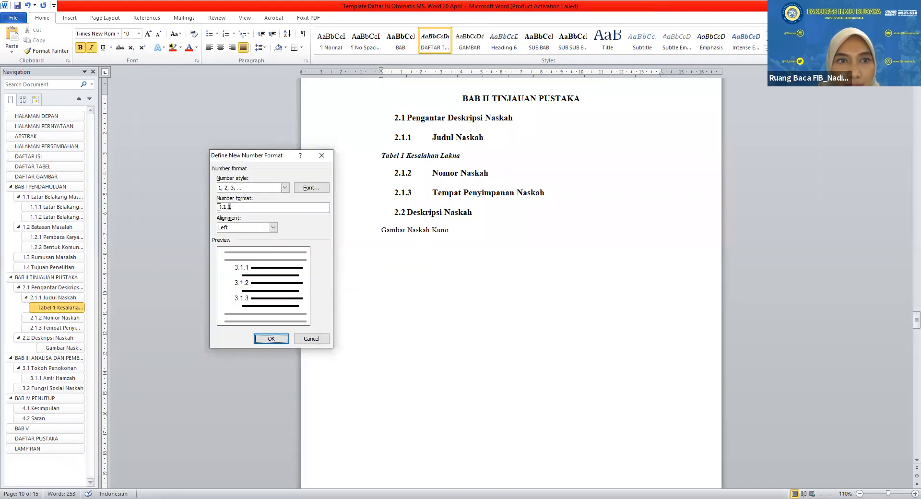
pyautogui.write('Tabel')
pyautogui.press('Delete')
pyautogui.press('Delete')
pyautogui.press('Delete')
pyautogui.press('Delete')
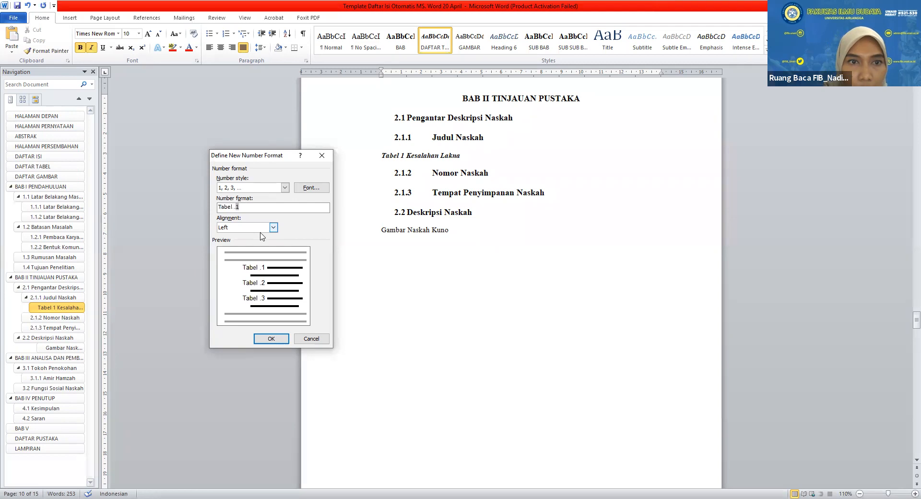
pyautogui.press('Delete')
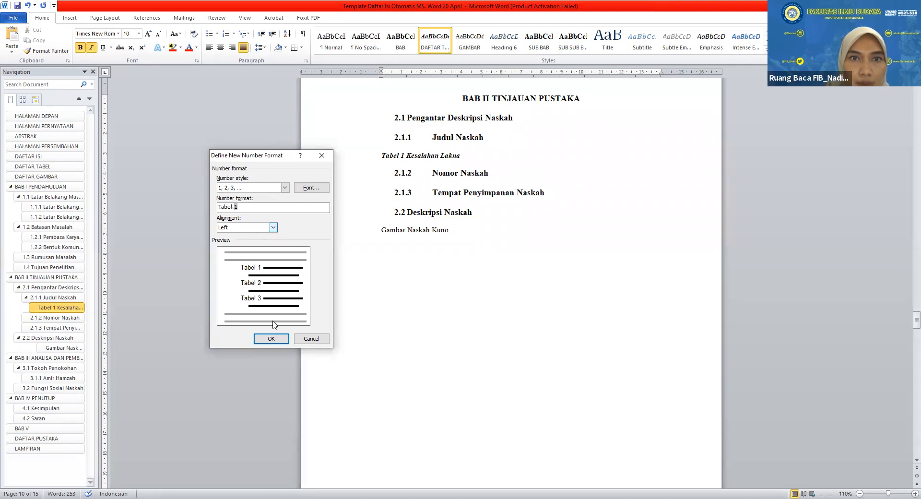
pyautogui.click(278, 342)
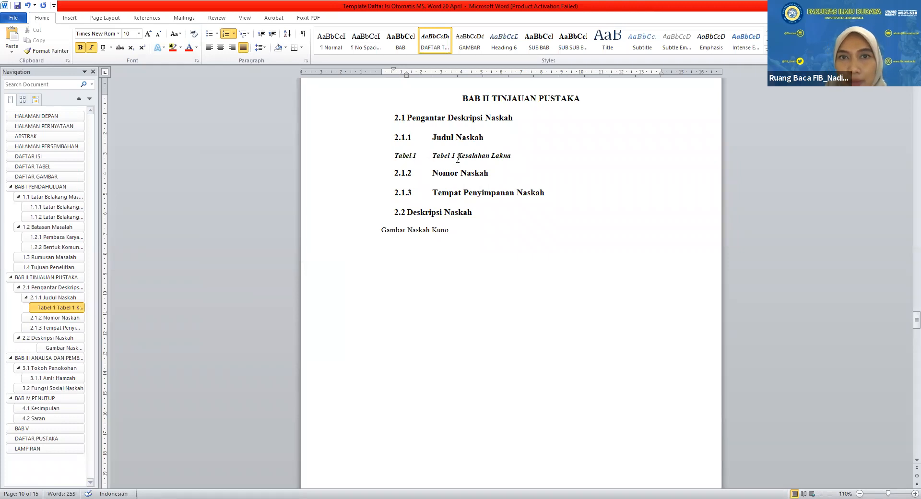
# Delete the manually typed "Tabel 1" from the table caption text, leaving only the automatic number before Kesalahan Lakna.
pyautogui.press('Delete')
pyautogui.press('Delete')
pyautogui.press('Delete')
pyautogui.press('Delete')
pyautogui.press('Delete')
pyautogui.press('Delete')
pyautogui.press('Delete')
pyautogui.press('Delete')
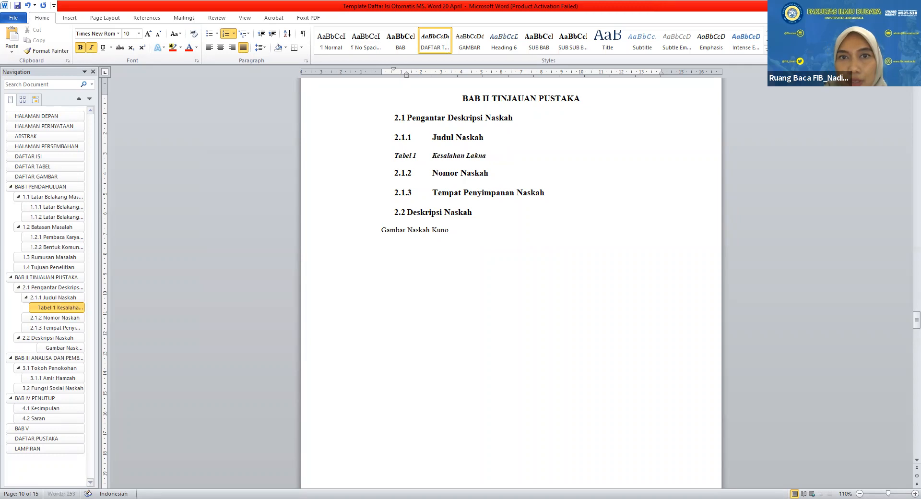
# Define a new number format with the prefix "Gambar" and apply it to the Gambar Naskah Kuno caption below heading 2.2.
pyautogui.click(386, 232)
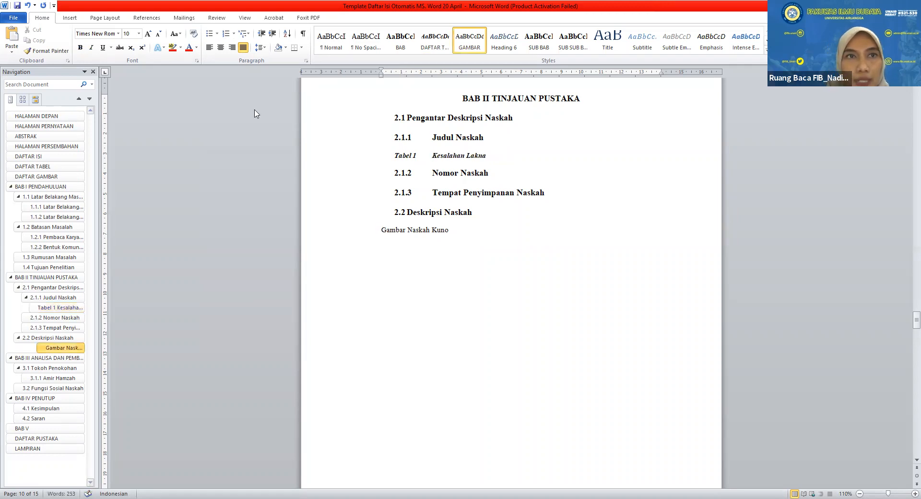
pyautogui.click(235, 37)
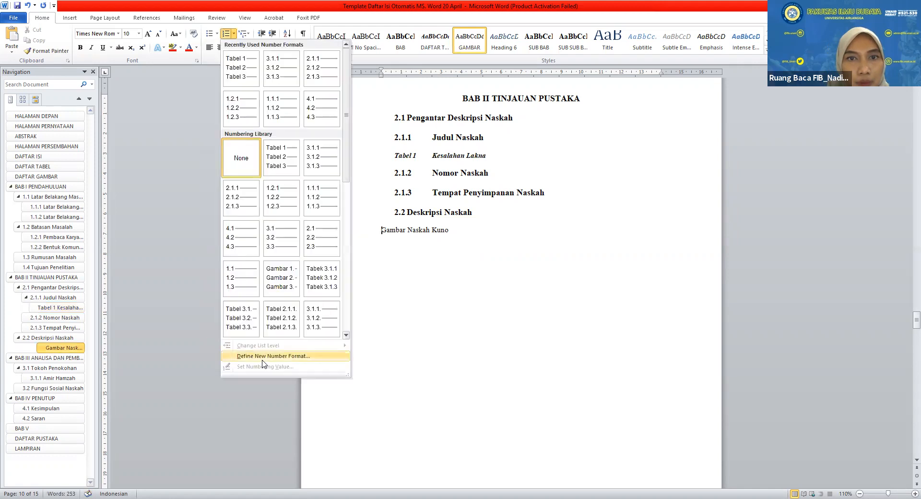
pyautogui.press('Return')
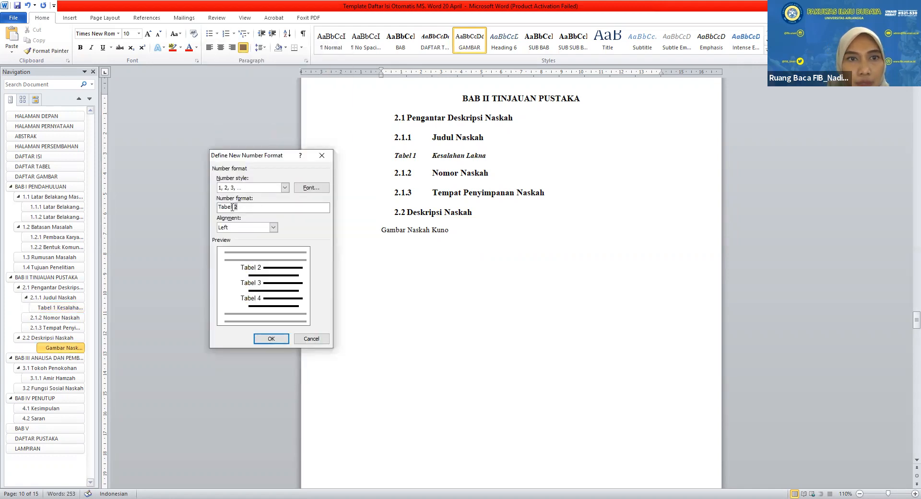
pyautogui.moveTo(233, 207); pyautogui.dragTo(218, 210)
pyautogui.write('Gambar')
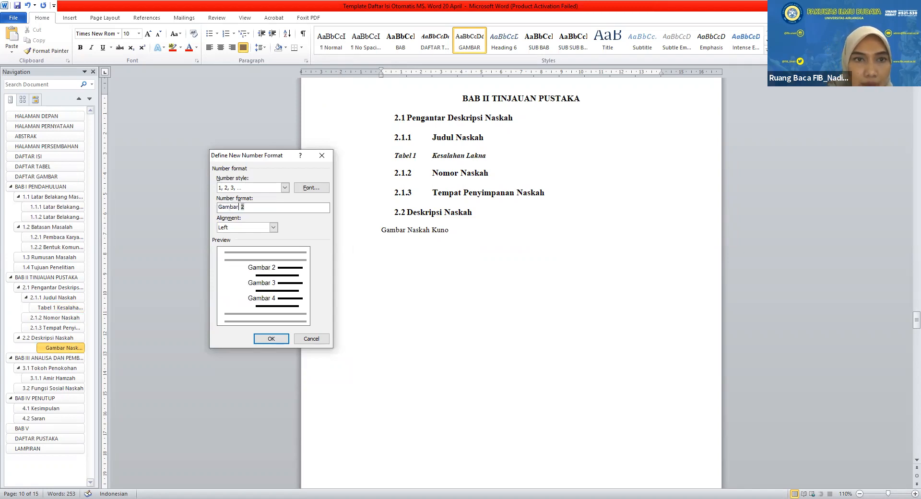
pyautogui.click(272, 342)
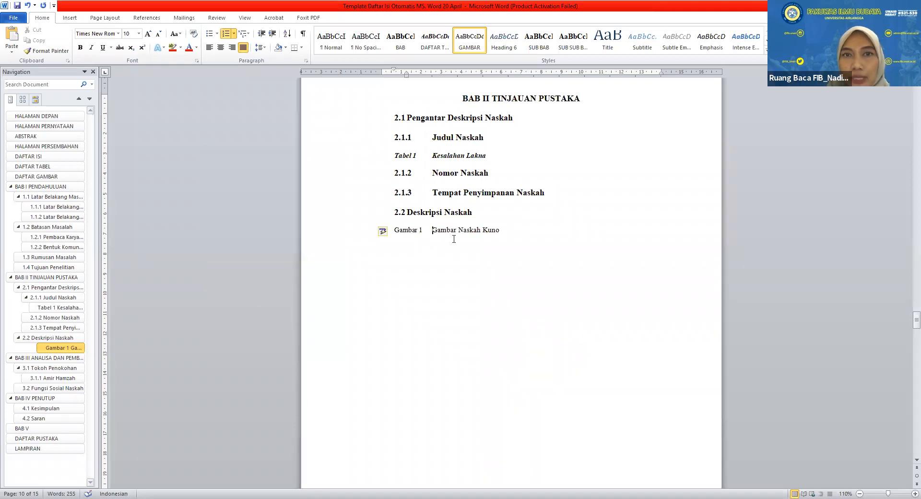
# Add an empty line below the DAFTAR TABEL heading in the front matter.
pyautogui.scroll(3, 478, 281)
pyautogui.scroll(20, 477, 283)
pyautogui.scroll(20, 482, 281)
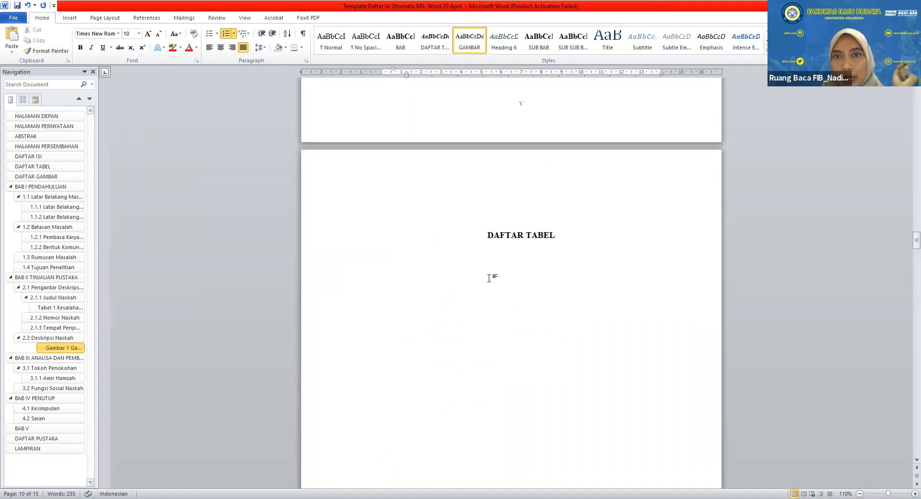
pyautogui.click(489, 278)
pyautogui.tripleClick(418, 278)
pyautogui.click(566, 261)
pyautogui.press('Return')
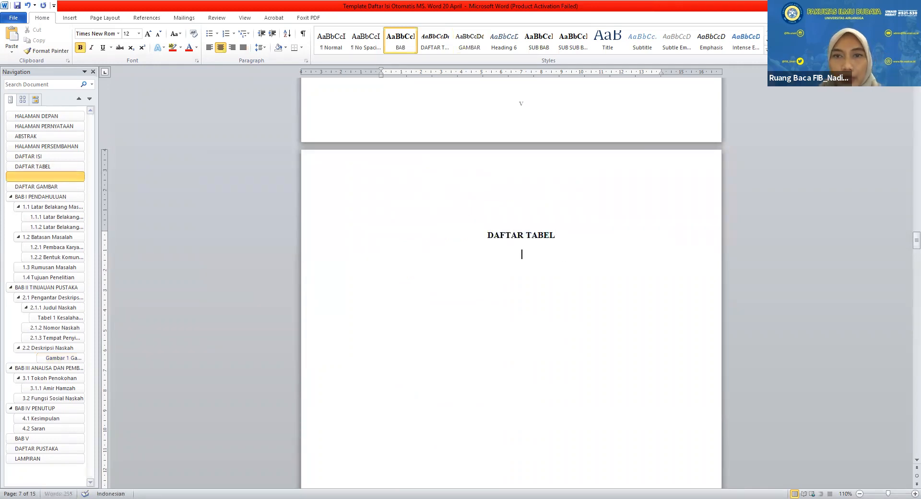
# Insert a table of figures below the DAFTAR TABEL heading, built from the Heading 4;DAFTAR TABEL style.
pyautogui.click(144, 18)
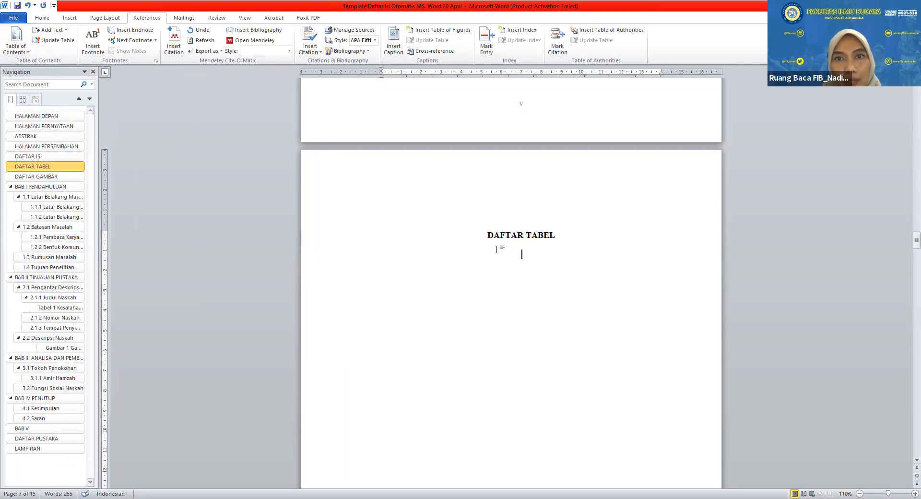
pyautogui.click(417, 31)
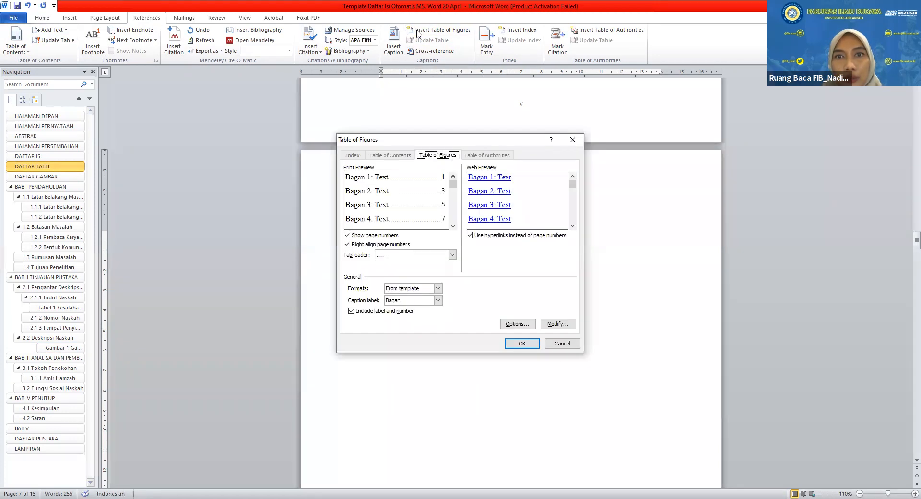
pyautogui.click(532, 325)
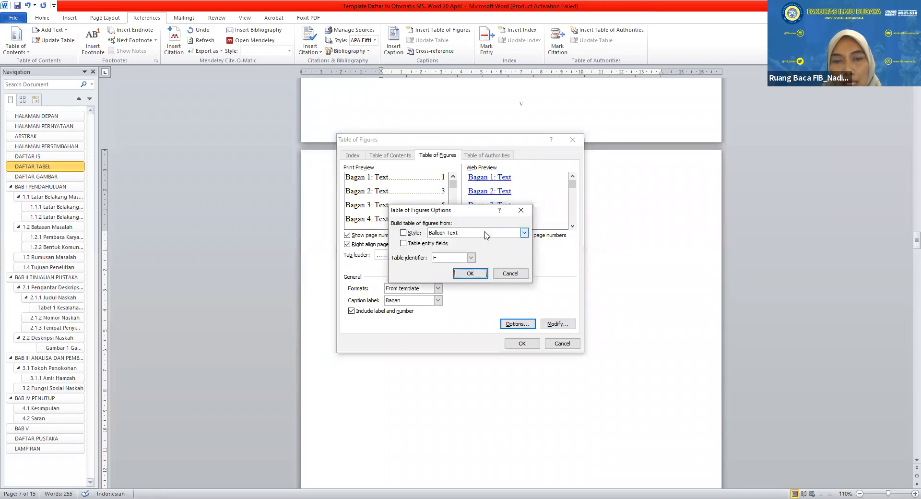
pyautogui.click(486, 234)
pyautogui.scroll(-1, 487, 266)
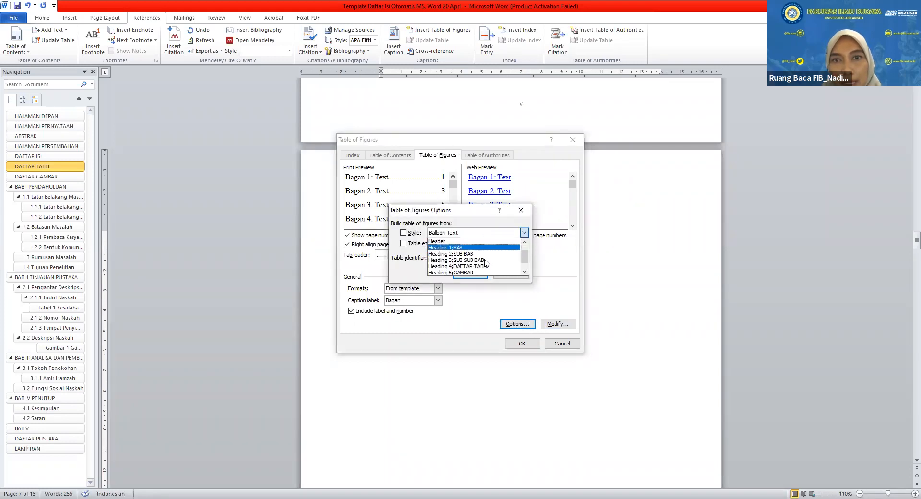
pyautogui.click(487, 267)
pyautogui.click(473, 273)
pyautogui.click(521, 344)
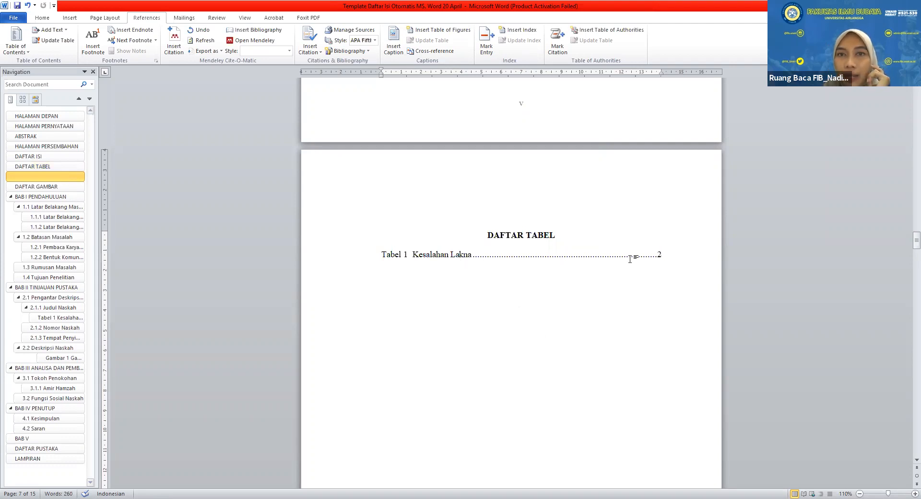
# Add an empty line below the DAFTAR GAMBAR heading.
pyautogui.scroll(-3, 630, 259)
pyautogui.scroll(-13, 630, 259)
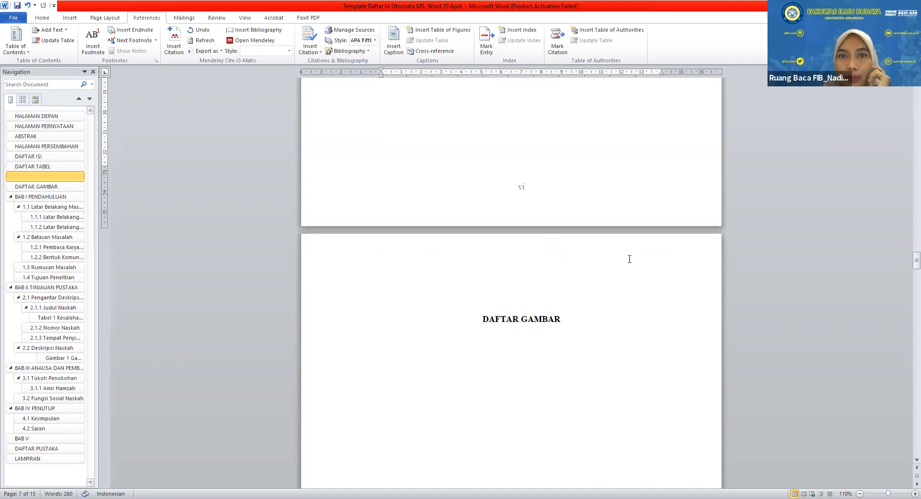
pyautogui.click(511, 310)
pyautogui.press('Return')
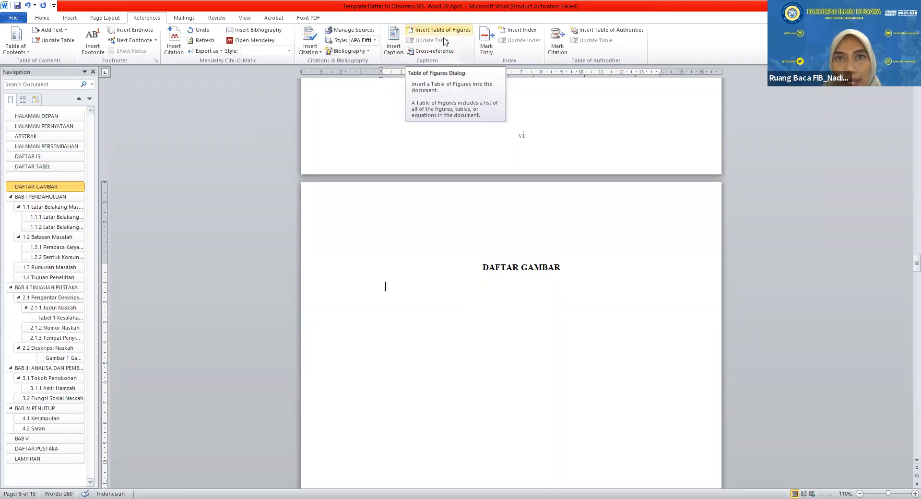
# Try to insert a table of figures below the DAFTAR GAMBAR heading, built from a heading style.
pyautogui.click(427, 33)
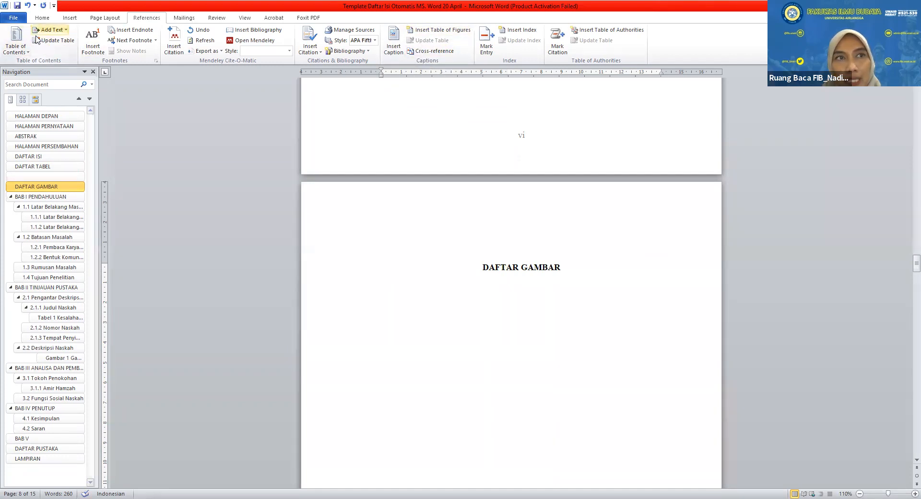
pyautogui.click(445, 31)
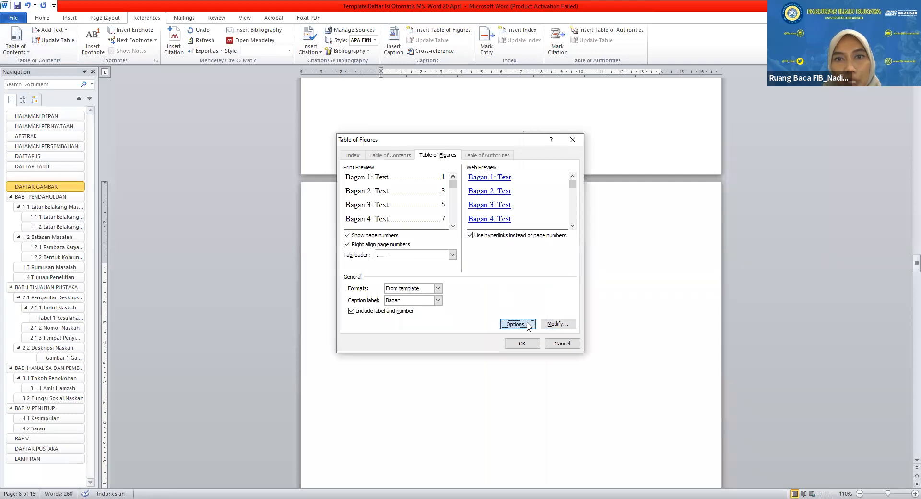
pyautogui.click(526, 325)
pyautogui.click(524, 233)
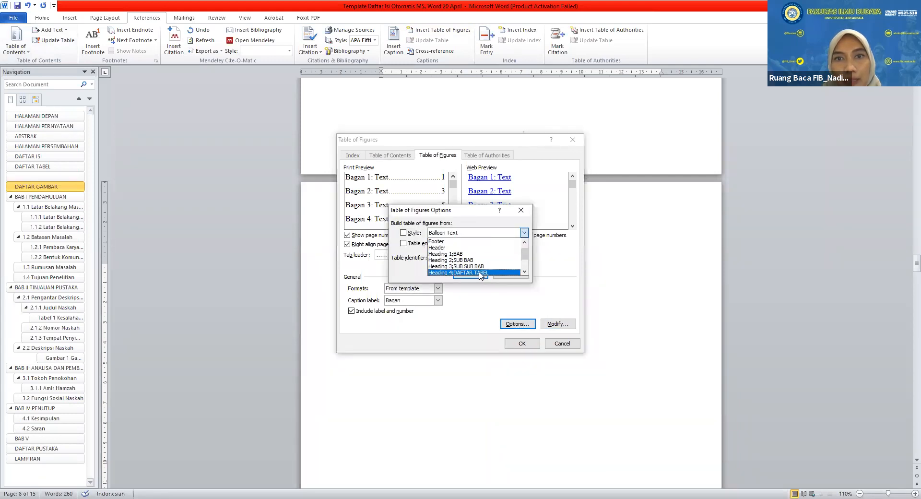
pyautogui.scroll(-1, 477, 271)
pyautogui.click(474, 267)
pyautogui.click(470, 276)
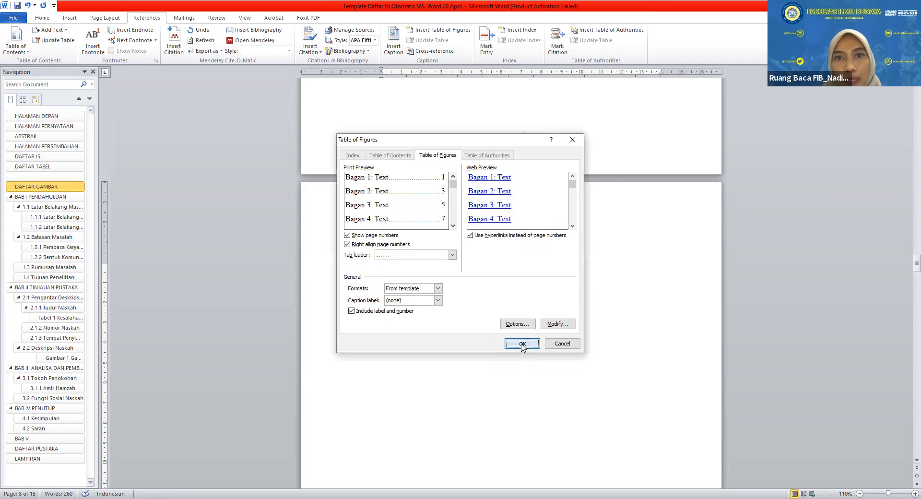
pyautogui.click(522, 343)
pyautogui.click(409, 282)
pyautogui.scroll(-10, 509, 275)
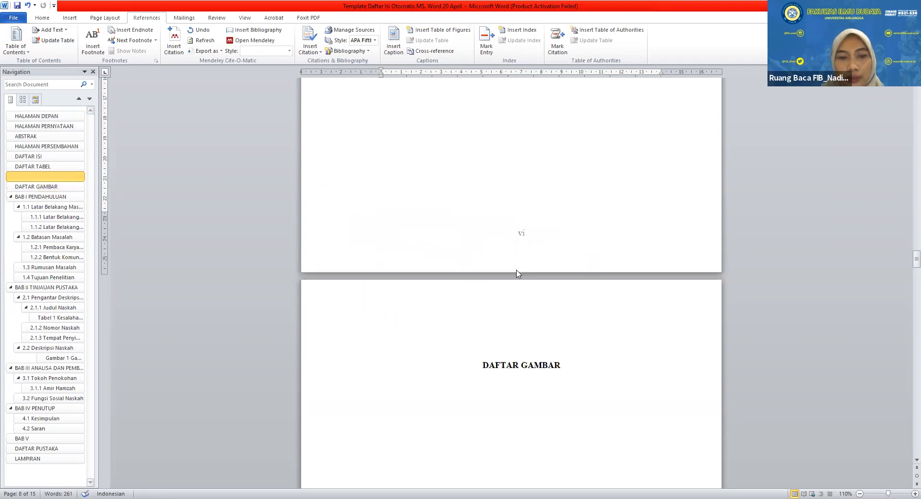
pyautogui.scroll(8, 516, 271)
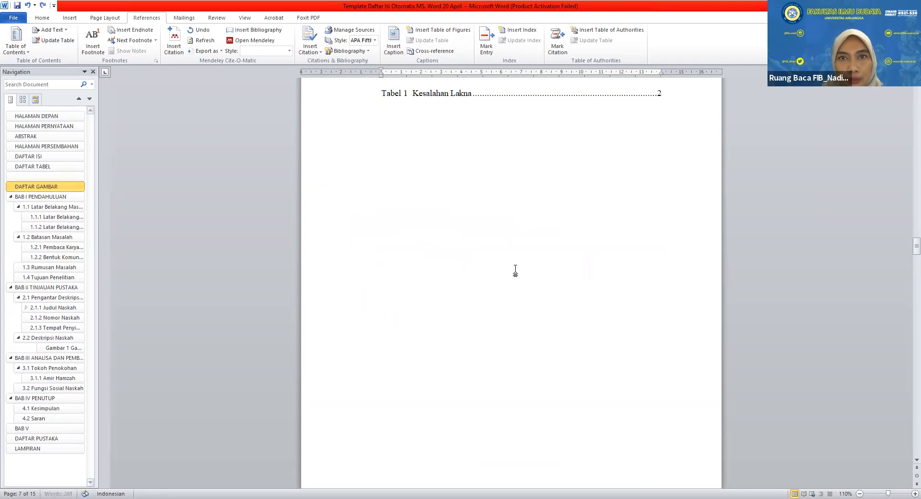
pyautogui.scroll(3, 516, 271)
pyautogui.scroll(-2, 513, 264)
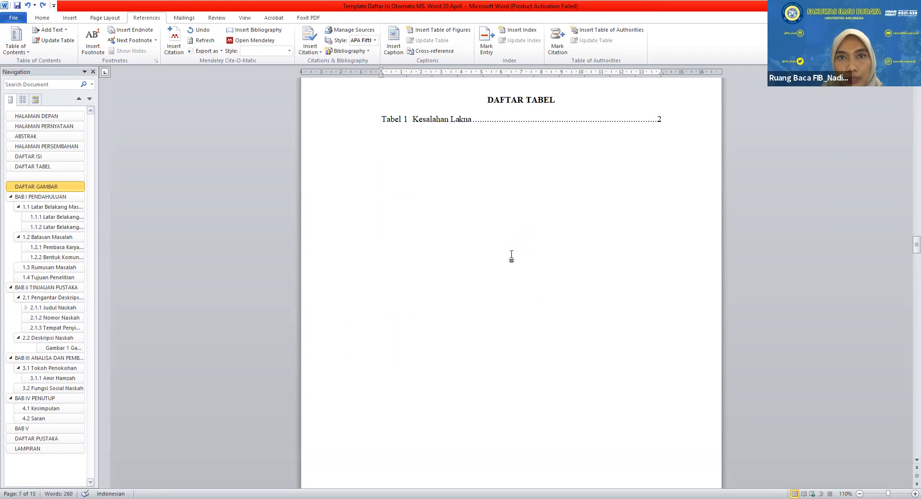
pyautogui.scroll(-10, 512, 257)
# Insert a table of figures below DAFTAR GAMBAR from the Heading 5;GAMBAR style, without replacing the existing list of tables.
pyautogui.click(450, 323)
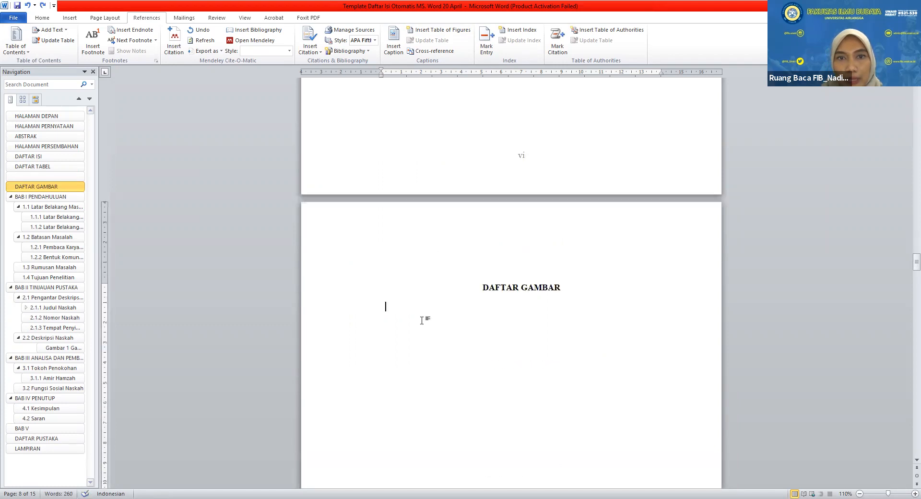
pyautogui.click(438, 29)
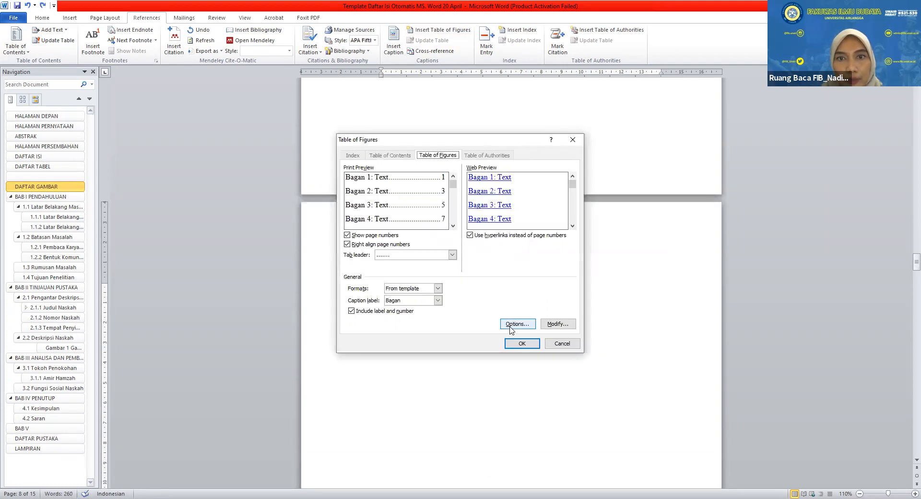
pyautogui.click(515, 324)
pyautogui.click(524, 233)
pyautogui.scroll(-2, 475, 259)
pyautogui.click(461, 273)
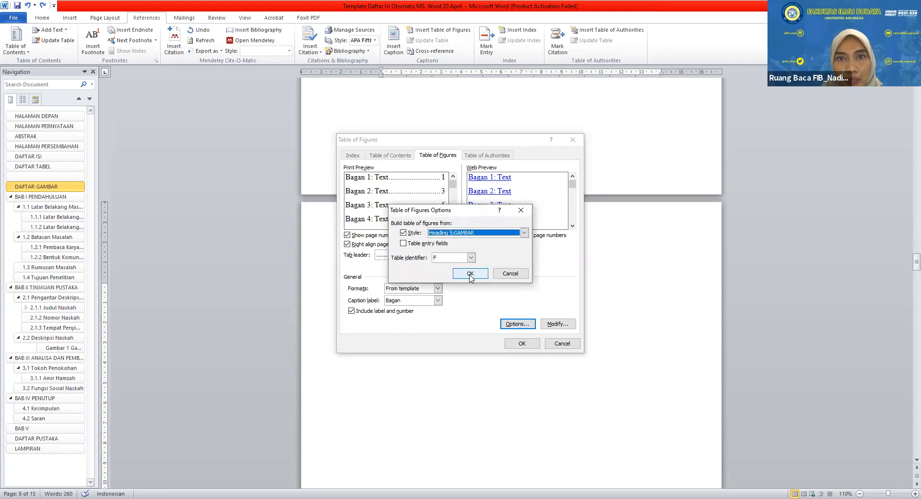
pyautogui.press('Return')
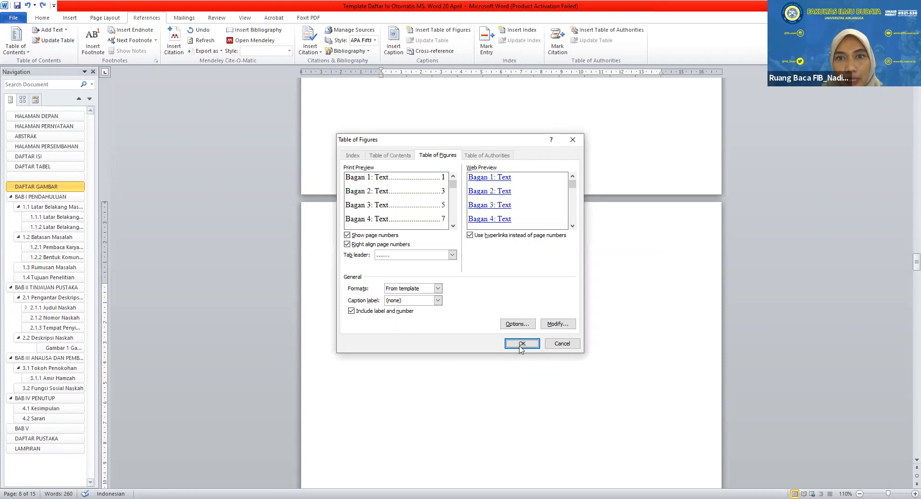
pyautogui.click(521, 345)
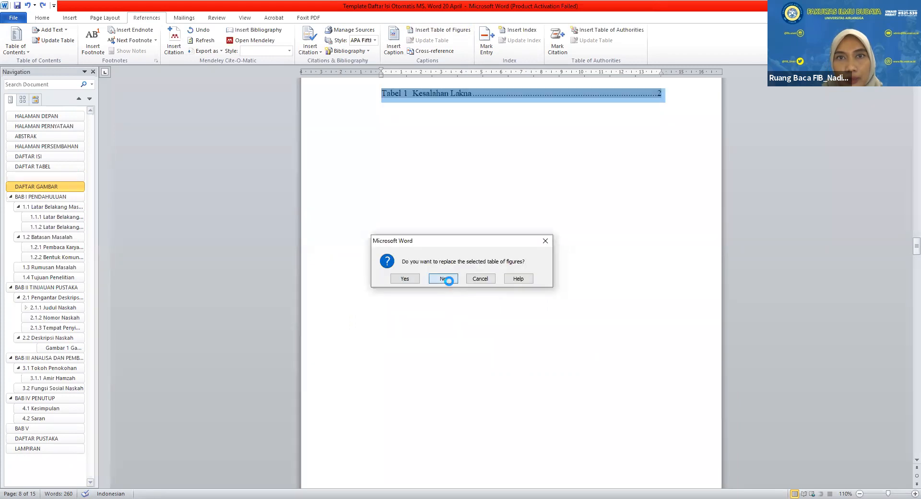
pyautogui.click(451, 281)
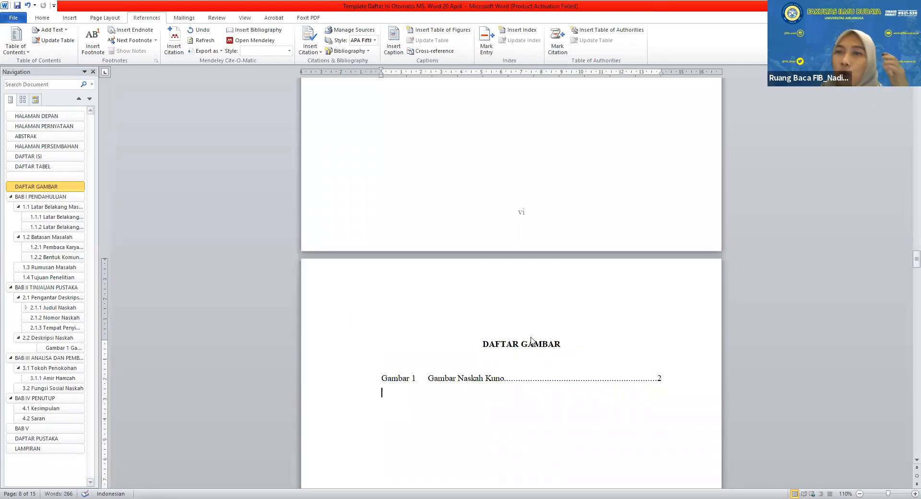
pyautogui.scroll(6, 541, 342)
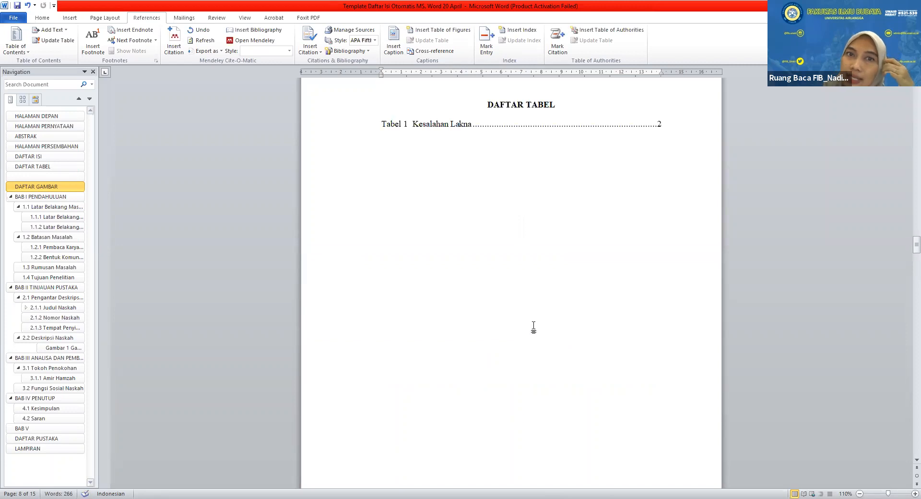
pyautogui.scroll(-4, 523, 326)
pyautogui.scroll(-2, 524, 330)
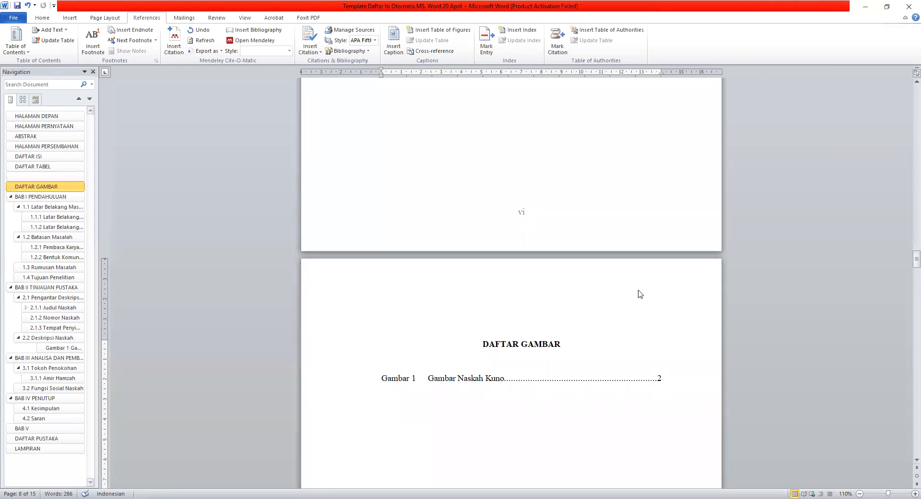
# Review the generated lists on the pages from DAFTAR GAMBAR back through DAFTAR TABEL to DAFTAR ISI.
pyautogui.scroll(3, 640, 294)
pyautogui.scroll(10, 640, 293)
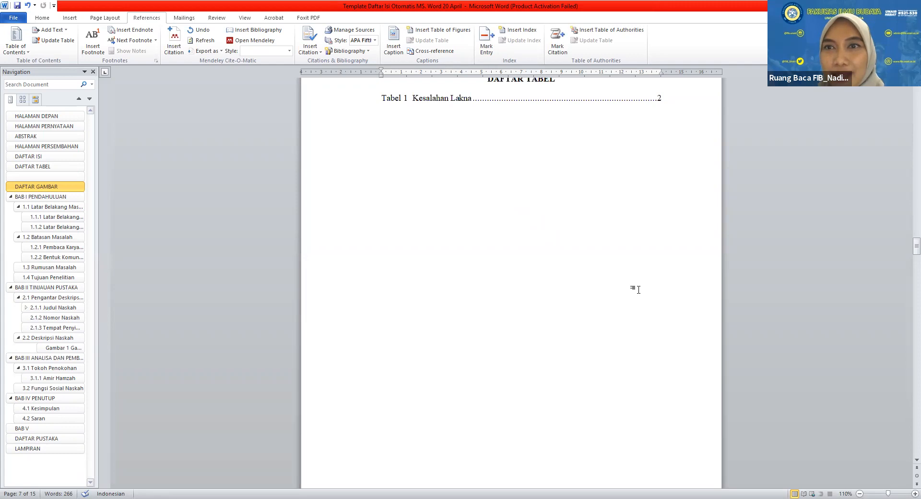
pyautogui.scroll(3, 625, 268)
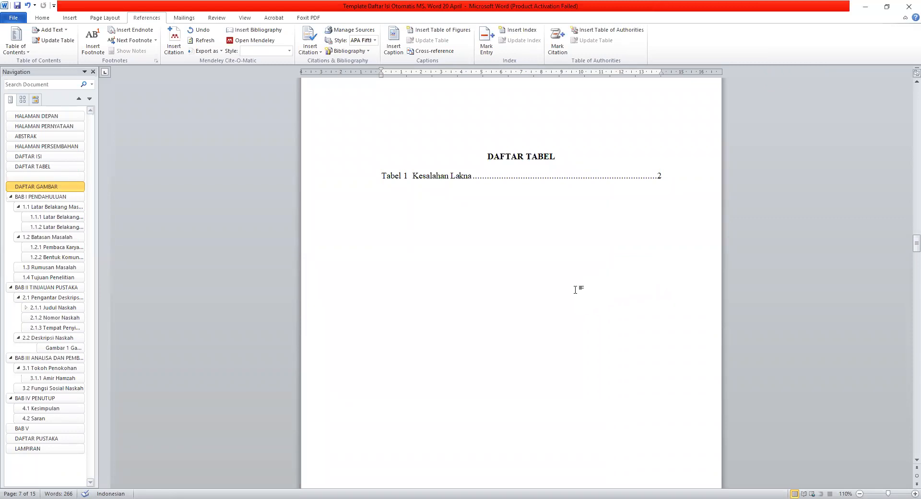
pyautogui.scroll(10, 575, 293)
pyautogui.scroll(14, 573, 294)
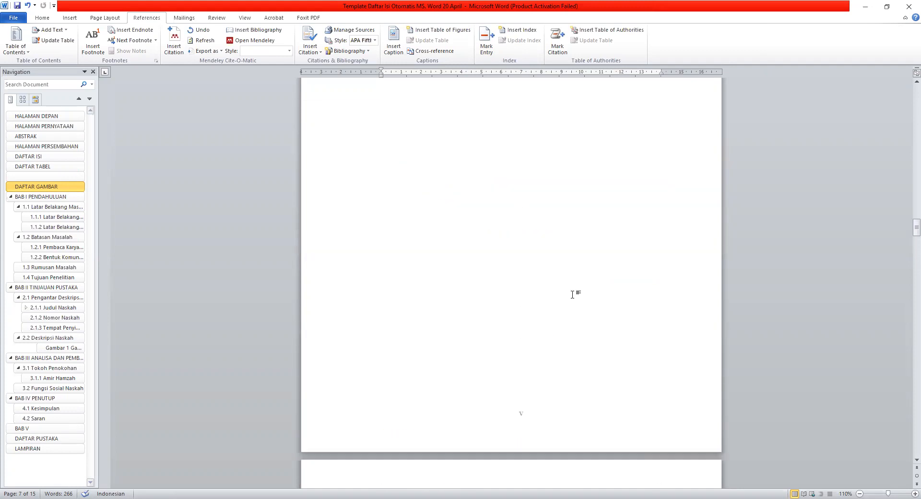
pyautogui.scroll(18, 572, 294)
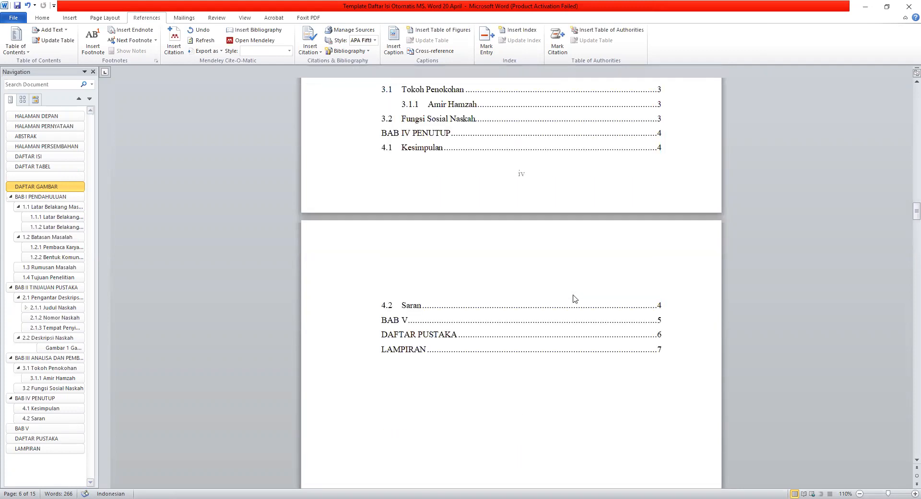
pyautogui.scroll(5, 565, 271)
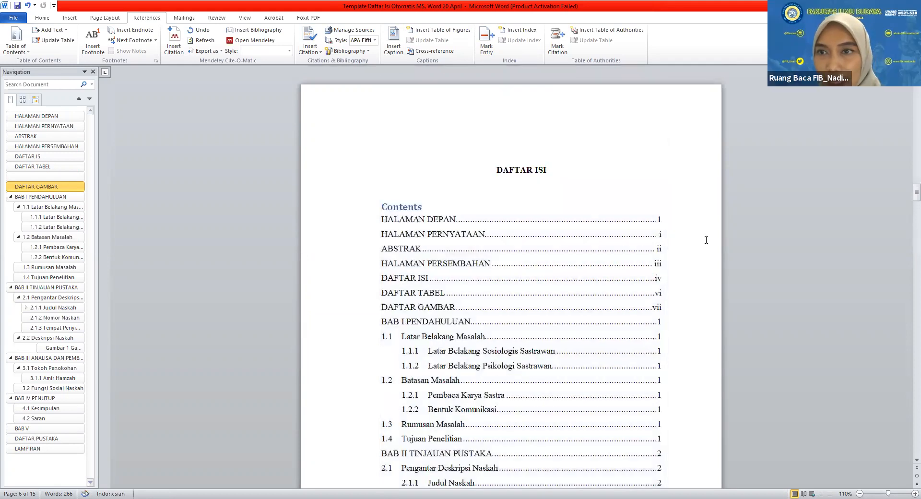
pyautogui.click(707, 237)
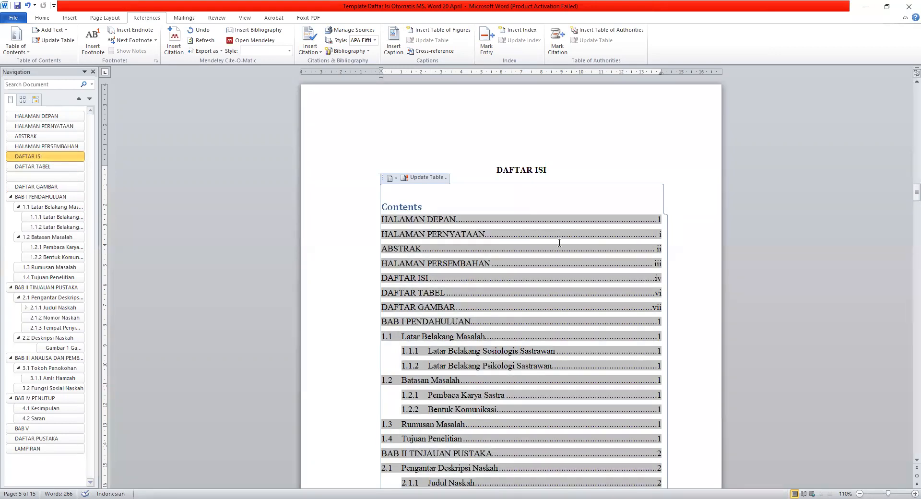
# Examine the end of the table of contents and the page that follows it up to DAFTAR TABEL.
pyautogui.scroll(-15, 576, 278)
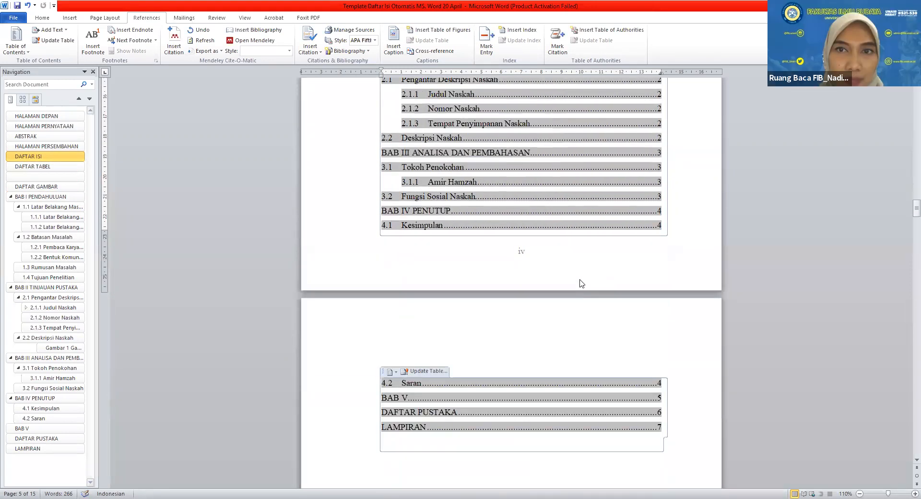
pyautogui.scroll(-6, 582, 283)
pyautogui.scroll(-4, 581, 280)
pyautogui.click(577, 269)
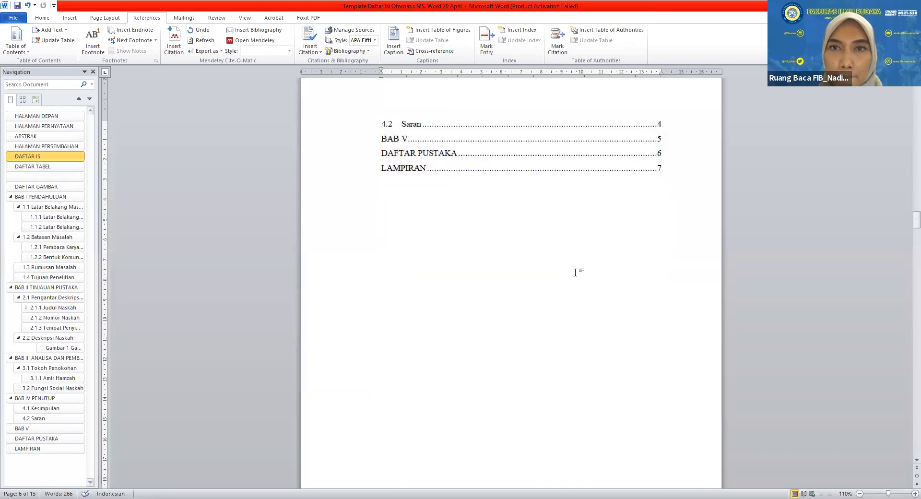
pyautogui.scroll(-4, 576, 272)
pyautogui.scroll(-13, 576, 272)
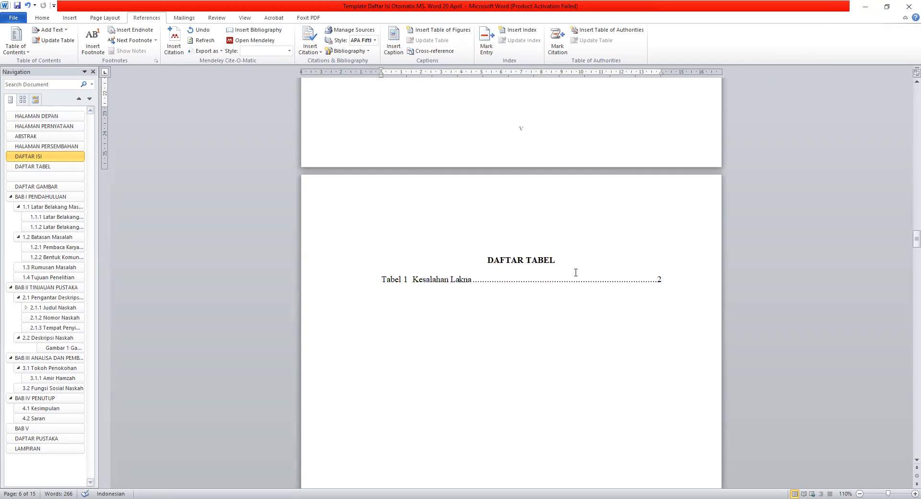
pyautogui.scroll(-1, 575, 273)
pyautogui.click(562, 266)
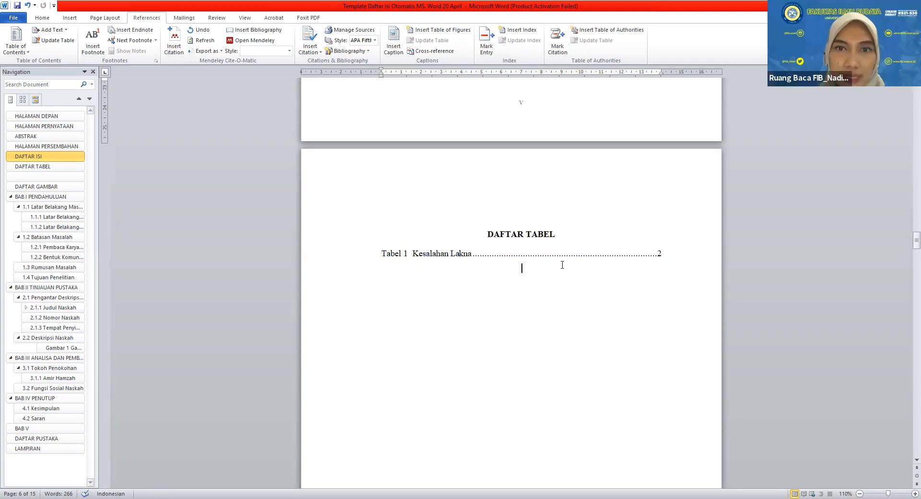
pyautogui.scroll(1, 575, 267)
pyautogui.scroll(-3, 580, 266)
pyautogui.scroll(8, 588, 270)
pyautogui.scroll(3, 586, 267)
pyautogui.click(542, 209)
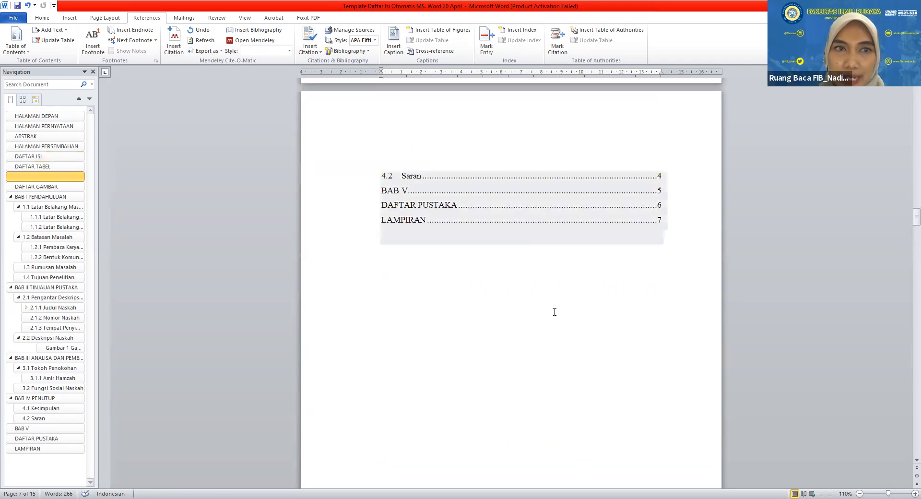
pyautogui.scroll(-6, 552, 325)
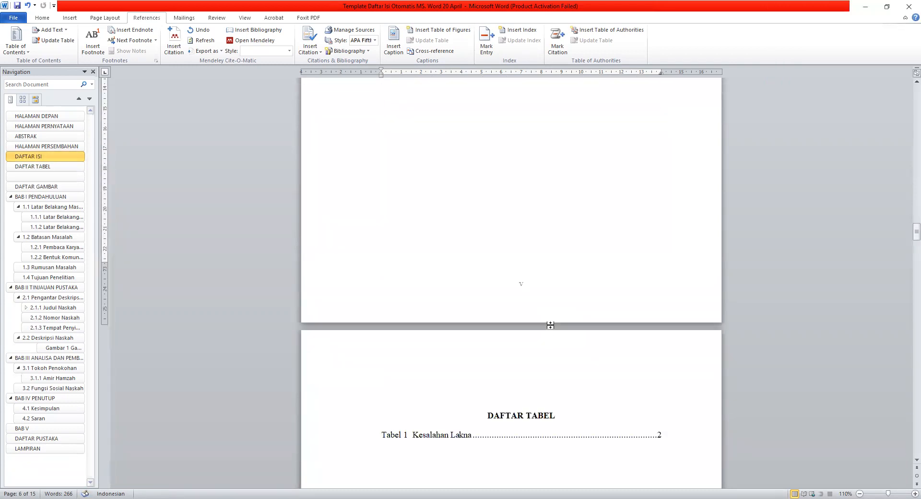
pyautogui.scroll(15, 551, 326)
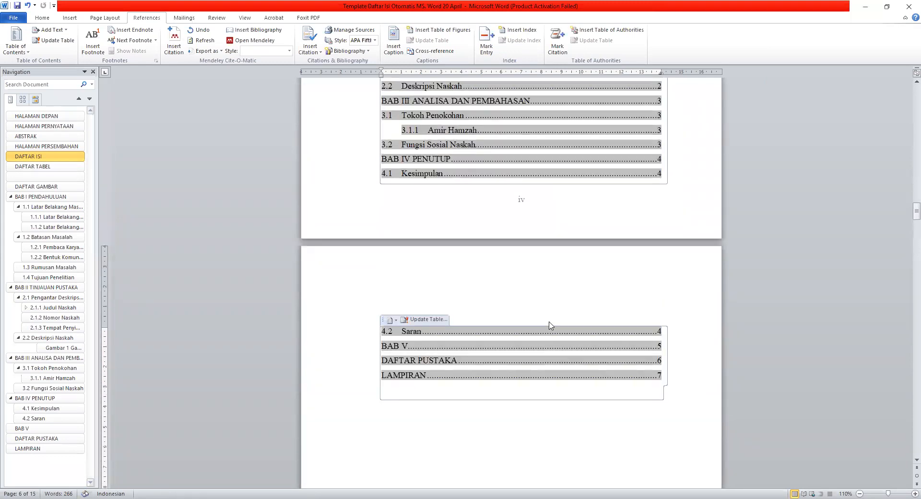
# Check the paragraph indents and spacing of the TOC 1 style in the custom table of contents settings for DAFTAR ISI.
pyautogui.scroll(5, 550, 322)
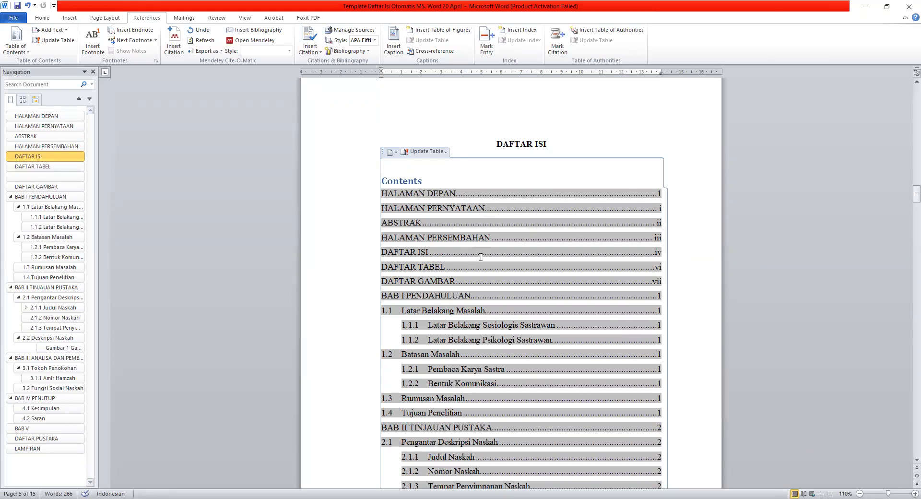
pyautogui.click(27, 53)
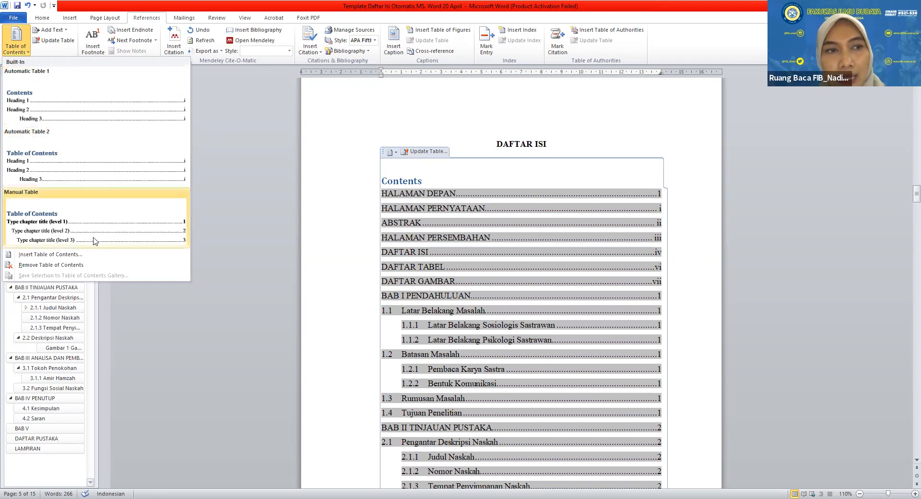
pyautogui.click(85, 258)
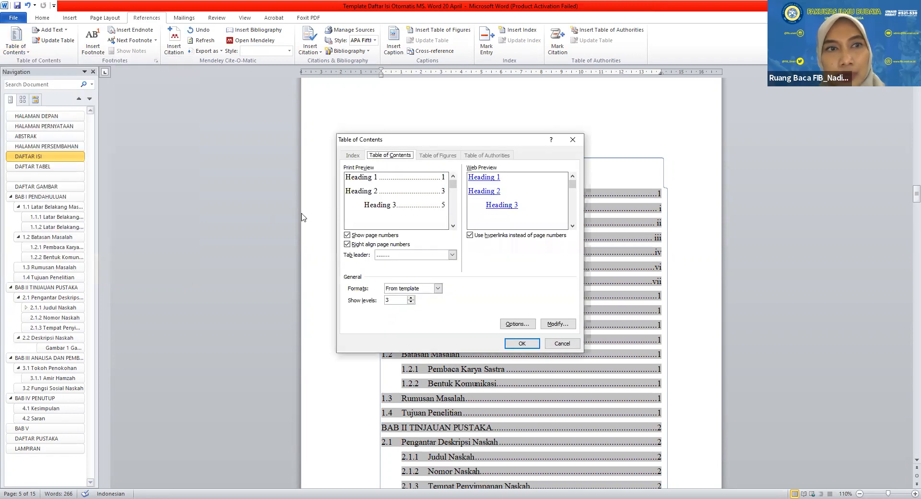
pyautogui.click(552, 324)
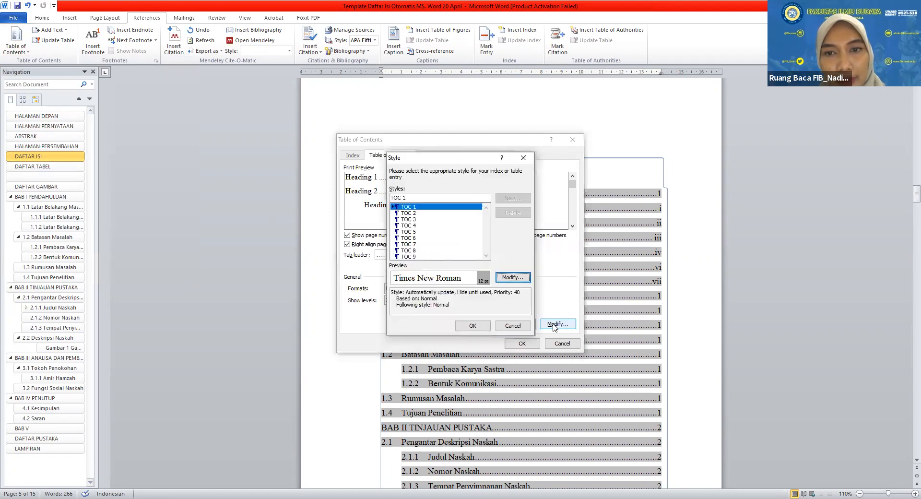
pyautogui.click(411, 209)
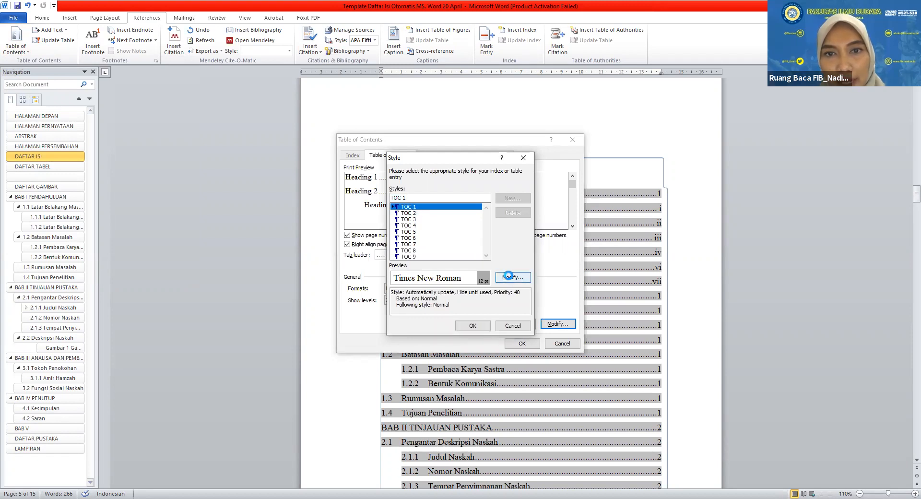
pyautogui.click(510, 278)
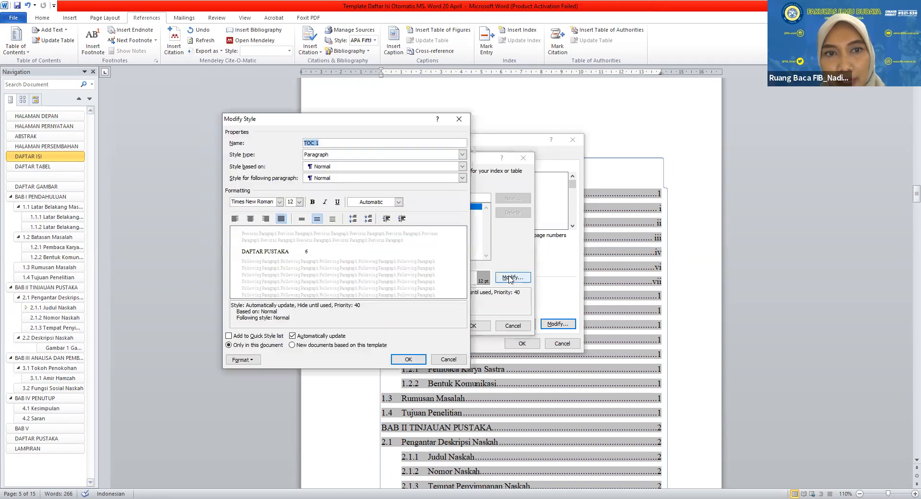
pyautogui.click(249, 361)
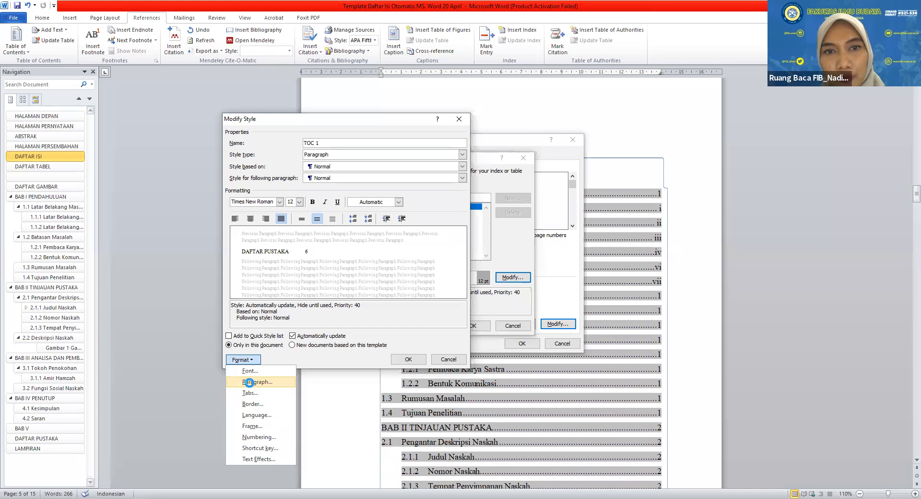
pyautogui.click(250, 383)
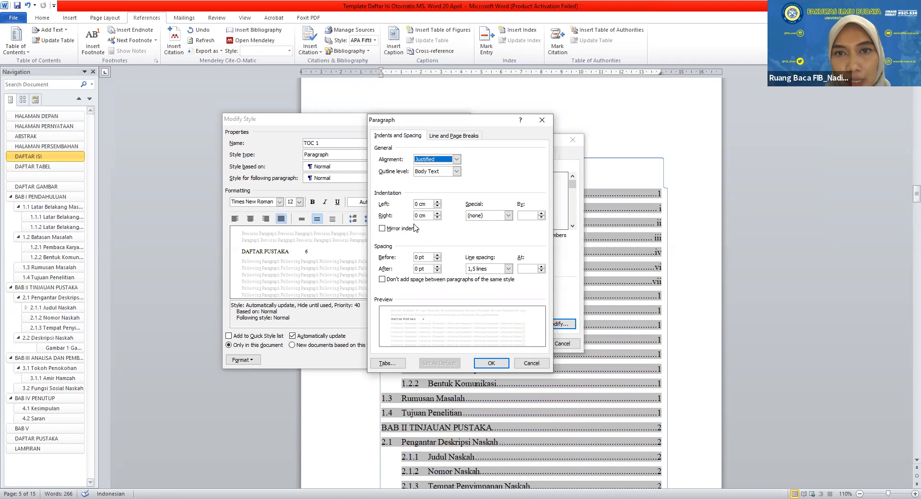
pyautogui.click(490, 363)
pyautogui.click(421, 362)
# Check the paragraph indents and spacing of the TOC 2 style.
pyautogui.press('Down')
pyautogui.click(500, 277)
pyautogui.click(244, 360)
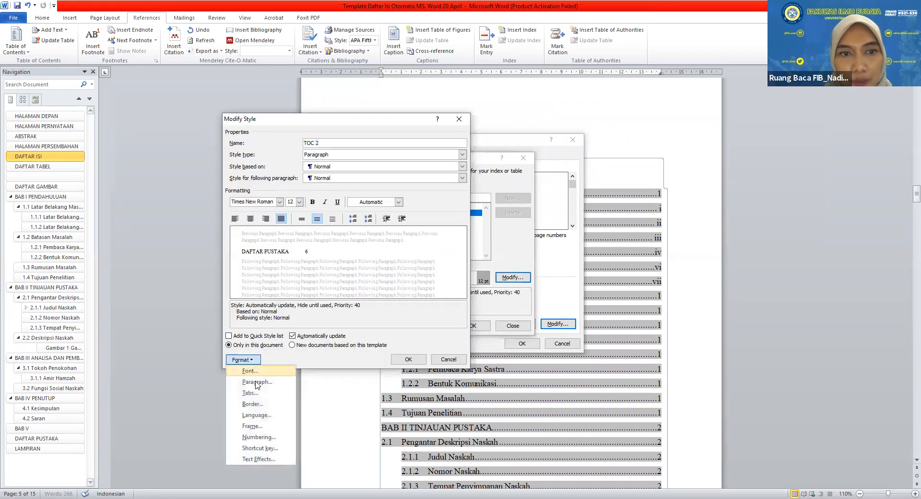
pyautogui.press('p')
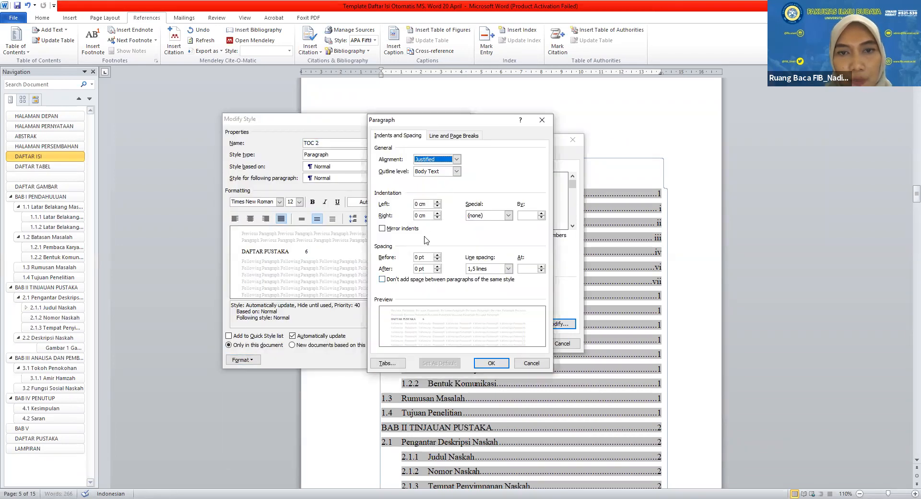
pyautogui.click(480, 363)
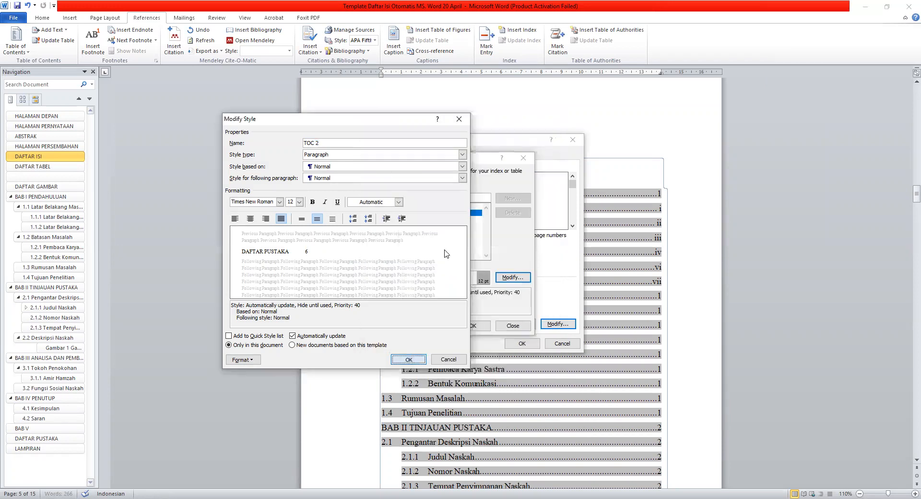
pyautogui.click(414, 360)
# Check the paragraph settings of the TOC 3 style, including its left indentation.
pyautogui.click(408, 220)
pyautogui.click(511, 279)
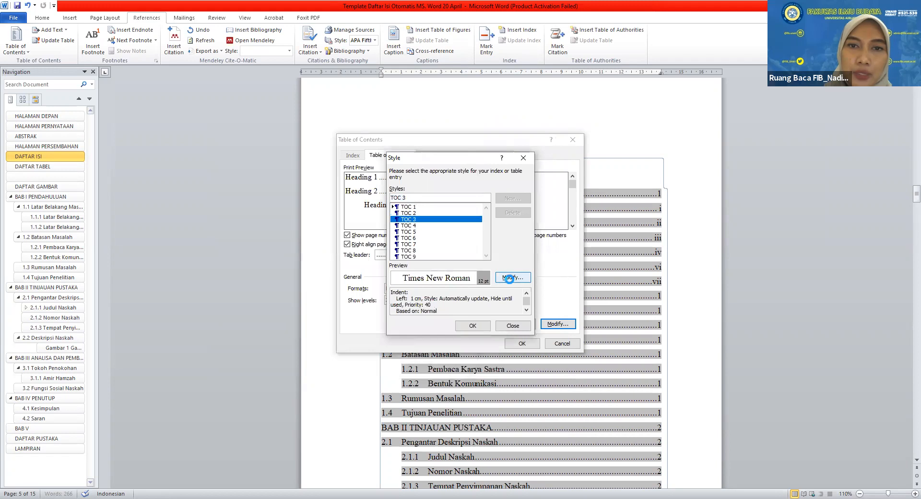
pyautogui.click(256, 362)
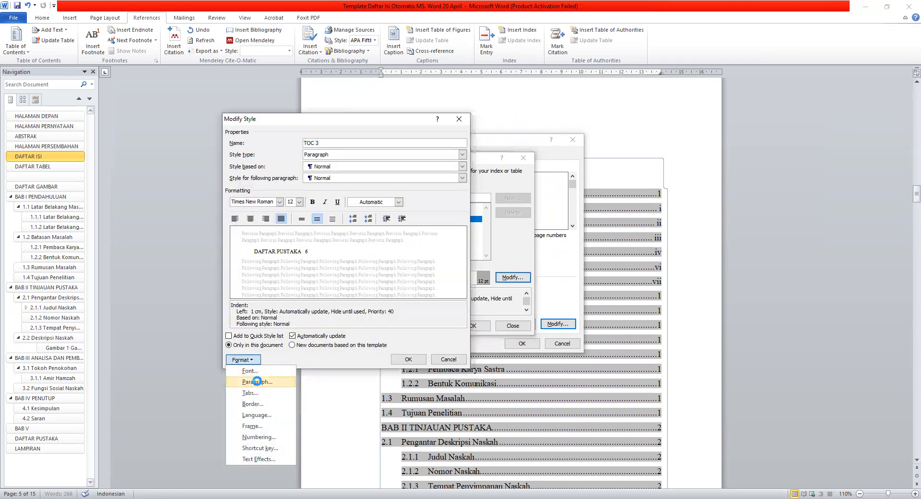
pyautogui.click(257, 381)
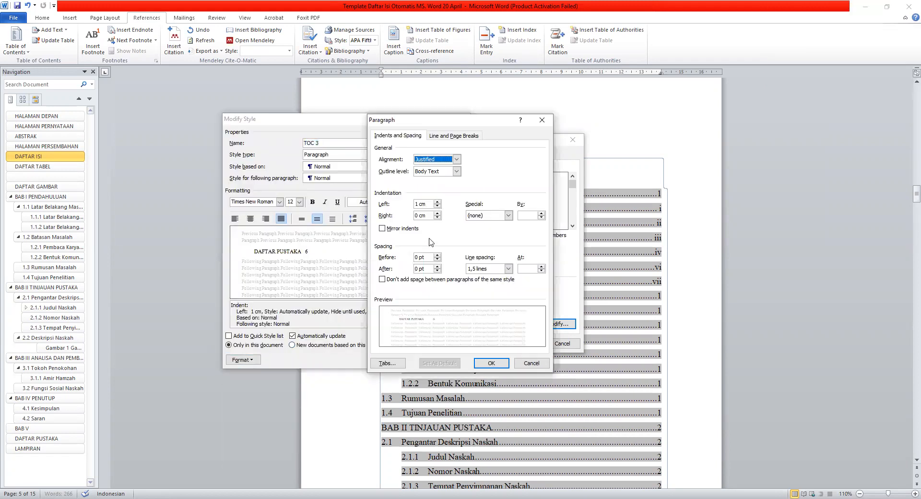
pyautogui.click(417, 204)
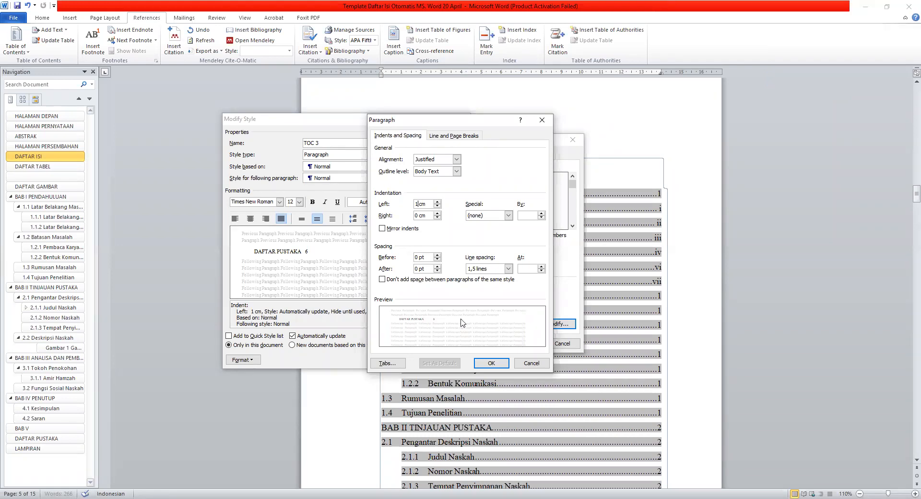
pyautogui.click(494, 364)
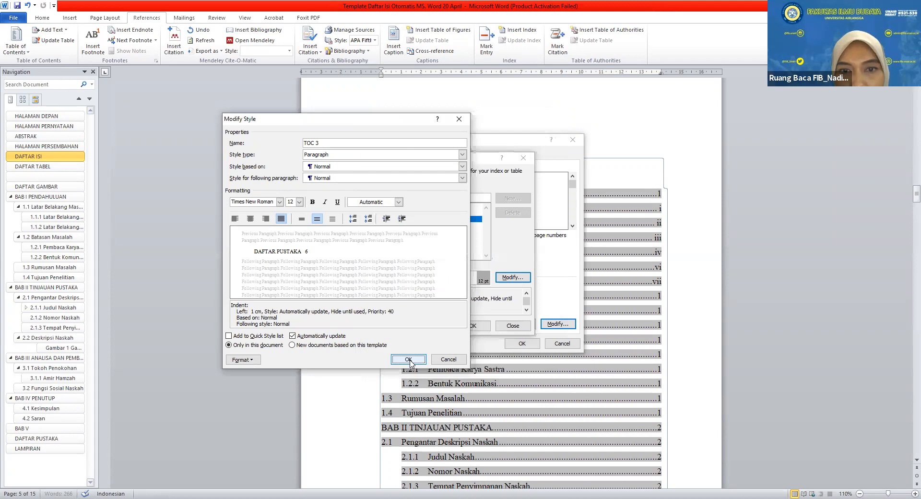
pyautogui.click(409, 359)
# Accept the table of contents settings but decline replacing the existing table in DAFTAR ISI.
pyautogui.click(474, 325)
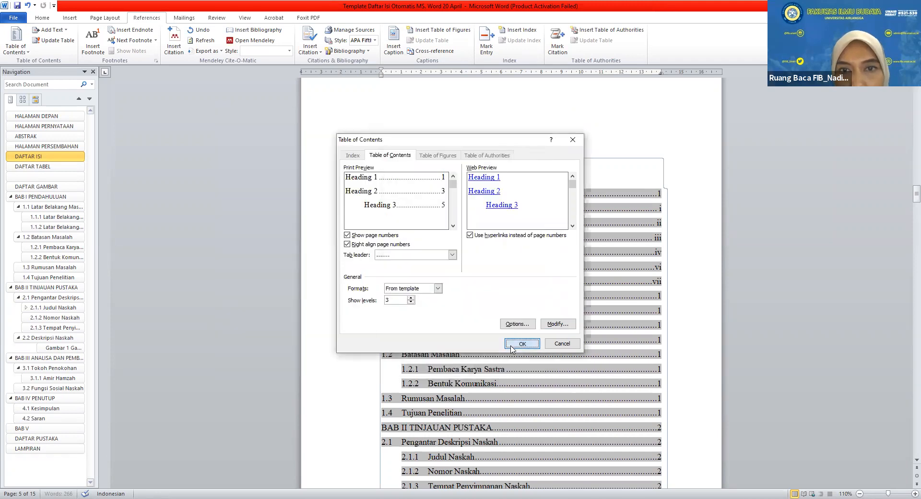
pyautogui.click(511, 348)
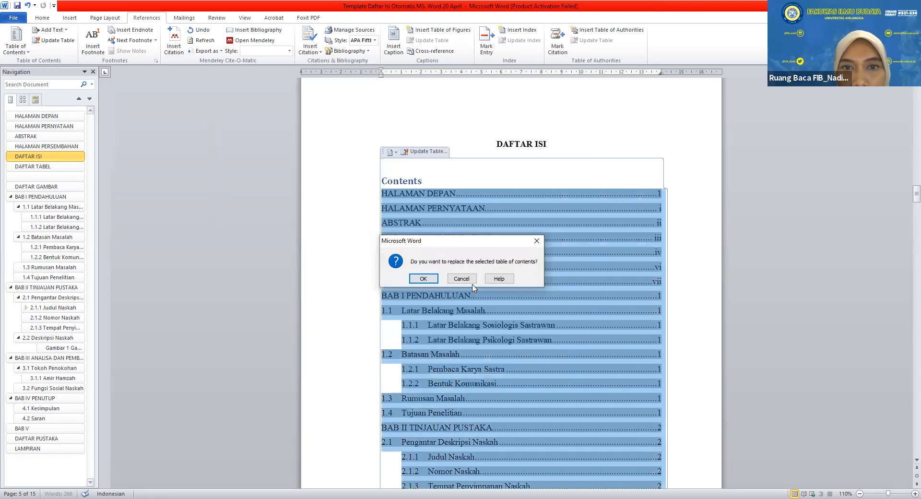
pyautogui.click(462, 279)
pyautogui.press('Return')
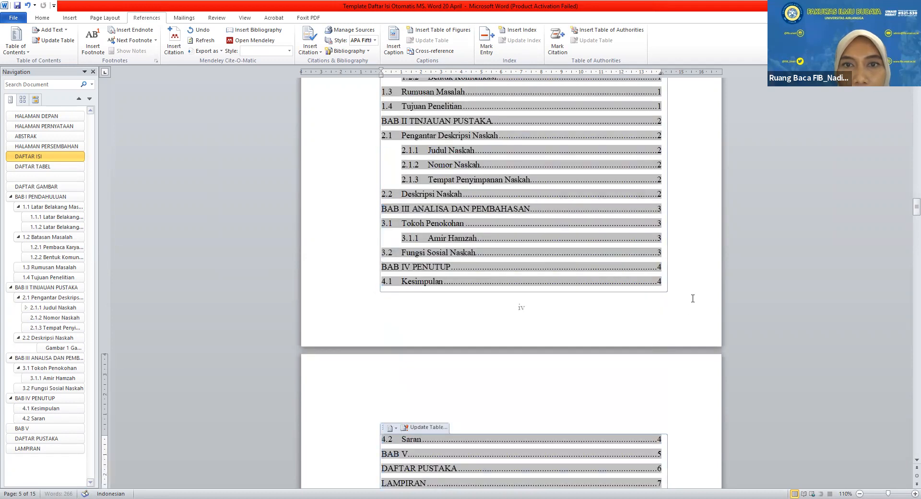
pyautogui.doubleClick(655, 320)
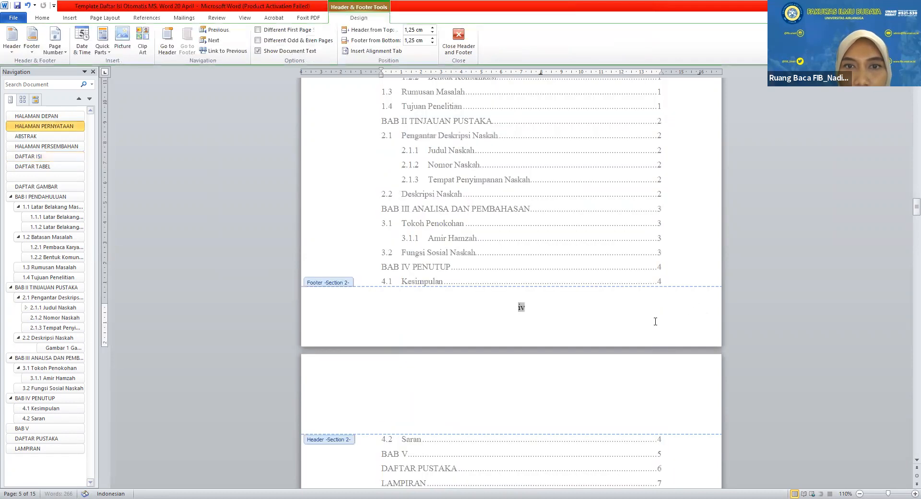
pyautogui.doubleClick(330, 263)
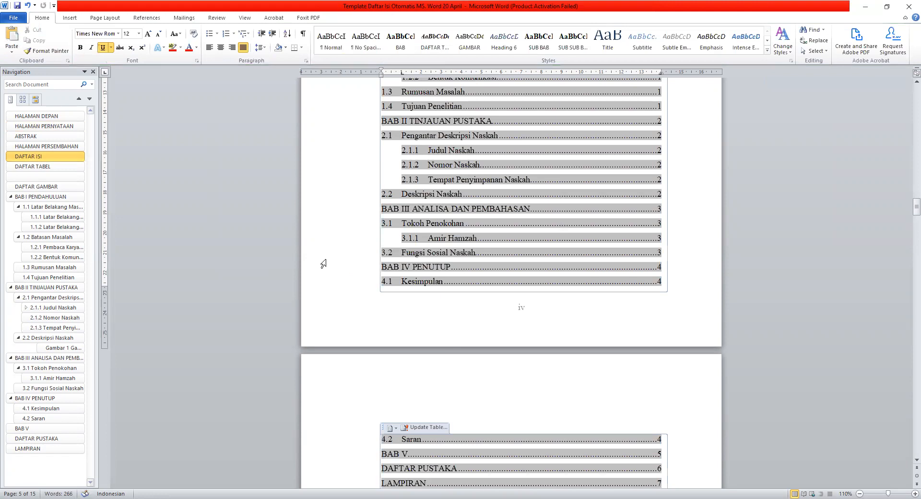
pyautogui.click(328, 261)
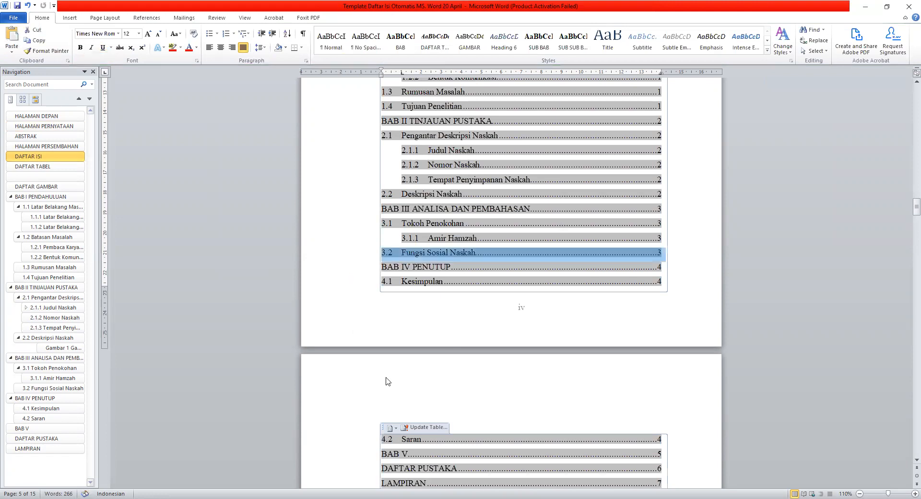
# Review the chapter and subchapter entries in DAFTAR ISI, the DAFTAR TABEL page and the headings through BAB II TINJAUAN PUSTAKA.
pyautogui.scroll(2, 384, 380)
pyautogui.click(328, 341)
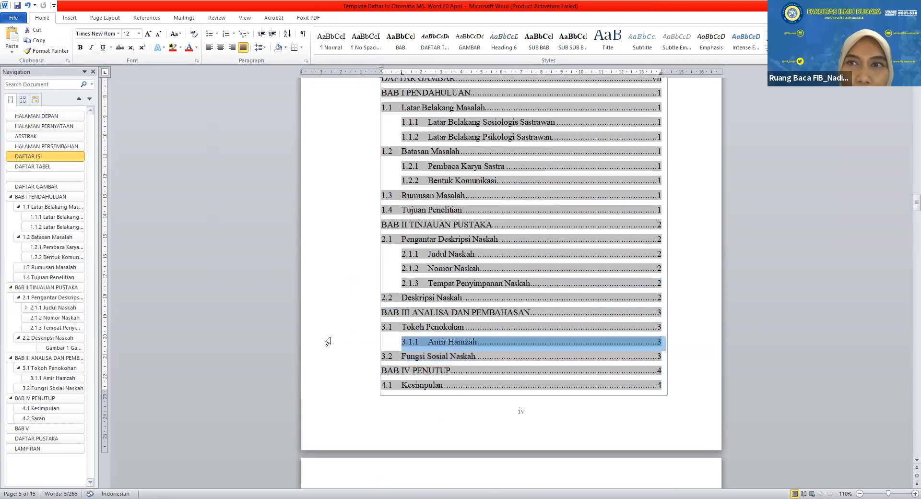
pyautogui.click(328, 268)
pyautogui.click(332, 210)
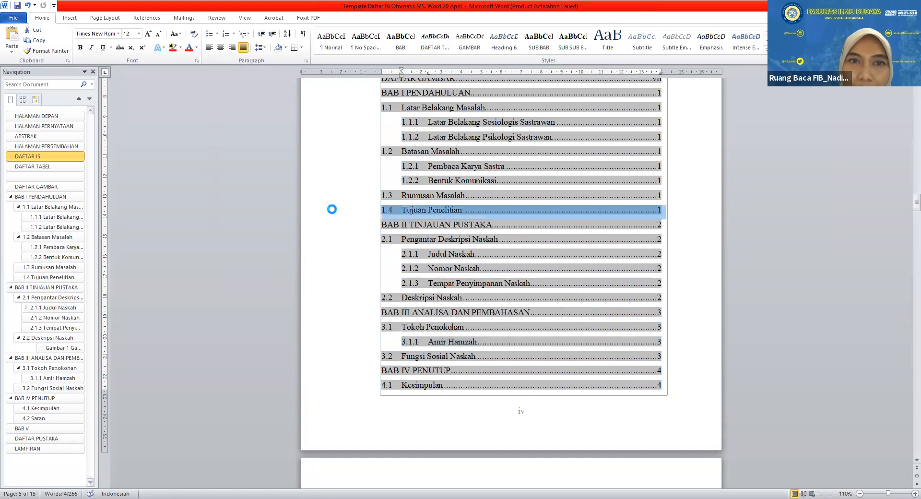
pyautogui.scroll(1, 436, 339)
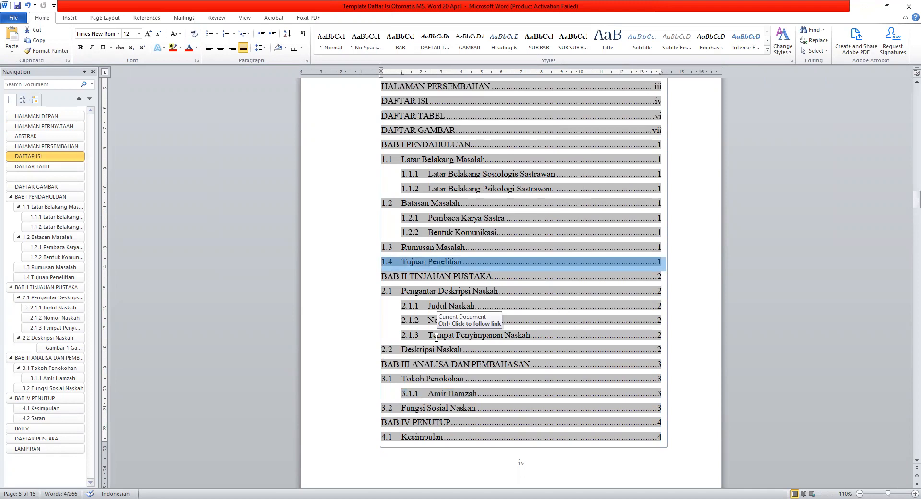
pyautogui.click(390, 141)
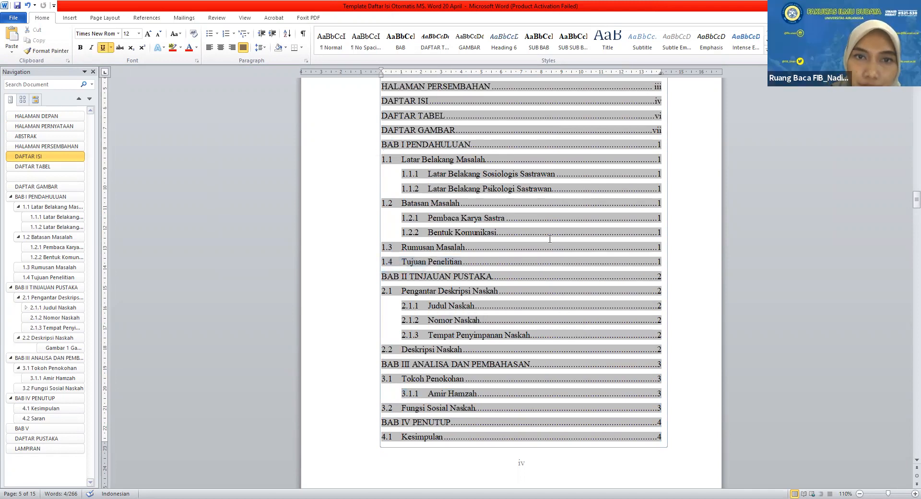
pyautogui.scroll(-10, 693, 301)
pyautogui.click(627, 325)
pyautogui.scroll(-8, 627, 325)
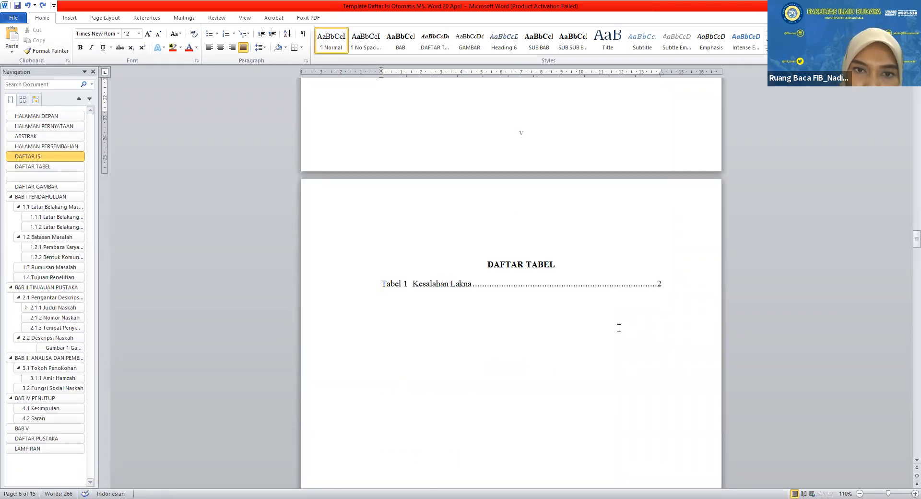
pyautogui.scroll(-3, 619, 328)
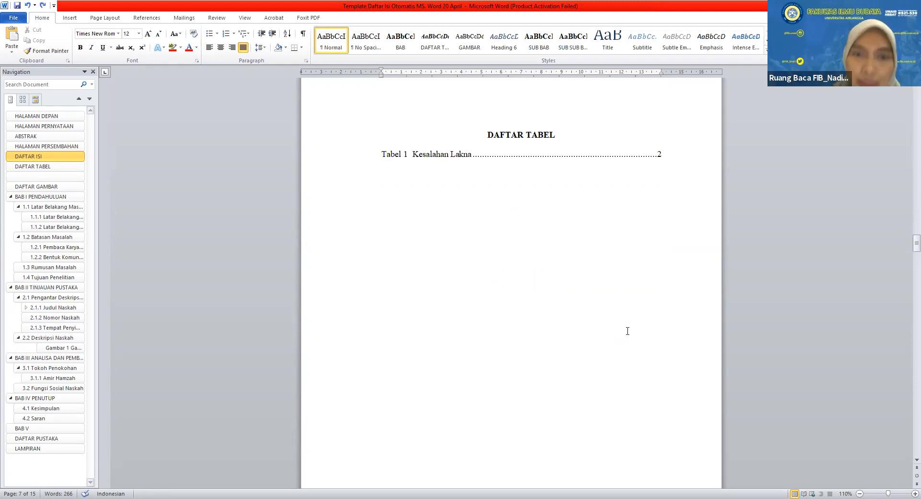
pyautogui.scroll(-18, 627, 331)
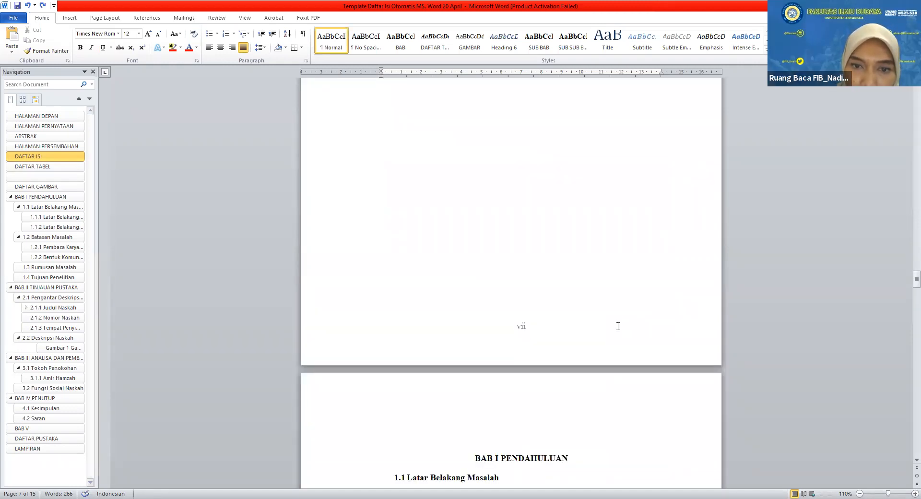
pyautogui.scroll(-6, 618, 326)
pyautogui.scroll(-11, 616, 337)
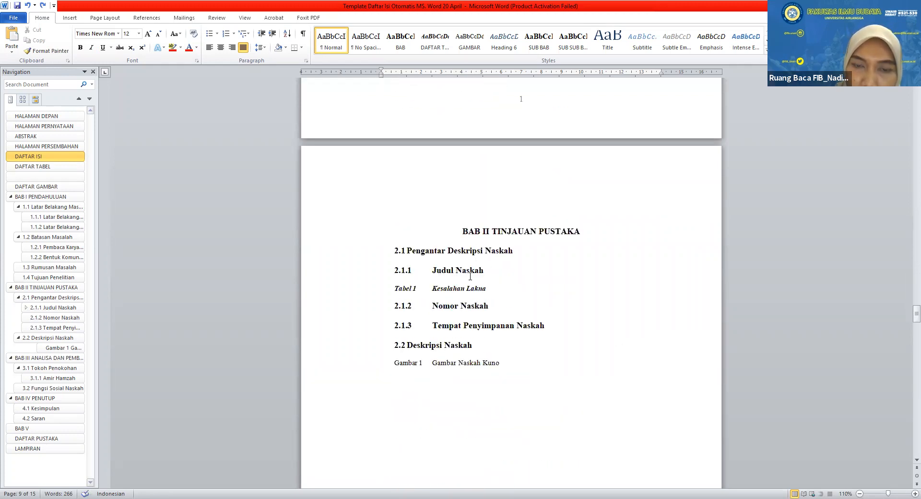
# Modify the style of the Kesalahan Lakna table caption, naming it DAFTAR TABEL and basing it on (no style).
pyautogui.click(445, 289)
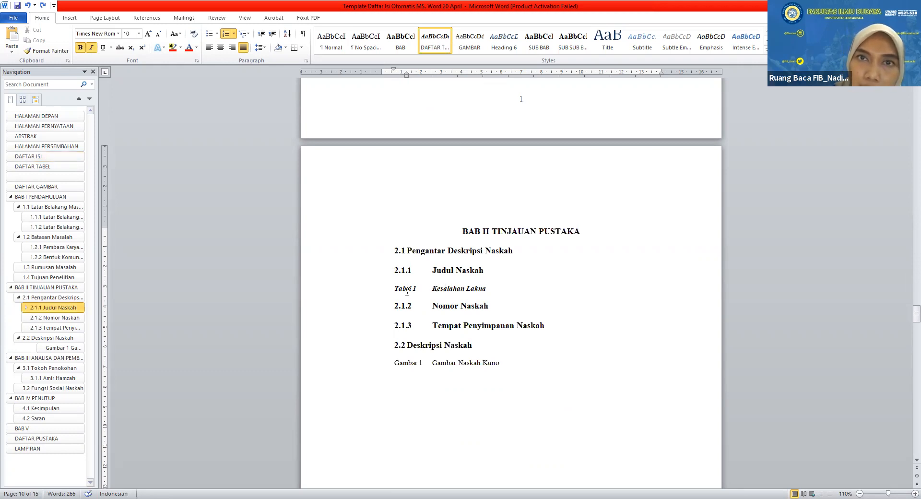
pyautogui.rightClick(438, 46)
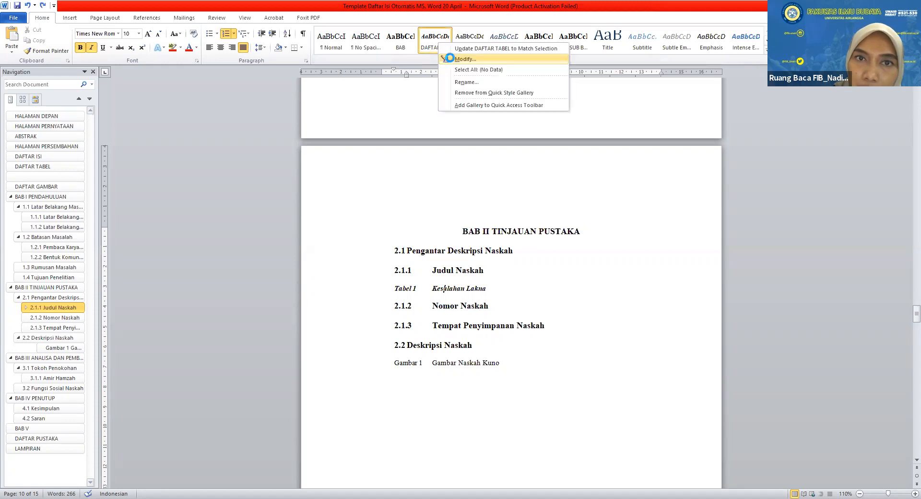
pyautogui.click(449, 58)
pyautogui.click(383, 143)
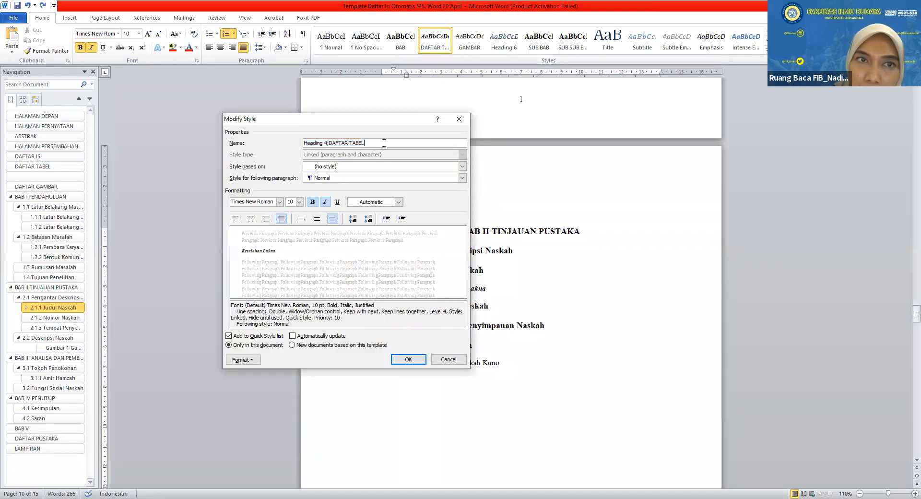
pyautogui.hotkey('shift', 'Home')
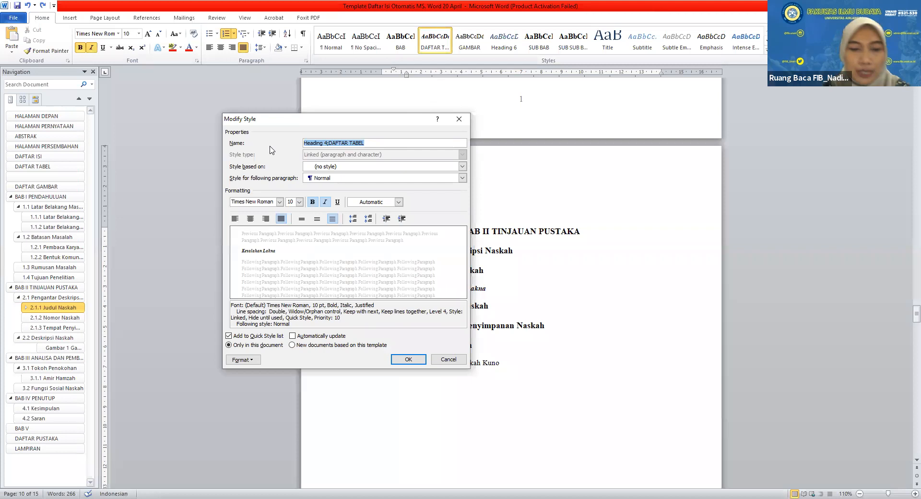
pyautogui.write('DAFTAR TABEL')
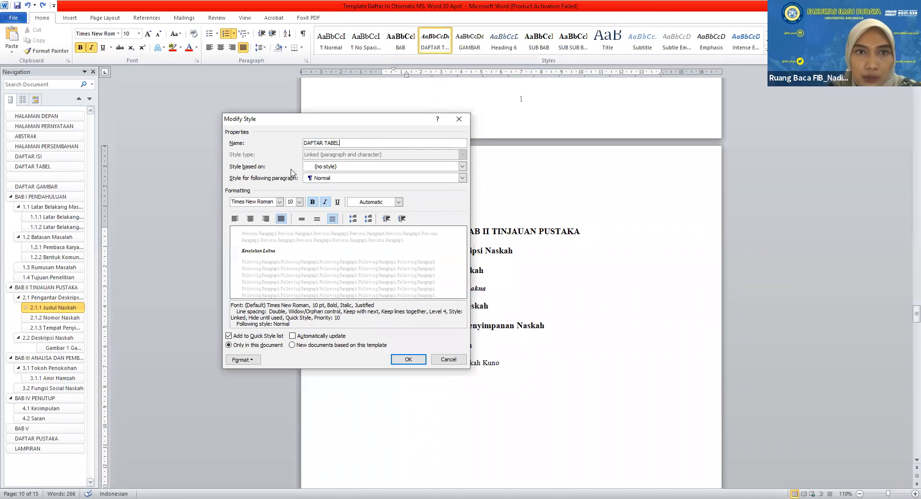
pyautogui.click(325, 167)
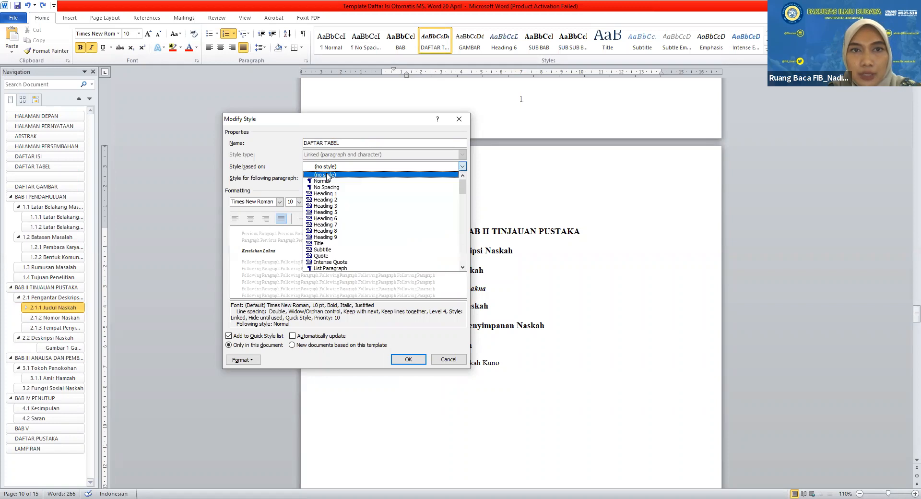
pyautogui.click(326, 176)
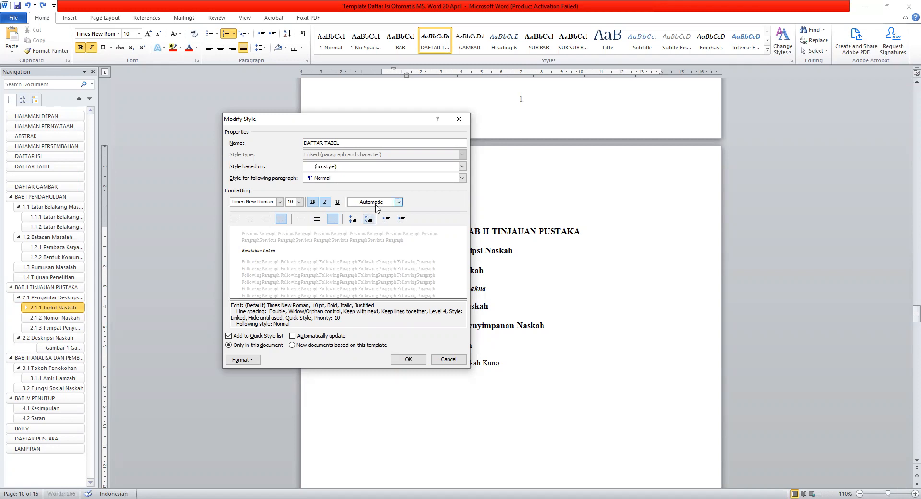
pyautogui.click(407, 357)
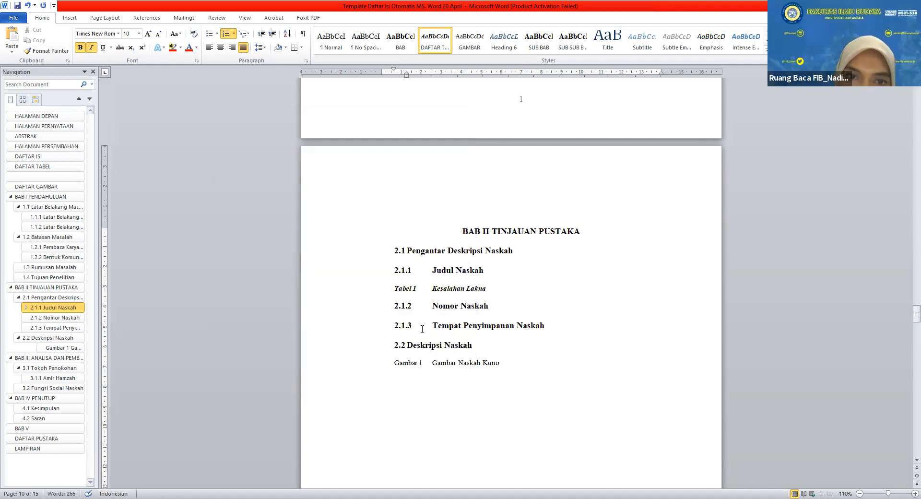
# Define the Kesalahan Lakna caption's number format as "Tabel 1" with 1, 2, 3 numbering and left alignment.
pyautogui.click(397, 288)
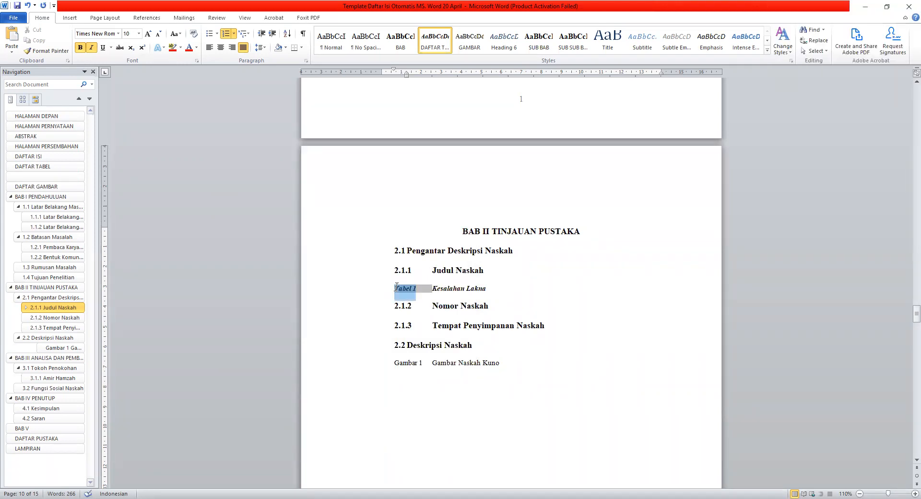
pyautogui.click(234, 33)
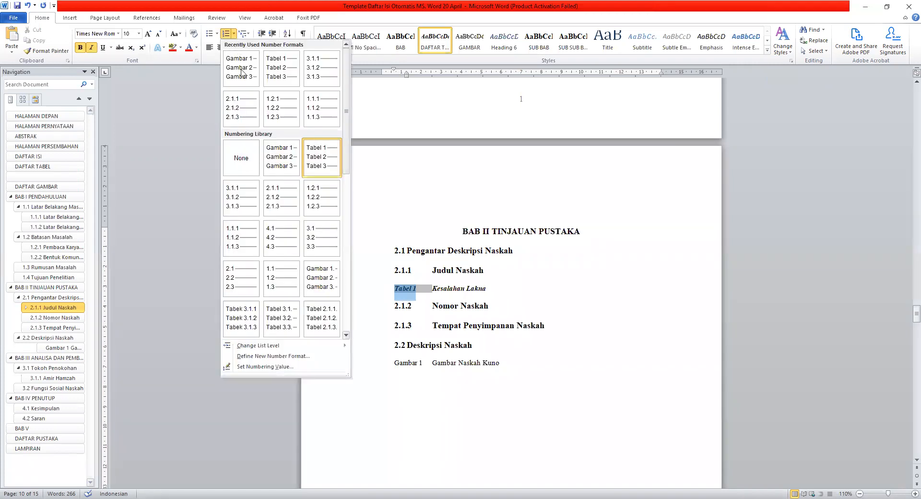
pyautogui.click(297, 356)
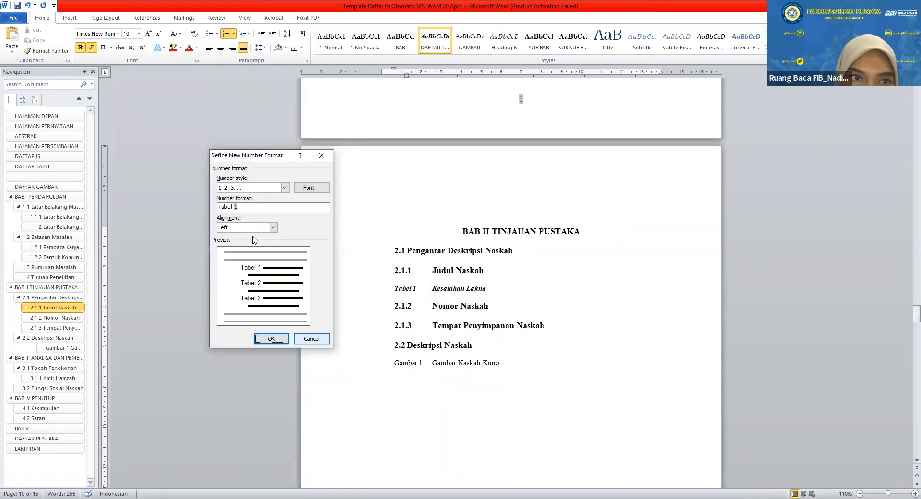
pyautogui.click(233, 206)
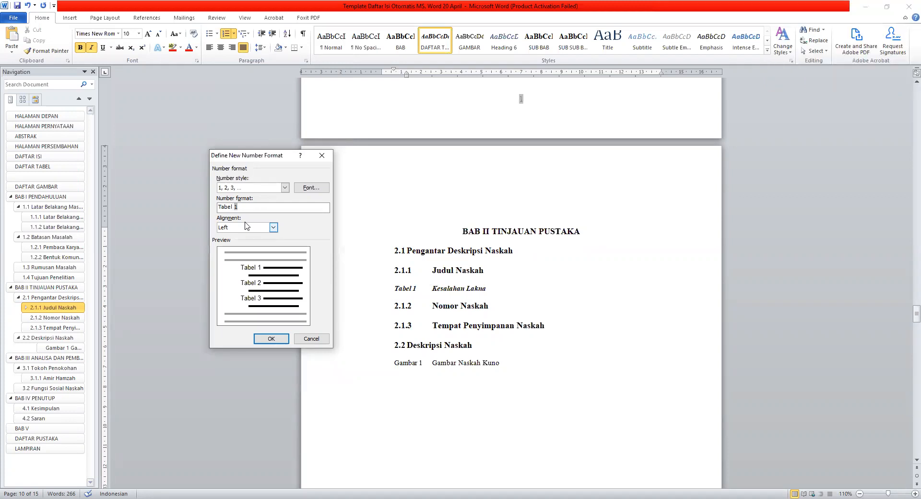
pyautogui.click(277, 342)
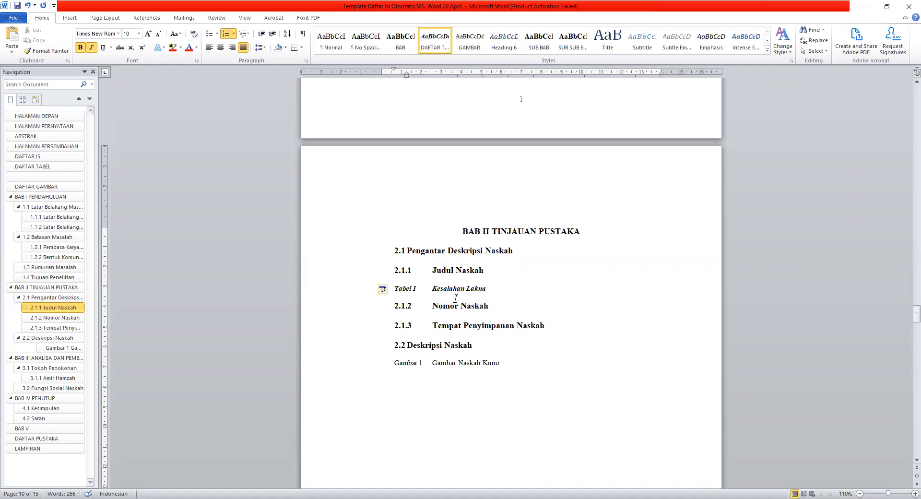
# Compare the Kesalahan Lakna entry in DAFTAR TABEL with its numbered caption in BAB II TINJAUAN PUSTAKA.
pyautogui.scroll(20, 456, 298)
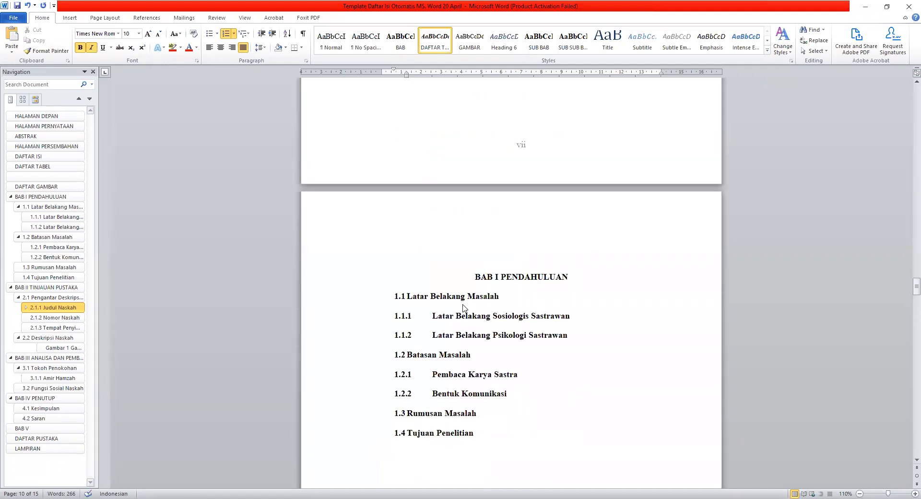
pyautogui.scroll(15, 462, 304)
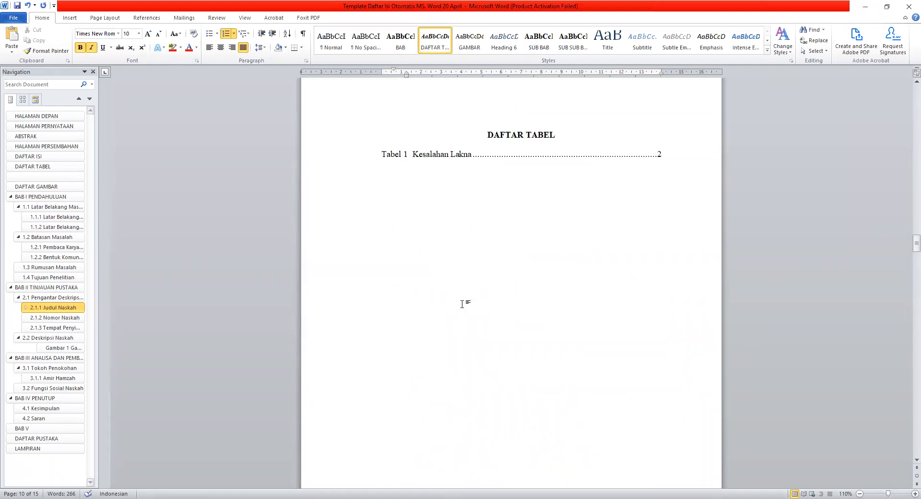
pyautogui.scroll(3, 462, 304)
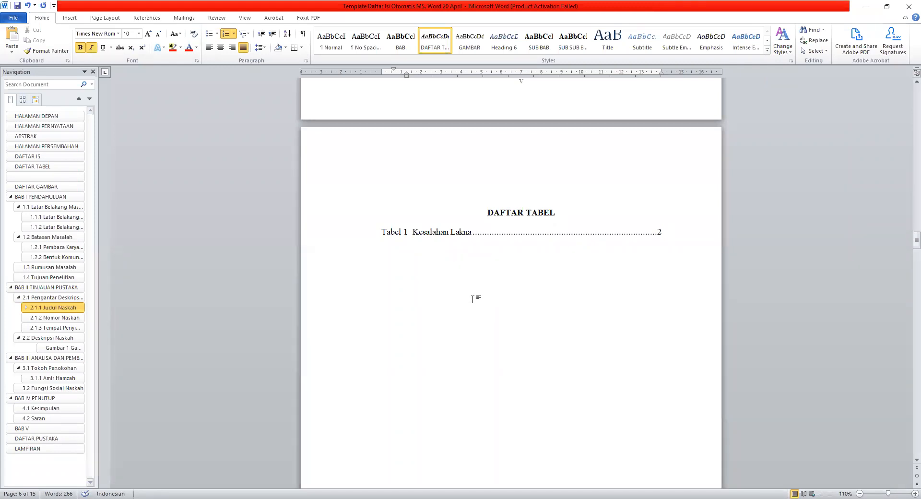
pyautogui.scroll(-2, 475, 300)
pyautogui.scroll(2, 522, 249)
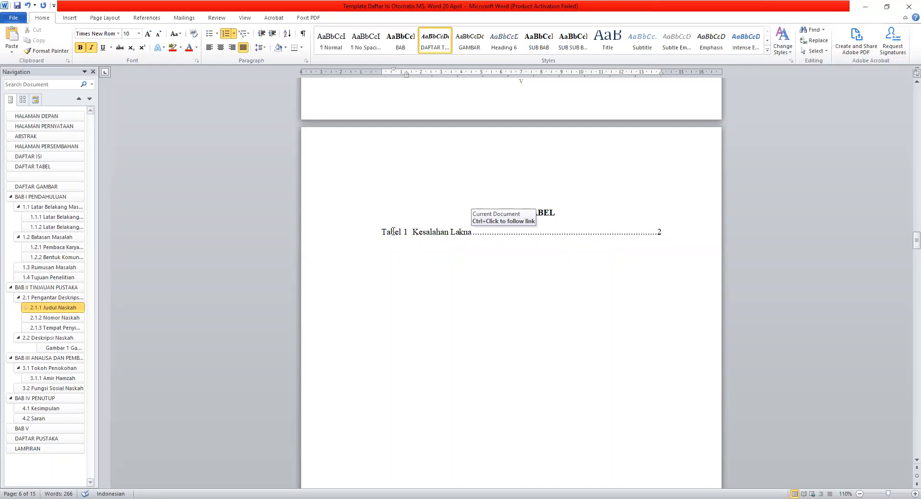
pyautogui.click(393, 232)
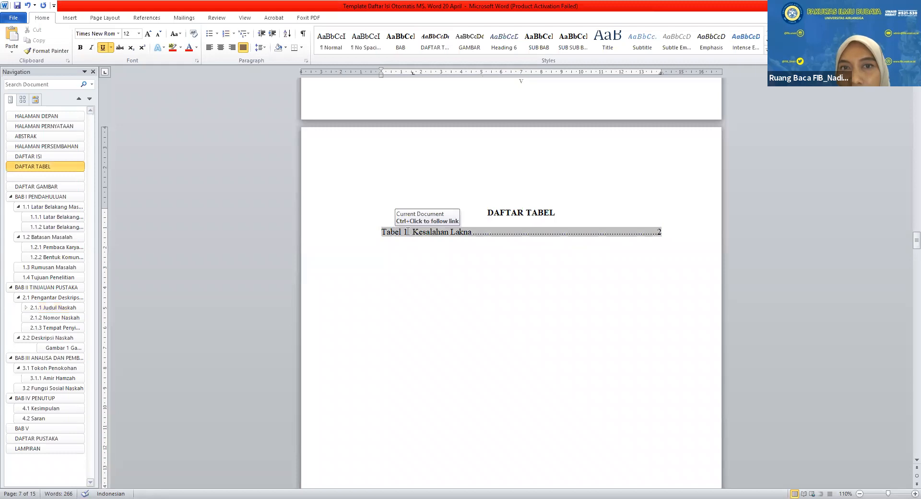
pyautogui.click(413, 232)
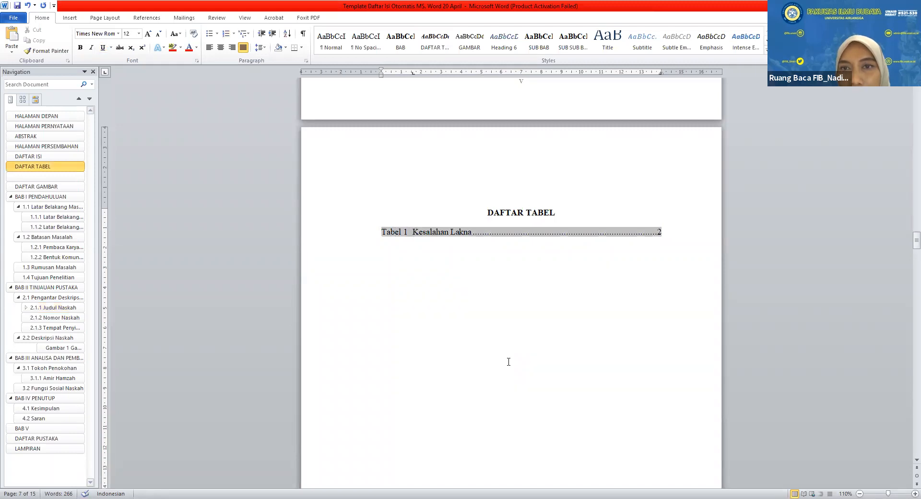
pyautogui.scroll(-20, 509, 362)
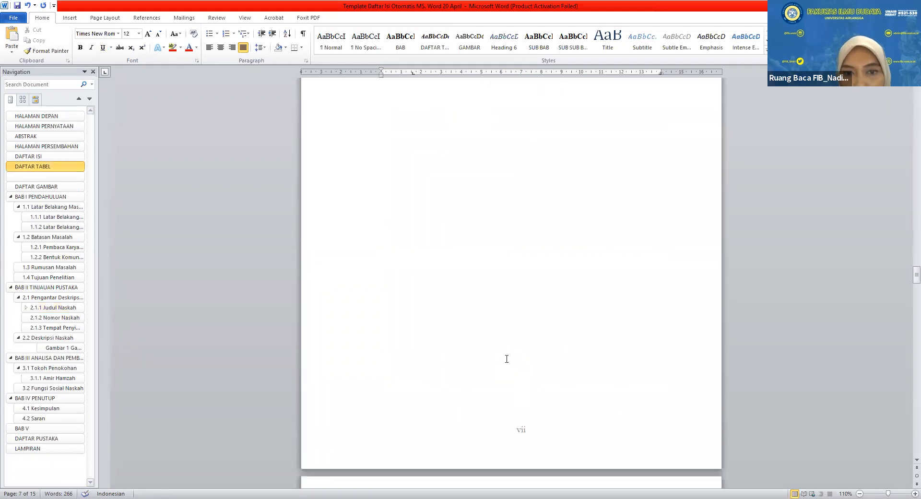
pyautogui.scroll(-20, 506, 357)
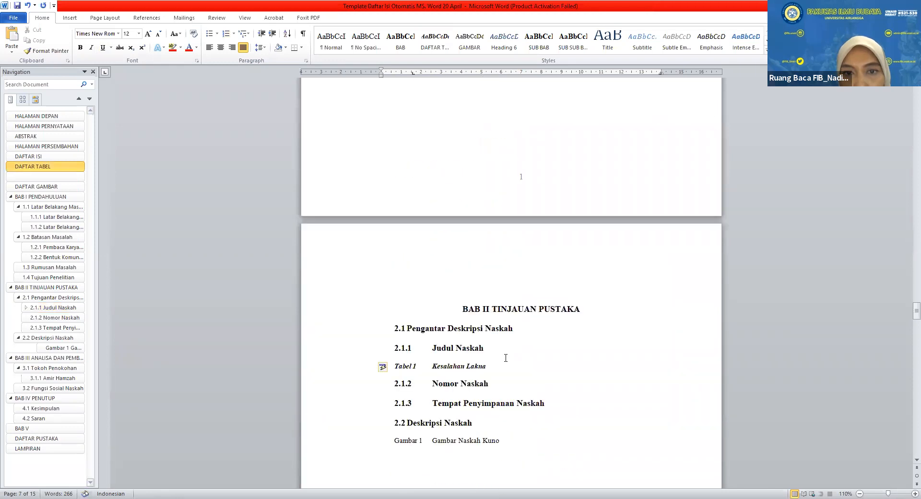
# Check the table and figure captions in BAB II against the entries in DAFTAR GAMBAR and DAFTAR TABEL.
pyautogui.click(435, 237)
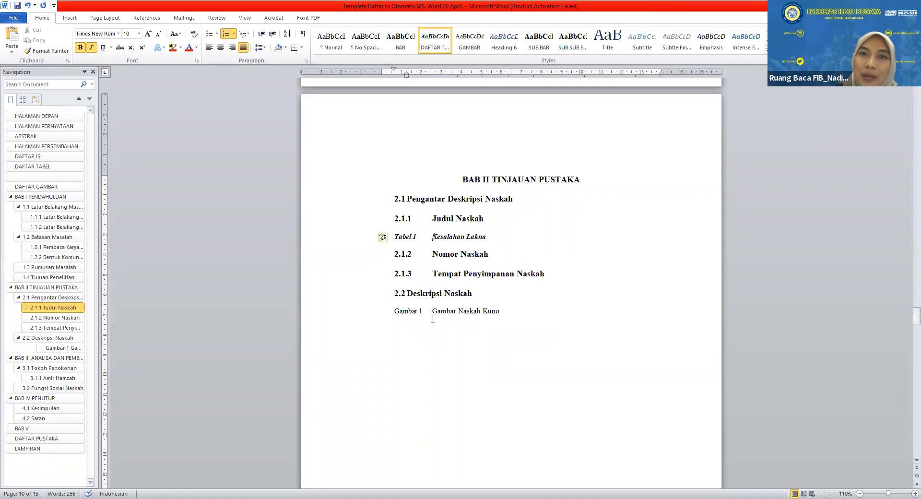
pyautogui.click(446, 312)
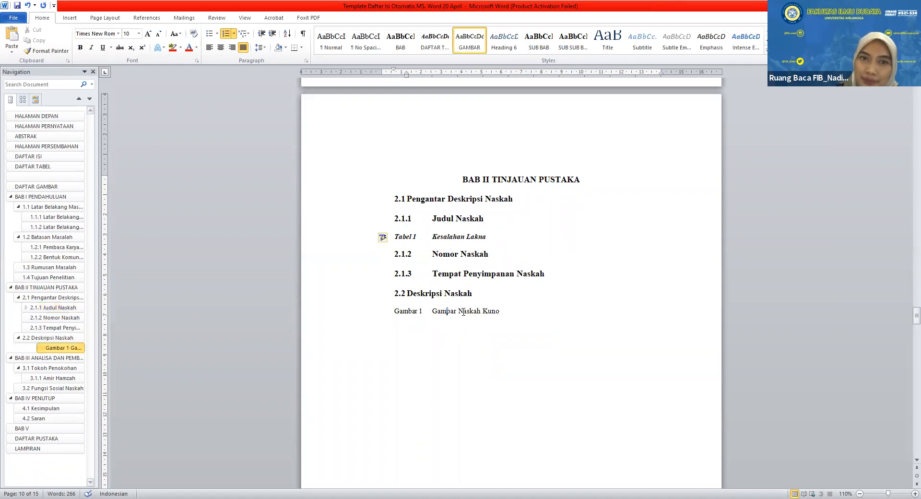
pyautogui.scroll(20, 463, 312)
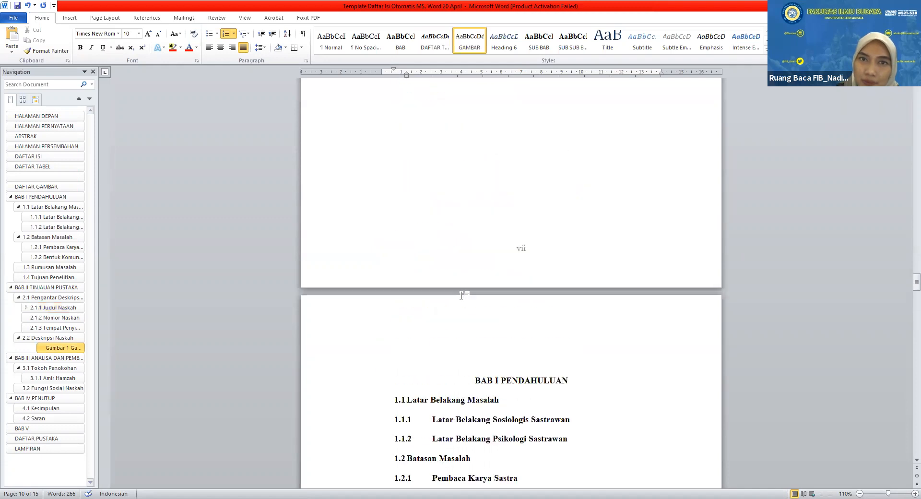
pyautogui.scroll(5, 461, 295)
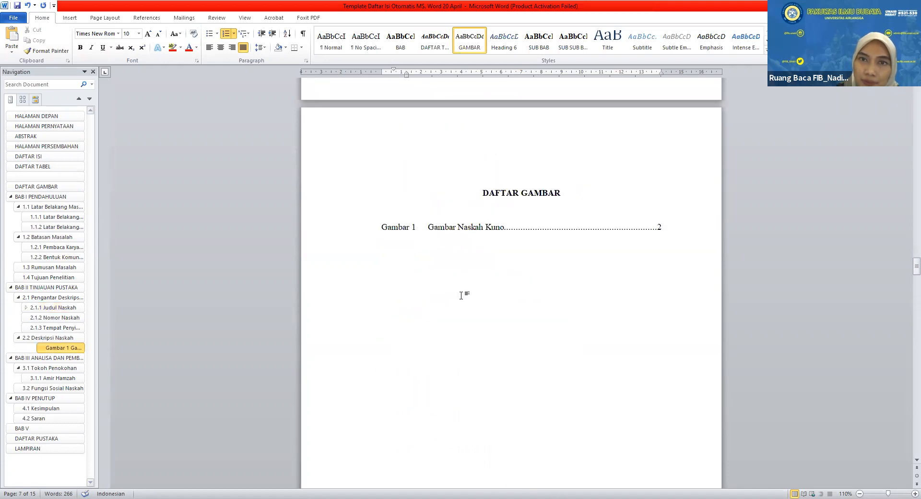
pyautogui.scroll(15, 461, 295)
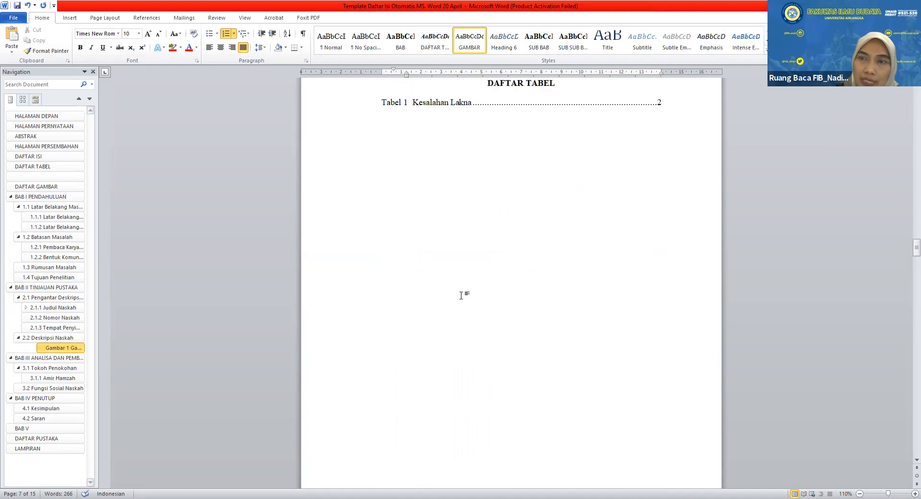
pyautogui.scroll(3, 461, 295)
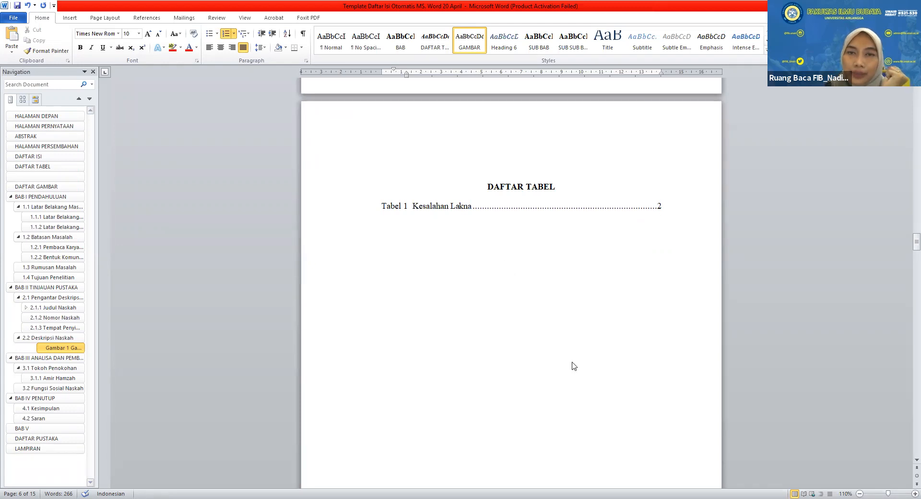
# Modify the style of the Gambar Naskah Kuno figure caption in BAB II, naming it GAMBAR and basing it on (no style).
pyautogui.scroll(-10, 571, 364)
pyautogui.scroll(-20, 571, 358)
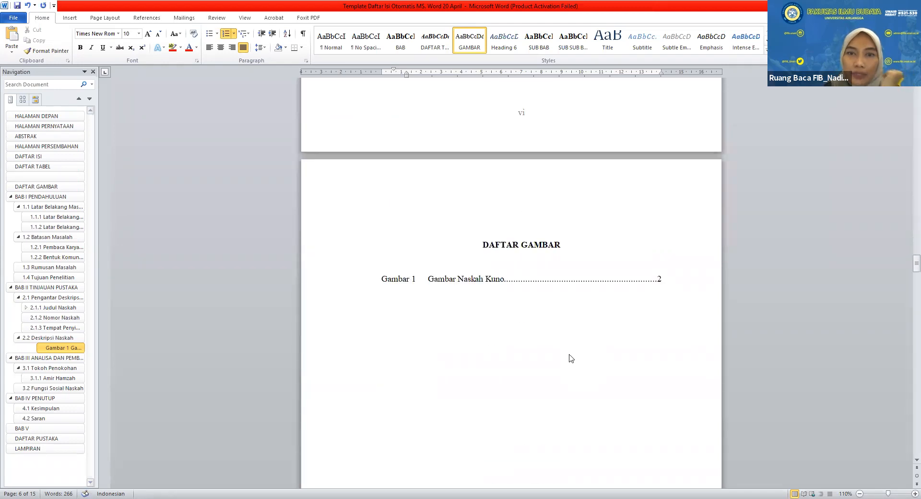
pyautogui.scroll(-20, 570, 359)
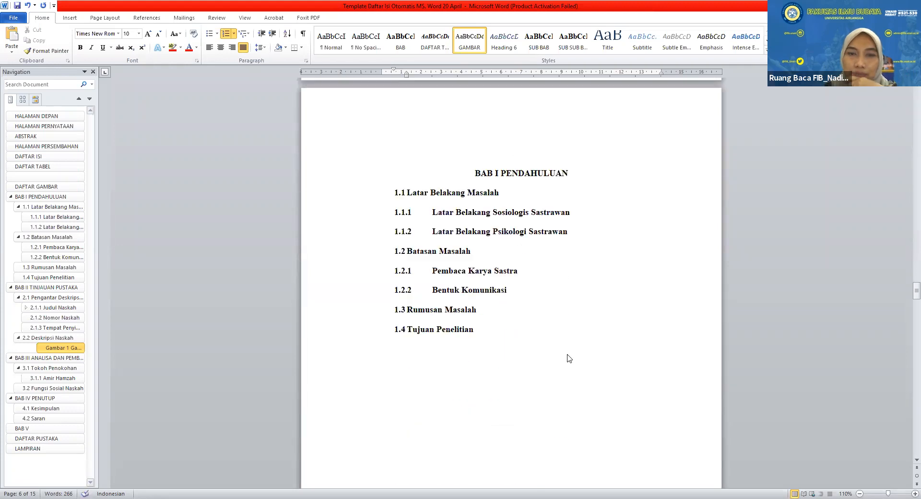
pyautogui.scroll(-4, 562, 354)
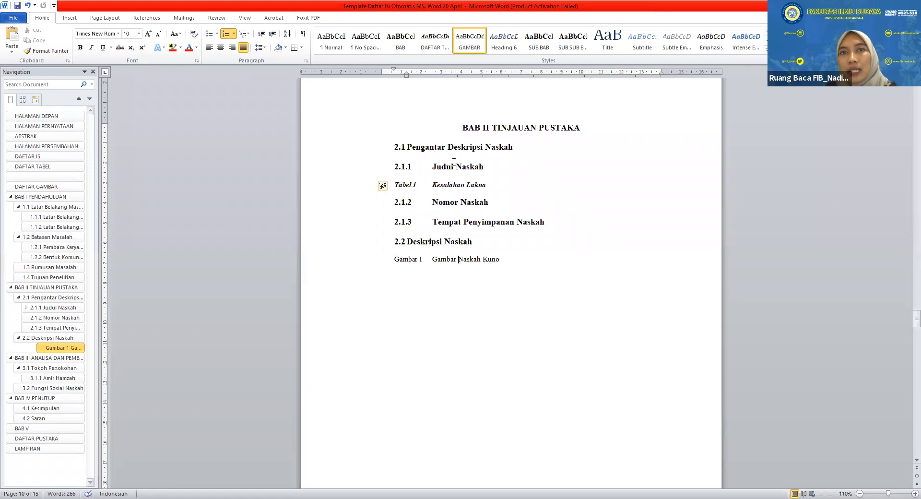
pyautogui.rightClick(472, 41)
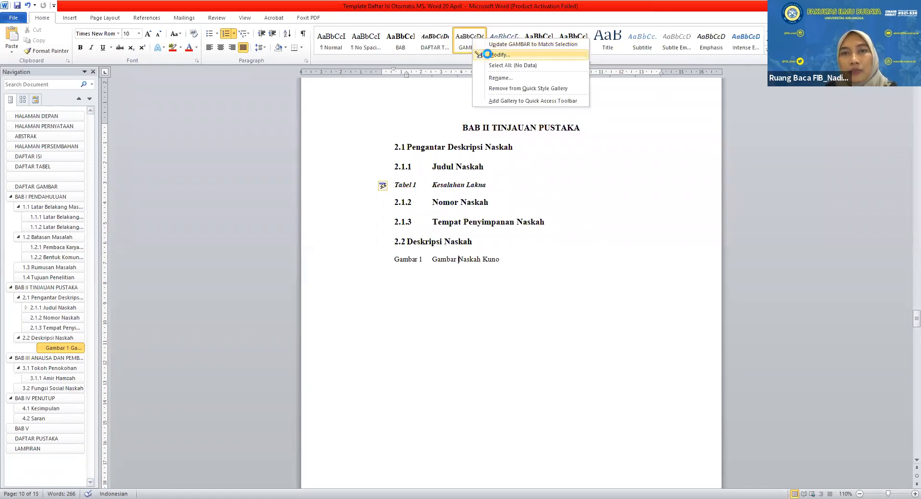
pyautogui.click(475, 56)
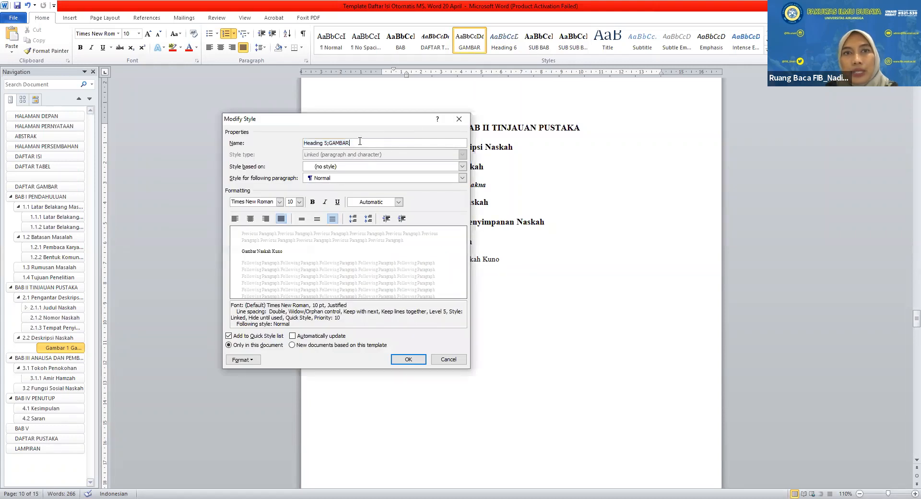
pyautogui.write('GAMBAR')
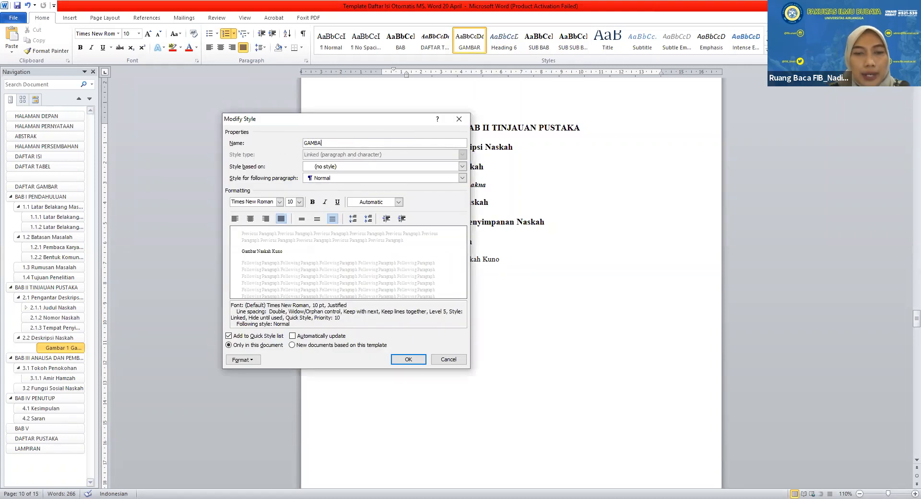
pyautogui.click(319, 168)
pyautogui.click(326, 176)
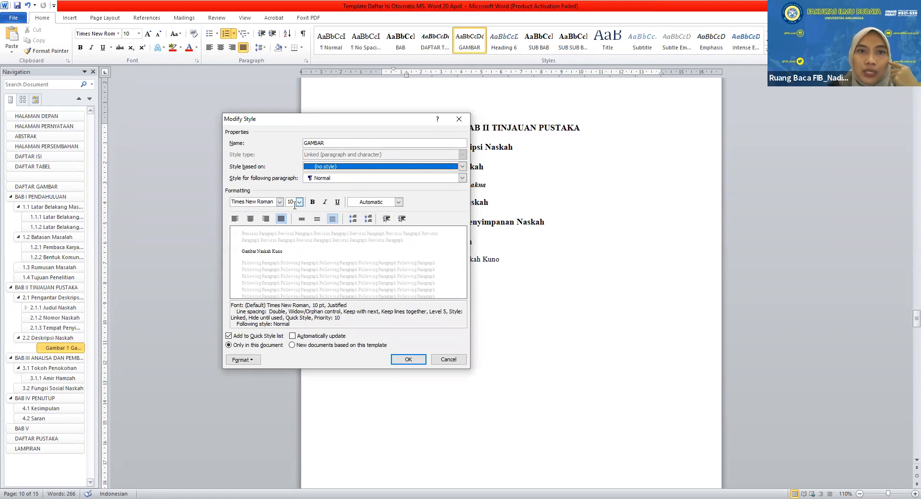
# Check the GAMBAR style's font, colour, alignment and spacing settings, and apply the style.
pyautogui.click(363, 204)
pyautogui.click(292, 228)
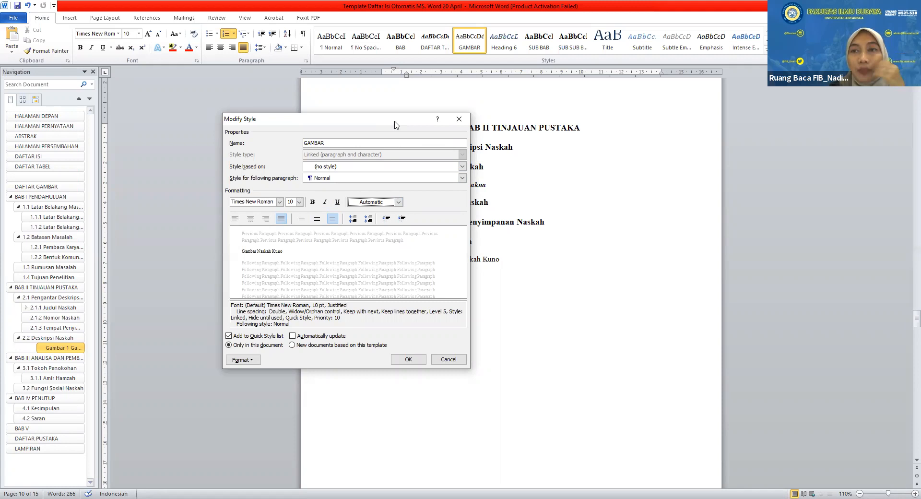
pyautogui.moveTo(396, 125); pyautogui.dragTo(275, 111)
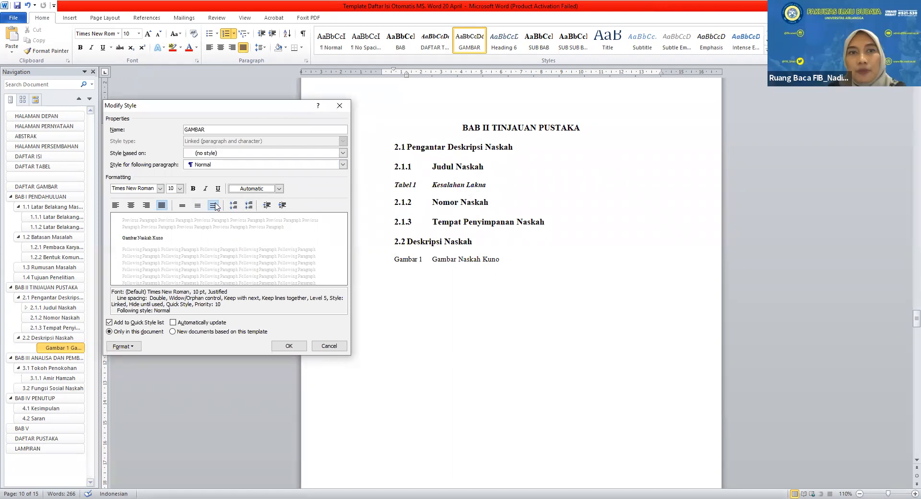
pyautogui.click(250, 207)
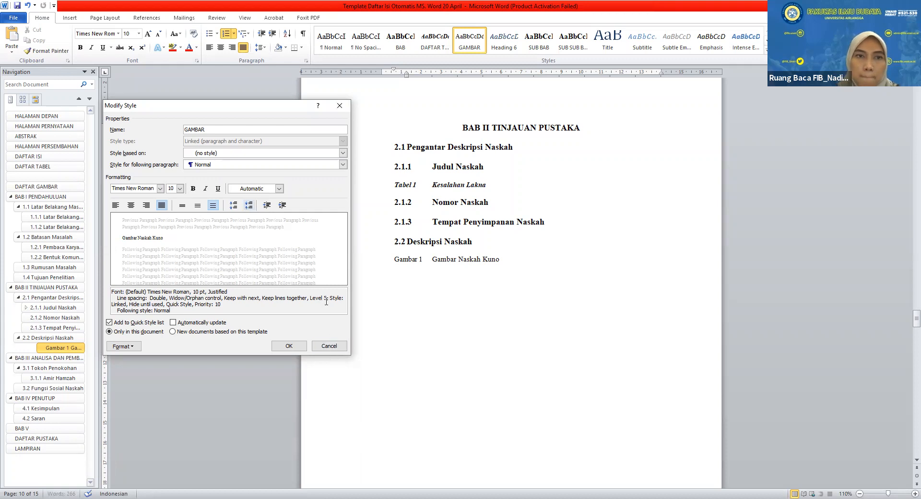
pyautogui.click(297, 347)
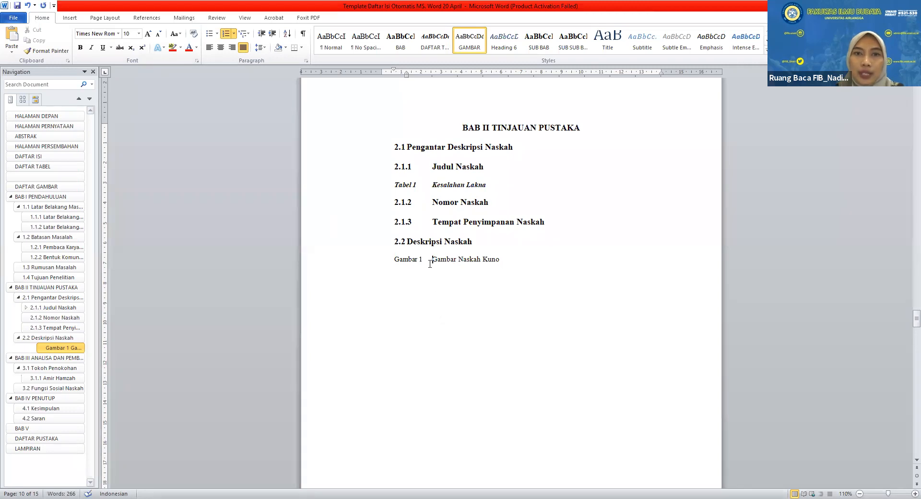
# Define the figure caption's number format as "Gambar 1" with 1, 2, 3 numbering and left alignment.
pyautogui.click(233, 34)
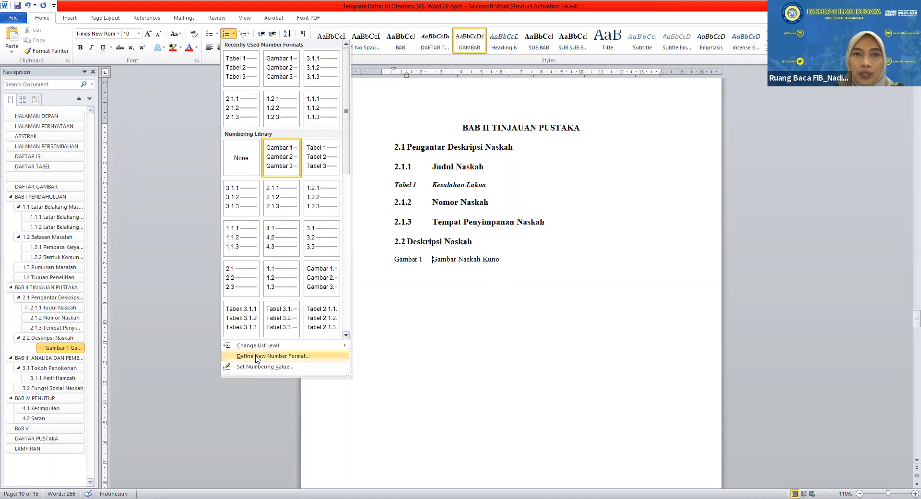
pyautogui.click(257, 357)
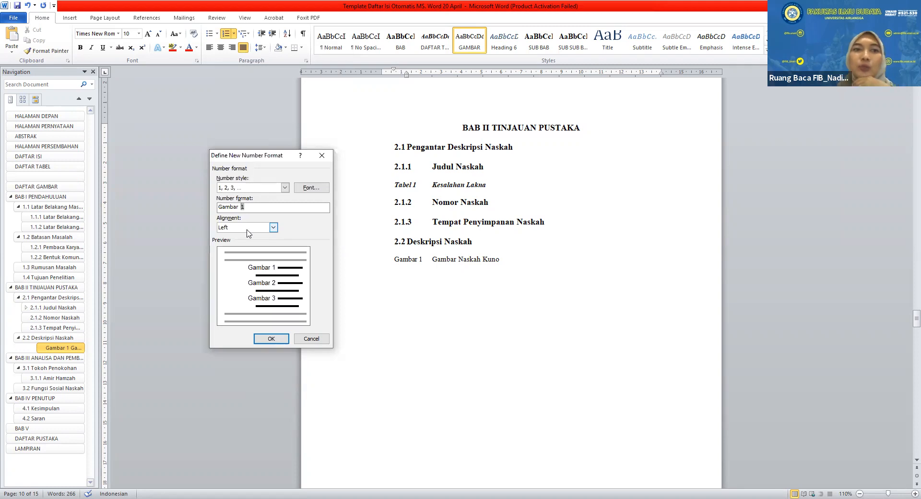
pyautogui.click(283, 339)
# Delete the word "Gambar" from the figure caption's text so that it reads Naskah Kuno after the number.
pyautogui.click(459, 262)
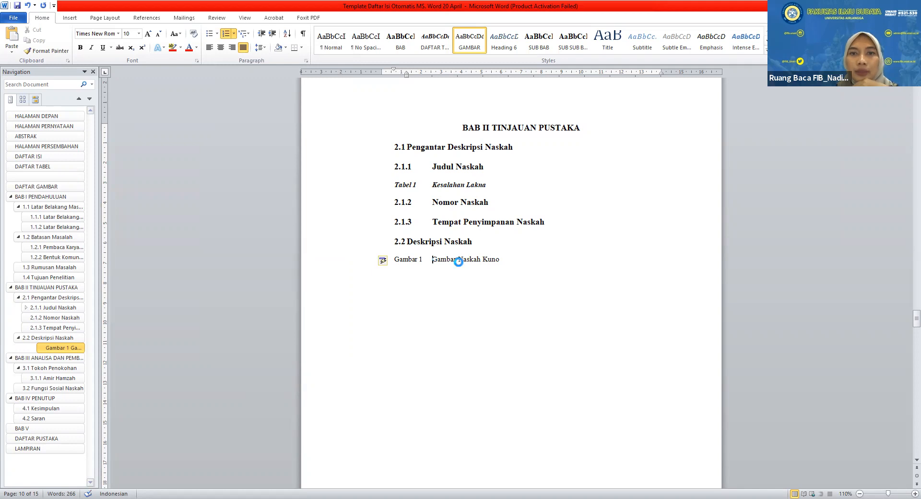
pyautogui.press('BackSpace')
pyautogui.press('BackSpace')
pyautogui.press('BackSpace')
pyautogui.press('BackSpace')
pyautogui.press('BackSpace')
pyautogui.press('BackSpace')
pyautogui.press('BackSpace')
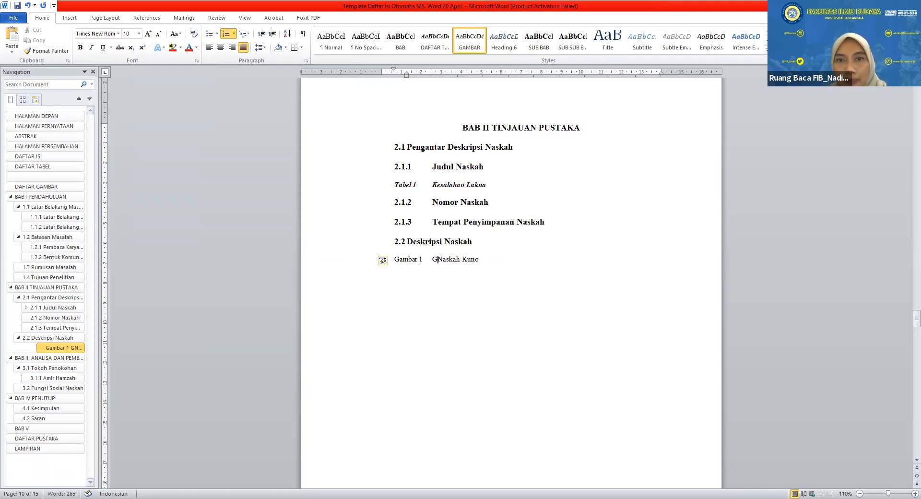
# Examine the figure entry in DAFTAR GAMBAR against the edited caption in BAB II.
pyautogui.scroll(6, 467, 314)
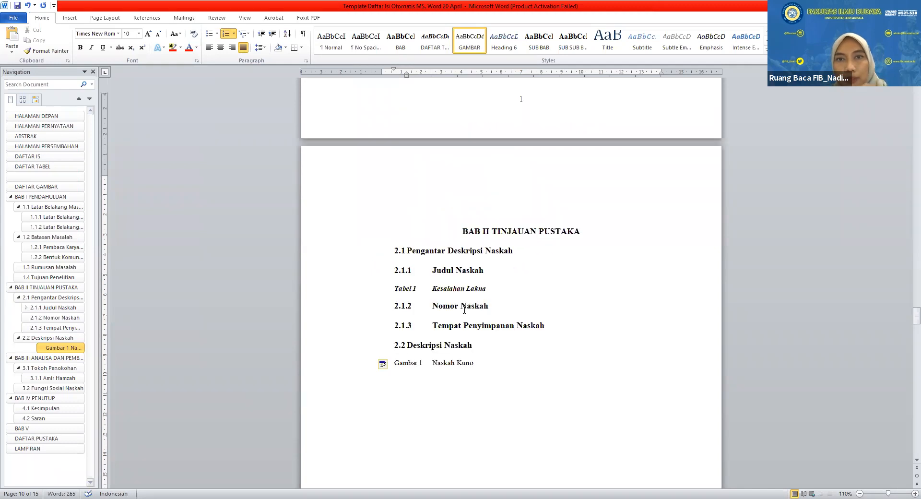
pyautogui.scroll(15, 465, 311)
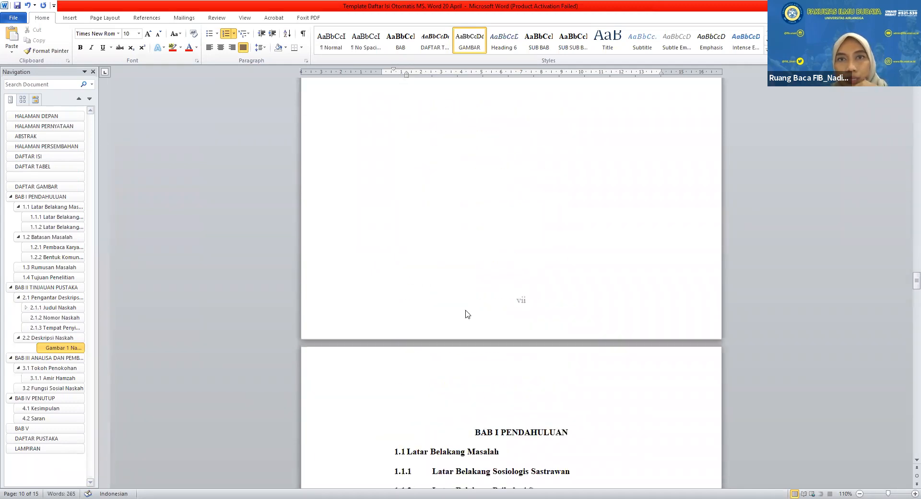
pyautogui.scroll(10, 465, 310)
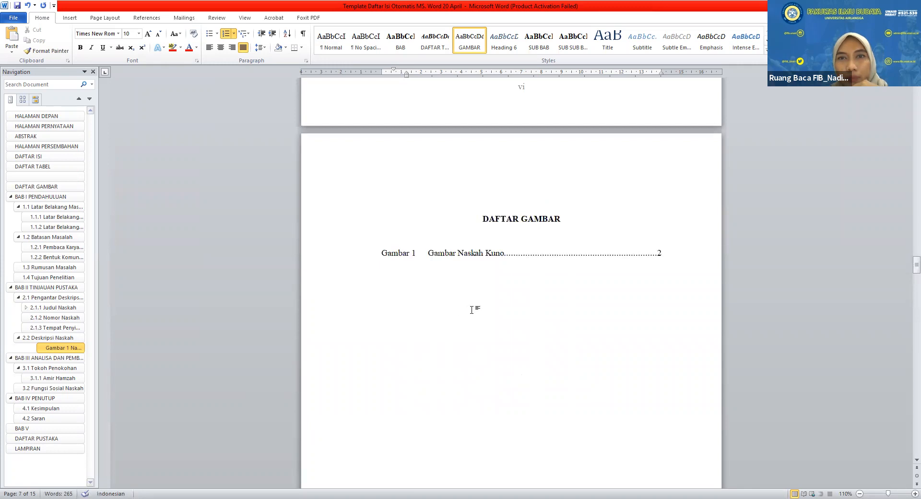
pyautogui.click(521, 219)
pyautogui.click(480, 253)
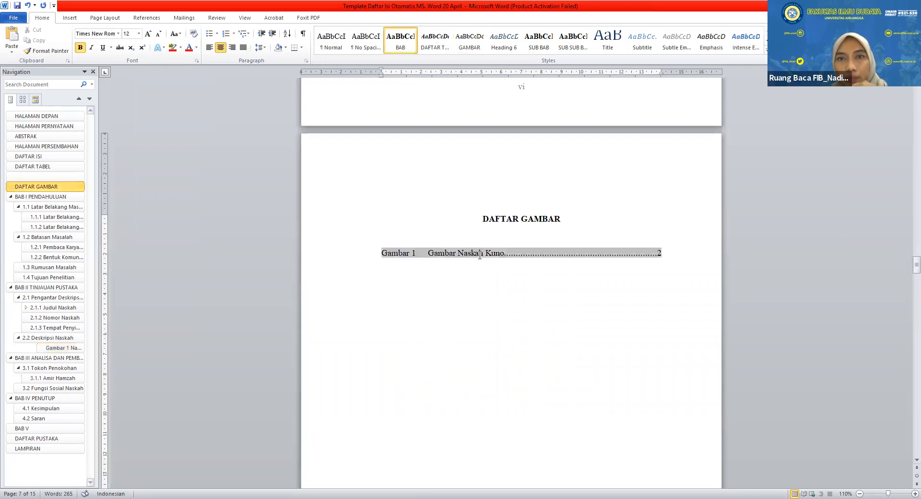
pyautogui.doubleClick(474, 253)
pyautogui.press('Left')
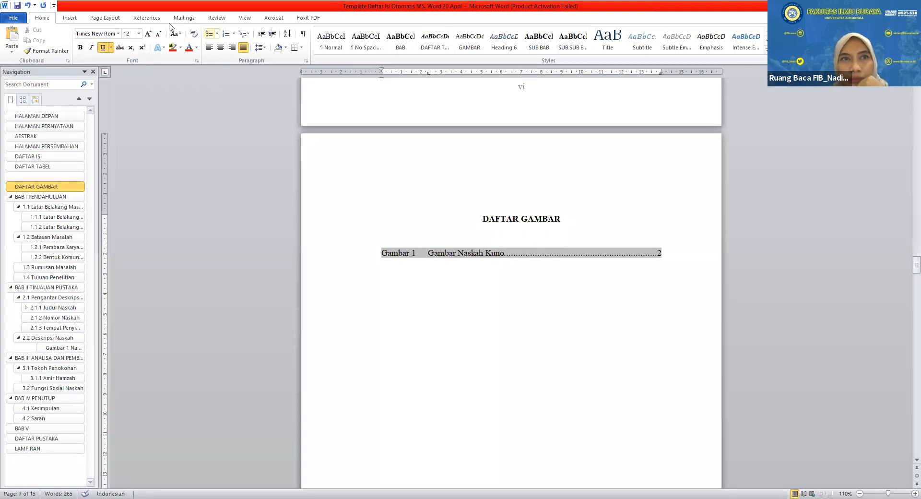
pyautogui.click(144, 20)
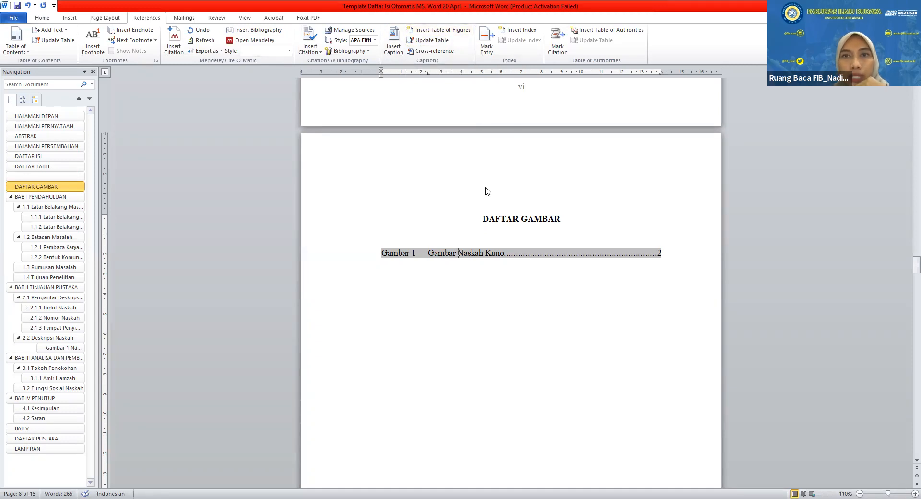
# Review the Table of Figures settings from the DAFTAR TABEL heading without inserting a list.
pyautogui.scroll(10, 485, 189)
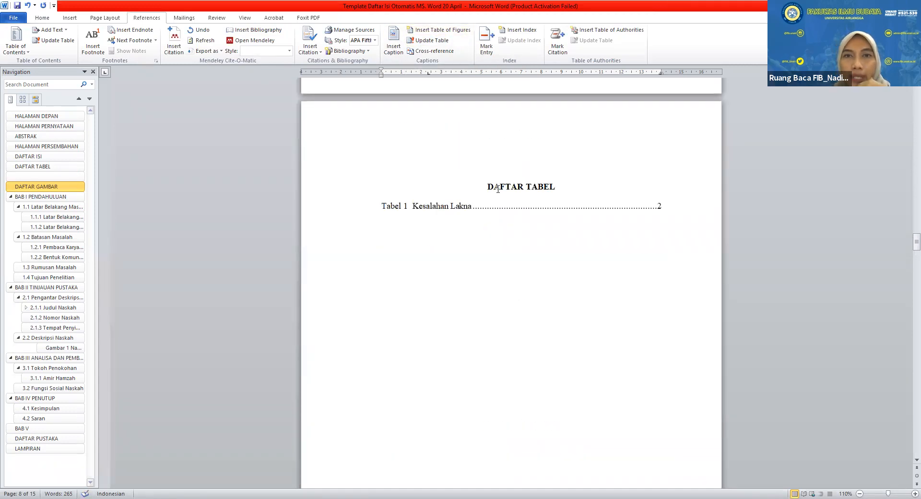
pyautogui.click(502, 190)
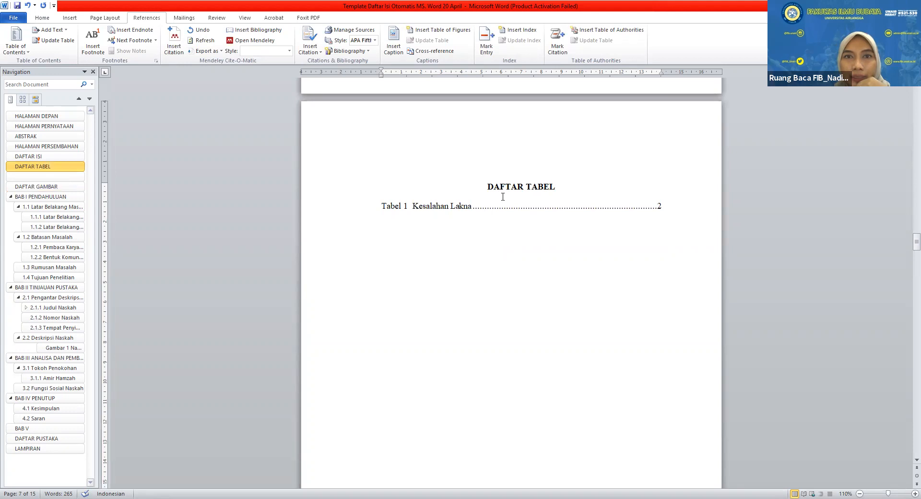
pyautogui.click(503, 205)
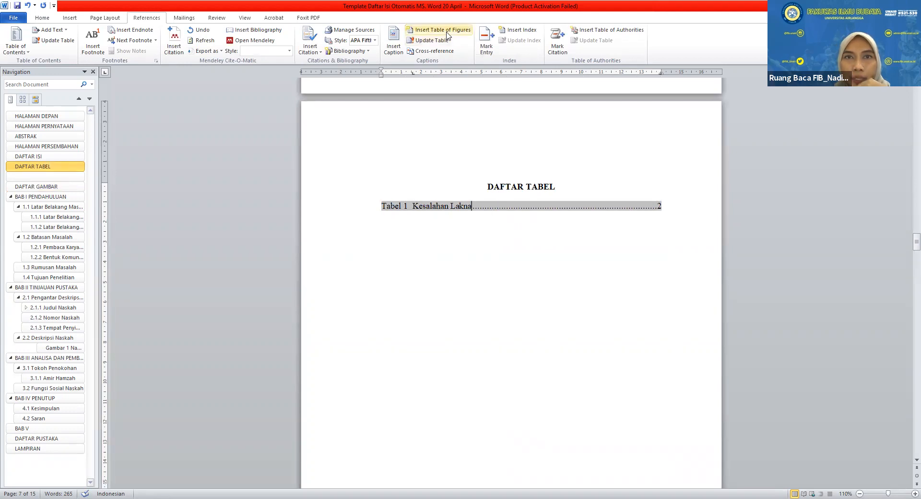
pyautogui.click(503, 187)
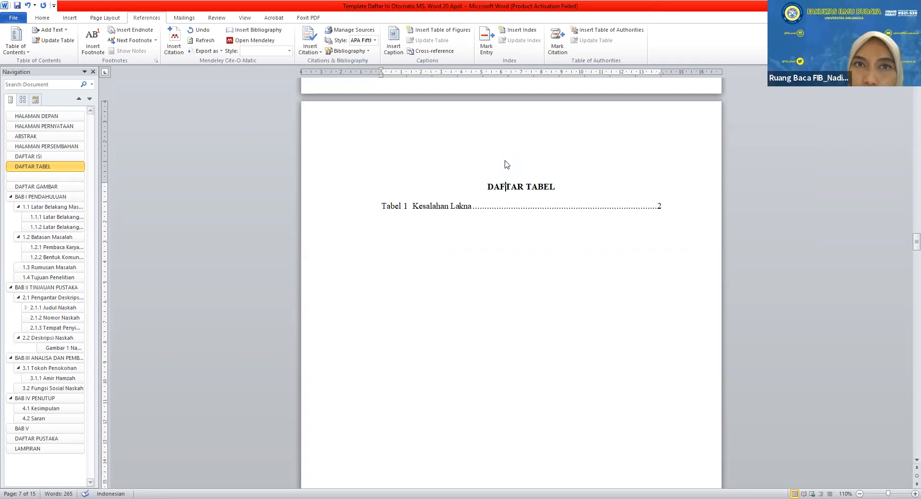
pyautogui.click(441, 32)
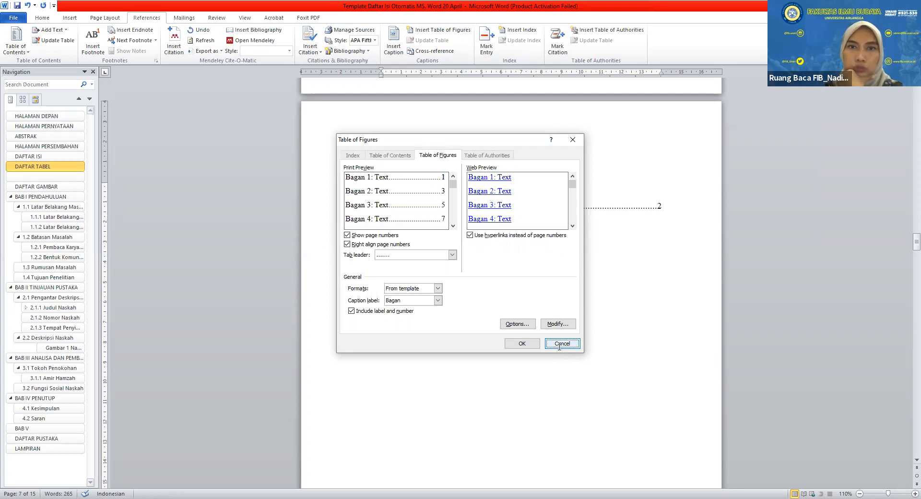
pyautogui.click(560, 348)
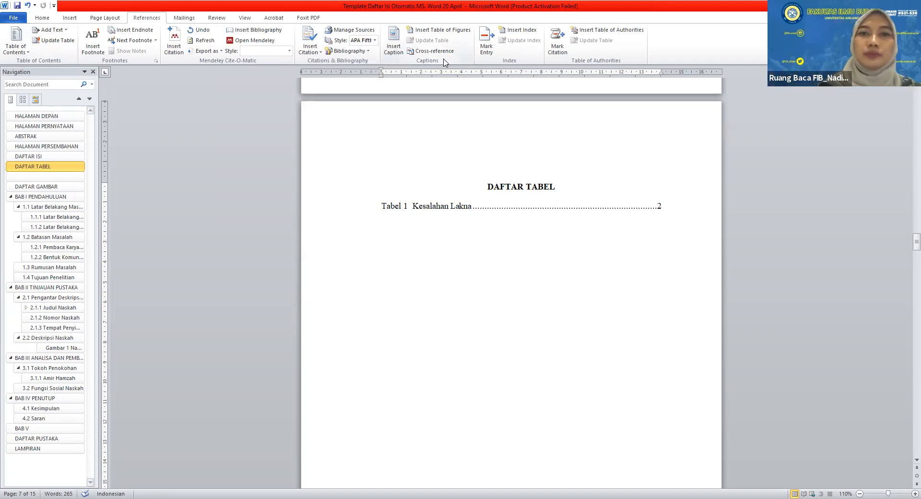
# Replace the list under DAFTAR TABEL with a new table of figures built from the Heading 4;DAFTAR TABEL style.
pyautogui.click(432, 33)
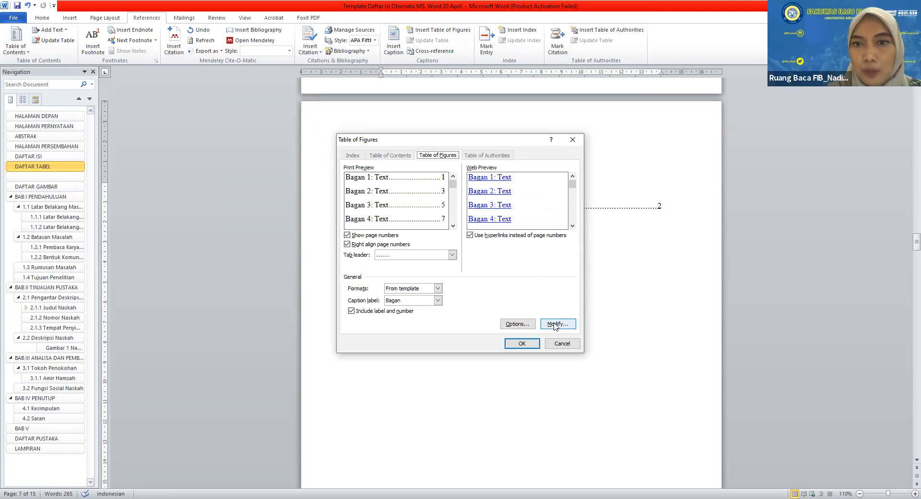
pyautogui.click(528, 325)
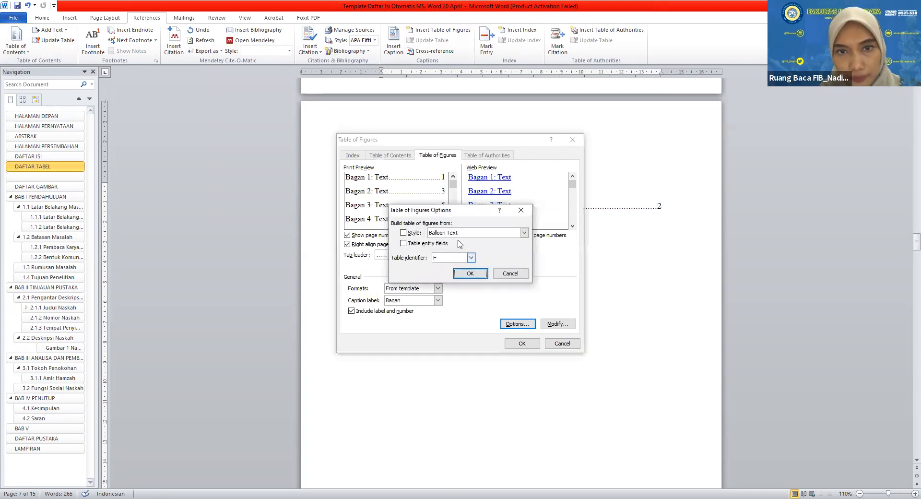
pyautogui.click(481, 236)
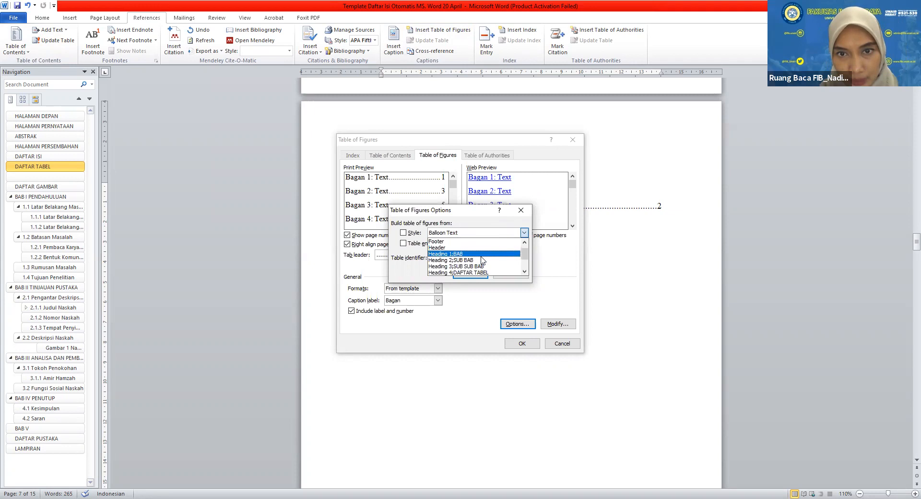
pyautogui.scroll(-1, 482, 261)
pyautogui.scroll(-1, 482, 261)
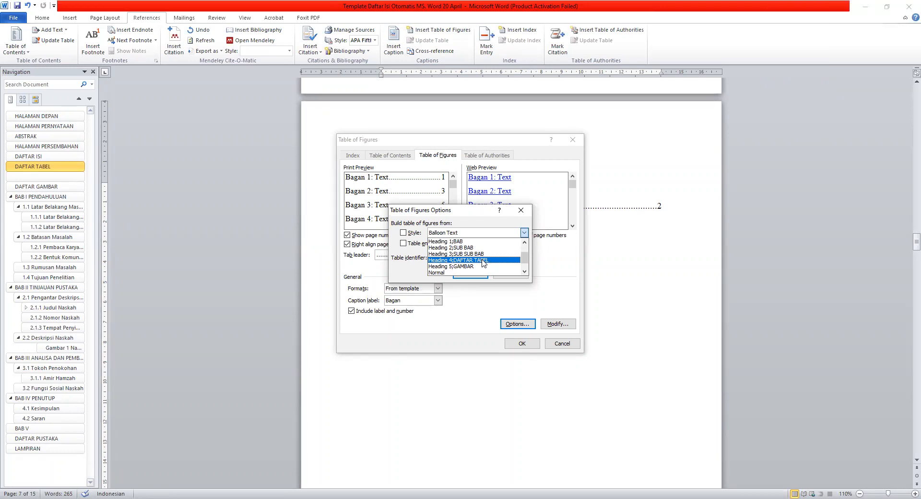
pyautogui.click(482, 260)
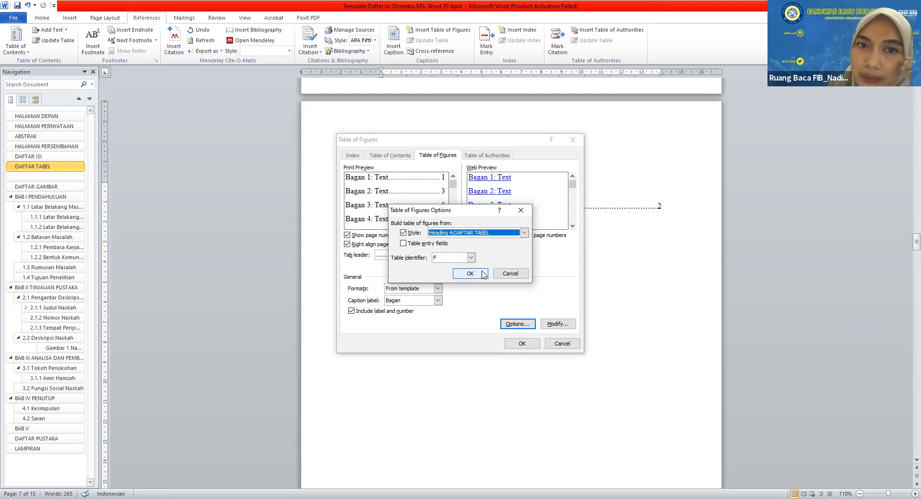
pyautogui.click(483, 272)
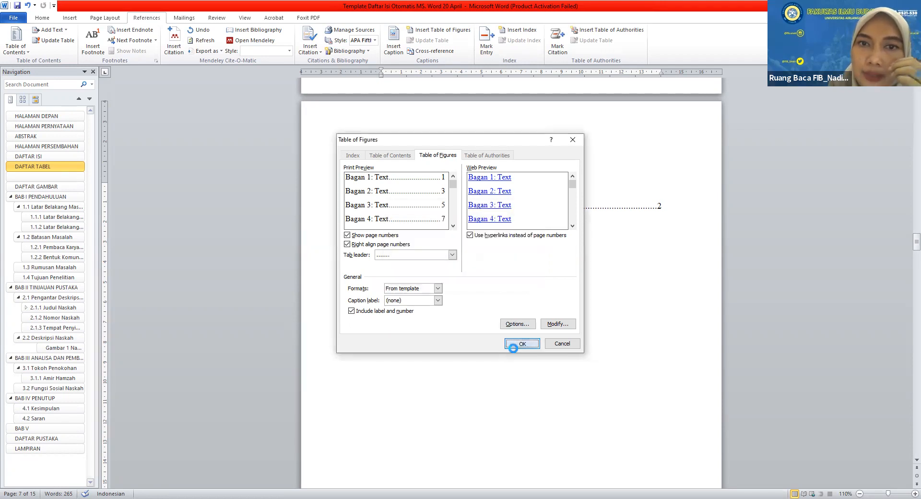
pyautogui.press('Return')
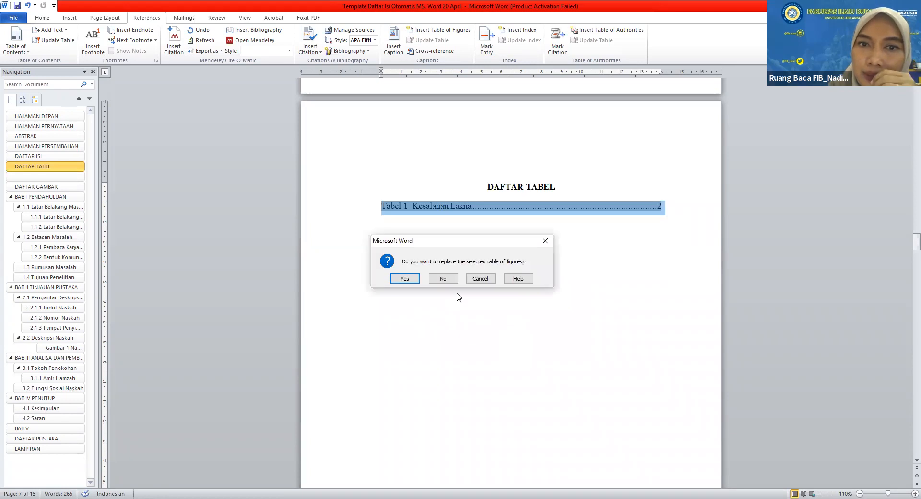
pyautogui.click(411, 280)
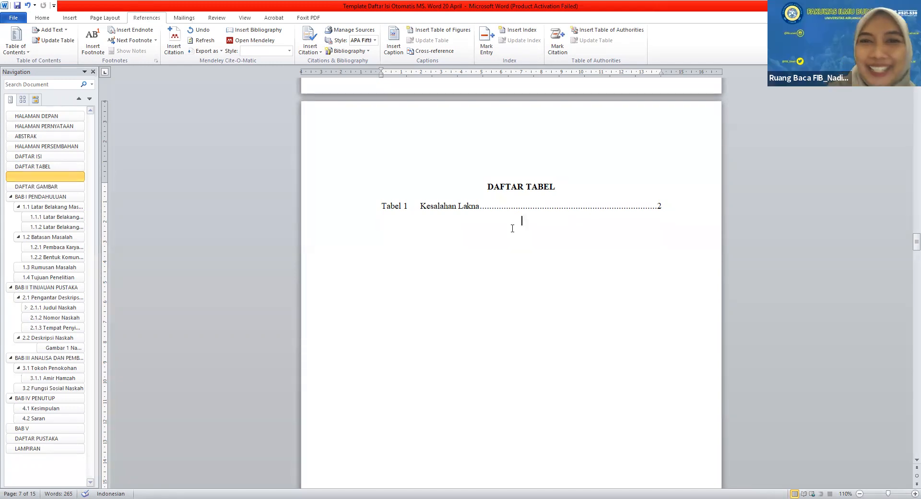
# Try to build the DAFTAR GAMBAR list from the Heading 5;GAMBAR style, agreeing to replace the selected table of figures.
pyautogui.scroll(-3, 508, 230)
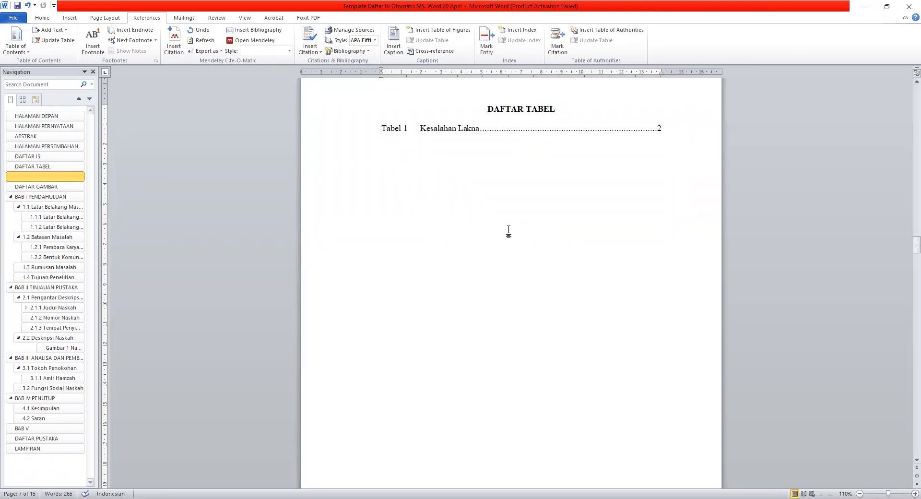
pyautogui.scroll(-10, 496, 222)
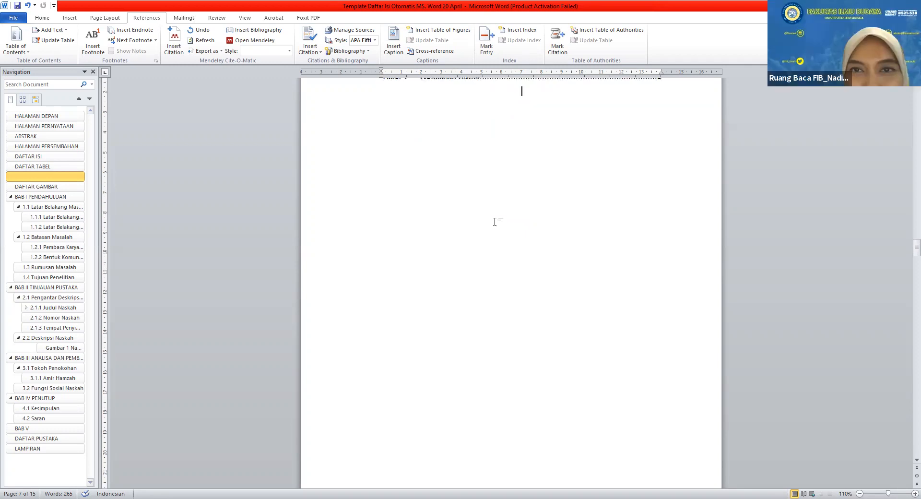
pyautogui.scroll(-1, 494, 222)
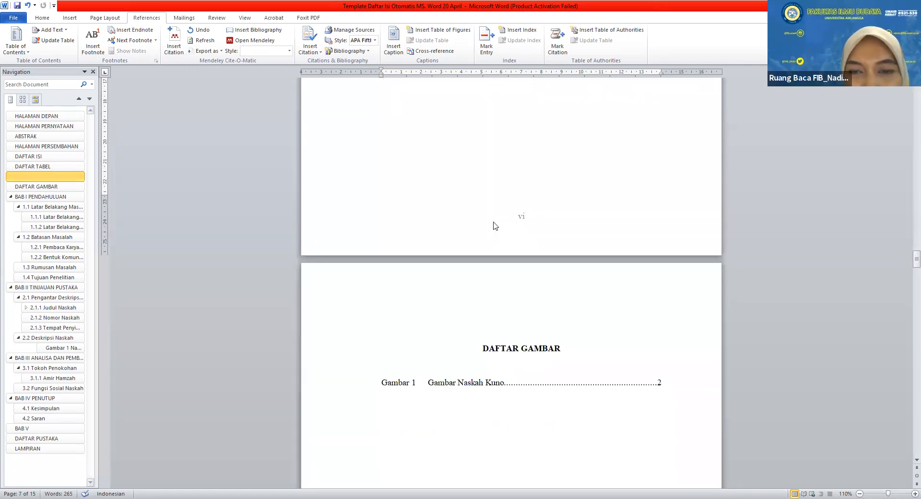
pyautogui.scroll(-2, 495, 226)
pyautogui.scroll(-2, 495, 224)
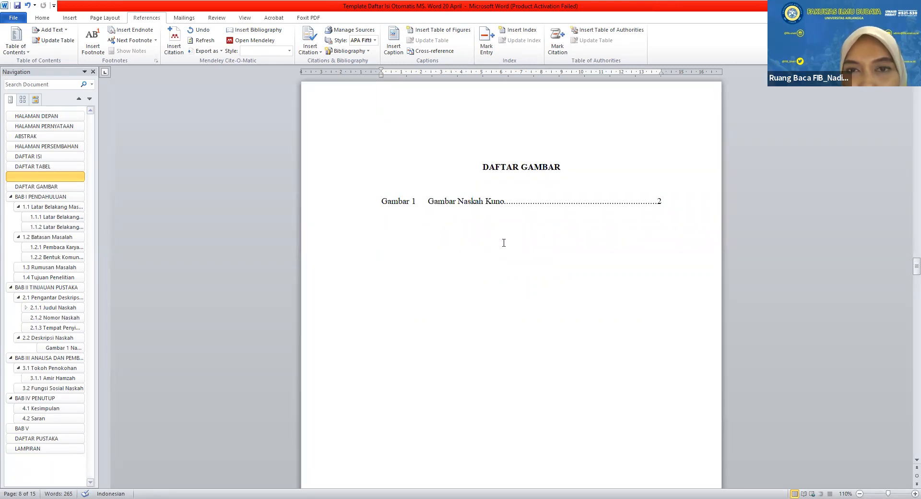
pyautogui.click(507, 230)
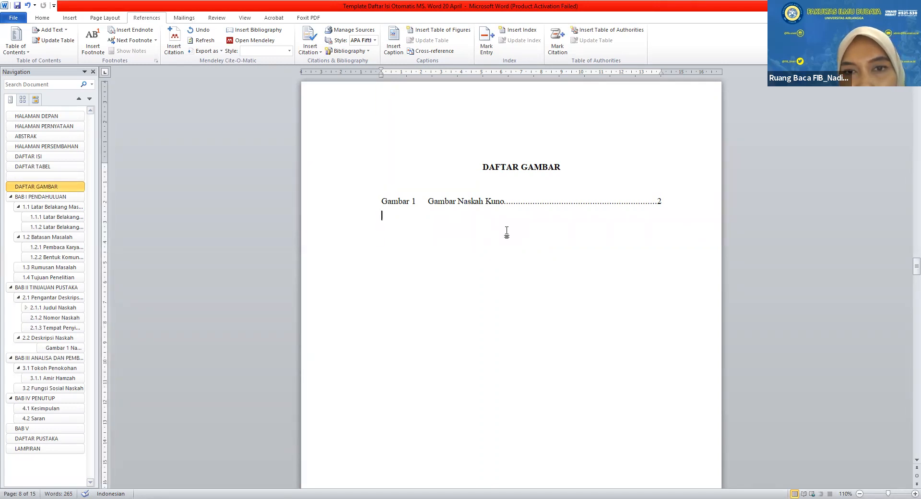
pyautogui.click(433, 30)
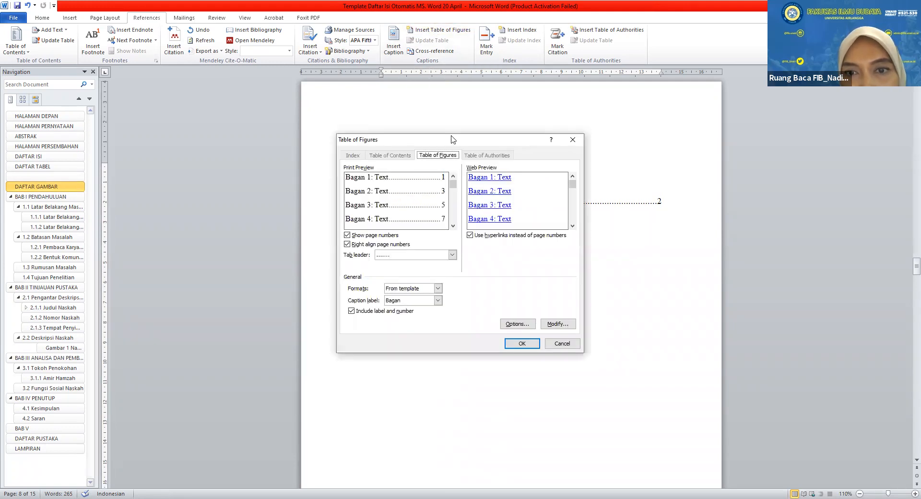
pyautogui.click(517, 324)
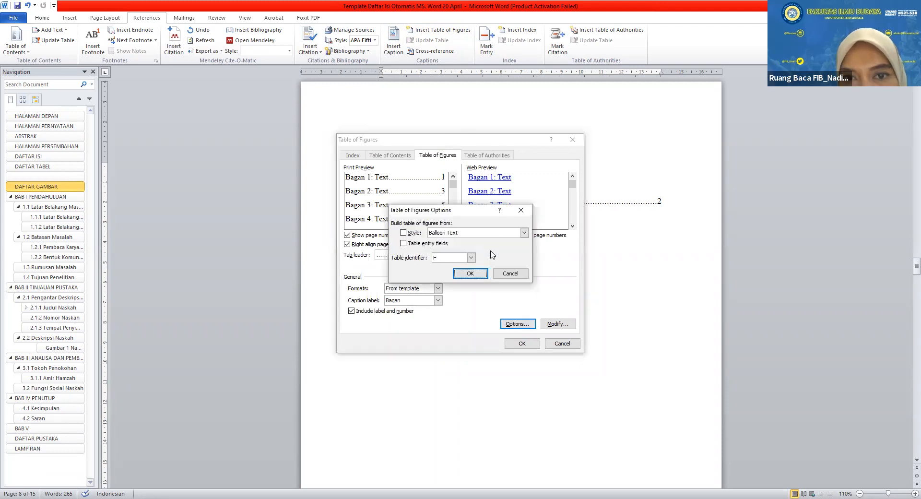
pyautogui.click(524, 233)
pyautogui.scroll(-2, 490, 263)
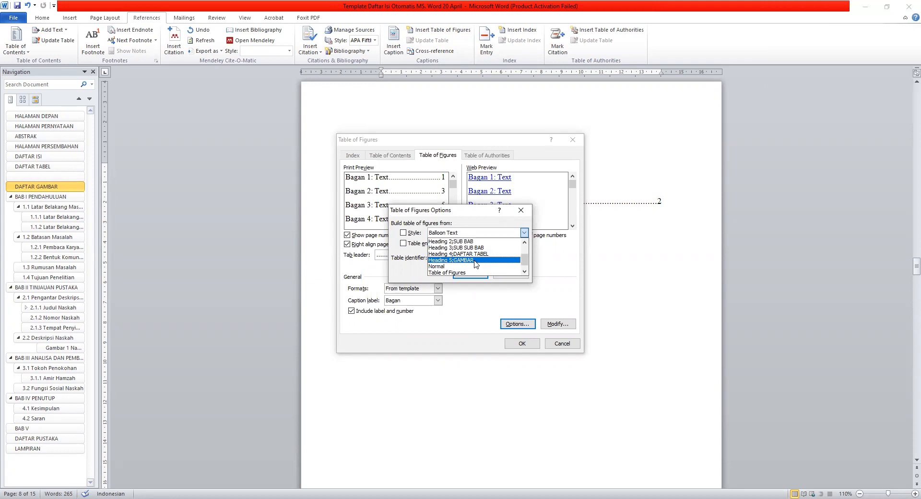
pyautogui.click(475, 260)
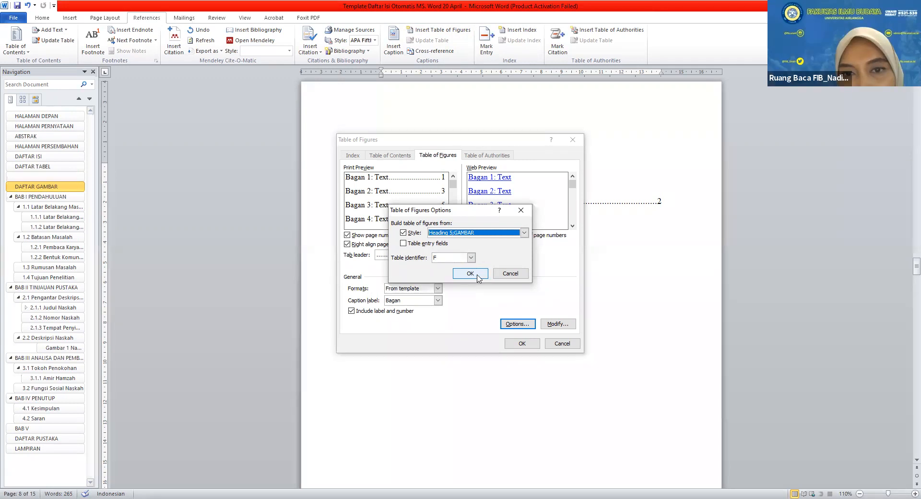
pyautogui.click(470, 273)
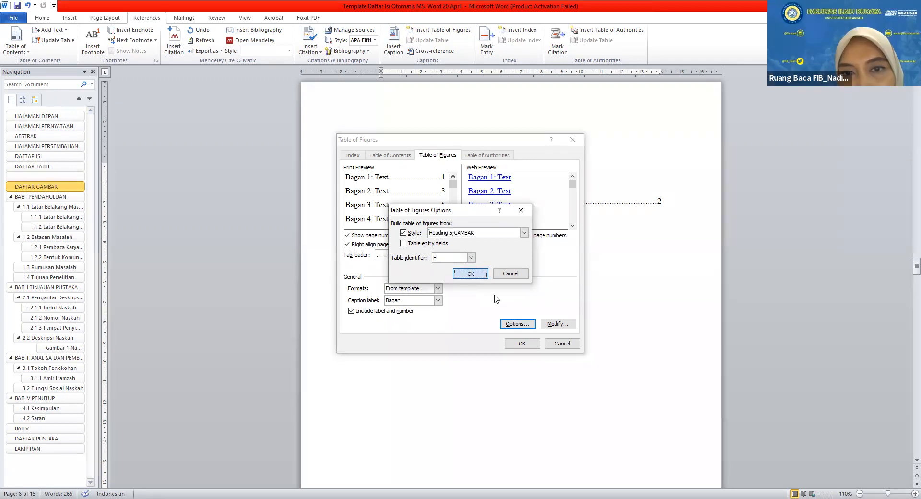
pyautogui.click(513, 346)
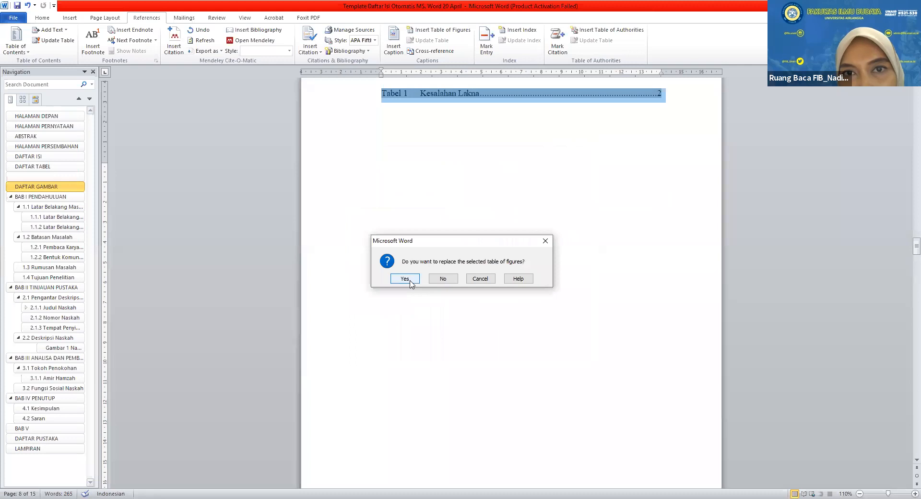
pyautogui.click(411, 281)
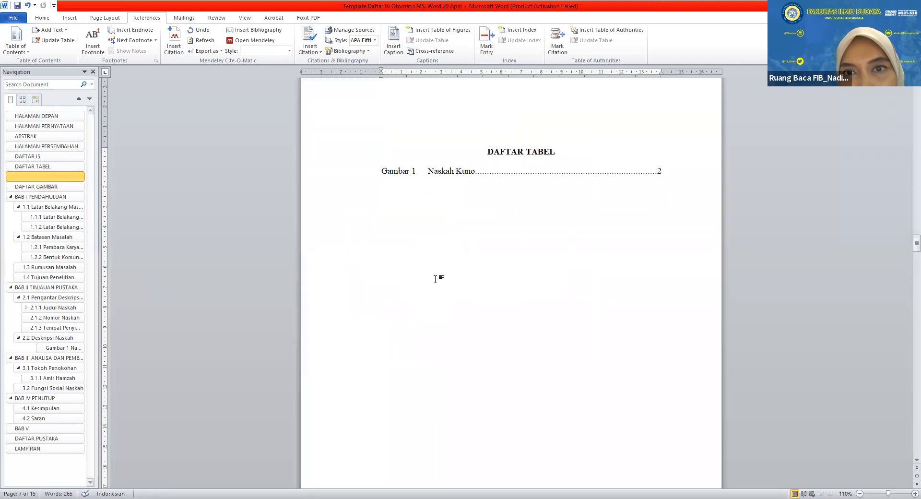
# Undo the last table of figures replacement and check the list under DAFTAR TABEL.
pyautogui.scroll(-6, 435, 279)
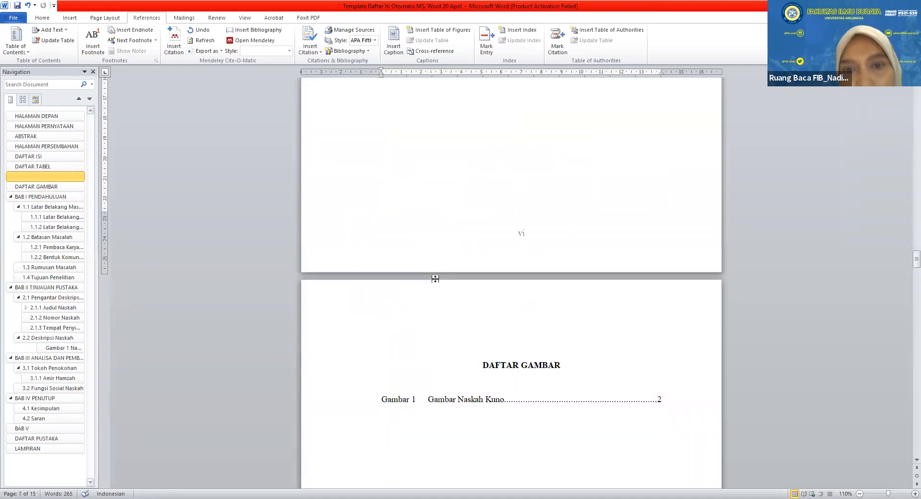
pyautogui.scroll(3, 436, 277)
pyautogui.hotkey('ctrl', 'z')
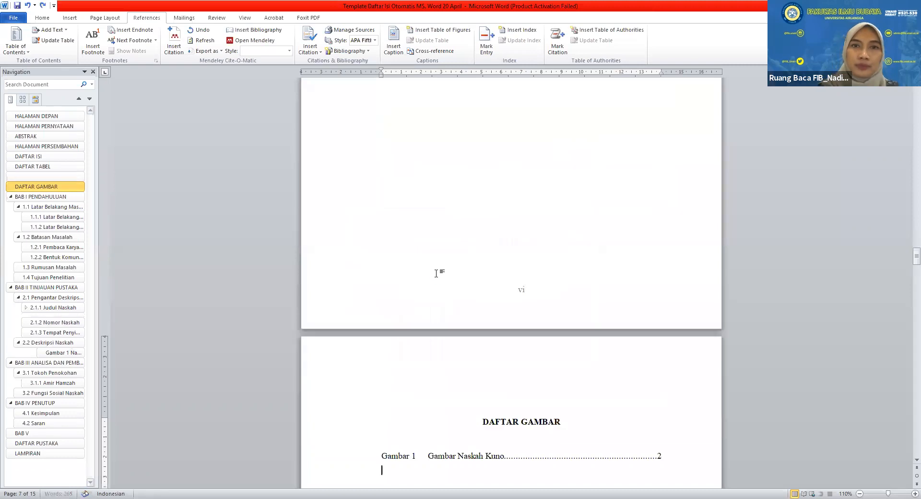
pyautogui.scroll(7, 437, 274)
pyautogui.scroll(6, 436, 274)
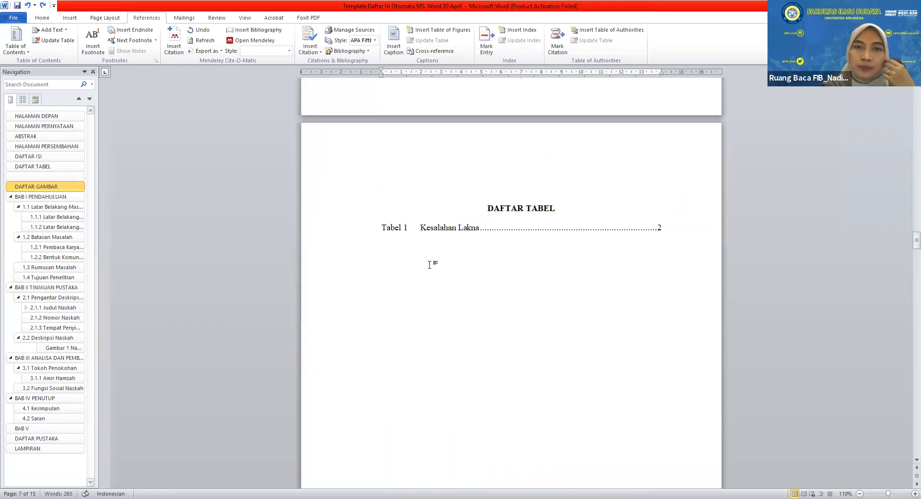
# Examine the entry under DAFTAR GAMBAR and compare it with the list under DAFTAR TABEL.
pyautogui.scroll(-8, 430, 264)
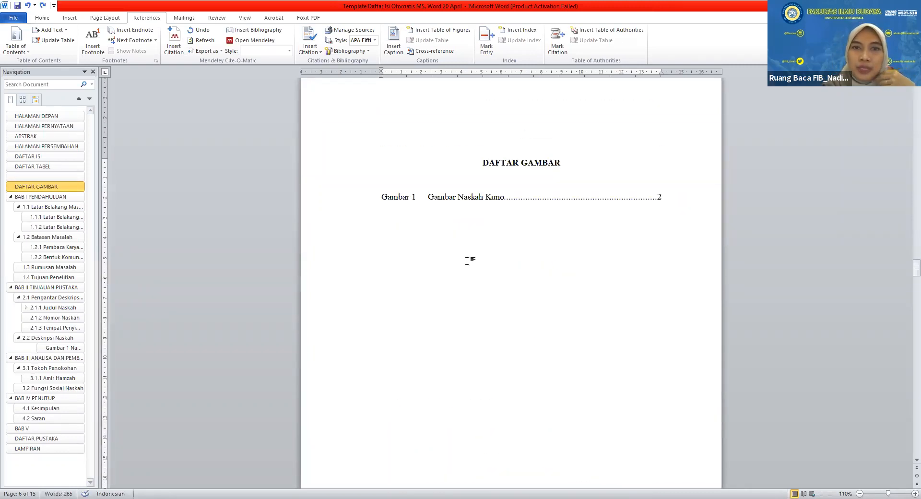
pyautogui.click(460, 197)
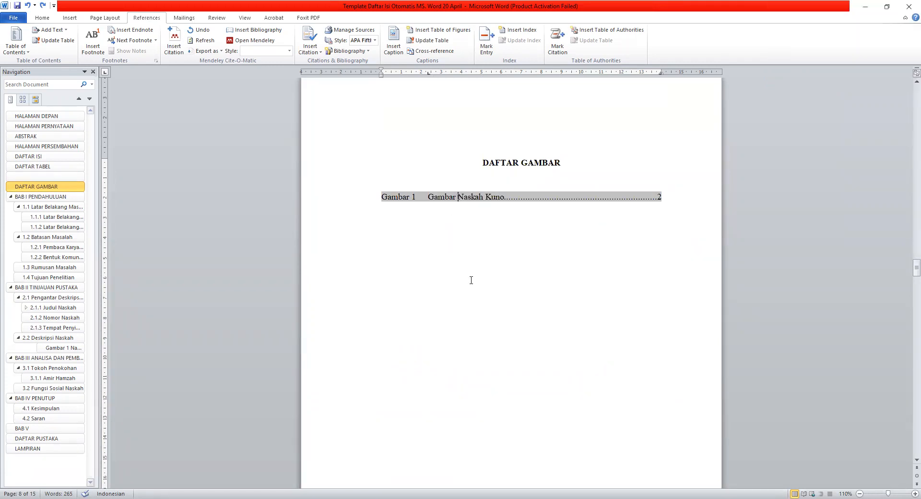
pyautogui.scroll(-4, 471, 280)
pyautogui.scroll(2, 472, 281)
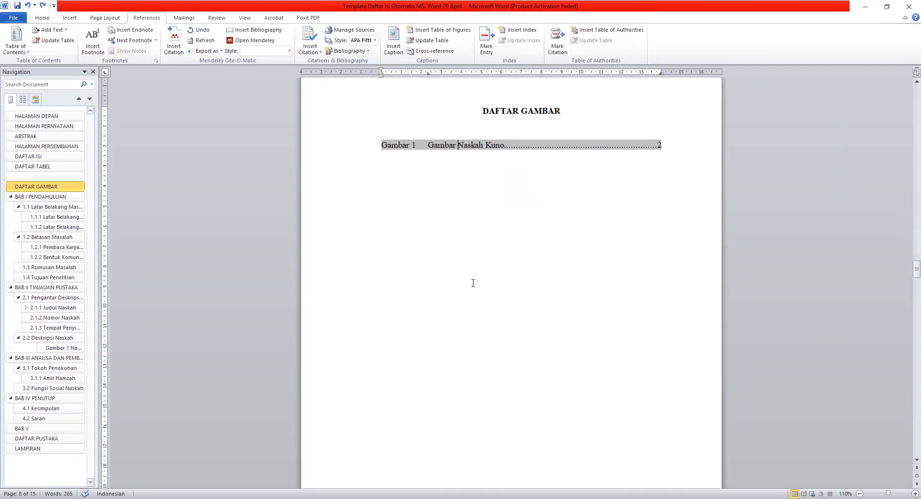
pyautogui.click(68, 177)
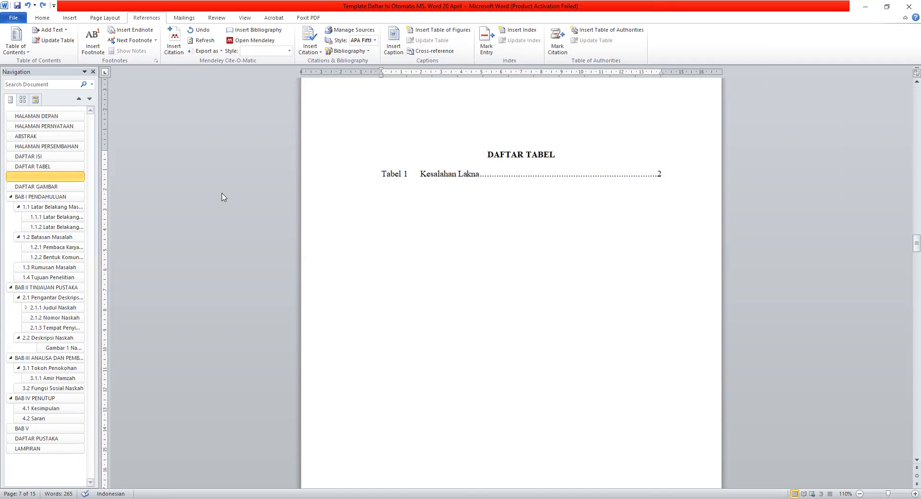
pyautogui.click(72, 187)
pyautogui.scroll(2, 485, 238)
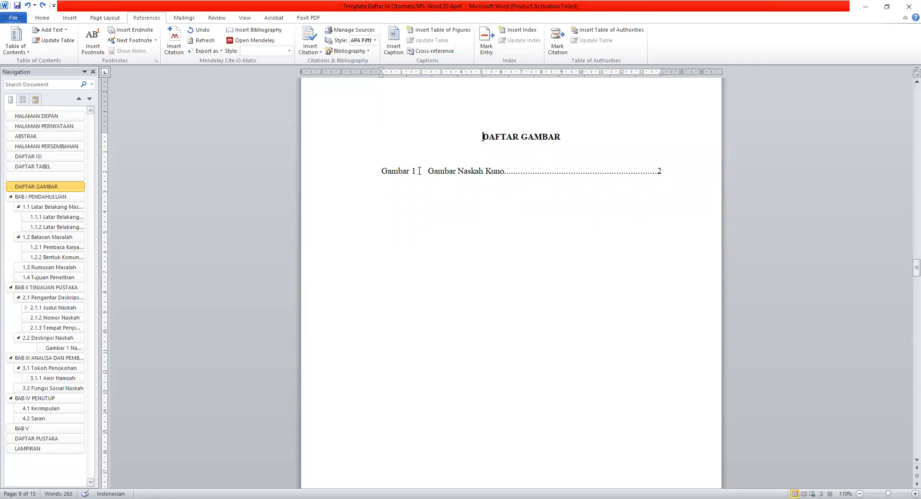
pyautogui.scroll(-3, 420, 173)
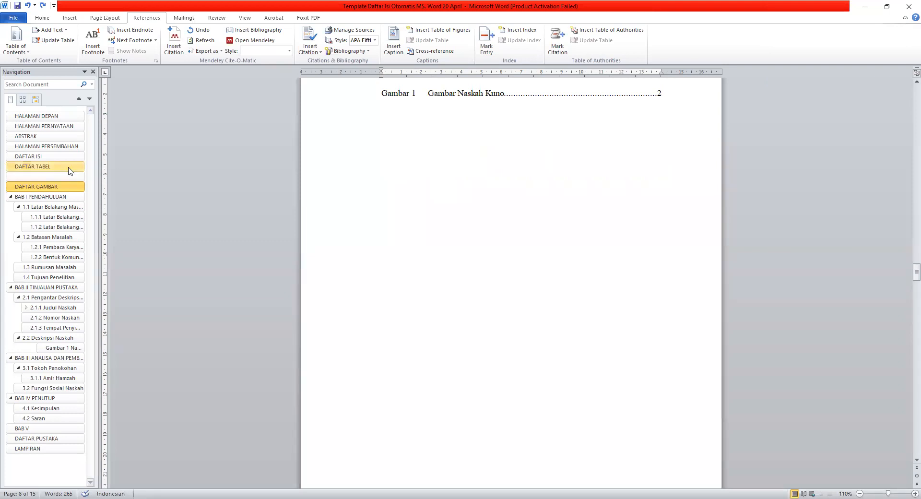
# Replace the HALAMAN DEPAN heading text on the first page with SKRIPSI.
pyautogui.click(54, 121)
pyautogui.click(56, 128)
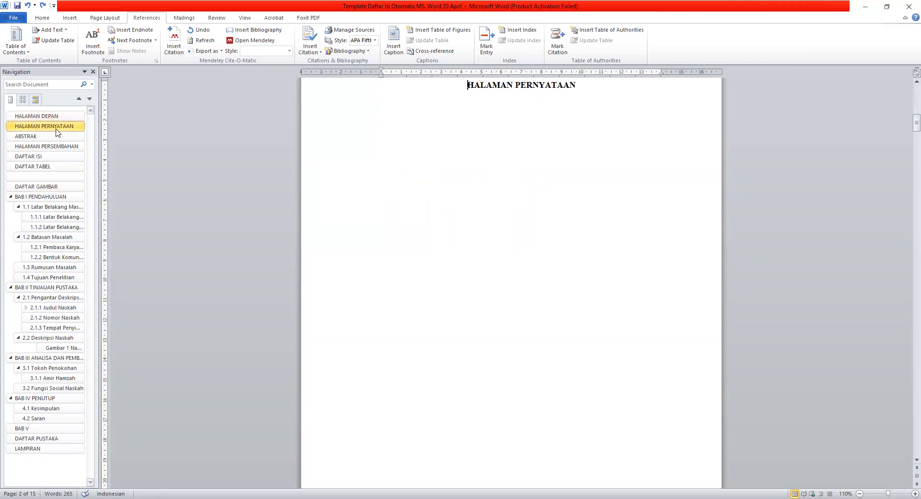
pyautogui.click(56, 119)
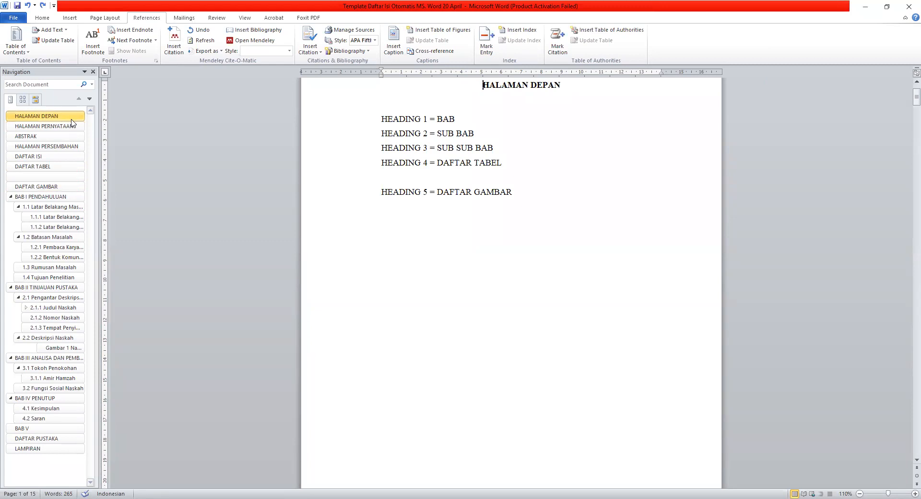
pyautogui.scroll(3, 412, 169)
pyautogui.scroll(1, 412, 169)
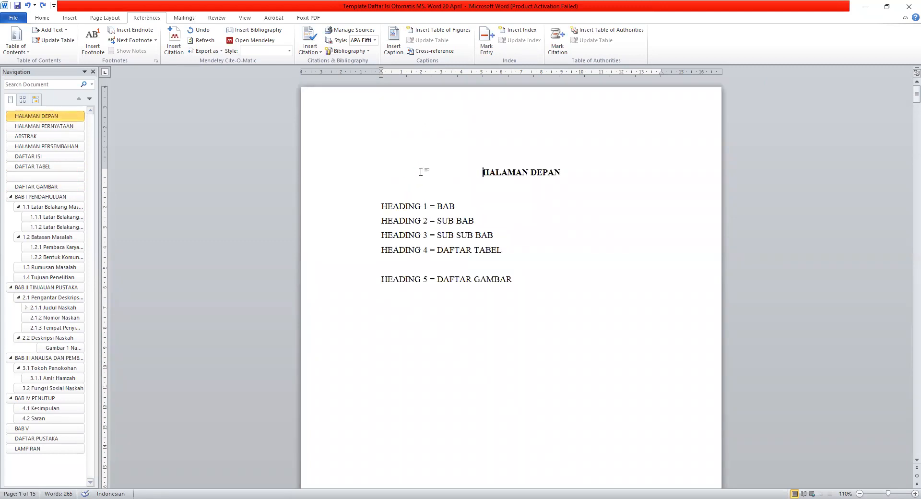
pyautogui.moveTo(561, 173); pyautogui.dragTo(497, 174)
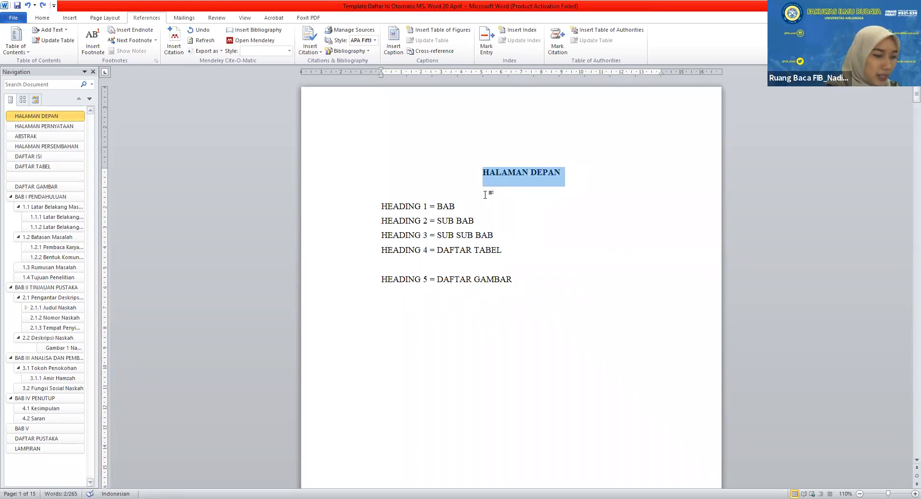
pyautogui.press('BackSpace')
pyautogui.write('SKRIPSI')
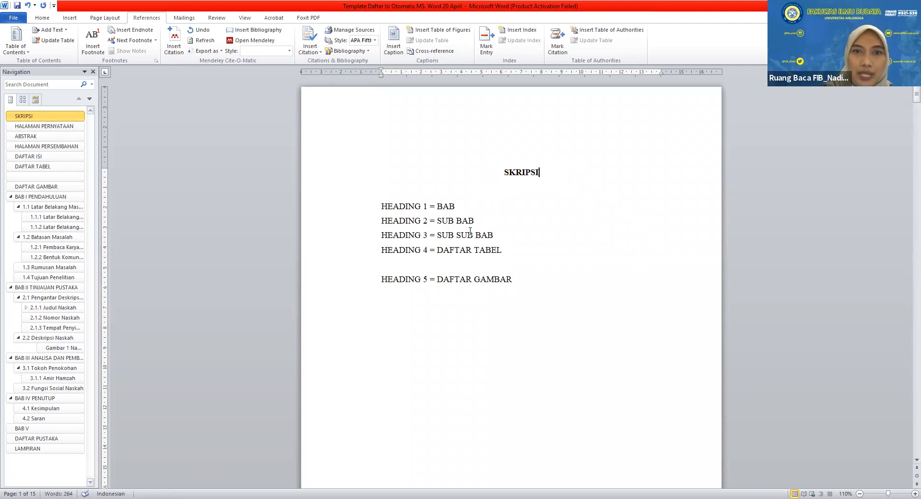
# Replace the heading-level list below SKRIPSI with the title "VARIASI DIALEK BAHASA JAWA DI WILAYAH KECAMATAN UJUNG PANGKAH, KABUPATEN GRESIK....".
pyautogui.moveTo(382, 206); pyautogui.dragTo(504, 281)
pyautogui.press('Delete')
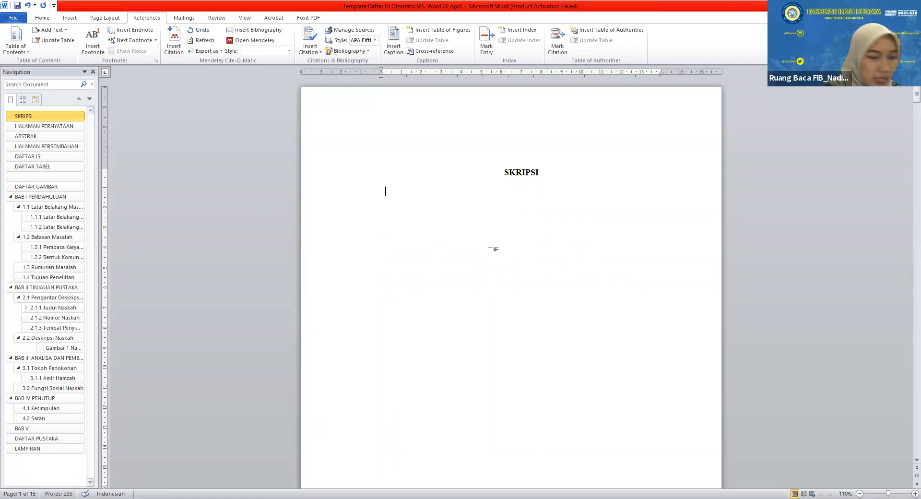
pyautogui.write('VARIASI')
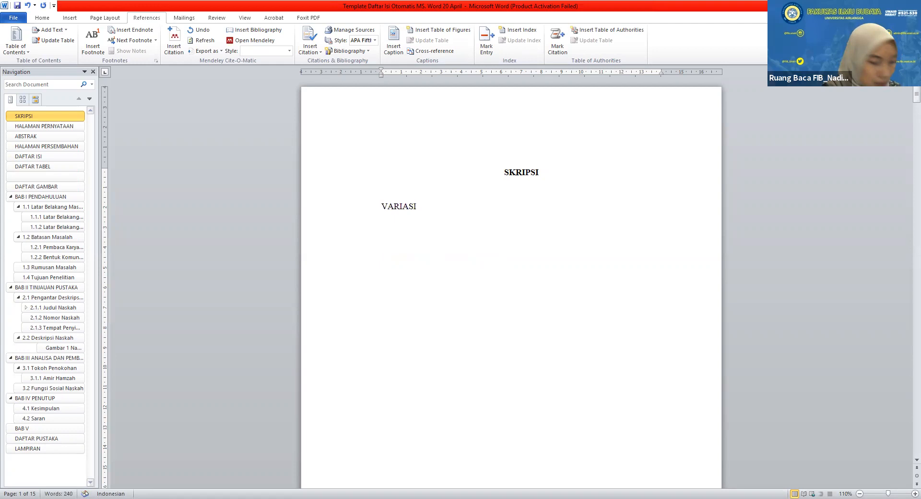
pyautogui.write(' DIALE')
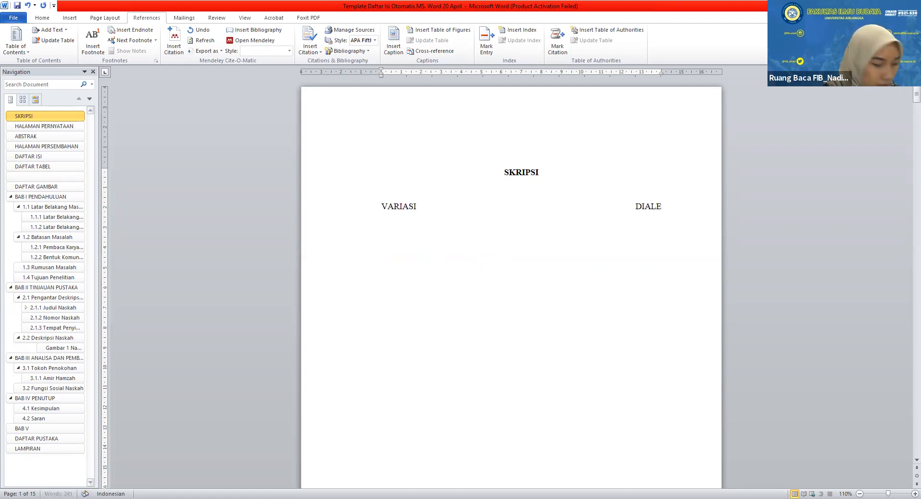
pyautogui.write('K BAHASA ')
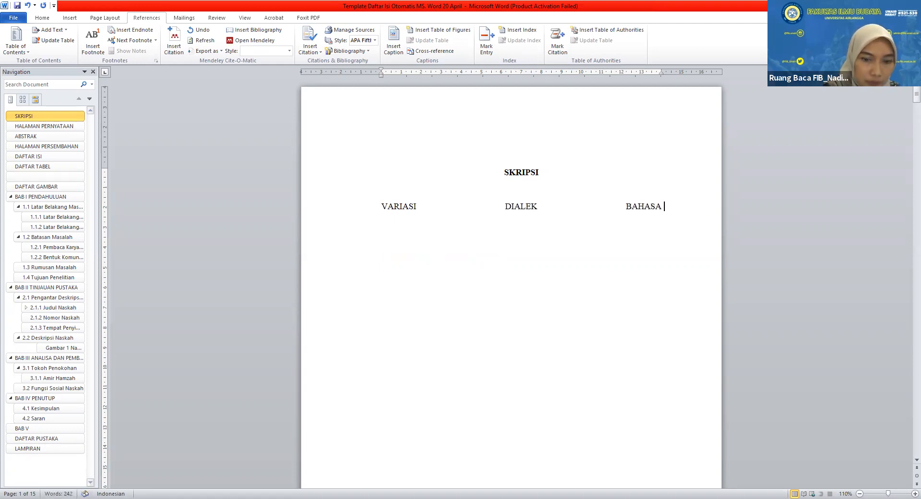
pyautogui.write('JAWA DI WI')
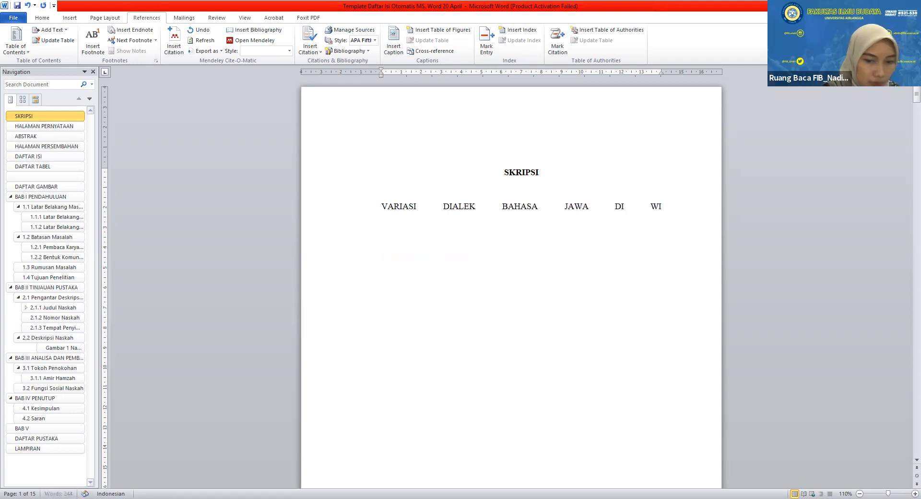
pyautogui.write('LAYAH KECA')
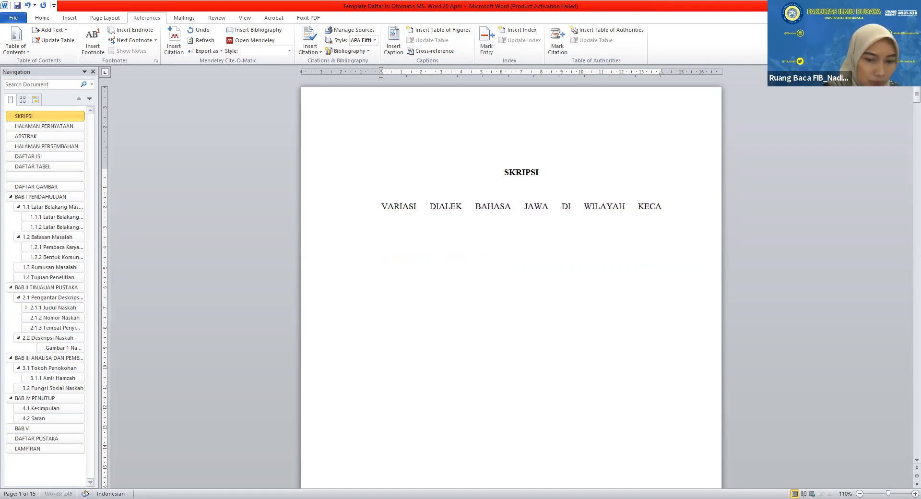
pyautogui.write('MATAN UJUN')
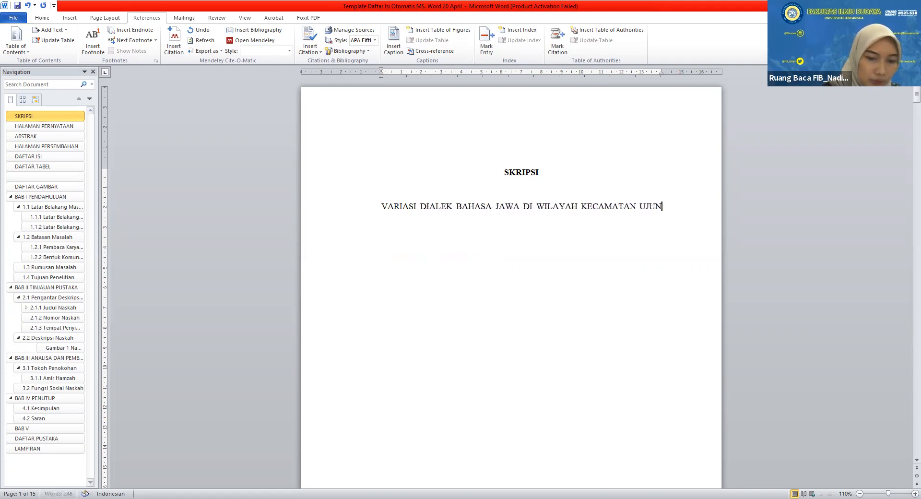
pyautogui.write('G PANGKAH, KAB')
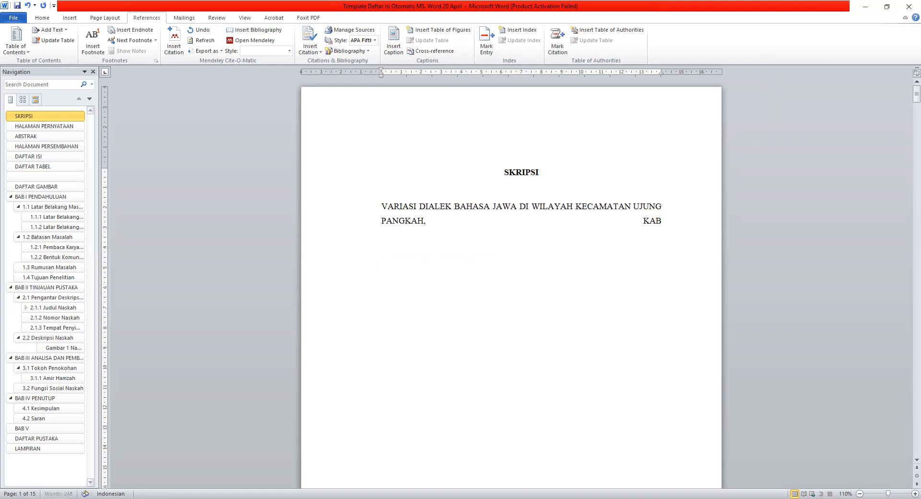
pyautogui.write('UPATEN GRES')
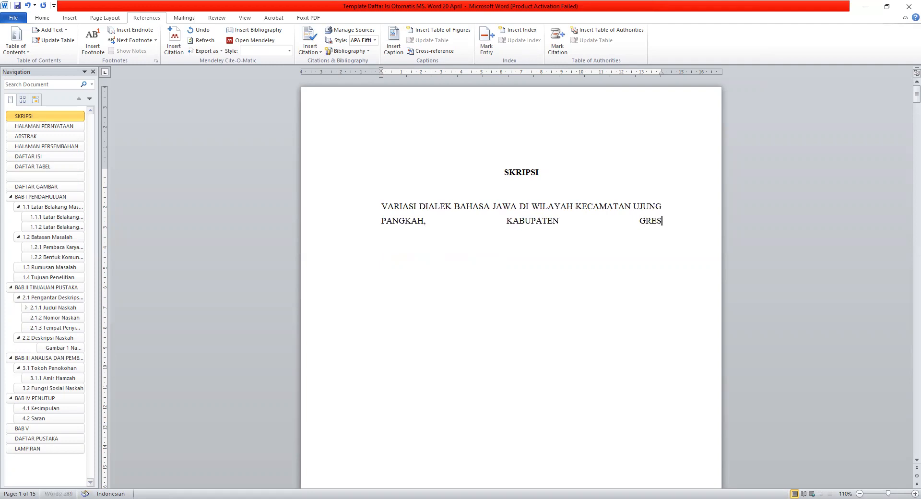
pyautogui.write('IK....')
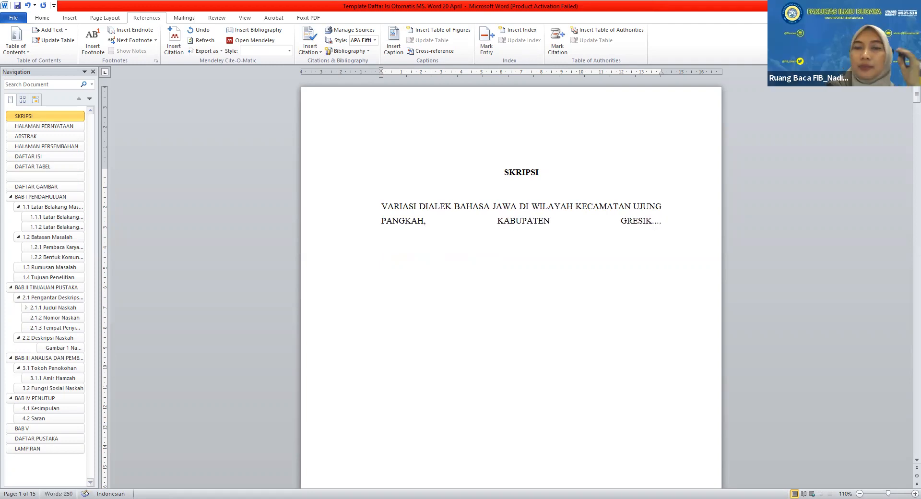
# Centre the two-line thesis title below SKRIPSI on the first page and make it bold.
pyautogui.click(381, 205)
pyautogui.keyDown('shift'); pyautogui.click(665, 237); pyautogui.keyUp('shift')
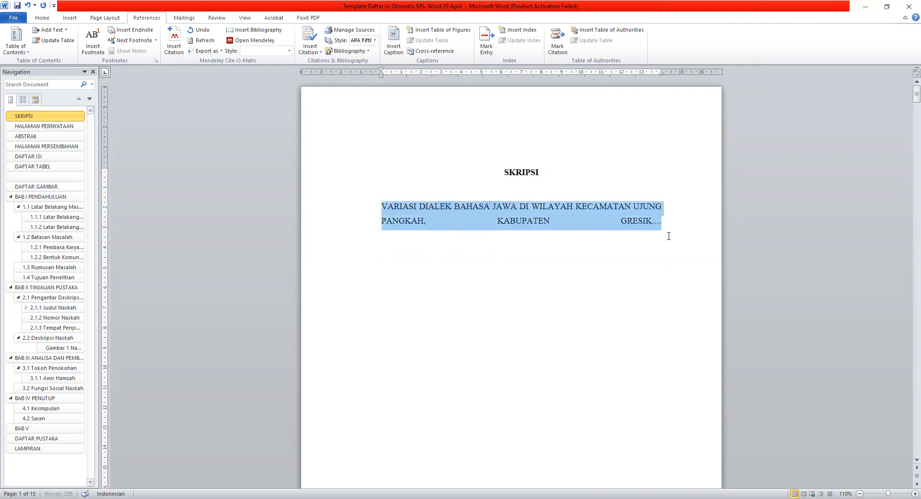
pyautogui.click(42, 17)
pyautogui.click(220, 48)
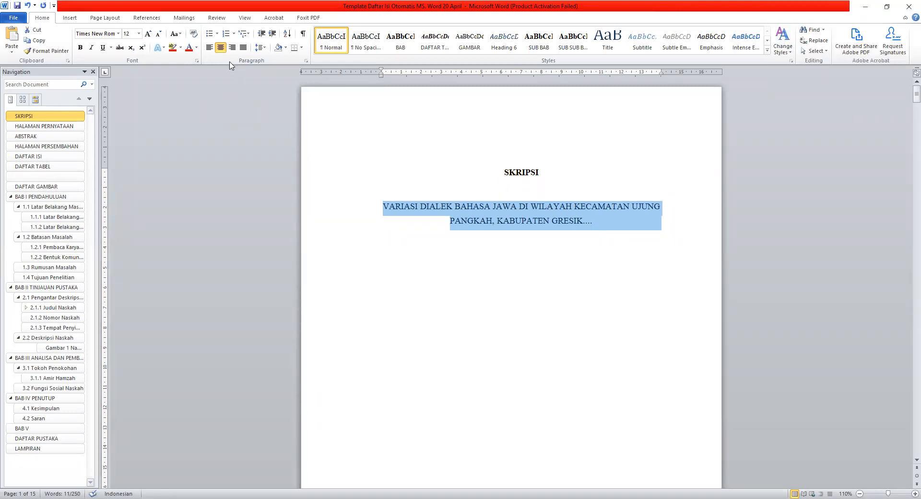
pyautogui.click(80, 48)
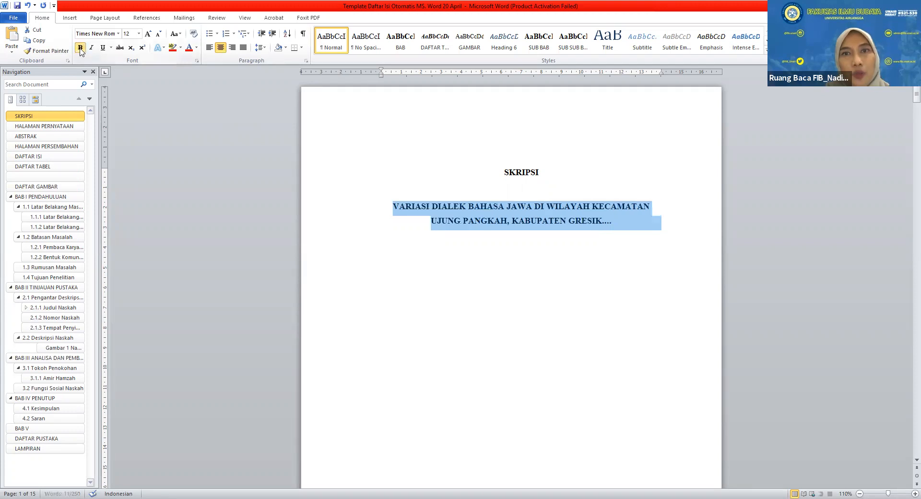
pyautogui.click(528, 281)
# Examine the rest of the front page down to the start of the HALAMAN PERNYATAAN page.
pyautogui.scroll(-3, 532, 277)
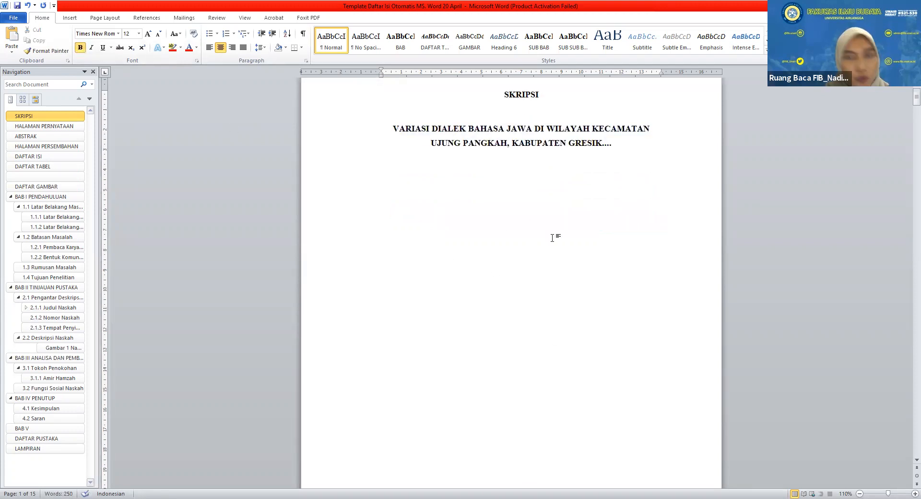
pyautogui.scroll(-2, 531, 390)
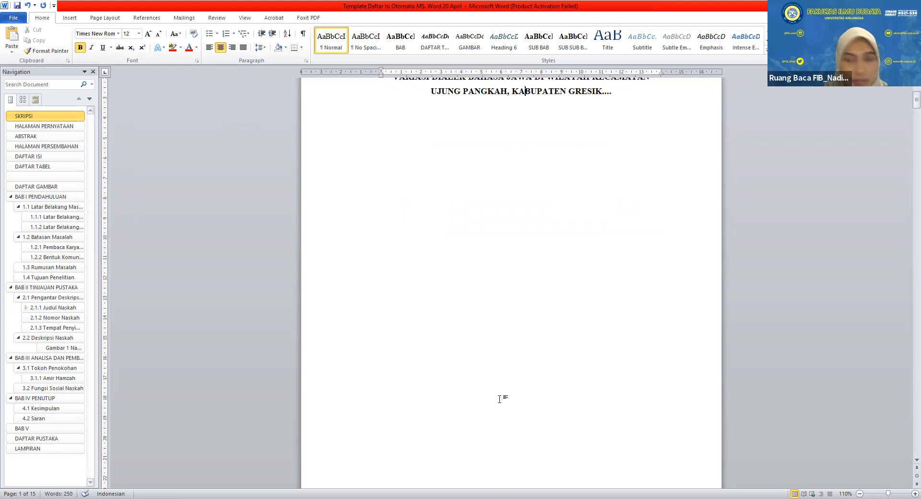
pyautogui.scroll(-5, 585, 413)
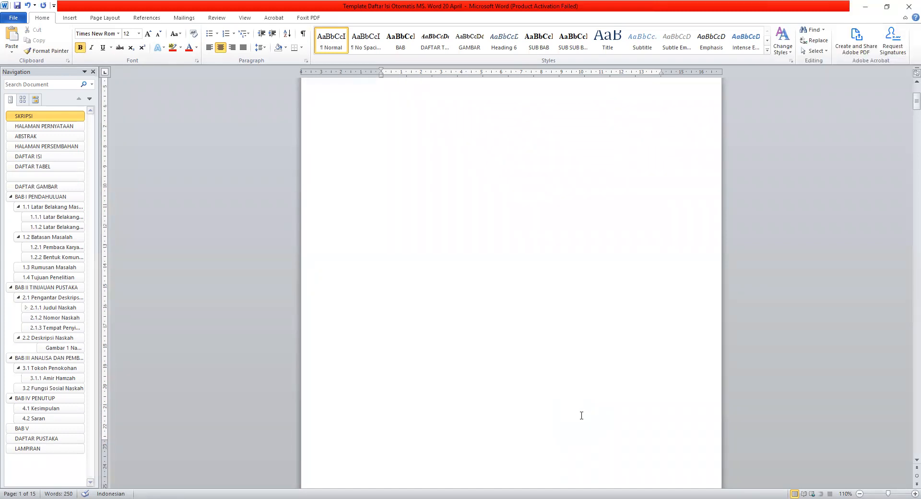
pyautogui.scroll(5, 428, 263)
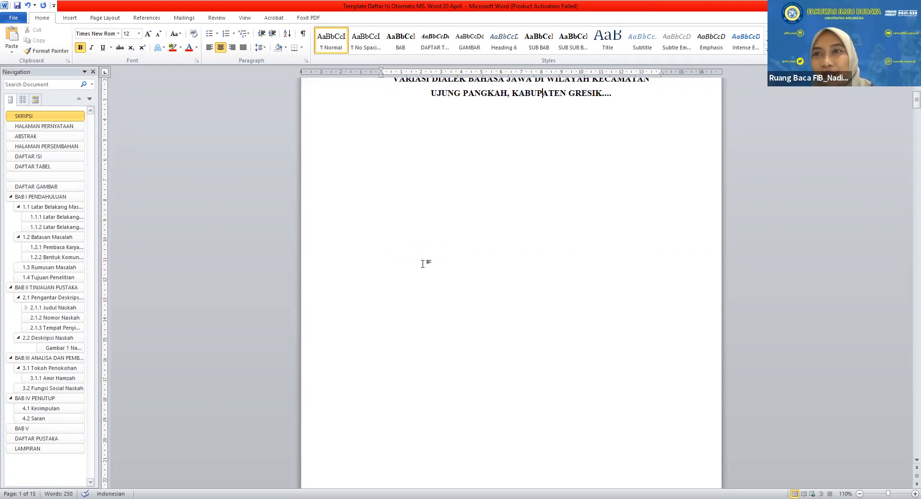
pyautogui.scroll(-3, 444, 275)
pyautogui.scroll(-4, 444, 275)
pyautogui.scroll(3, 444, 276)
pyautogui.scroll(-3, 444, 276)
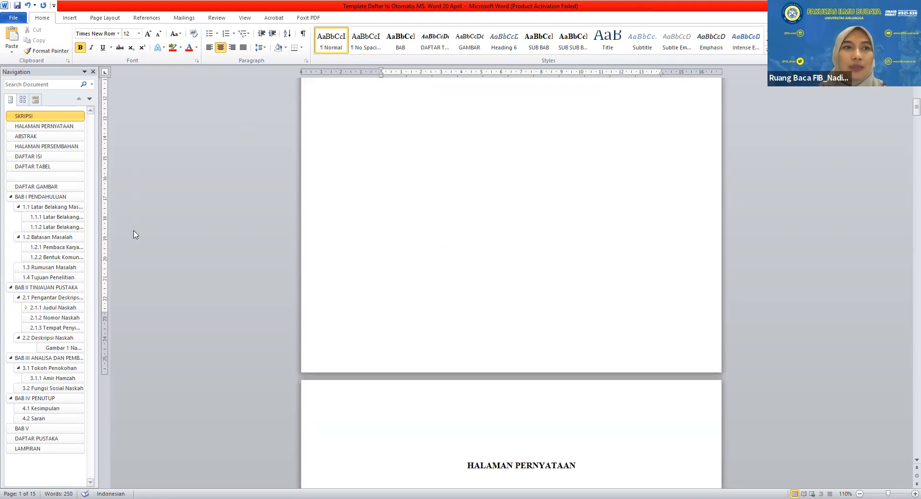
# Try to split the BAB I PENDAHULUAN heading with a paragraph break before PENDAHULUAN, and remove the break again.
pyautogui.click(48, 197)
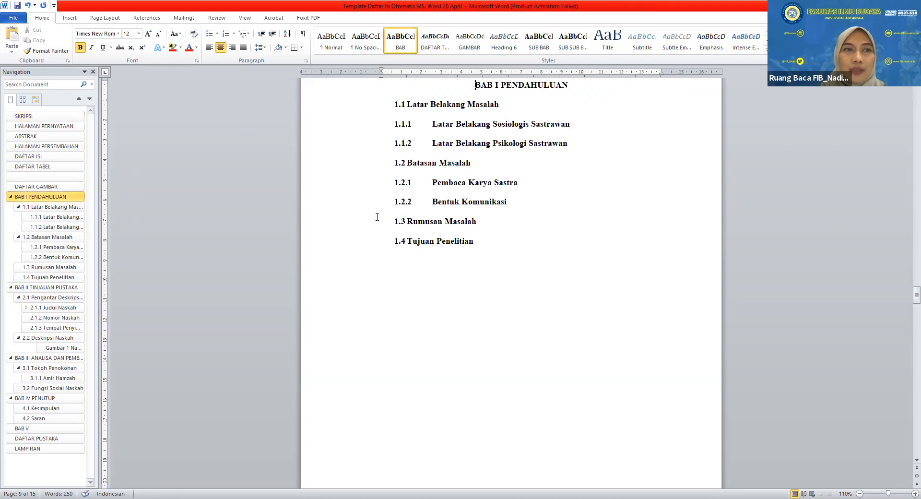
pyautogui.scroll(2, 377, 217)
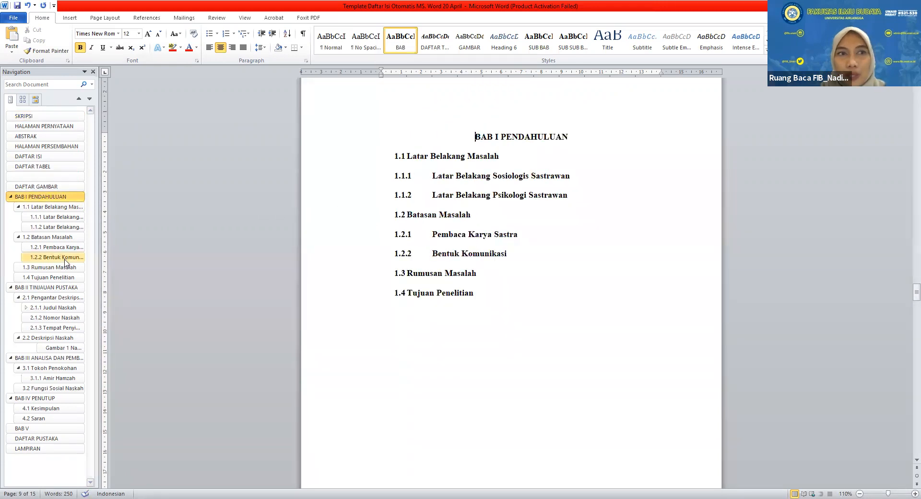
pyautogui.click(57, 287)
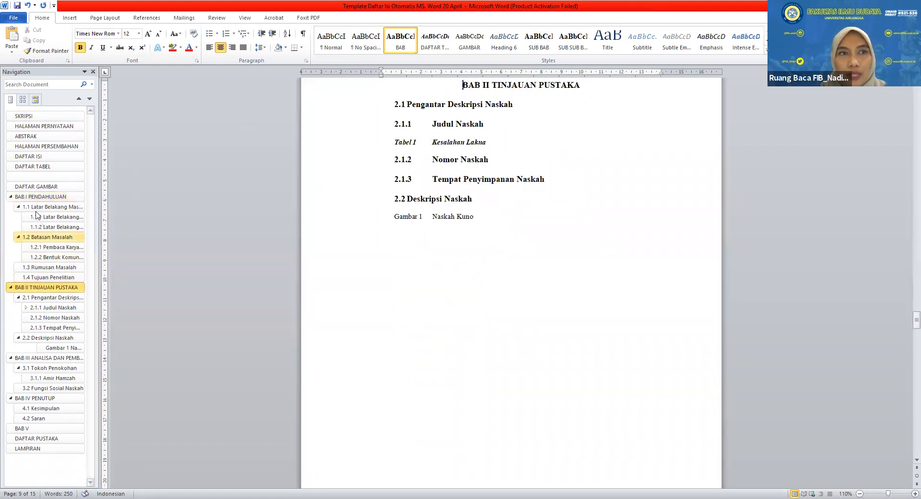
pyautogui.click(41, 196)
pyautogui.scroll(2, 417, 192)
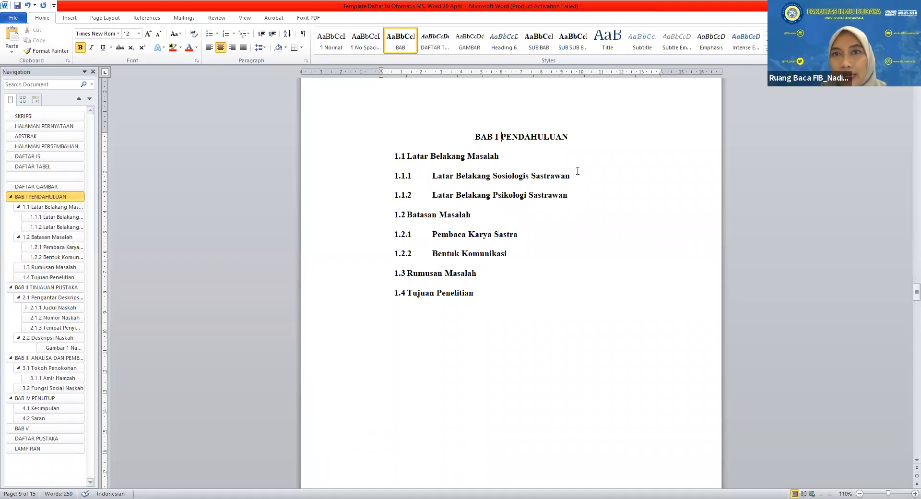
pyautogui.press('Return')
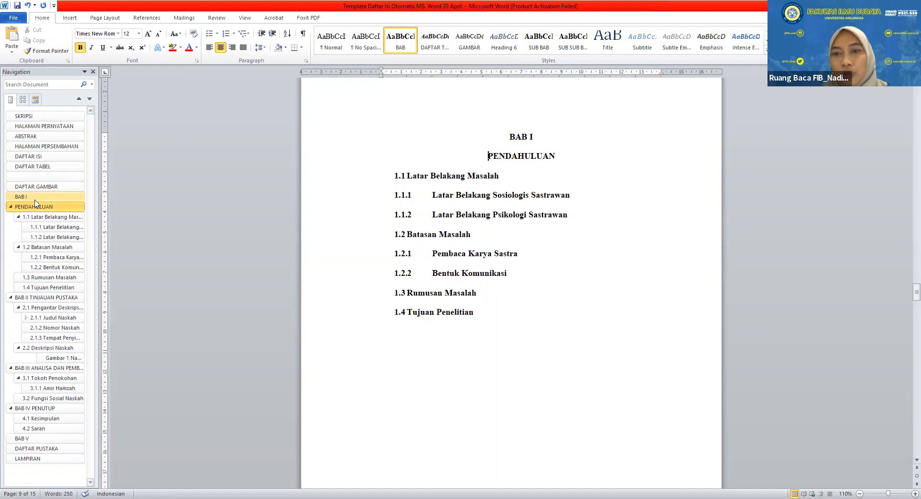
pyautogui.press('BackSpace')
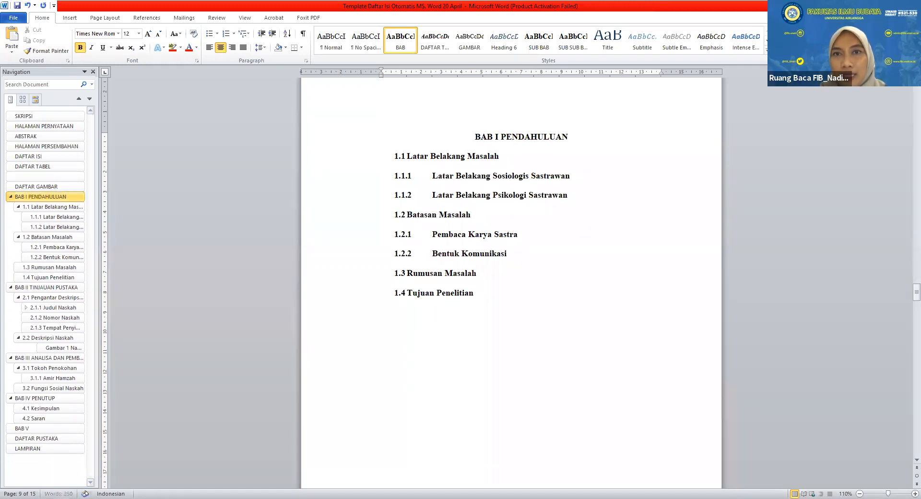
# Put PENDAHULUAN on a second line within the BAB I heading using a manual line break, and add the note "(shift+enter)" below it.
pyautogui.press('BackSpace')
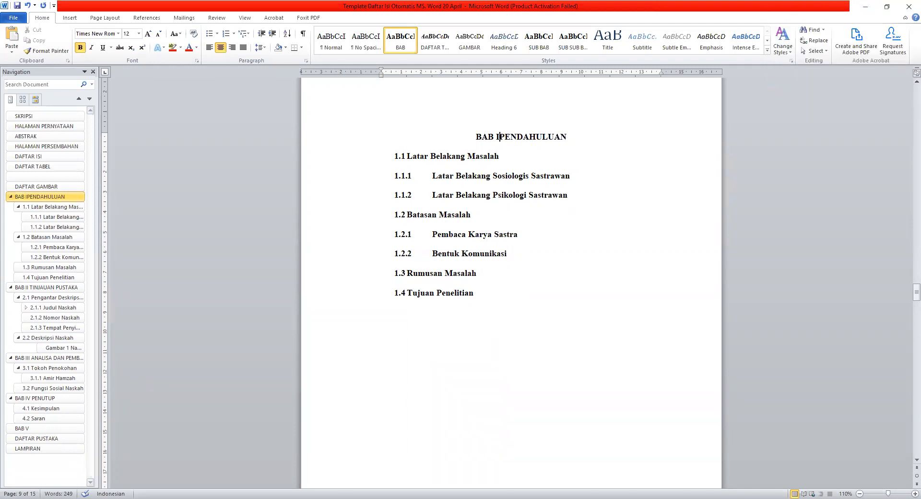
pyautogui.hotkey('shift', 'Return')
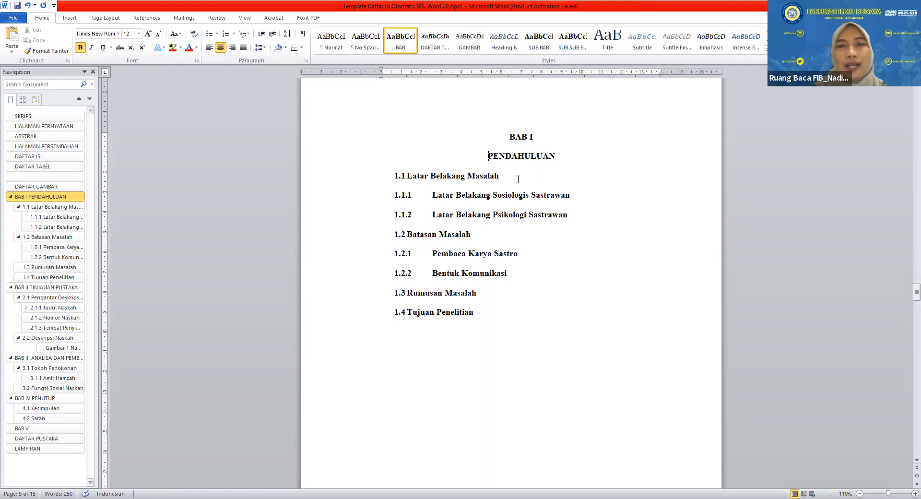
pyautogui.press('End')
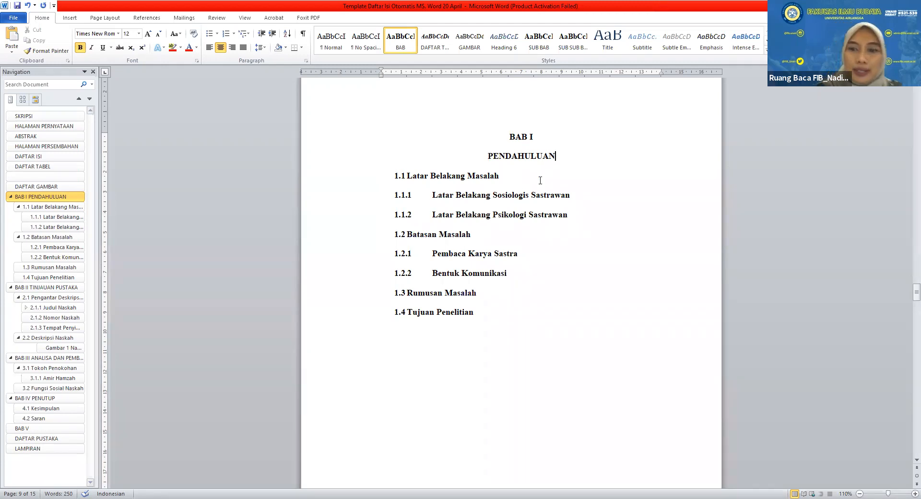
pyautogui.press('Return')
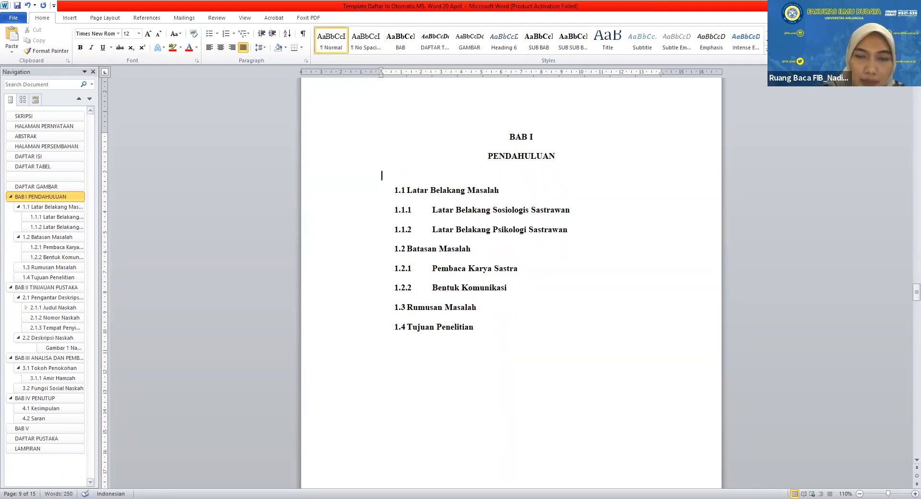
pyautogui.write('(shi')
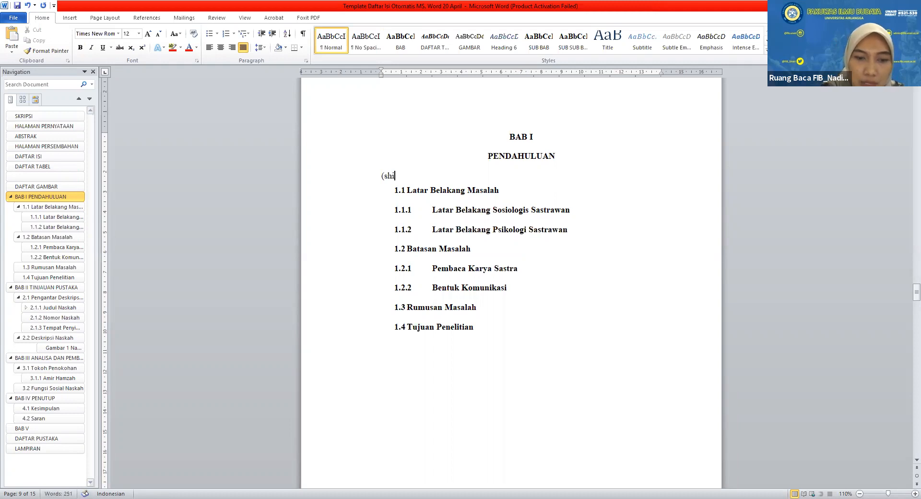
pyautogui.write('ft+enter)')
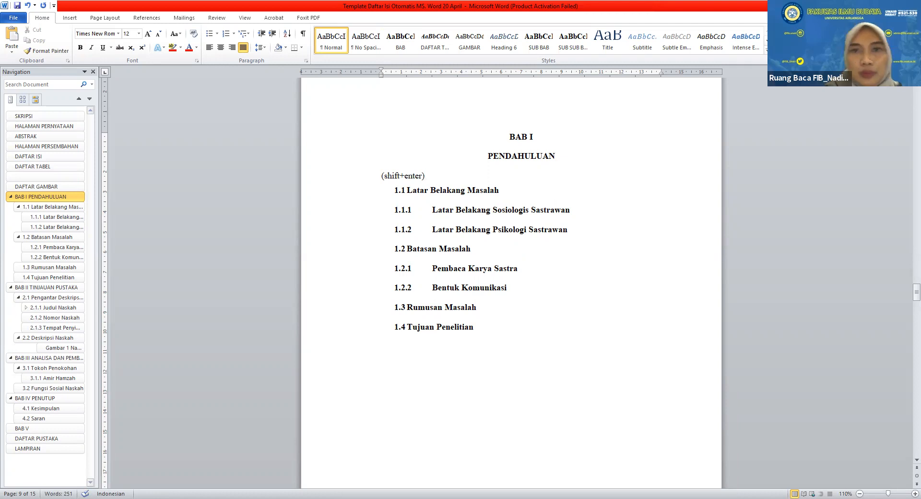
# Replace the space before TINJAUAN PUSTAKA in the BAB II heading with a manual line break.
pyautogui.scroll(-10, 654, 218)
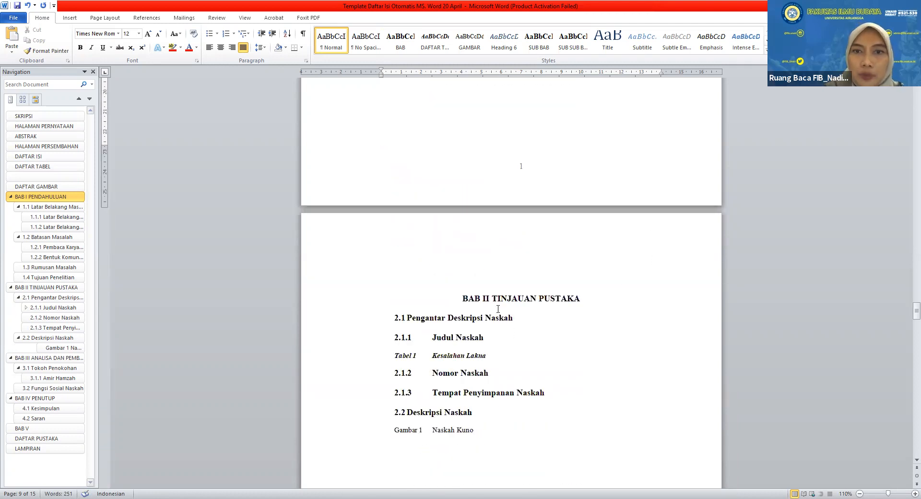
pyautogui.click(493, 298)
pyautogui.press('BackSpace')
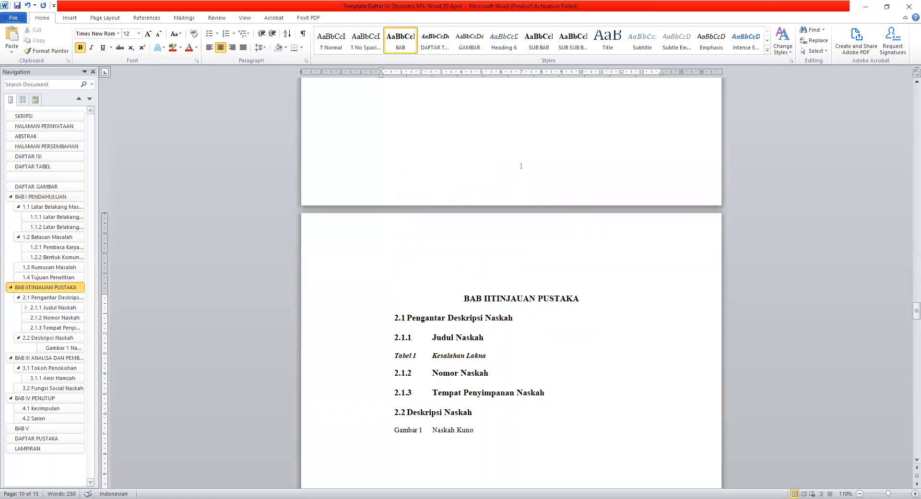
pyautogui.hotkey('shift', 'Return')
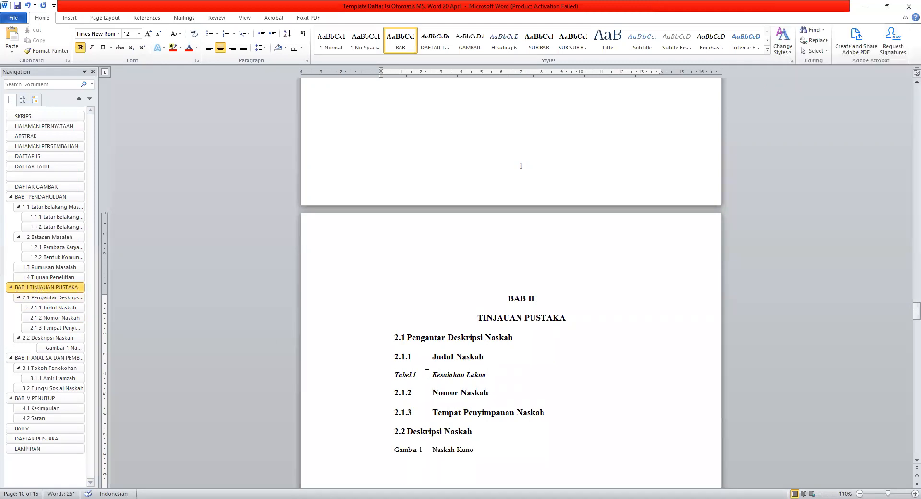
# Replace the space before ANALISA DAN PEMBAHASAN in the BAB III heading with a manual line break.
pyautogui.scroll(-15, 427, 374)
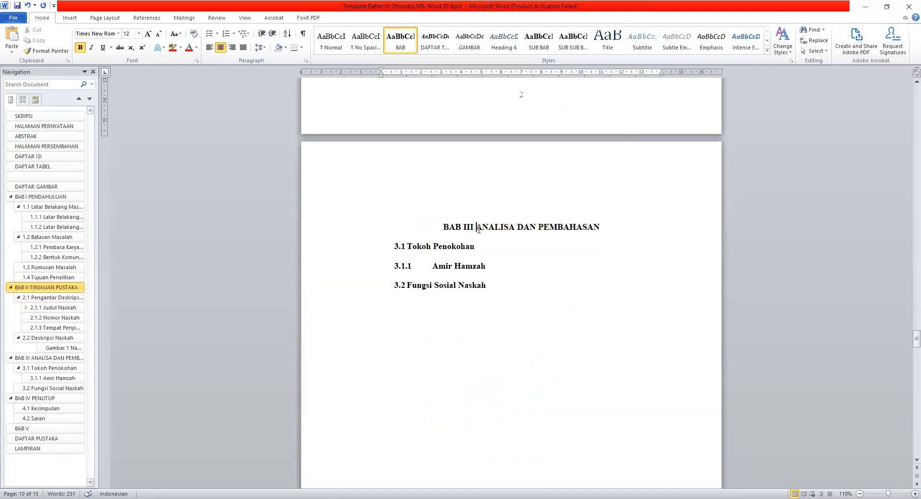
pyautogui.click(478, 230)
pyautogui.press('BackSpace')
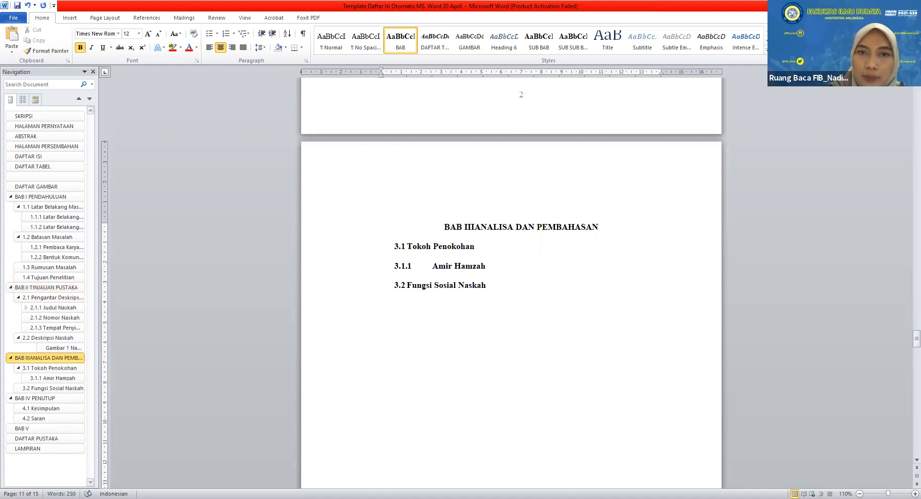
pyautogui.hotkey('shift', 'Return')
# Replace the space before PENUTUP in the BAB IV heading with a manual line break.
pyautogui.scroll(-20, 311, 432)
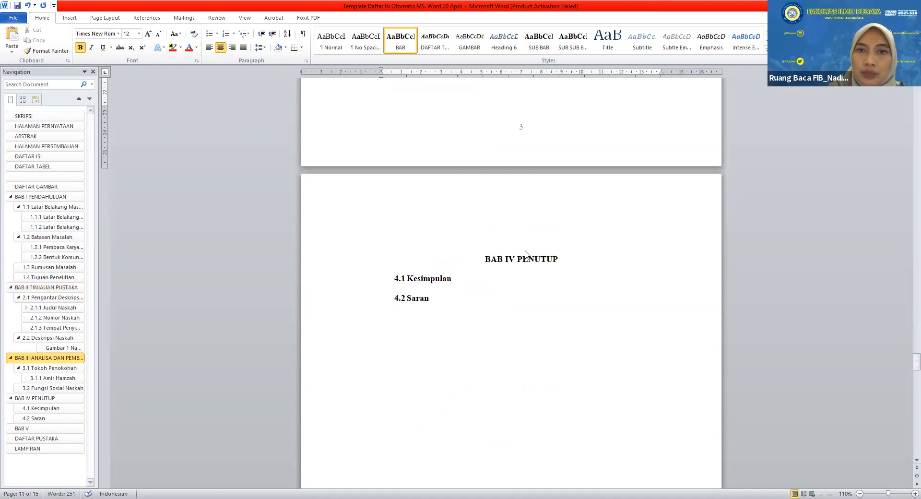
pyautogui.click(518, 261)
pyautogui.press('BackSpace')
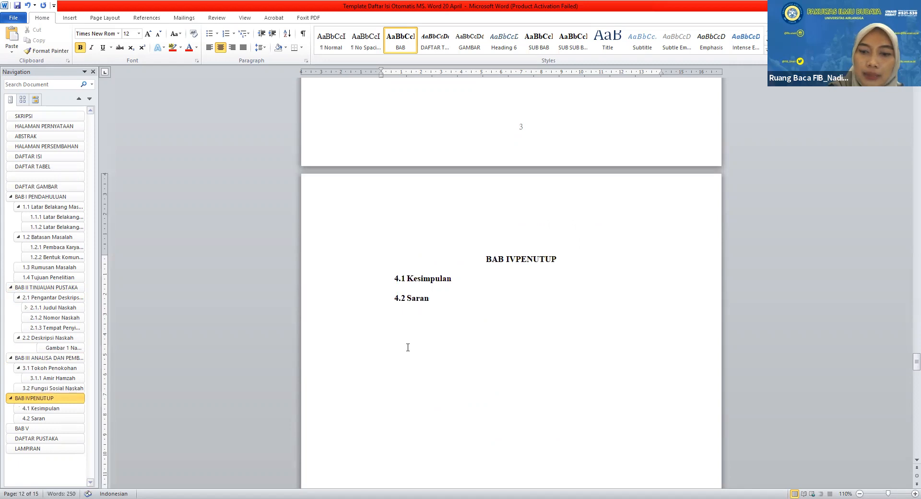
pyautogui.hotkey('shift', 'Return')
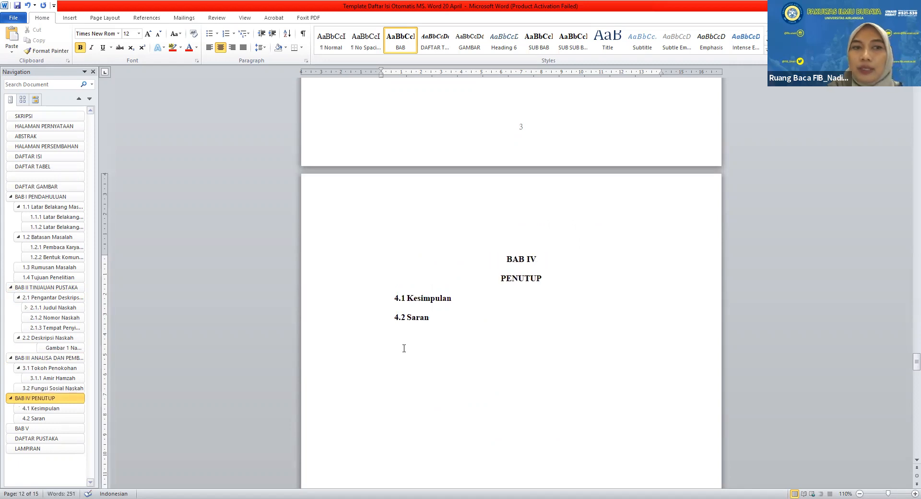
# Check the pages after BAB IV as far as DAFTAR PUSTAKA, and return to the BAB I PENDAHULUAN chapter.
pyautogui.scroll(-15, 404, 349)
pyautogui.scroll(-6, 408, 337)
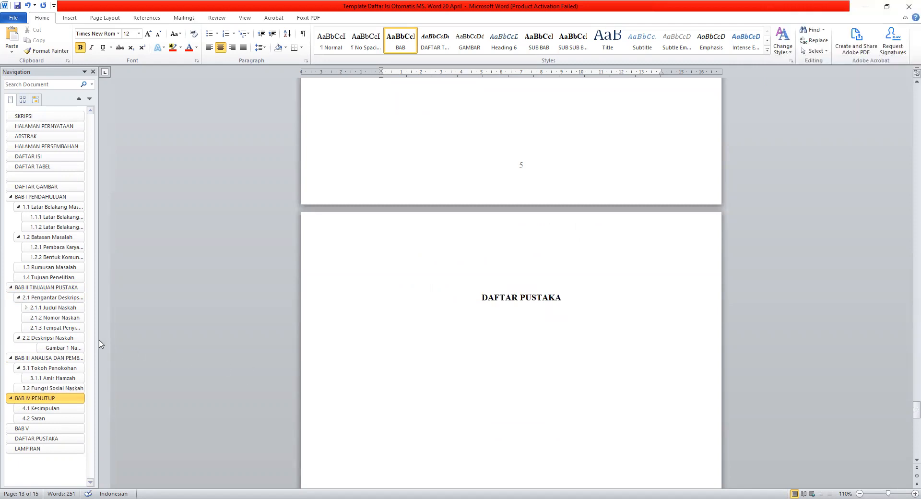
pyautogui.click(34, 207)
pyautogui.click(33, 199)
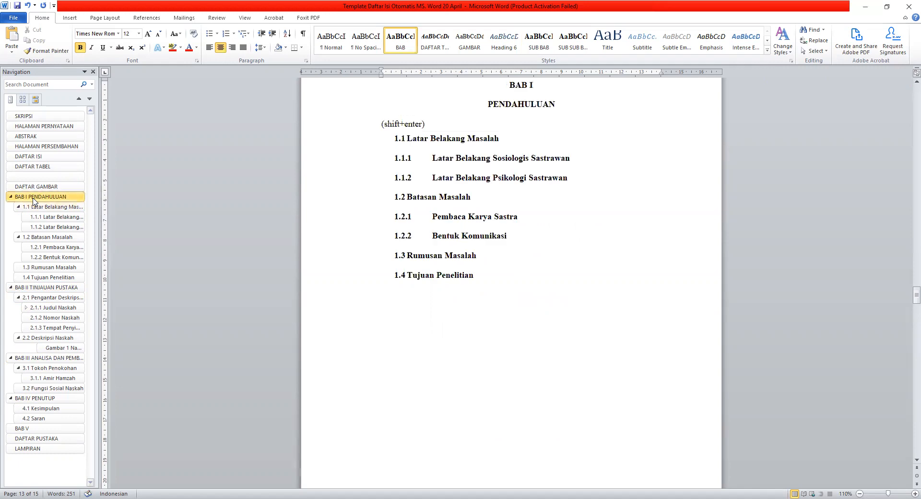